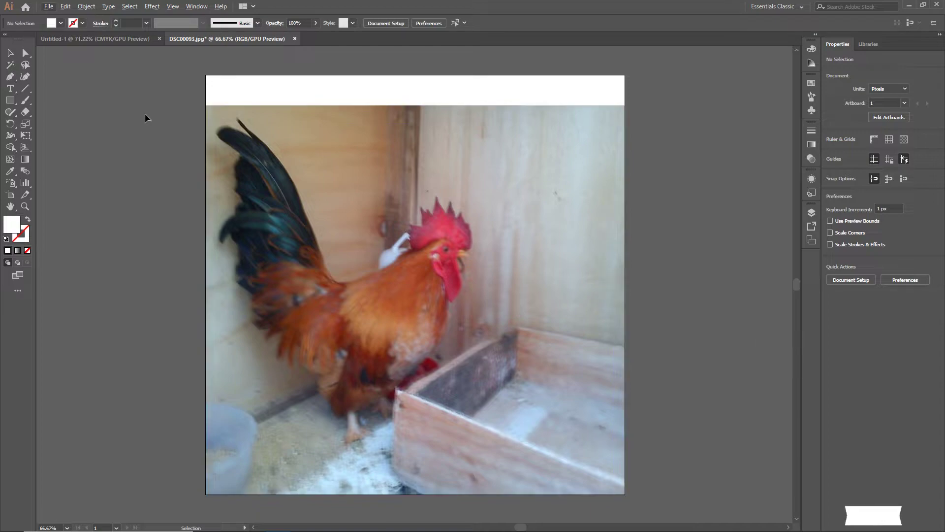
Set up the Blob Brush with a 1 pt black stroke and zoom to 150%.
drag(25, 100, 57, 109)
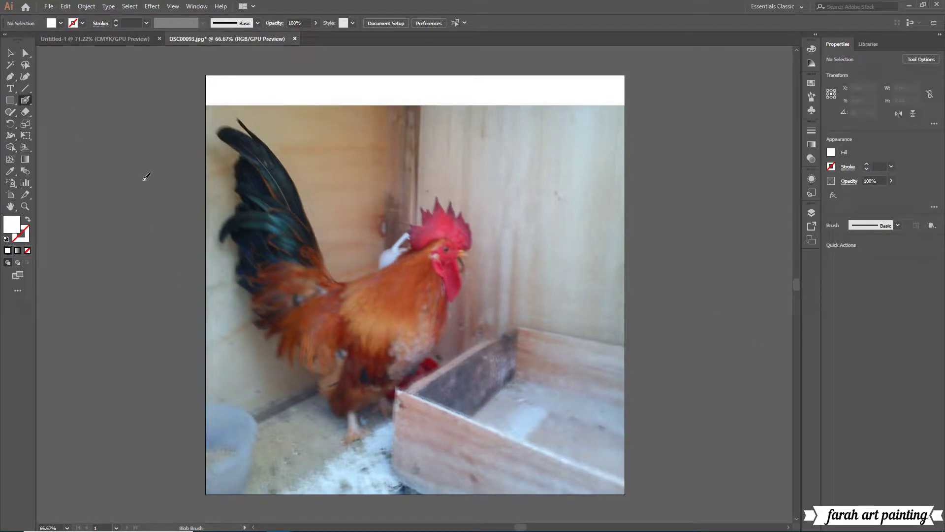
click(892, 167)
click(903, 207)
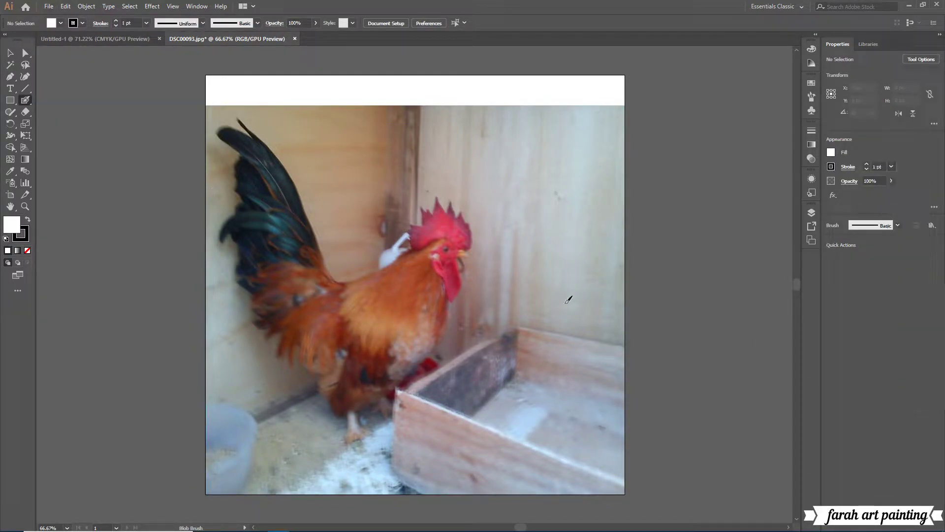
click(831, 166)
click(729, 193)
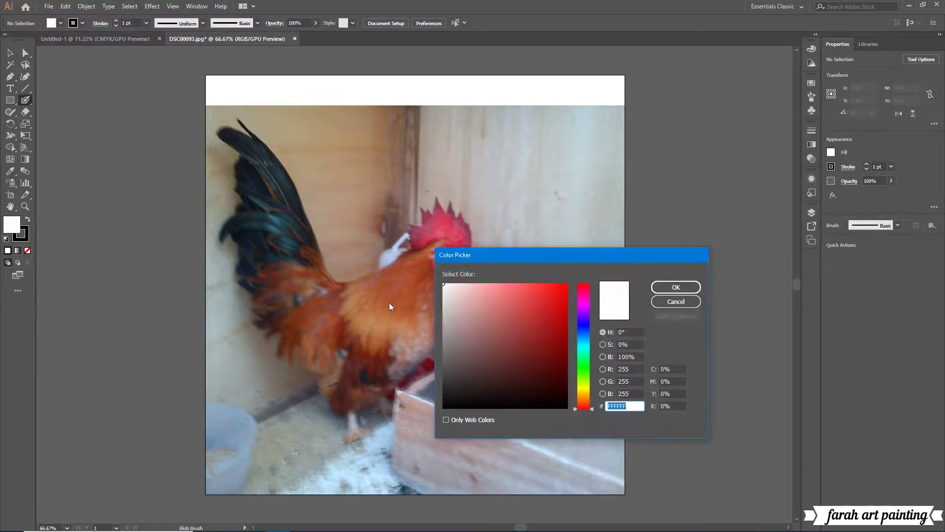
click(671, 286)
click(66, 528)
click(81, 387)
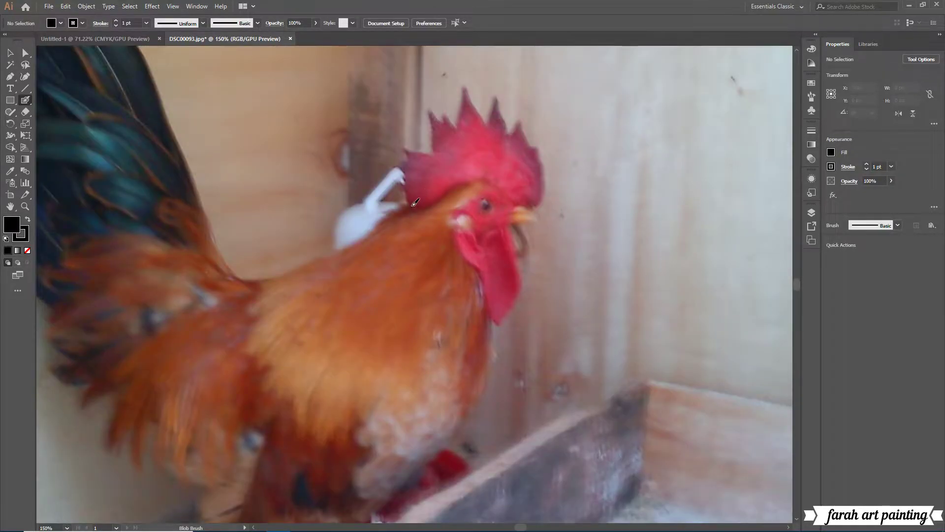
Trace the comb's front edge and beak outline with fill set to none.
mouse_move(407, 187)
mouse_down()
mouse_move(463, 99)
mouse_move(545, 170)
mouse_move(512, 207)
mouse_up()
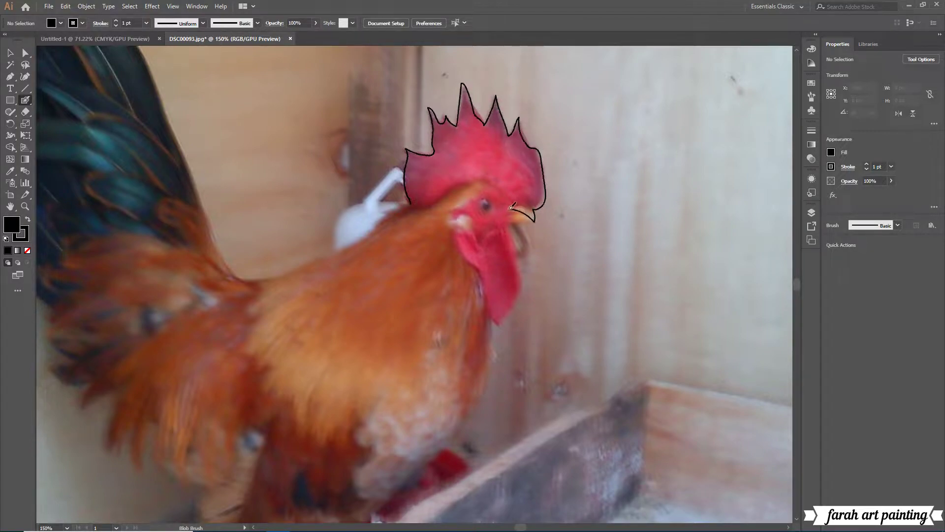
key(slash)
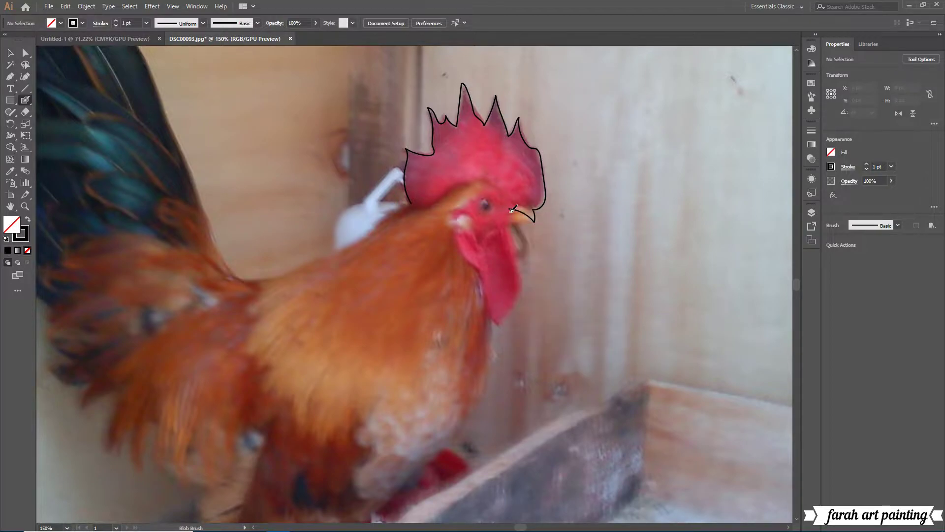
drag(524, 219, 536, 223)
drag(508, 209, 528, 248)
Undo the misplaced wattle stroke, then redraw the lower beak, wattle and head top.
right_click(517, 270)
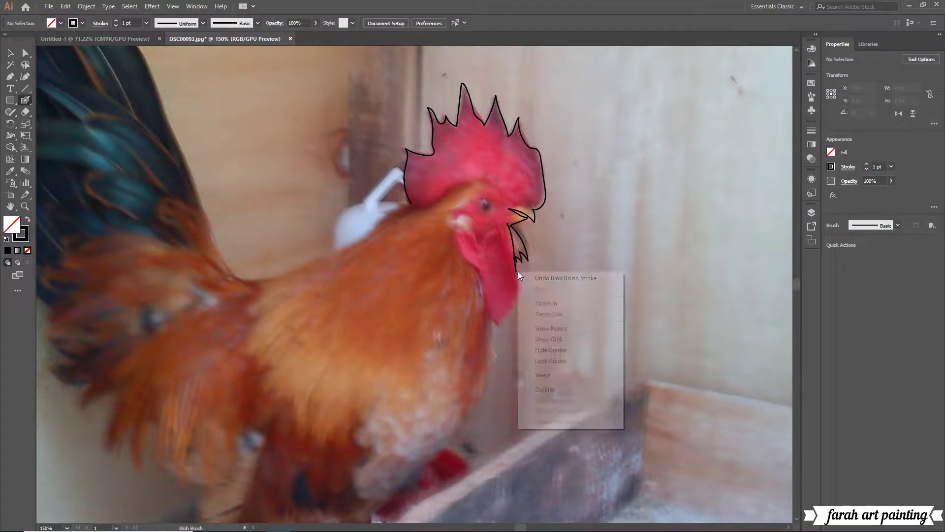
click(546, 281)
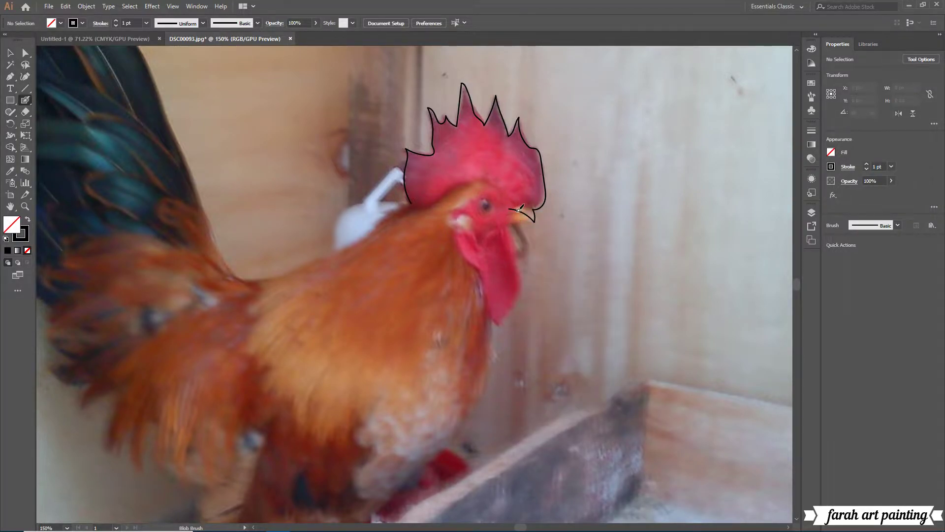
drag(525, 213, 512, 223)
mouse_move(520, 256)
mouse_down()
mouse_move(523, 280)
mouse_move(500, 323)
mouse_move(454, 217)
mouse_up()
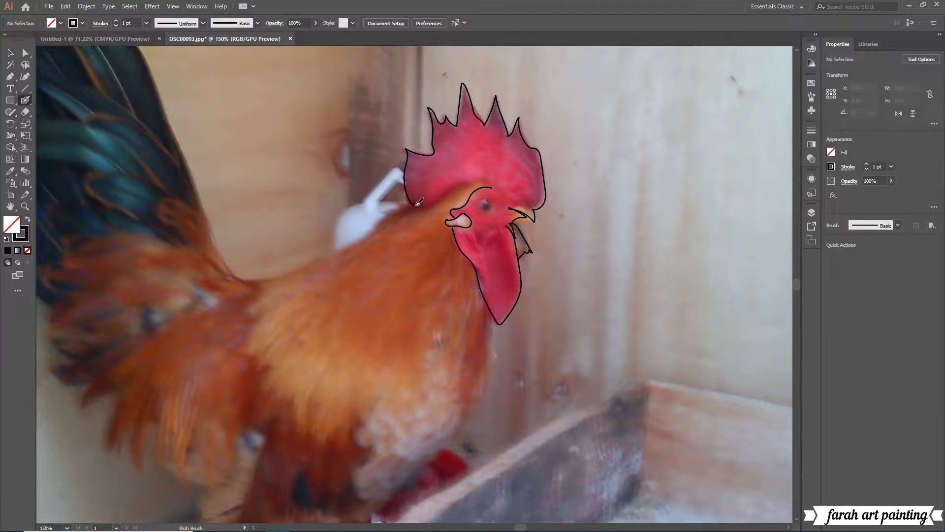
mouse_move(417, 201)
mouse_down()
mouse_move(465, 186)
mouse_move(496, 186)
mouse_move(512, 201)
mouse_up()
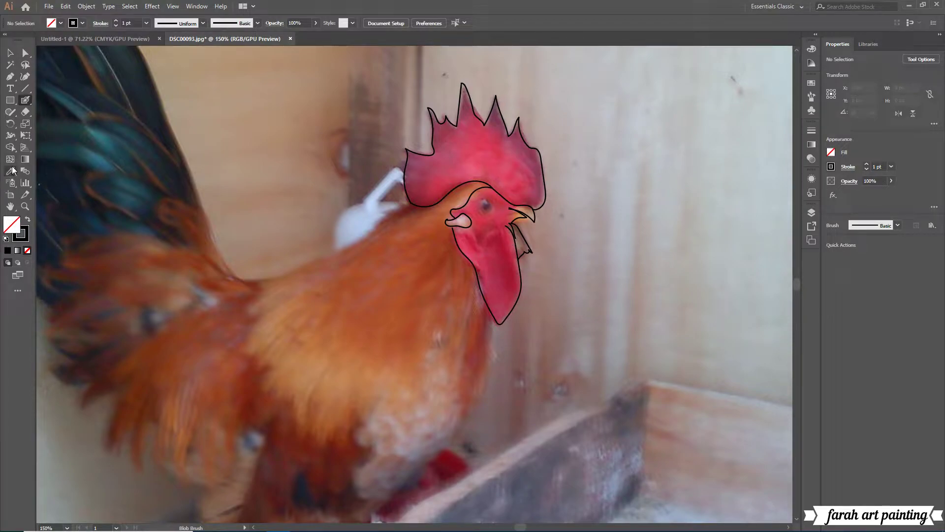
Draw a small ellipse over the eye and undo the accidental photo move.
drag(10, 100, 35, 124)
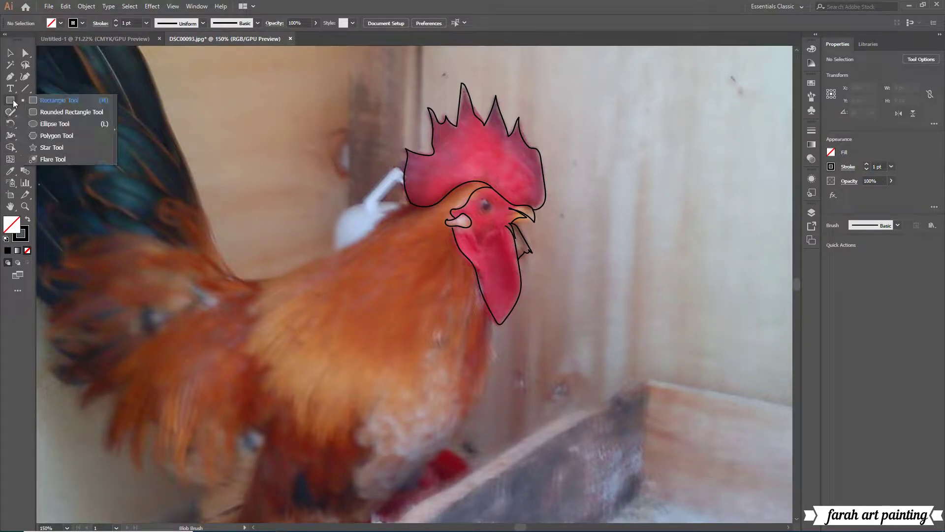
drag(482, 204, 489, 212)
click(10, 54)
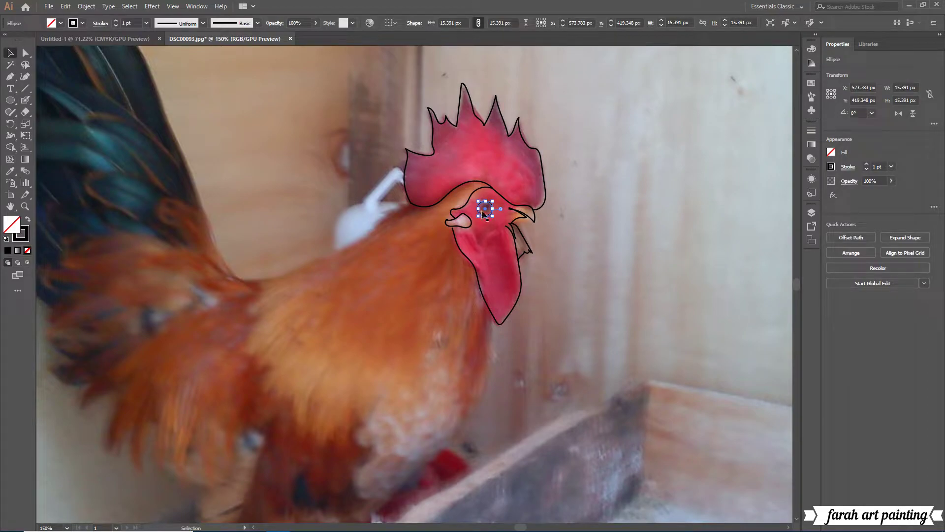
click(470, 224)
right_click(382, 231)
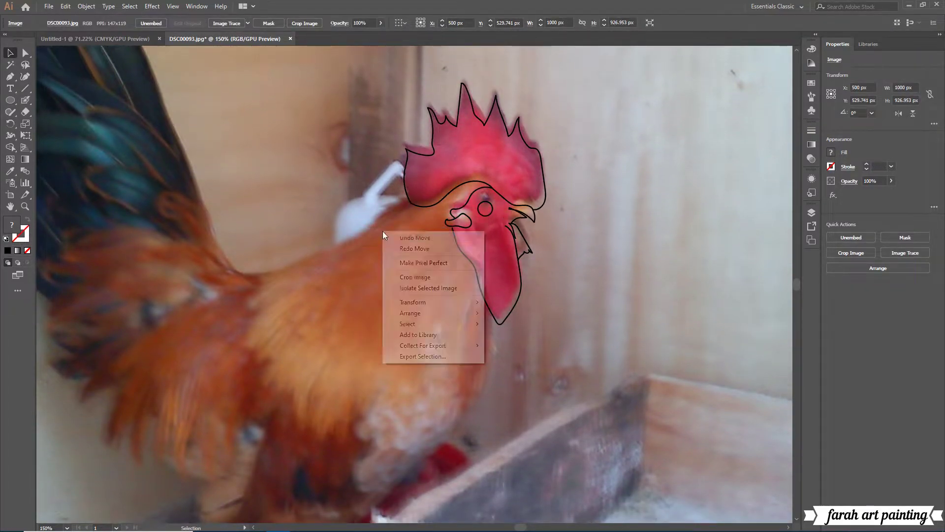
click(398, 233)
Enlarge the eye circle slightly and brush an outline along the neck and back.
drag(483, 213, 487, 209)
right_click(485, 229)
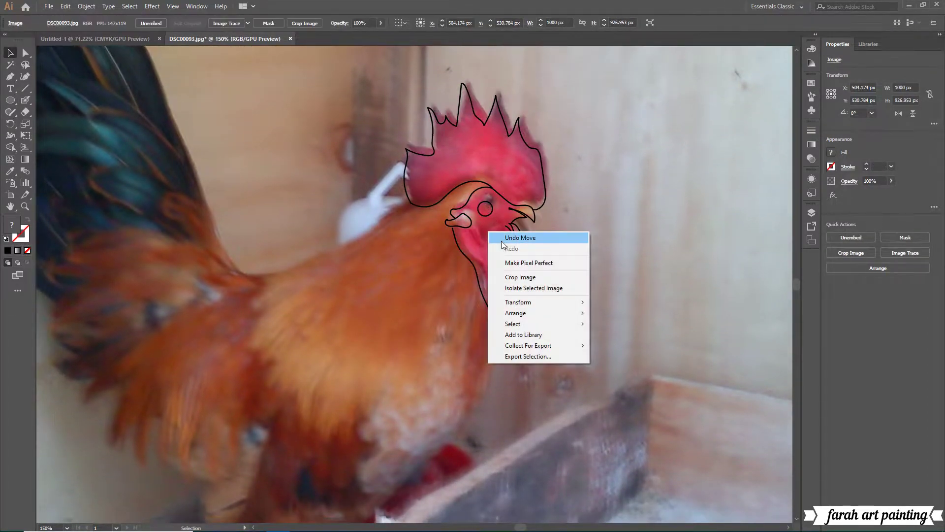
click(517, 238)
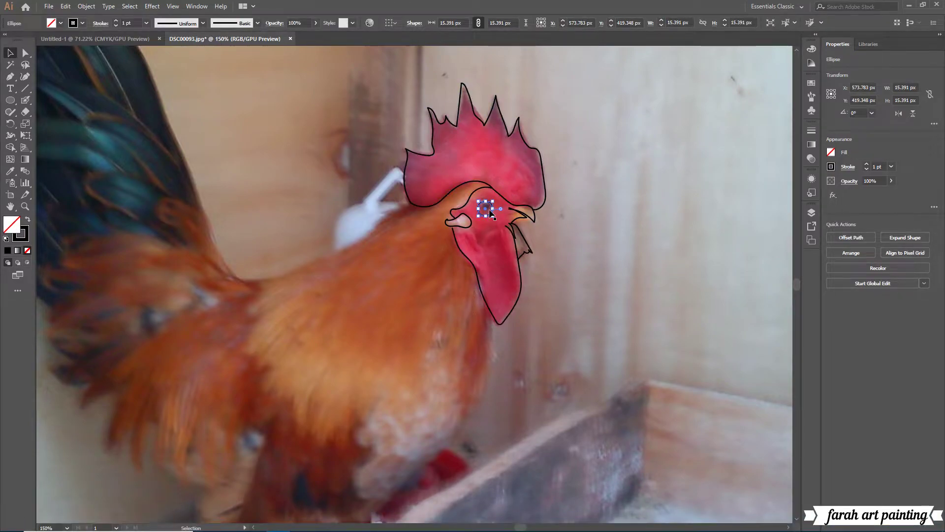
drag(494, 201, 493, 213)
click(25, 100)
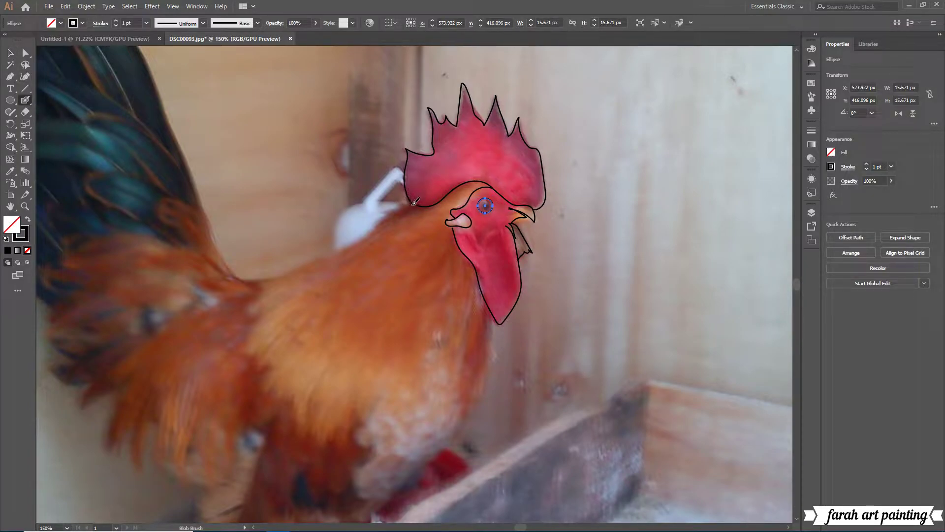
mouse_move(400, 206)
mouse_down()
mouse_move(375, 217)
mouse_move(374, 231)
mouse_move(279, 270)
mouse_move(220, 253)
mouse_move(167, 132)
mouse_up()
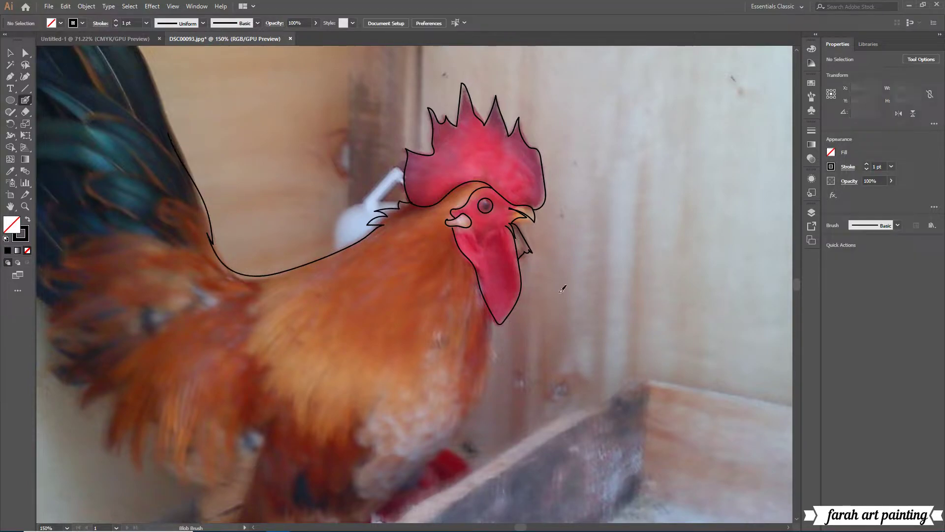
Paint the jagged neck hackles, breast and lower body outlines, starting a back feather loop.
mouse_move(378, 225)
mouse_down()
mouse_move(339, 260)
mouse_move(340, 281)
mouse_move(320, 295)
mouse_move(358, 292)
mouse_move(352, 341)
mouse_move(412, 287)
mouse_move(442, 322)
mouse_move(440, 349)
mouse_move(456, 329)
mouse_move(453, 417)
mouse_move(494, 309)
mouse_move(490, 389)
mouse_move(379, 500)
mouse_up()
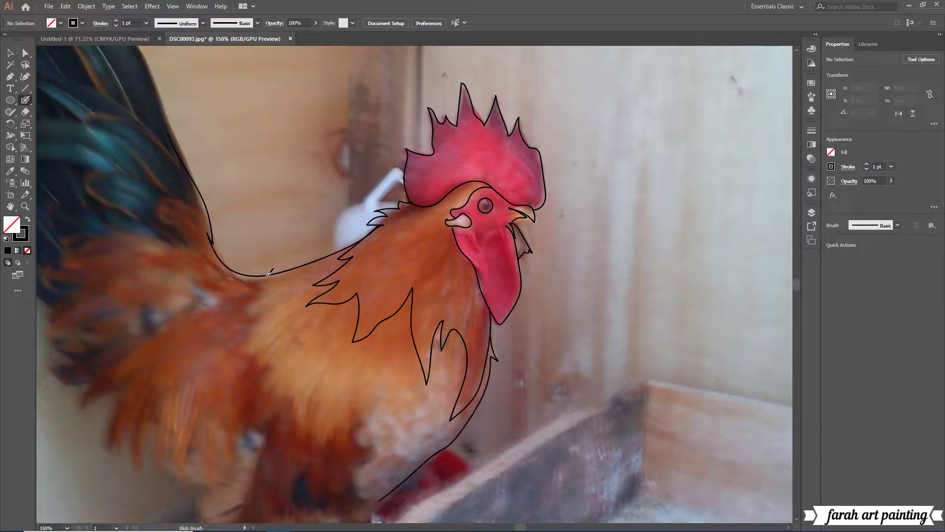
mouse_move(271, 274)
mouse_down()
mouse_move(238, 313)
mouse_move(241, 347)
mouse_move(258, 357)
mouse_move(259, 416)
mouse_move(339, 435)
mouse_move(409, 400)
mouse_up()
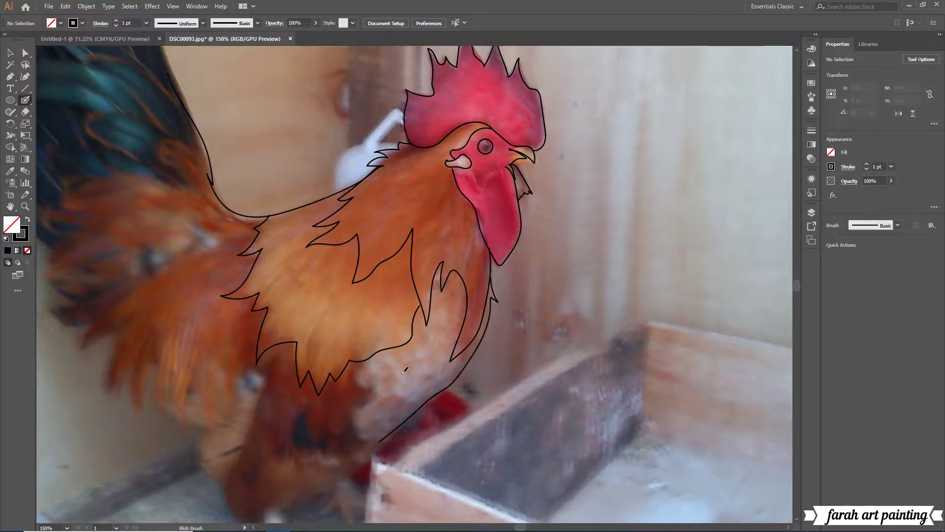
scroll(409, 374, down, 3)
mouse_move(370, 358)
mouse_down()
mouse_move(375, 394)
mouse_move(357, 428)
mouse_move(385, 435)
mouse_move(301, 501)
mouse_move(226, 507)
mouse_move(199, 421)
mouse_move(189, 422)
mouse_up()
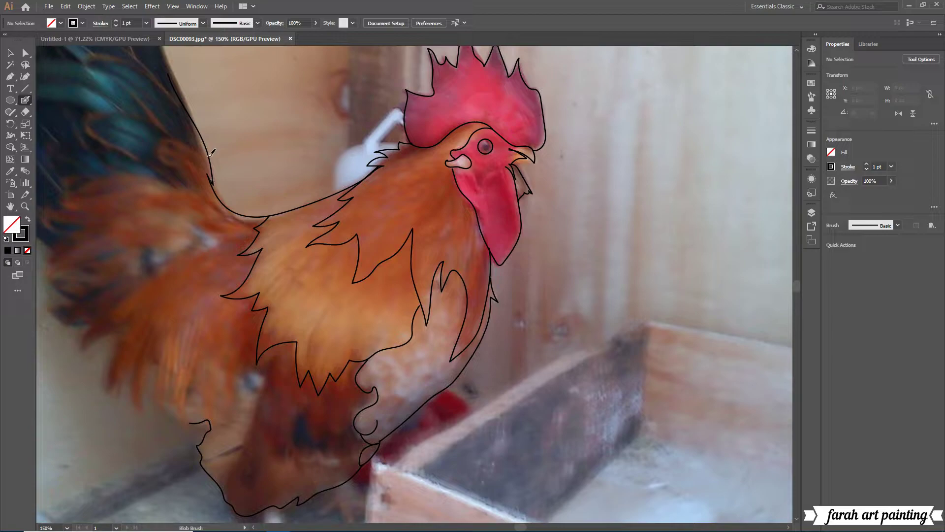
drag(209, 154, 193, 187)
Outline several wing feathers, replacing an overlong back stroke.
drag(242, 213, 113, 199)
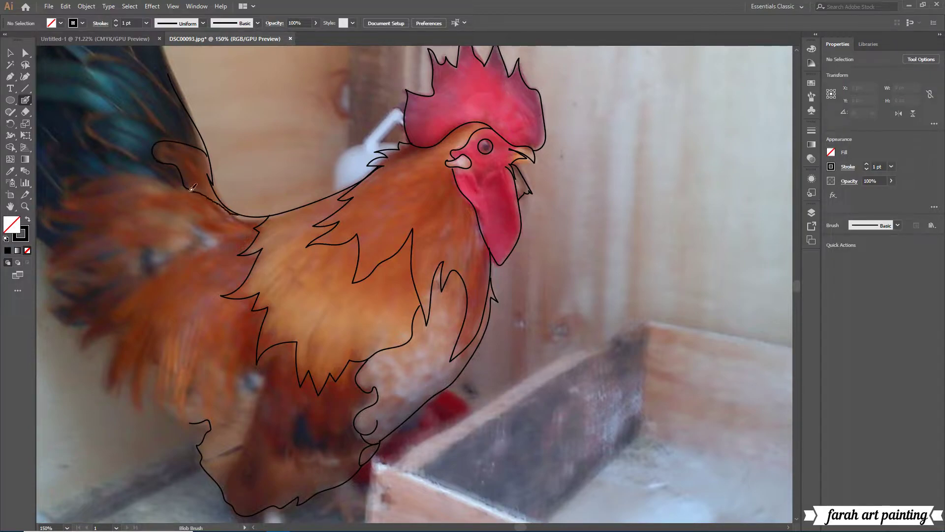
right_click(123, 236)
click(124, 239)
drag(241, 212, 186, 208)
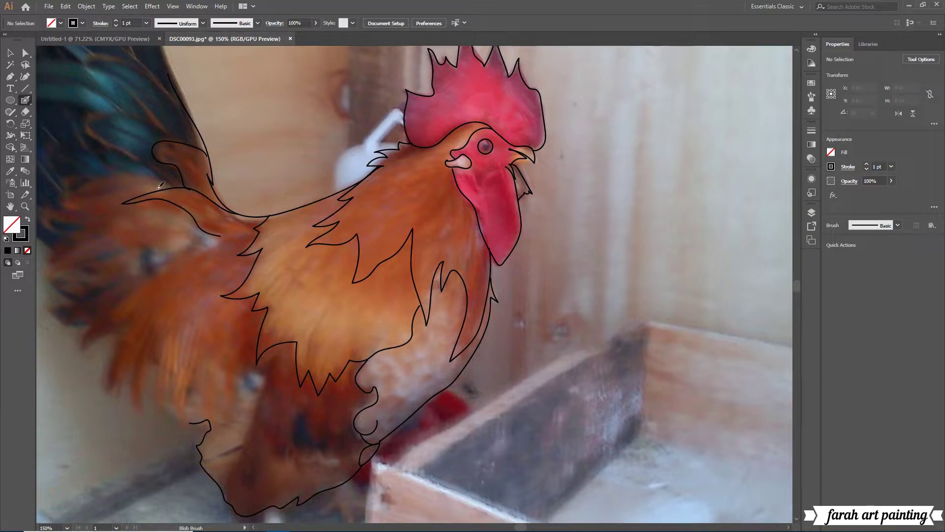
click(254, 527)
drag(270, 185, 160, 189)
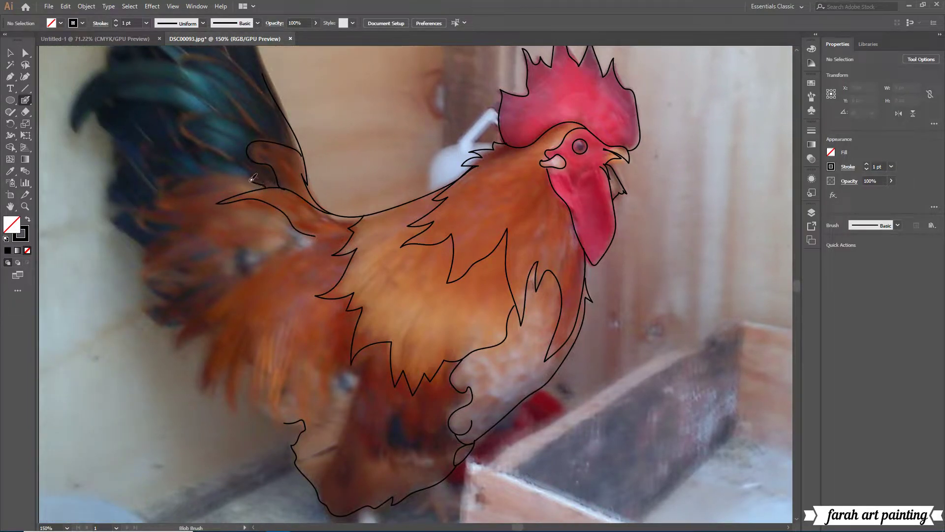
drag(224, 190, 156, 193)
mouse_move(204, 215)
mouse_down()
mouse_move(156, 196)
mouse_move(182, 225)
mouse_move(144, 260)
mouse_up()
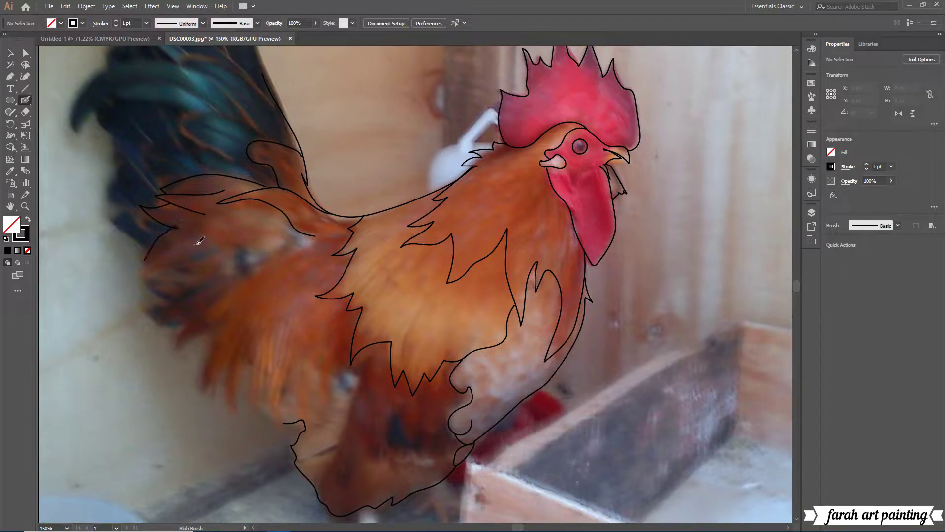
Outline a long tail feather extending down to the left.
drag(295, 233, 222, 280)
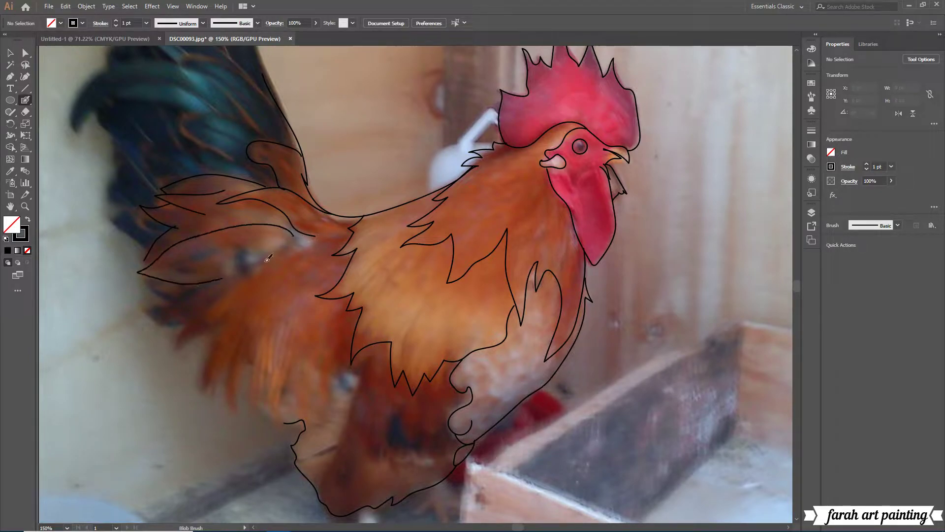
mouse_move(264, 258)
mouse_down()
mouse_move(145, 306)
mouse_move(185, 319)
mouse_up()
mouse_move(142, 275)
mouse_down()
mouse_move(163, 296)
mouse_move(178, 348)
mouse_move(228, 316)
mouse_move(202, 407)
mouse_move(243, 337)
mouse_move(229, 414)
mouse_up()
Draw the feathers hanging below the wing and body, redoing one bad stroke.
drag(244, 350, 237, 413)
right_click(254, 367)
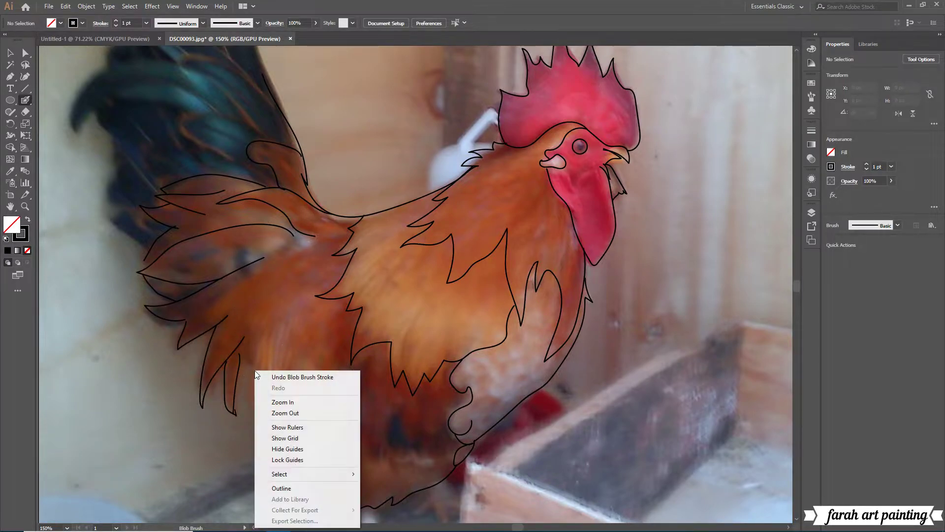
right_click(258, 413)
click(293, 262)
mouse_move(225, 361)
mouse_down()
mouse_move(240, 424)
mouse_move(254, 357)
mouse_move(281, 428)
mouse_up()
mouse_move(290, 370)
mouse_down()
mouse_move(301, 422)
mouse_move(308, 386)
mouse_move(319, 405)
mouse_move(363, 380)
mouse_move(344, 491)
mouse_move(399, 404)
mouse_move(416, 448)
mouse_up()
drag(416, 447, 434, 398)
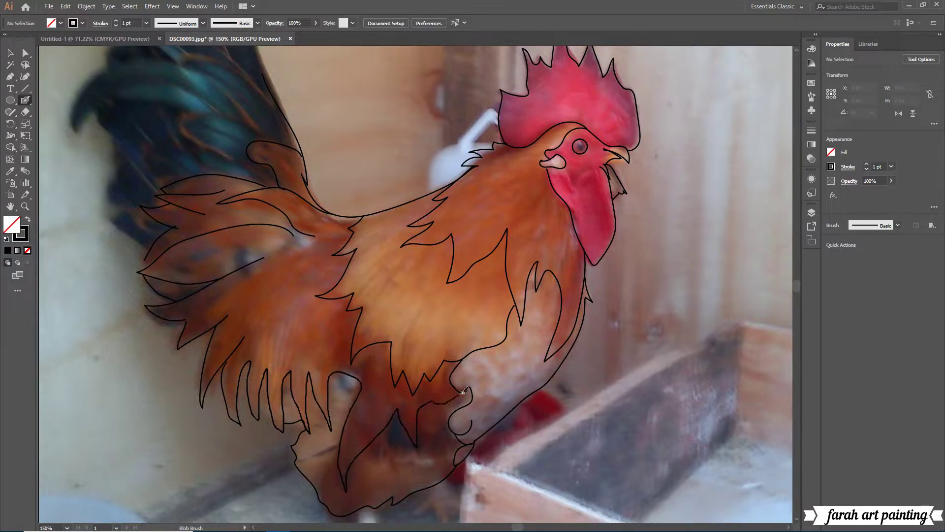
Attempt the leg outline, undoing two misplaced leg strokes.
scroll(319, 480, down, 3)
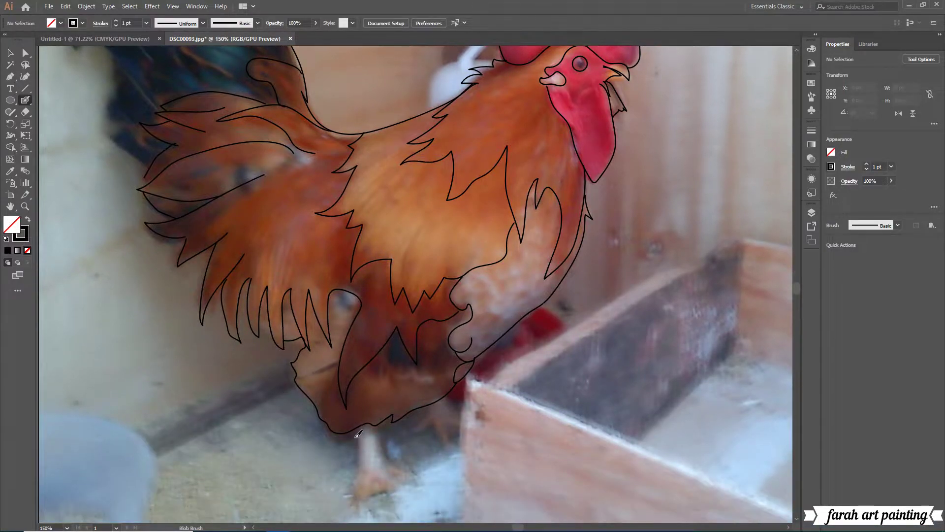
mouse_move(362, 425)
mouse_down()
mouse_move(364, 468)
mouse_move(347, 515)
mouse_up()
right_click(417, 355)
click(416, 363)
scroll(796, 308, down, 6)
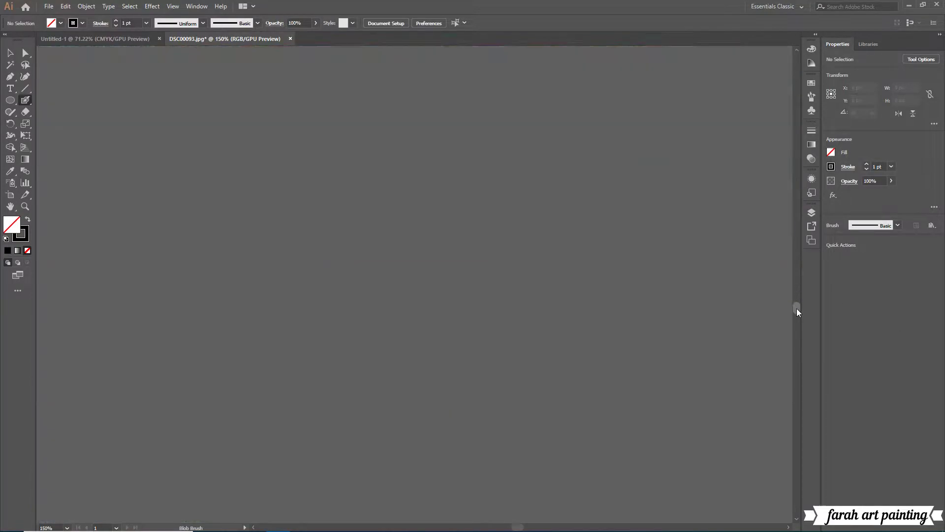
drag(355, 275, 343, 342)
right_click(331, 363)
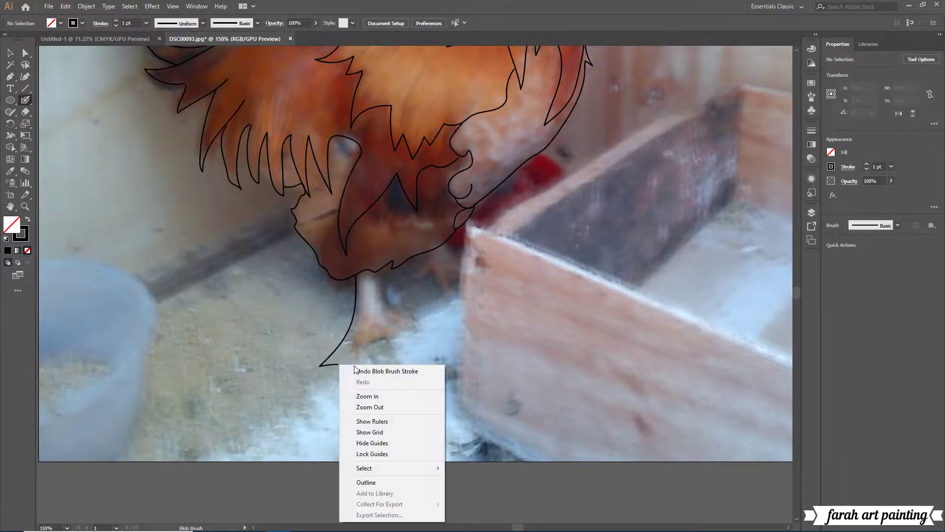
click(374, 367)
Redraw the leg and clawed foot outlines, removing a stray stroke near the edge.
mouse_move(356, 270)
mouse_down()
mouse_move(344, 340)
mouse_move(422, 353)
mouse_up()
right_click(406, 325)
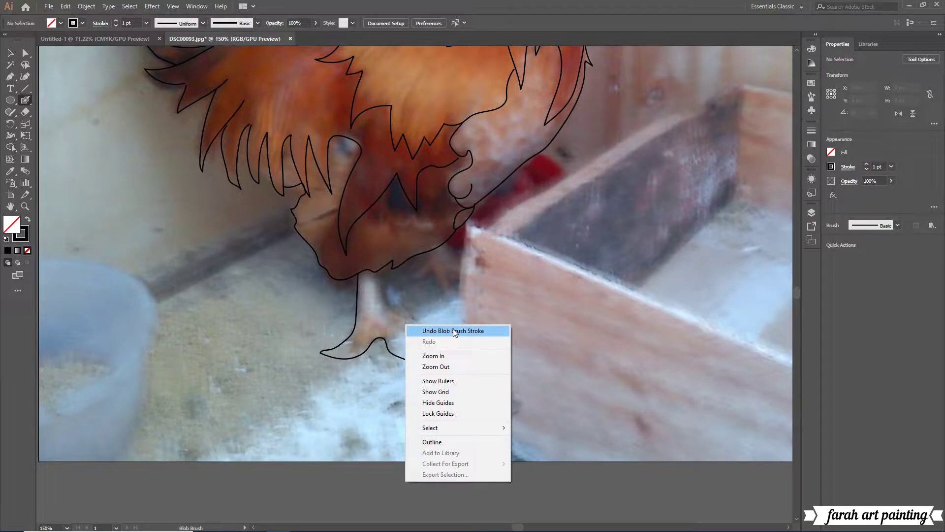
click(454, 331)
drag(356, 271, 345, 350)
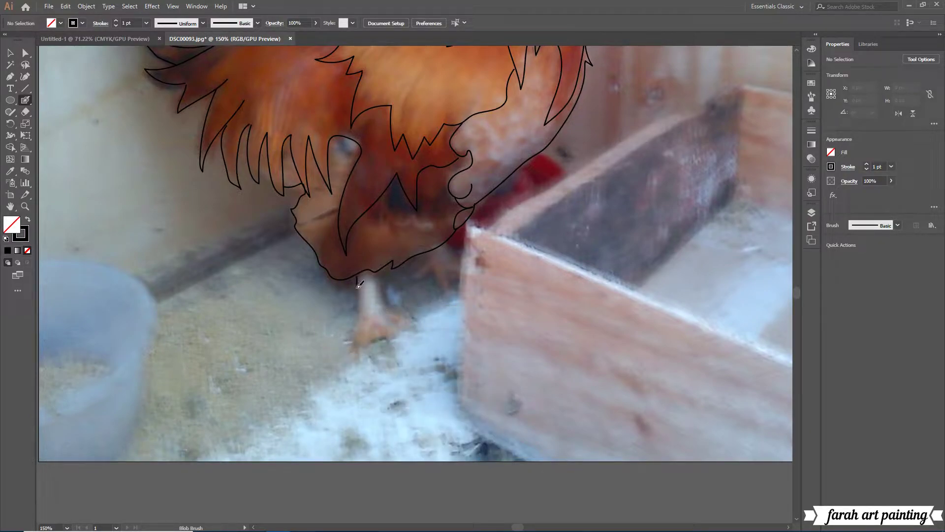
mouse_move(359, 382)
mouse_down()
mouse_move(370, 342)
mouse_move(427, 358)
mouse_move(409, 327)
mouse_move(433, 322)
mouse_move(384, 287)
mouse_move(379, 270)
mouse_move(450, 296)
mouse_move(475, 256)
mouse_move(464, 266)
mouse_up()
right_click(571, 402)
click(595, 249)
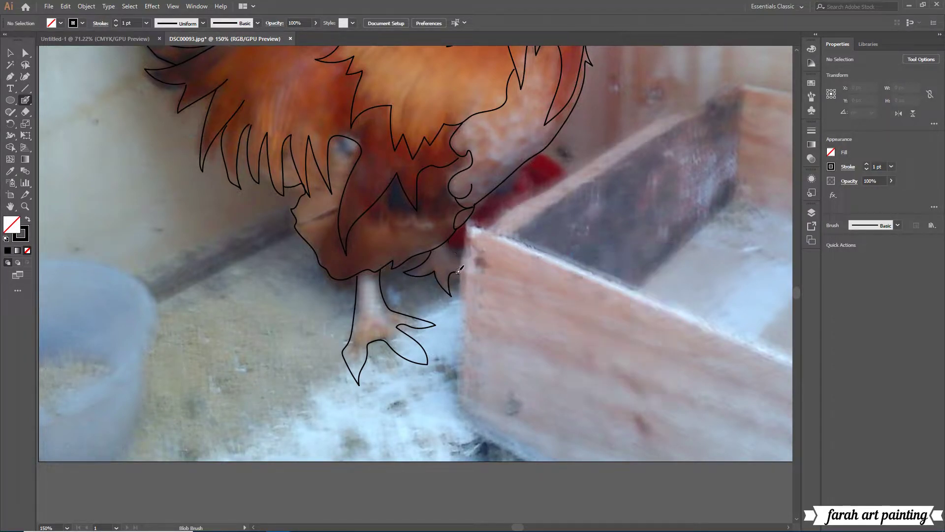
drag(476, 284, 480, 324)
scroll(231, 319, up, 5)
Trace the tail feather's outer edge, then erase and undo that stroke.
scroll(232, 319, up, 3)
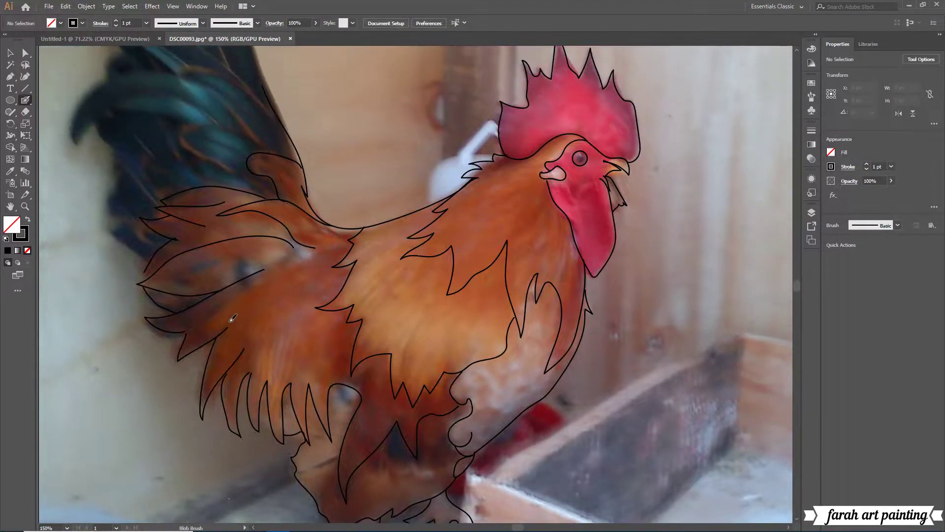
scroll(212, 261, up, 2)
scroll(187, 197, up, 2)
scroll(146, 91, up, 3)
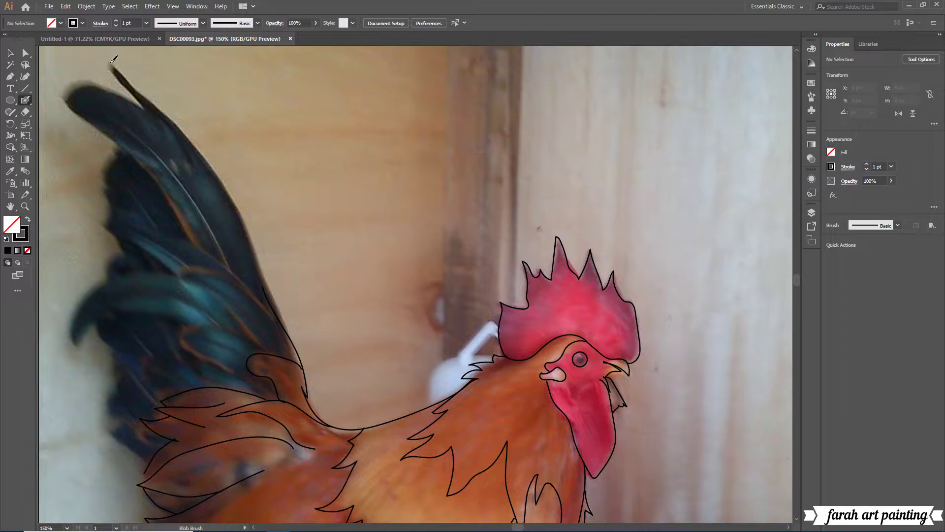
drag(113, 60, 266, 288)
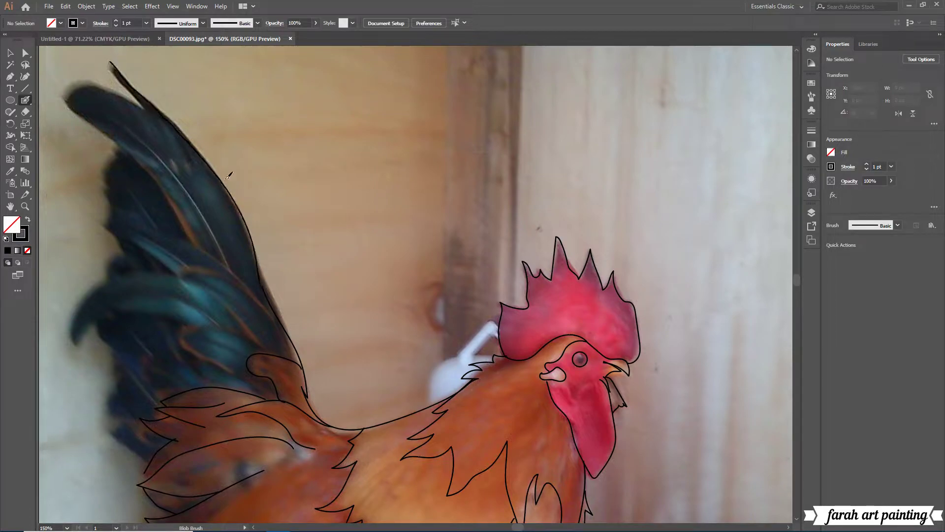
click(25, 112)
mouse_move(112, 59)
mouse_down()
mouse_move(290, 340)
mouse_move(231, 194)
mouse_up()
click(26, 99)
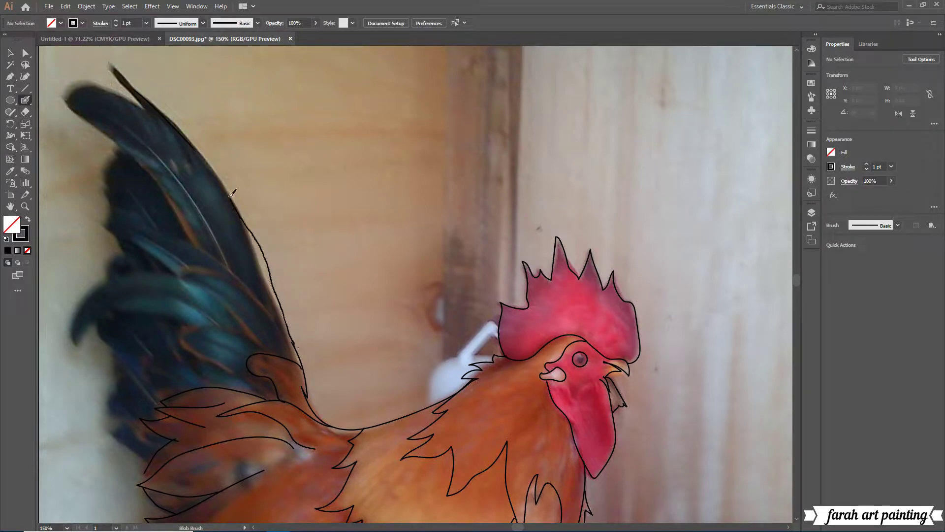
key(ctrl+z)
Paint the tail's upper edge up to the tip, undoing misplaced tip strokes.
mouse_move(114, 61)
mouse_down()
mouse_move(251, 235)
mouse_move(297, 345)
mouse_up()
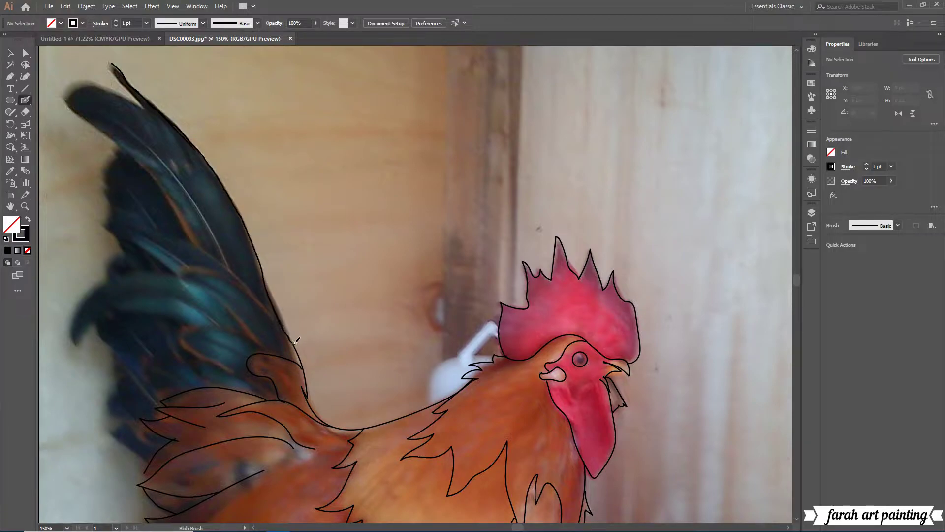
drag(111, 61, 140, 101)
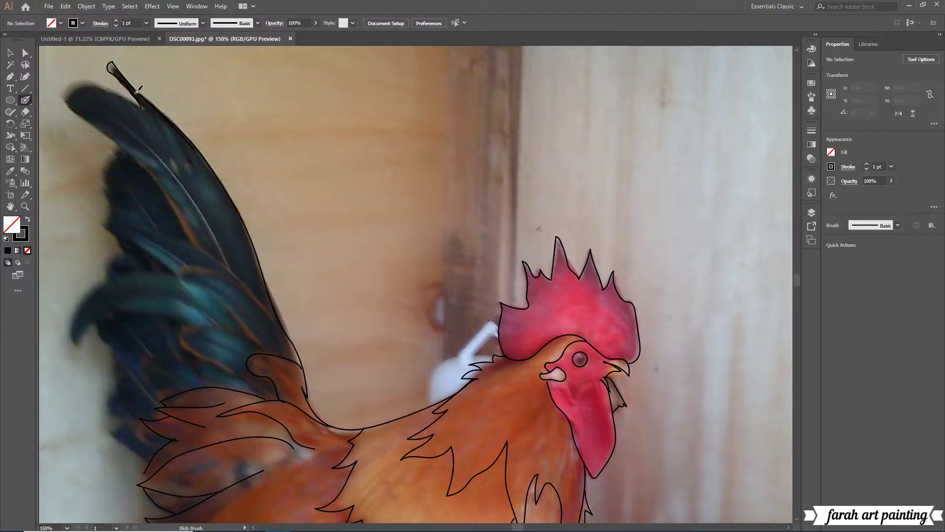
right_click(130, 97)
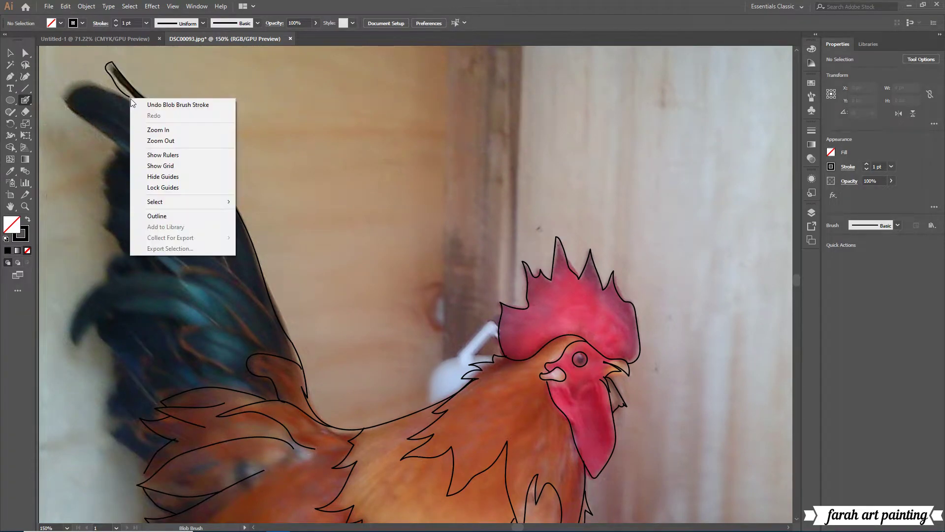
click(144, 105)
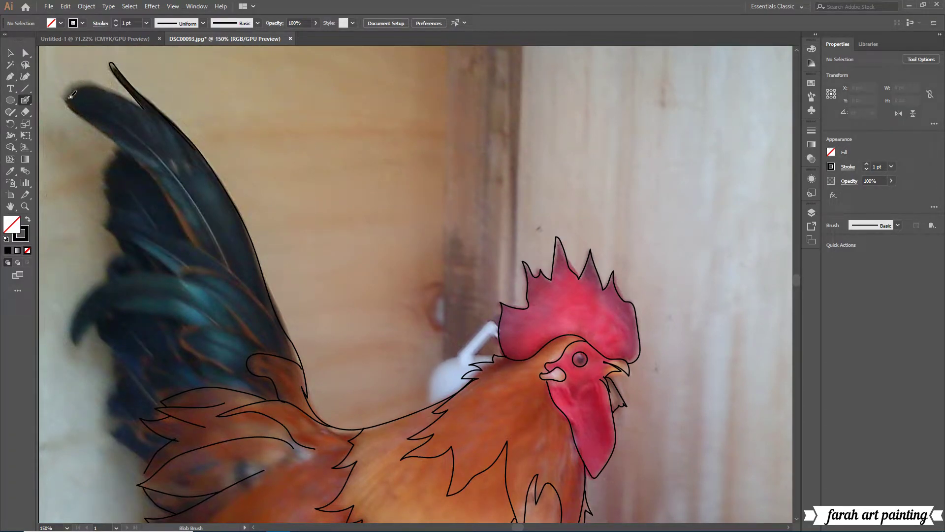
right_click(107, 86)
mouse_move(71, 96)
mouse_down()
mouse_move(117, 87)
mouse_move(164, 115)
mouse_up()
click(124, 95)
Outline the feather's lower inner and left edges, redrawing the left edge.
drag(68, 94, 196, 244)
drag(121, 154, 112, 186)
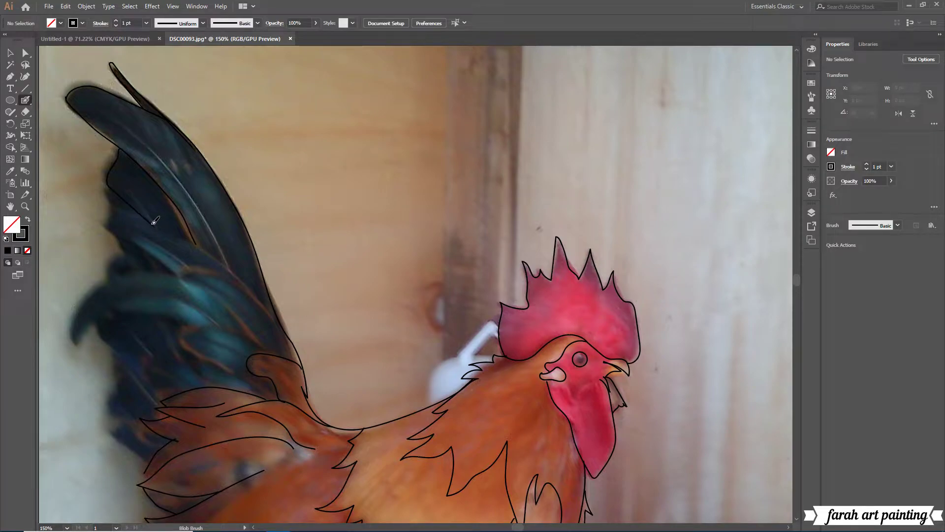
key(ctrl+z)
mouse_move(123, 146)
mouse_down()
mouse_move(167, 229)
mouse_move(295, 329)
mouse_up()
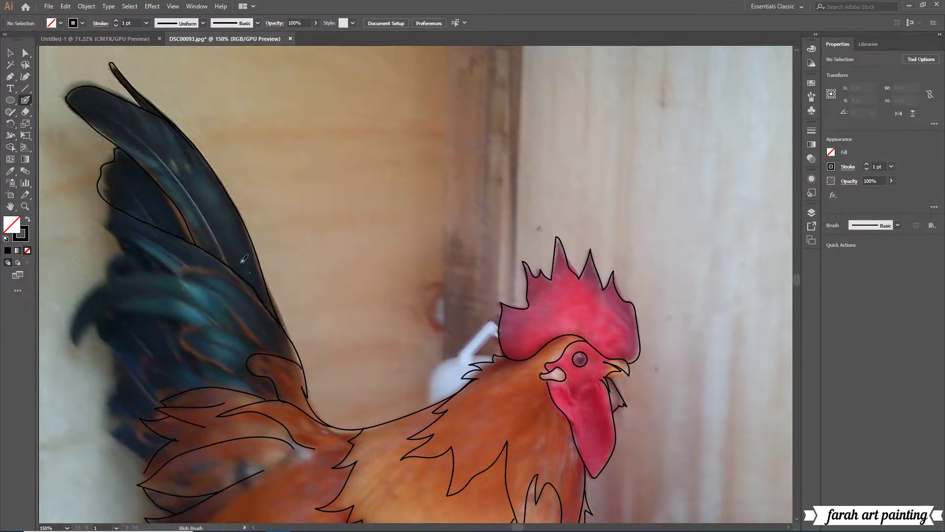
drag(116, 207, 171, 267)
Outline the next tail feathers toward the left and a curved line near the tail base.
mouse_move(275, 352)
mouse_down()
mouse_move(246, 310)
mouse_move(153, 270)
mouse_move(79, 300)
mouse_move(77, 346)
mouse_move(181, 321)
mouse_up()
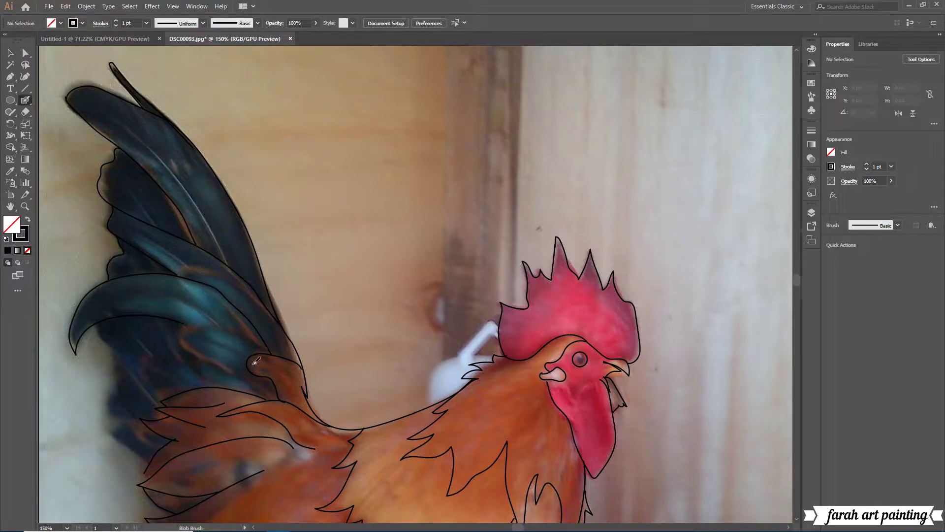
drag(255, 361, 273, 353)
mouse_move(201, 324)
mouse_down()
mouse_move(229, 367)
mouse_move(145, 367)
mouse_move(160, 405)
mouse_up()
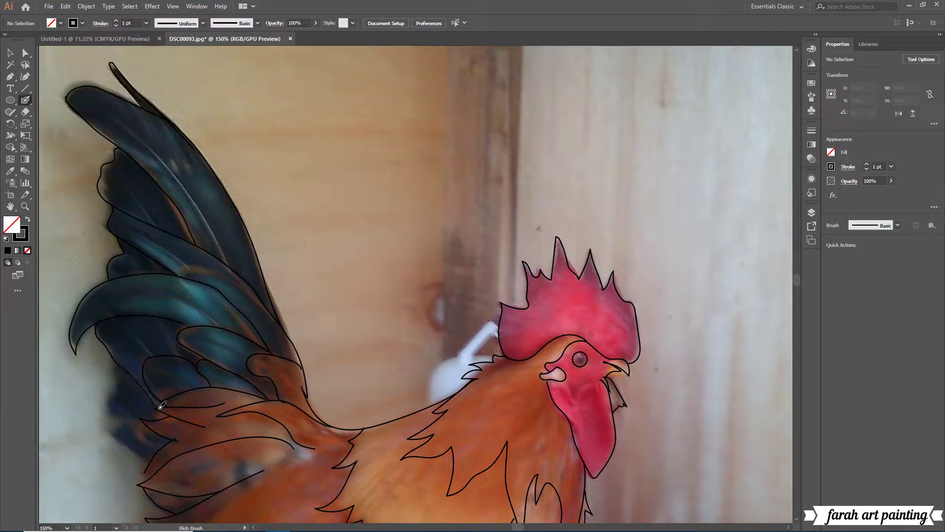
mouse_move(119, 361)
mouse_down()
mouse_move(115, 414)
mouse_move(157, 465)
mouse_up()
key(ctrl+z)
Try a line along the upper tail-feather edge, toggling undo and redo before removing it.
scroll(323, 370, down, 3)
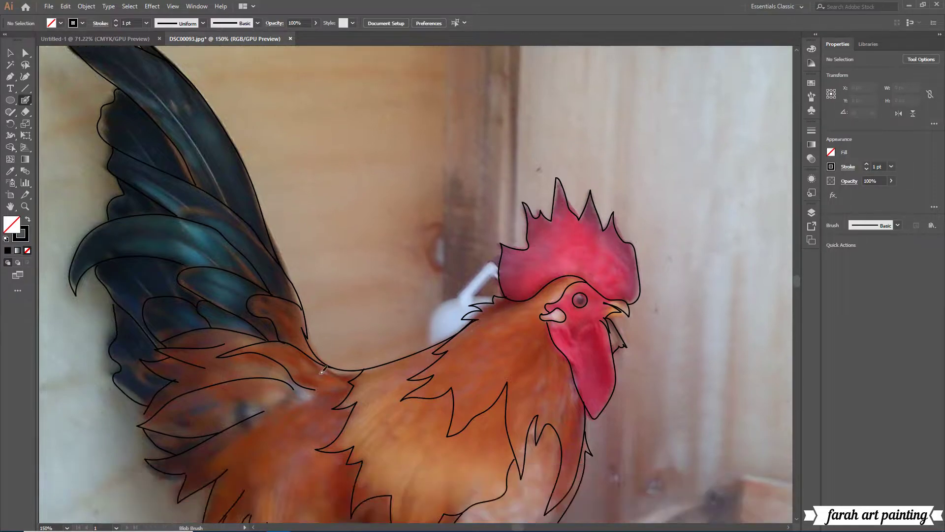
scroll(307, 125, down, 2)
scroll(308, 125, up, 1)
scroll(148, 99, up, 2)
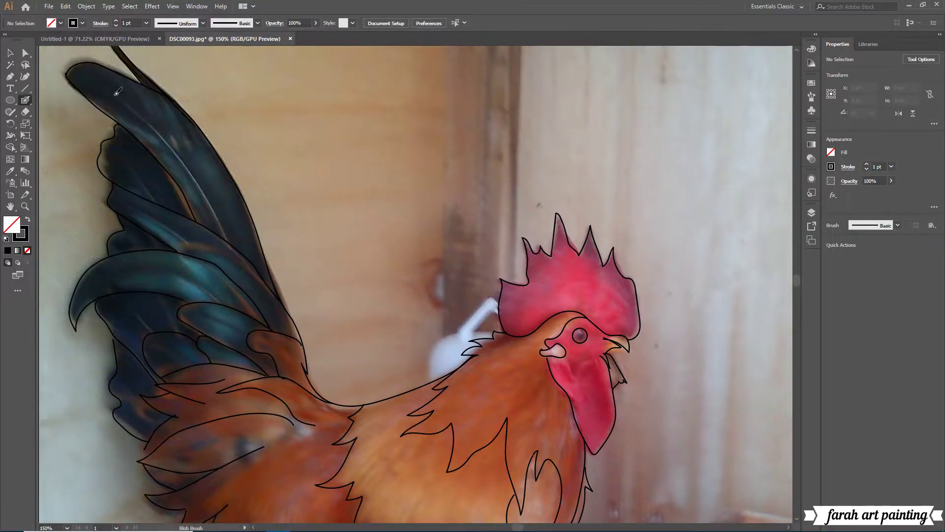
drag(113, 94, 236, 243)
right_click(254, 156)
click(281, 161)
right_click(152, 126)
click(177, 143)
right_click(158, 137)
click(183, 143)
Redraw the feather-edge stroke, then undo it along with a faint tail stroke.
drag(123, 97, 229, 220)
right_click(228, 220)
click(254, 226)
right_click(217, 221)
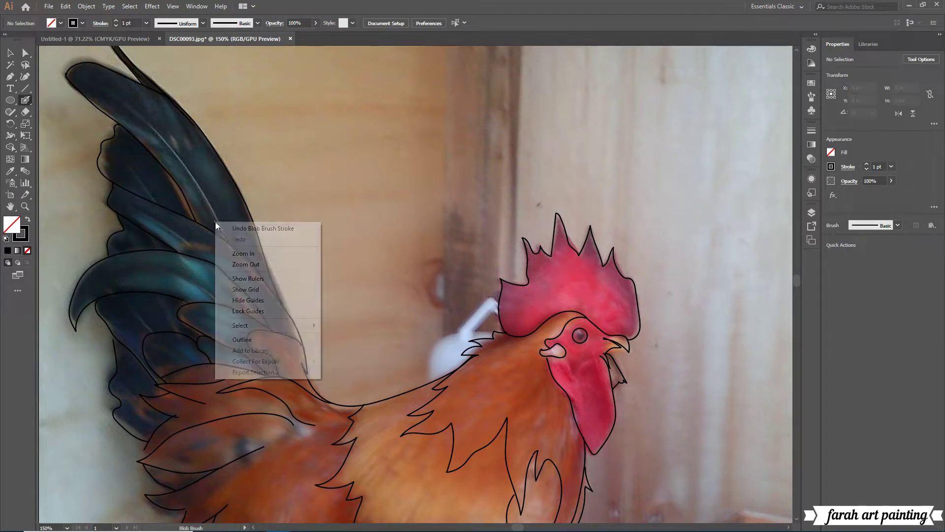
click(123, 90)
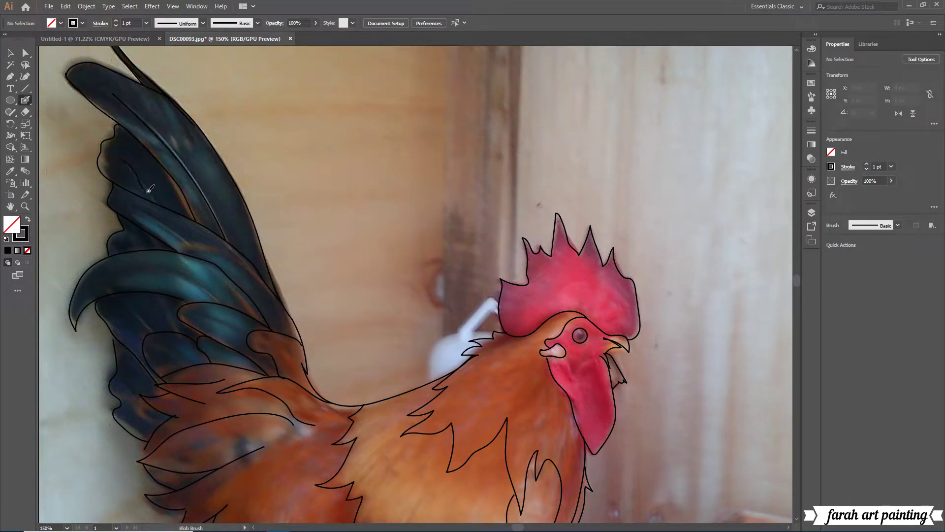
key(ctrl+z)
Add feather lines along the tail edge and across the lower tail plumage.
drag(183, 251, 274, 291)
mouse_move(135, 202)
mouse_down()
mouse_move(192, 246)
mouse_move(226, 293)
mouse_up()
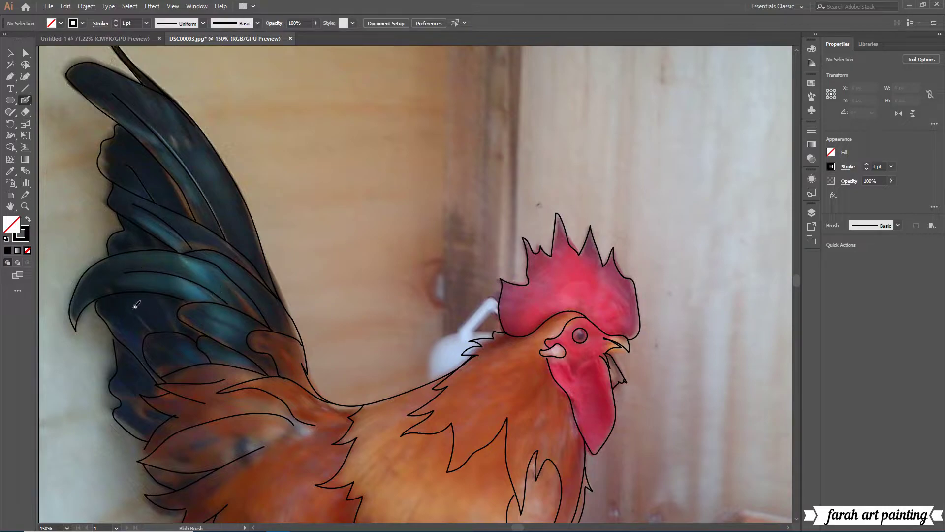
scroll(168, 305, down, 3)
drag(212, 242, 252, 261)
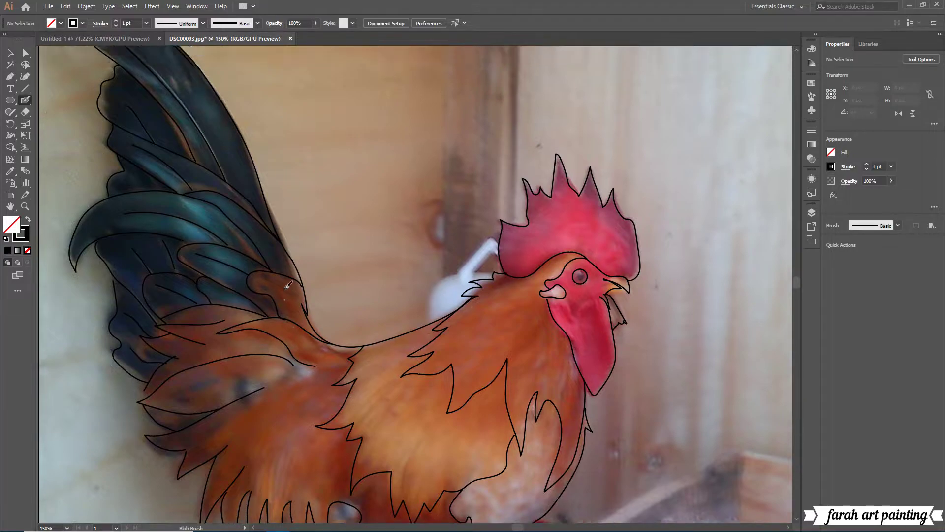
scroll(207, 326, down, 1)
mouse_move(184, 363)
mouse_down()
mouse_move(276, 364)
mouse_move(224, 404)
mouse_up()
scroll(305, 340, down, 2)
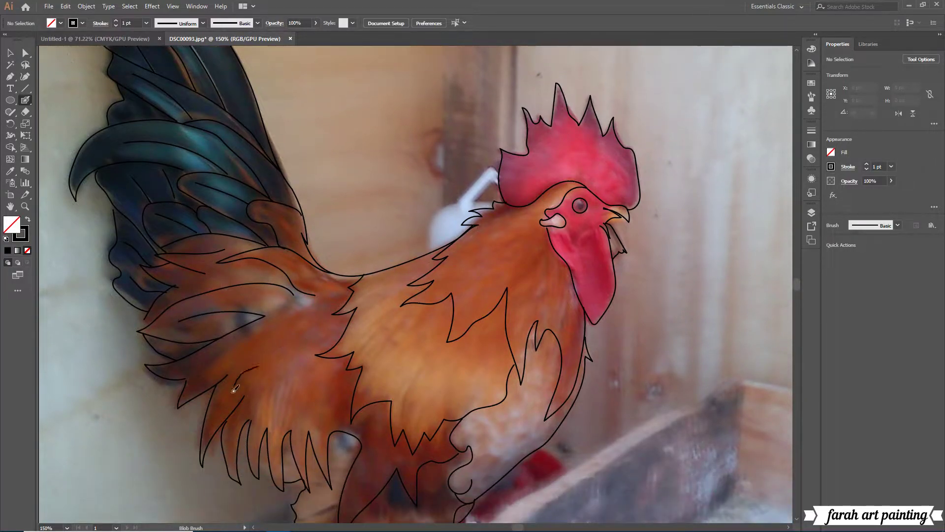
Add feather lines on the lower chest.
scroll(258, 280, down, 1)
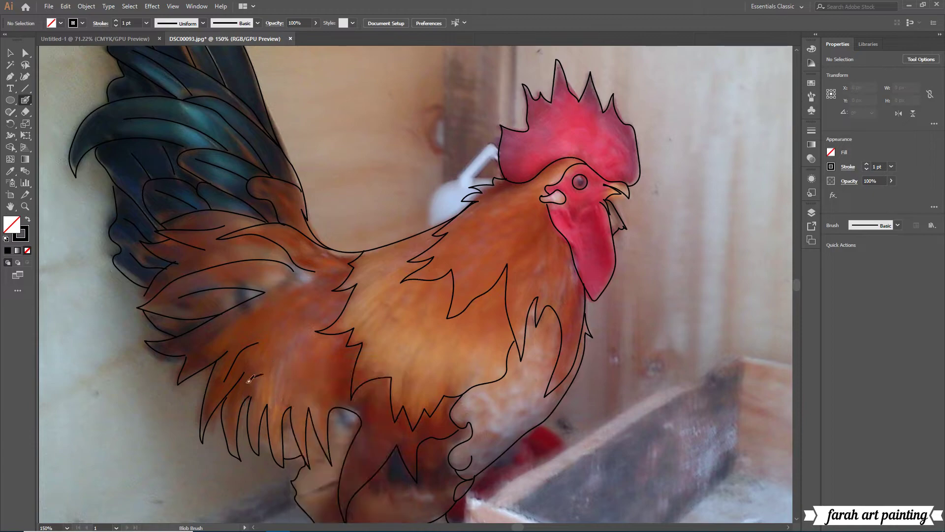
right_click(285, 386)
click(274, 351)
mouse_move(274, 351)
mouse_down()
mouse_move(230, 408)
mouse_move(277, 435)
mouse_up()
drag(307, 368, 303, 397)
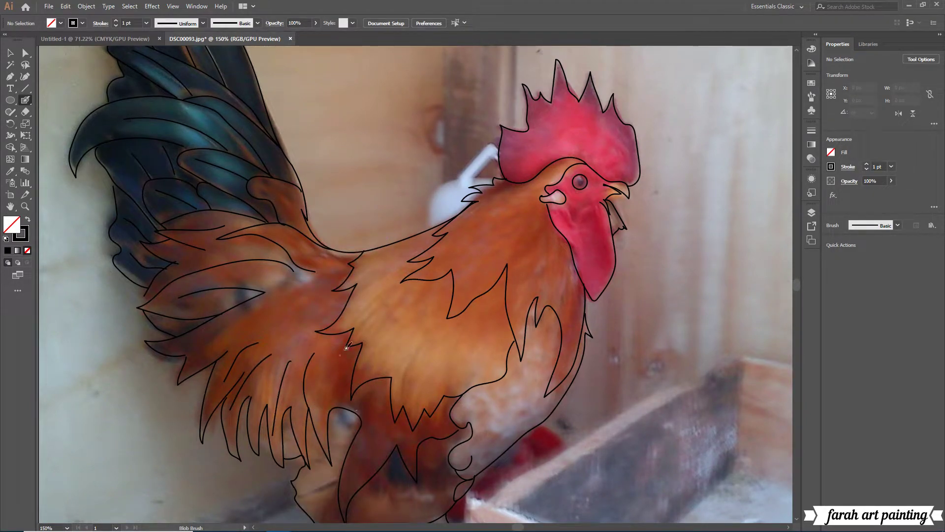
Add thin feather lines along the back and curved lines across the chest.
drag(353, 267, 403, 251)
drag(359, 289, 401, 264)
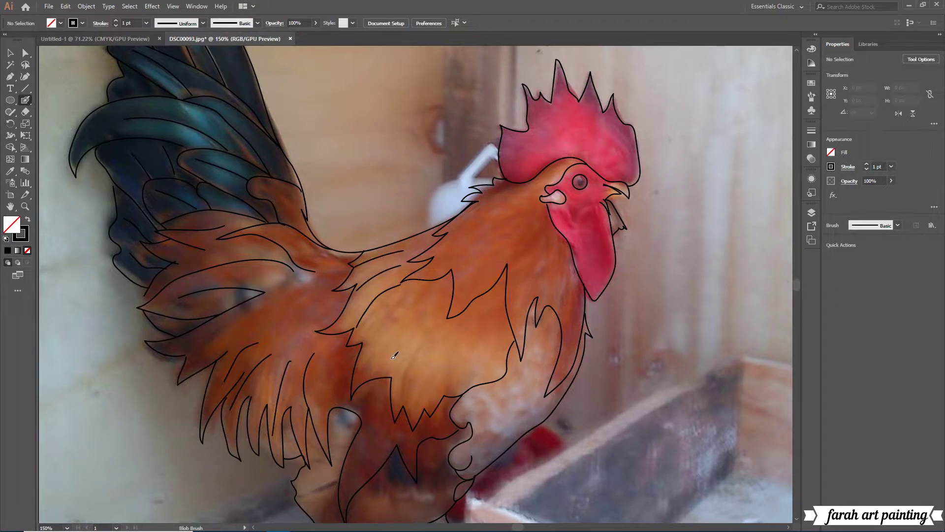
drag(364, 347, 404, 310)
drag(399, 382, 446, 344)
drag(433, 394, 498, 336)
Add detail strokes on the face below the eye and review the drawing.
drag(504, 205, 448, 253)
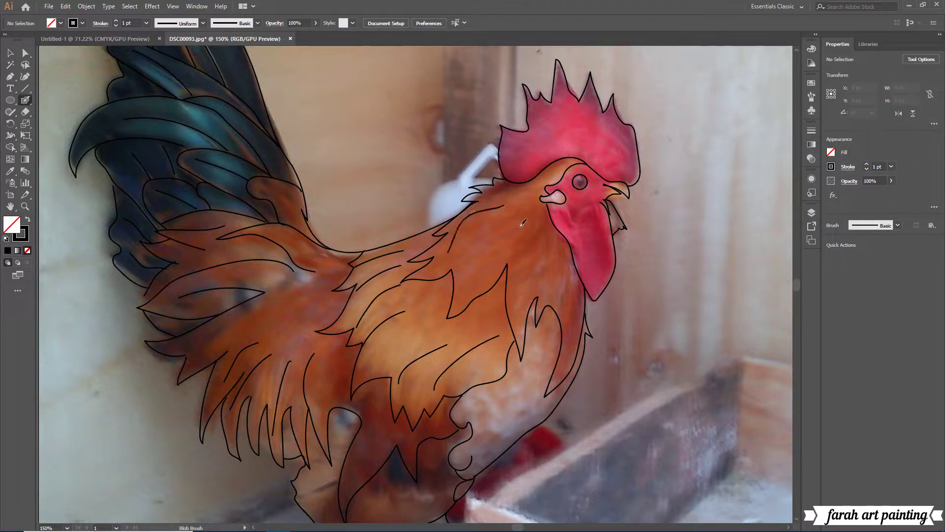
drag(526, 218, 472, 284)
drag(543, 246, 534, 295)
scroll(384, 383, down, 2)
scroll(377, 367, down, 2)
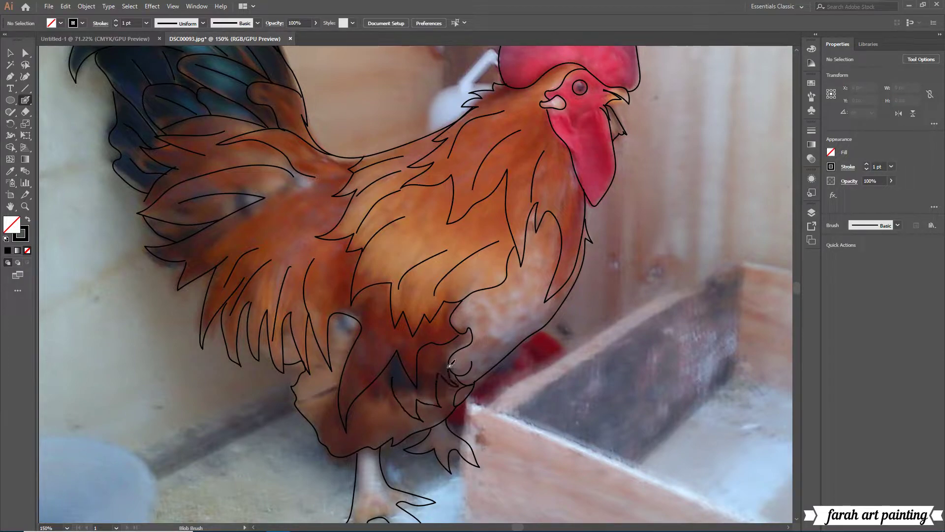
scroll(526, 367, up, 2)
scroll(639, 387, up, 3)
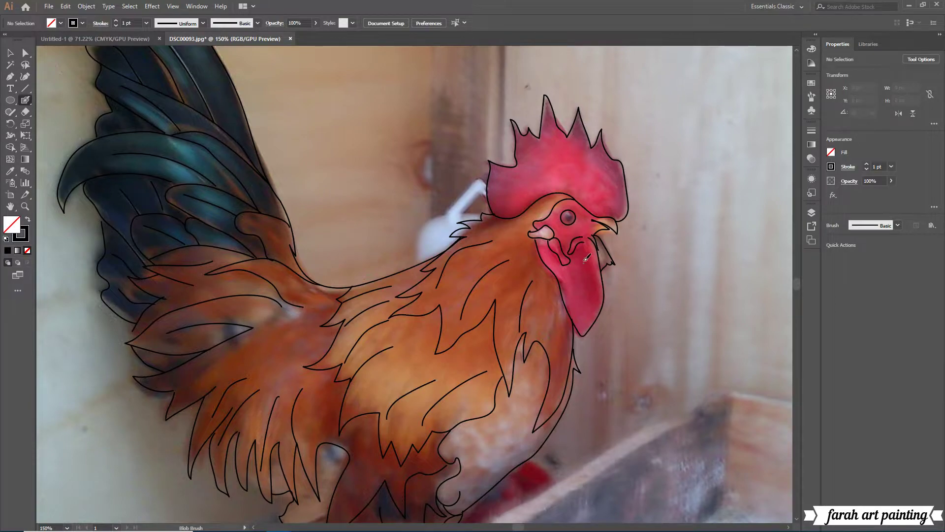
Draw two short Blob Brush strokes tracing the spiral fold inside the comb, then zoom out.
scroll(586, 258, down, 1)
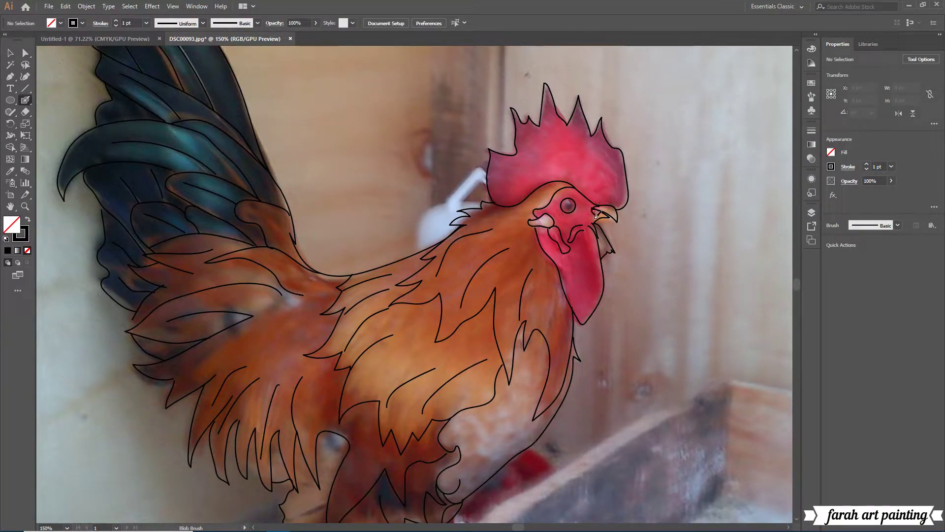
scroll(529, 191, up, 4)
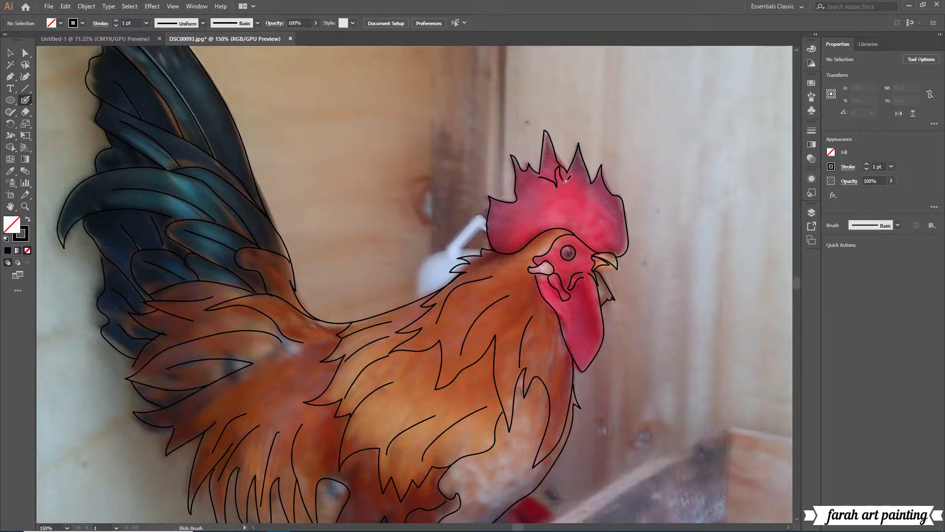
mouse_move(565, 180)
mouse_down()
mouse_move(582, 188)
mouse_move(612, 236)
mouse_up()
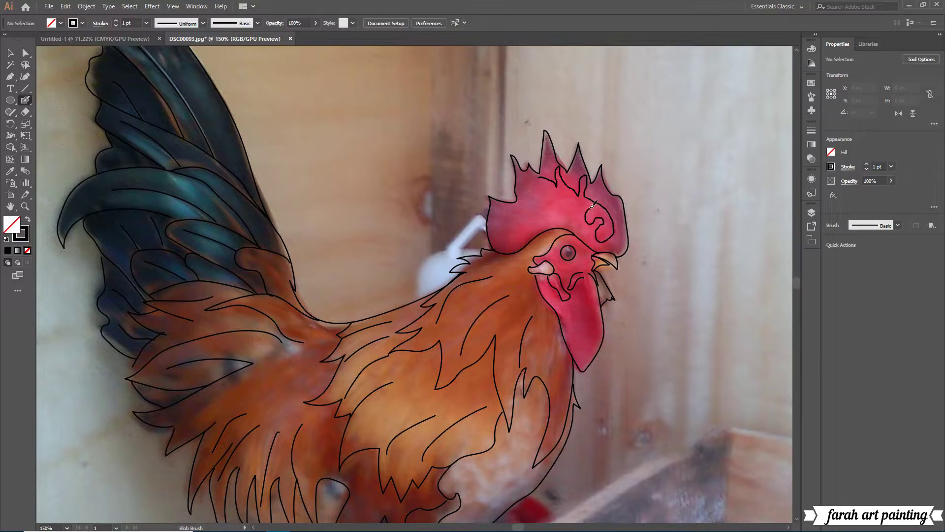
drag(601, 200, 592, 206)
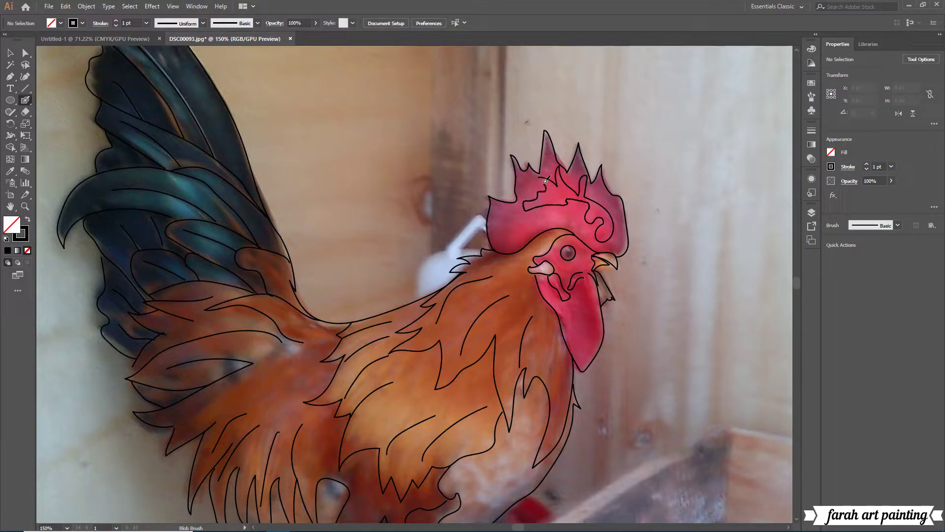
scroll(636, 324, down, 3)
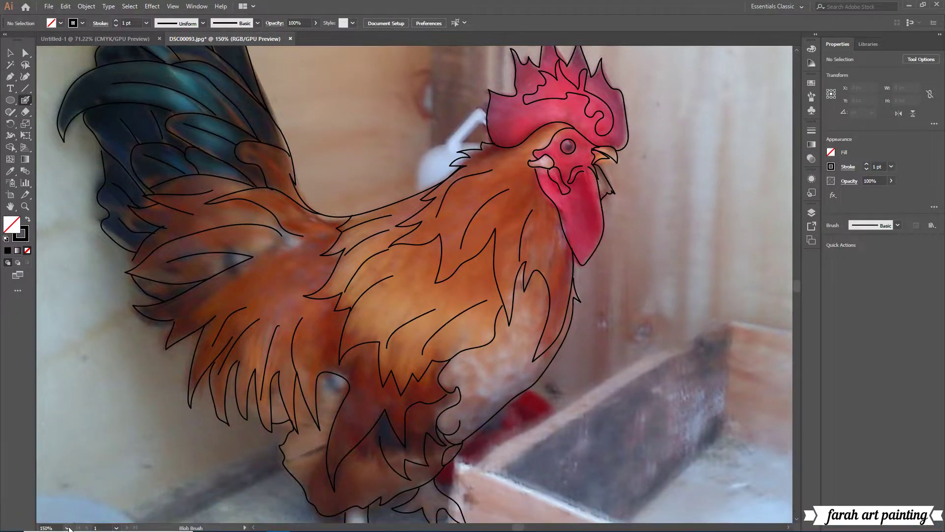
key(ctrl+minus)
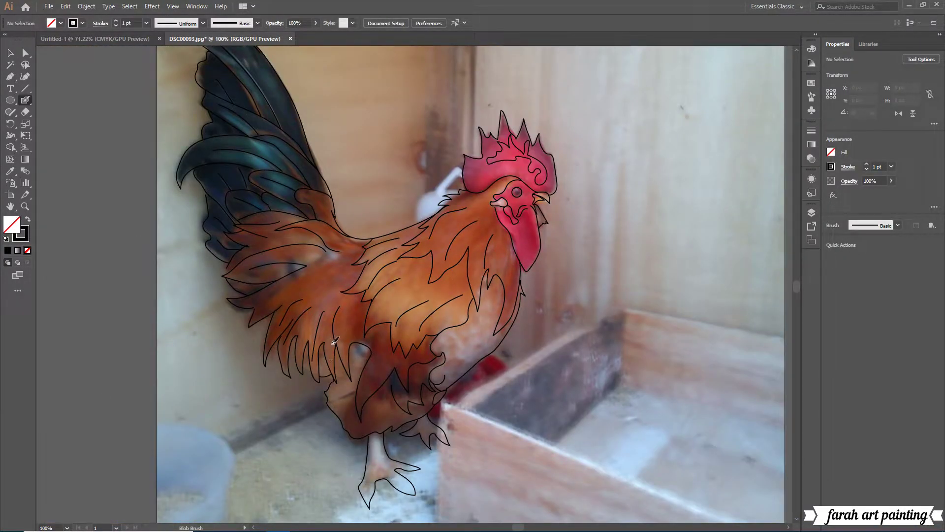
Delete the rooster reference photo via the Layers panel, leaving only the black line art.
scroll(299, 313, up, 1)
click(811, 212)
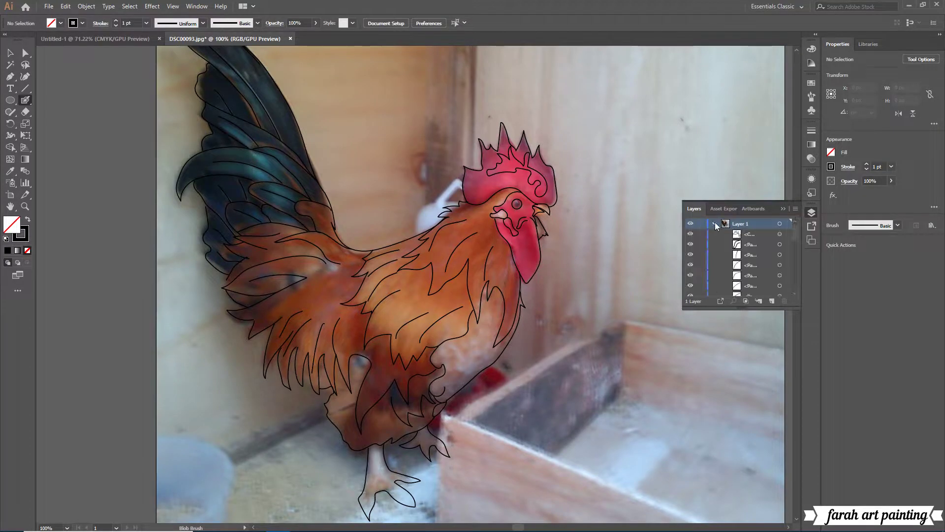
drag(701, 234, 701, 265)
scroll(696, 257, down, 2)
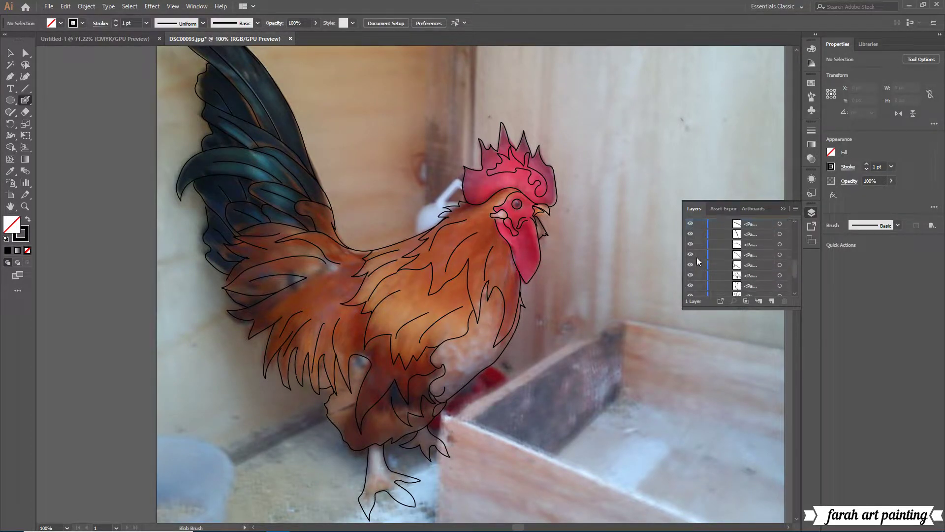
scroll(701, 285, down, 1)
scroll(702, 266, down, 1)
scroll(702, 283, down, 1)
scroll(703, 288, down, 2)
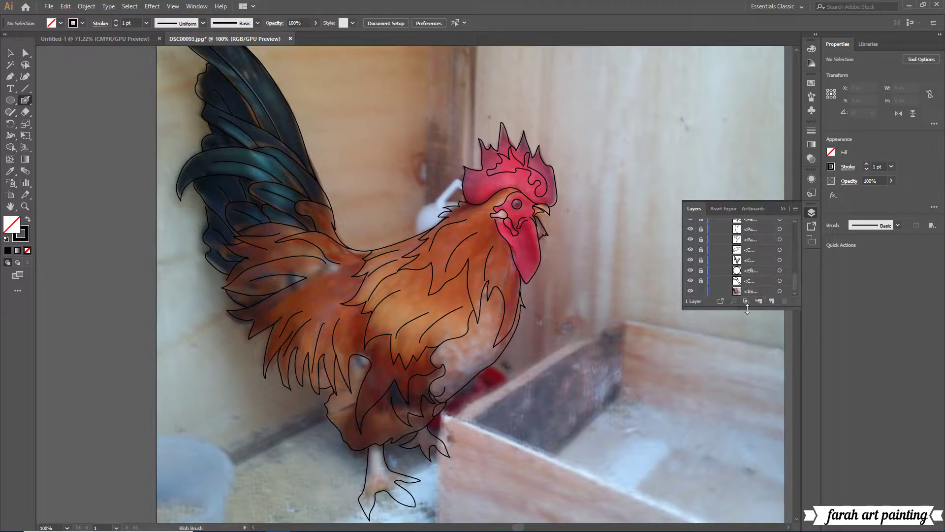
click(766, 291)
scroll(346, 282, up, 1)
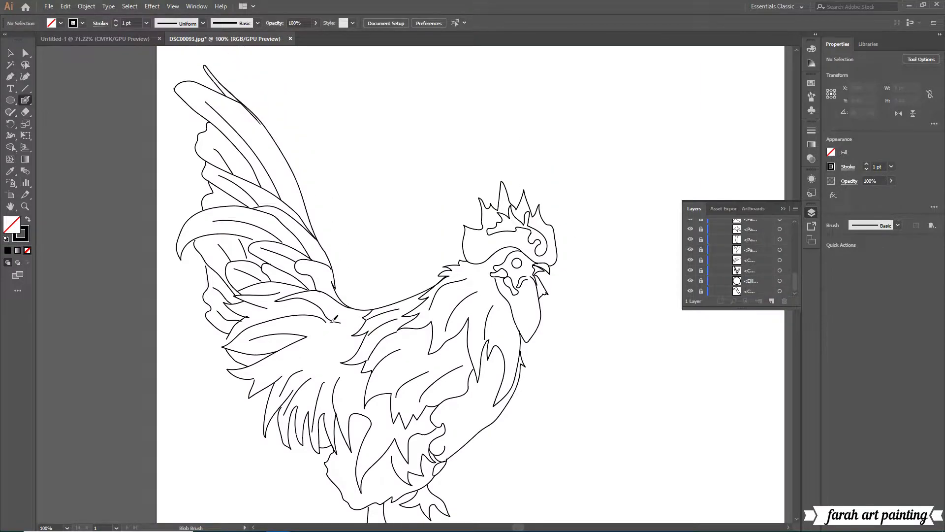
key(ctrl+minus)
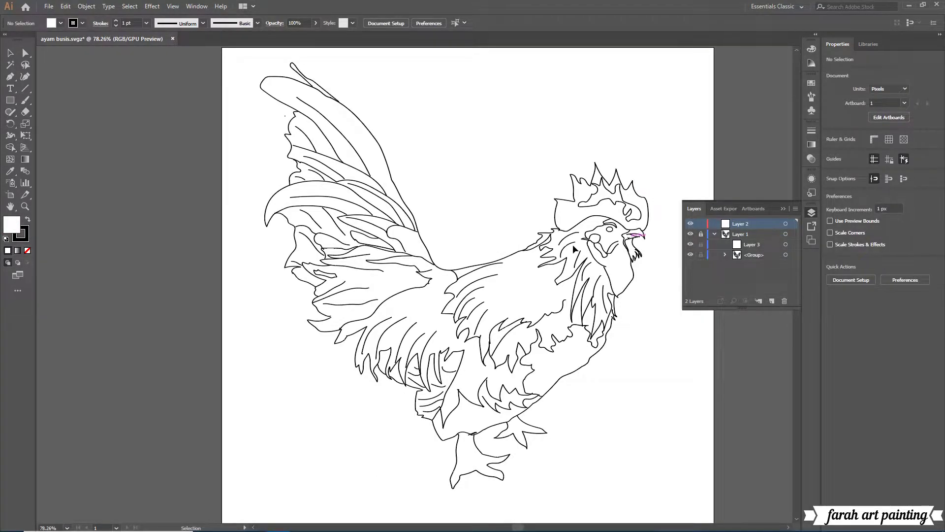
Switch to the Blob Brush and make Layer 1 the active layer.
key(b)
click(67, 528)
click(91, 370)
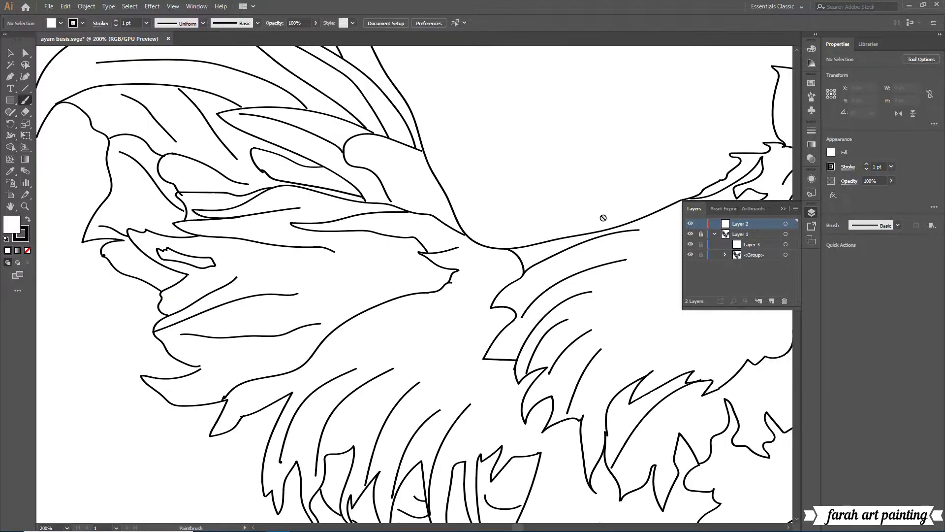
drag(26, 105, 64, 114)
click(784, 209)
click(811, 212)
click(732, 233)
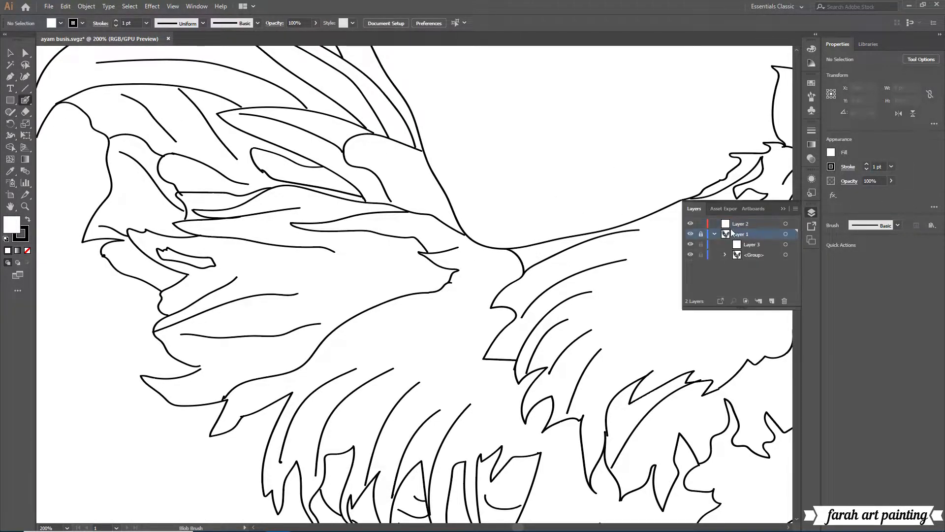
Zoom in to 200% on the rooster's head and pick the Curvature tool.
click(67, 527)
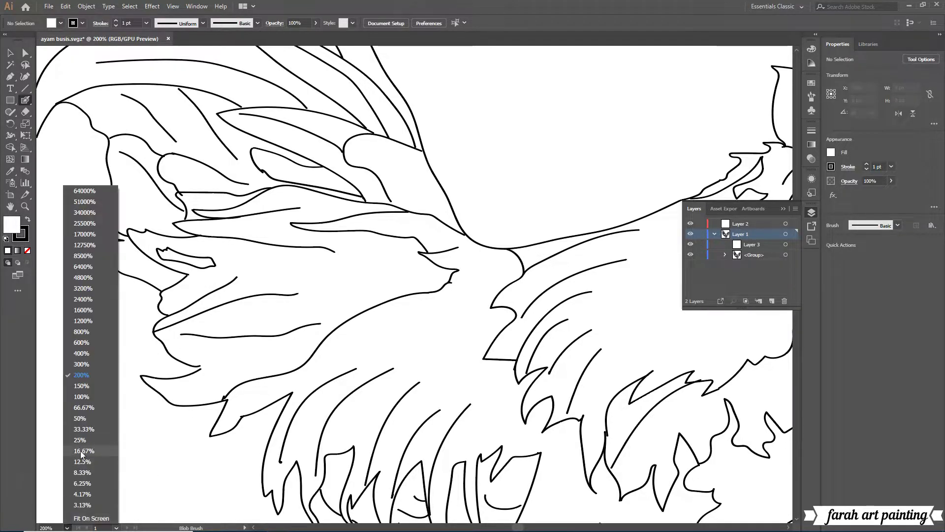
click(98, 406)
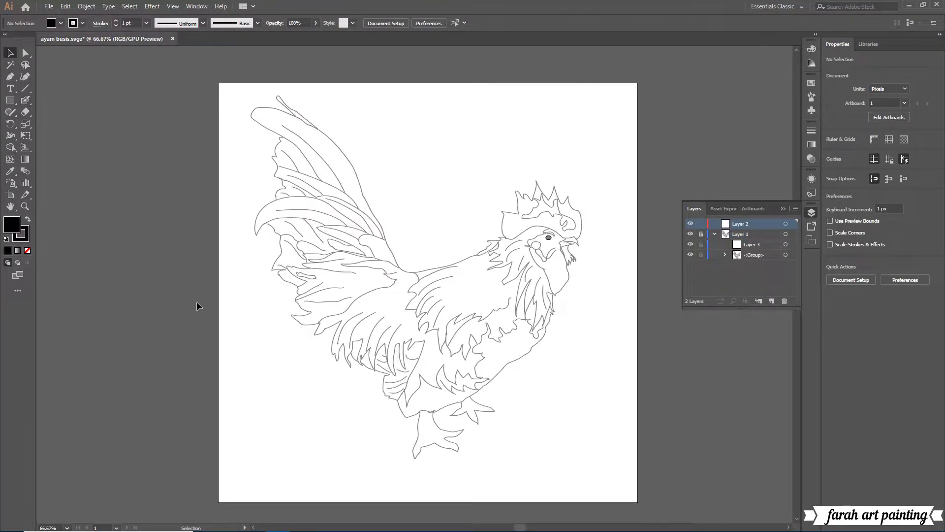
click(66, 527)
click(74, 375)
click(67, 527)
click(74, 365)
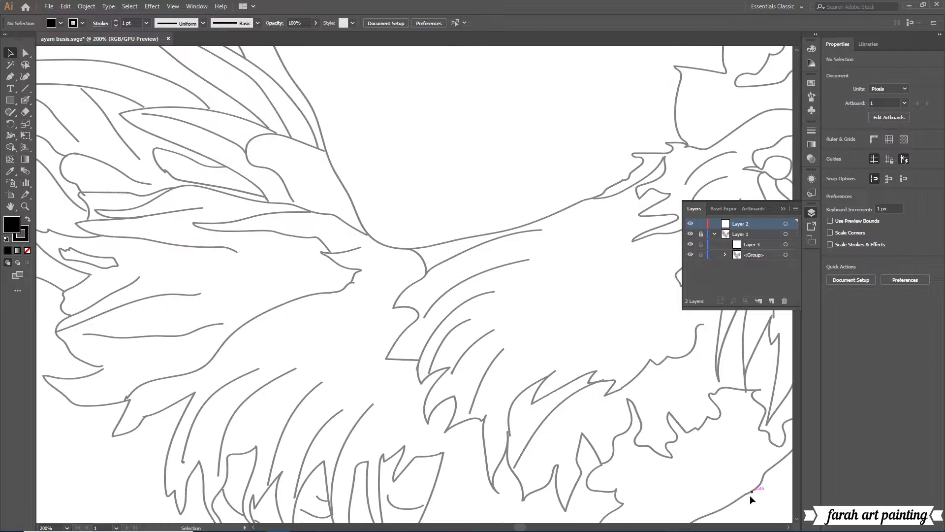
scroll(443, 246, up, 3)
scroll(443, 246, right, 3)
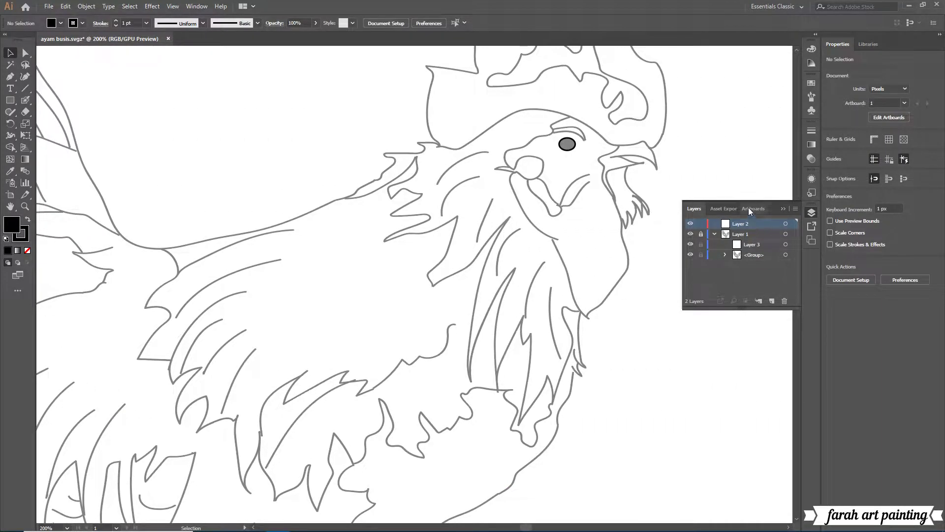
scroll(566, 345, up, 3)
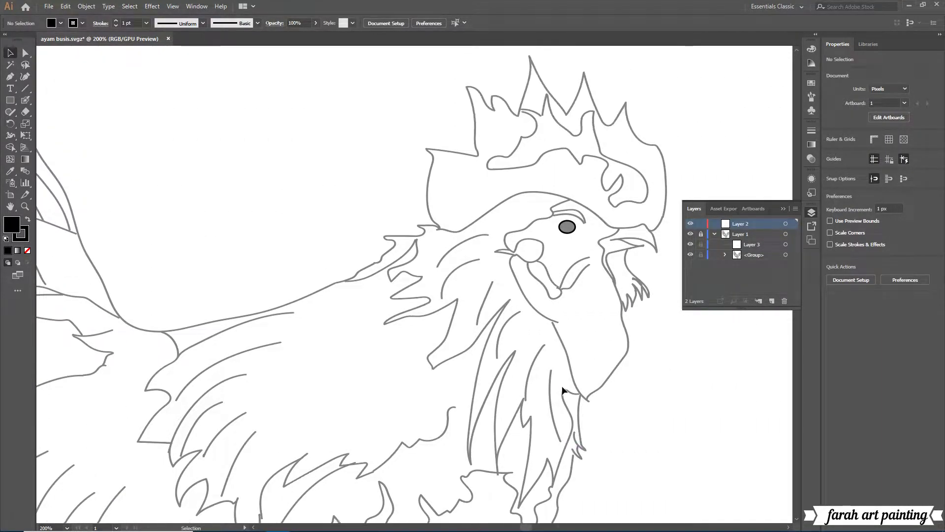
key(ctrl+equal)
key(shift+grave)
Start the comb shape with Curvature points along its lower edge and first bump.
click(407, 235)
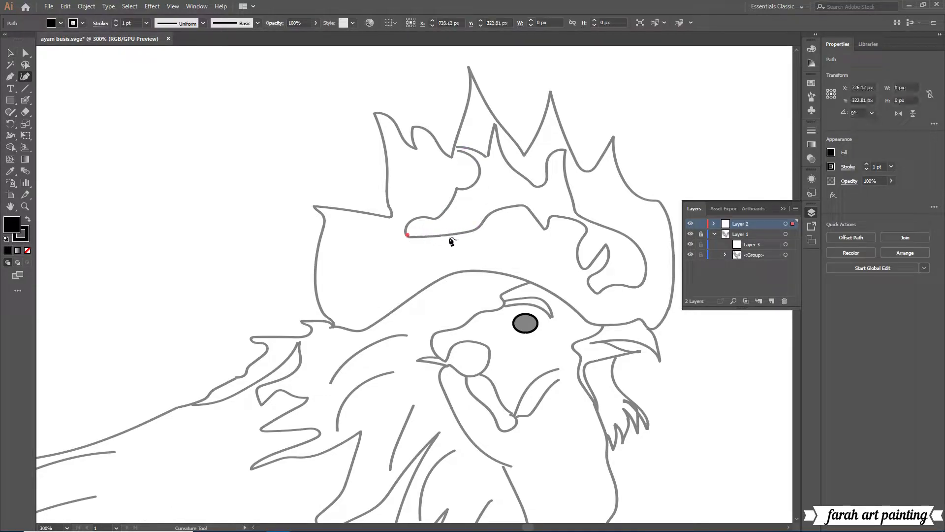
click(426, 236)
click(460, 231)
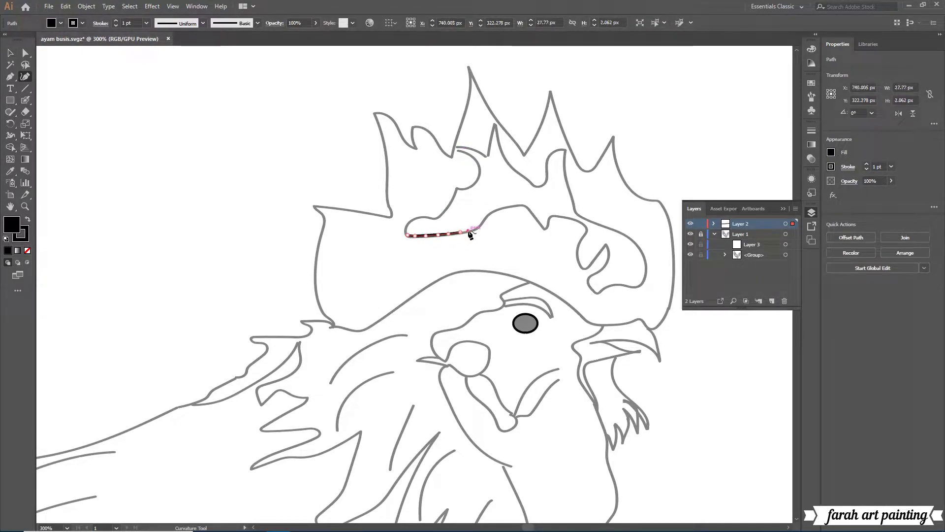
click(487, 215)
click(509, 206)
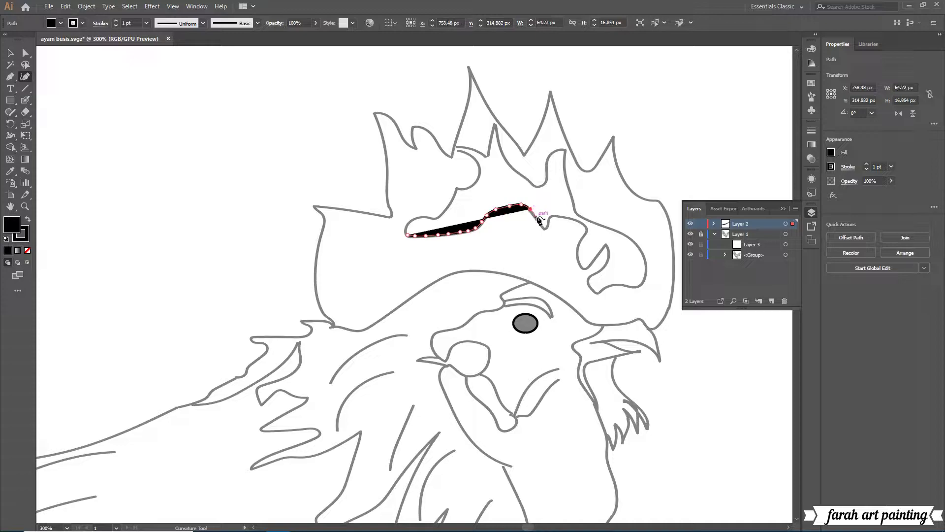
click(530, 208)
click(536, 215)
click(552, 217)
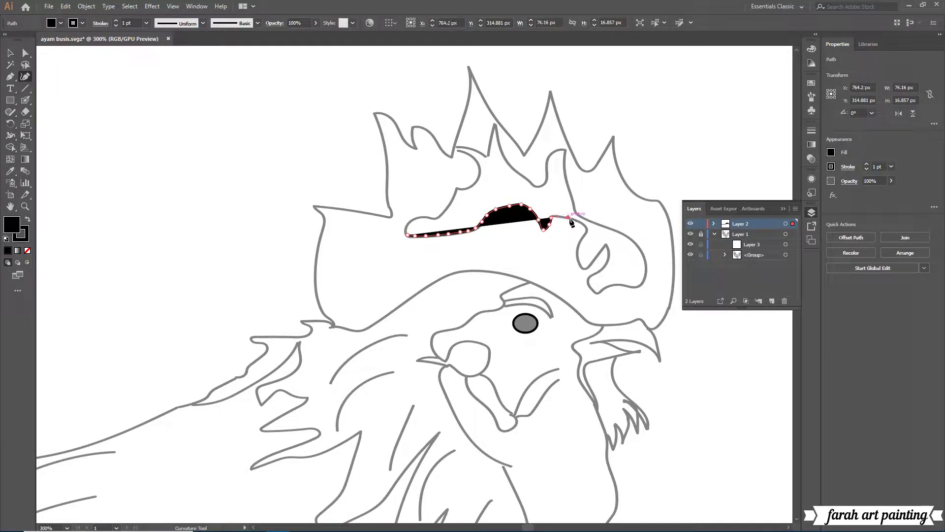
right_click(571, 220)
key(Escape)
Trace the outline down around the comb's inner curl and up its right side.
click(569, 217)
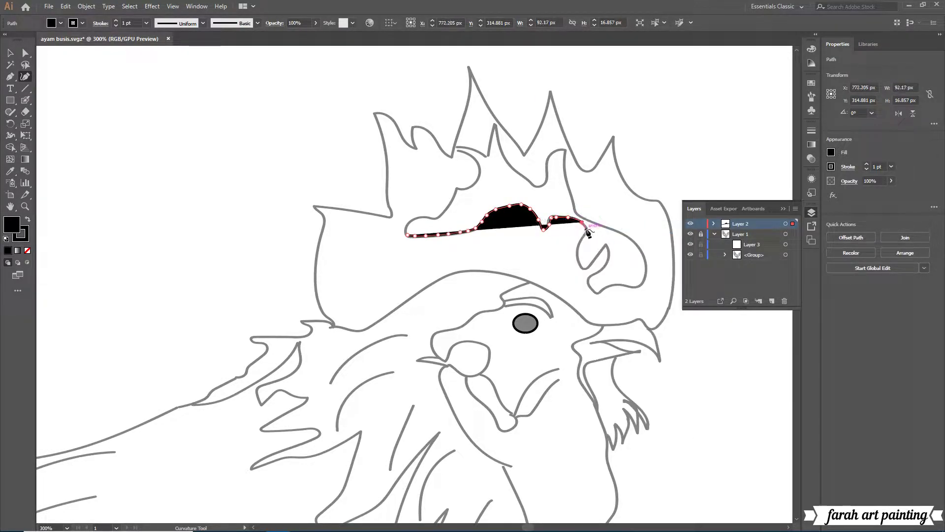
click(586, 235)
click(578, 257)
right_click(582, 266)
key(Escape)
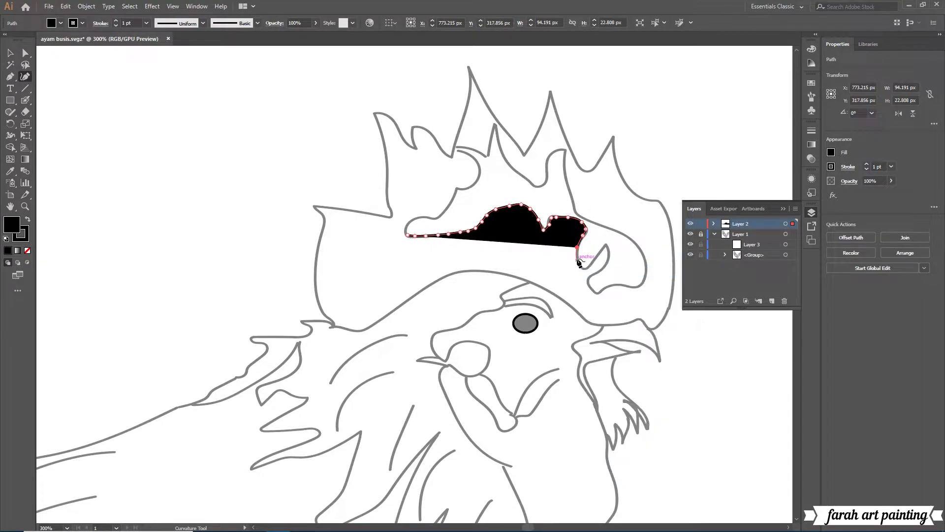
click(584, 267)
click(591, 263)
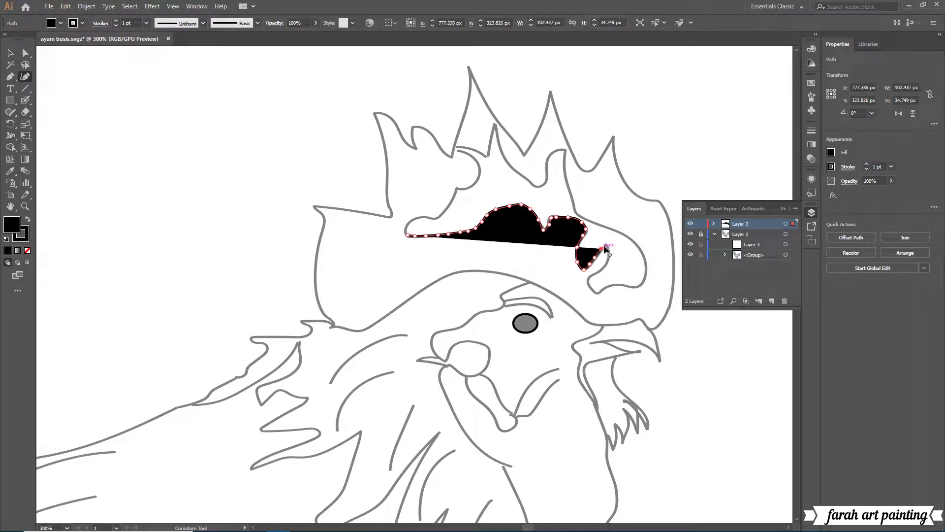
click(605, 244)
click(604, 264)
click(588, 281)
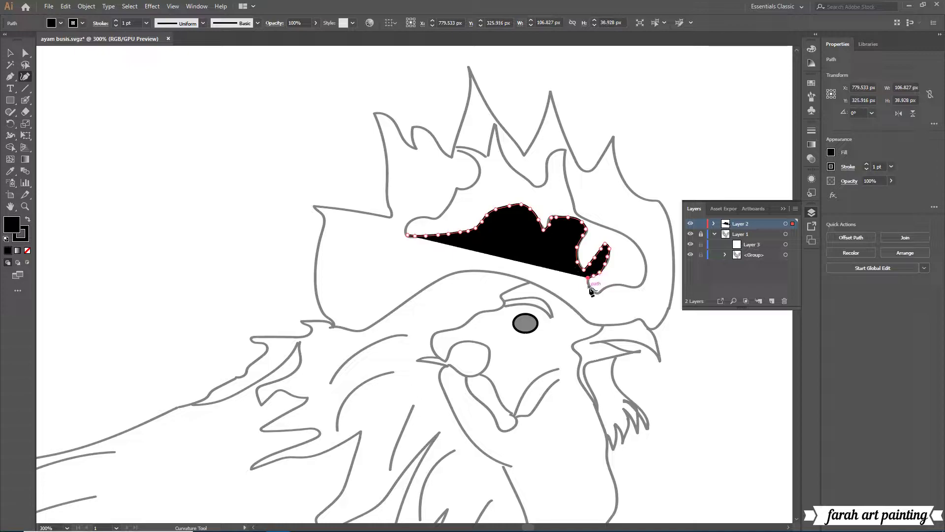
click(615, 285)
click(635, 283)
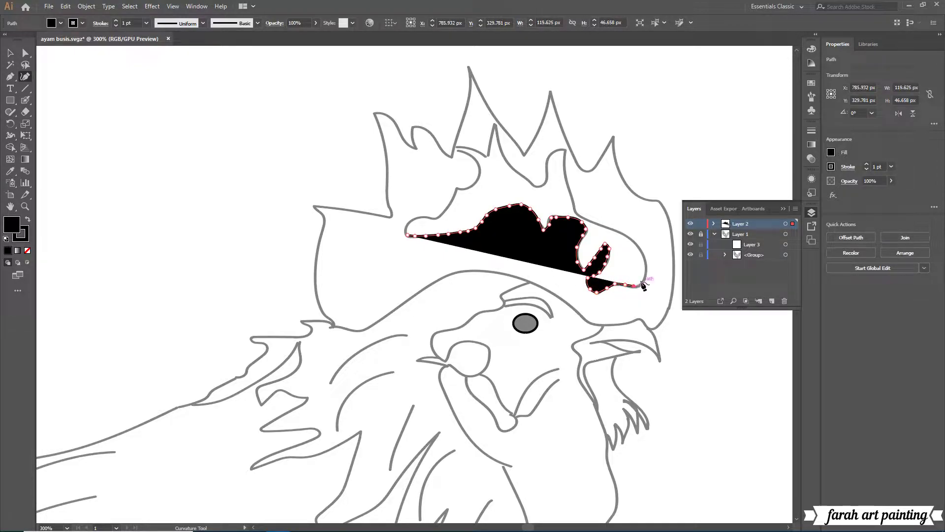
click(647, 265)
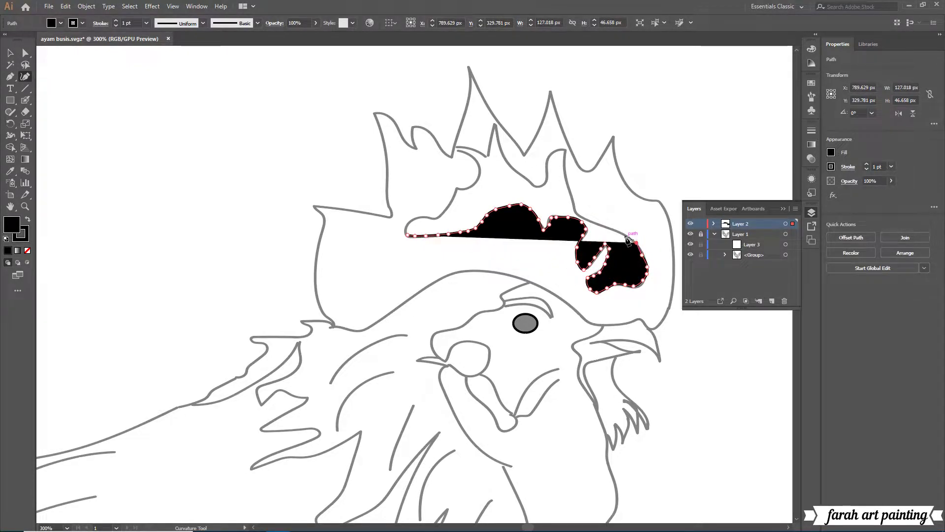
Continue the outline up-left along the comb's upper edge to its peak and dip.
right_click(657, 257)
click(679, 266)
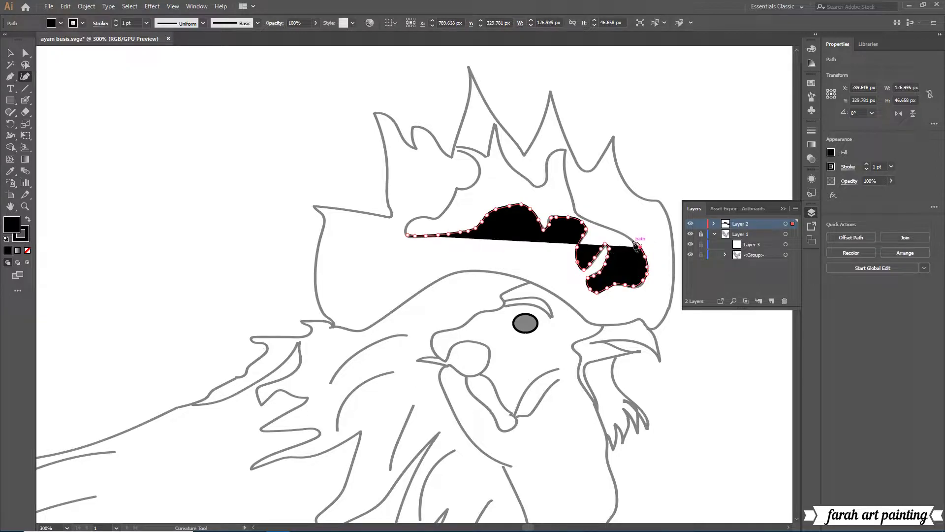
click(634, 239)
click(621, 232)
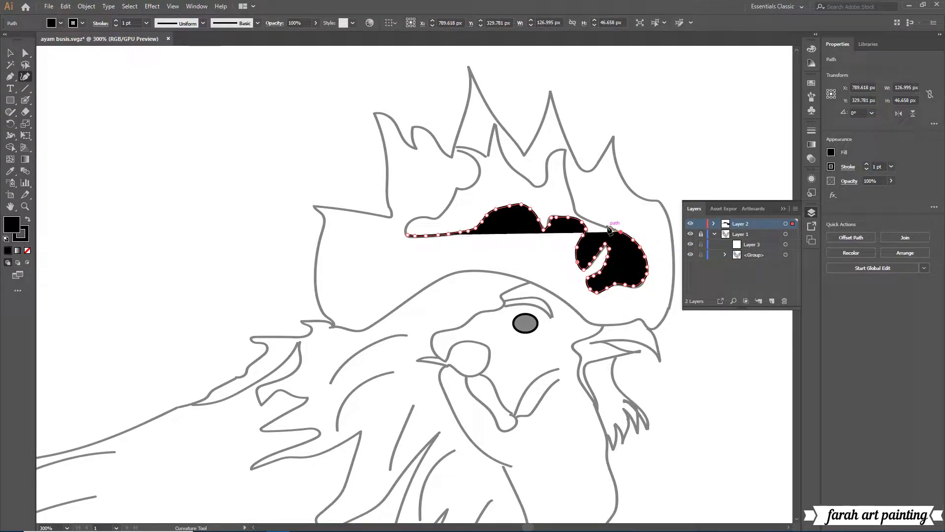
click(591, 223)
click(571, 198)
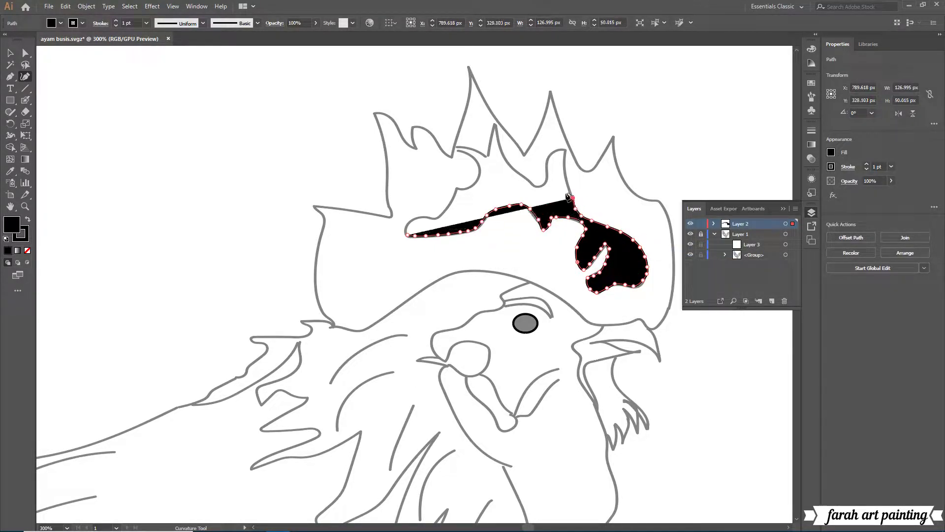
click(566, 169)
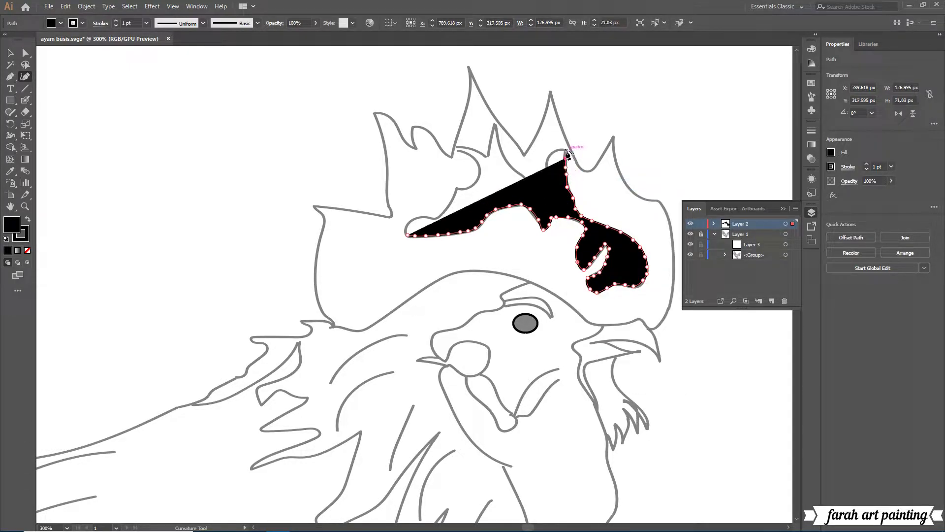
click(563, 149)
click(548, 157)
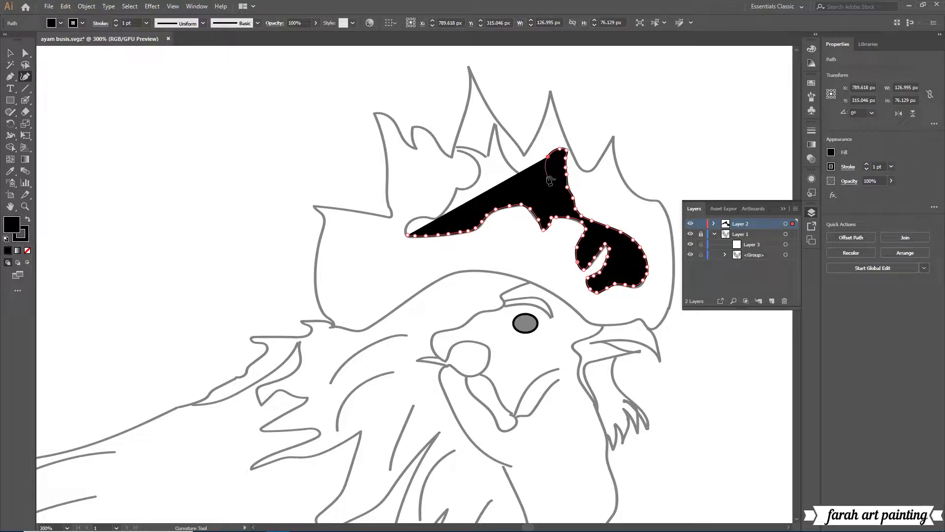
click(543, 176)
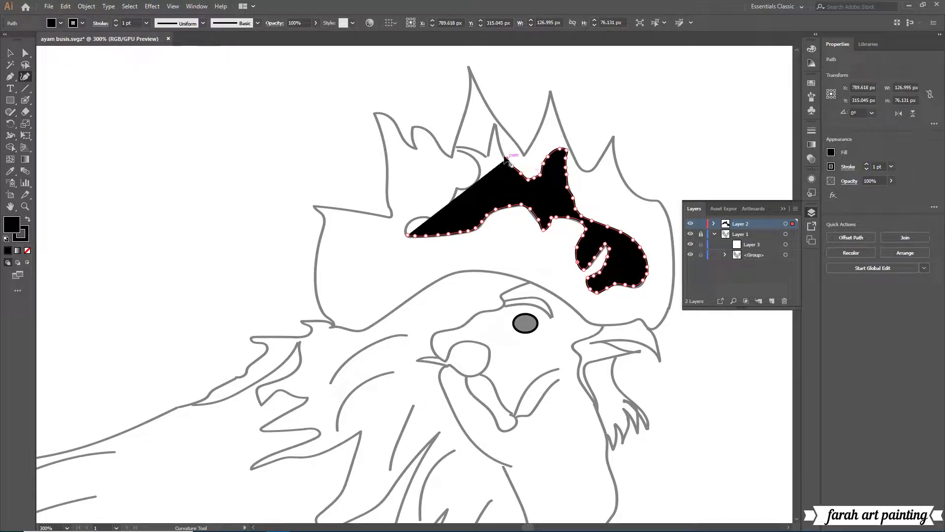
Add another peak and a left-side notch, rounding off the left tip to close the shape.
click(507, 158)
click(494, 127)
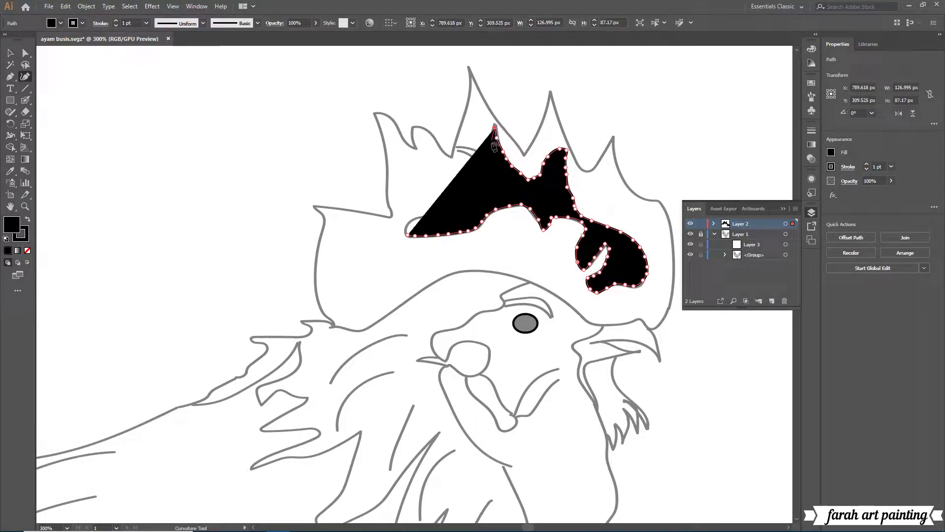
click(457, 146)
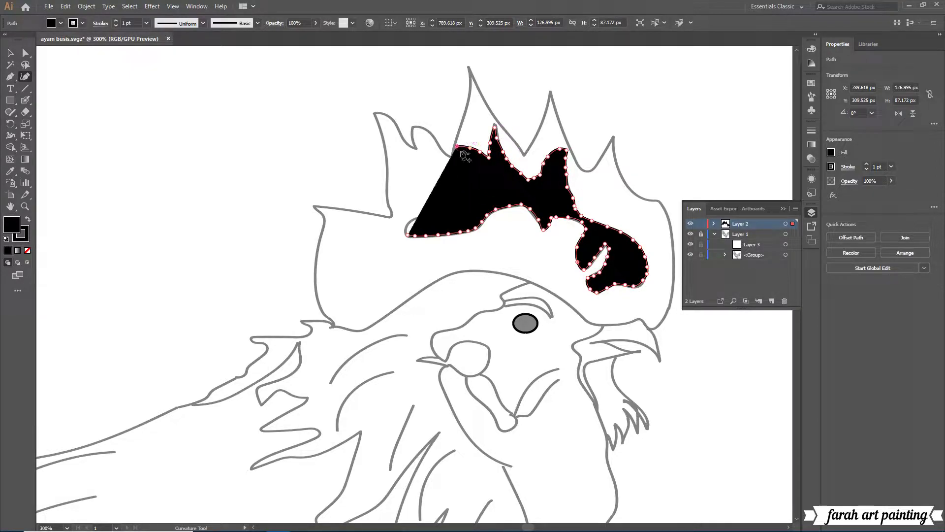
click(476, 175)
click(458, 187)
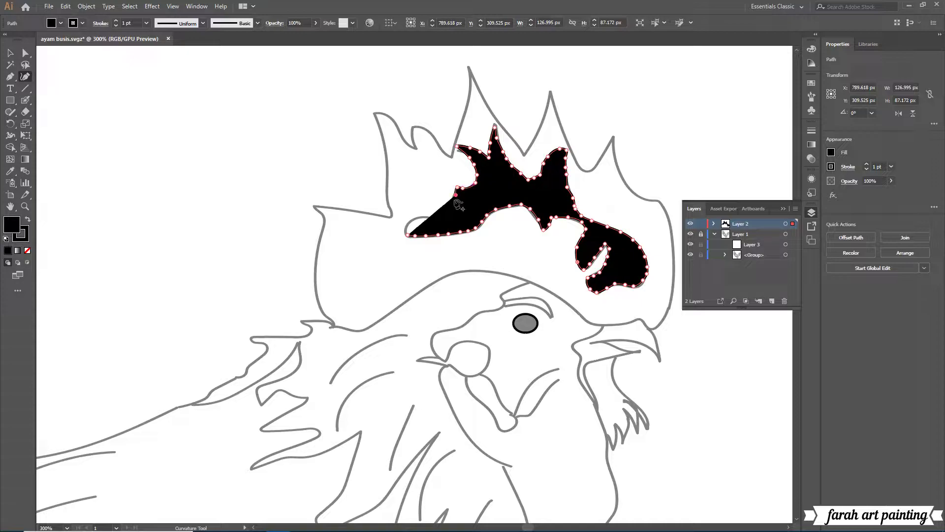
click(447, 210)
click(424, 216)
click(413, 219)
Fill the comb shape with light salmon red (FF4848) and deselect it.
double_click(11, 225)
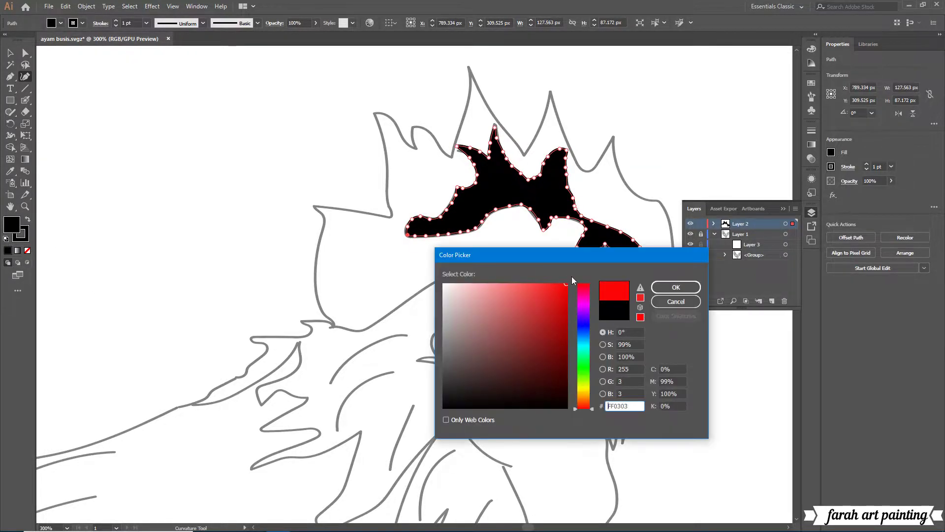
click(519, 284)
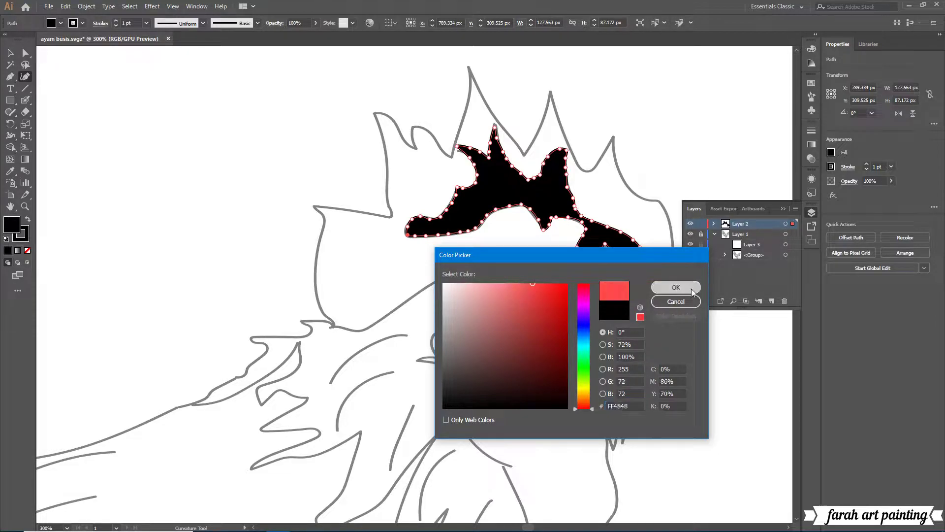
click(676, 287)
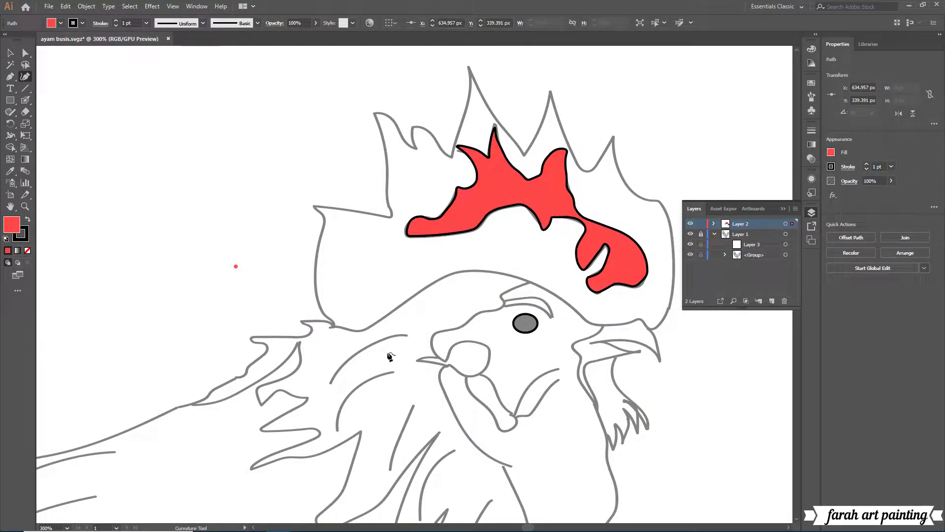
right_click(345, 351)
click(325, 334)
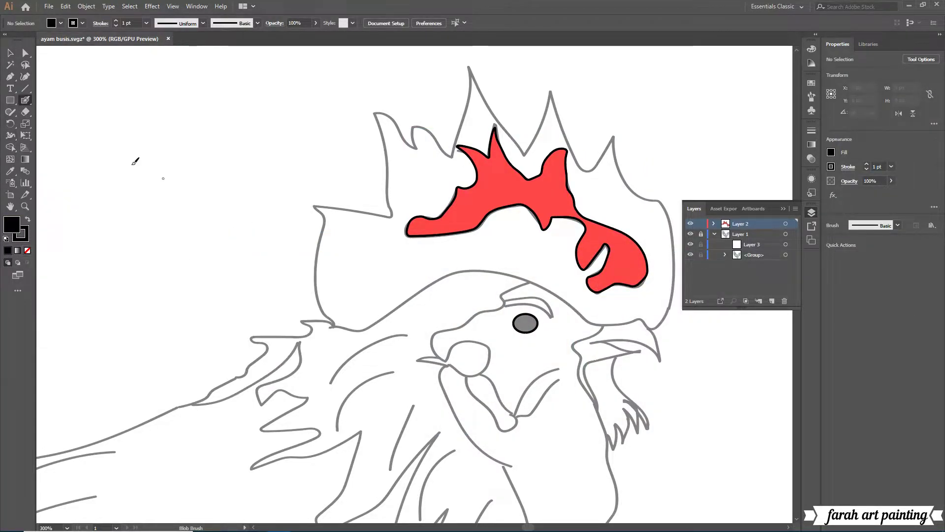
key(shift+grave)
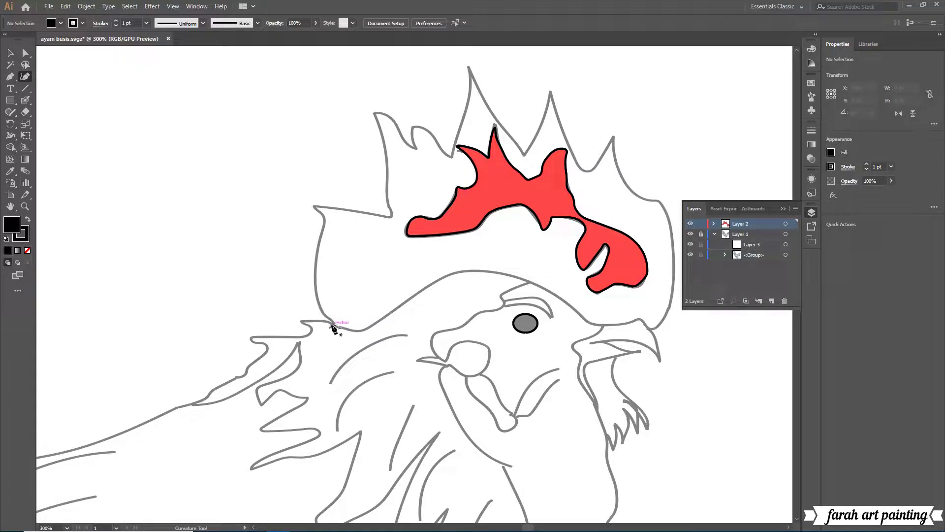
Start a new Curvature shape along the top of the rooster's head.
click(334, 325)
click(362, 329)
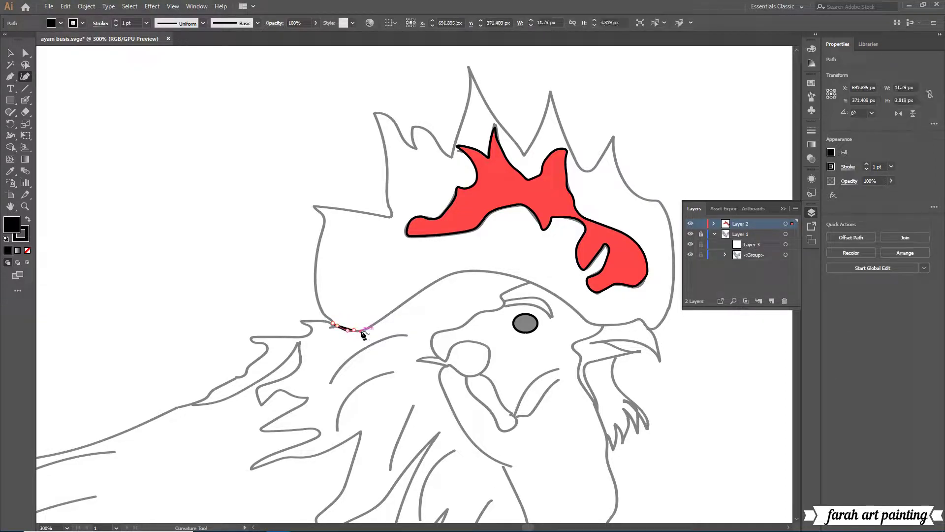
click(384, 315)
click(398, 307)
click(429, 284)
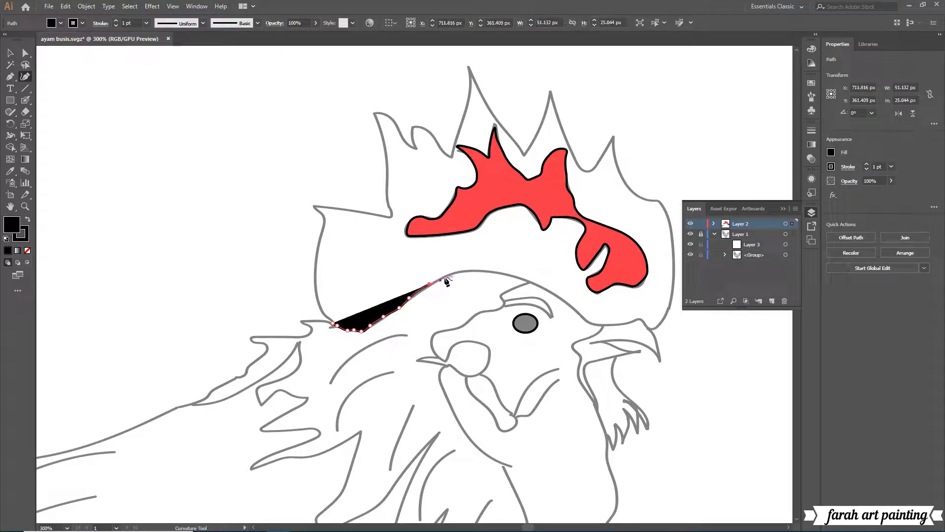
click(457, 271)
click(487, 272)
click(505, 273)
click(541, 286)
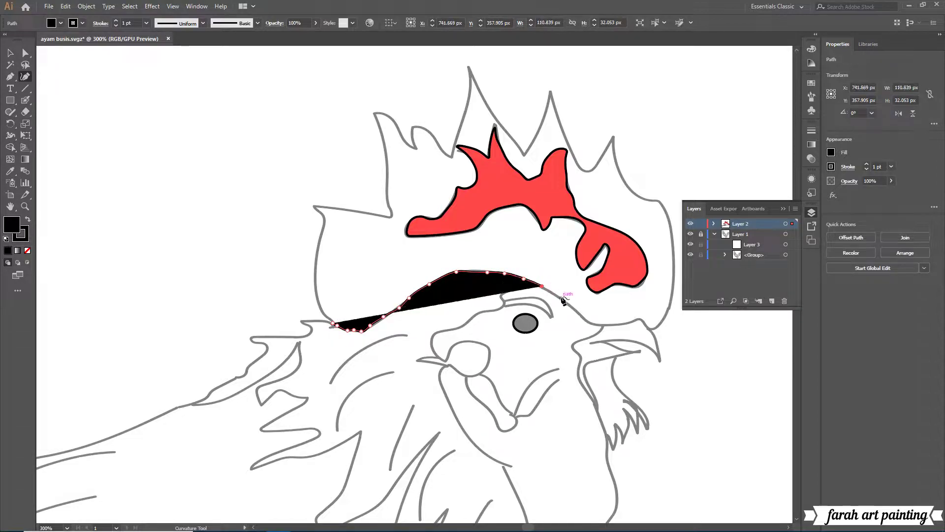
Extend the shape right past the eye and up the head's right outline.
click(562, 298)
click(582, 315)
click(590, 321)
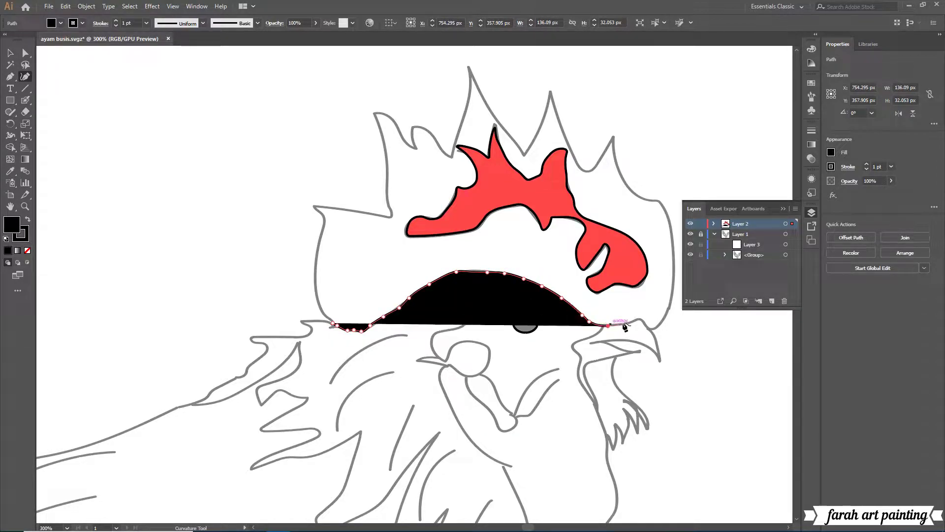
click(624, 322)
click(649, 326)
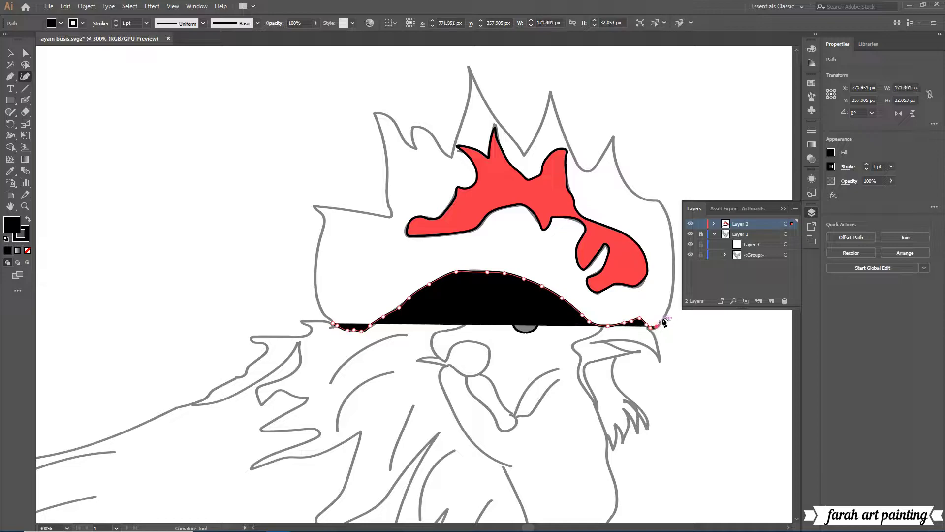
click(671, 292)
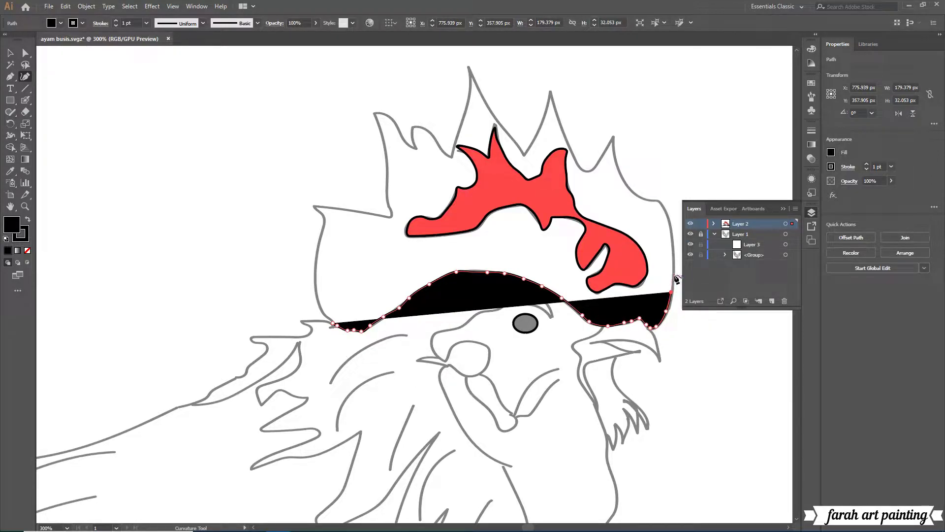
click(674, 266)
click(673, 231)
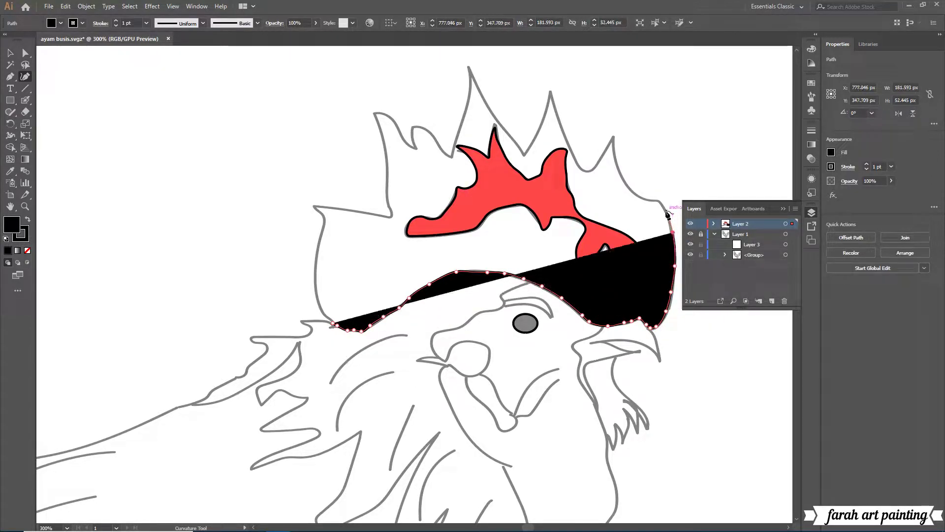
click(658, 202)
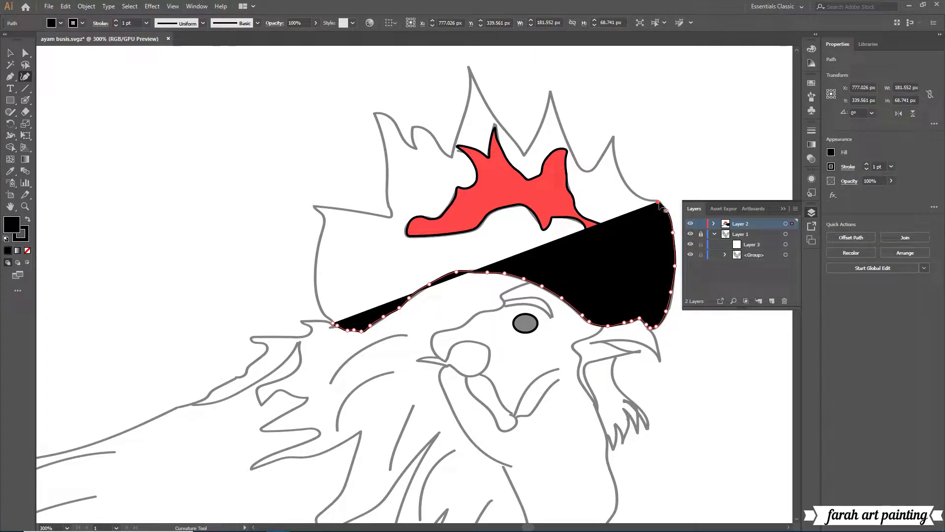
right_click(653, 202)
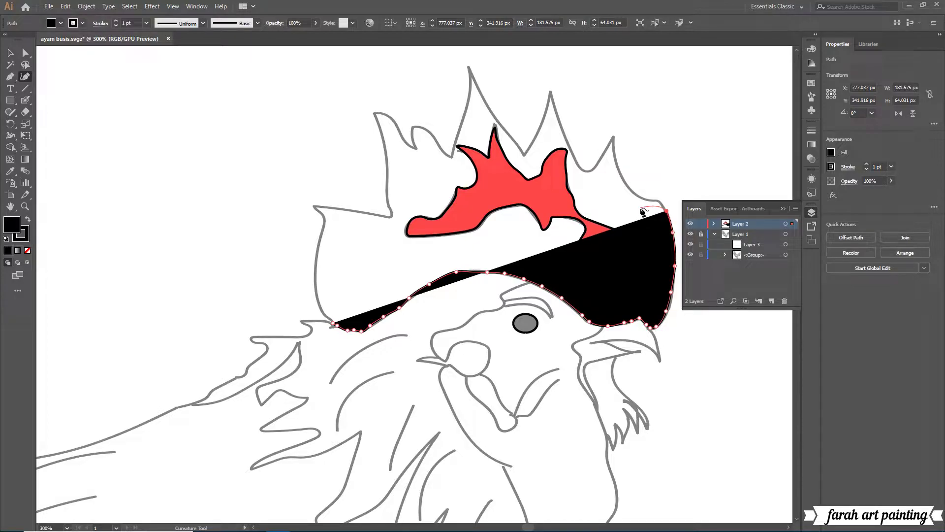
Continue the shape up toward the comb, adding a peak and a tall spike.
click(642, 211)
click(626, 185)
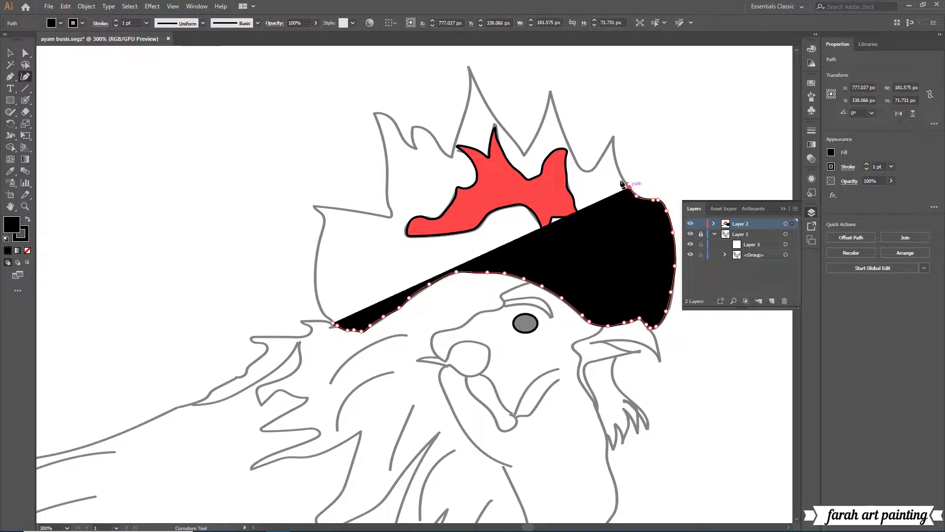
click(621, 179)
click(617, 161)
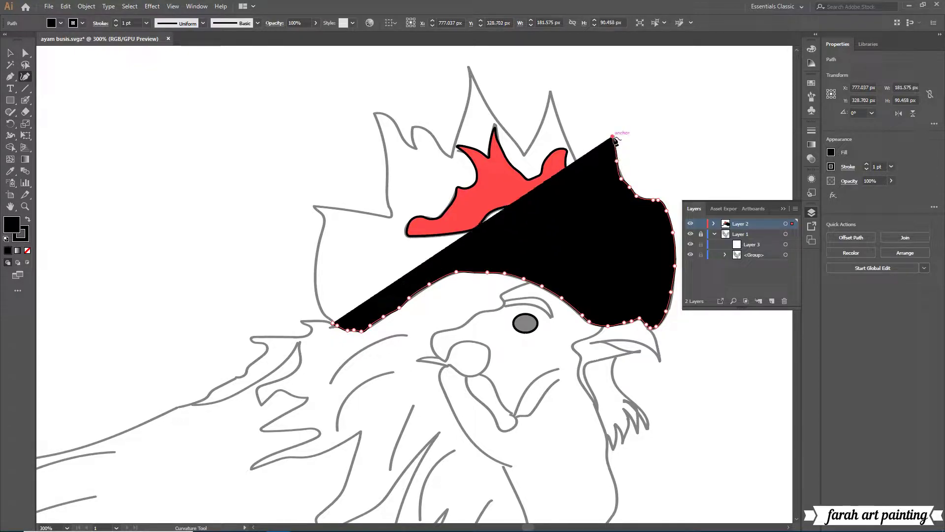
click(601, 160)
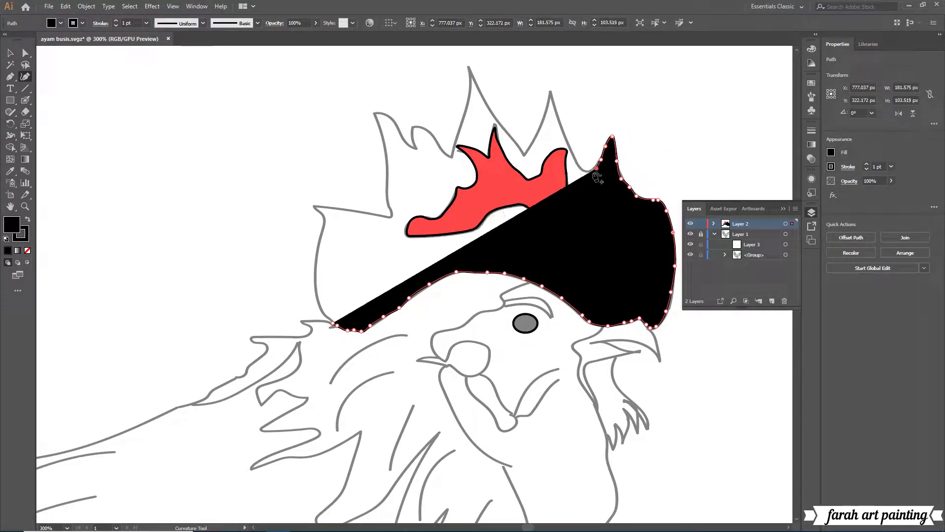
click(572, 156)
click(561, 129)
click(552, 95)
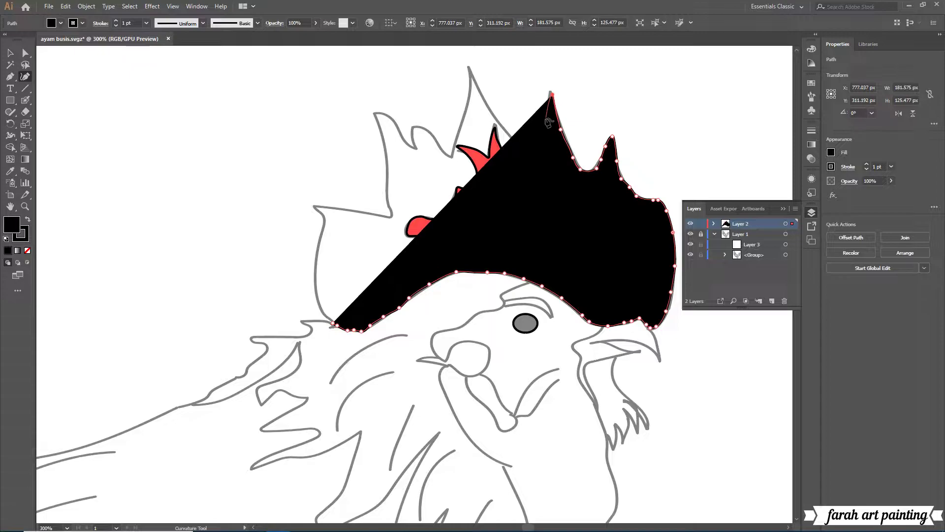
click(545, 119)
click(538, 140)
click(525, 155)
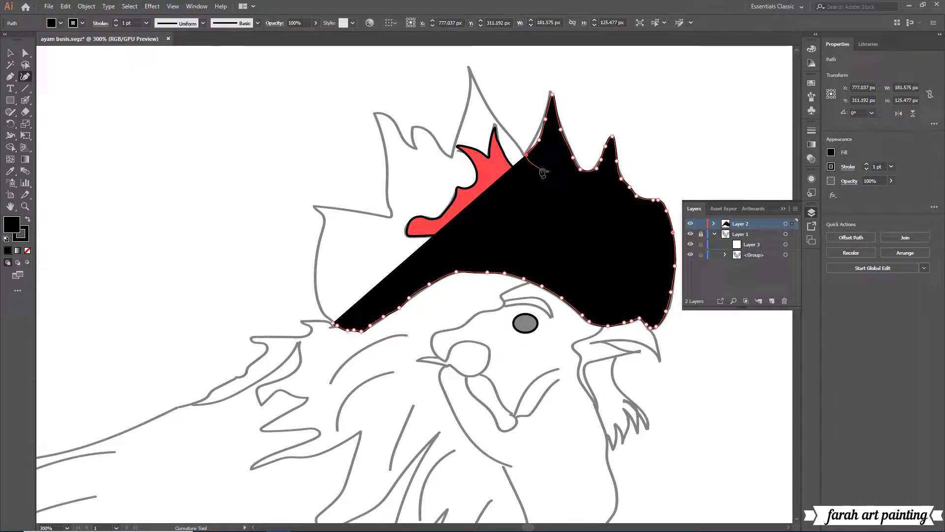
Undo the mistaken tall spike and the stray curve points.
right_click(542, 172)
click(561, 173)
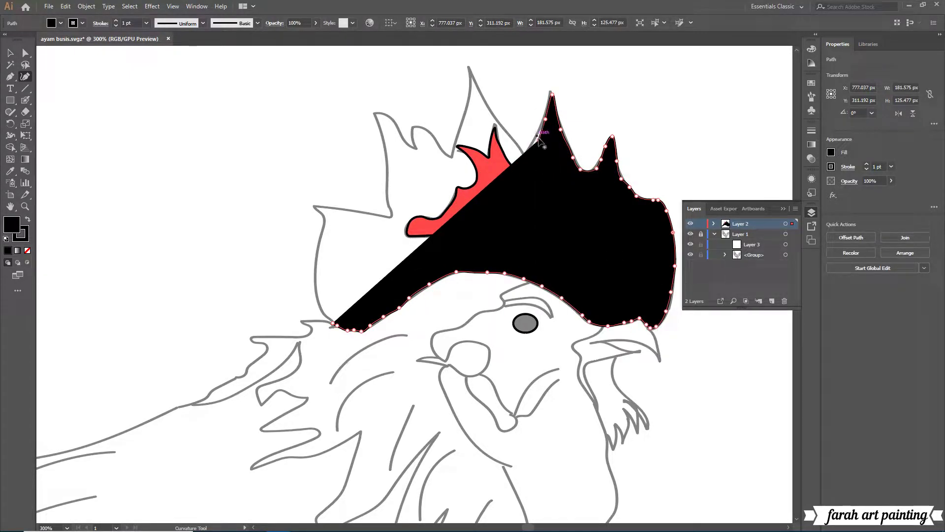
right_click(538, 139)
click(558, 143)
right_click(612, 153)
click(635, 158)
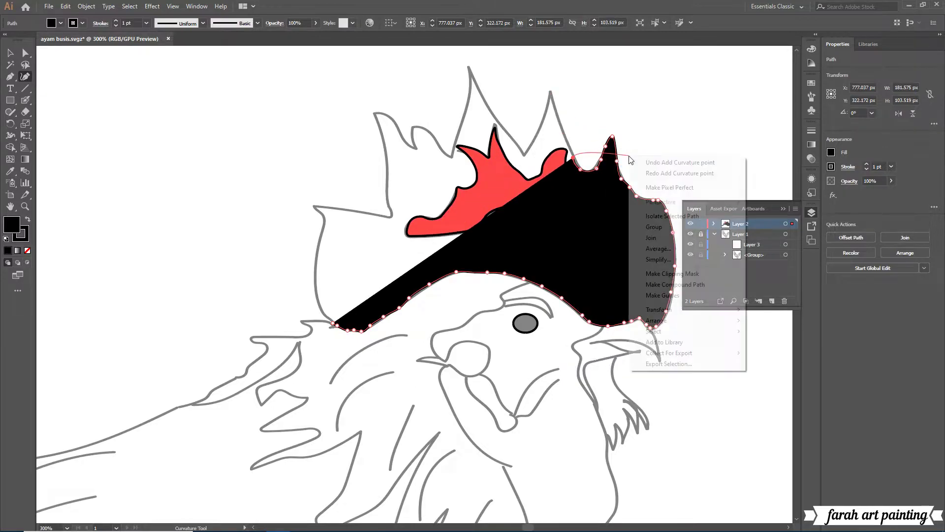
right_click(586, 172)
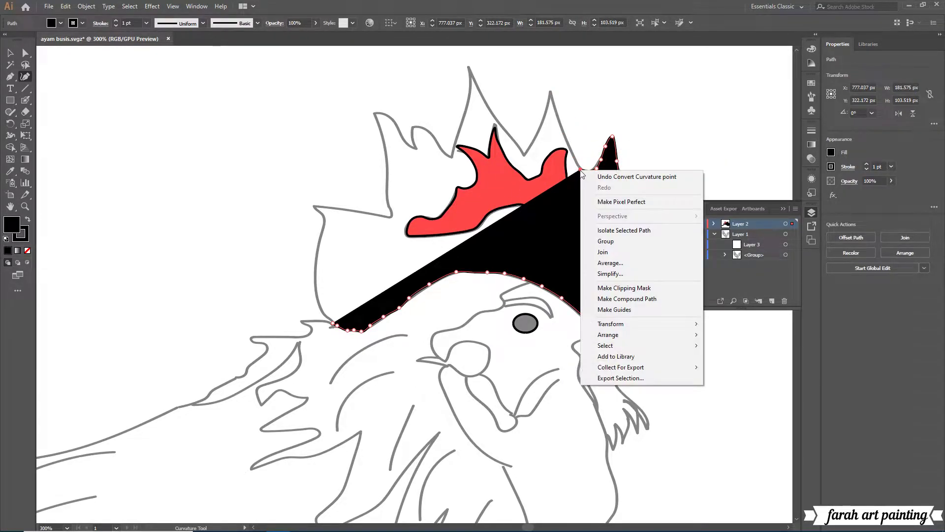
click(587, 179)
right_click(587, 158)
click(591, 164)
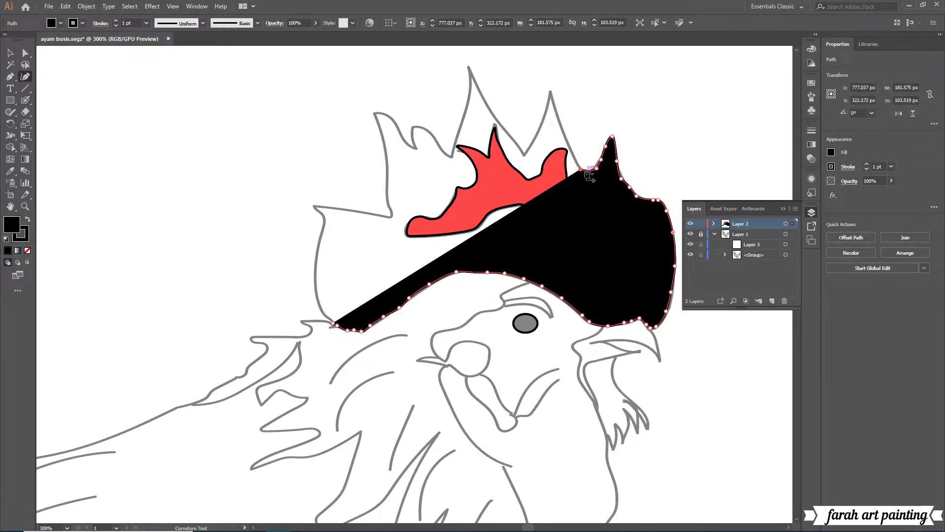
right_click(579, 171)
Move the red shape aside to the upper left and select the black shape for reshaping.
click(25, 82)
click(10, 52)
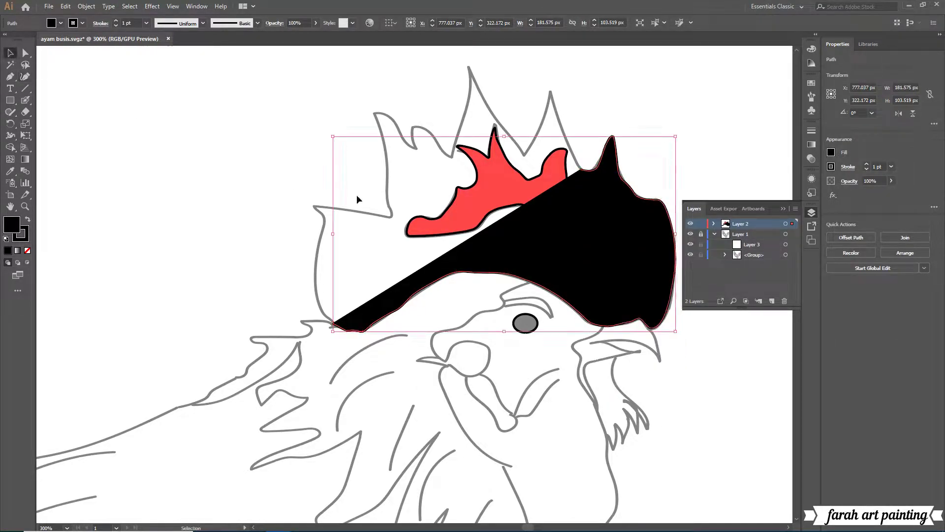
drag(463, 206, 201, 220)
click(201, 220)
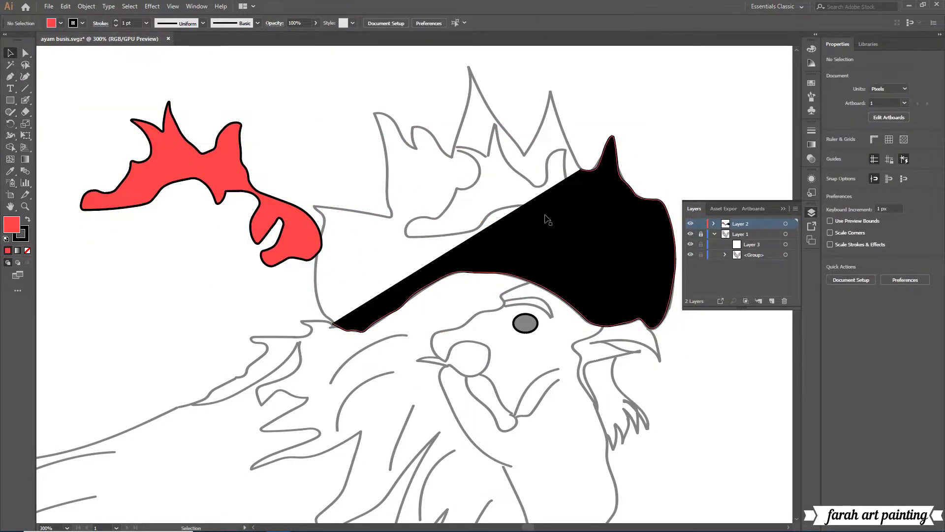
click(25, 77)
click(582, 169)
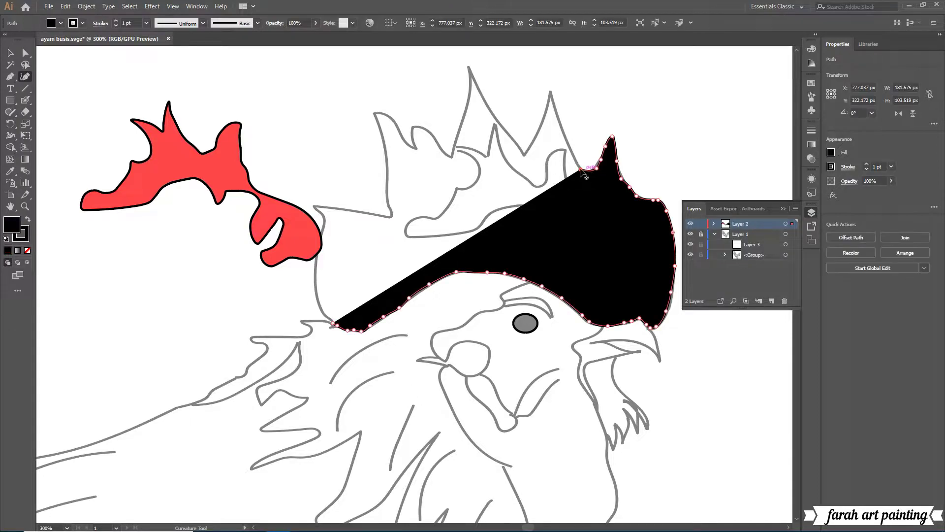
Pull the black shape's edges up into tall comb spikes, undoing a stray point.
drag(568, 148, 549, 92)
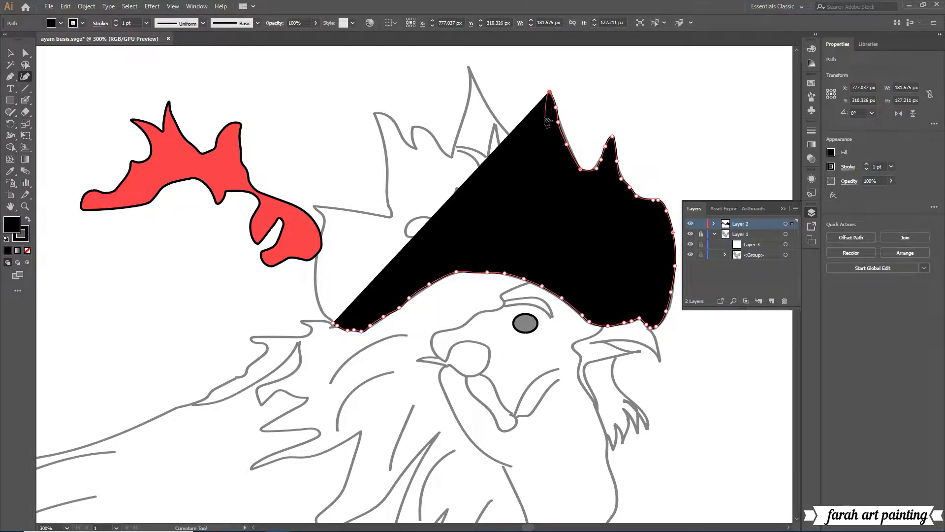
click(538, 137)
mouse_move(532, 148)
mouse_down()
mouse_move(467, 67)
mouse_move(449, 157)
mouse_move(433, 135)
mouse_move(374, 113)
mouse_up()
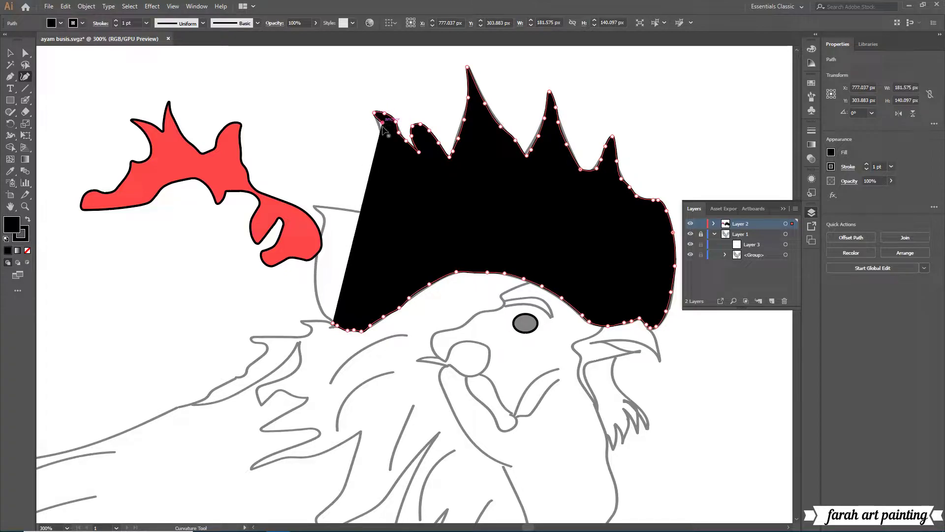
click(384, 139)
right_click(428, 176)
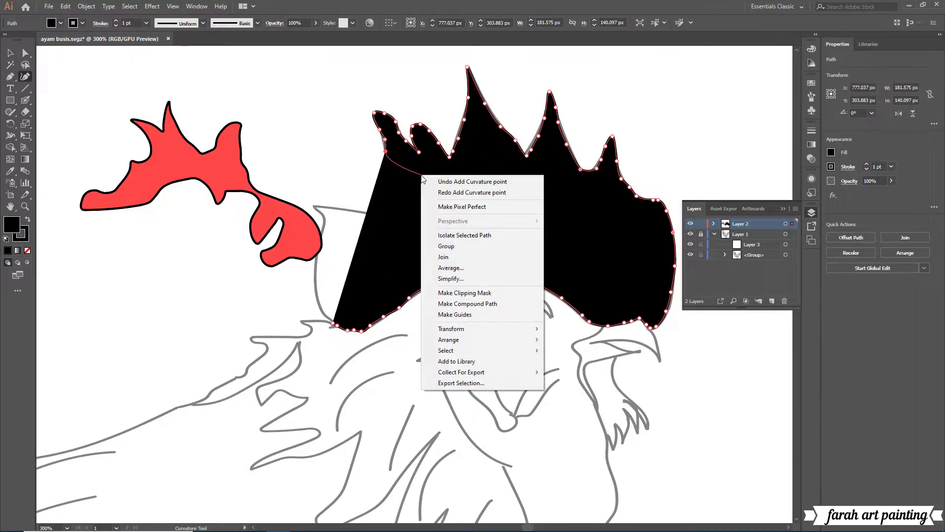
click(447, 183)
Add Curvature points down the comb's left edge, undoing a misplaced one.
click(379, 130)
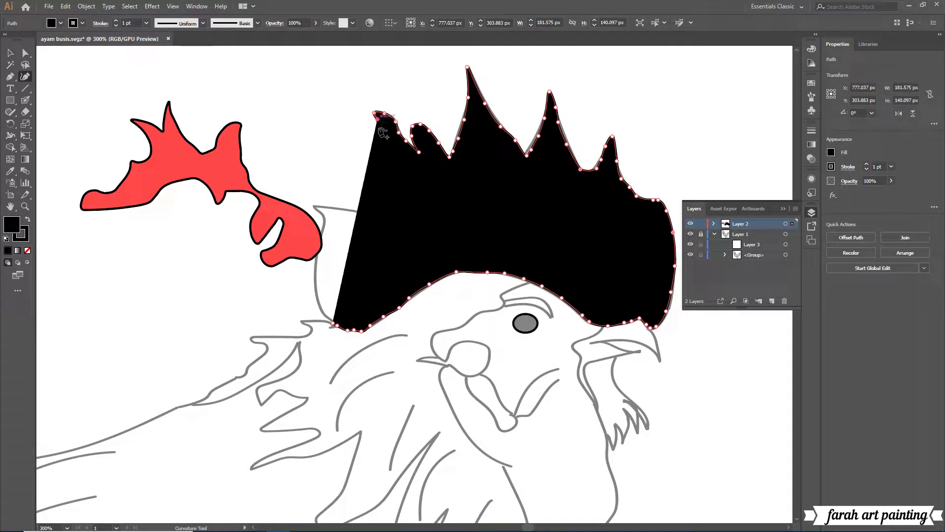
click(385, 161)
click(386, 192)
click(381, 212)
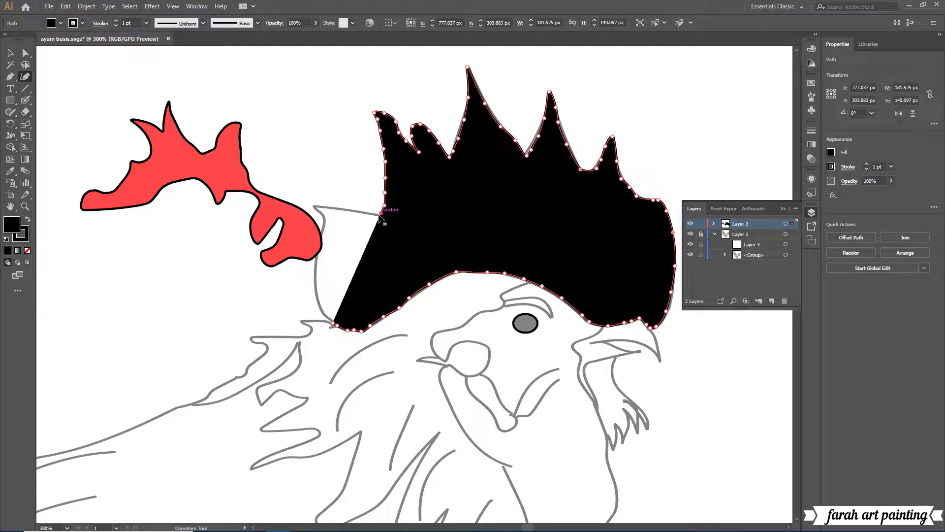
right_click(367, 212)
click(391, 220)
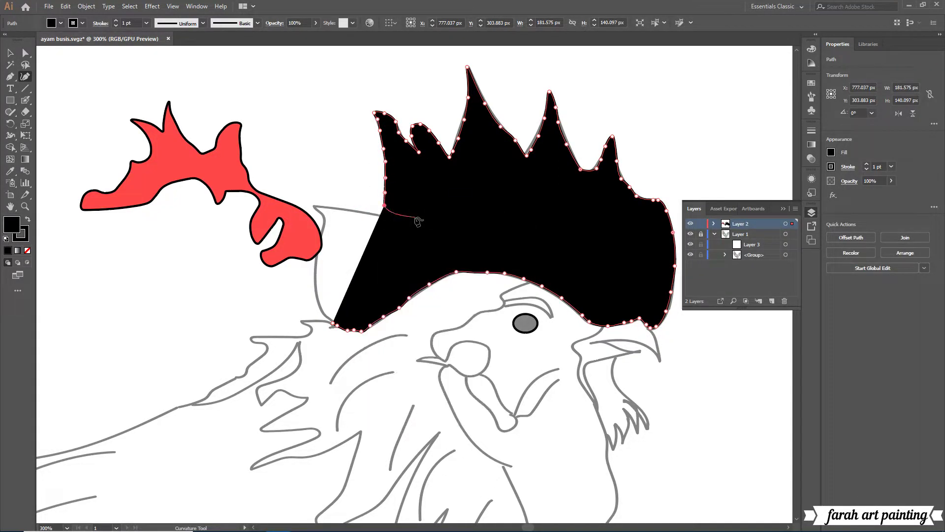
click(386, 196)
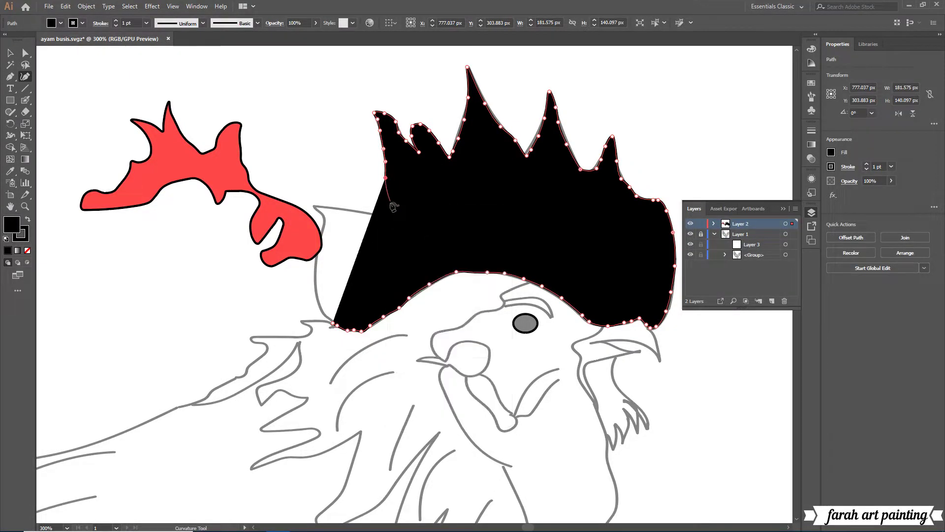
click(386, 216)
Trace the comb's lower-left outline and close the black path.
click(355, 210)
click(331, 207)
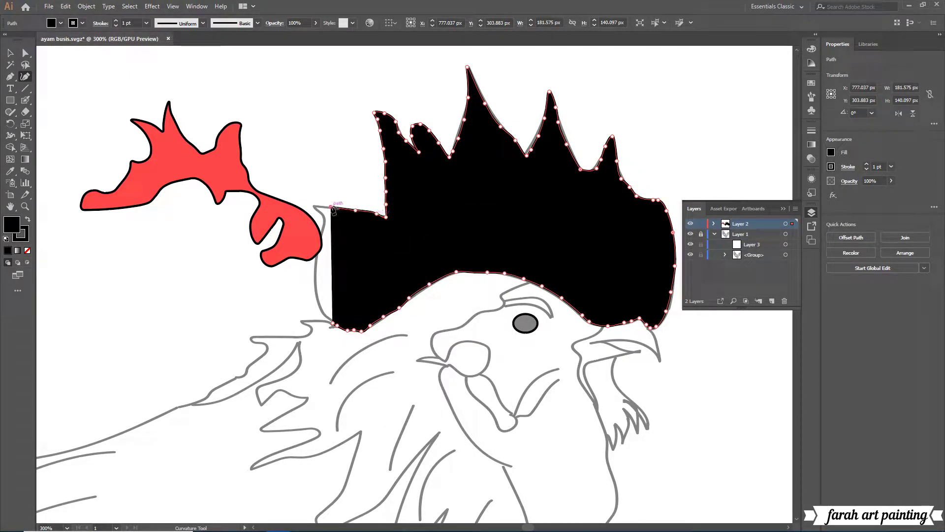
click(314, 262)
click(314, 280)
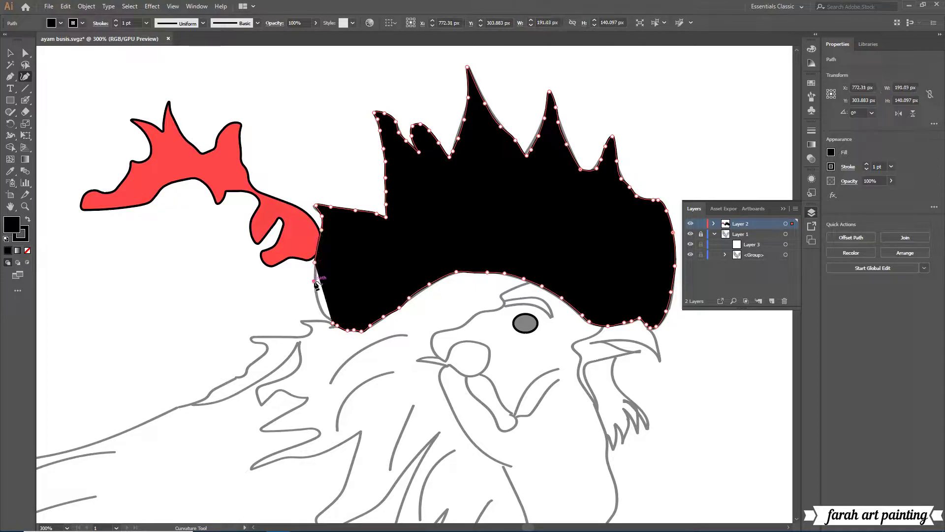
click(317, 303)
right_click(351, 321)
key(Escape)
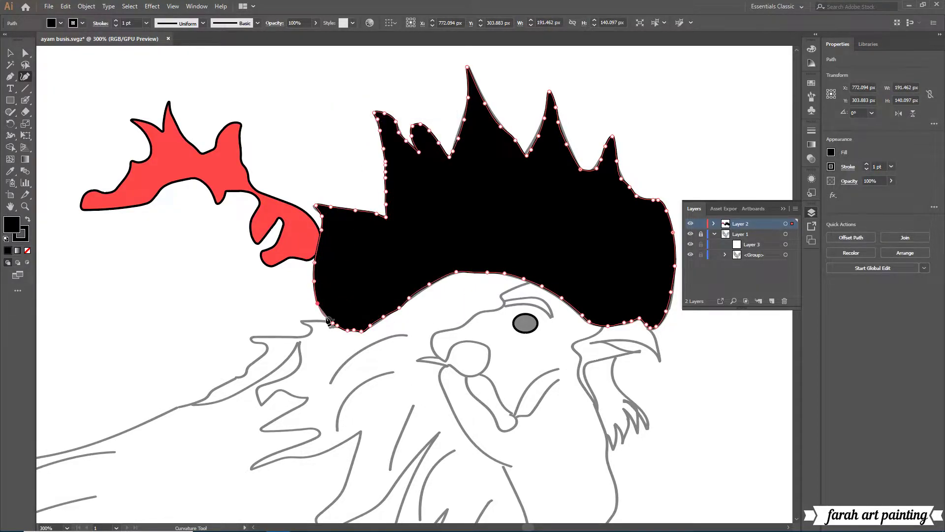
click(333, 324)
Fill the traced comb and the smaller pink shape with pure red (FF0000).
double_click(16, 229)
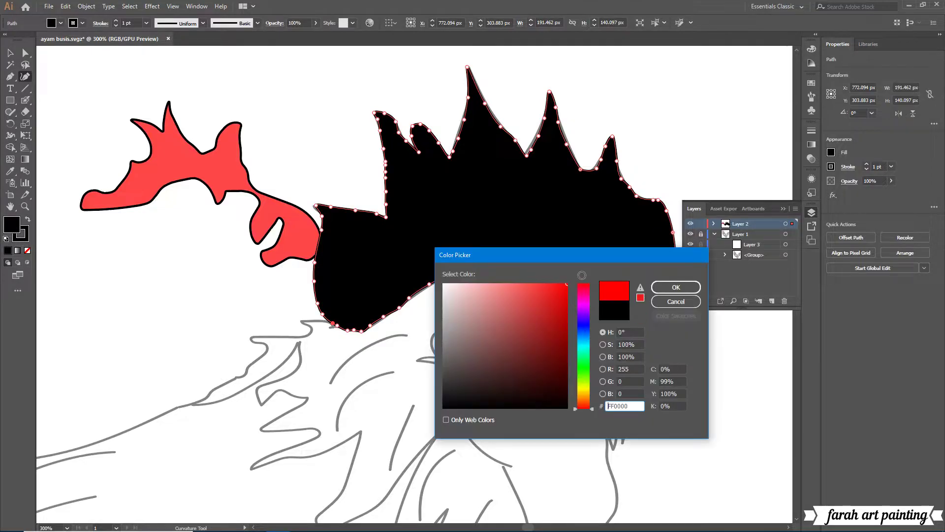
click(679, 286)
click(187, 166)
drag(234, 196, 560, 225)
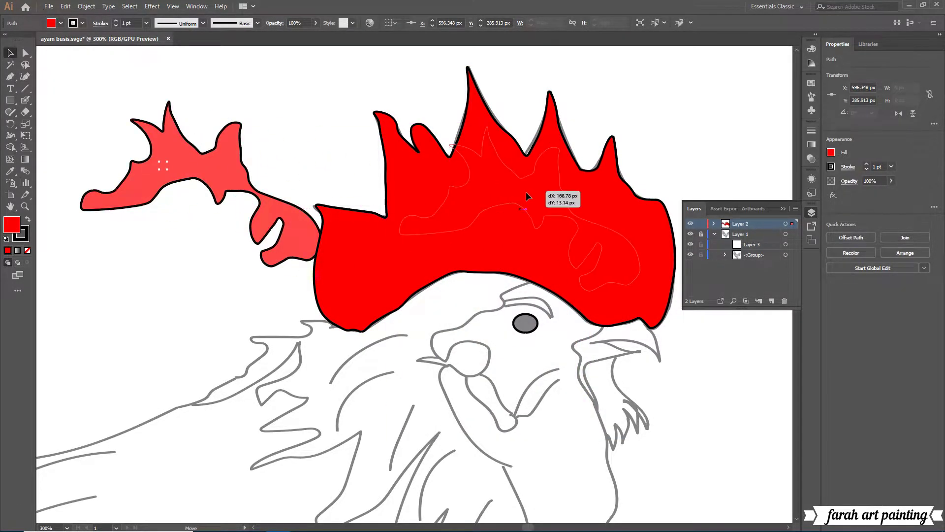
double_click(14, 228)
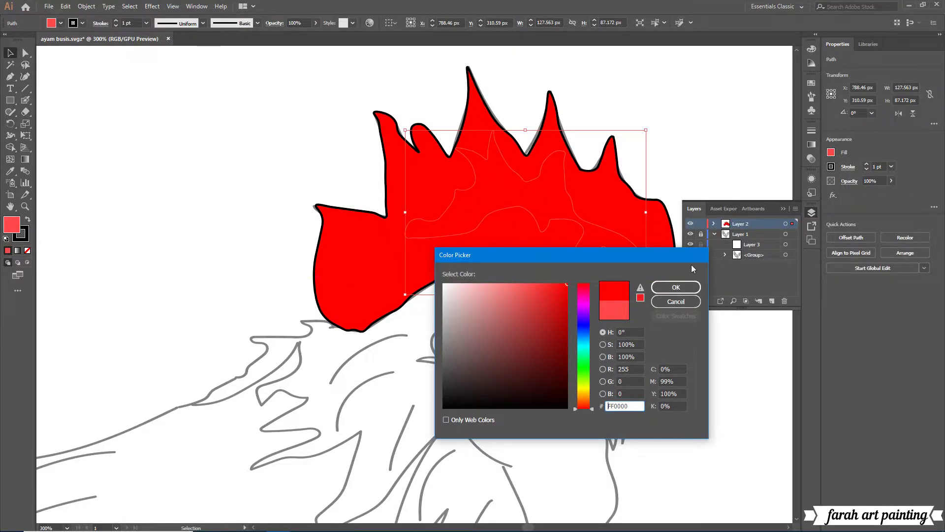
click(675, 287)
Move the smaller red shape below and nudge the comb back onto its outline.
drag(643, 275, 297, 196)
mouse_move(523, 185)
mouse_down()
mouse_move(208, 296)
mouse_move(206, 348)
mouse_up()
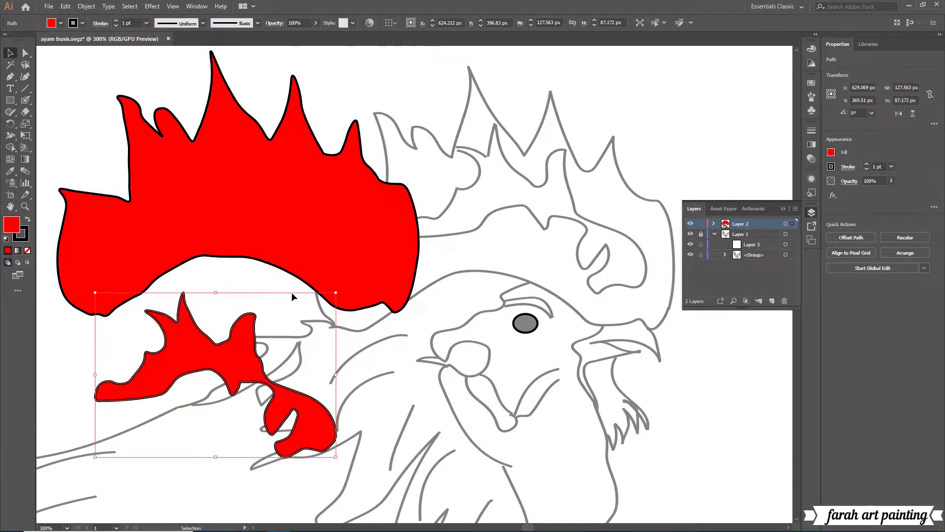
drag(278, 235, 537, 250)
drag(611, 273, 617, 270)
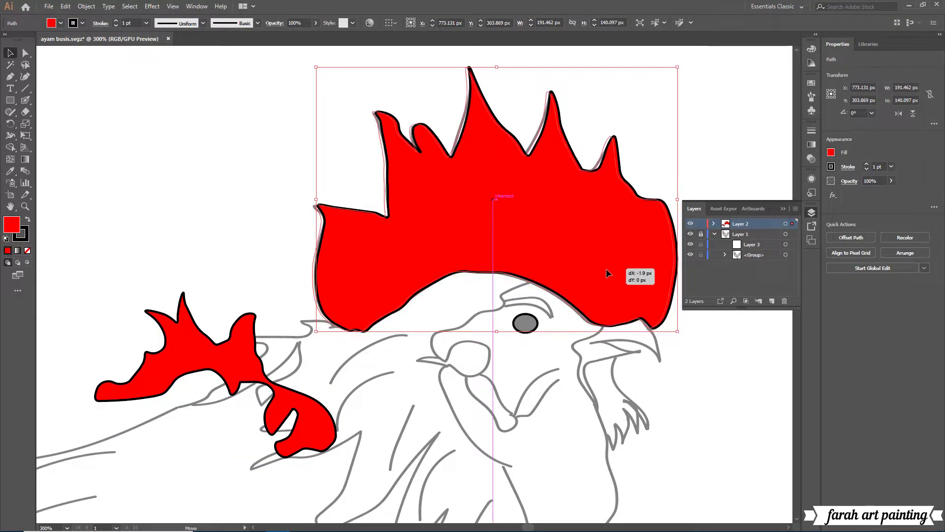
drag(446, 252, 433, 254)
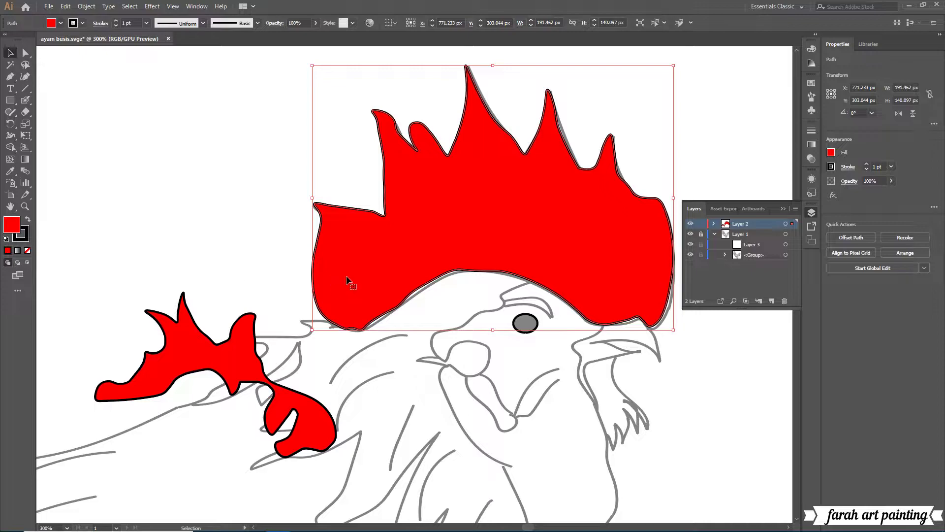
key(Right)
key(Right)
Add Layer 3 and move the smaller red shape into the comb.
click(268, 251)
drag(605, 278, 607, 280)
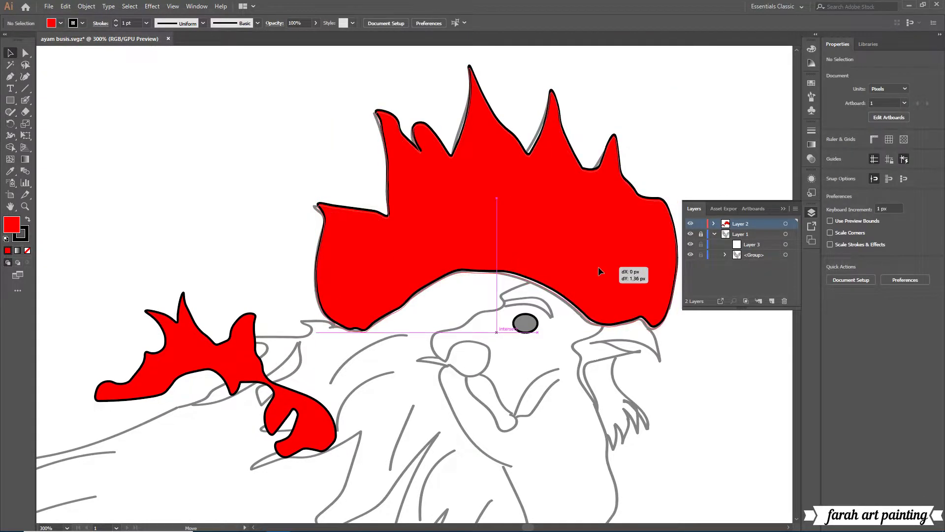
click(247, 247)
key(ctrl+l)
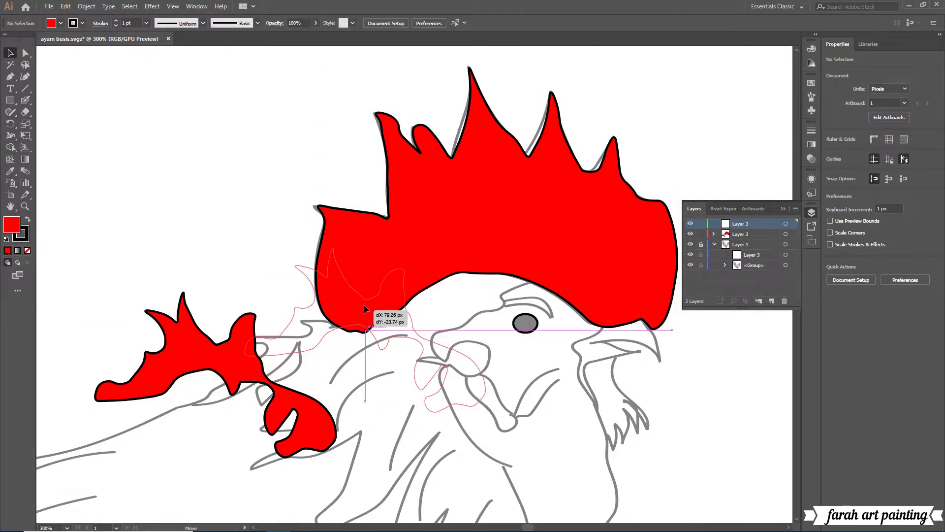
drag(216, 354, 165, 324)
key(ctrl+2)
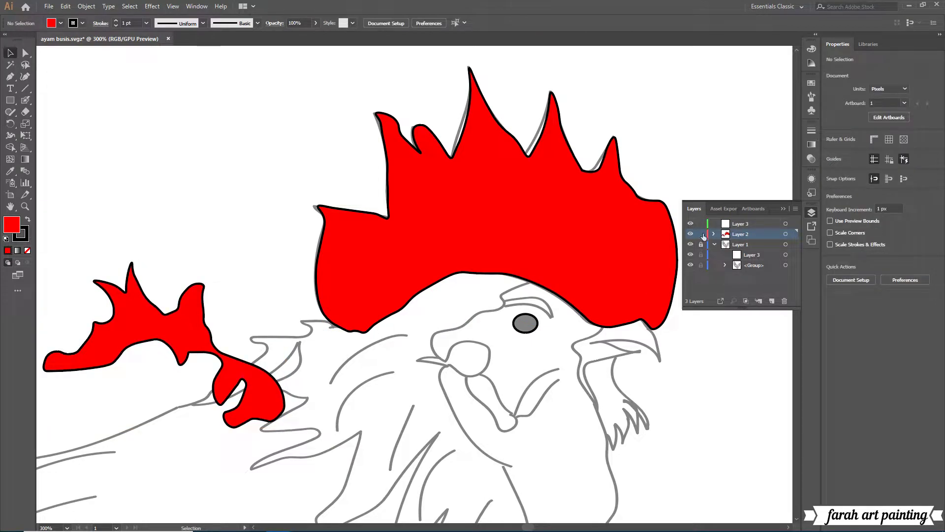
drag(234, 297, 519, 202)
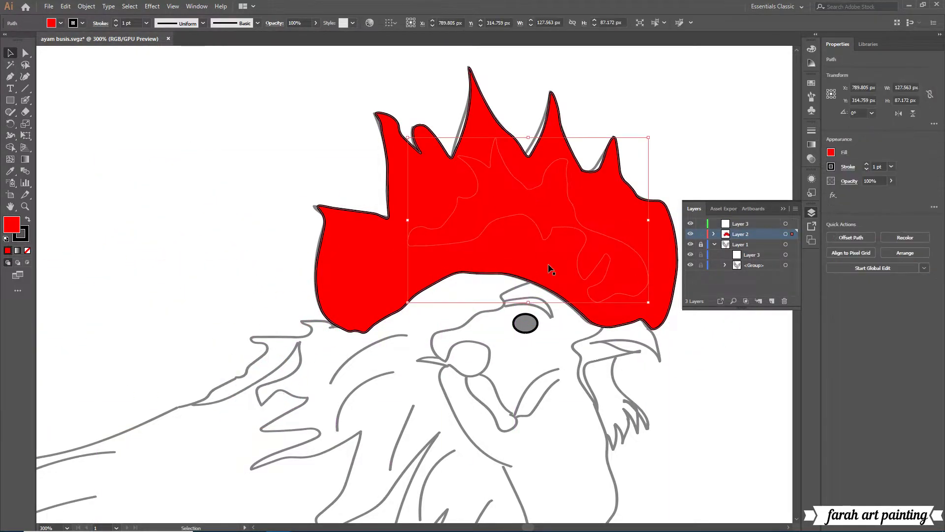
Stack the inner shape above the comb in Layer 2 and give it a lighter red fill.
click(714, 234)
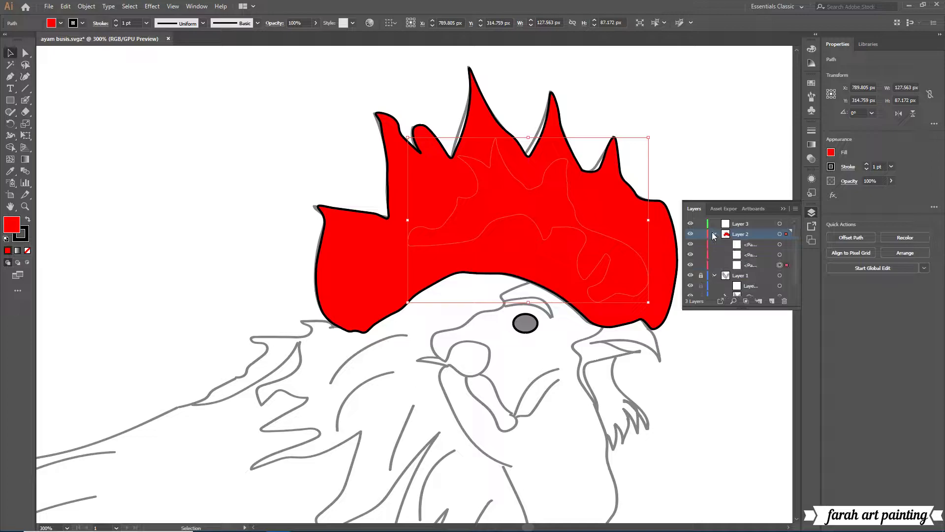
drag(737, 269, 738, 252)
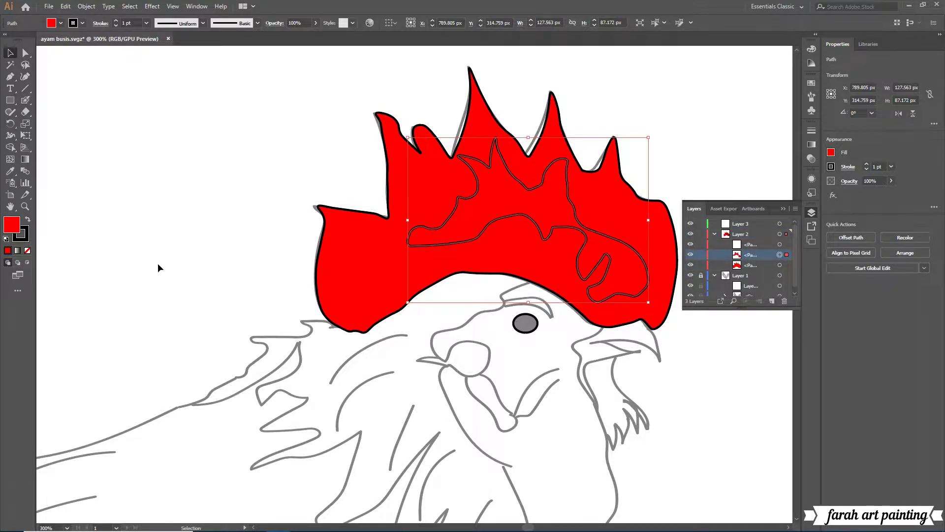
double_click(11, 225)
click(671, 284)
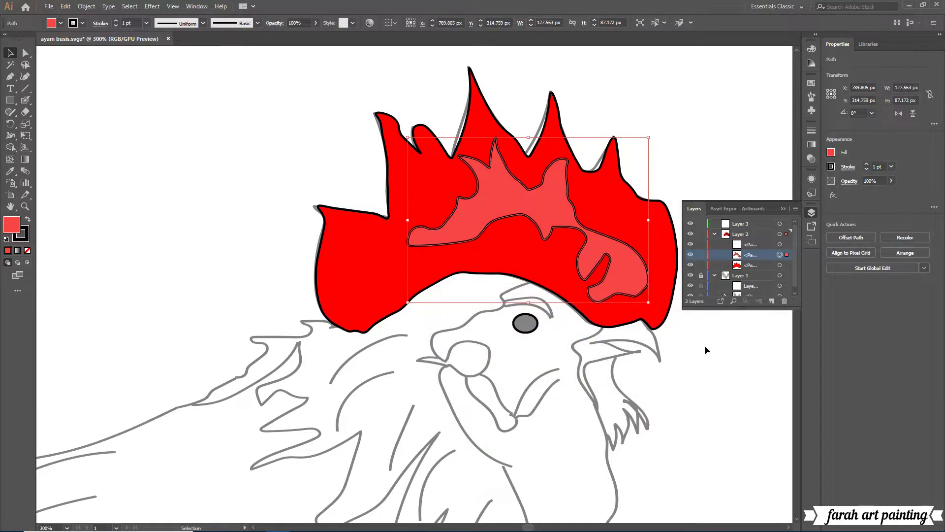
click(705, 345)
drag(538, 212, 523, 215)
click(731, 381)
scroll(460, 408, down, 1)
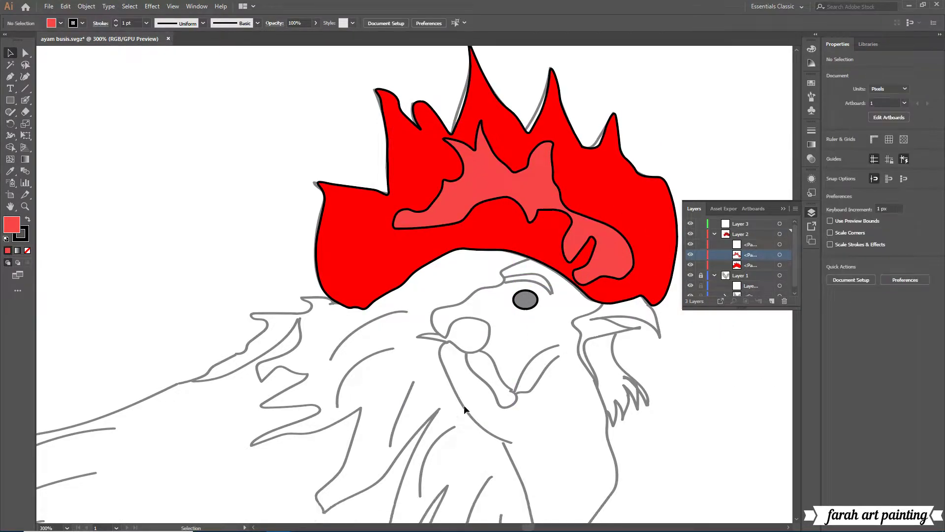
scroll(460, 408, down, 1)
click(761, 234)
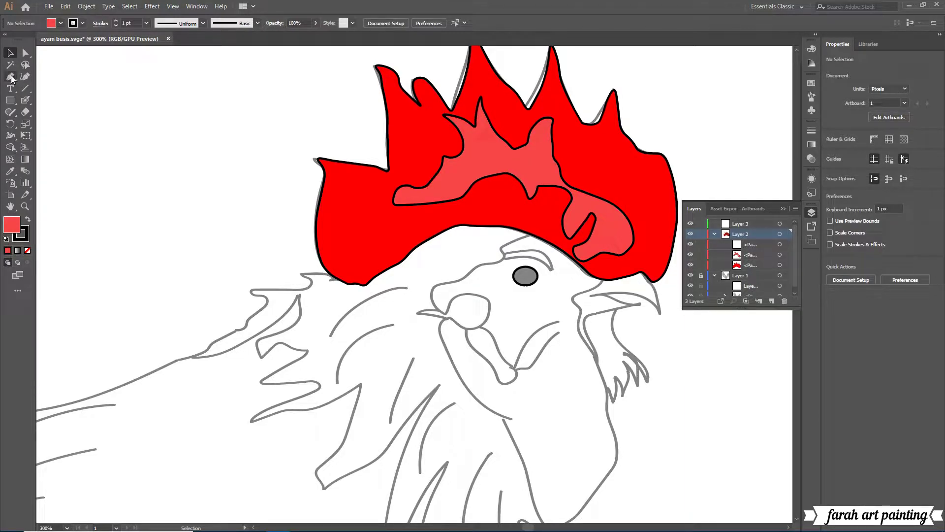
Start a new Curvature path at the beak's top right, below the comb tip.
click(11, 76)
click(652, 283)
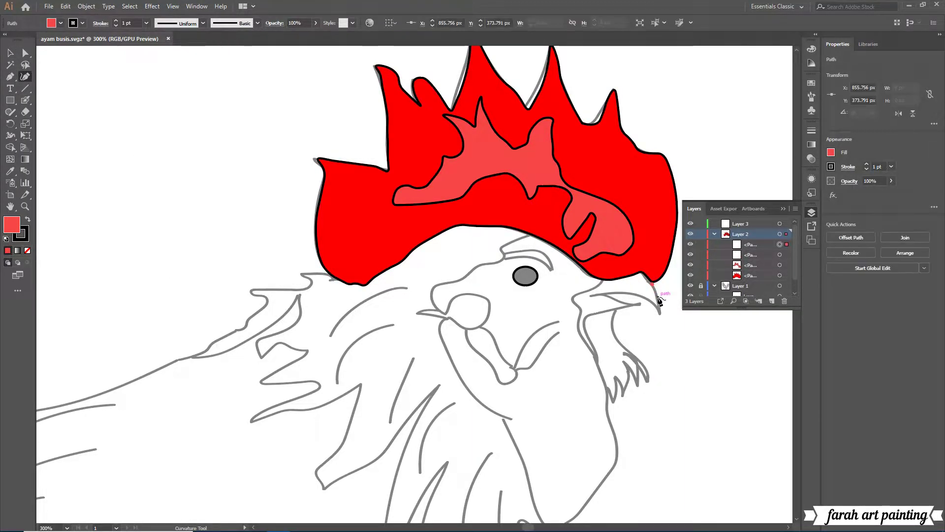
click(657, 310)
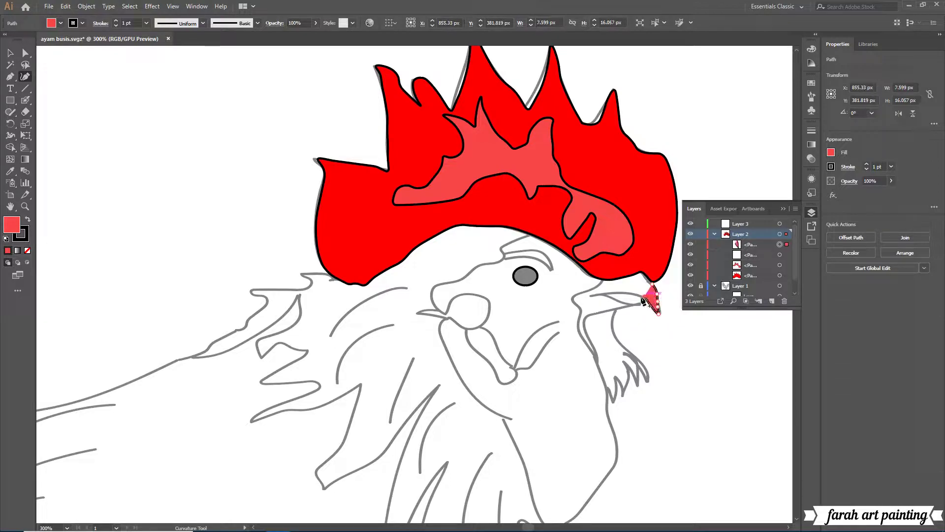
right_click(658, 304)
click(667, 303)
right_click(660, 300)
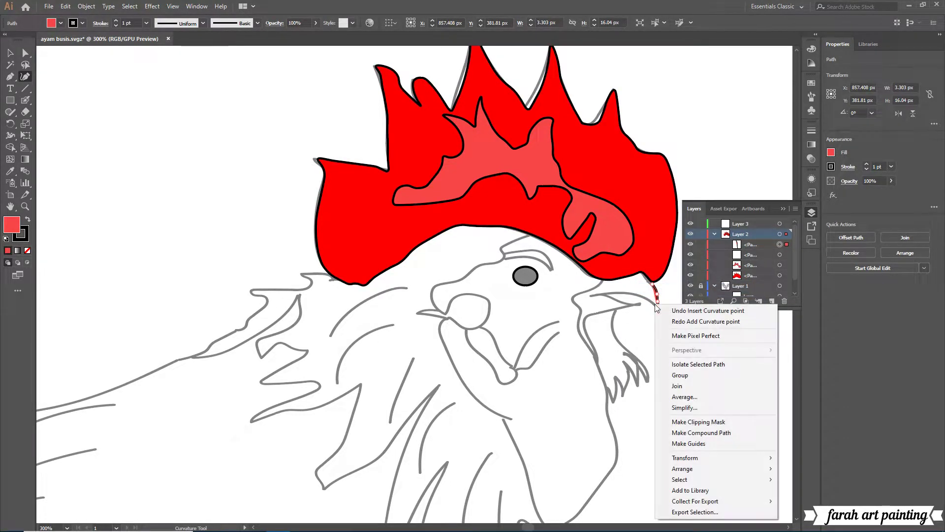
Set the new path's fill colour and undo two misplaced points.
double_click(11, 224)
click(519, 407)
click(675, 287)
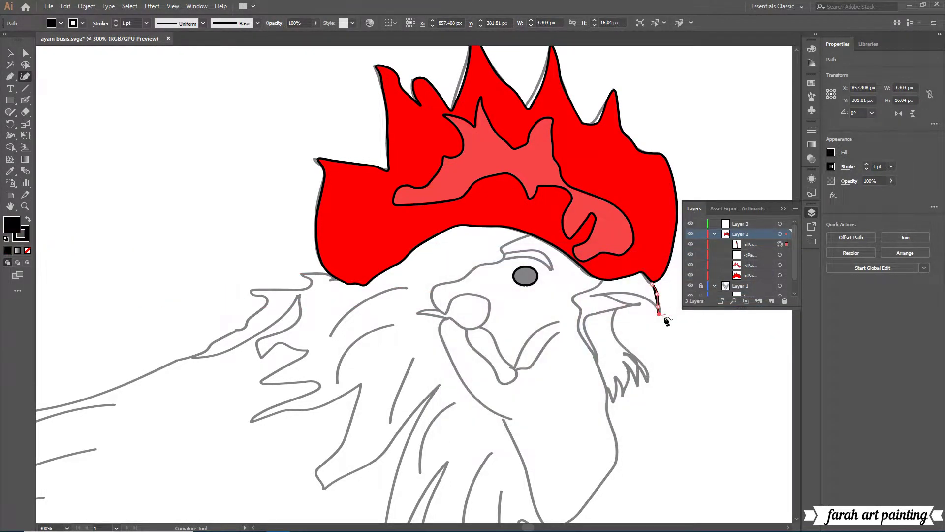
right_click(646, 301)
click(659, 307)
right_click(657, 310)
click(669, 315)
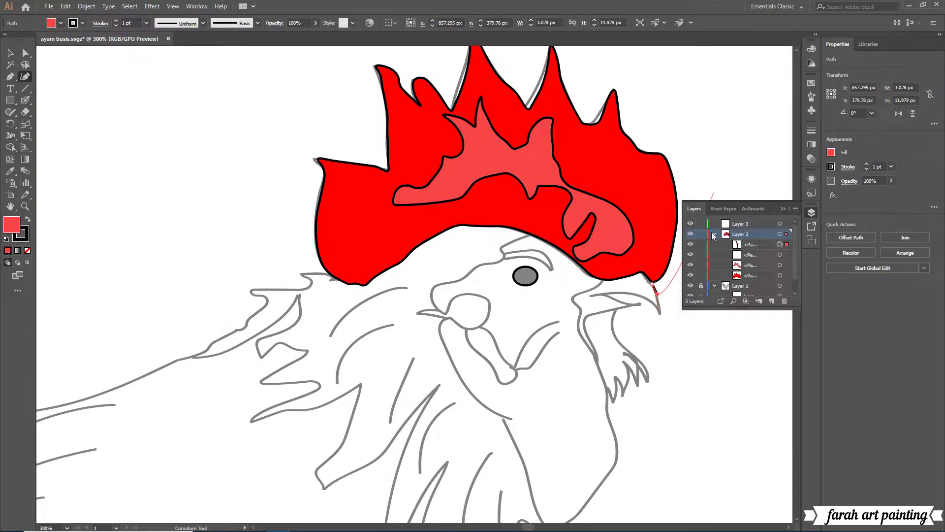
Trace the beak down to its tip, along the top and lower edge.
click(660, 311)
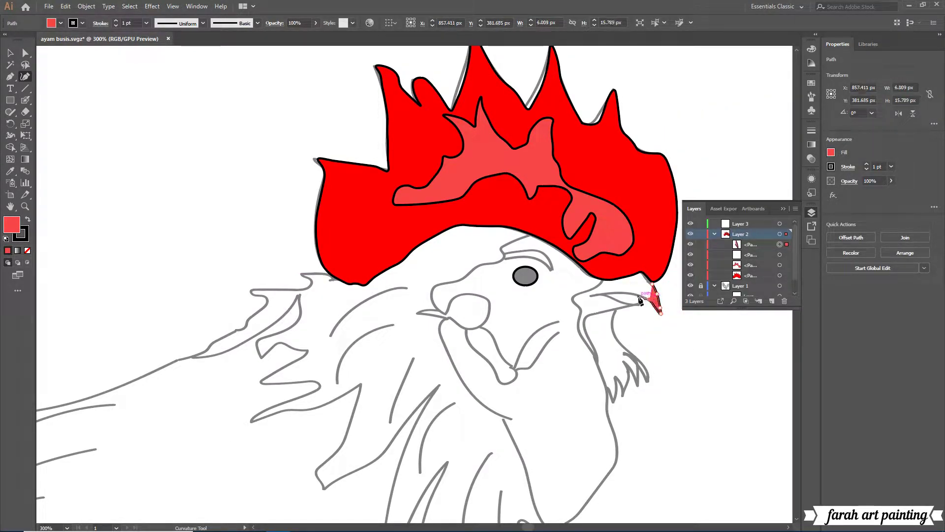
click(623, 293)
click(592, 296)
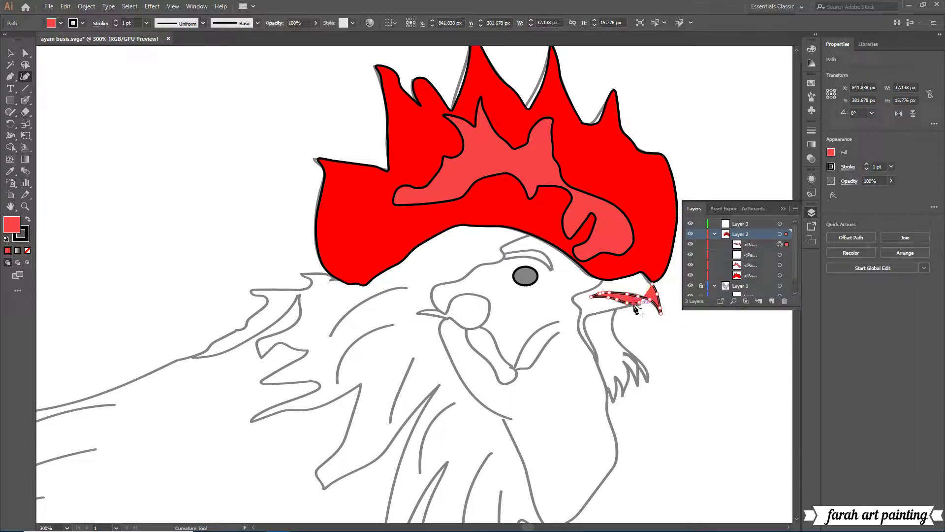
click(611, 313)
click(586, 323)
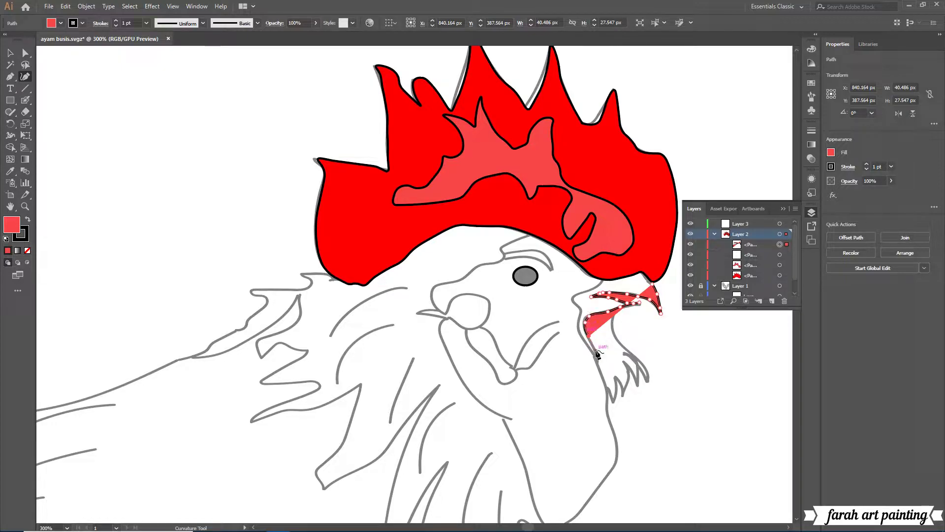
Undo misplaced beak points, close the shape and pull the upper-left anchor to fit.
right_click(588, 335)
click(635, 131)
right_click(612, 271)
click(635, 275)
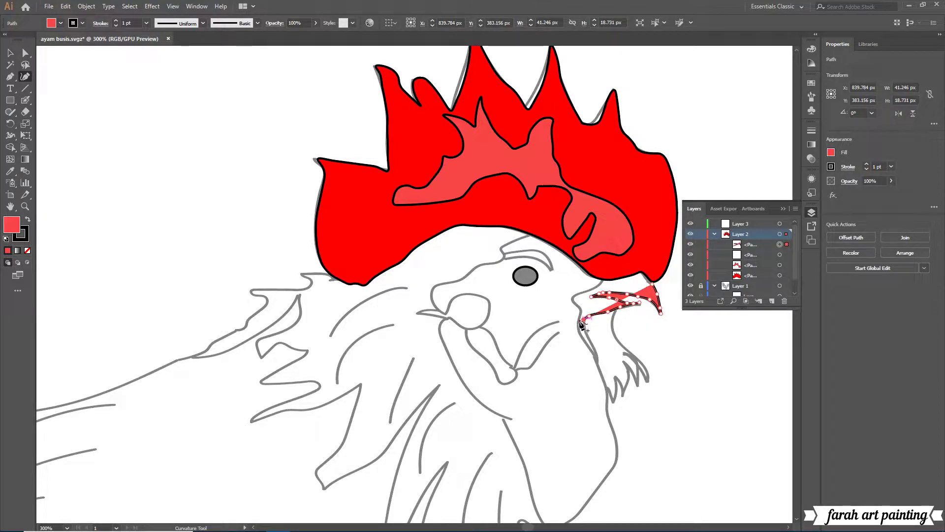
click(575, 302)
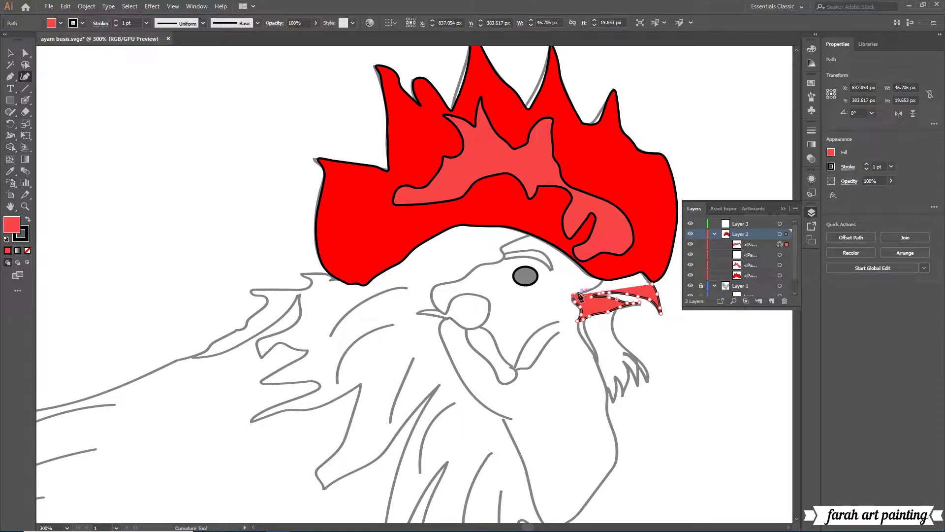
drag(597, 291, 604, 284)
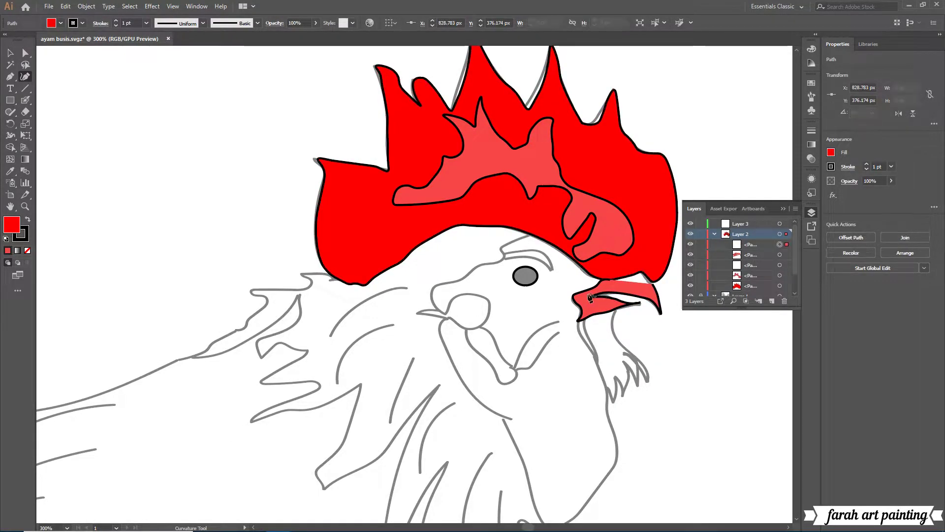
Finish the beak and undo the accidental stray line to restore its fill.
click(652, 285)
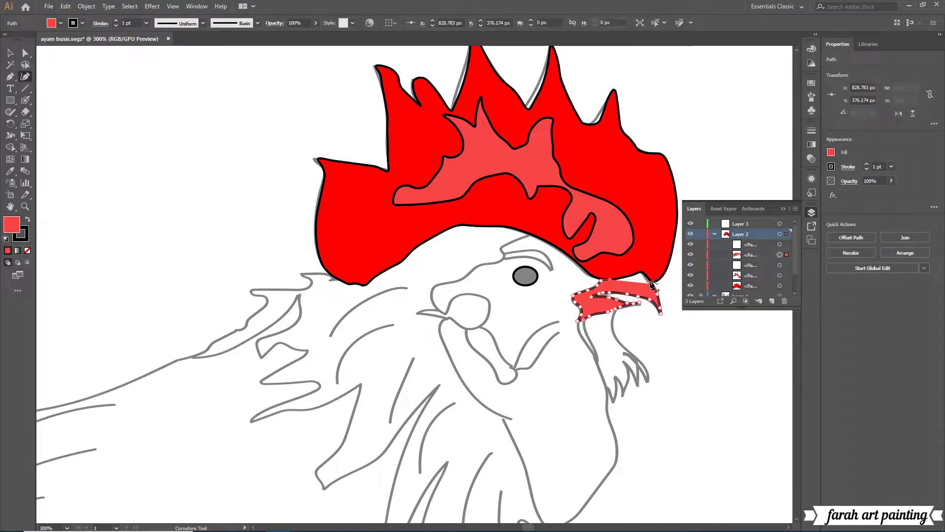
click(610, 283)
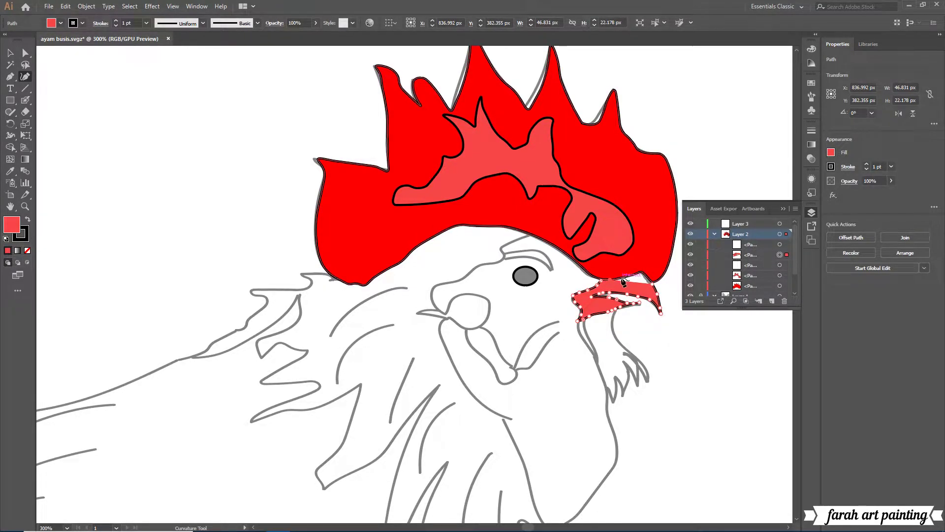
key(ctrl+z)
key(ctrl+z)
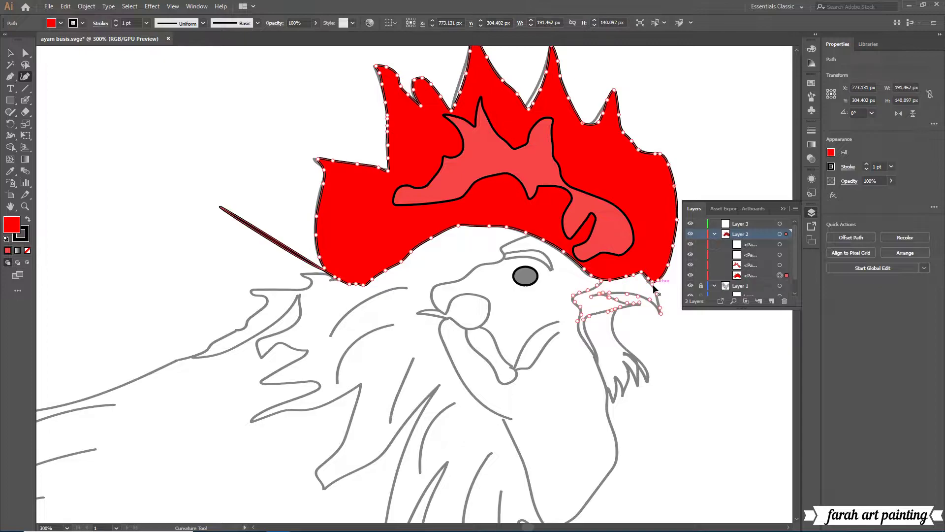
key(ctrl+z)
right_click(684, 301)
click(709, 122)
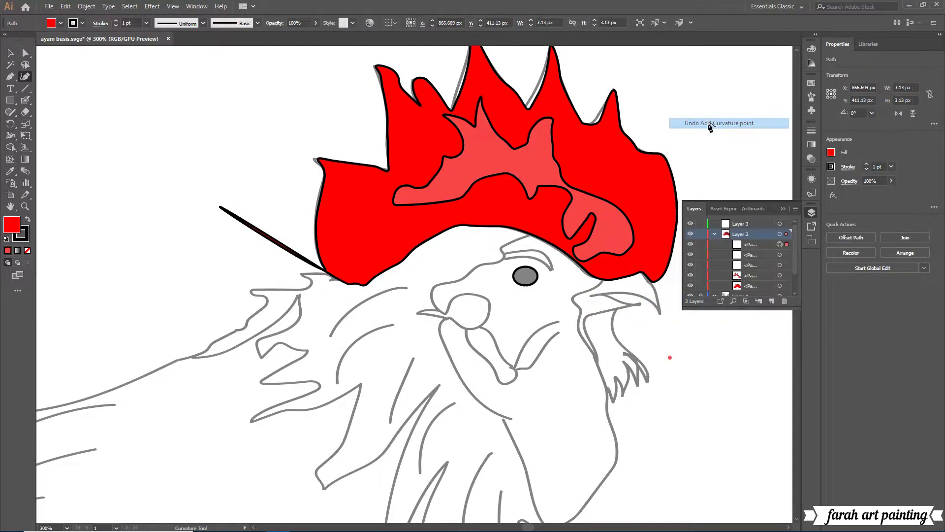
right_click(628, 310)
click(650, 324)
Nudge the comb slightly upward and reselect the beak shape.
drag(642, 171, 642, 161)
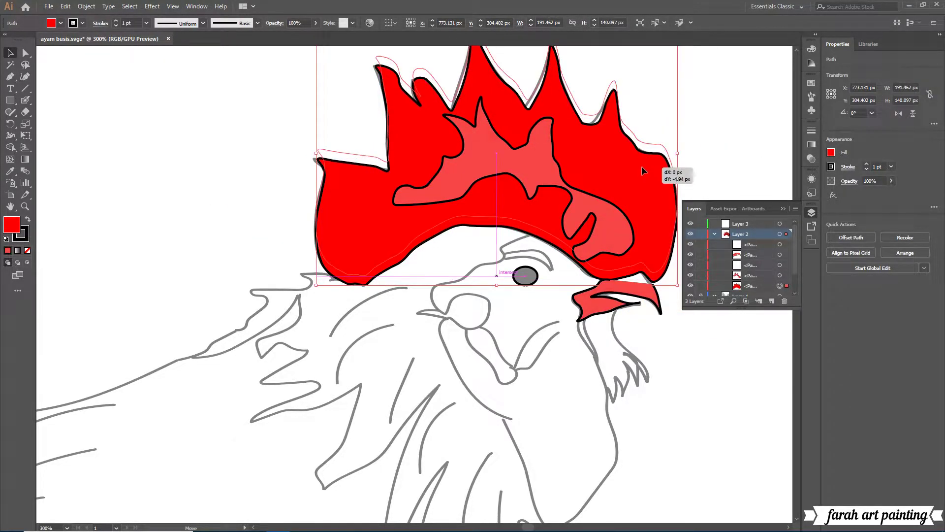
click(25, 100)
click(29, 77)
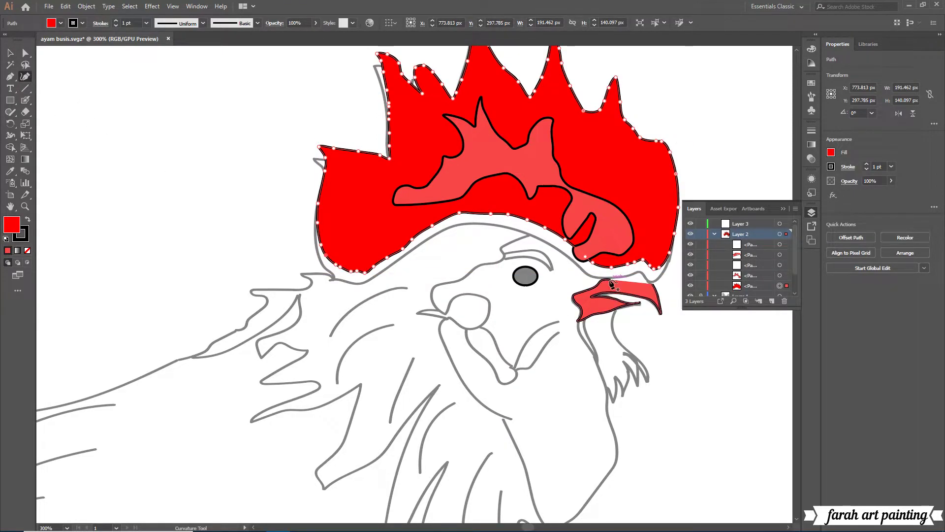
right_click(610, 294)
key(Escape)
click(619, 281)
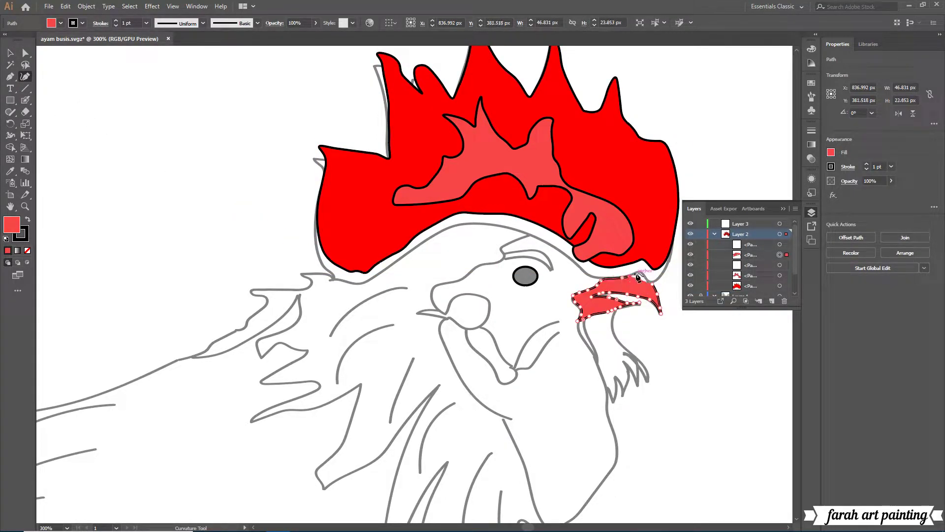
Change the beak's fill to golden orange in the Color Picker.
double_click(10, 226)
click(587, 394)
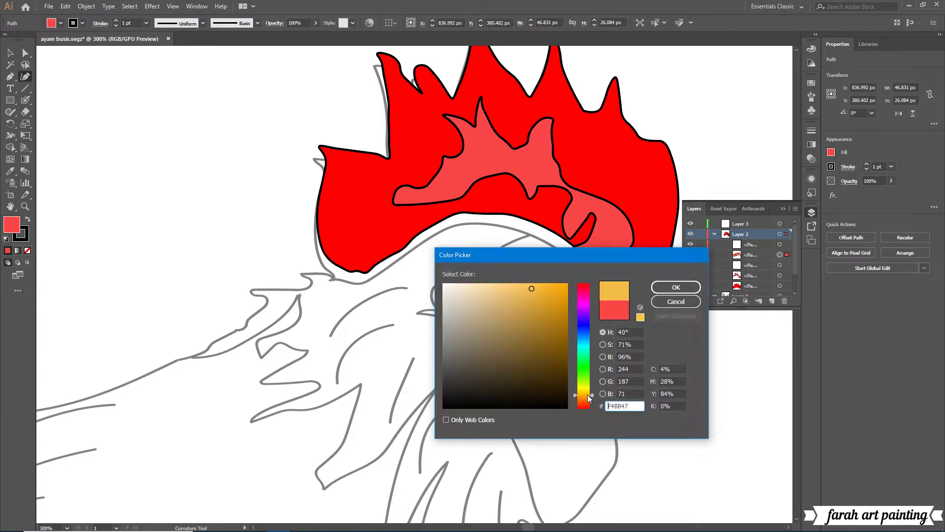
click(548, 298)
click(676, 286)
Move the comb back down onto the head in its final position.
key(v)
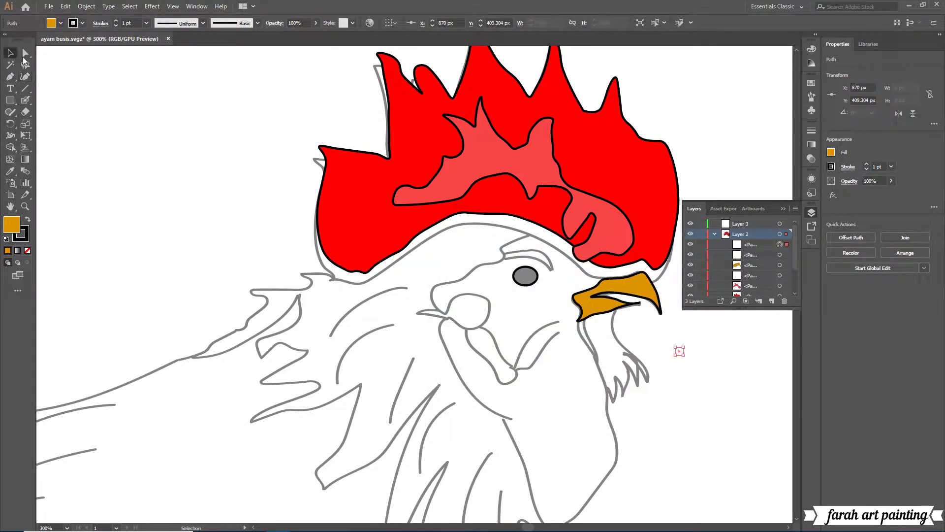
drag(385, 213, 379, 224)
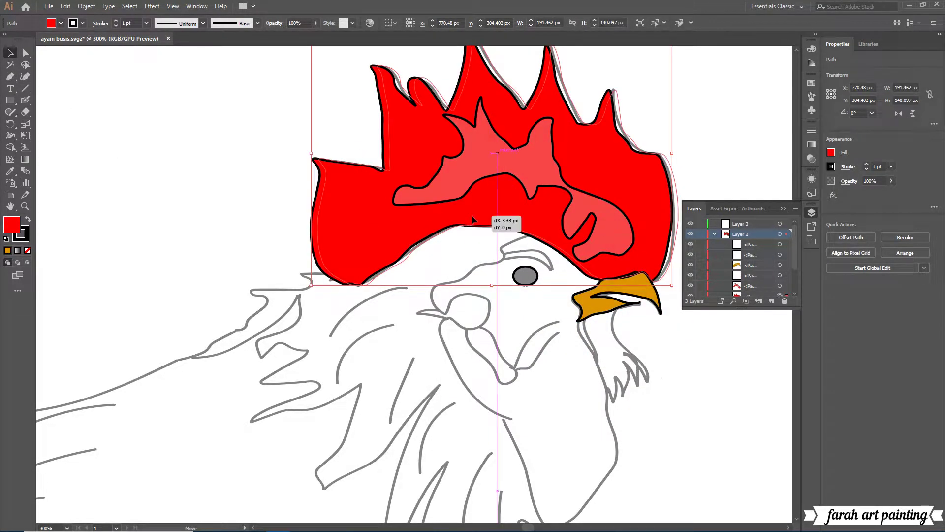
drag(472, 215, 474, 212)
click(661, 403)
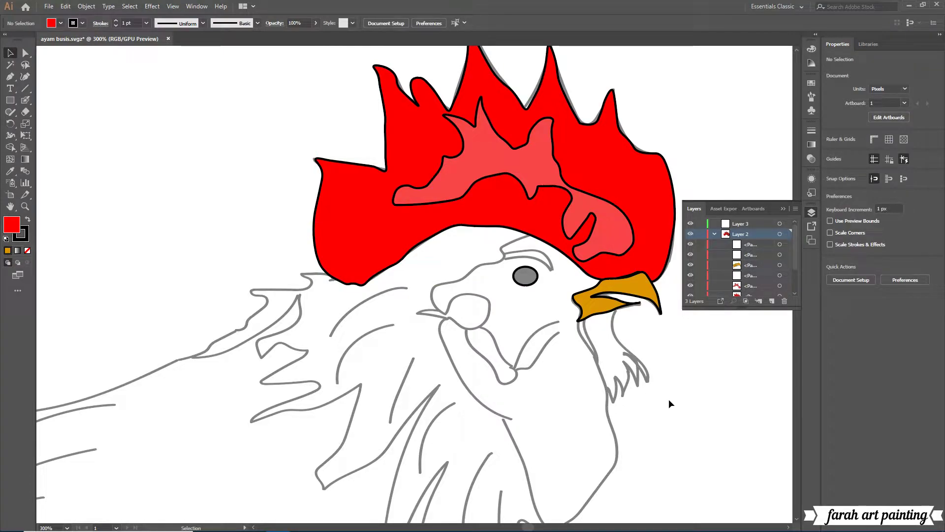
scroll(226, 344, down, 2)
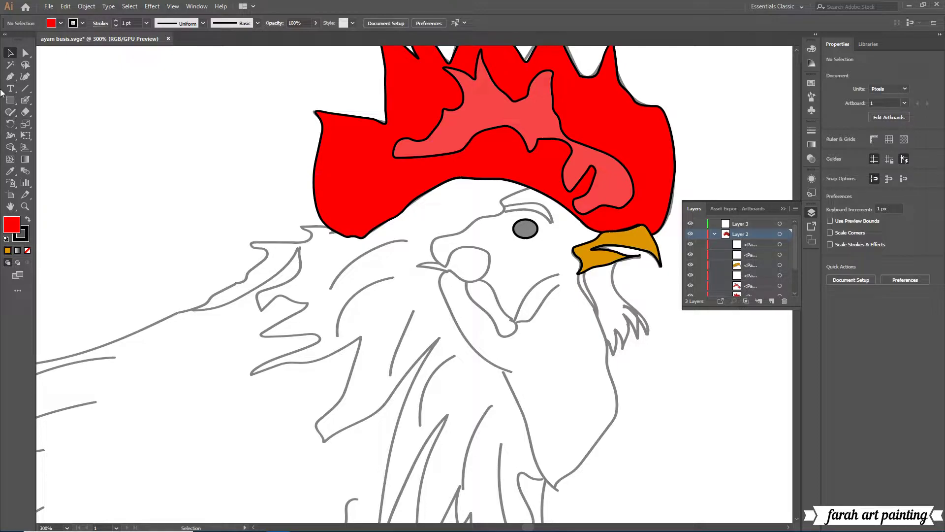
Reconfirm the beak's orange fill and lock Layer 2's coloured shapes.
click(24, 76)
click(585, 271)
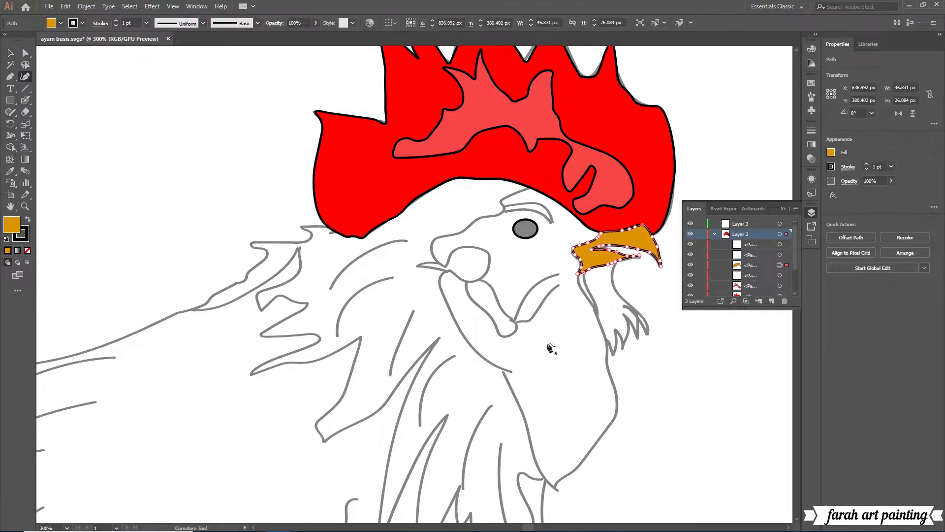
double_click(11, 225)
click(676, 287)
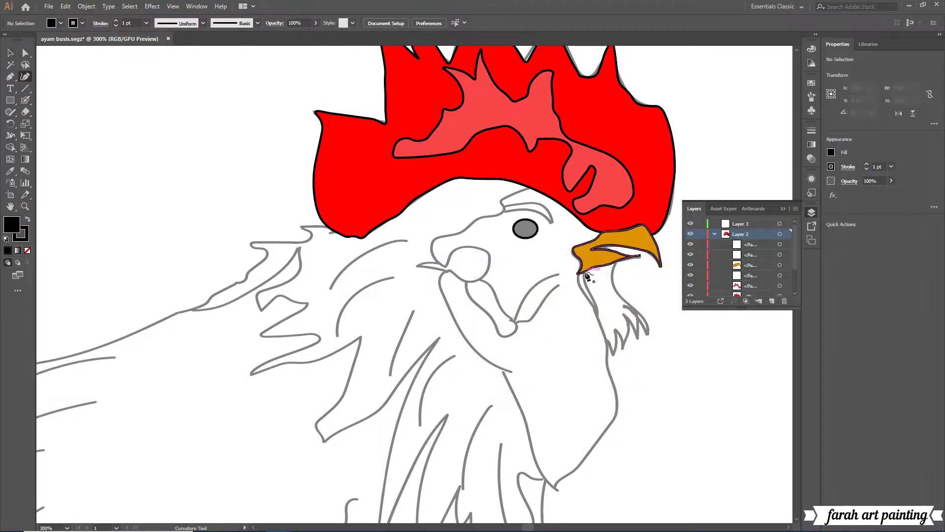
click(588, 271)
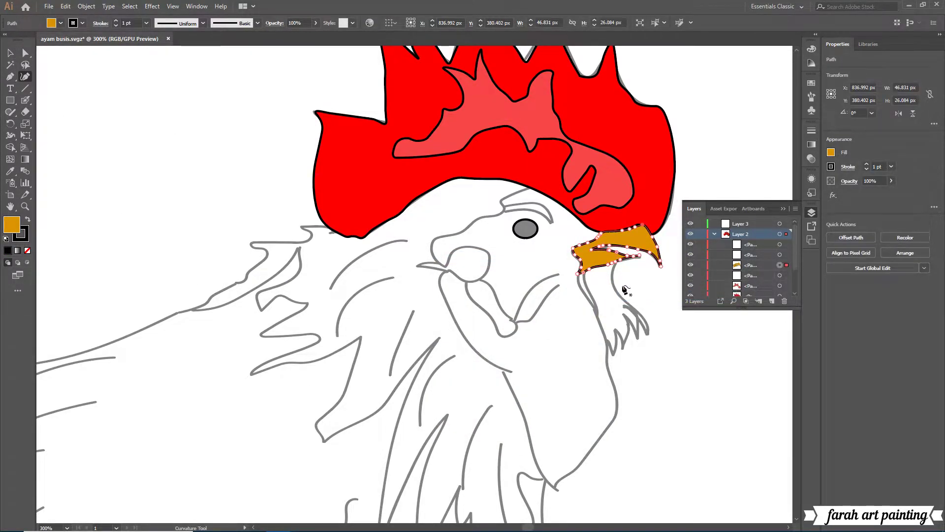
click(701, 234)
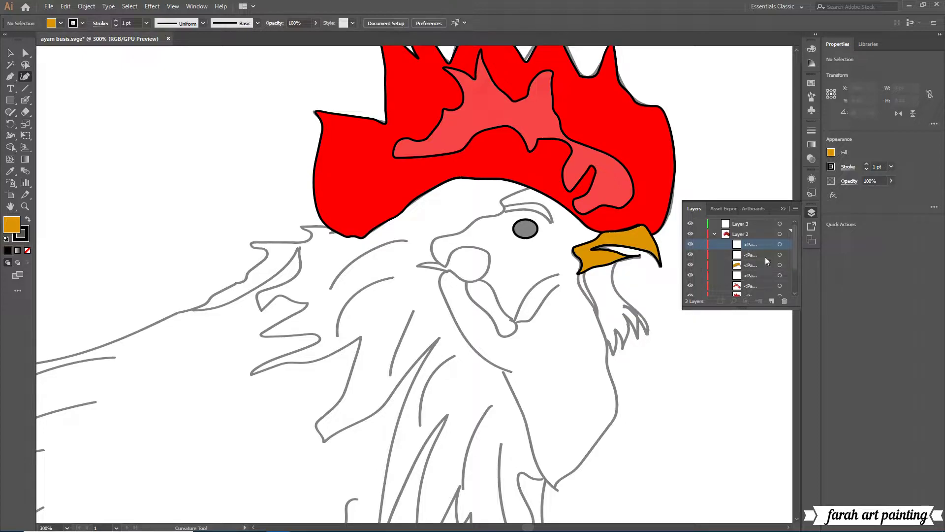
Start tracing the wattle below the beak with a near-black fill.
click(618, 267)
click(621, 295)
double_click(12, 226)
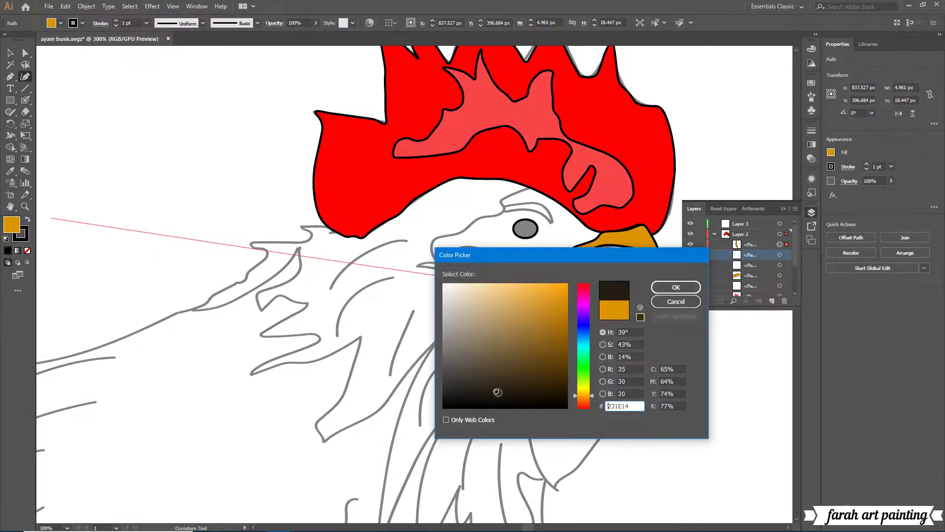
click(675, 287)
click(631, 308)
click(649, 334)
right_click(646, 332)
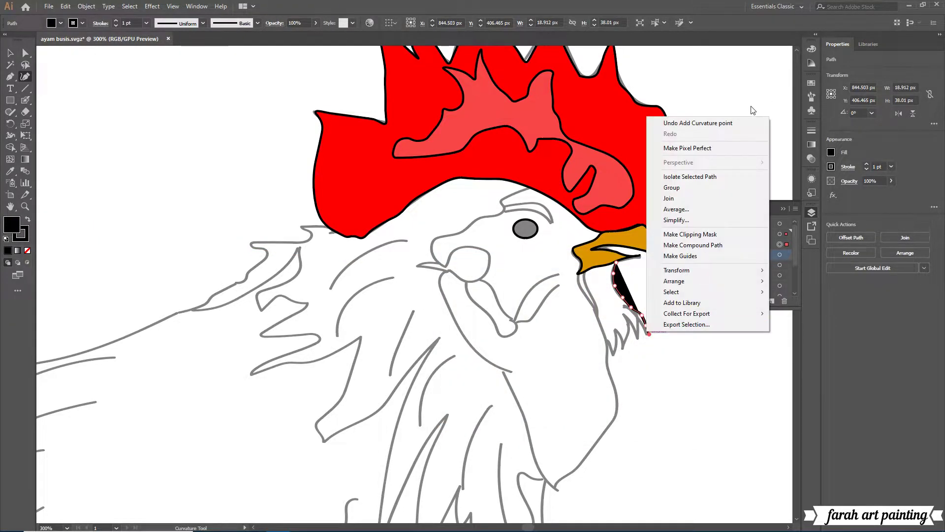
click(752, 110)
Undo stray wattle points, trace to its bottom tip and pull the left point up to the beak.
drag(643, 319, 630, 316)
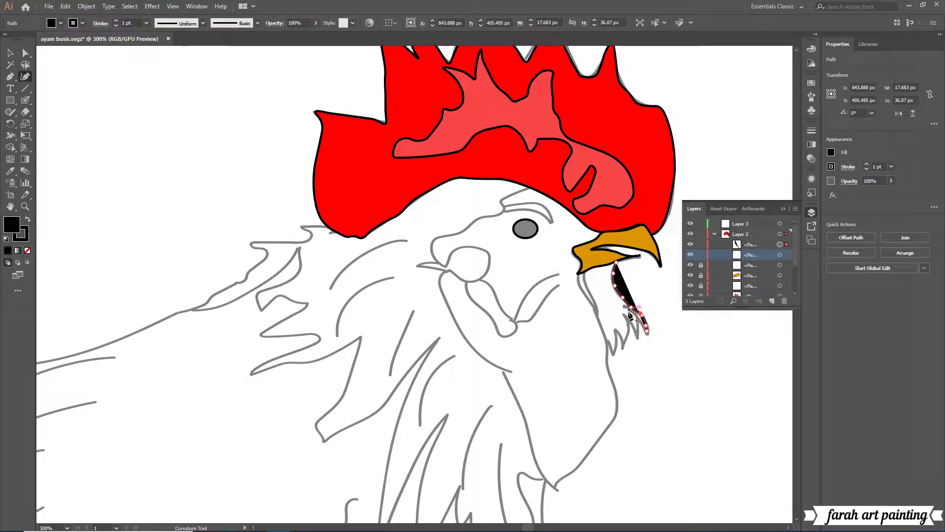
right_click(639, 323)
click(717, 122)
right_click(692, 334)
click(706, 108)
click(648, 333)
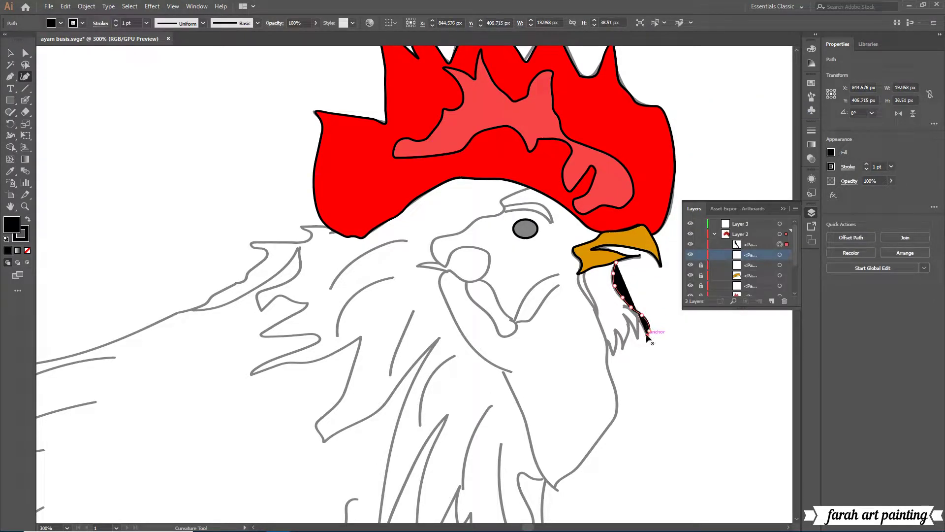
click(638, 322)
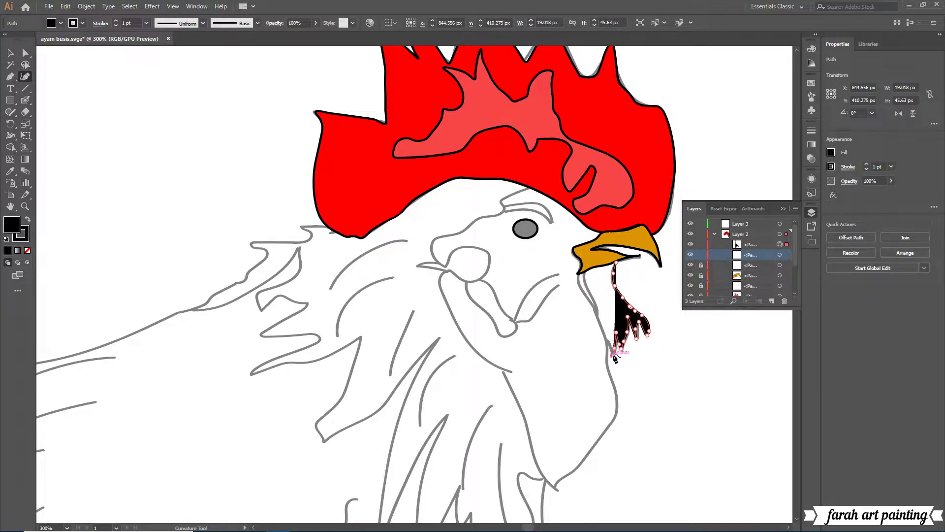
click(613, 356)
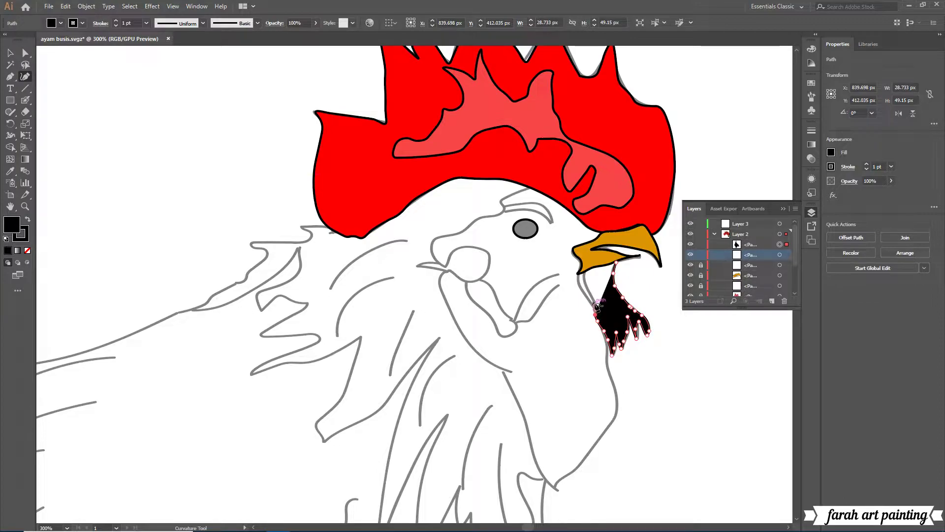
mouse_move(595, 313)
mouse_down()
mouse_move(586, 270)
mouse_move(597, 269)
mouse_up()
Fill the wattle with a tan-brown colour.
double_click(11, 224)
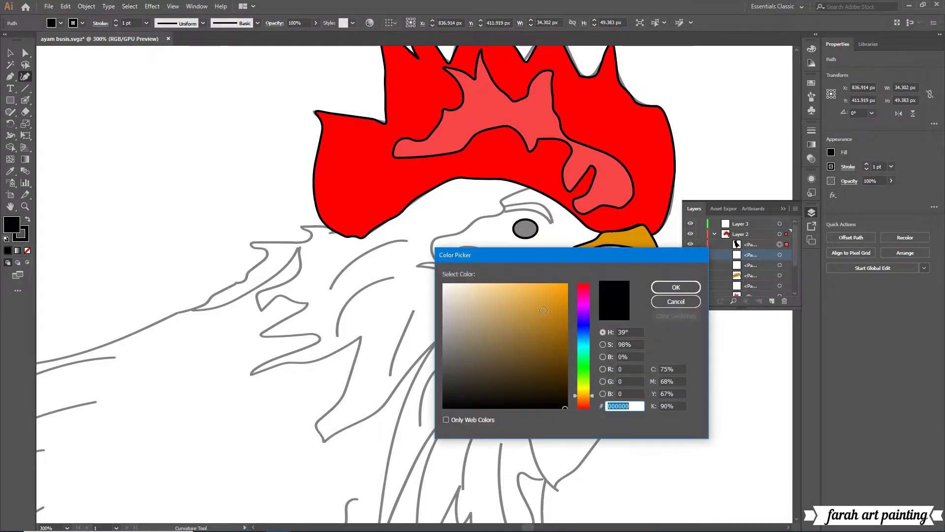
click(504, 318)
key(Return)
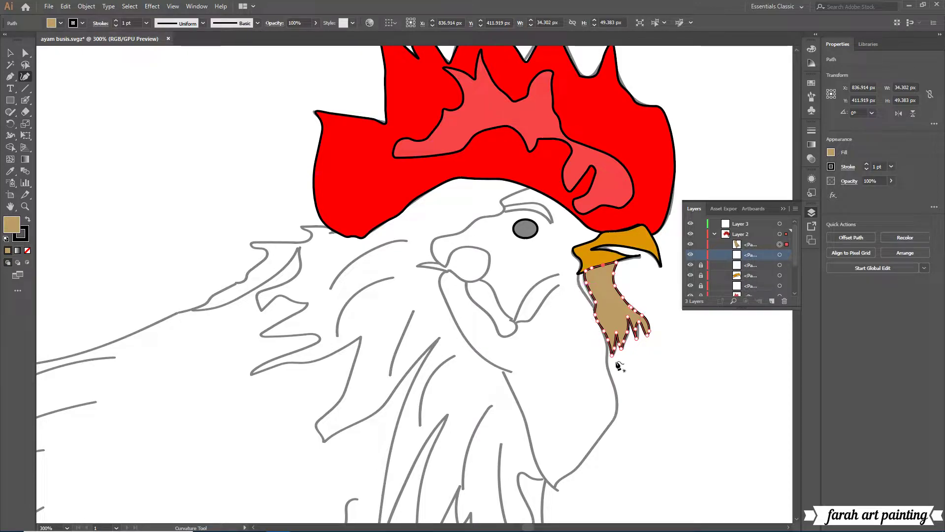
click(588, 302)
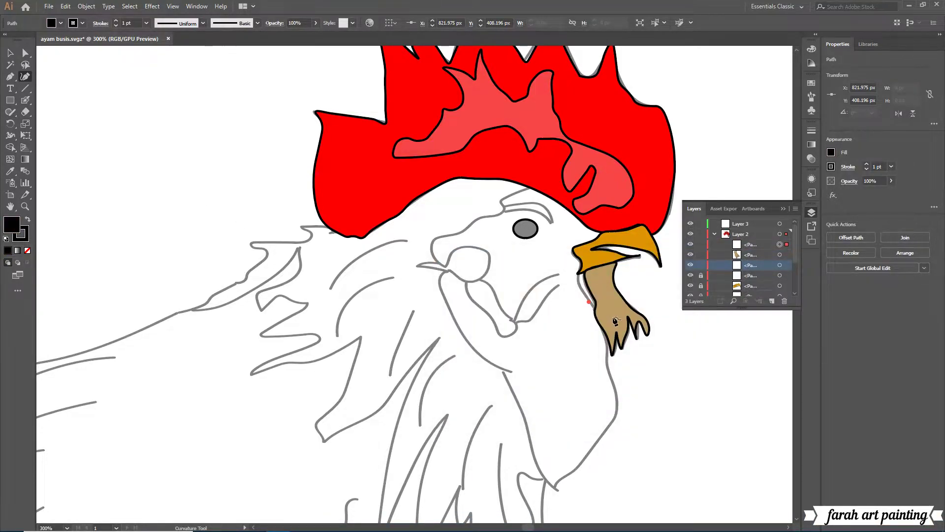
click(598, 313)
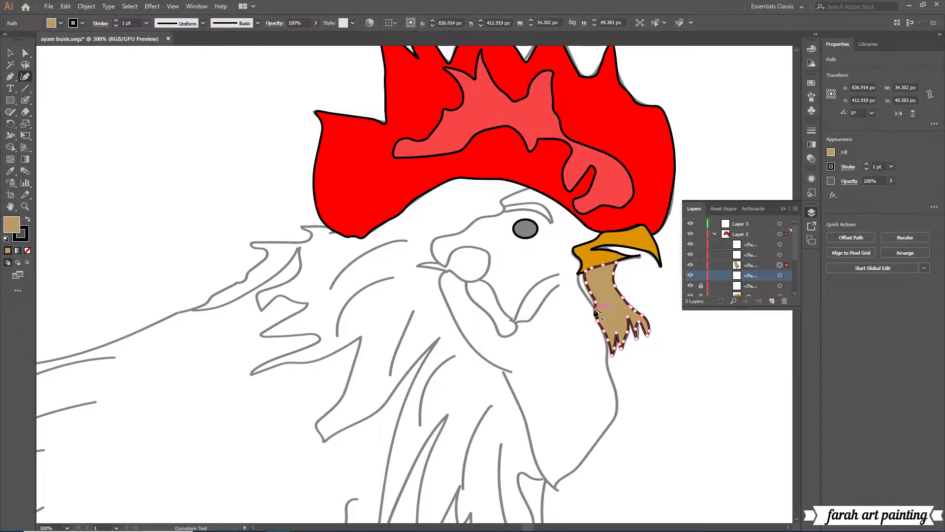
Draw a small path along the wattle's left edge and lock it in Layers.
click(588, 302)
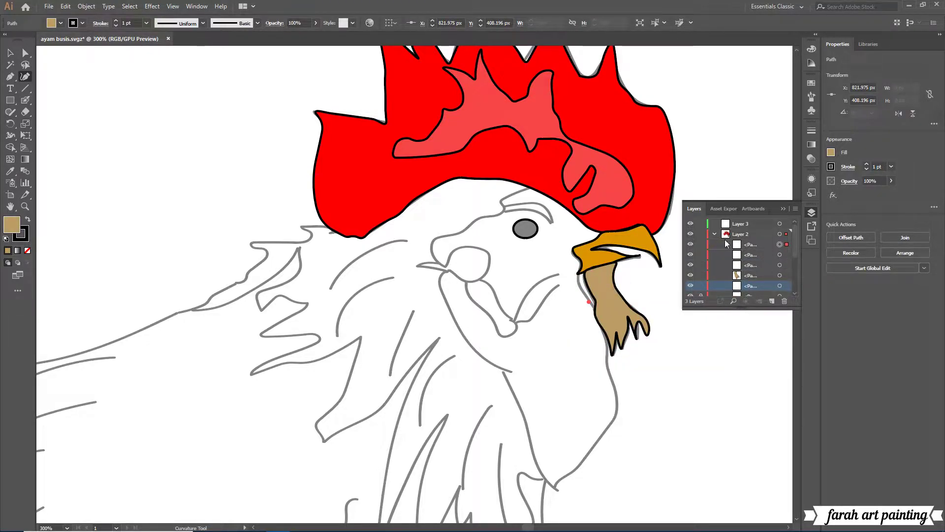
mouse_move(701, 254)
click(592, 308)
click(584, 294)
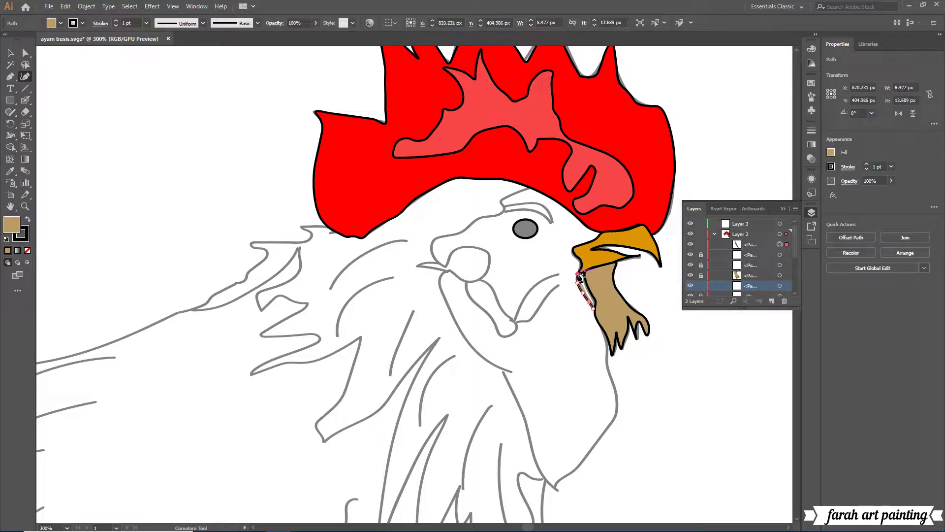
click(579, 279)
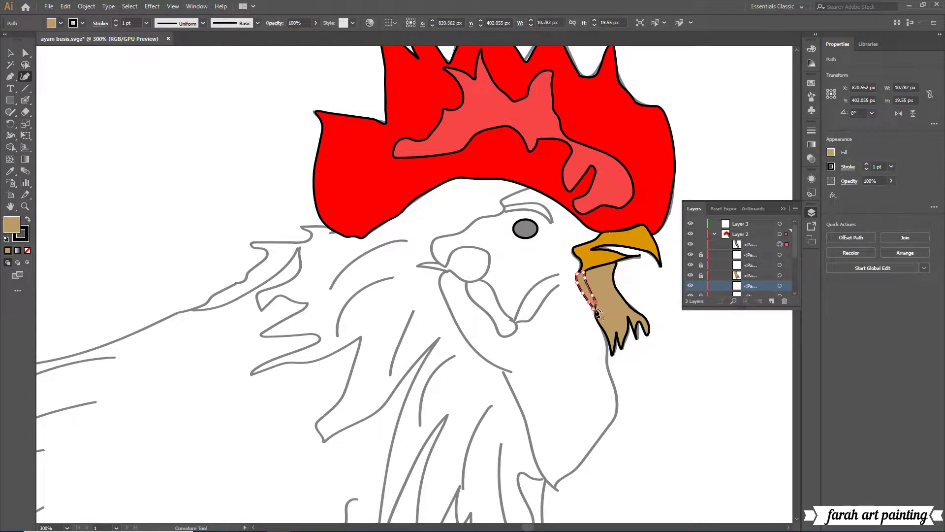
double_click(15, 229)
key(Escape)
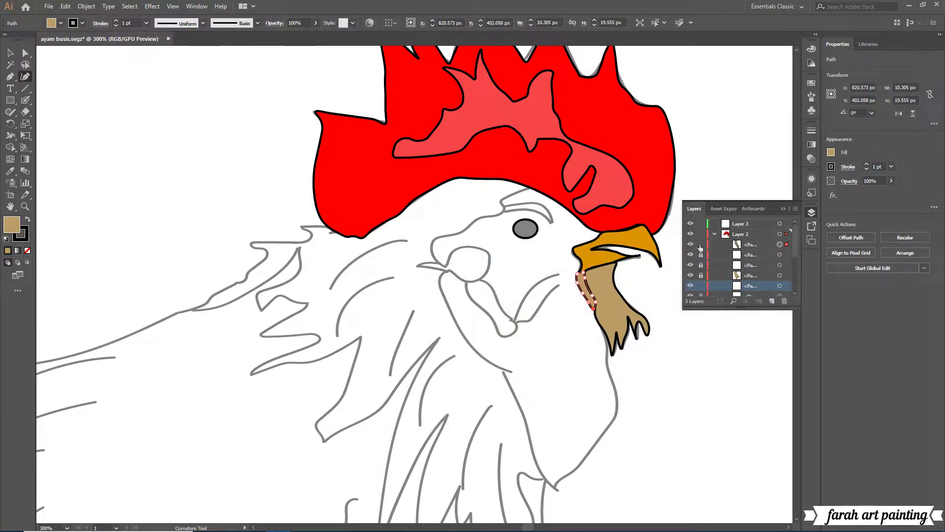
click(701, 245)
click(509, 211)
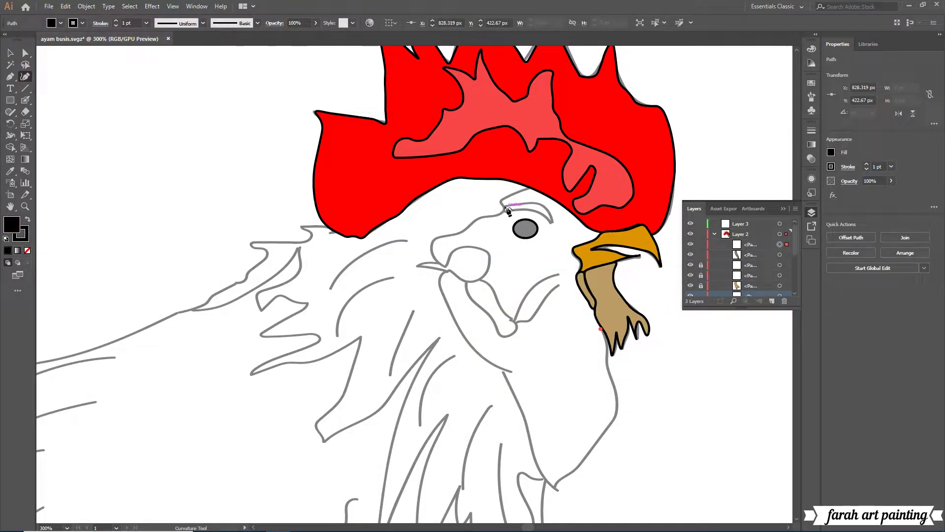
Trace the brow outline above the eye with Curvature points, undoing two misplaced points.
click(520, 204)
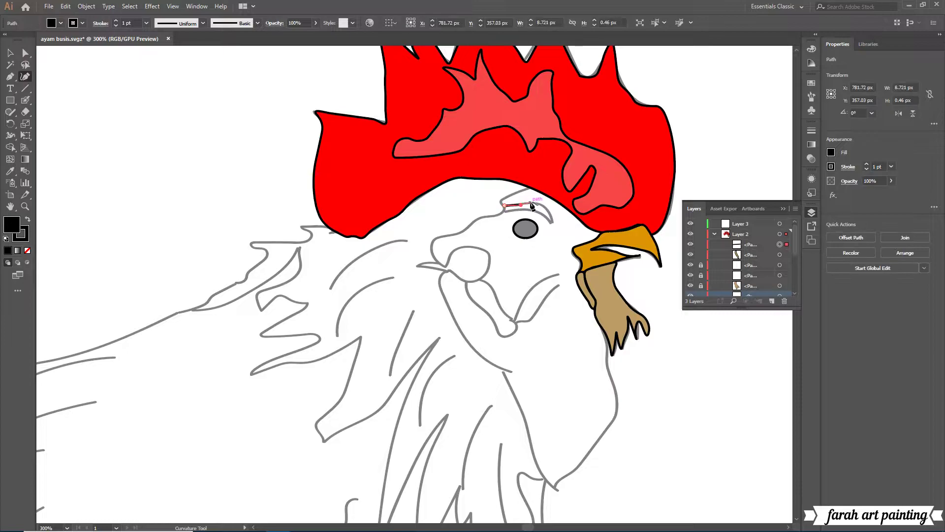
click(546, 210)
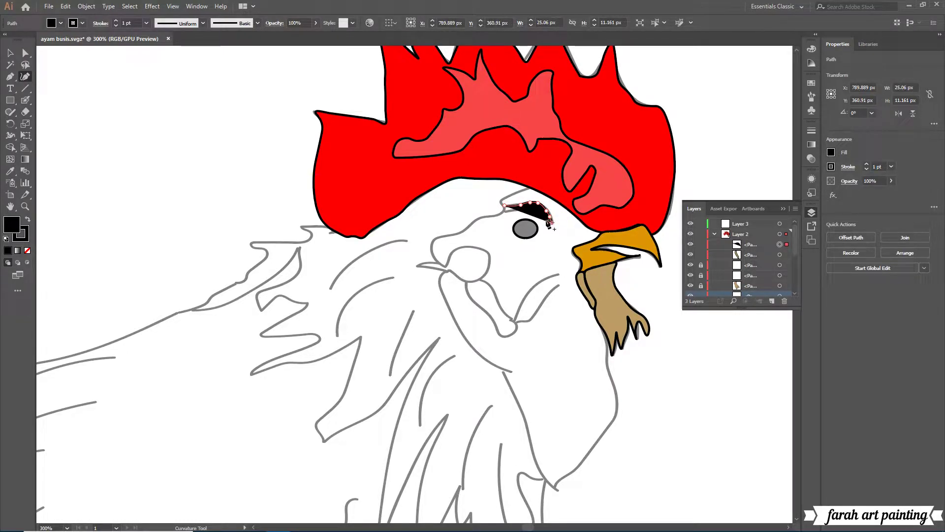
right_click(552, 225)
click(581, 229)
right_click(561, 219)
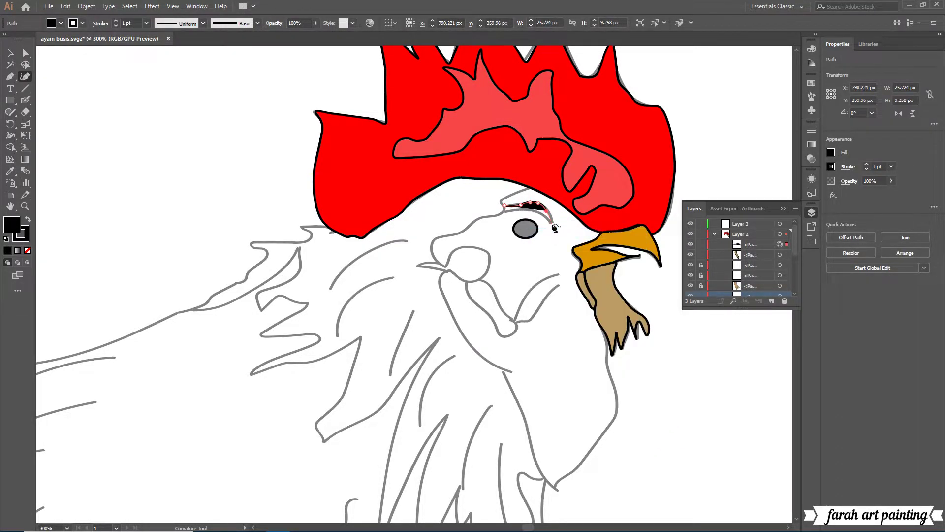
click(590, 224)
click(551, 216)
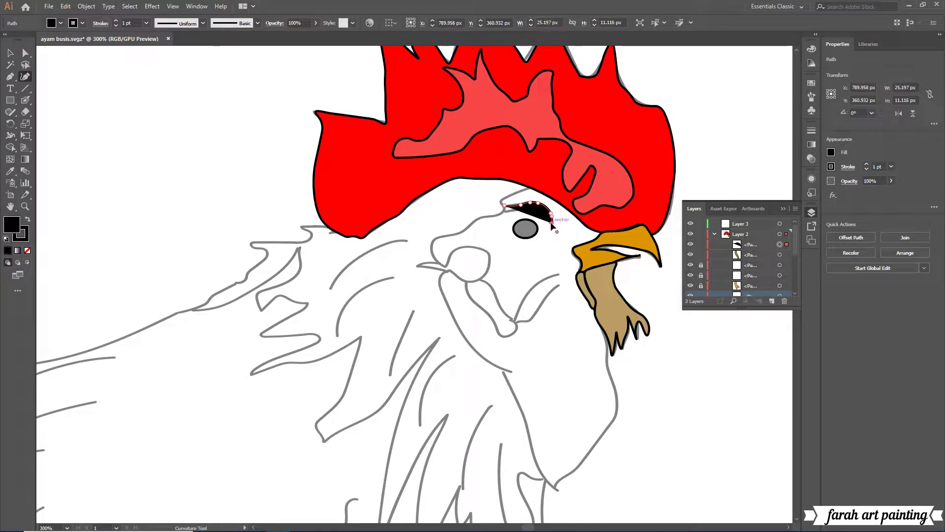
right_click(552, 225)
click(571, 231)
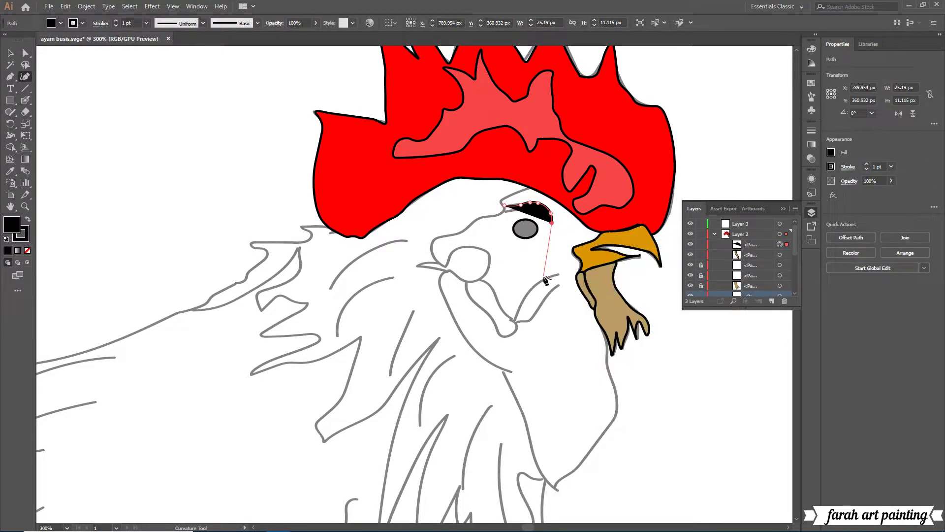
Zoom to 400% and refine the brow's lower right edge and left end.
click(67, 527)
click(88, 350)
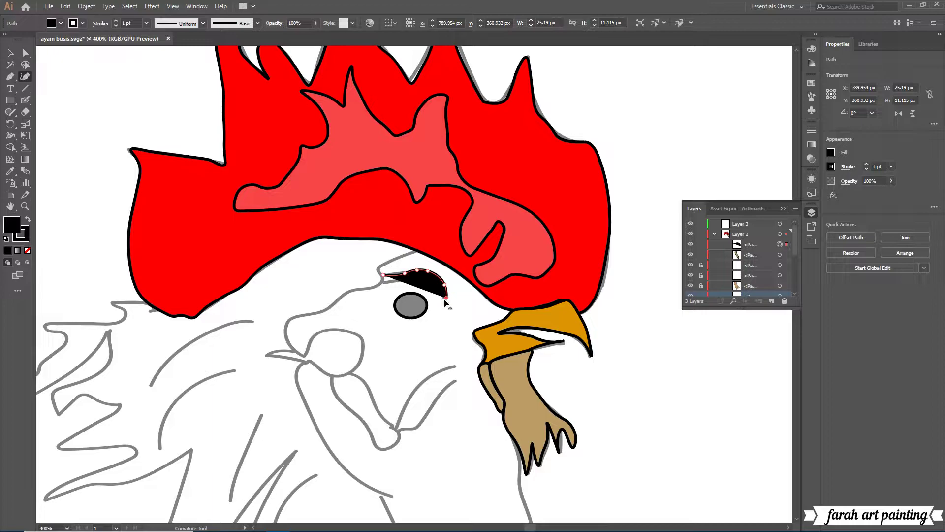
drag(442, 296, 442, 293)
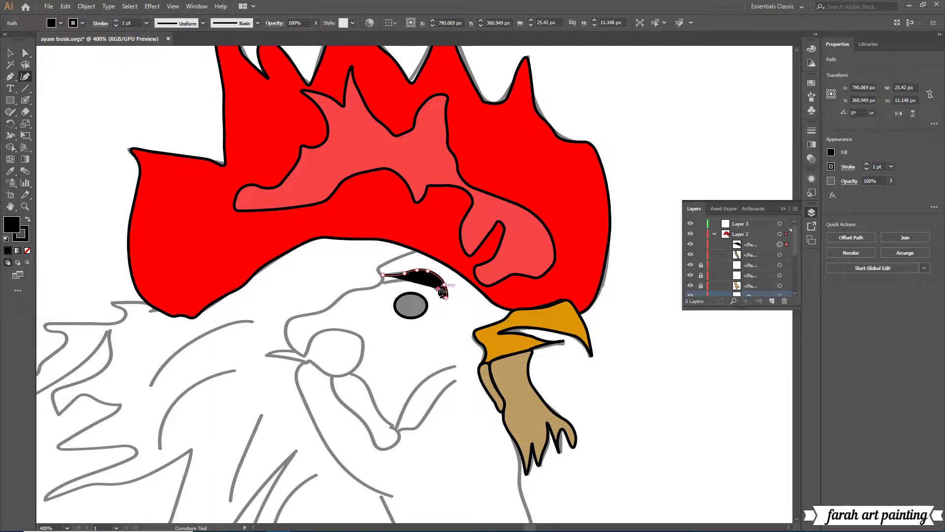
right_click(416, 282)
click(432, 287)
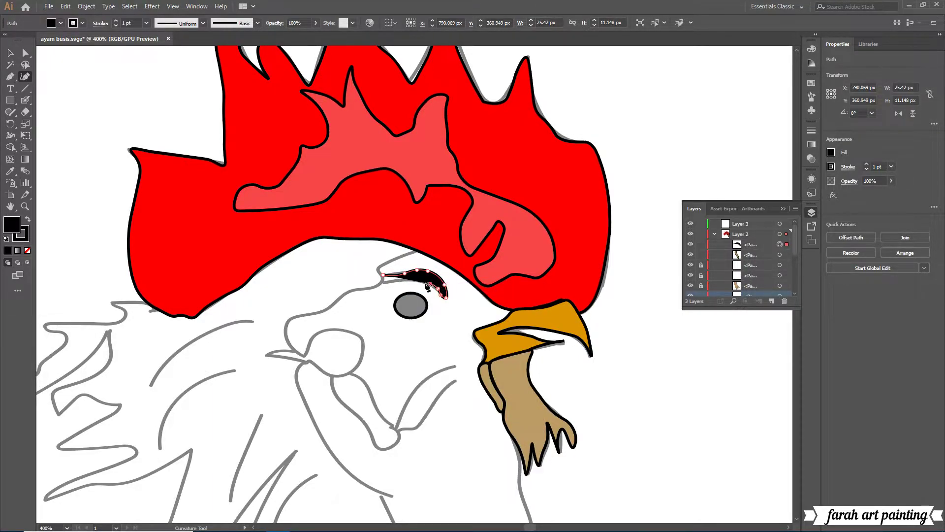
drag(384, 279, 381, 280)
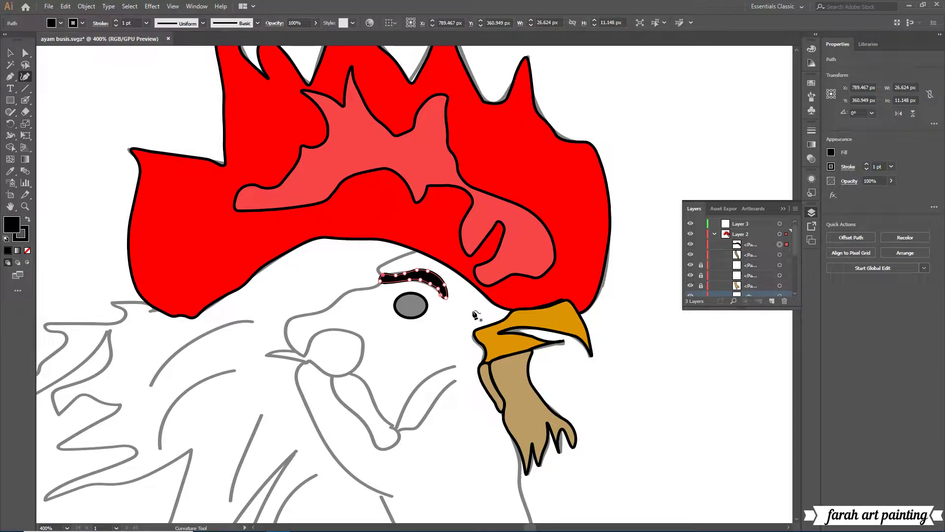
Fill the brow with red FF0000 and lock the shape.
double_click(11, 223)
click(677, 284)
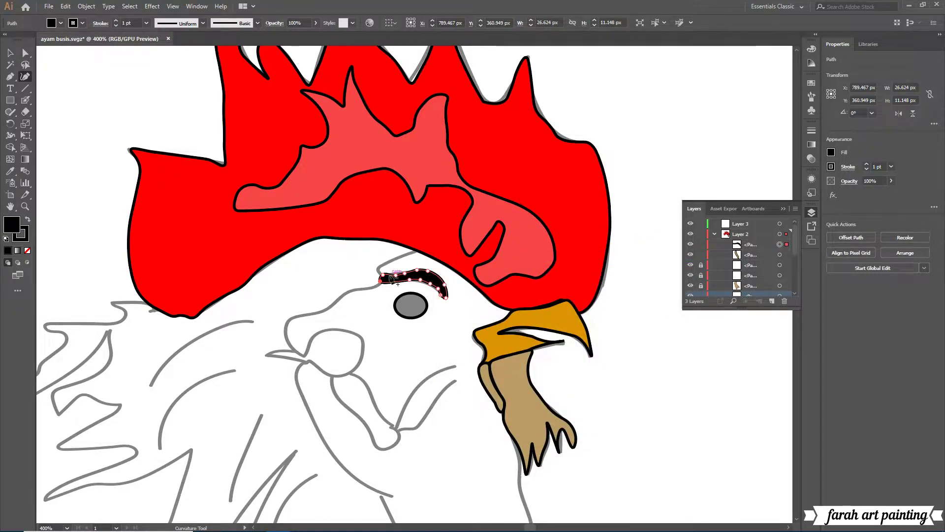
double_click(11, 223)
click(583, 284)
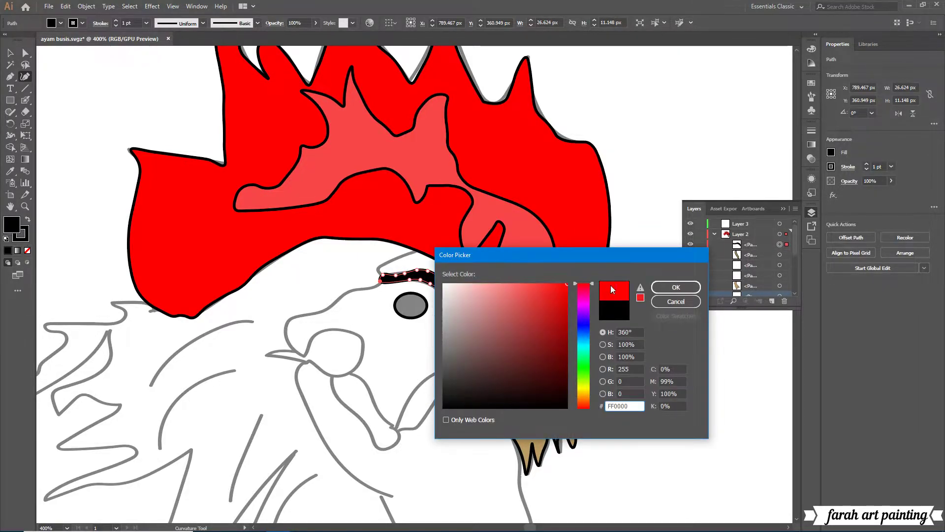
click(676, 287)
click(701, 244)
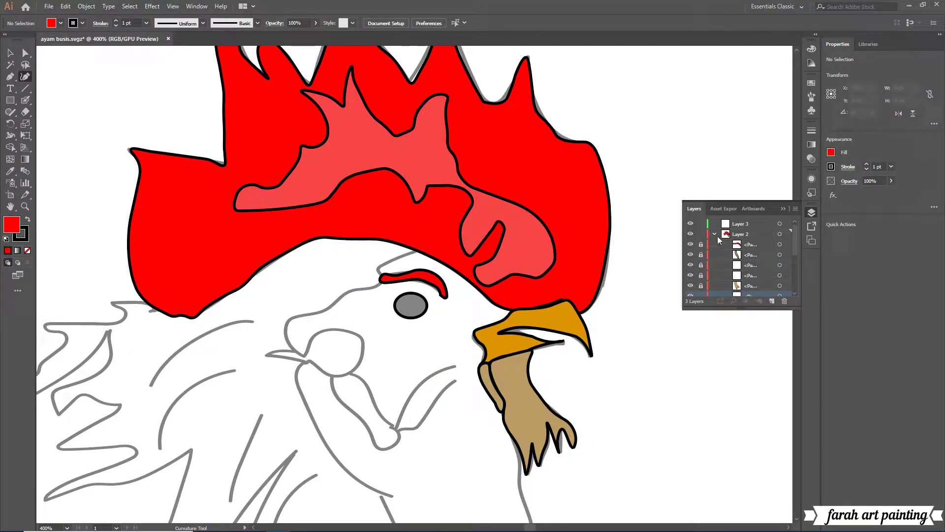
Add a new layer and draw an ellipse over the grey eye.
click(771, 301)
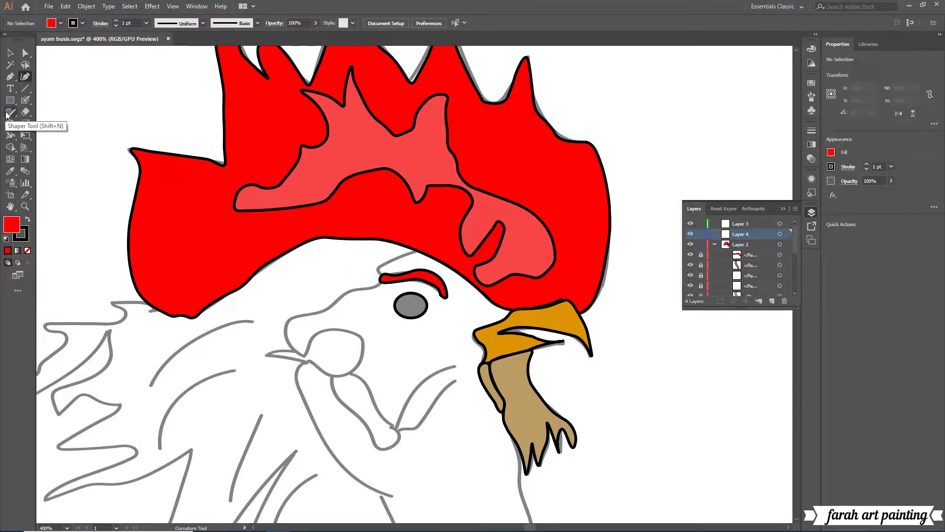
click(10, 112)
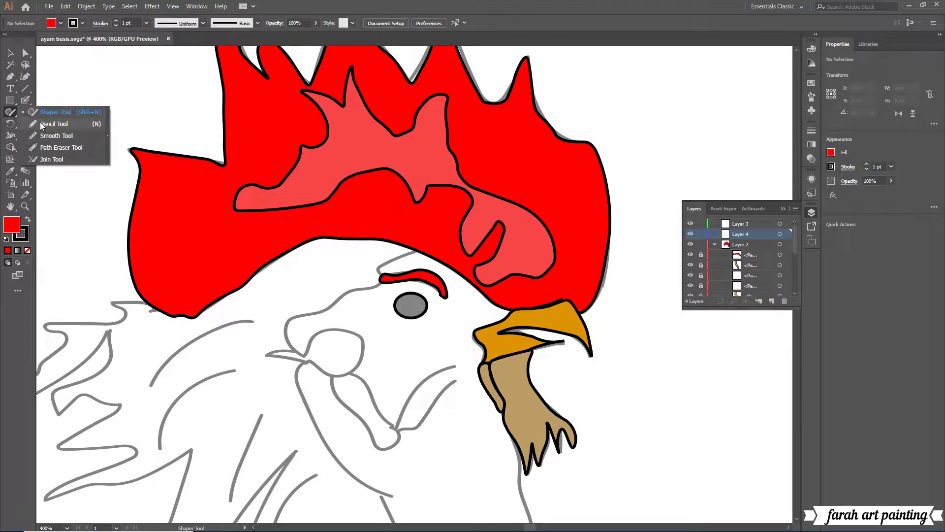
key(l)
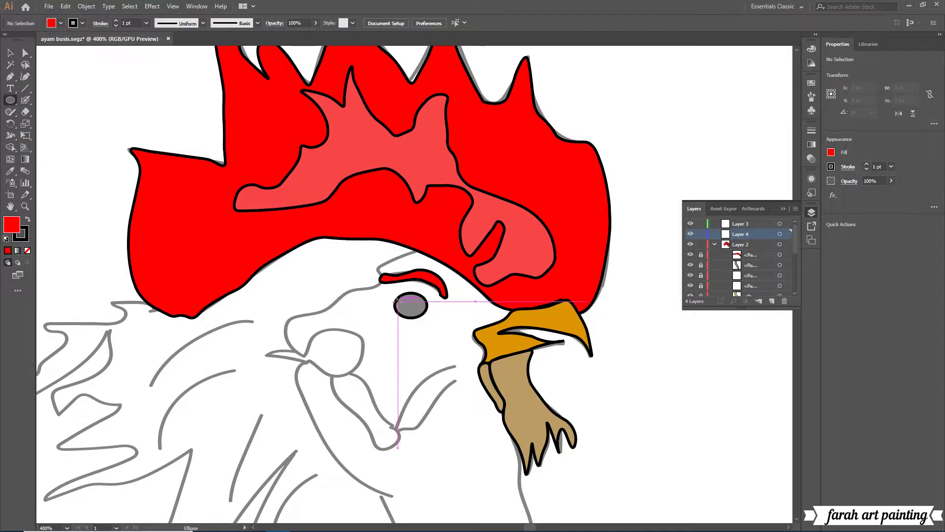
mouse_move(397, 301)
mouse_down()
mouse_move(429, 331)
mouse_move(411, 309)
mouse_up()
Set the eye ellipse's fill to white FFFFFF.
key(v)
double_click(19, 223)
text(ffffff)
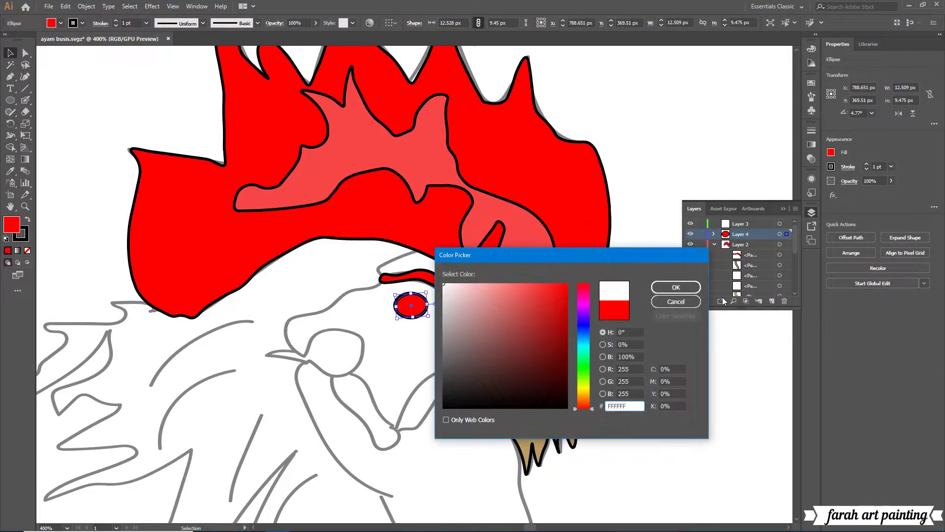
key(Return)
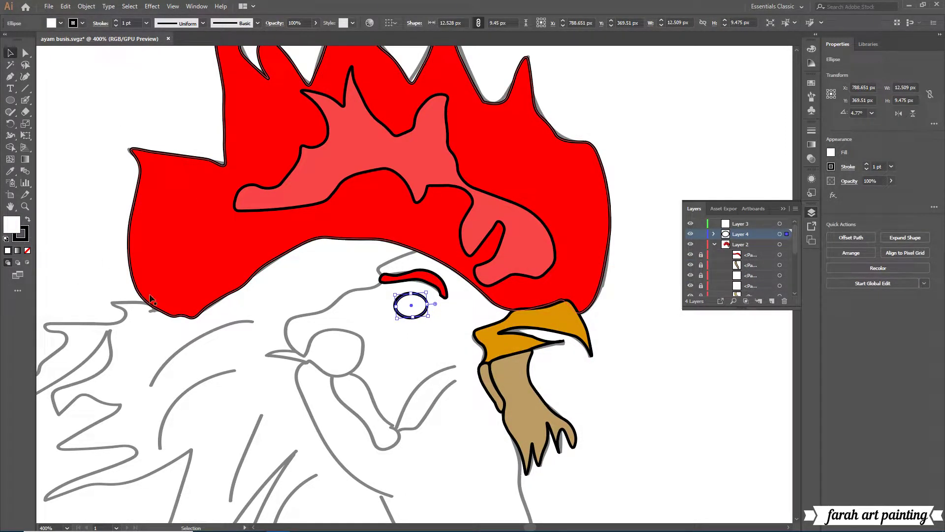
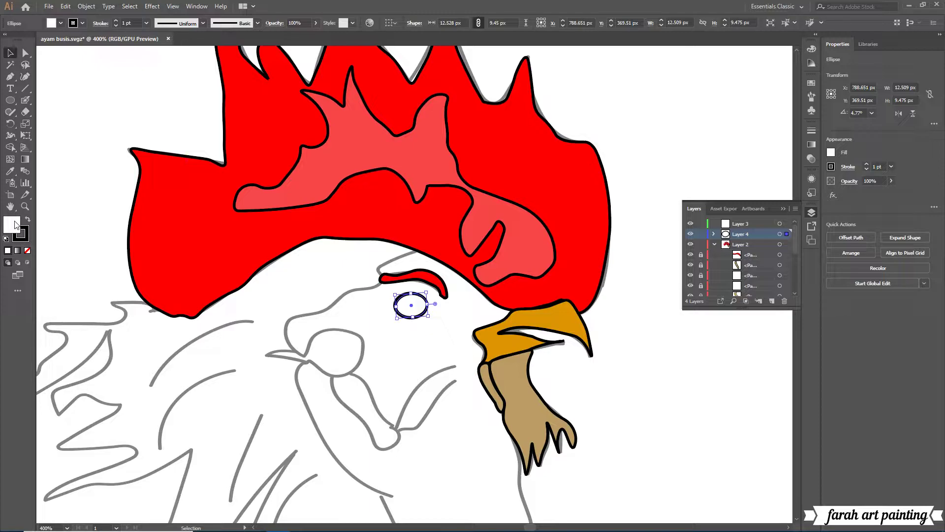
Fill the eye ellipse with dark golden #A88000.
double_click(12, 225)
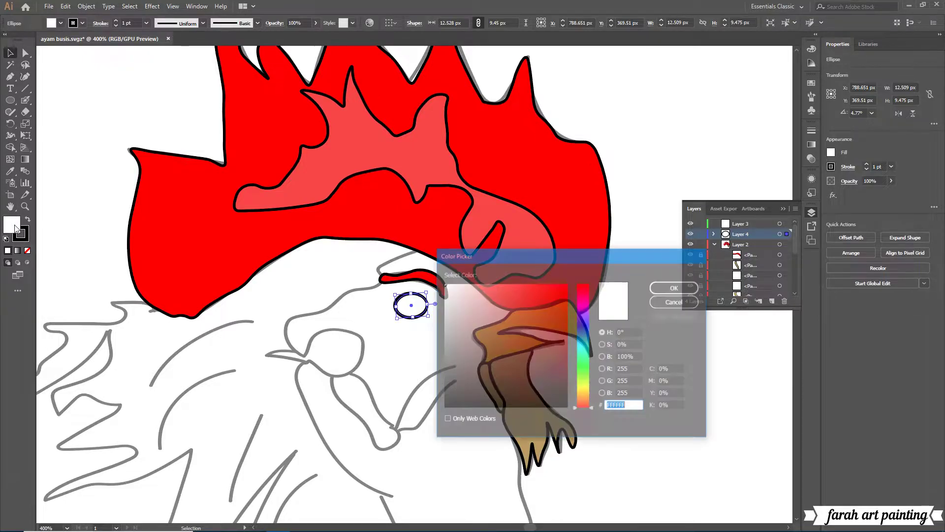
drag(583, 407, 583, 393)
click(566, 326)
click(676, 287)
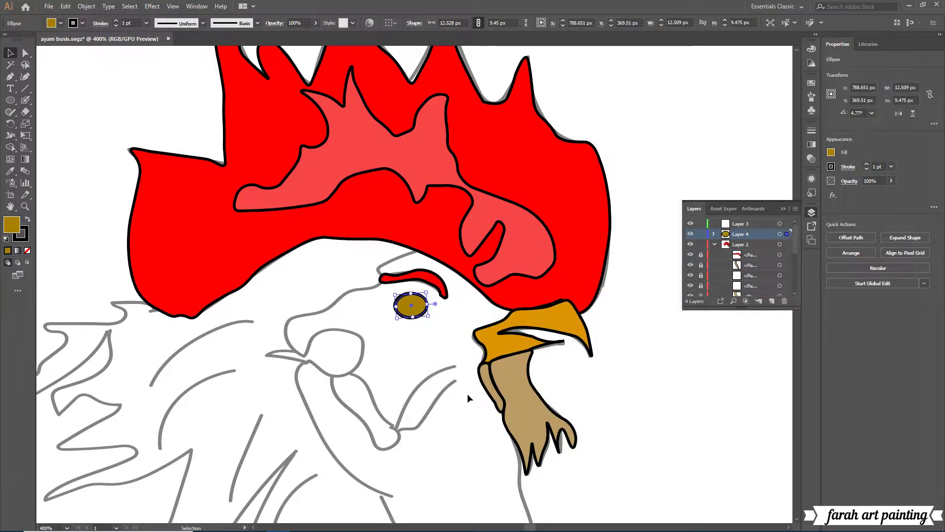
Add a new layer above the eye and lock Layer 4.
drag(9, 100, 44, 121)
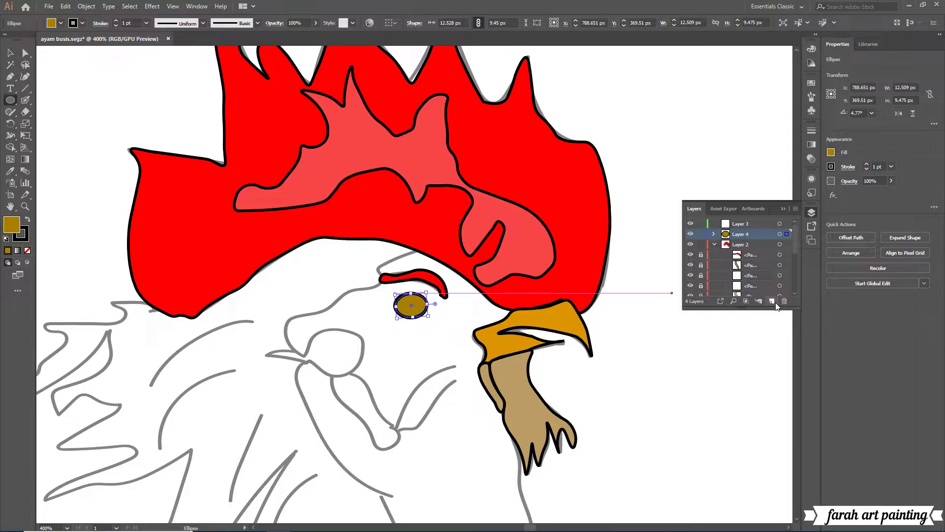
click(771, 301)
click(339, 299)
click(438, 287)
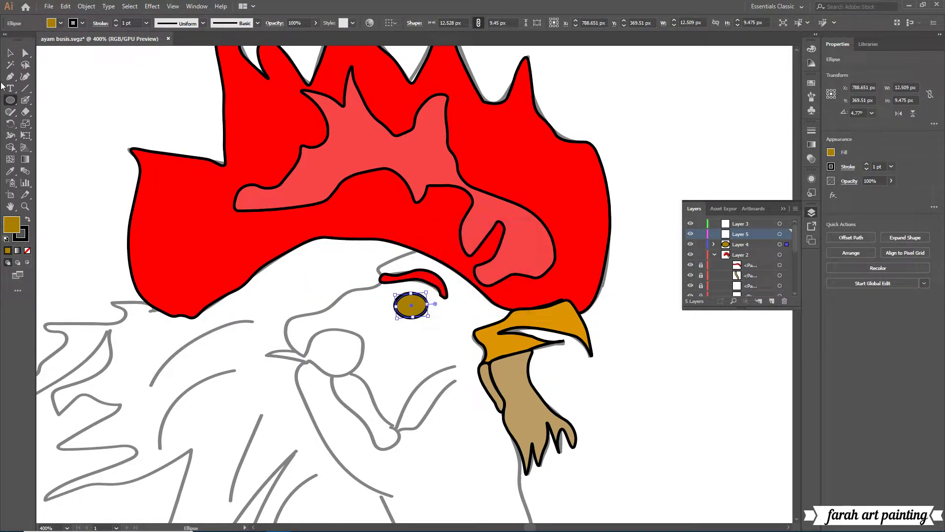
key(v)
click(213, 281)
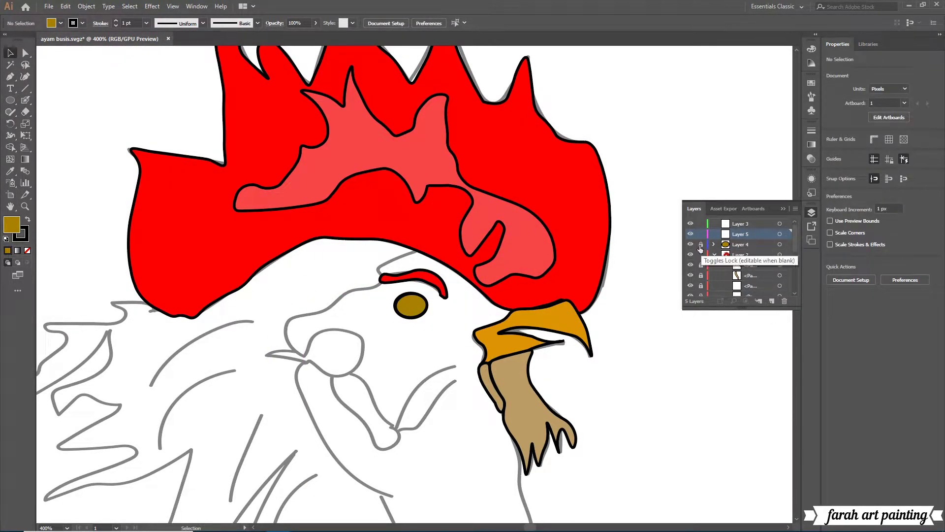
click(700, 244)
Draw a small pupil ellipse inside the eye and fill it black (#000000).
key(l)
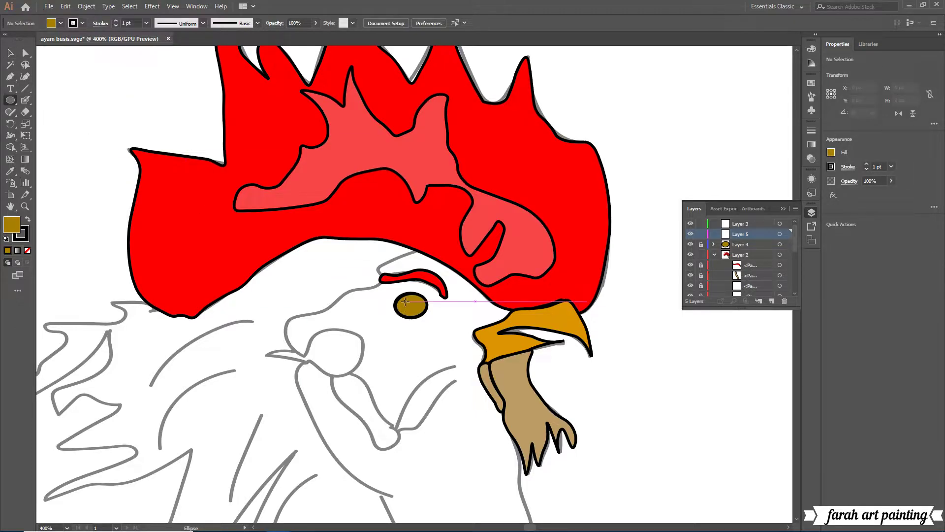
drag(409, 302, 425, 316)
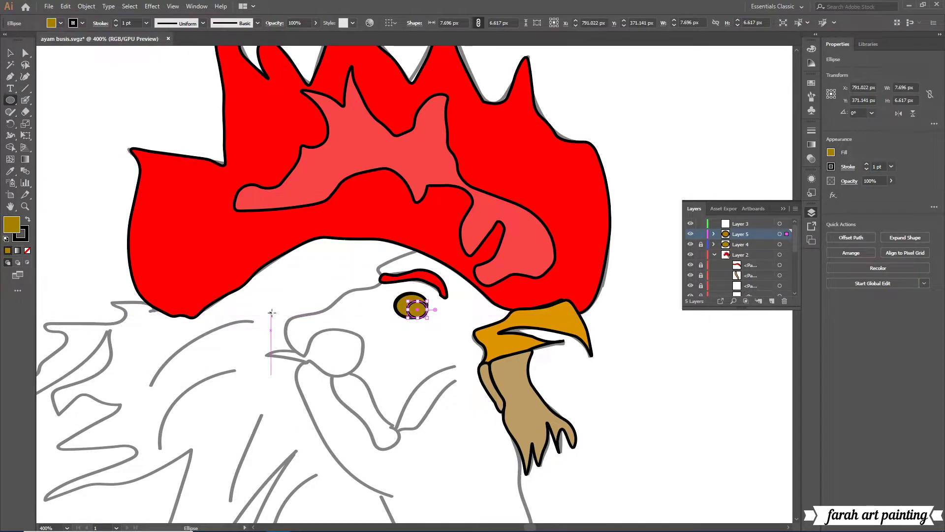
key(v)
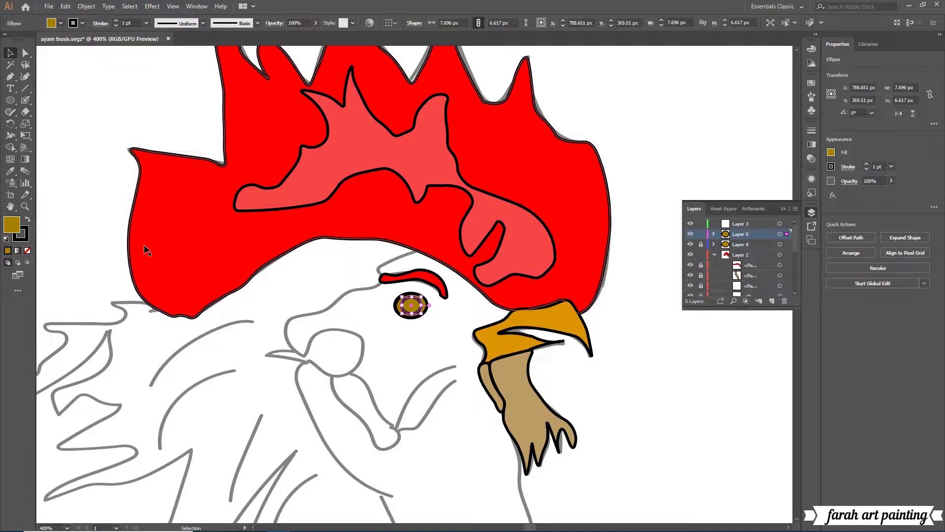
double_click(11, 225)
text(000000)
key(Return)
click(623, 405)
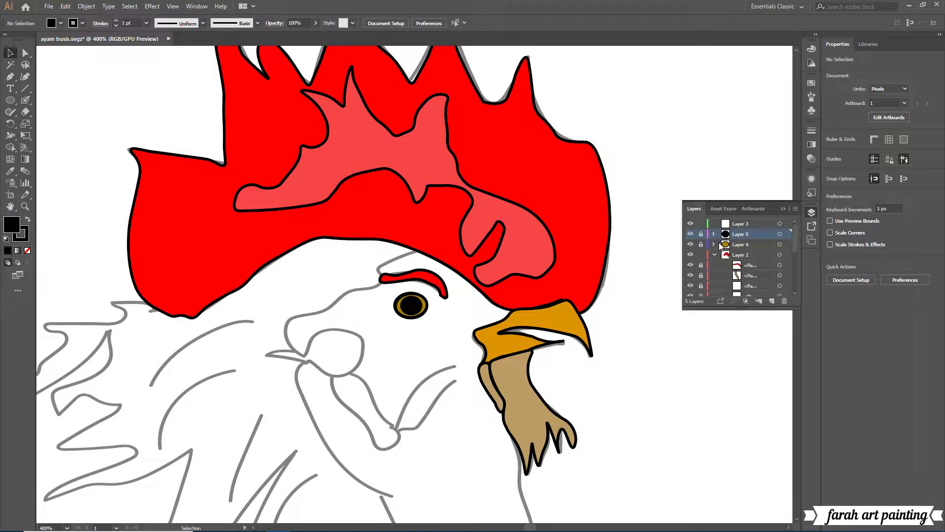
Expand the new layer, lock the pupil, and undo an accidentally added extra layer.
click(714, 235)
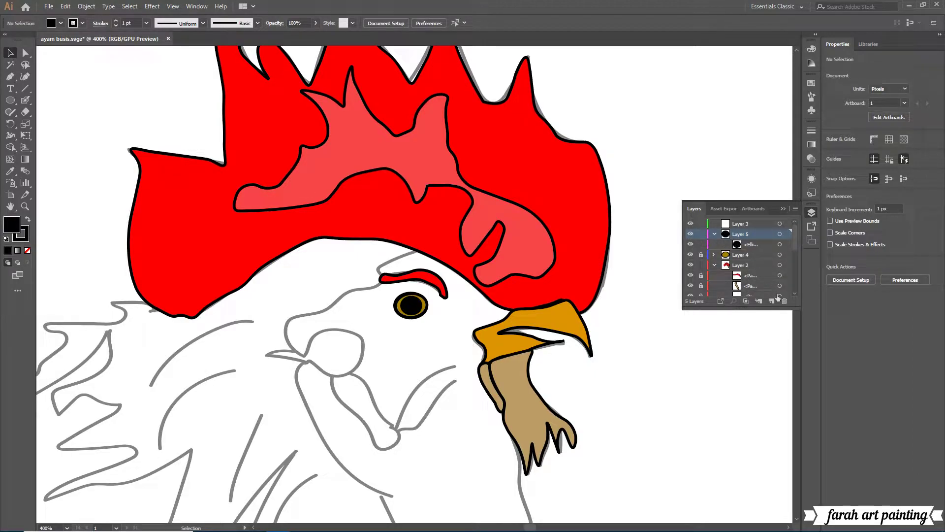
right_click(697, 356)
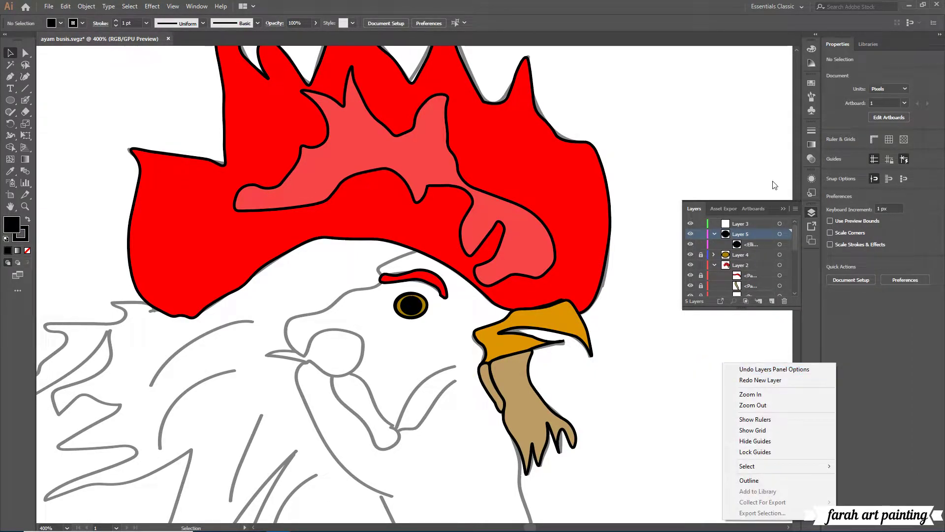
click(701, 245)
click(772, 301)
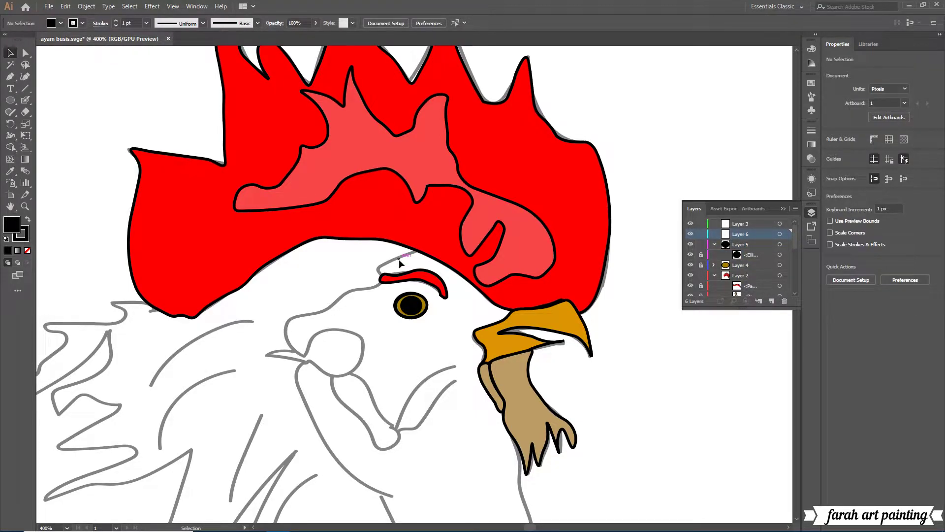
key(shift+grave)
key(ctrl+z)
scroll(702, 276, down, 2)
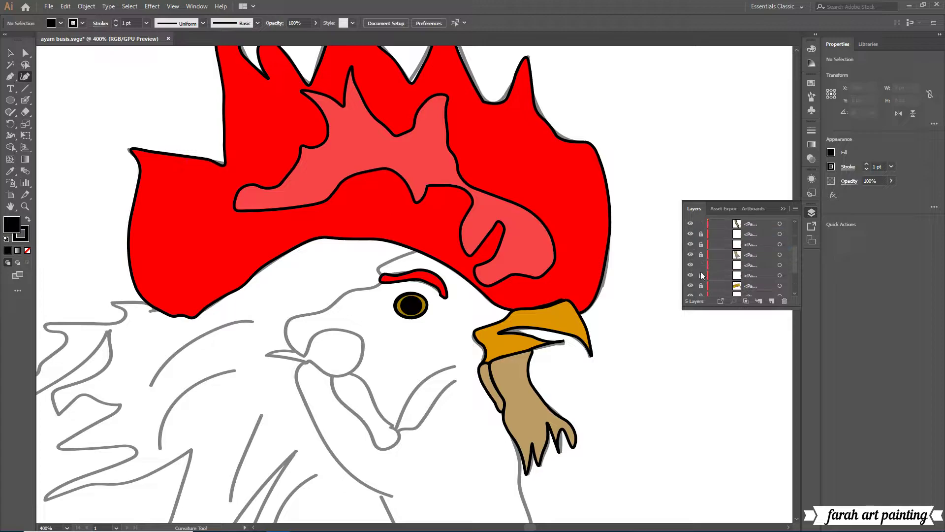
scroll(701, 266, down, 1)
scroll(699, 281, up, 2)
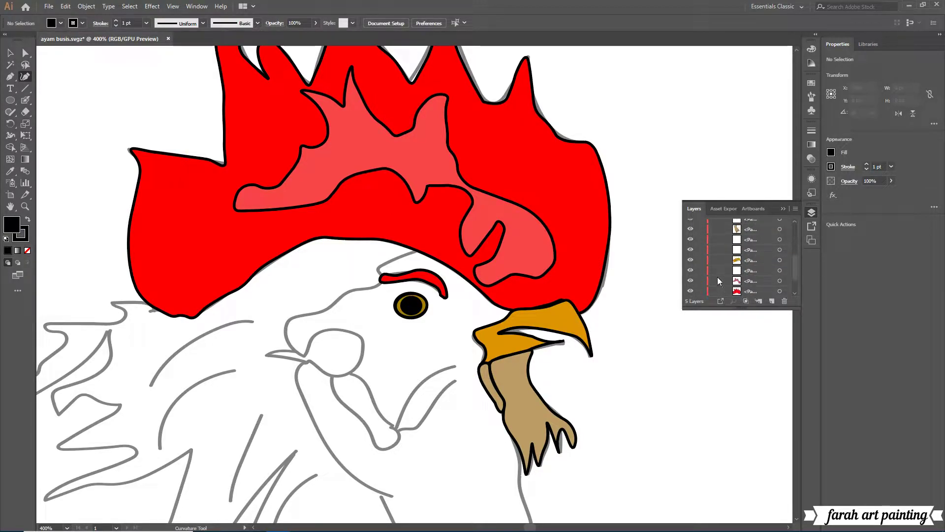
scroll(708, 274, up, 1)
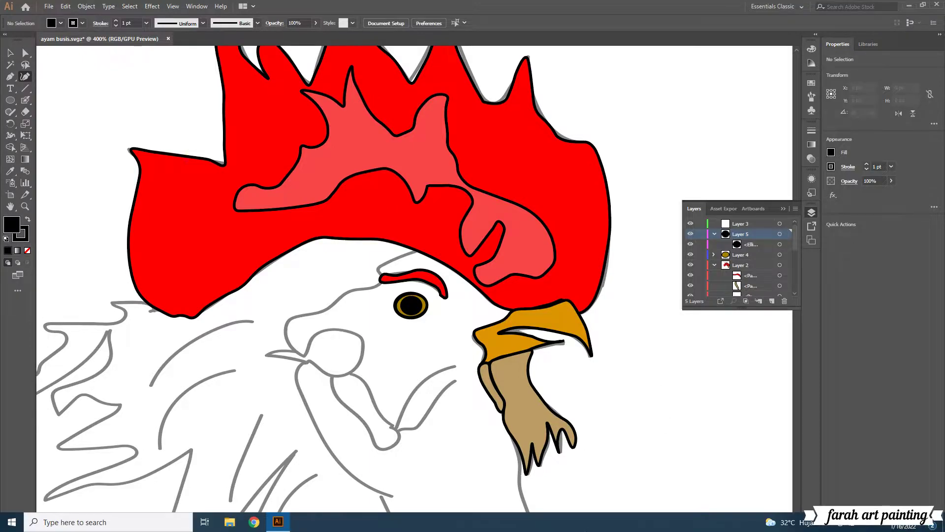
scroll(640, 345, down, 2)
Move the pupil ellipse into Layer 2 and delete leftover Layers 3 and 5.
click(726, 264)
drag(737, 247, 753, 261)
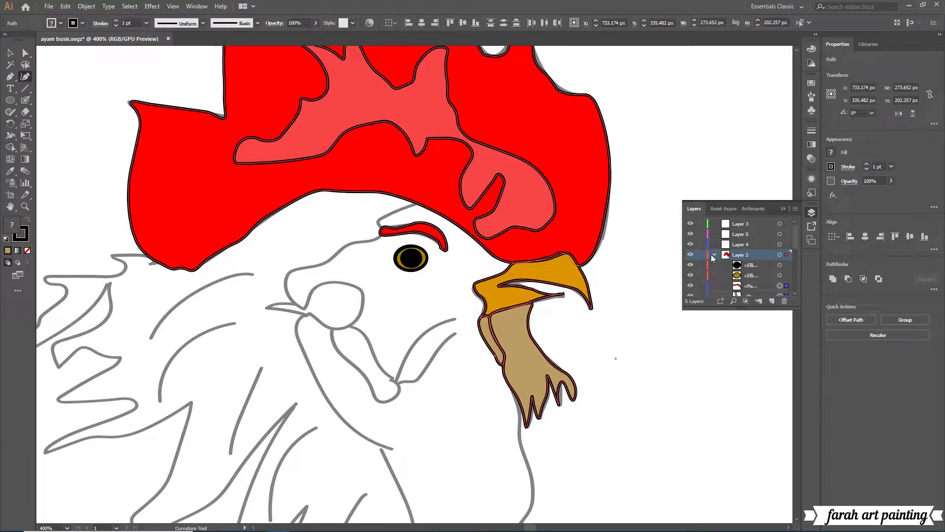
key(ctrl+shift+a)
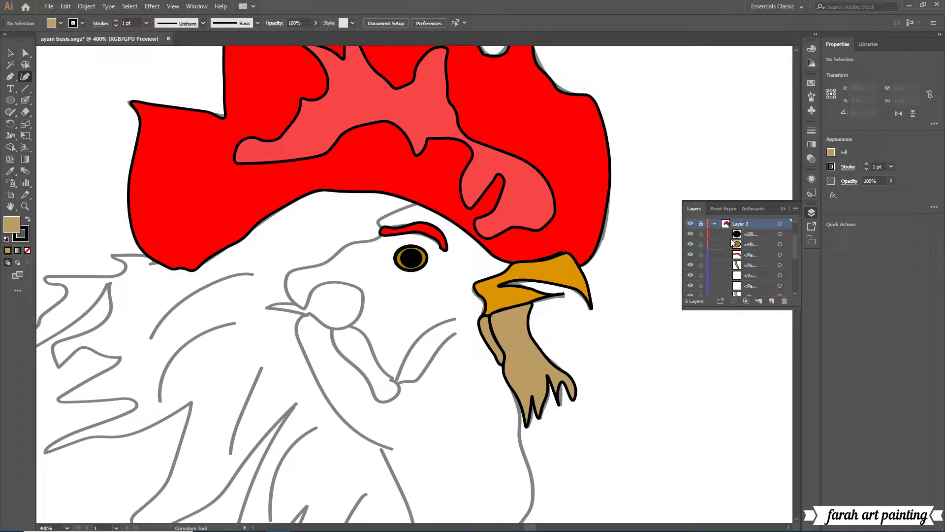
ctrl+click(738, 254)
click(779, 234)
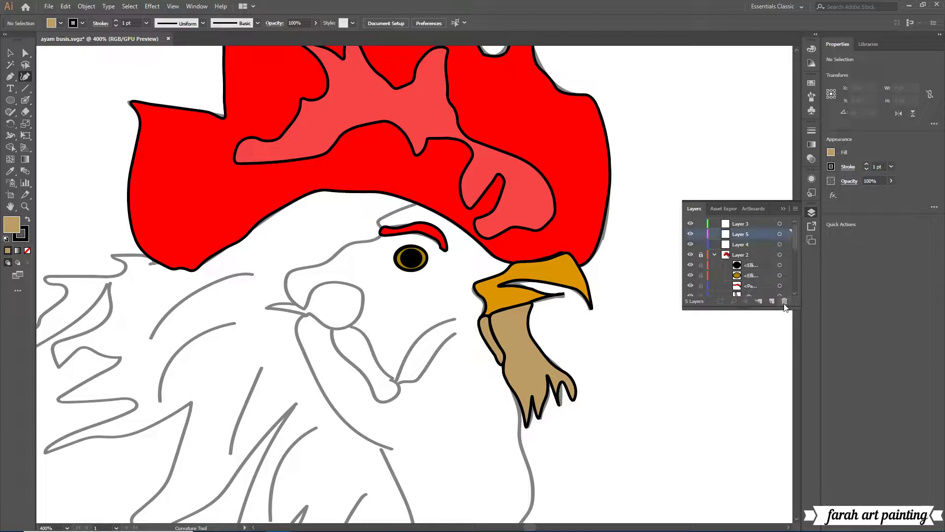
click(784, 300)
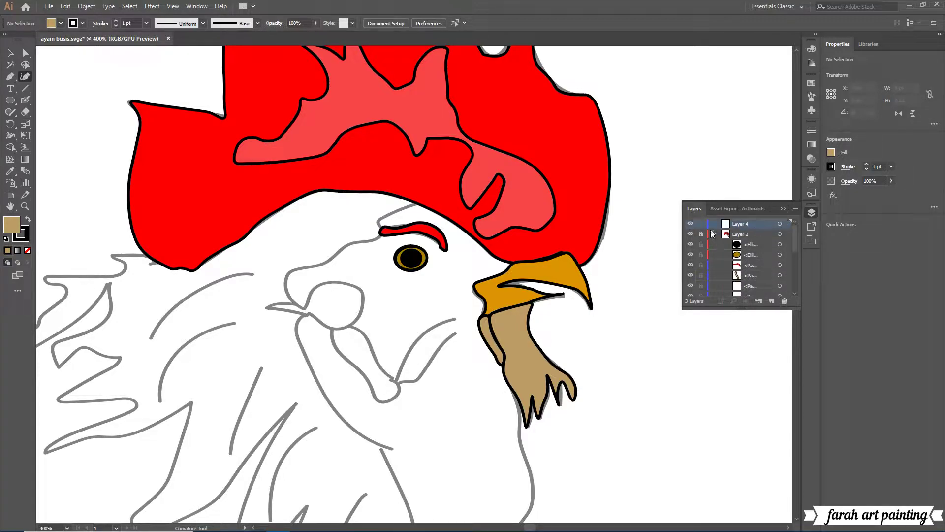
Trace a closed cheek outline with a pointed left tip over the sketch.
double_click(11, 225)
click(506, 412)
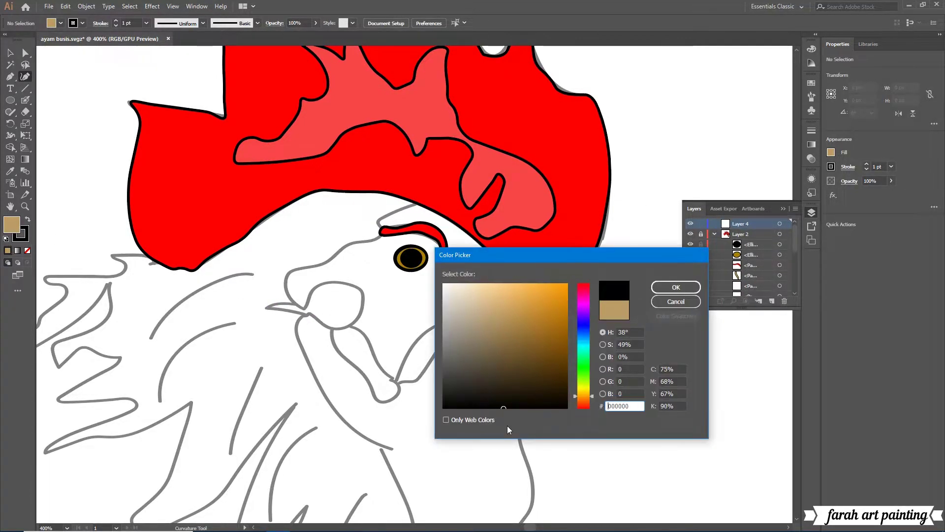
click(671, 284)
click(266, 306)
click(302, 305)
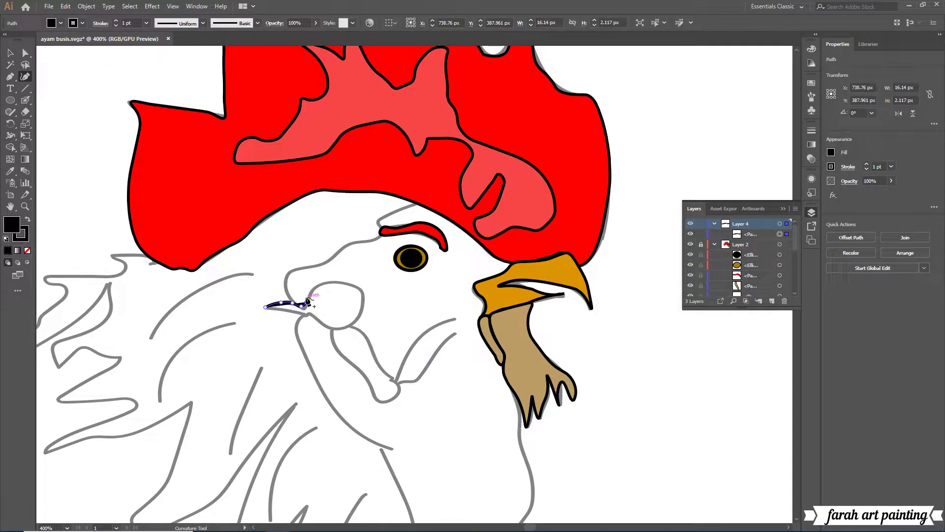
click(335, 281)
click(362, 290)
click(353, 323)
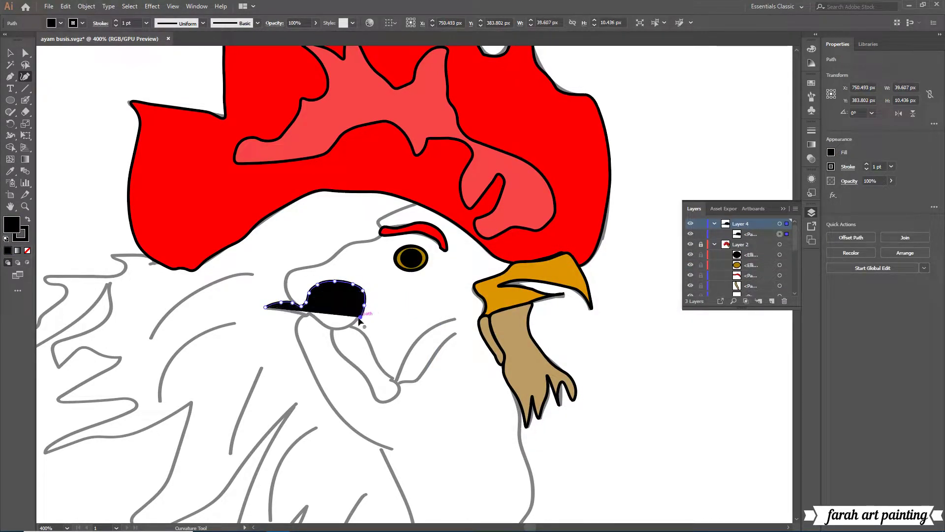
click(334, 329)
click(316, 318)
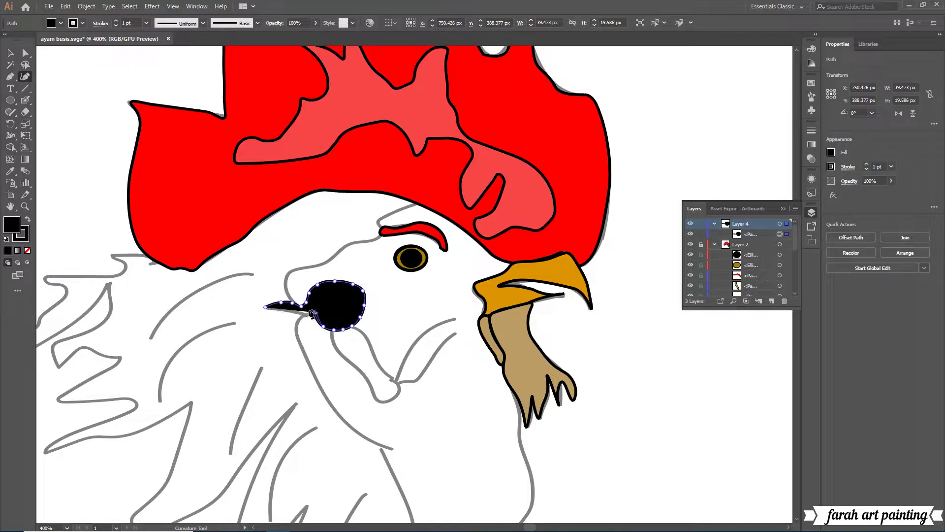
click(309, 315)
click(266, 307)
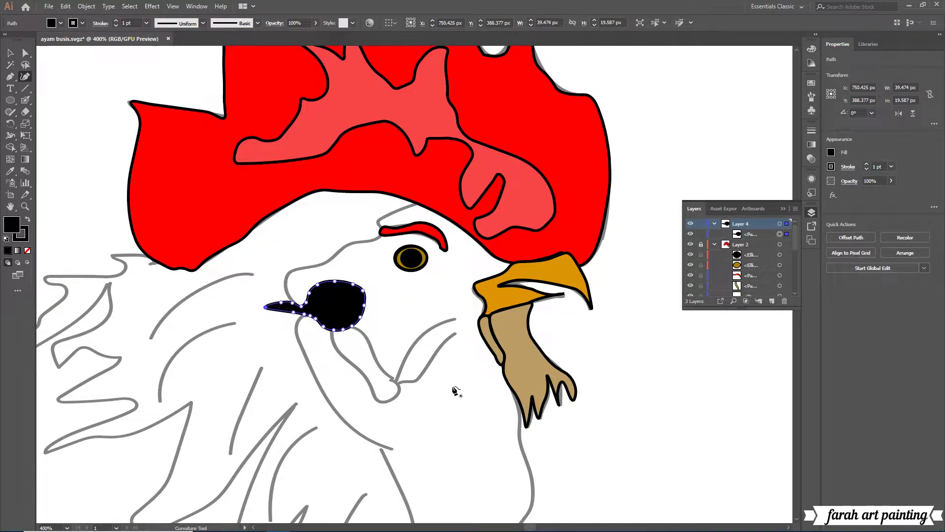
Fill the cheek shape a very pale peach, refining from white through light peach.
double_click(6, 225)
click(440, 274)
click(671, 287)
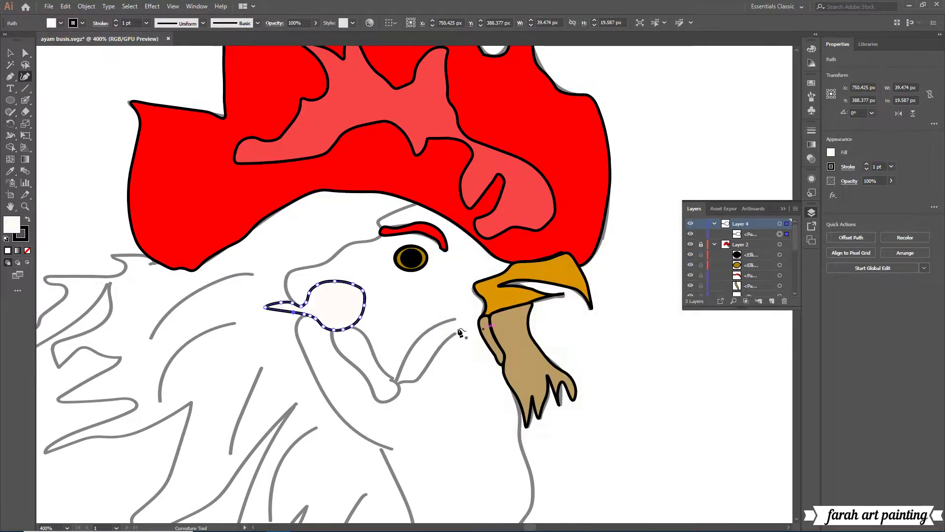
double_click(15, 226)
drag(477, 287, 465, 283)
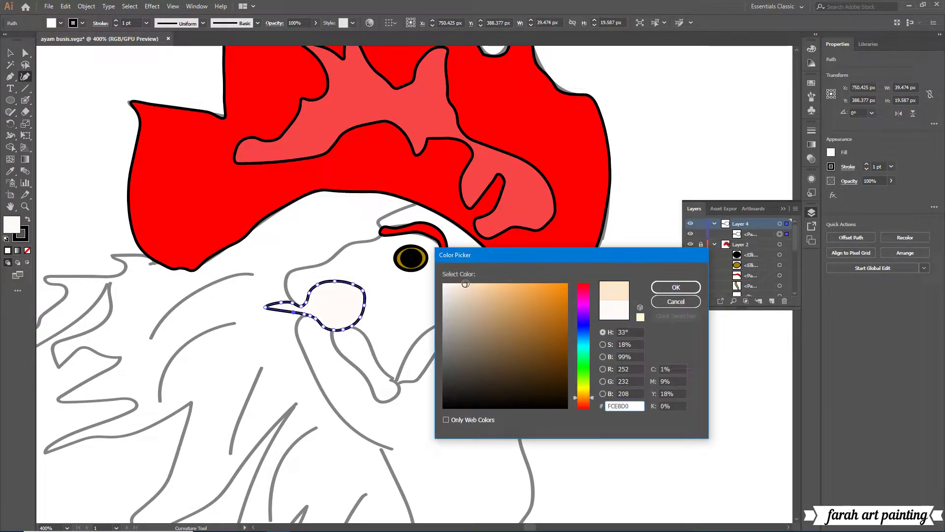
click(675, 287)
double_click(12, 226)
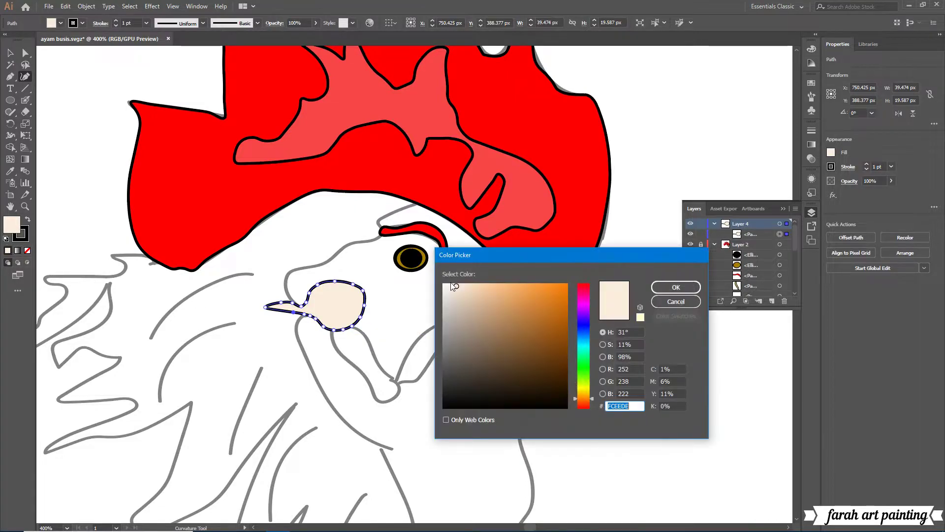
click(447, 284)
key(Return)
click(643, 409)
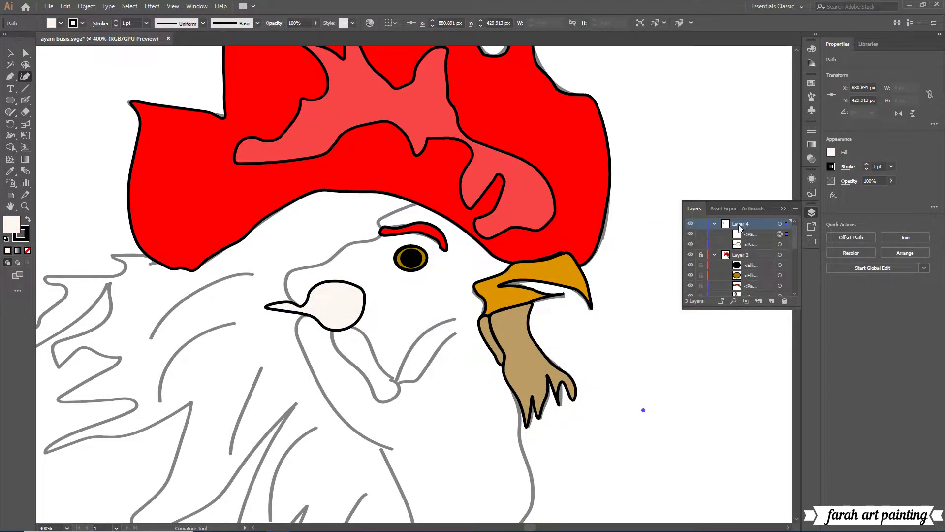
Add a new layer and select the first path in the cheek layer.
click(715, 223)
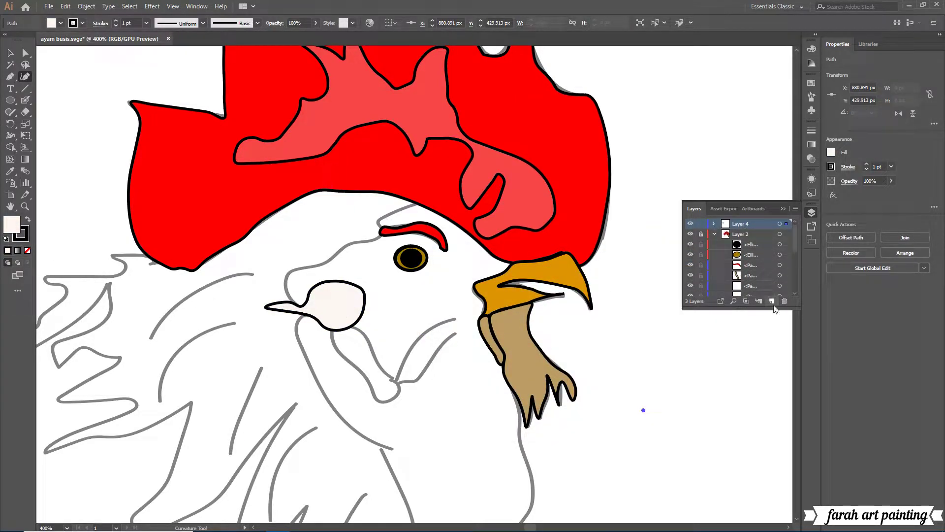
click(772, 302)
click(715, 233)
click(750, 246)
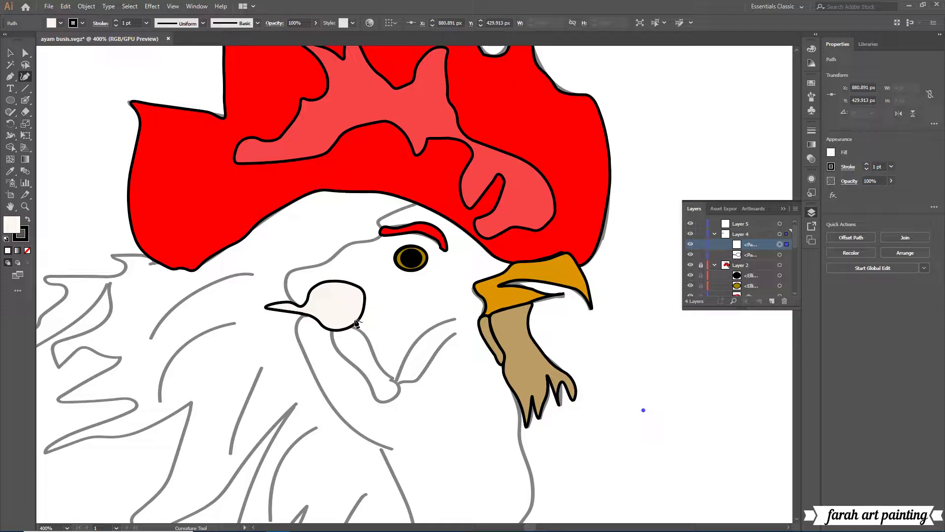
Undo the stray curvature segment and delete the lone anchor point.
click(415, 203)
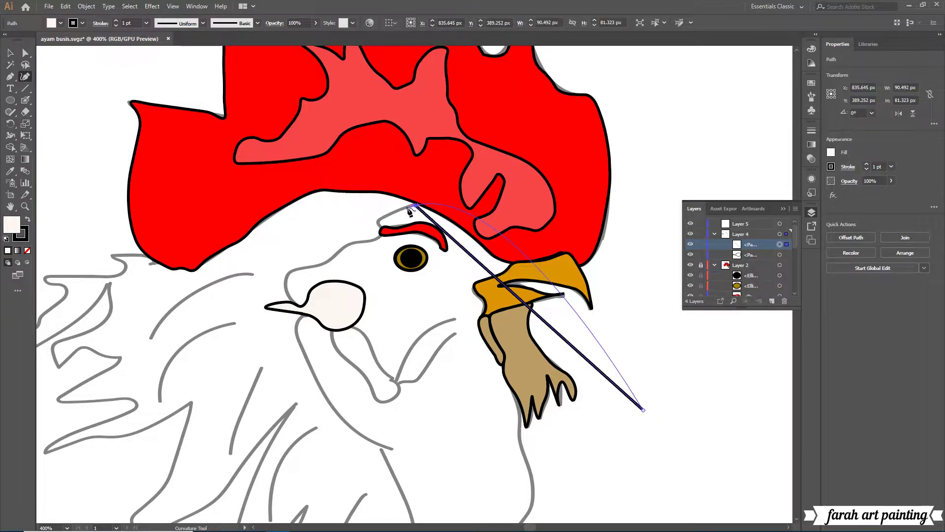
right_click(394, 212)
click(438, 220)
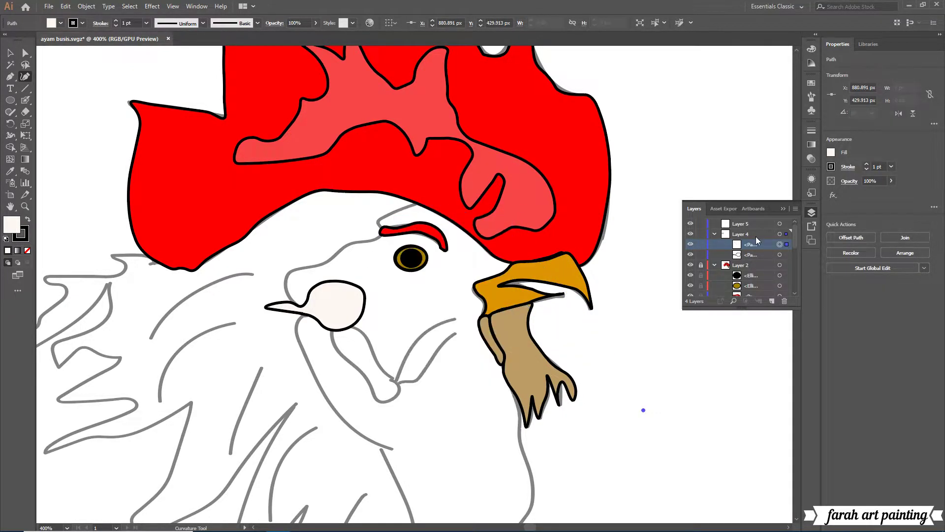
right_click(419, 203)
key(Escape)
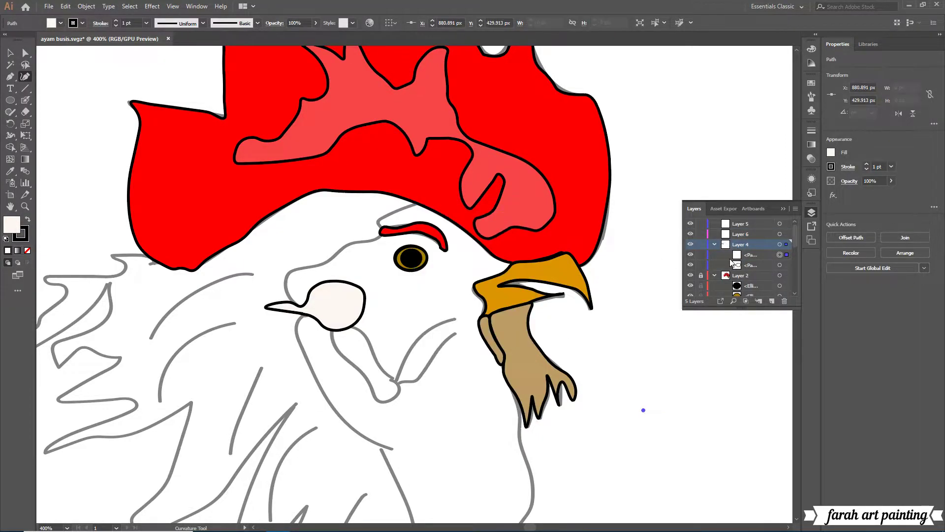
right_click(655, 199)
key(Escape)
right_click(643, 411)
key(Escape)
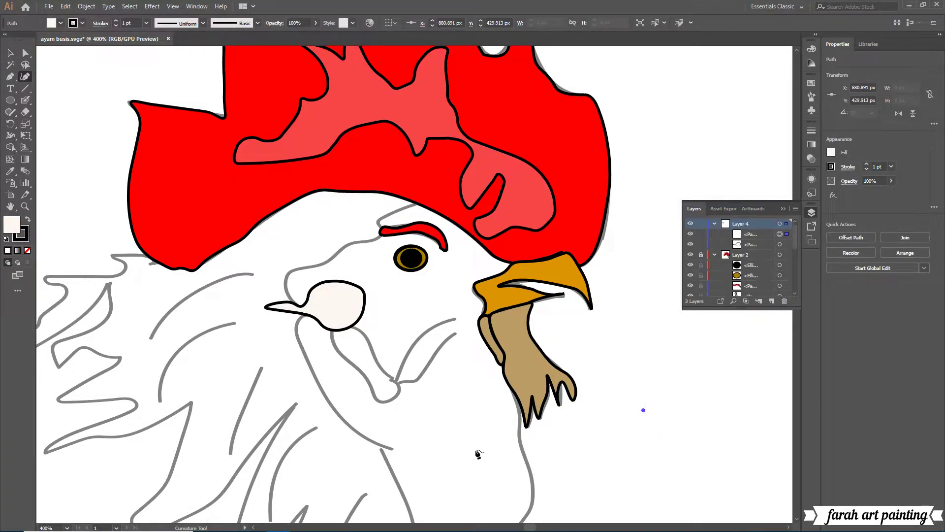
click(10, 53)
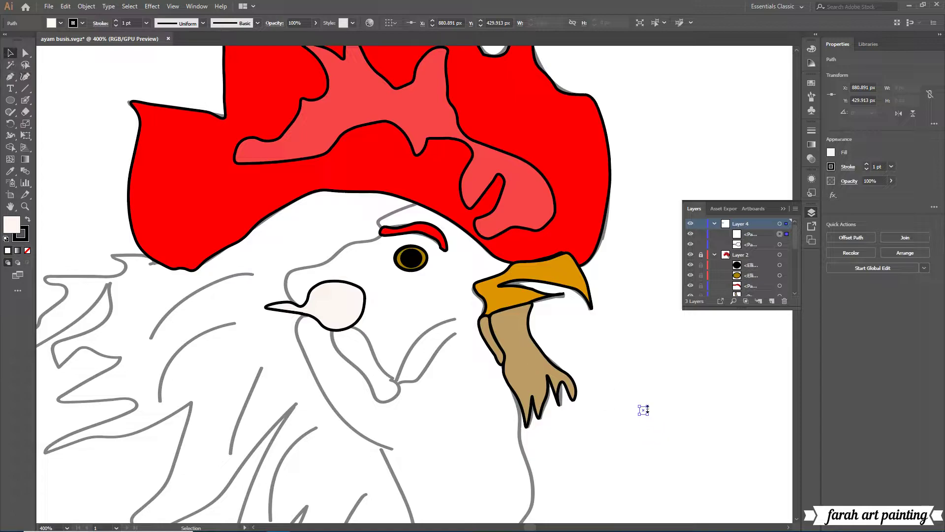
key(Delete)
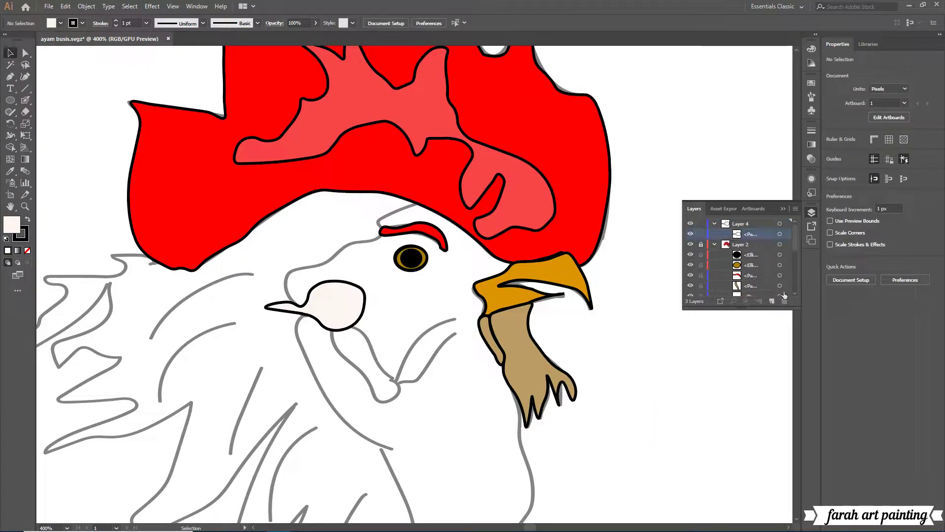
Create Layer 5 on top and lock Layer 4.
click(771, 301)
click(701, 234)
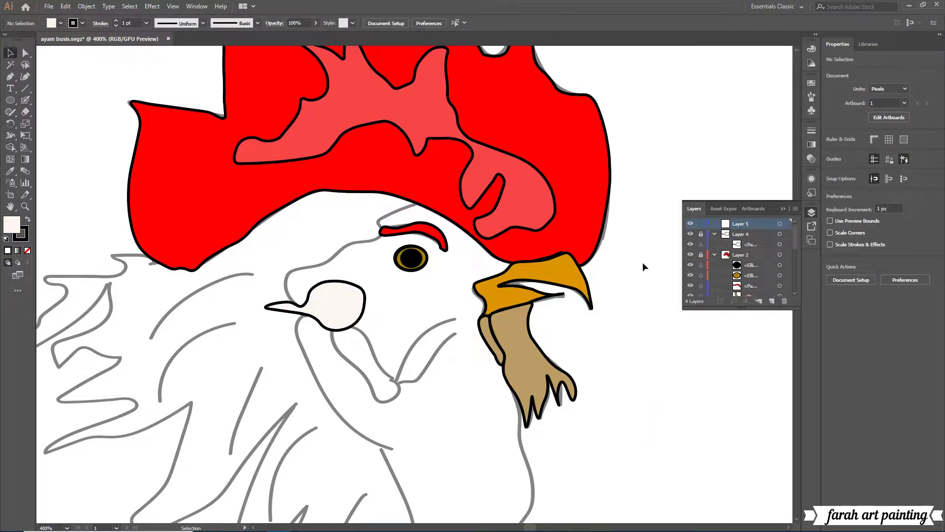
click(25, 76)
Trace the outline from above the brow along the head top and around the cheek.
click(418, 204)
click(388, 212)
click(381, 230)
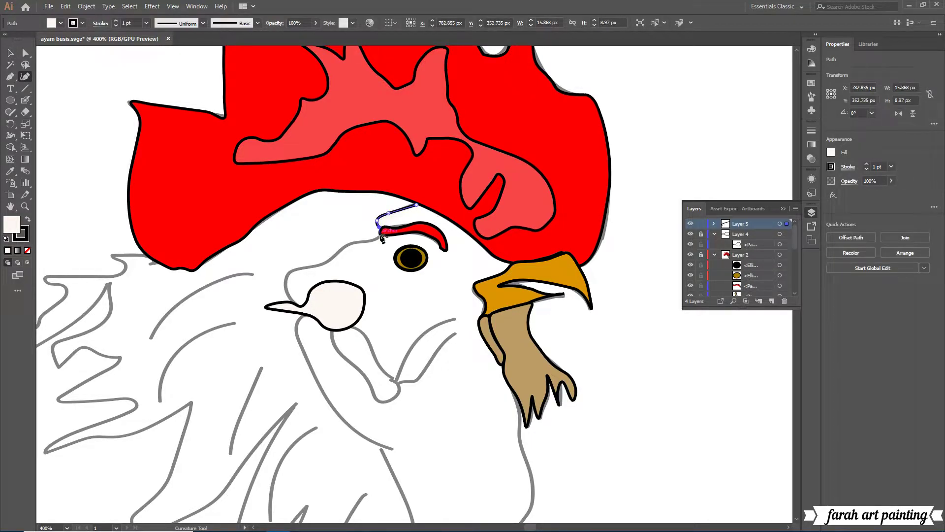
click(362, 240)
click(337, 255)
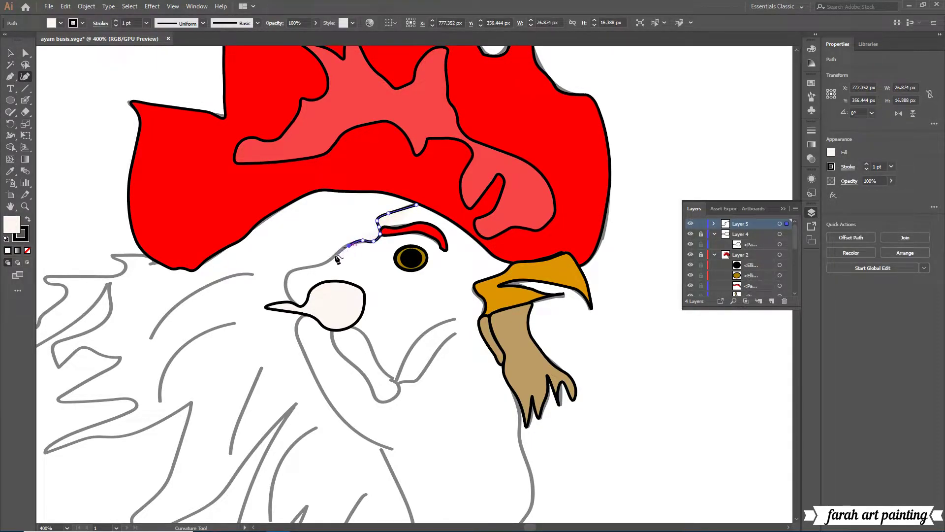
click(297, 270)
click(284, 291)
click(302, 305)
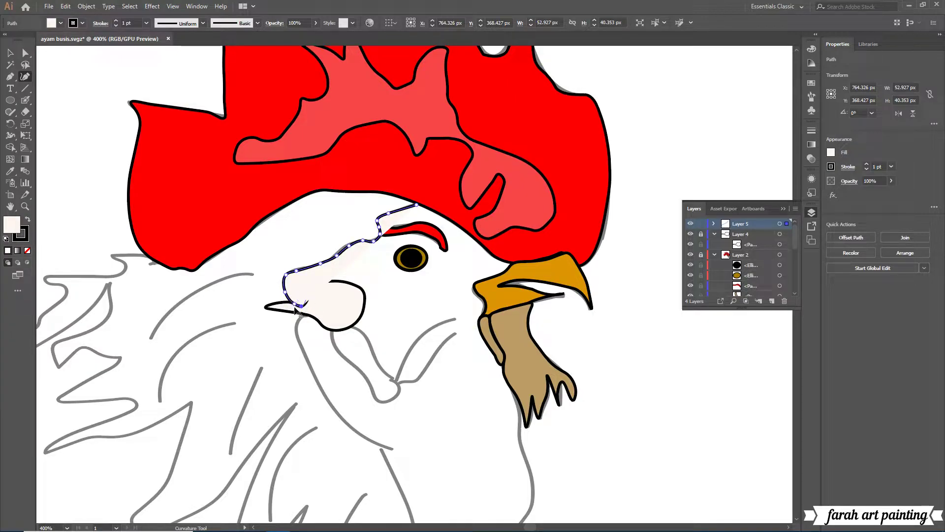
right_click(301, 363)
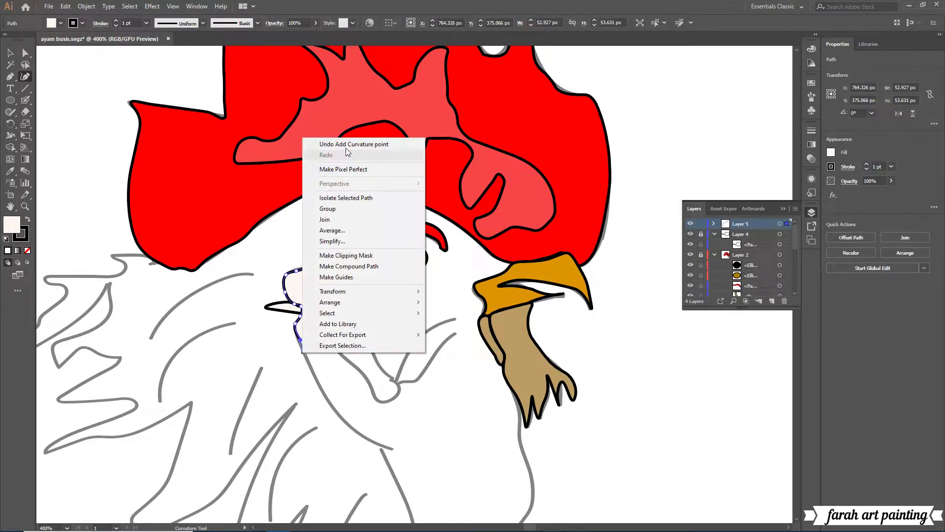
scroll(319, 375, down, 1)
click(321, 378)
click(335, 402)
click(380, 431)
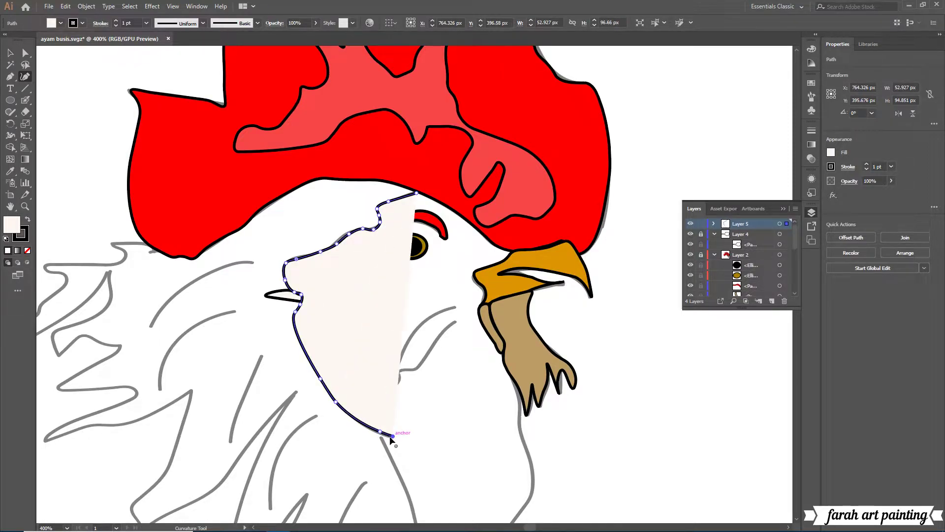
scroll(392, 437, down, 3)
right_click(382, 185)
click(433, 191)
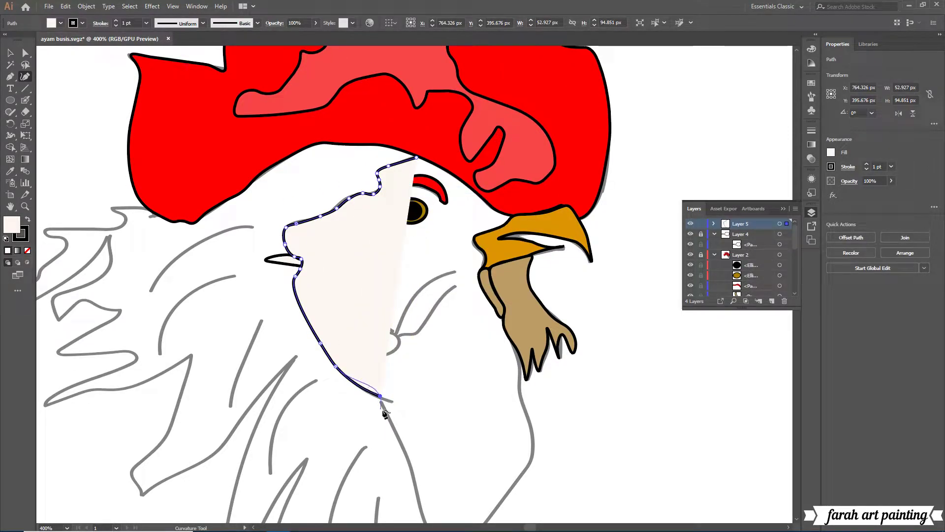
Continue the outline down the neck and around its bottom point.
click(387, 410)
scroll(387, 410, down, 4)
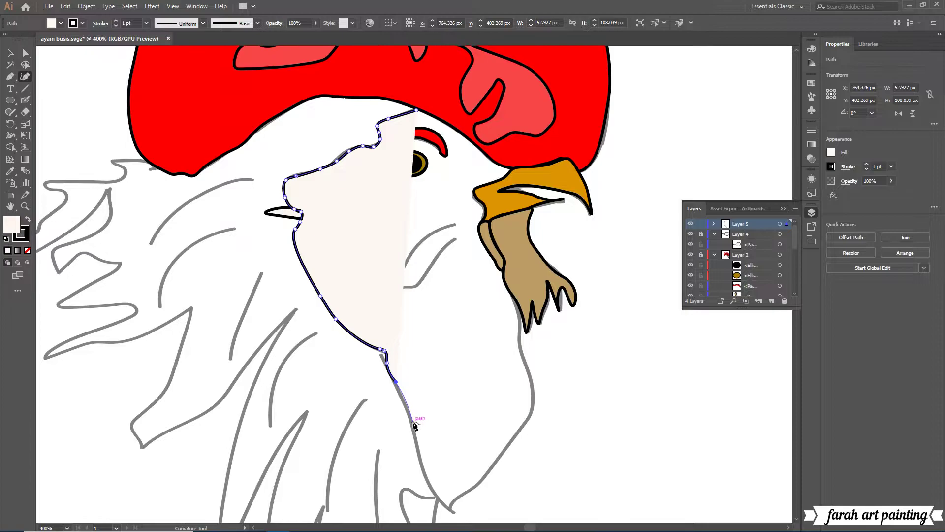
click(394, 382)
click(410, 422)
click(414, 442)
click(424, 467)
scroll(443, 463, down, 5)
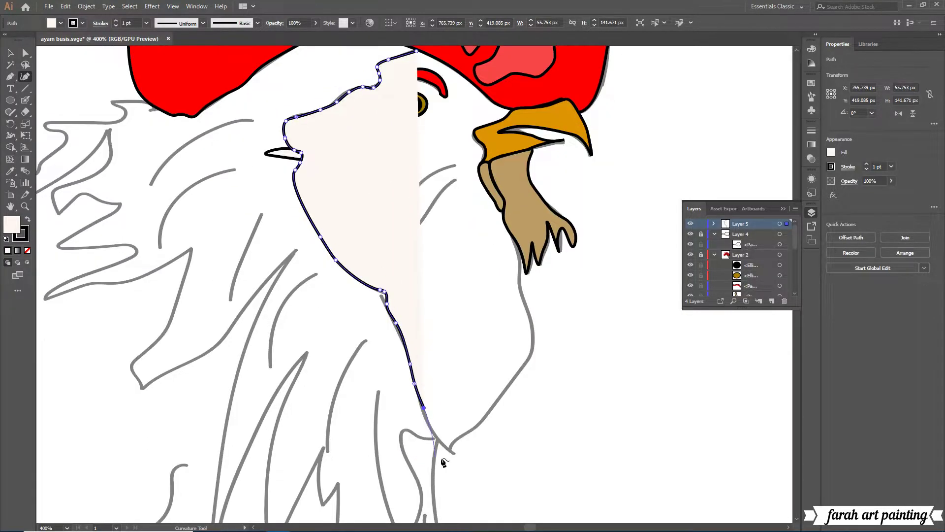
click(434, 431)
click(440, 439)
click(460, 437)
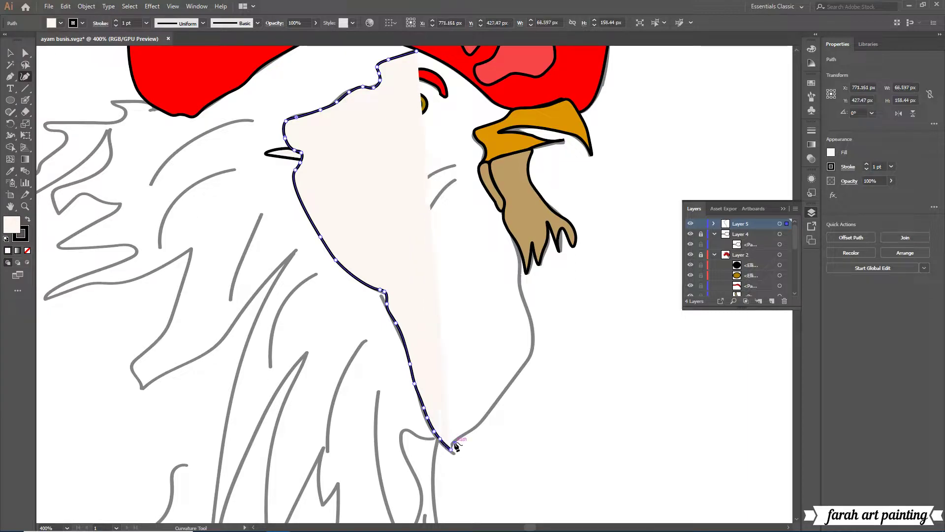
Run the outline up the neck's right edge, undoing one misplaced point.
click(479, 421)
click(495, 402)
click(512, 379)
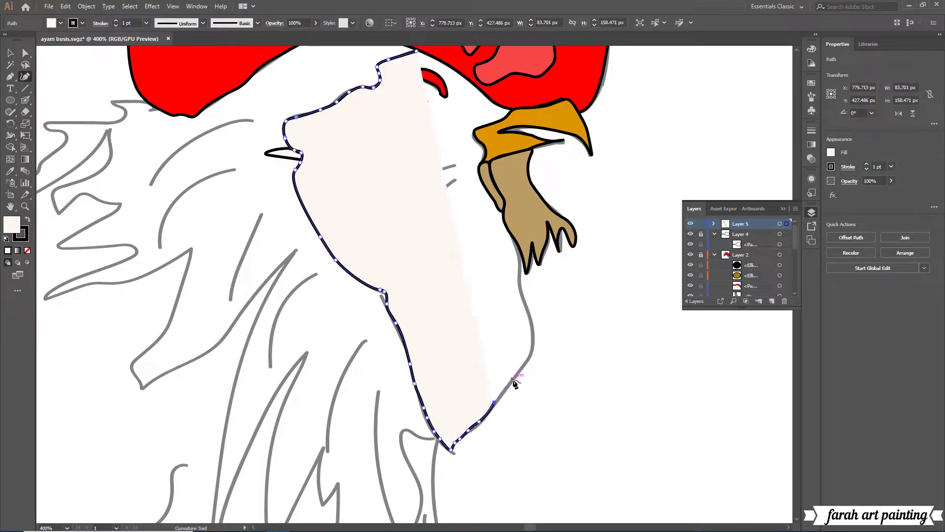
click(531, 355)
click(531, 344)
click(532, 325)
right_click(499, 130)
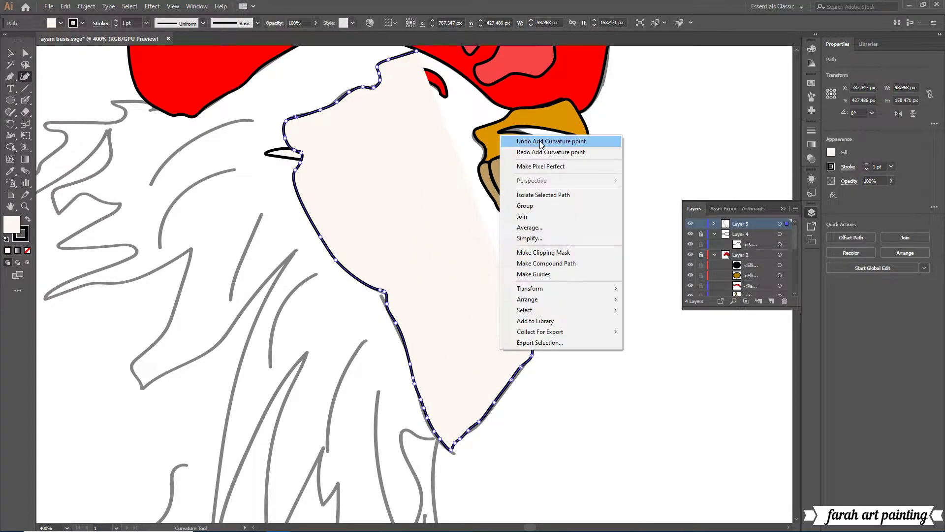
click(522, 136)
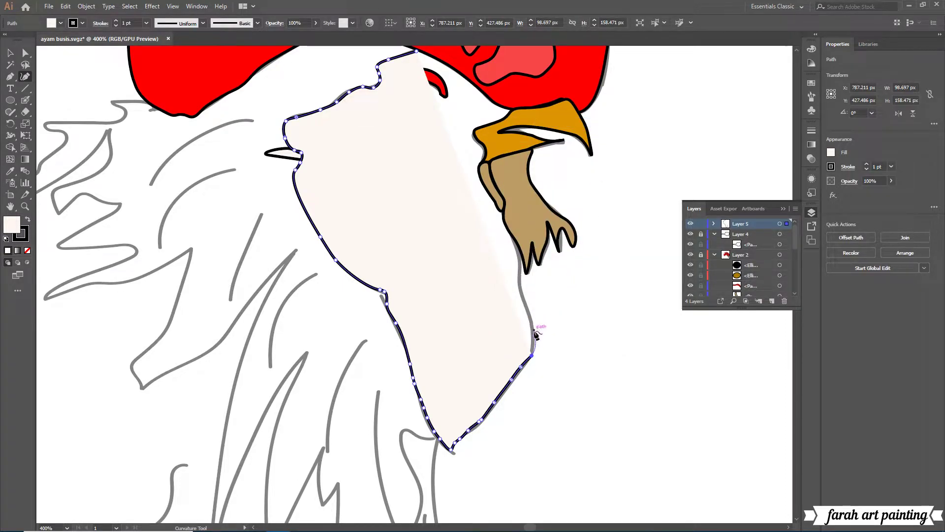
Trace up beside the wattle to the beak and close the outline at its start.
click(534, 323)
click(527, 303)
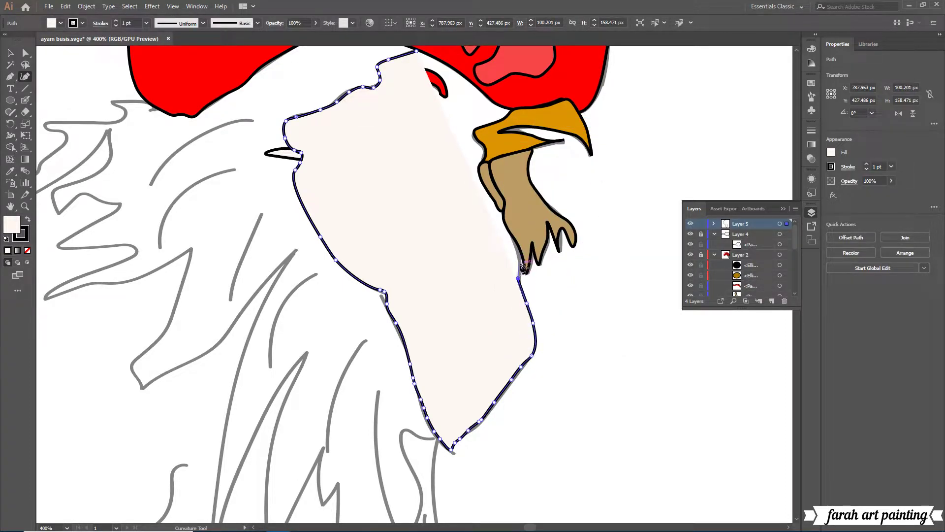
click(520, 266)
click(509, 226)
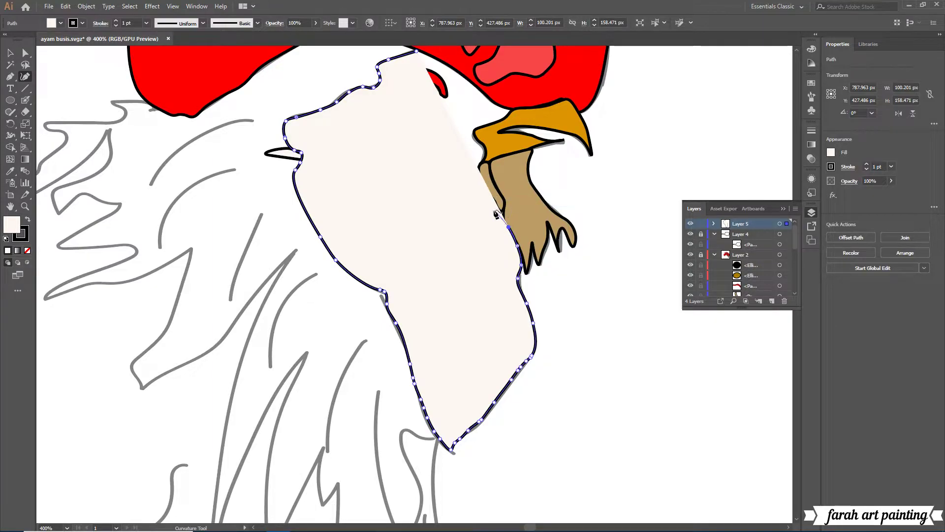
click(483, 183)
scroll(484, 155, up, 2)
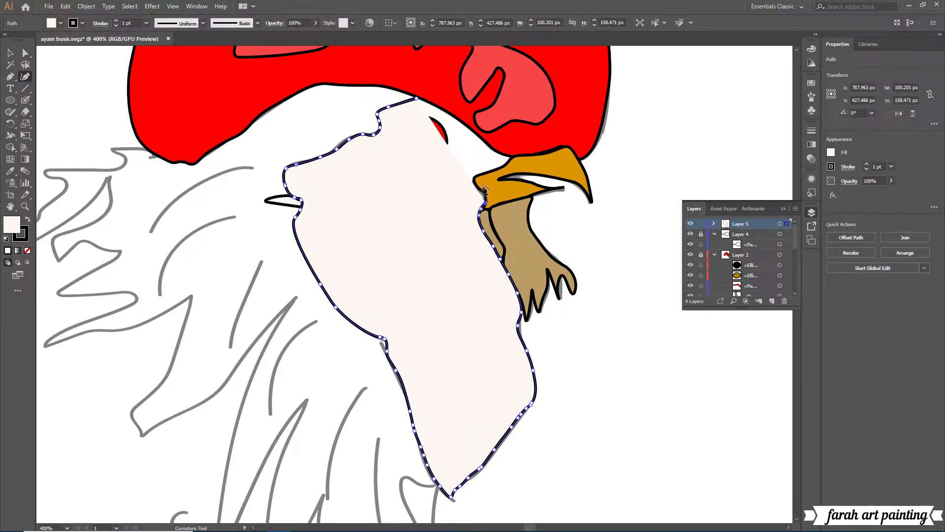
click(486, 172)
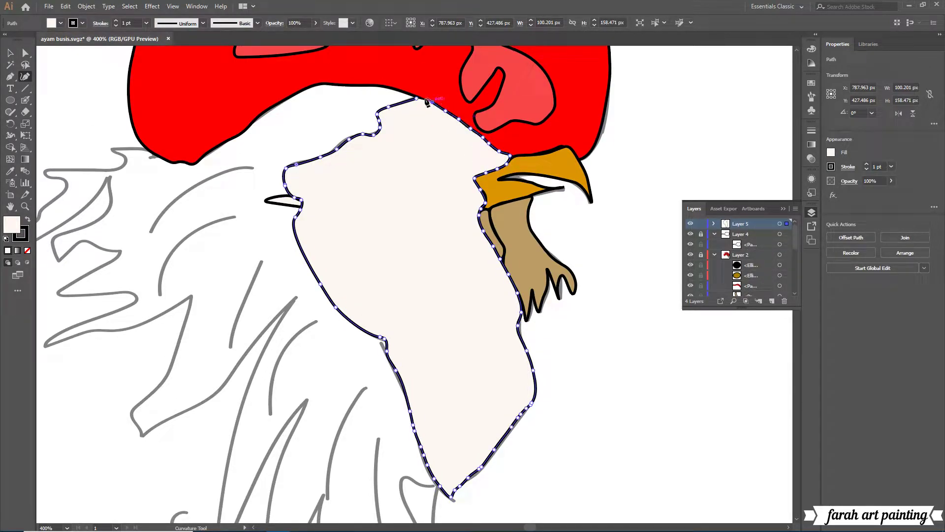
click(426, 100)
Fill the head-and-neck shape red (#FF0000).
double_click(11, 233)
text(ff0000)
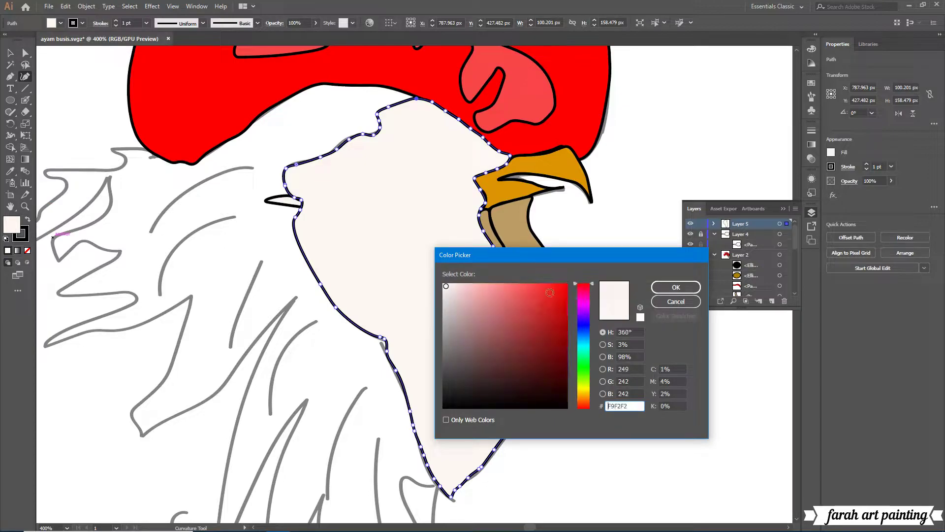
click(674, 291)
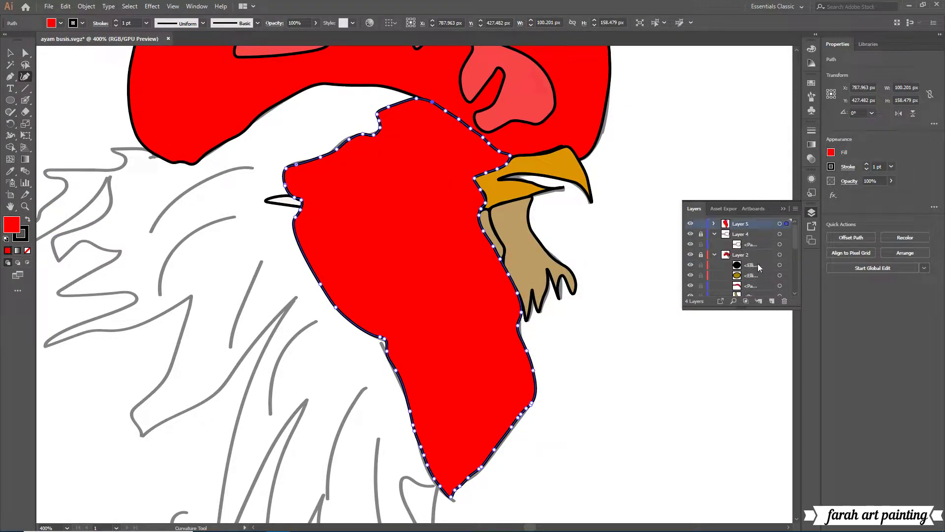
Unlock Layer 2 and move the red shape below the eye, cheek and brow in Layers.
click(713, 224)
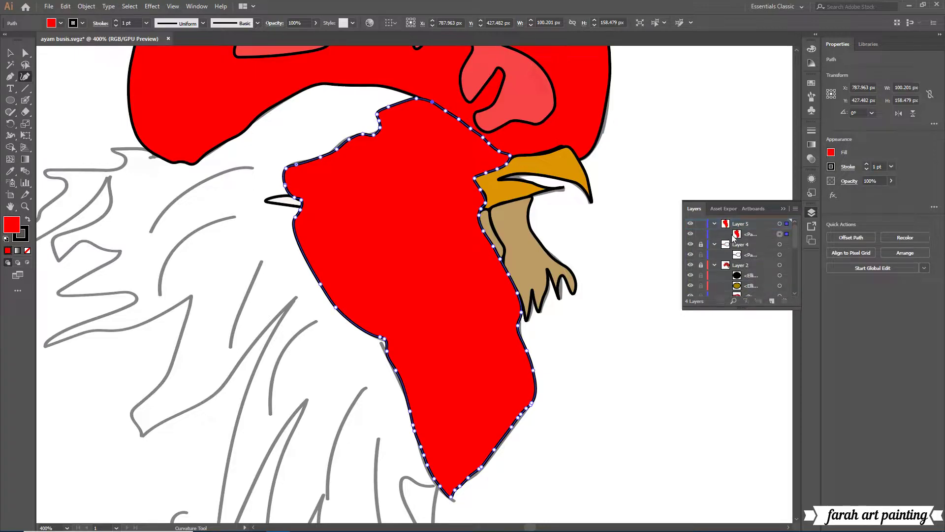
click(728, 245)
click(701, 265)
scroll(726, 249, down, 1)
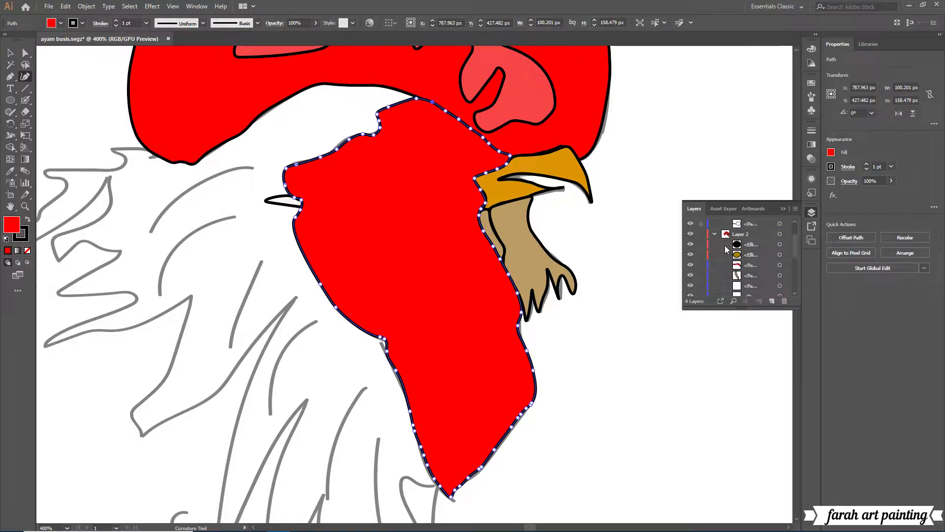
scroll(745, 281, up, 3)
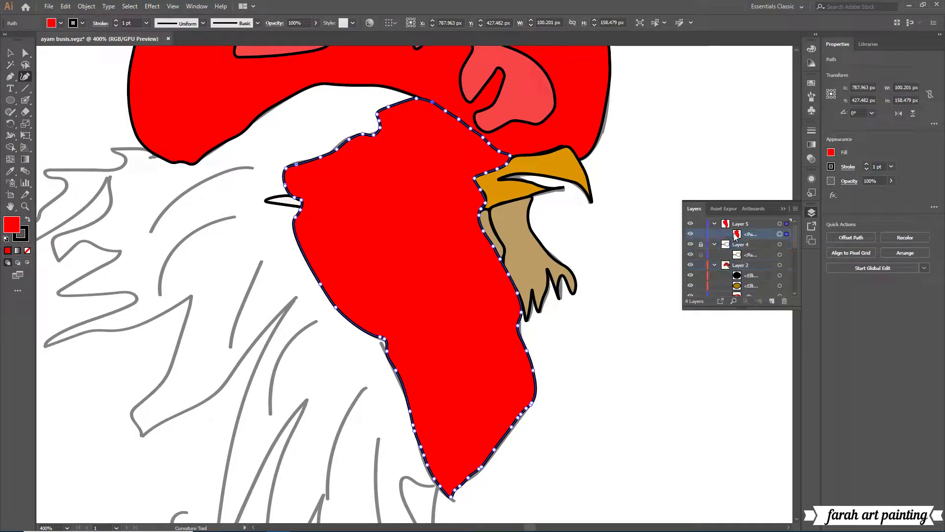
mouse_move(737, 265)
mouse_down()
mouse_move(763, 251)
mouse_move(749, 261)
mouse_move(758, 291)
mouse_up()
scroll(760, 265, down, 2)
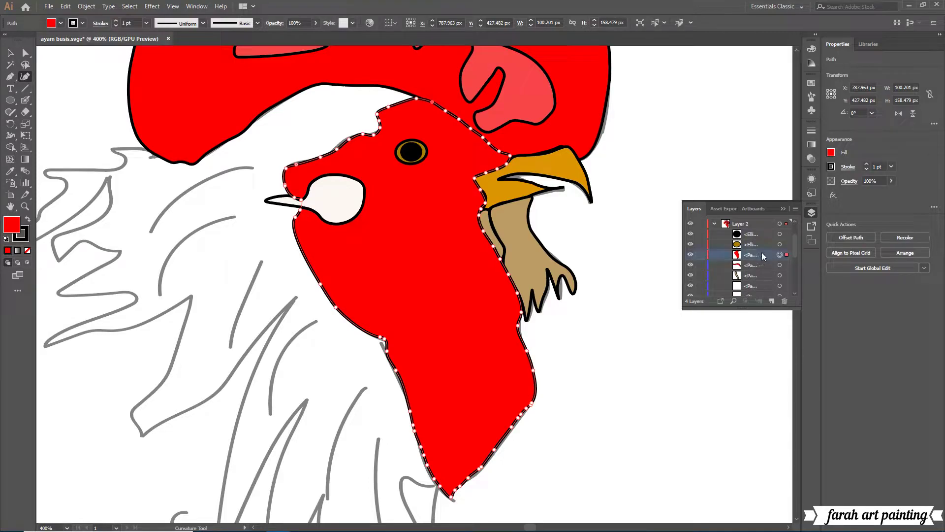
drag(763, 257, 761, 272)
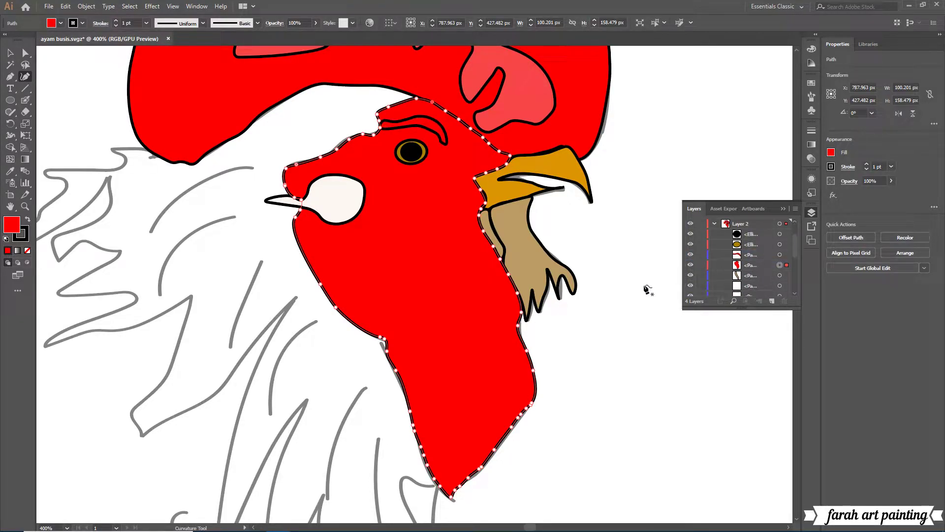
scroll(739, 251, up, 3)
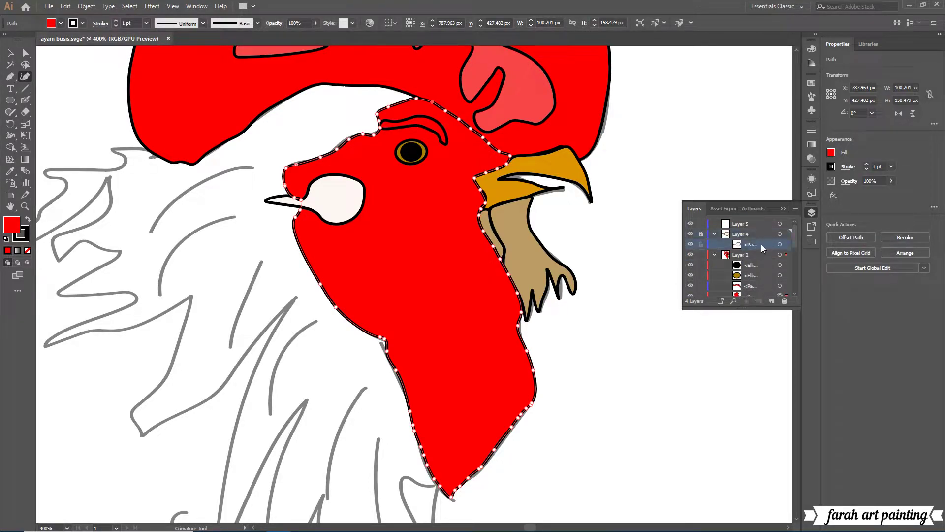
click(653, 323)
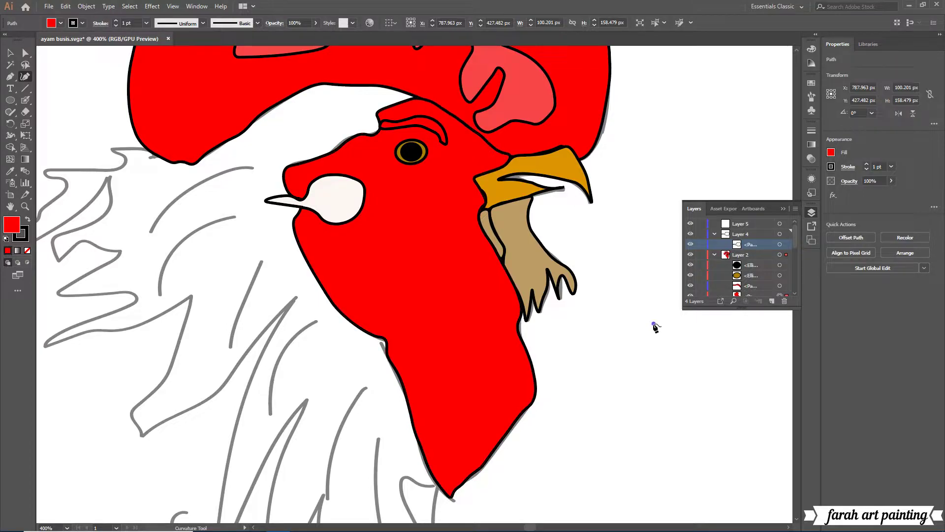
Relock Layer 4, target Layer 5, and place the first anchor at the tail-feather sketch's top.
click(701, 233)
scroll(520, 377, up, 1)
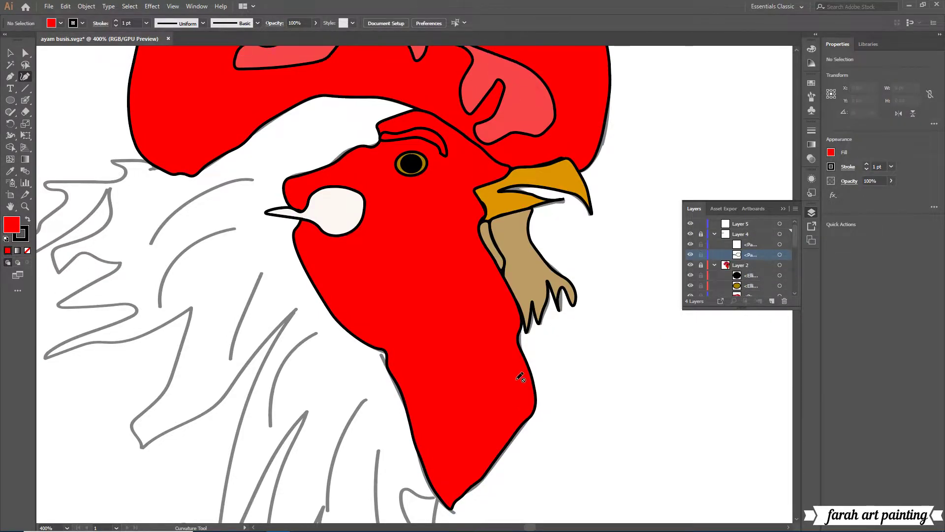
scroll(380, 353, down, 5)
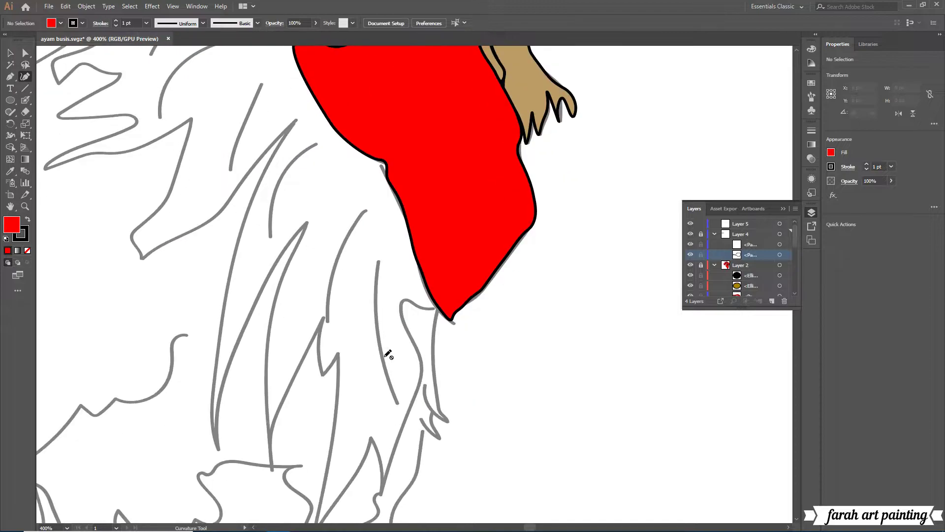
scroll(379, 353, down, 1)
scroll(227, 257, up, 2)
scroll(231, 253, up, 3)
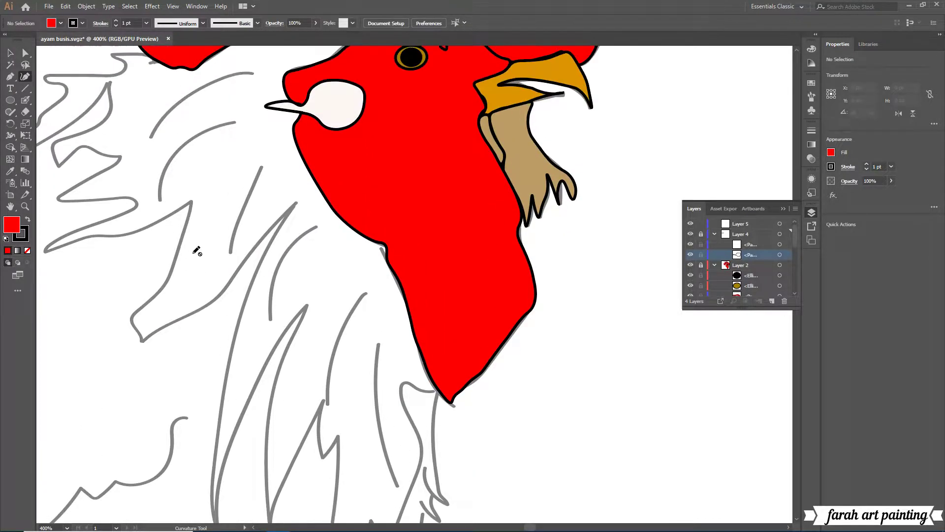
scroll(201, 249, up, 3)
scroll(196, 378, left, 2)
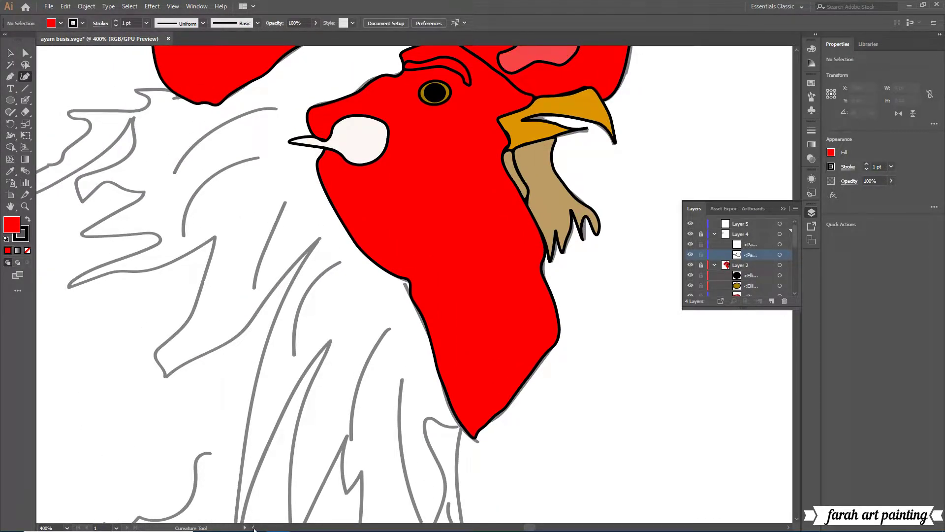
scroll(254, 529, left, 8)
scroll(253, 528, down, 2)
click(734, 225)
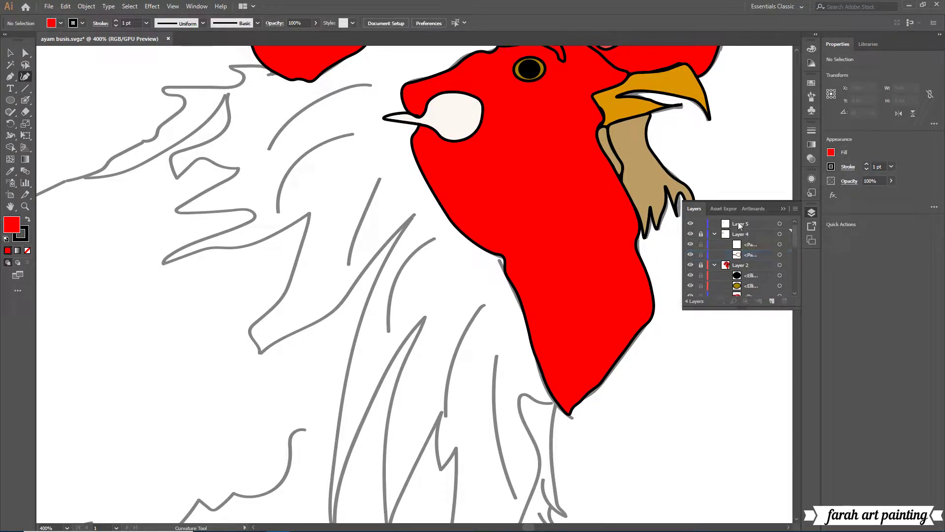
click(268, 69)
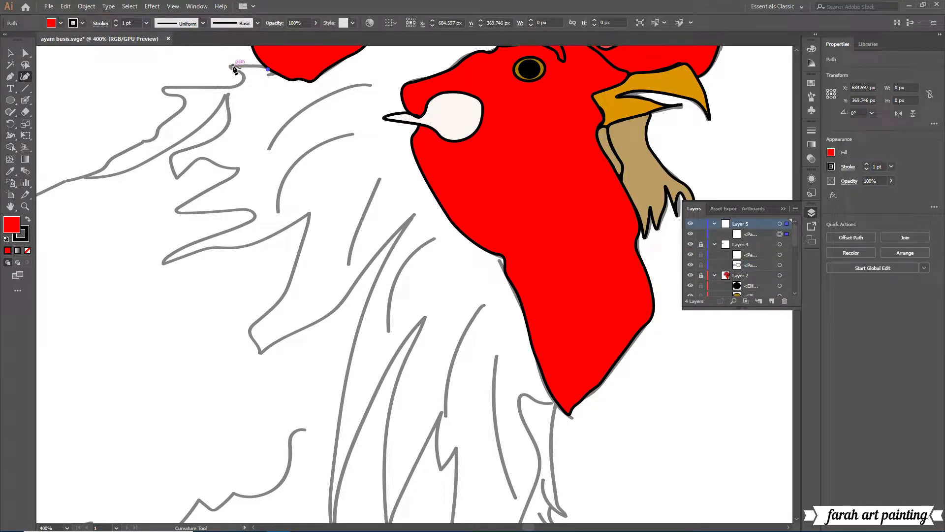
Add the second anchor and give the new shape a dark 331111 fill.
click(242, 77)
double_click(12, 225)
text(331111)
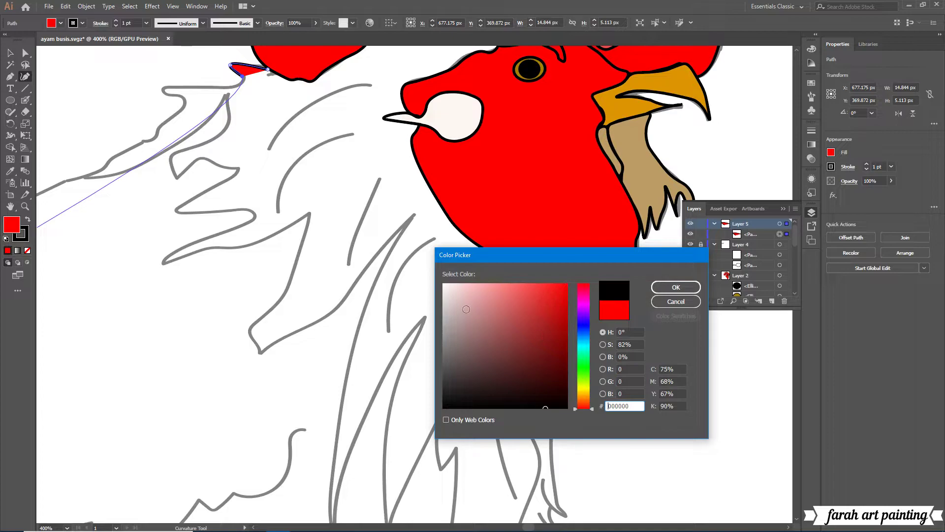
key(Return)
Trace the first feather's upper edge down-left, then back along its lower edge.
click(215, 88)
click(190, 86)
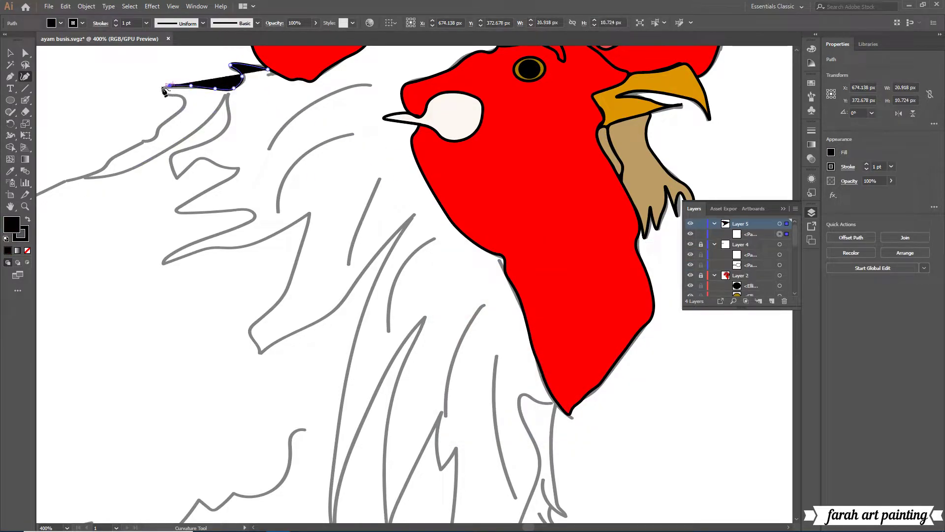
click(182, 95)
click(173, 114)
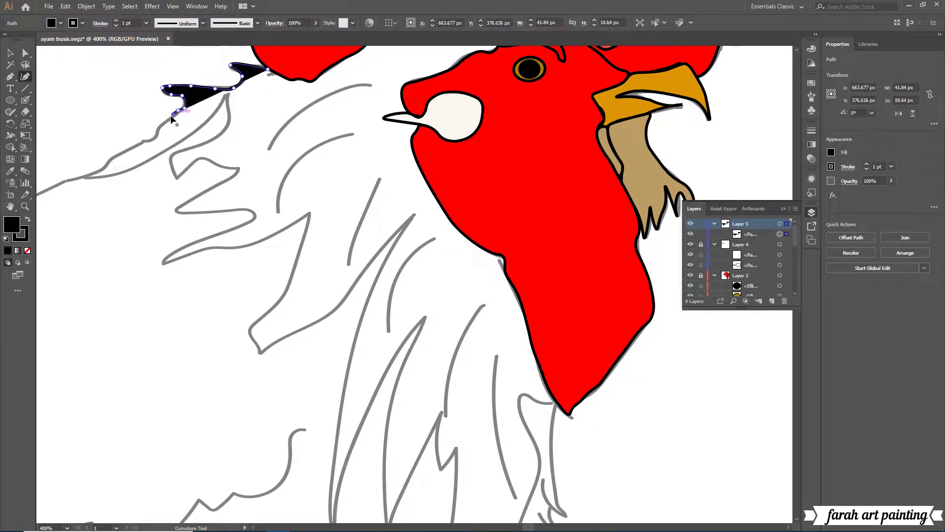
click(158, 134)
click(122, 152)
click(101, 168)
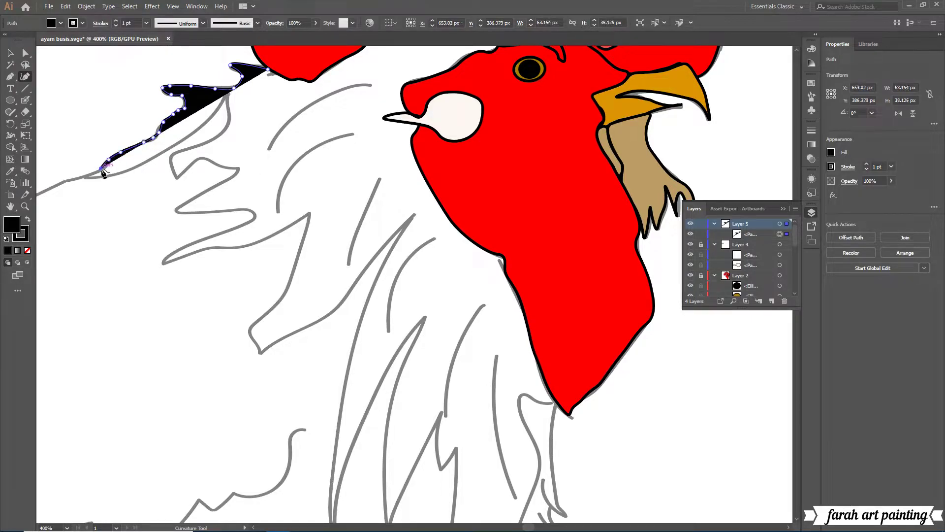
click(92, 178)
click(109, 176)
click(139, 166)
click(153, 160)
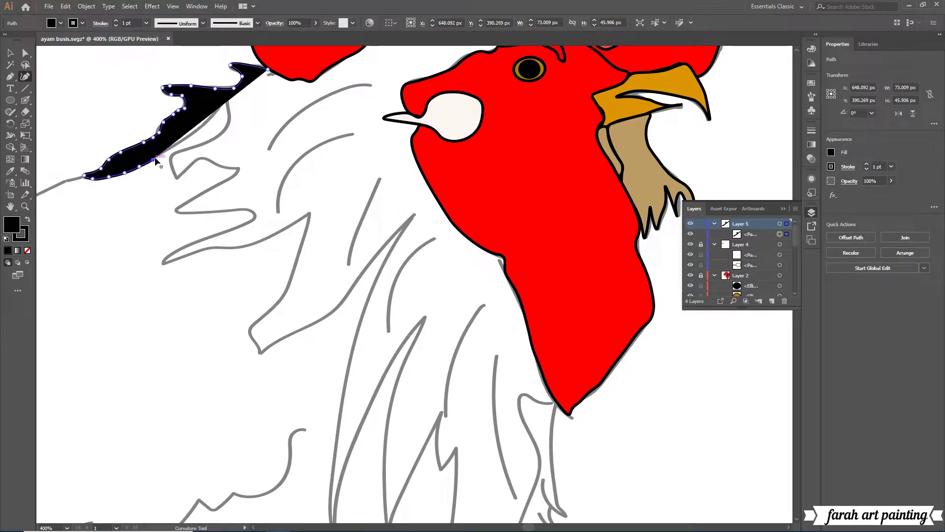
Trace up to the next feather, down a narrow spike, and the second lower spike.
click(196, 129)
click(209, 120)
click(228, 95)
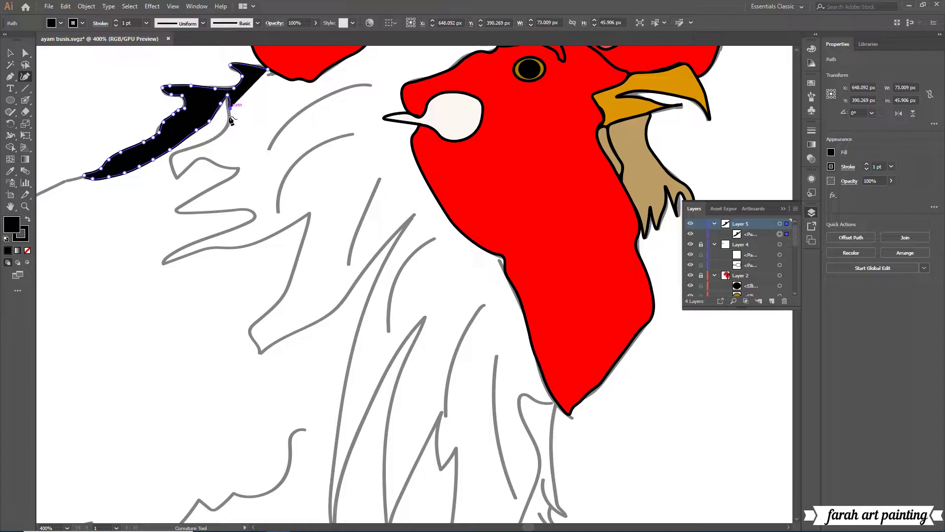
click(230, 118)
click(193, 148)
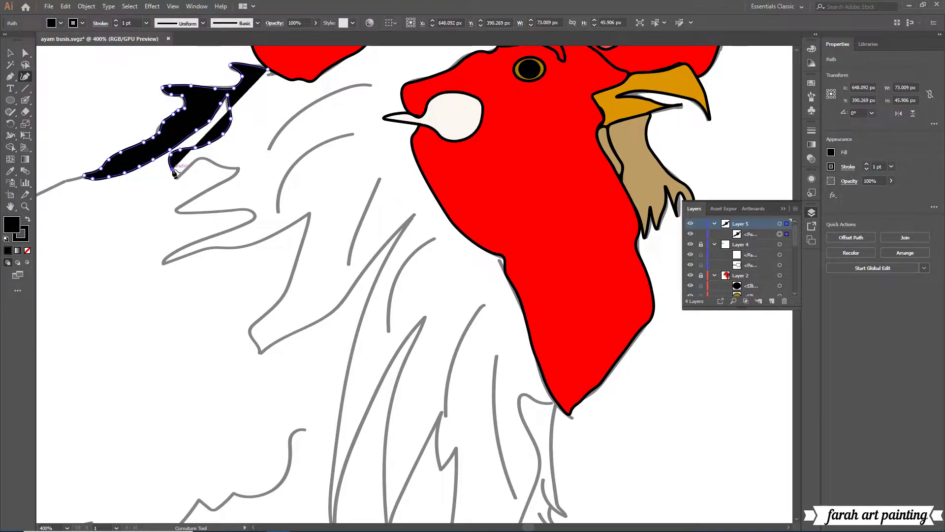
click(177, 176)
click(198, 160)
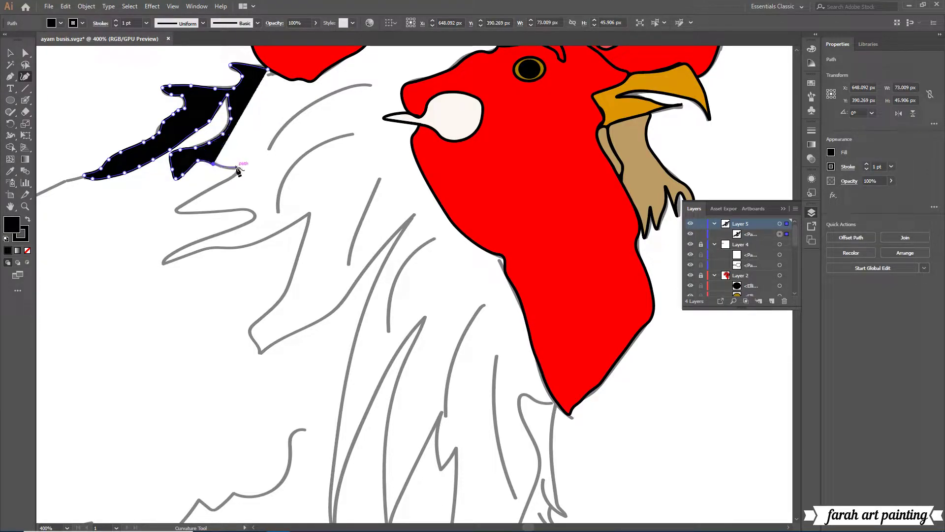
click(237, 167)
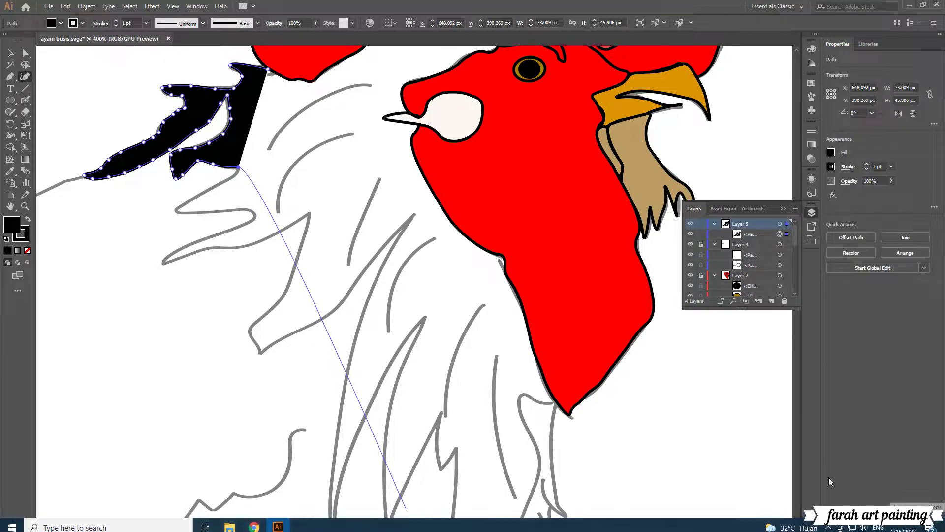
Trace along the bottom edge and around the lower-right tip to the lower-left feather tip.
click(217, 186)
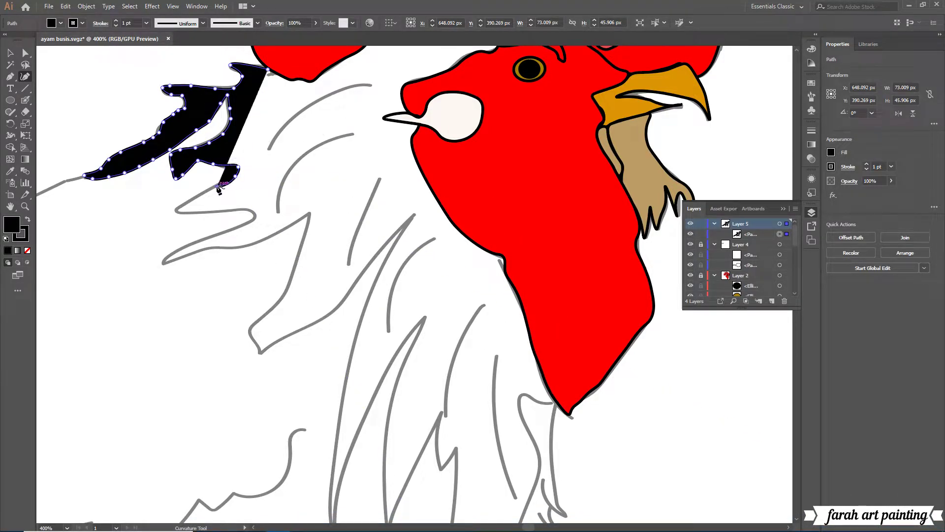
click(187, 203)
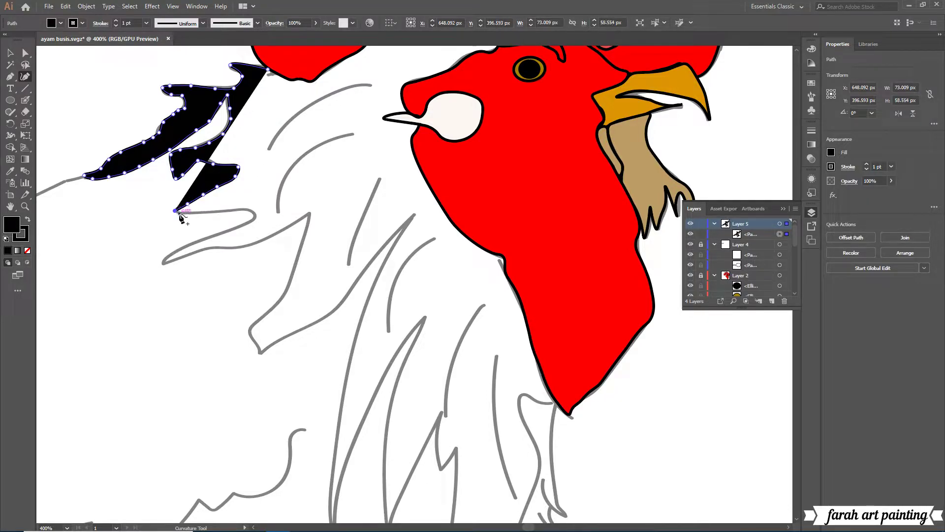
click(215, 213)
click(252, 215)
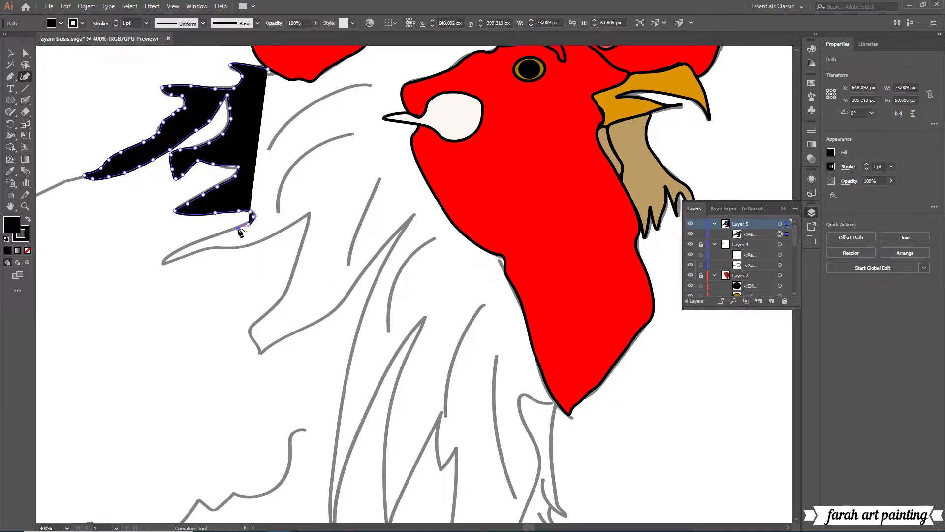
click(204, 240)
click(176, 253)
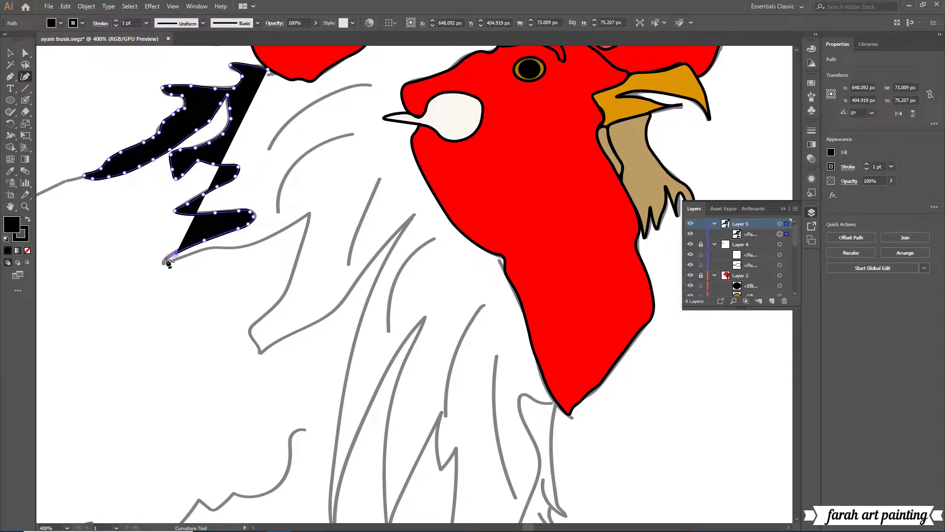
click(163, 263)
right_click(173, 264)
key(Escape)
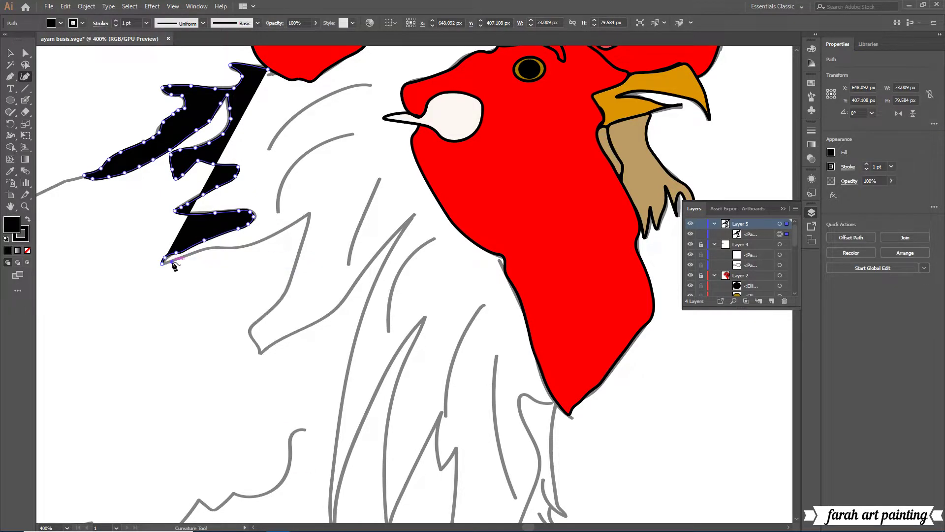
Trace the bottom edge rightward and down the next feather's right side to its tip.
click(186, 257)
click(234, 246)
click(264, 237)
click(283, 227)
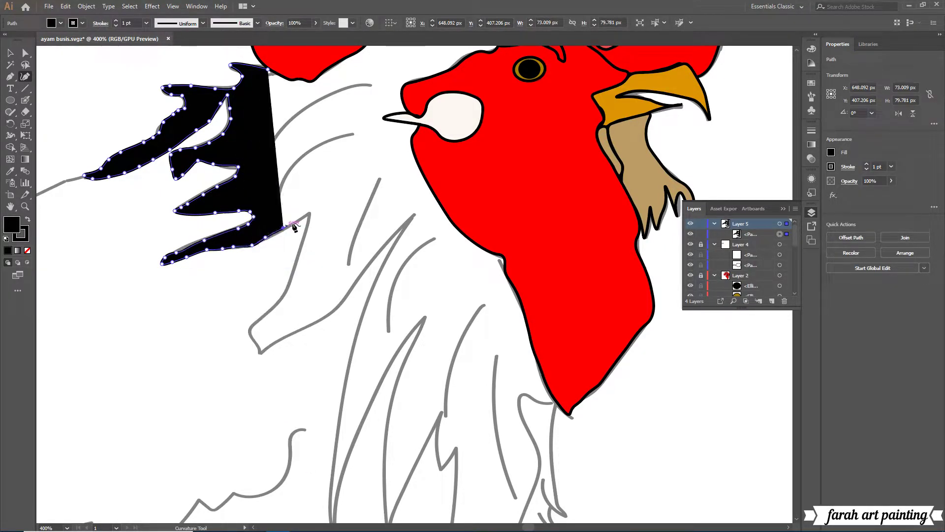
click(308, 213)
click(305, 238)
click(295, 269)
click(284, 292)
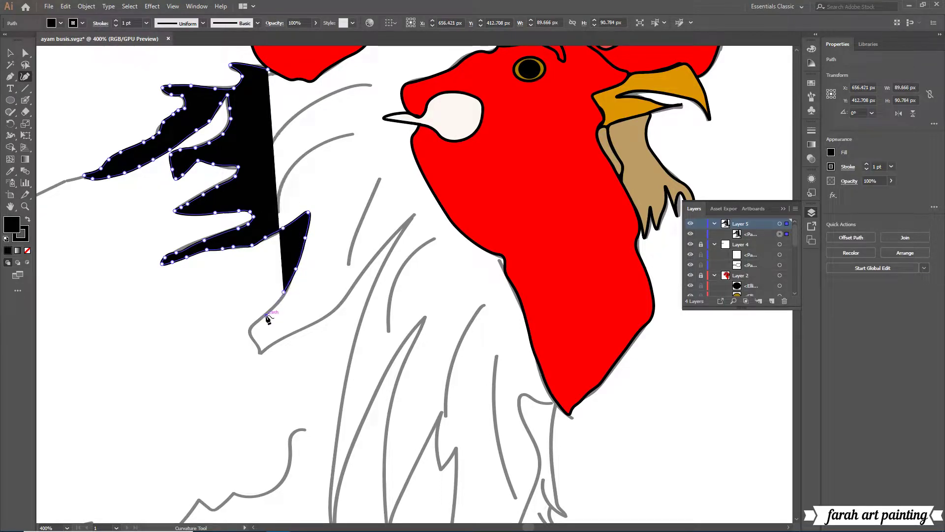
click(267, 315)
click(254, 339)
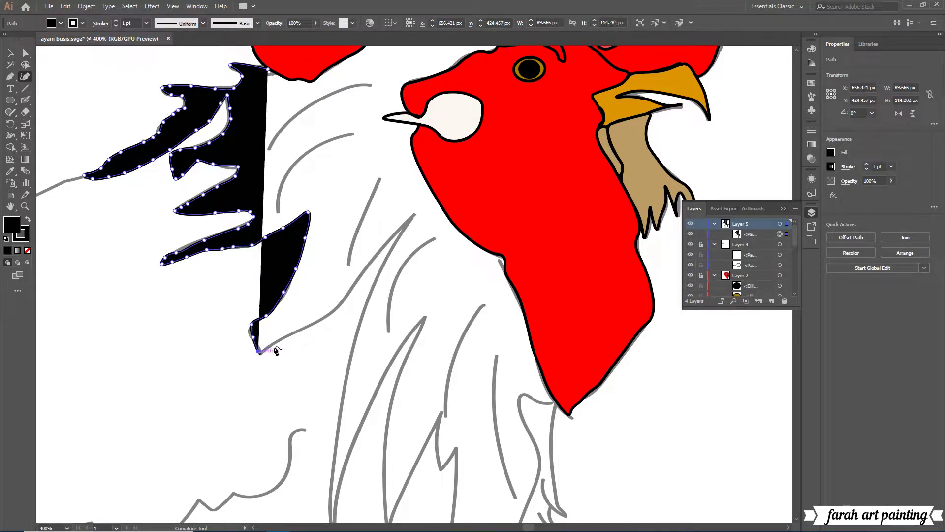
Follow the lower-right feather edge up toward the neck, then start a long spike downward.
click(277, 339)
click(290, 336)
click(316, 321)
click(339, 306)
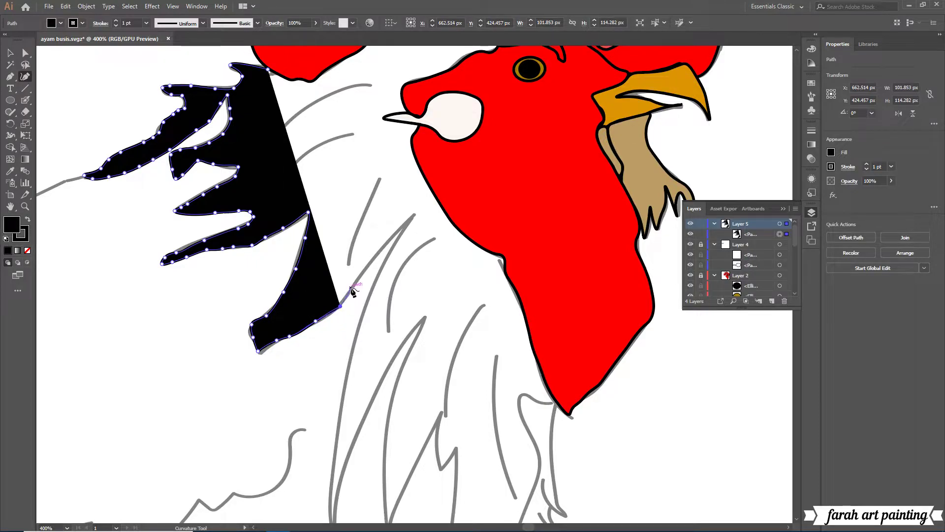
click(349, 288)
click(367, 263)
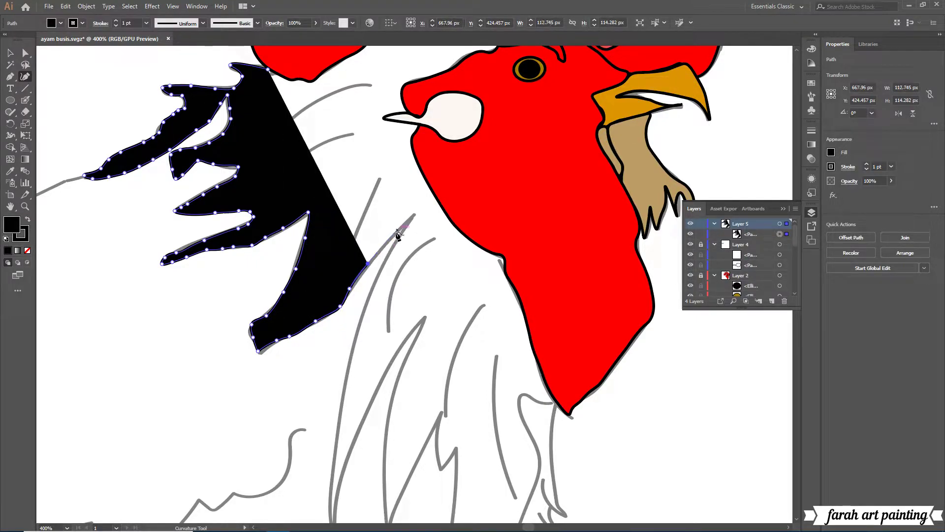
click(413, 217)
click(398, 237)
click(381, 264)
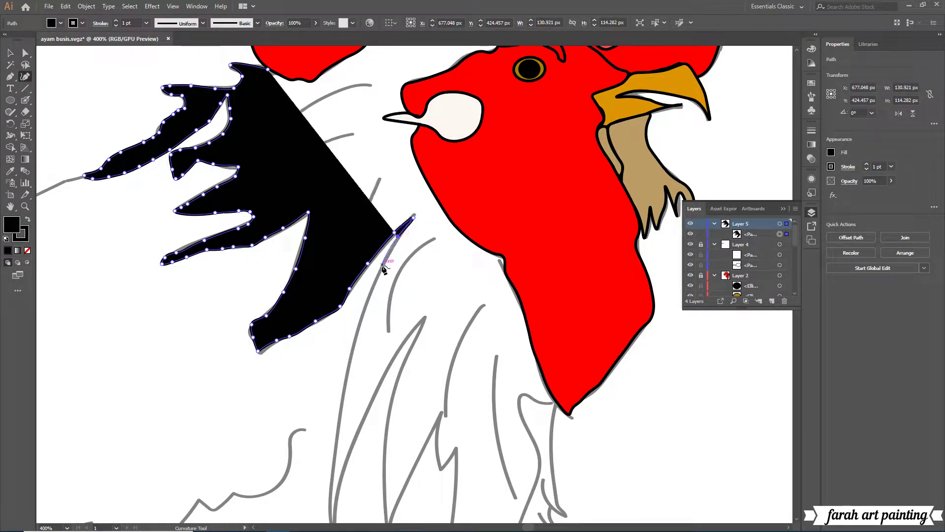
click(367, 299)
click(353, 338)
Extend the long black spike down to its bottom end.
scroll(347, 340, down, 3)
click(343, 341)
scroll(338, 373, down, 1)
click(335, 375)
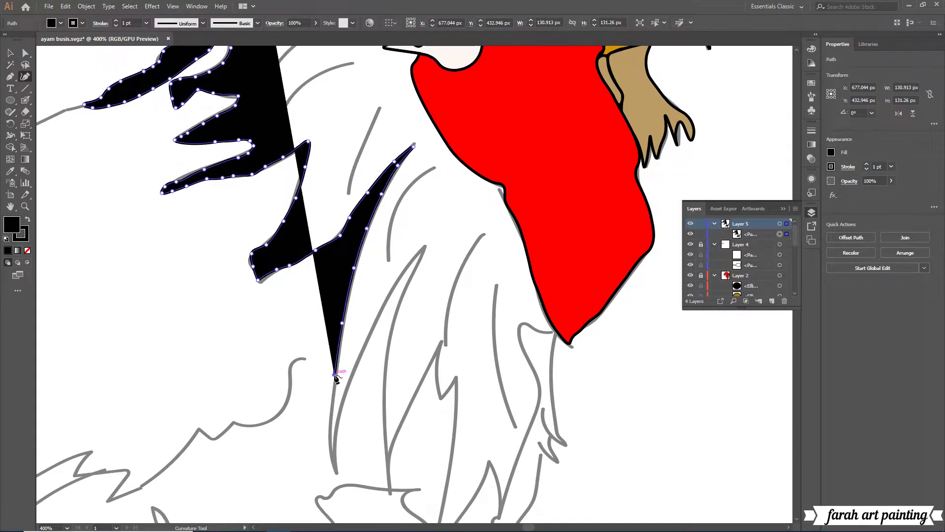
click(330, 419)
click(329, 449)
click(334, 473)
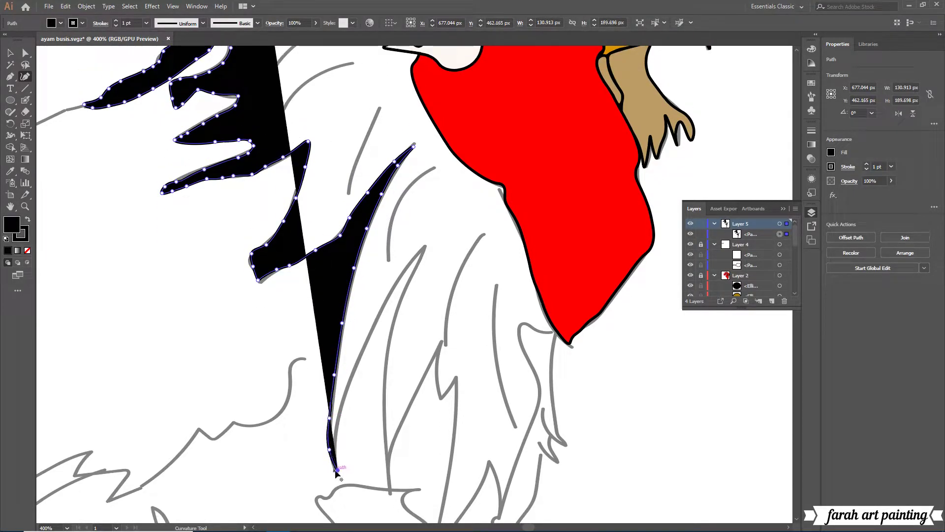
right_click(338, 470)
key(Escape)
Trace up the long spike's right edge, then down a new spike to its bottom tip.
click(336, 436)
click(346, 396)
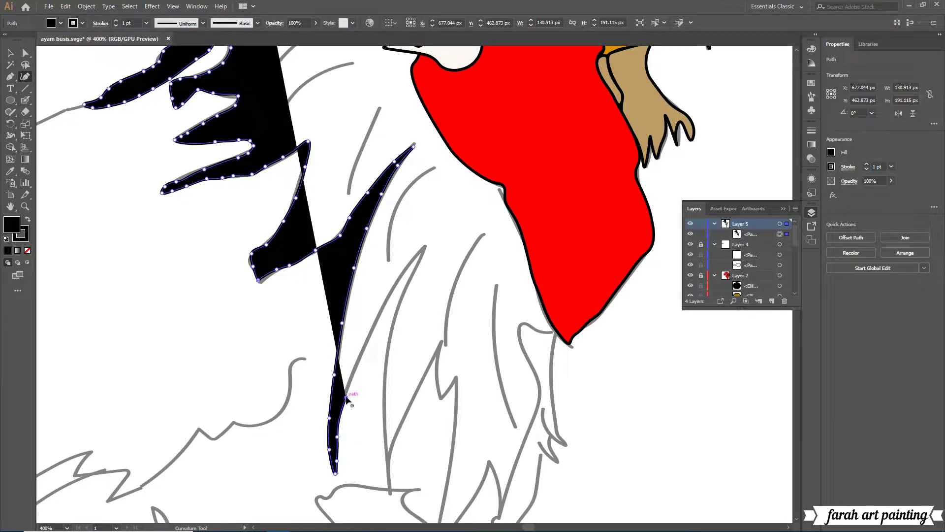
click(365, 347)
click(385, 299)
click(415, 253)
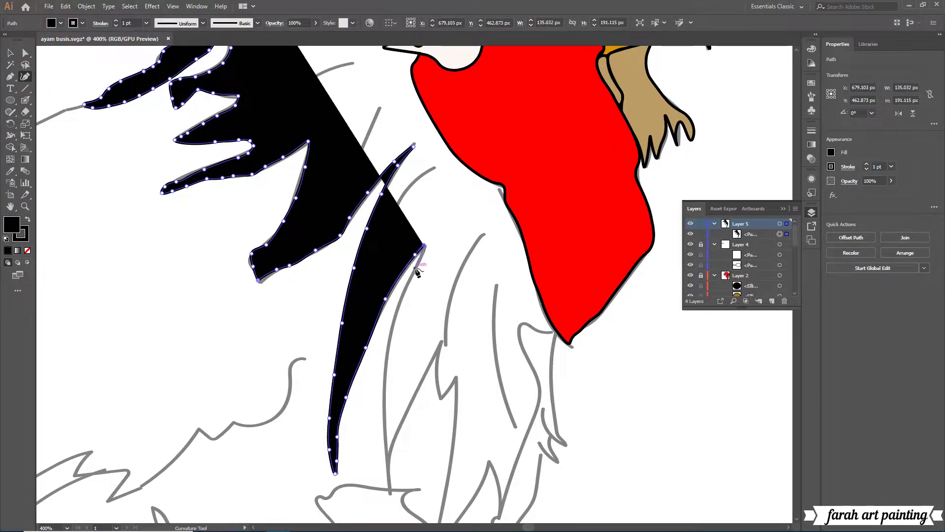
click(415, 268)
click(398, 302)
click(387, 351)
scroll(383, 377, down, 2)
click(383, 386)
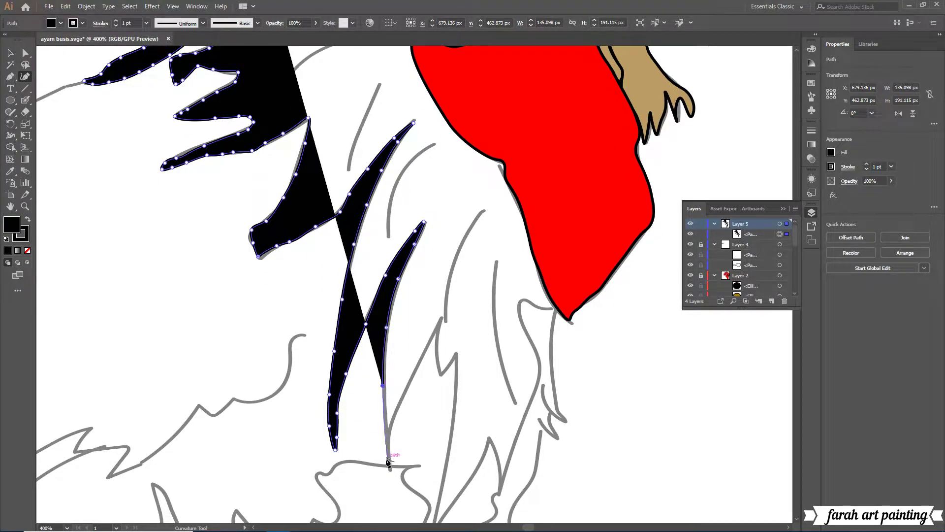
click(390, 471)
Trace up the new spike's right edge and down the following spike to its bottom point.
click(397, 404)
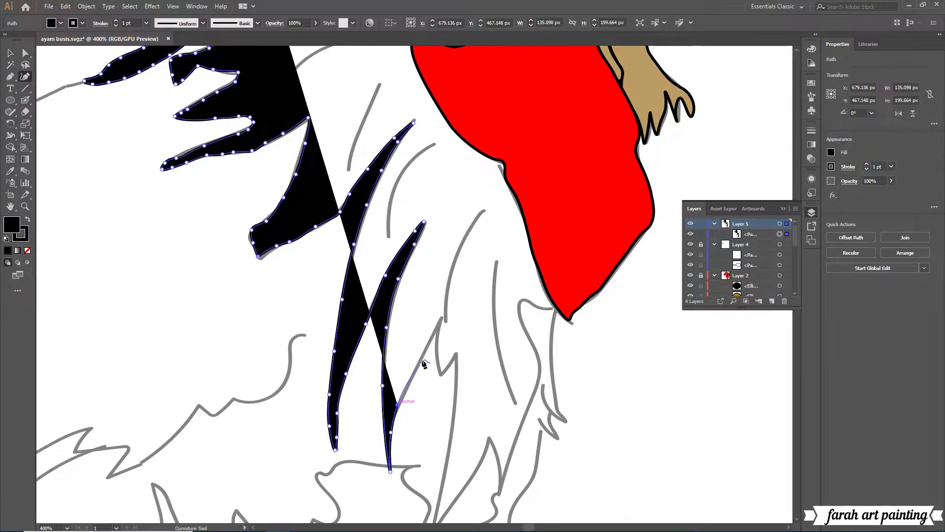
click(427, 350)
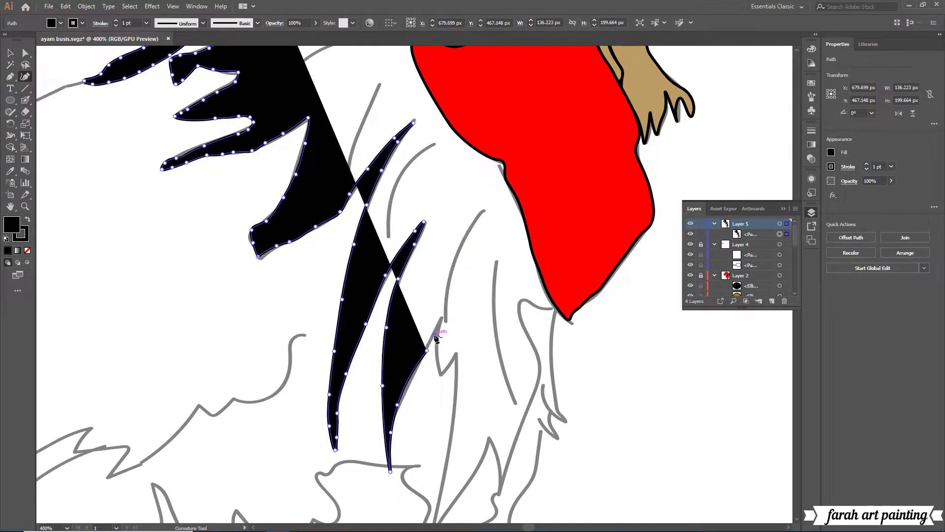
click(434, 336)
click(440, 375)
click(458, 353)
click(457, 389)
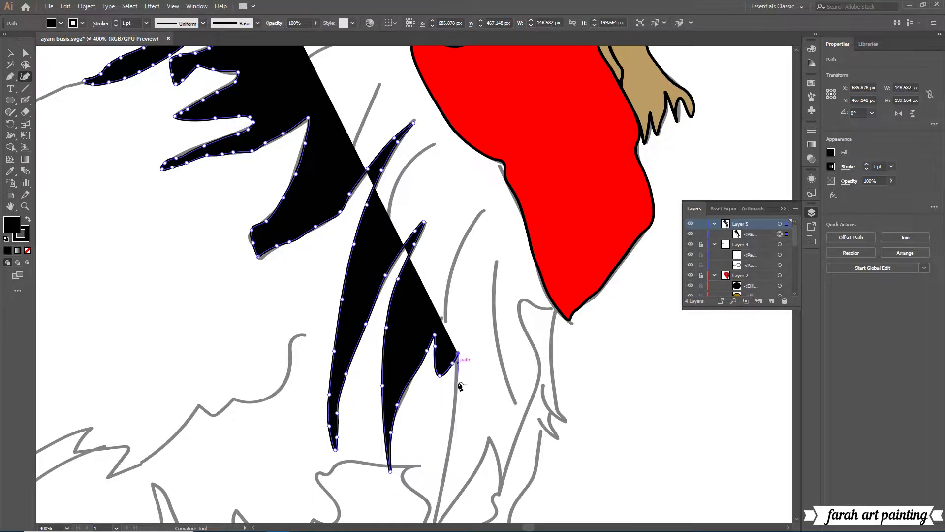
scroll(459, 464, down, 3)
scroll(459, 394, up, 1)
click(450, 390)
click(444, 426)
click(436, 458)
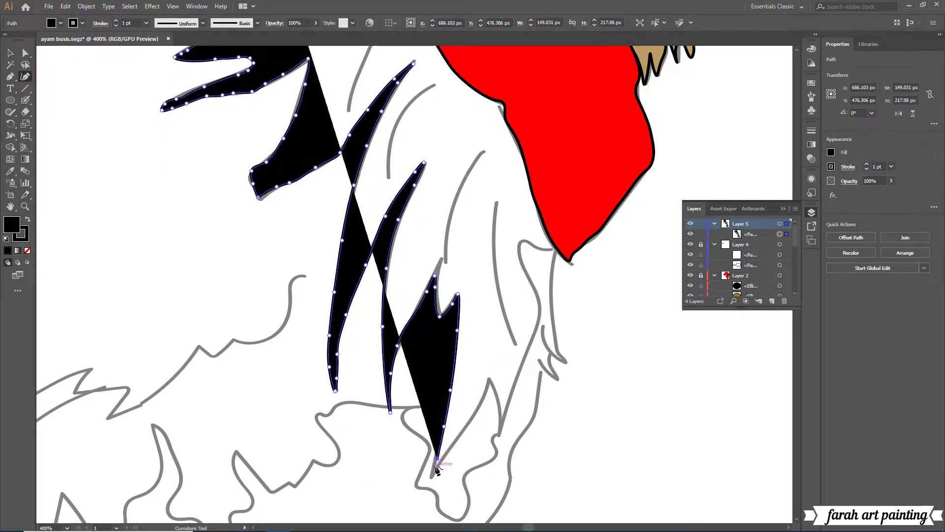
click(432, 478)
Trace up the next feather spikes, marking each spike's tip.
click(459, 437)
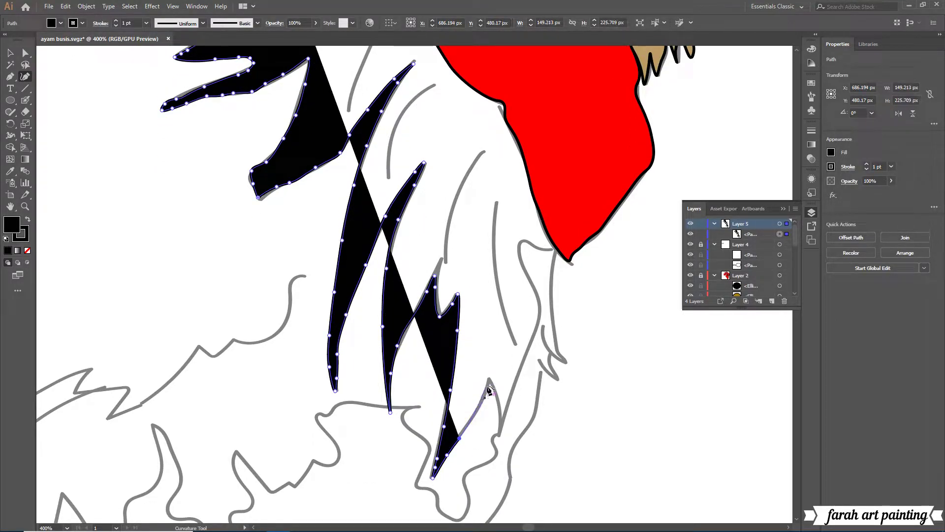
click(479, 408)
click(491, 380)
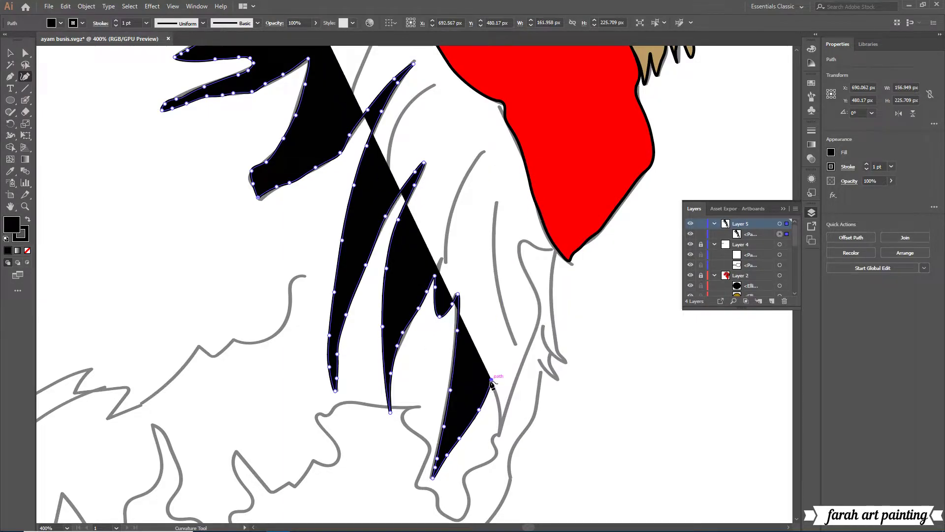
click(502, 422)
click(516, 392)
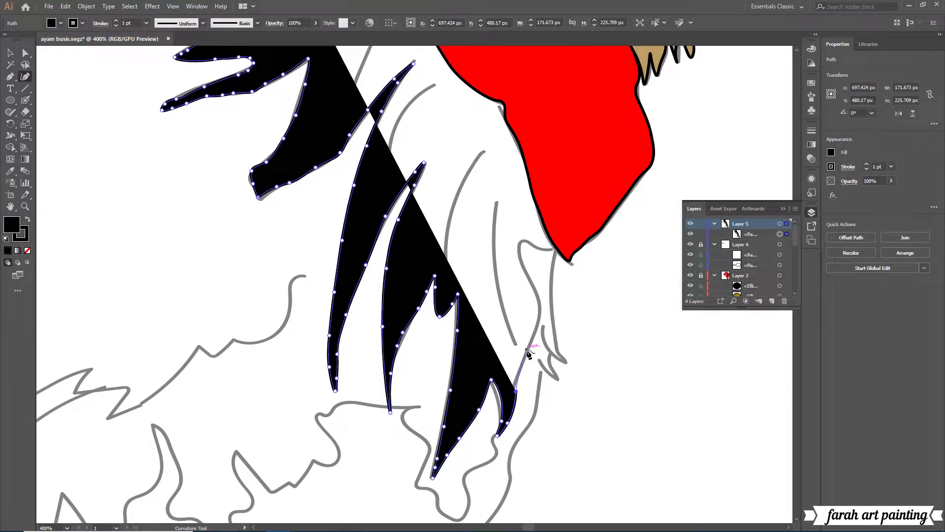
click(523, 416)
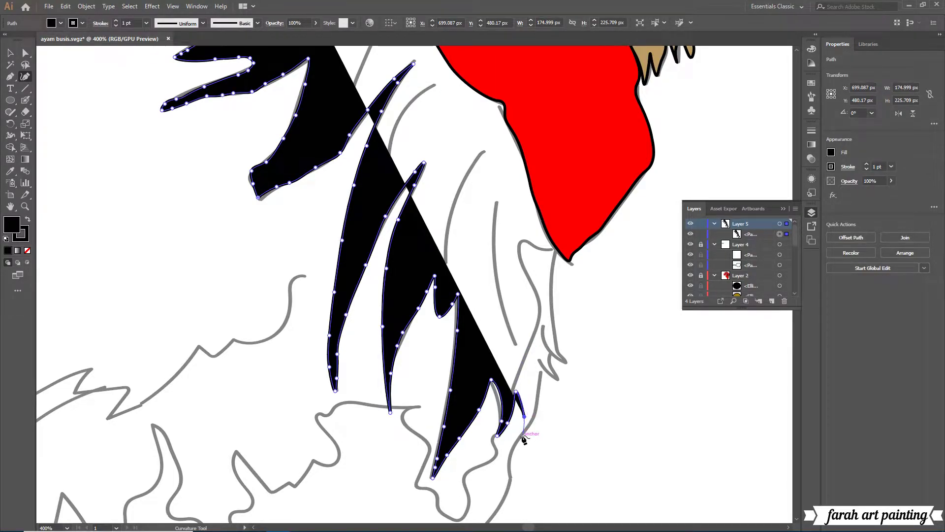
Undo two misplaced anchors, then retrace the spike and the small claw-like feather tips.
right_click(514, 446)
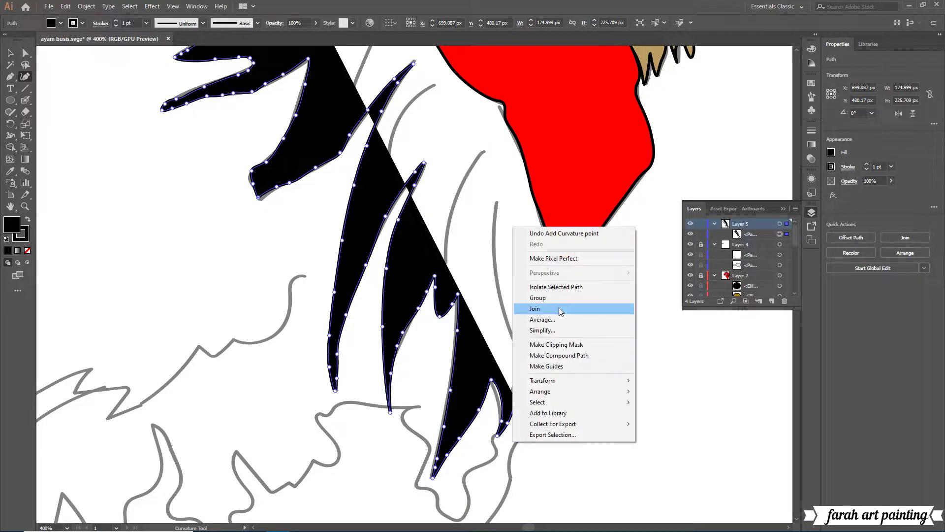
click(546, 177)
right_click(529, 394)
click(547, 178)
click(528, 411)
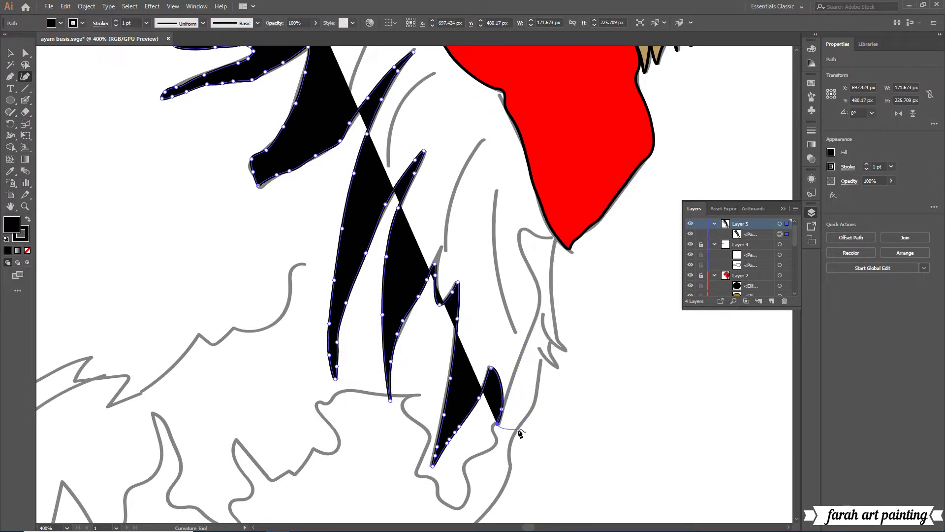
click(541, 361)
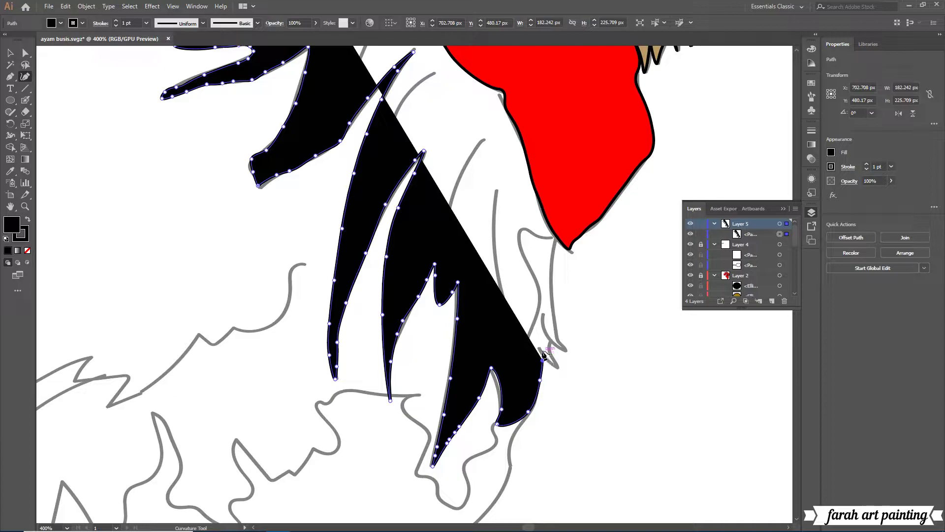
click(559, 367)
click(551, 343)
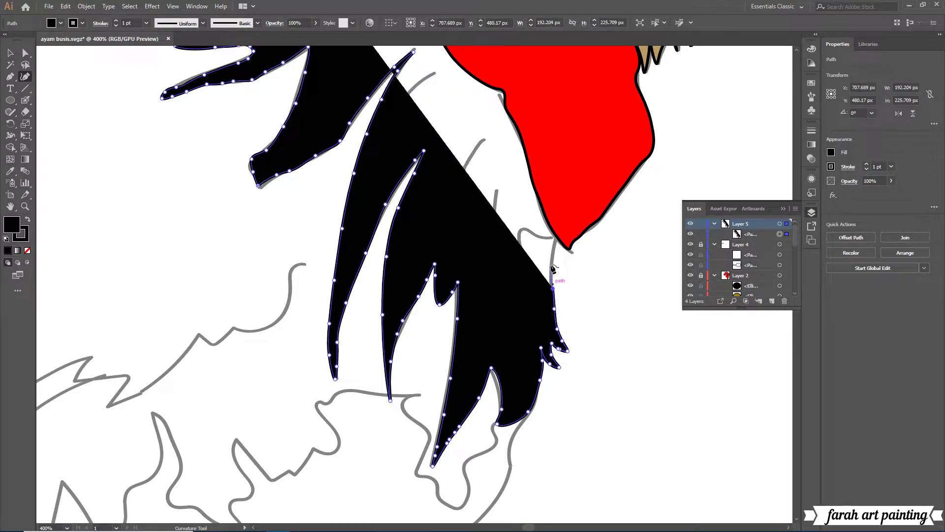
Trace the black shape up along the black/red neck boundary with Curvature anchors.
click(556, 236)
scroll(541, 229, up, 2)
scroll(541, 229, up, 2)
click(547, 325)
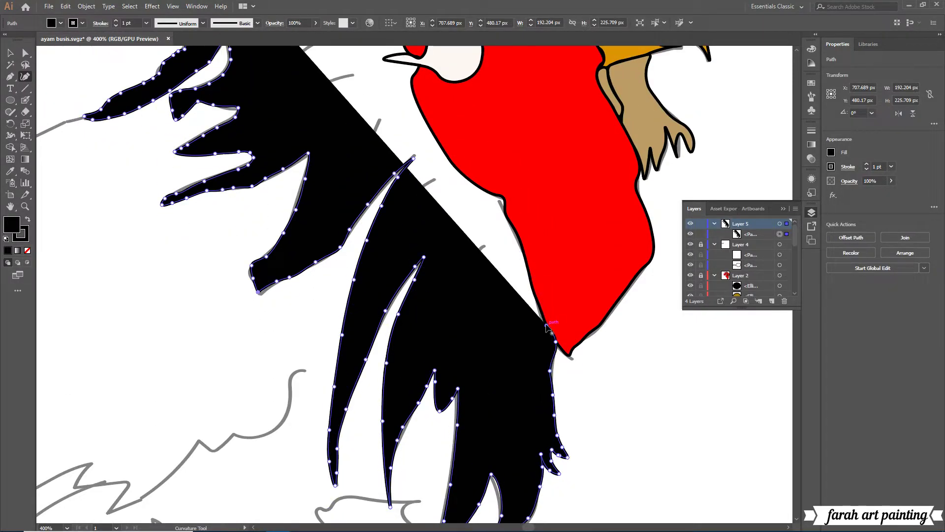
click(539, 304)
click(528, 273)
click(523, 247)
click(509, 225)
click(502, 203)
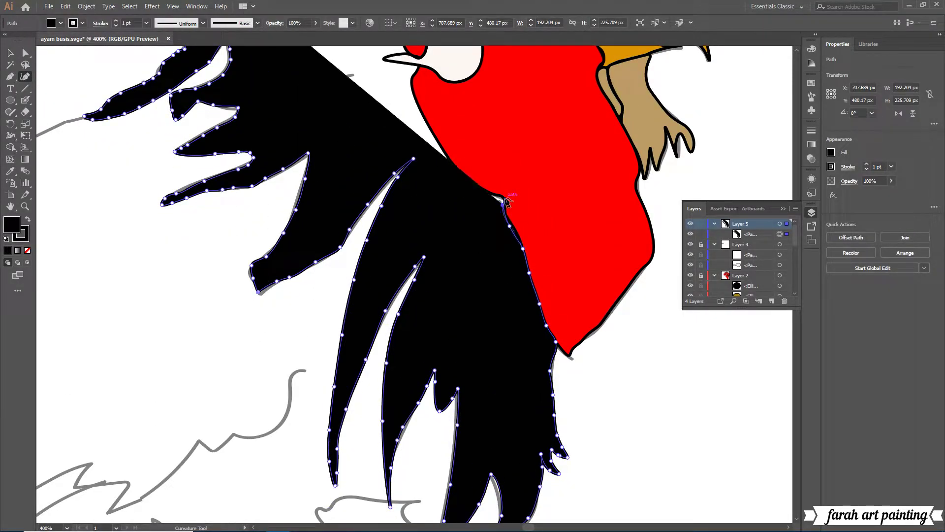
click(488, 192)
right_click(475, 191)
Continue the outline to the top of the red neck edge and along the black shape's top.
click(459, 168)
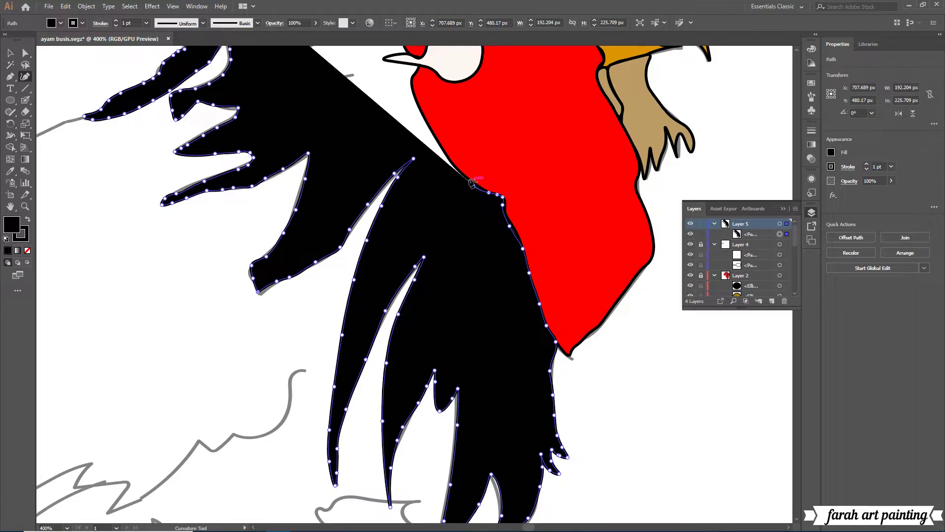
scroll(460, 169, up, 3)
scroll(405, 173, up, 2)
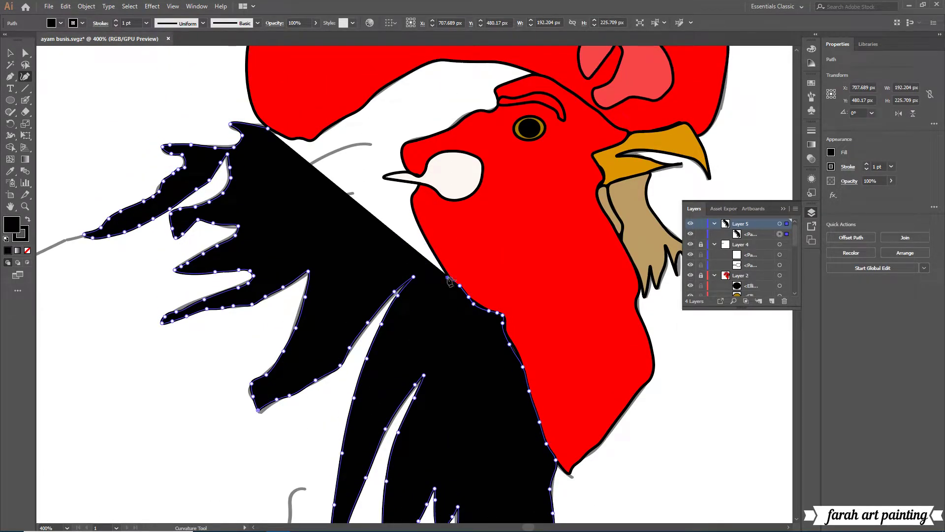
click(435, 253)
click(419, 225)
click(412, 205)
right_click(415, 194)
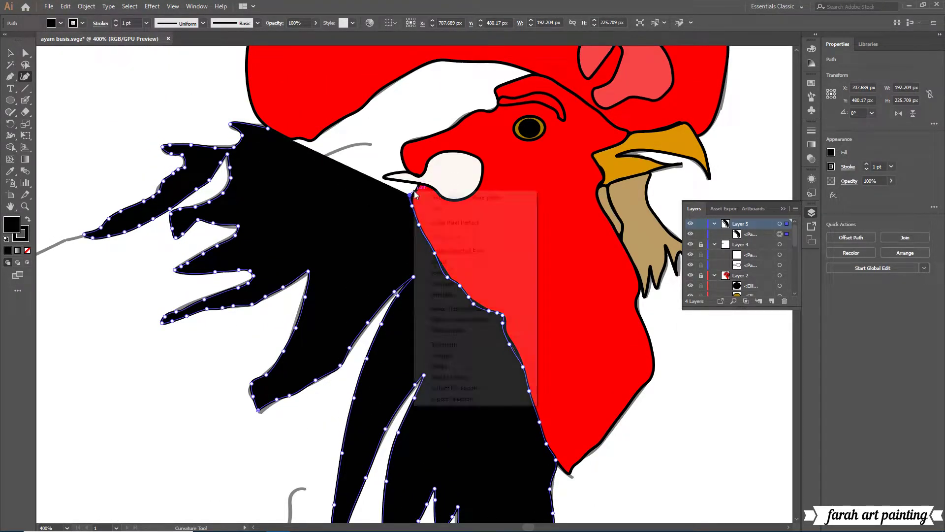
key(Escape)
click(414, 182)
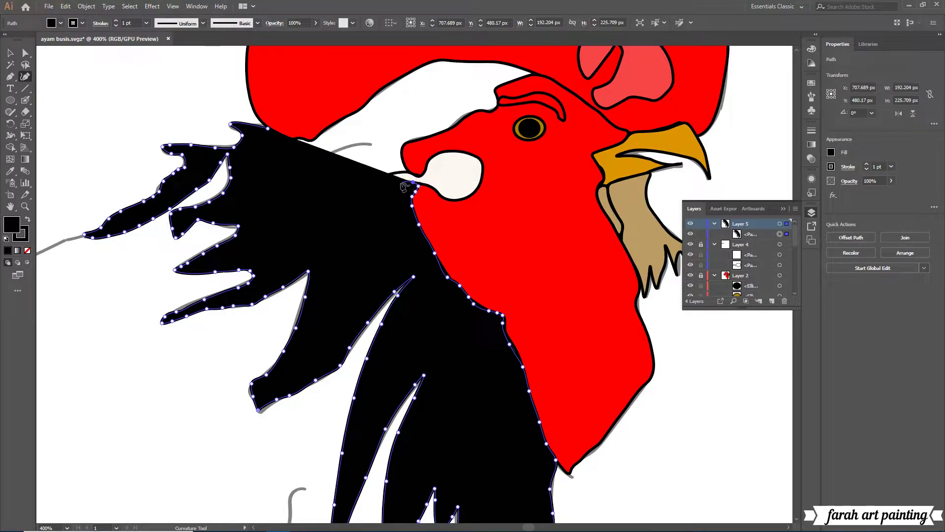
click(384, 178)
click(404, 172)
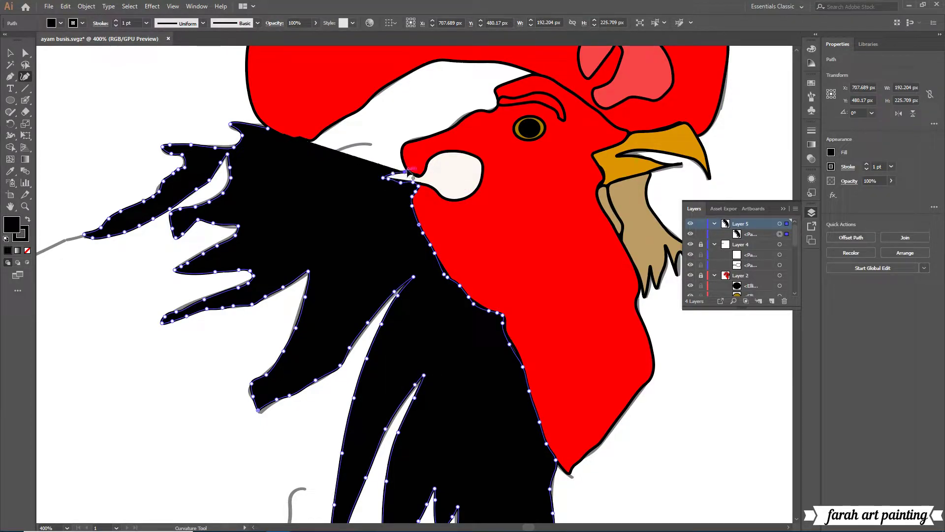
Trace the outline up the red head outline and back left across its top.
scroll(408, 171, up, 3)
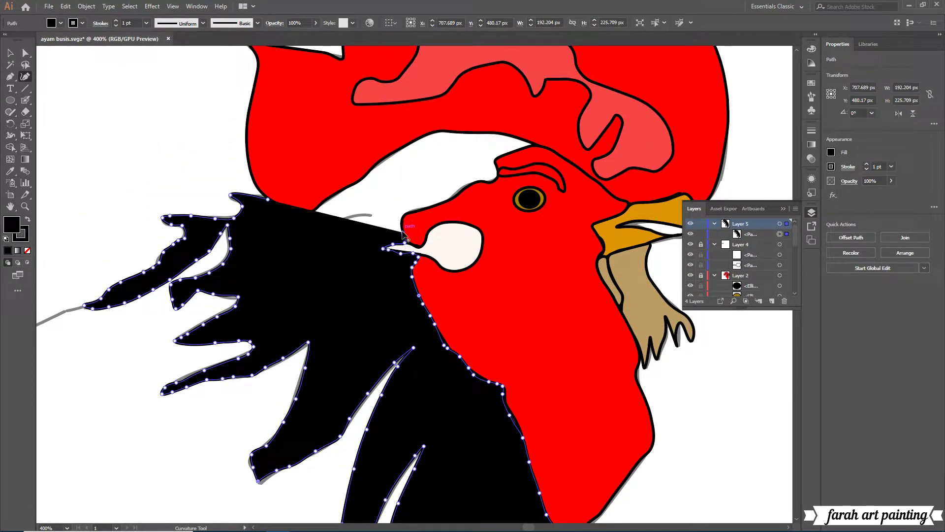
click(402, 221)
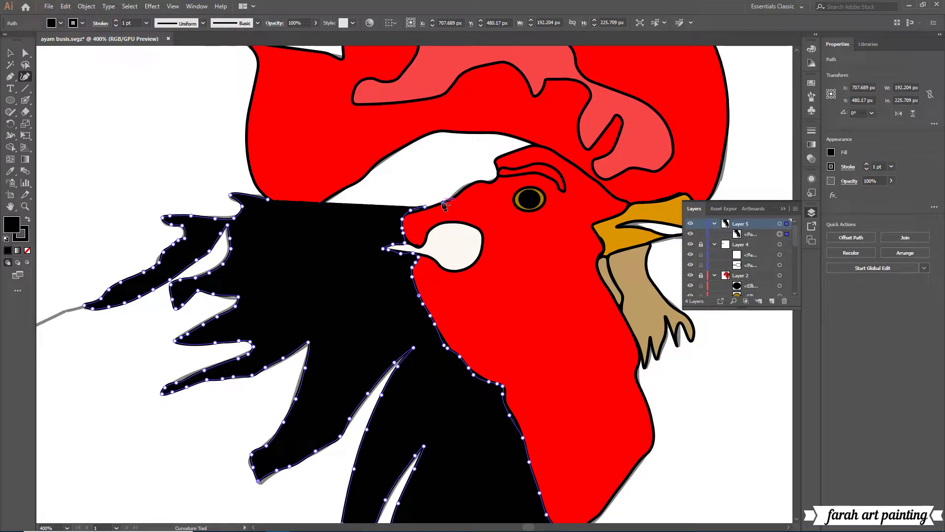
click(426, 207)
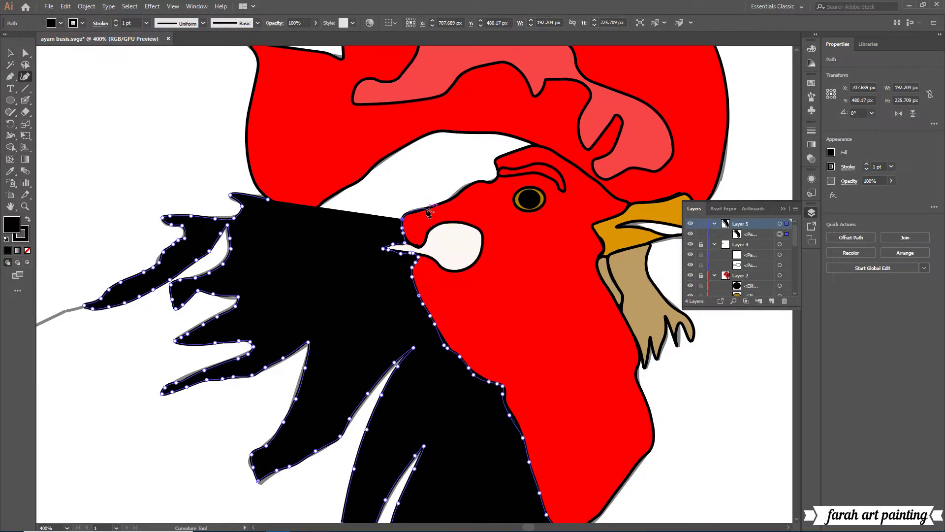
click(463, 189)
click(492, 181)
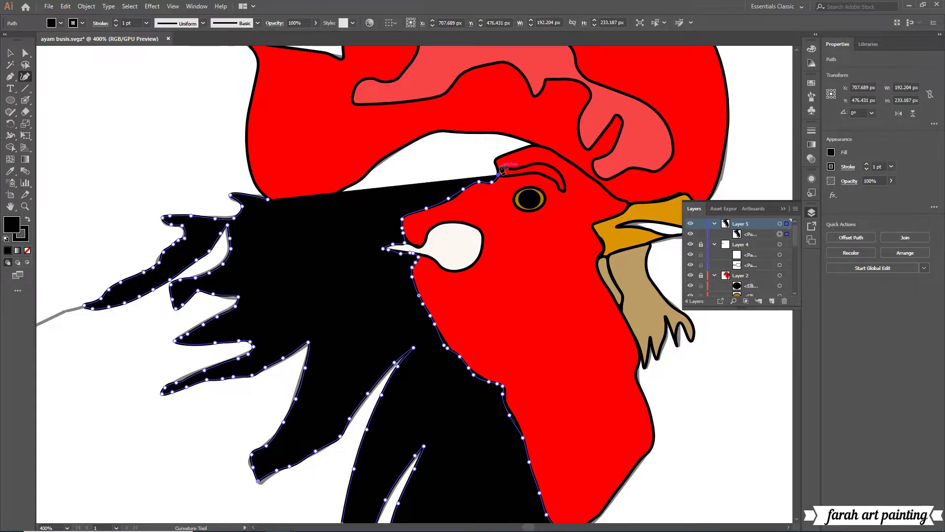
click(498, 165)
click(518, 150)
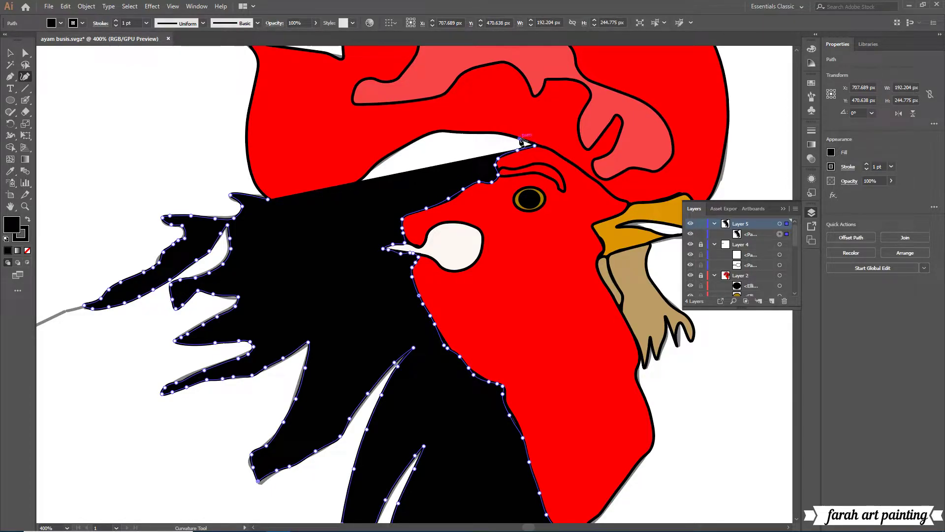
click(519, 137)
click(507, 134)
click(462, 133)
click(436, 132)
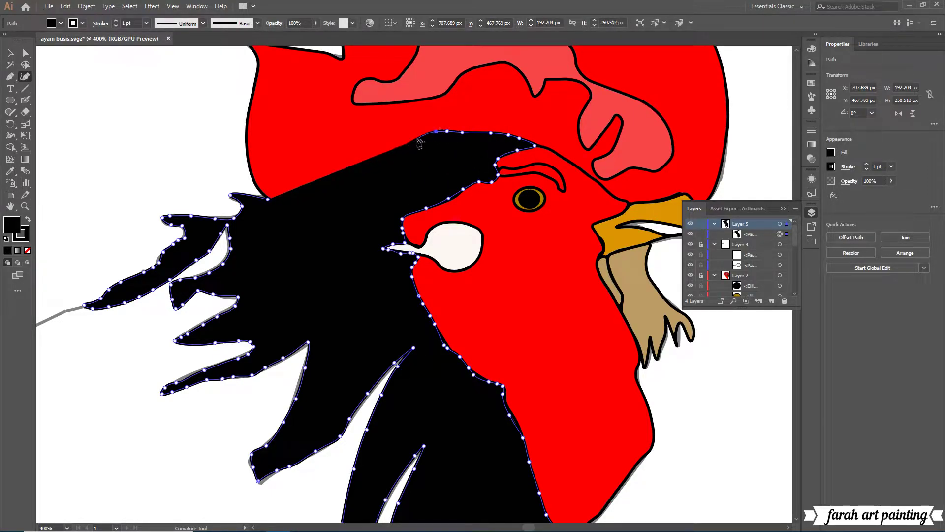
Bring the top edge down to the left feathers, replacing a stray anchor point.
click(396, 149)
click(393, 155)
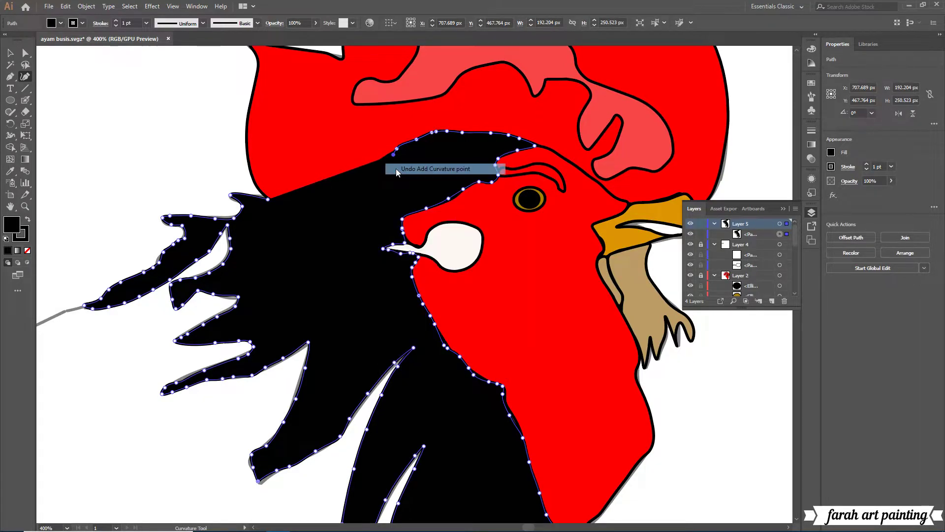
click(380, 162)
click(369, 176)
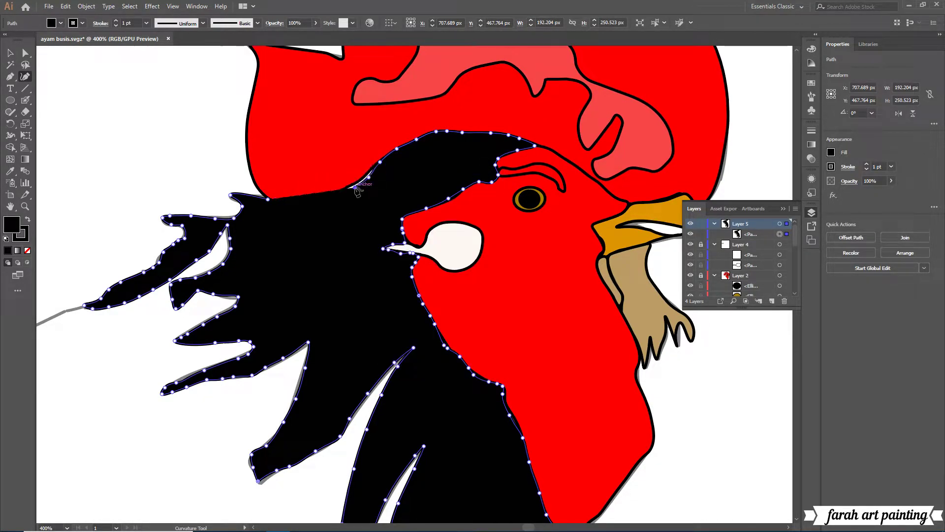
right_click(356, 190)
click(361, 190)
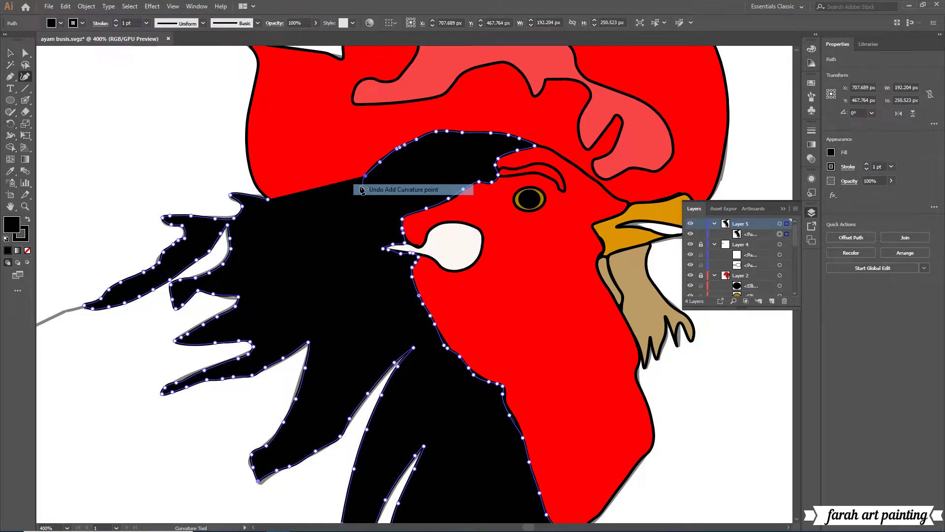
click(351, 185)
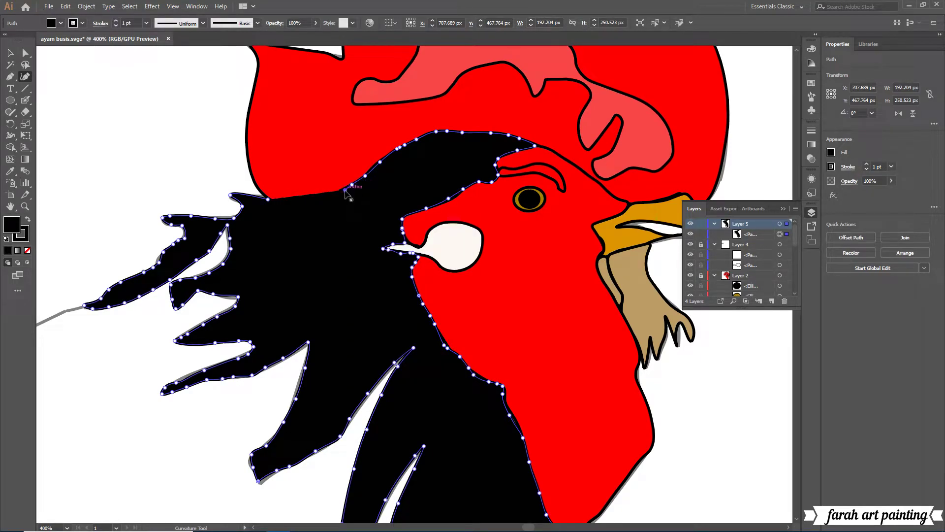
click(270, 199)
Set the neck-feather path's fill to a bright orange in the Color Picker.
double_click(12, 224)
drag(584, 389, 586, 403)
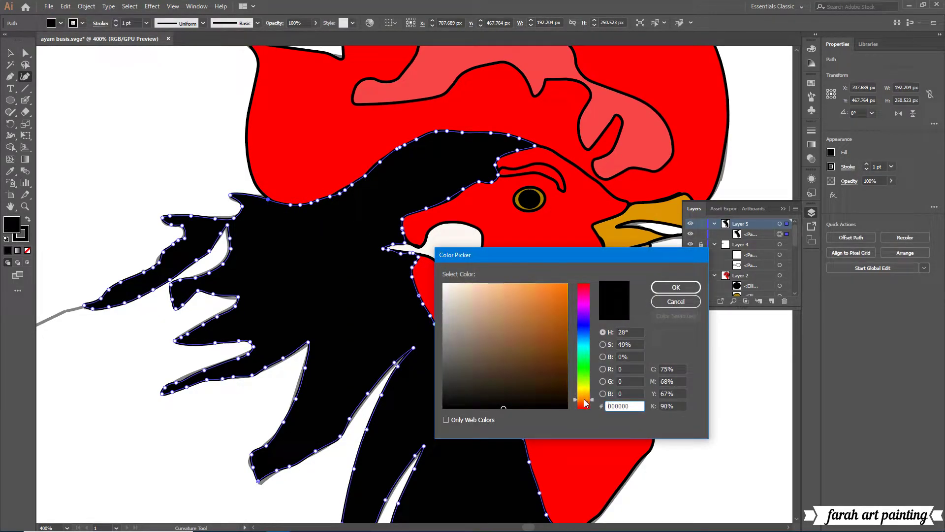
drag(586, 299, 586, 408)
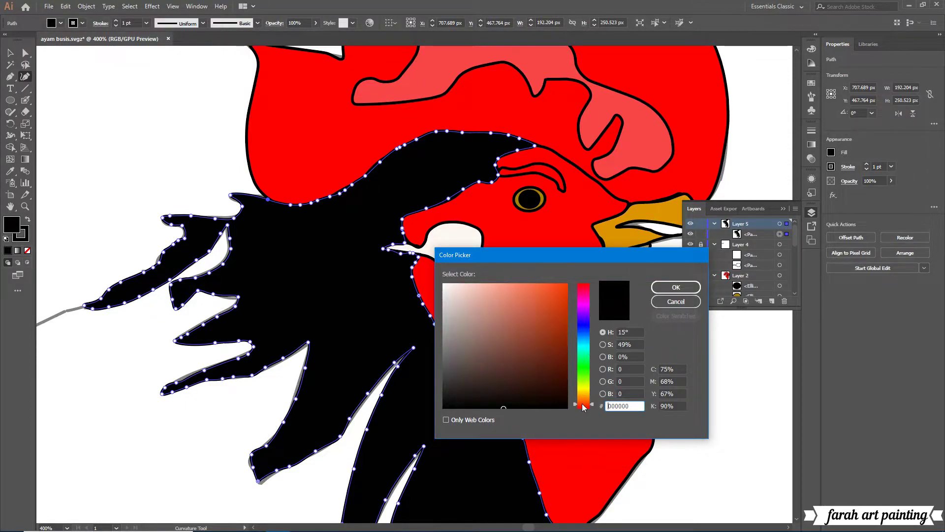
drag(560, 330, 570, 282)
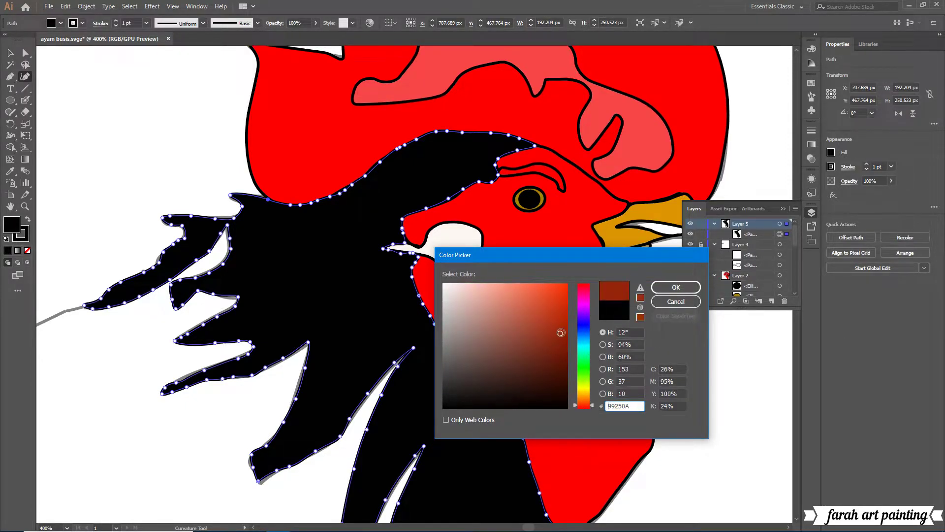
key(Return)
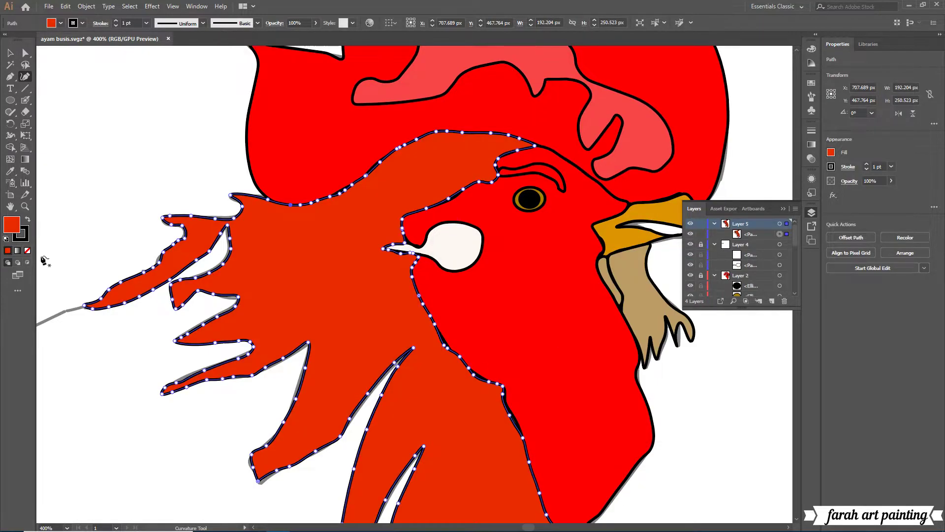
double_click(11, 224)
mouse_move(561, 296)
mouse_down()
mouse_move(542, 308)
mouse_move(559, 286)
mouse_up()
drag(586, 406, 589, 398)
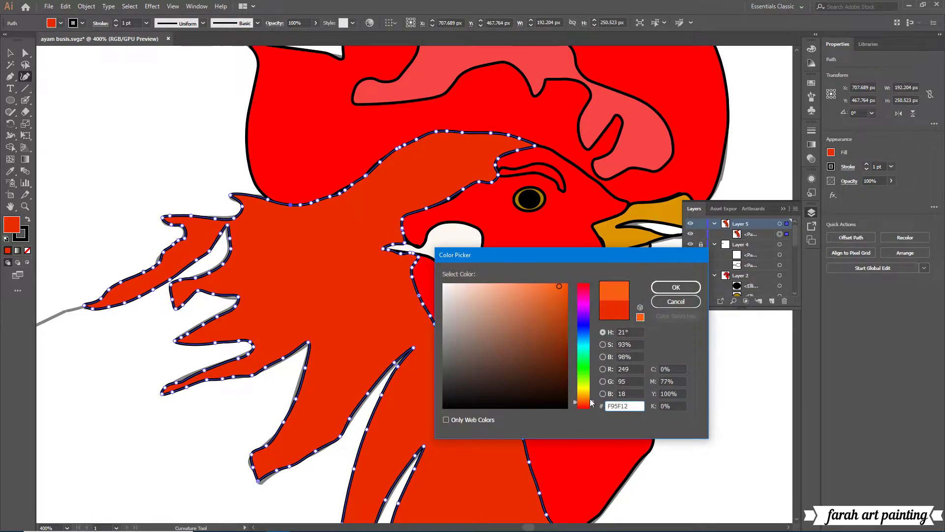
click(676, 287)
scroll(157, 409, down, 2)
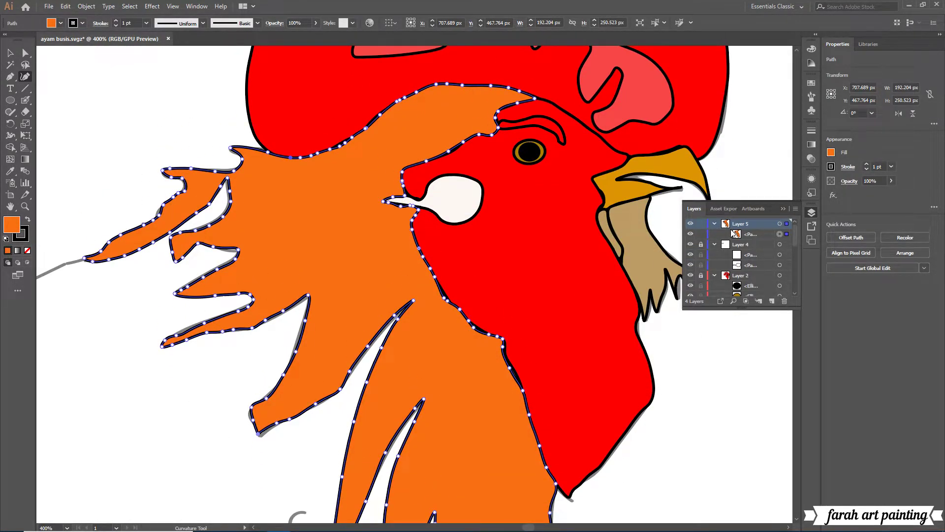
Select the orange feather path, collapse Layer 5, then add and undo a new layer.
right_click(781, 309)
key(Escape)
click(734, 233)
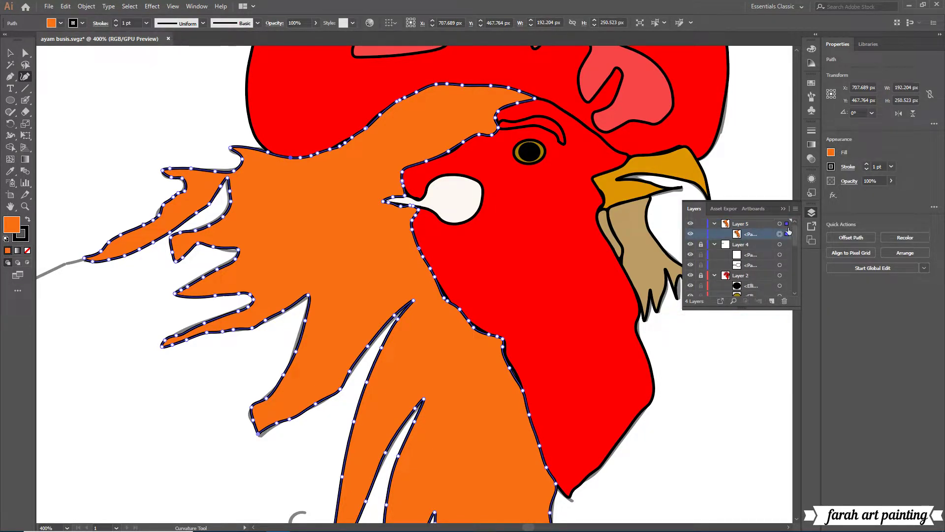
click(715, 224)
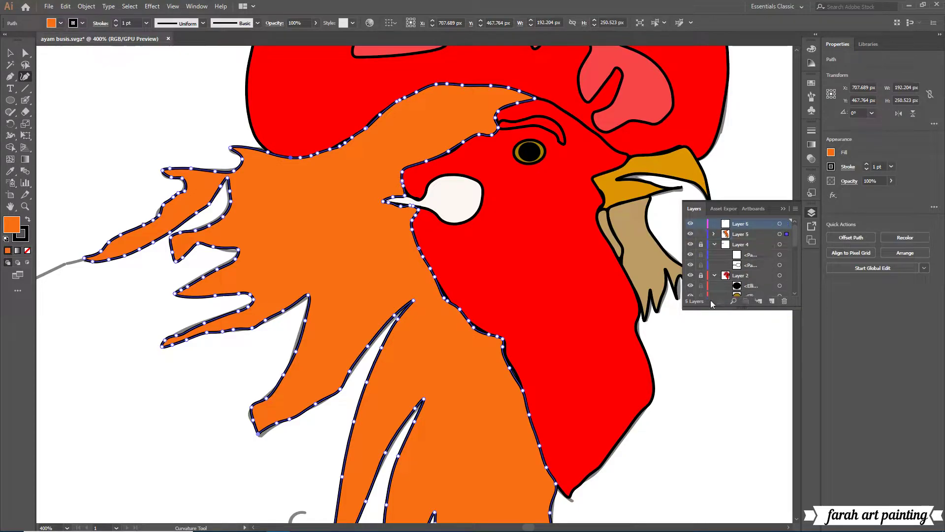
click(772, 301)
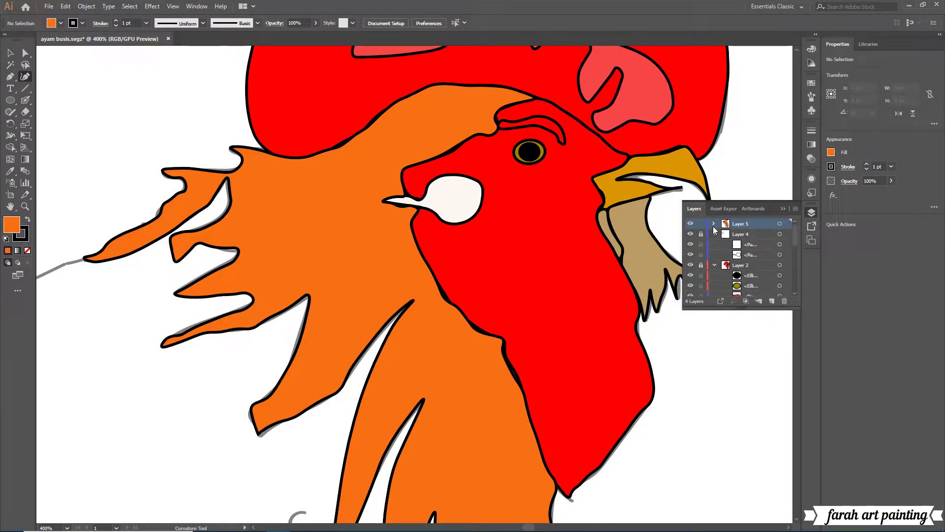
key(ctrl+z)
Add a new top layer and frame the orange neck feathers in view.
click(772, 302)
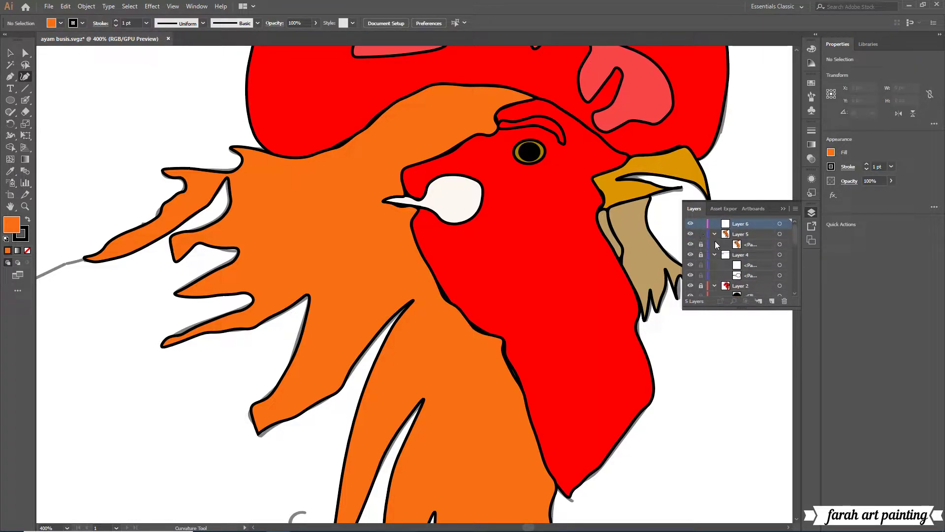
scroll(204, 386, down, 2)
scroll(204, 386, up, 2)
scroll(564, 432, down, 5)
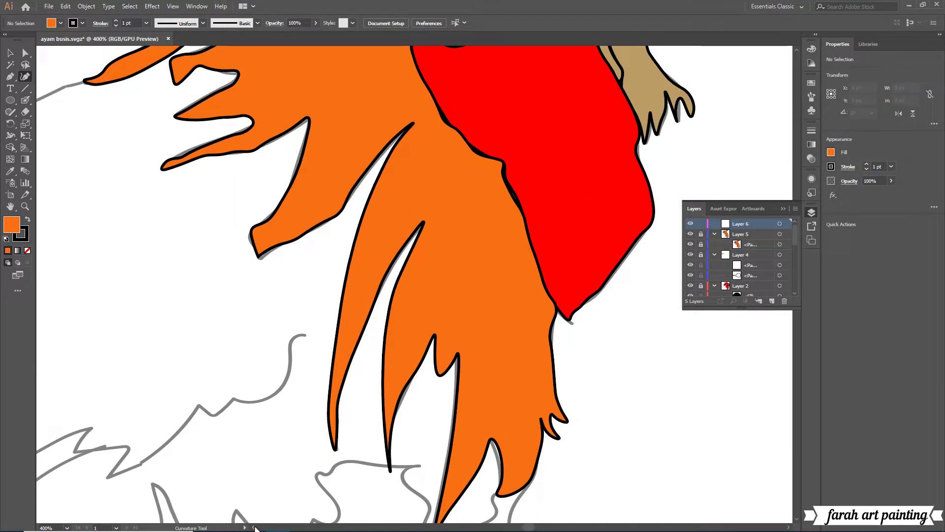
scroll(256, 527, left, 2)
scroll(252, 523, left, 6)
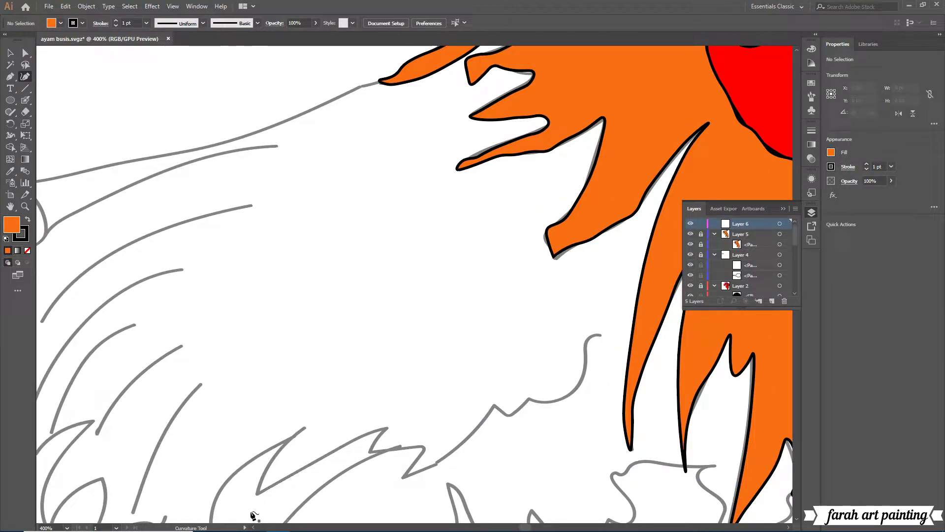
scroll(253, 515, down, 1)
scroll(366, 211, up, 4)
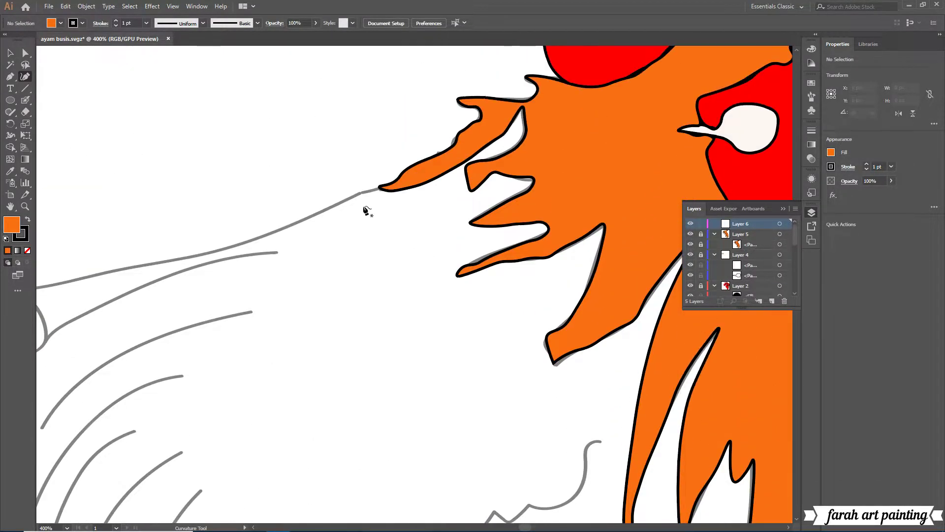
Start the black shape along the first feather's lower edge and around its tip.
click(377, 188)
click(413, 187)
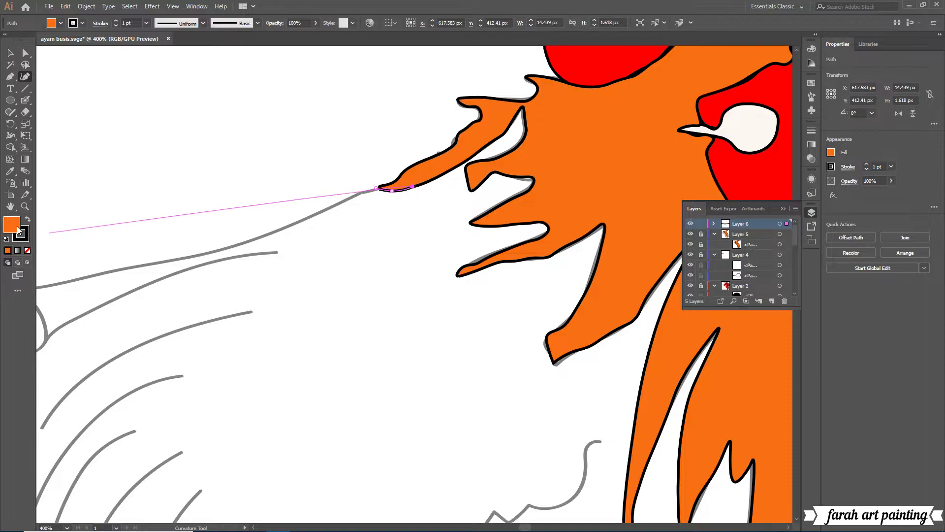
click(453, 168)
click(480, 153)
click(505, 133)
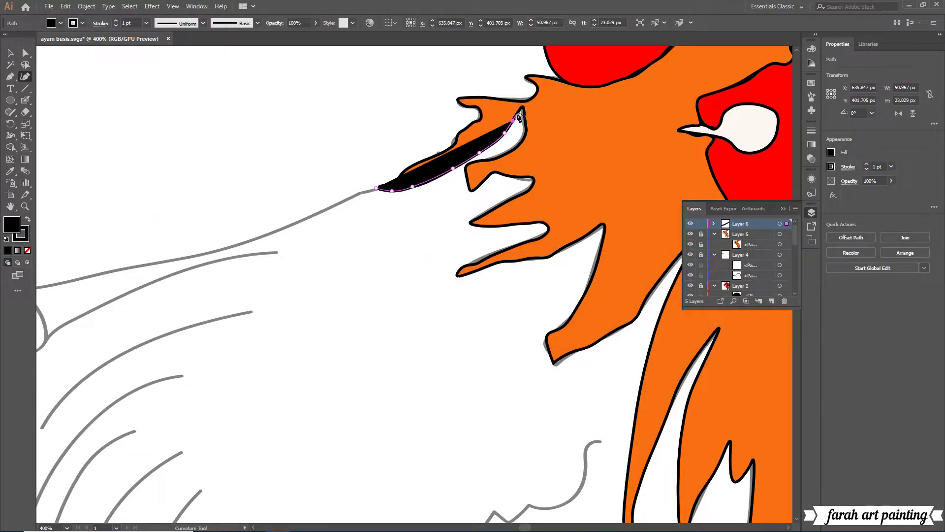
click(521, 106)
click(526, 125)
click(501, 156)
Trace the black outline into the notch between feathers and around the next tip.
click(471, 189)
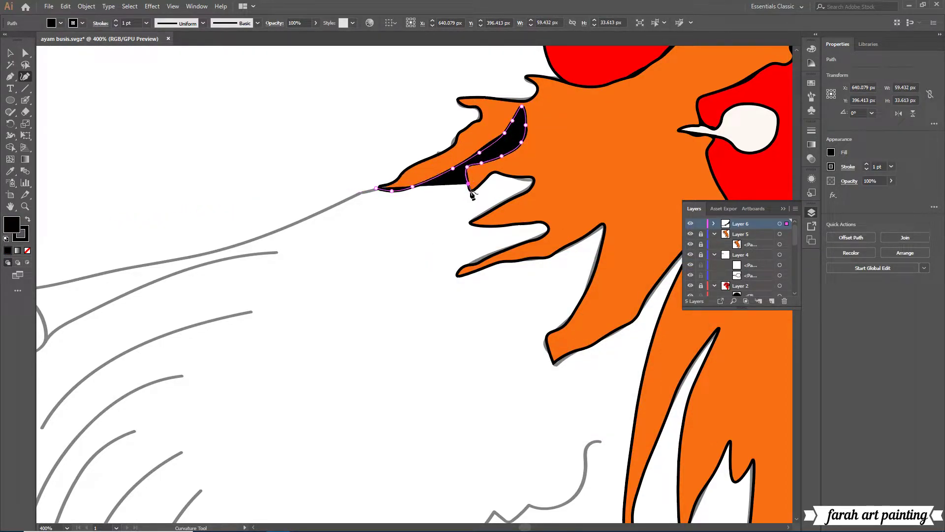
click(496, 172)
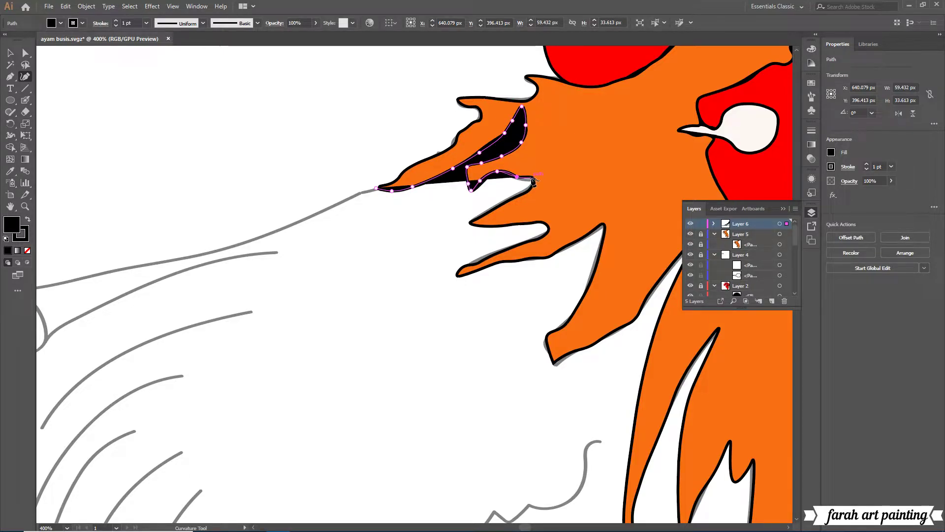
click(523, 192)
click(471, 220)
click(475, 225)
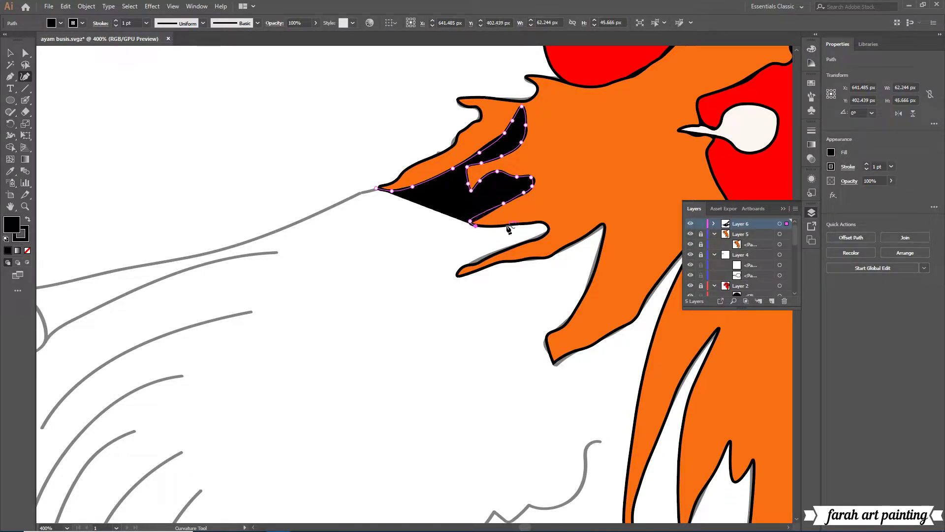
click(507, 224)
click(534, 222)
click(547, 228)
click(525, 241)
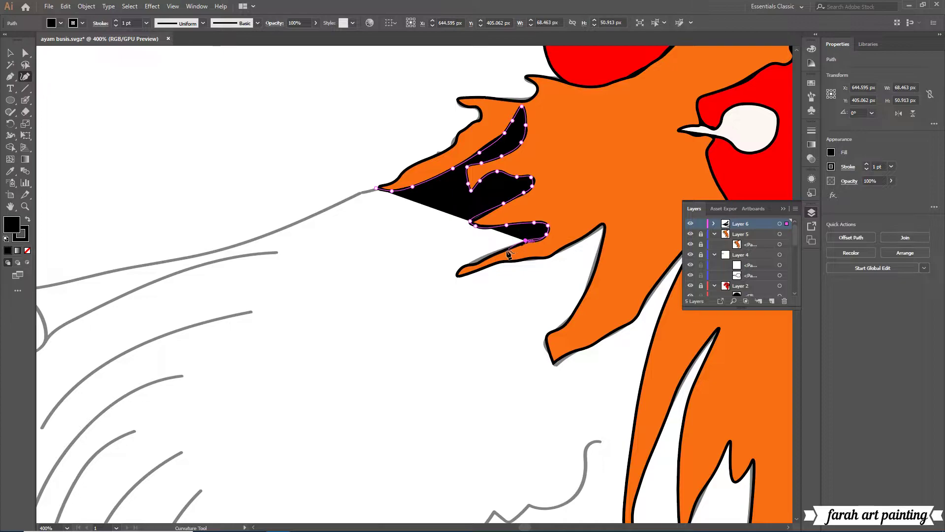
Trace along the lower feather edge to its tip and back up.
click(515, 245)
click(500, 252)
click(477, 262)
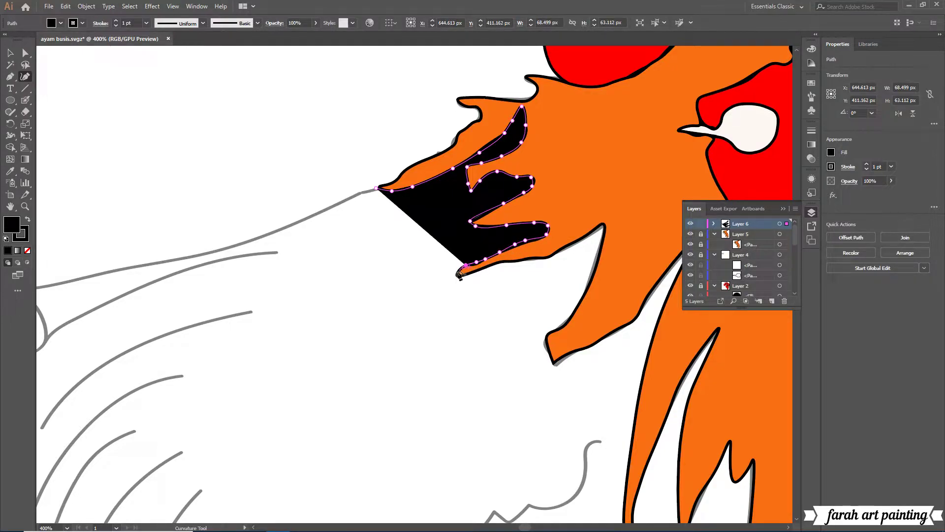
click(477, 268)
click(518, 260)
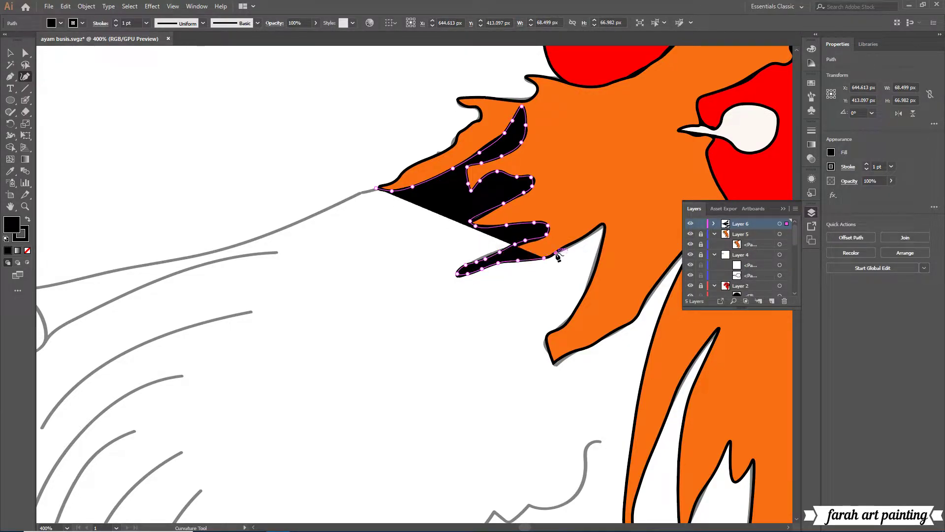
click(556, 253)
click(579, 240)
Trace down the feather's right edge and around its tip.
click(601, 224)
click(600, 251)
click(593, 276)
click(582, 299)
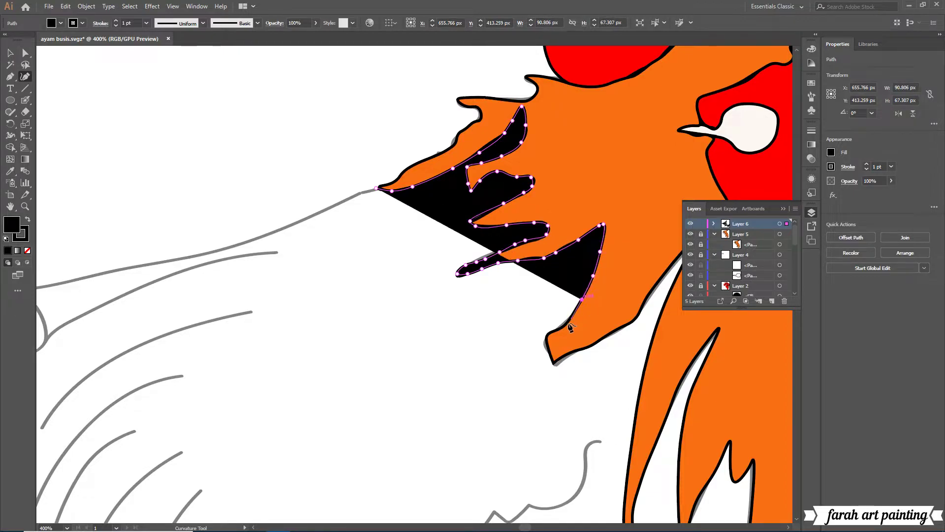
click(568, 322)
click(553, 333)
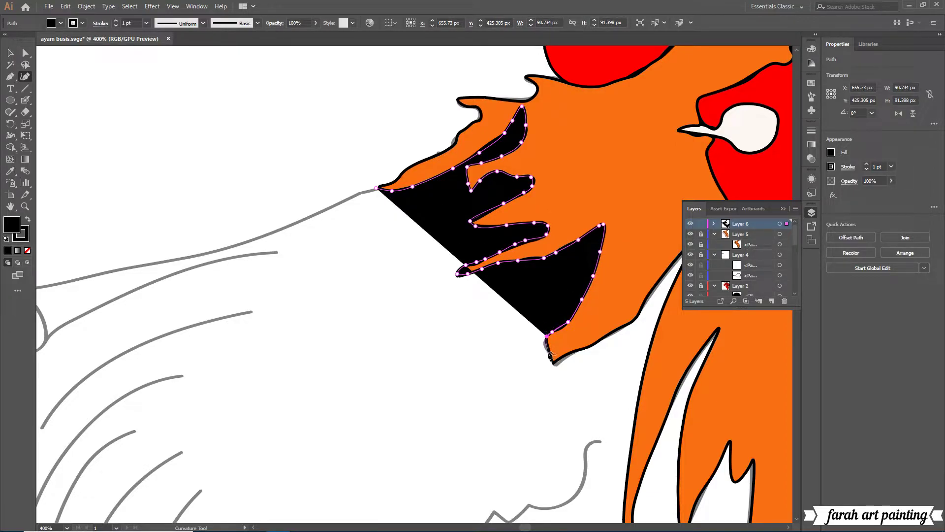
click(546, 344)
click(553, 363)
click(572, 351)
click(585, 348)
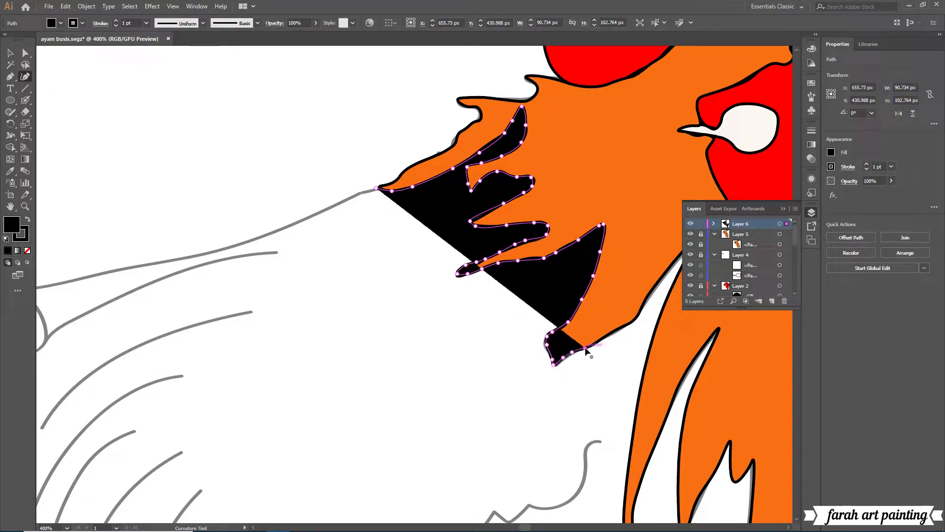
click(608, 335)
Extend the outline up the feather's lower edge, undoing the last stray anchor.
click(635, 318)
click(656, 284)
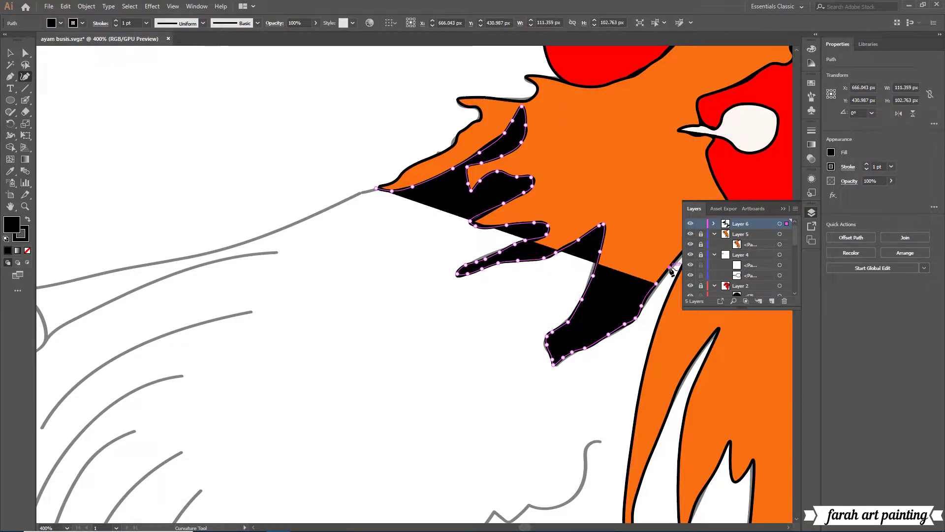
click(669, 267)
click(788, 527)
click(661, 230)
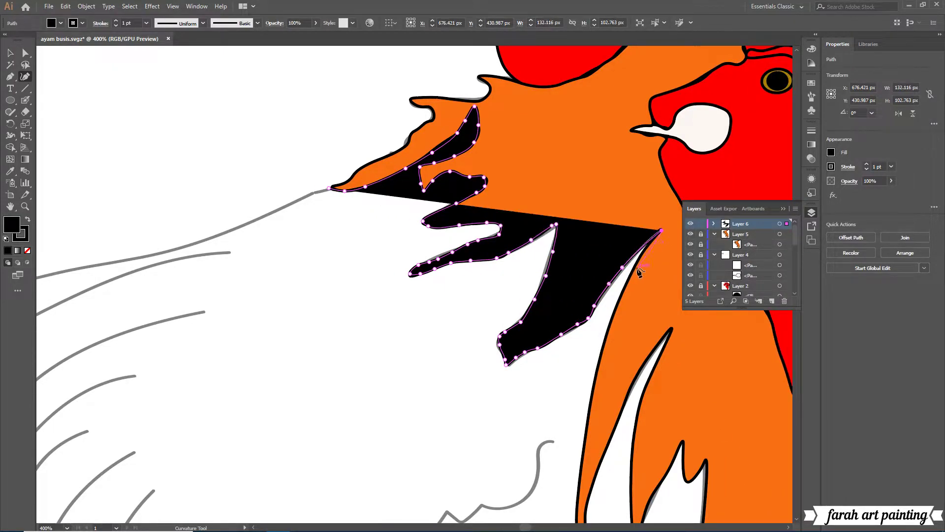
right_click(623, 291)
key(Escape)
right_click(655, 233)
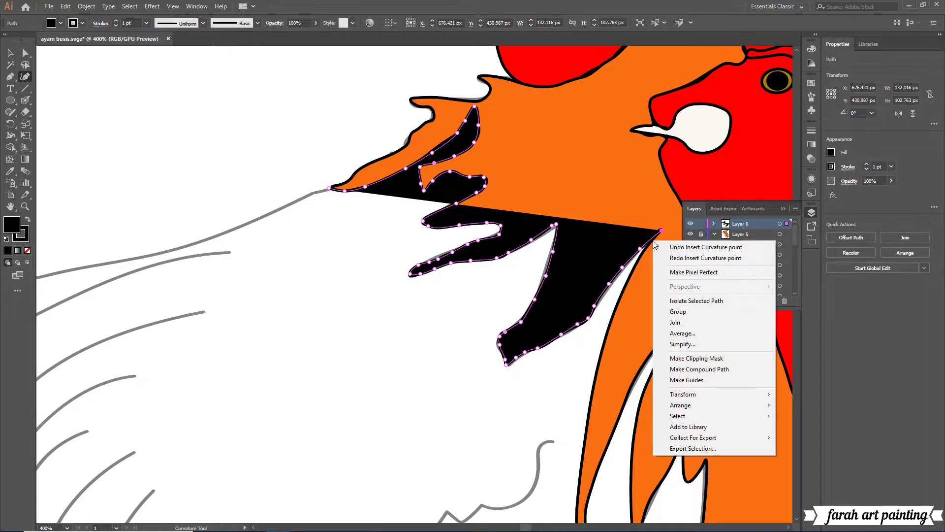
click(668, 243)
Extend the black shape down the orange feather edge to the lower feather tip.
click(661, 232)
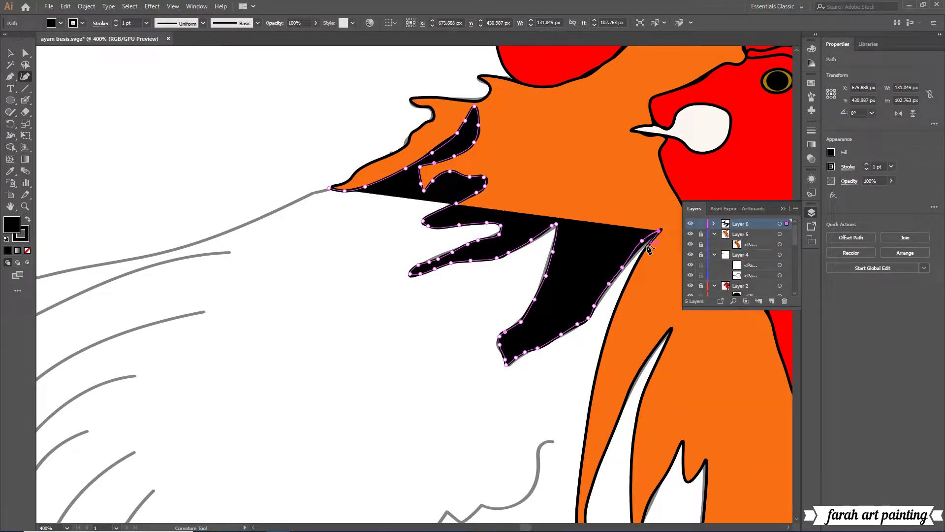
click(617, 306)
scroll(610, 315, down, 1)
click(606, 314)
click(595, 355)
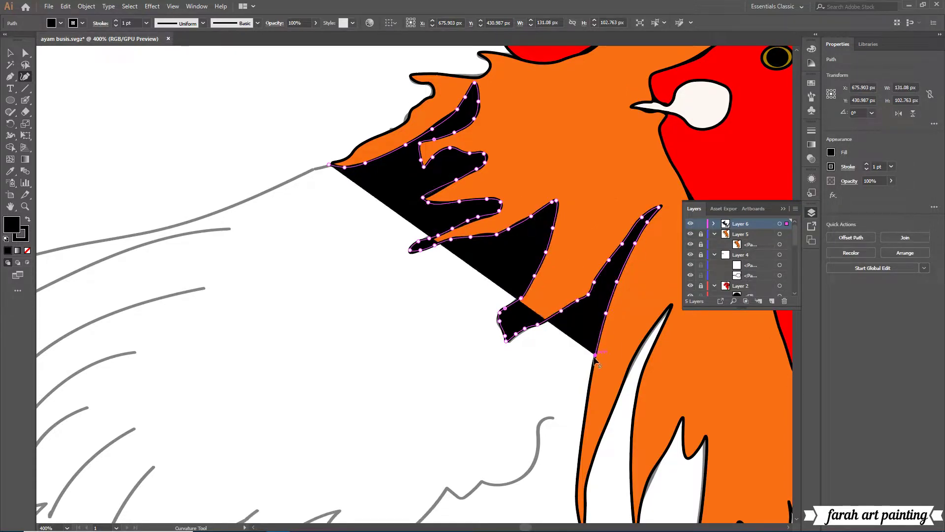
click(588, 393)
scroll(588, 393, down, 3)
click(581, 370)
click(577, 406)
click(576, 431)
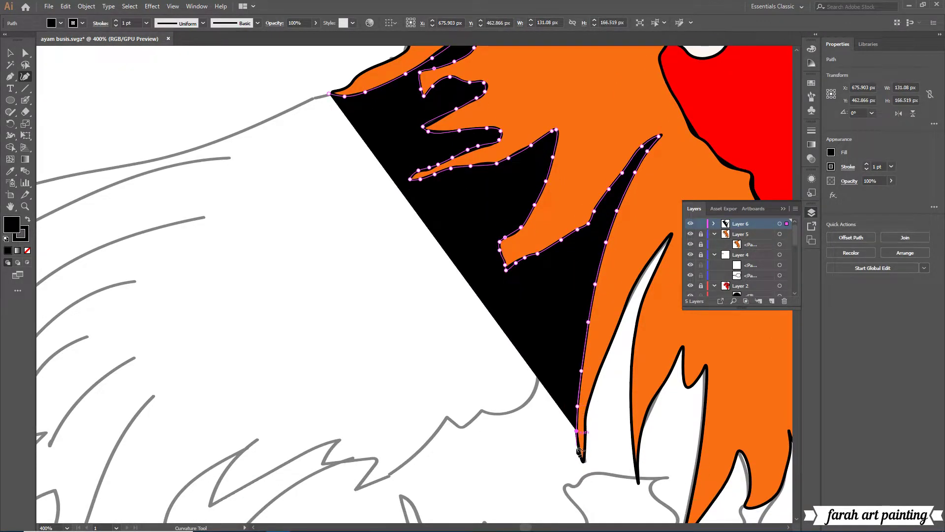
click(581, 457)
Trace the black outline back up the orange feather edge to the feather top.
click(584, 424)
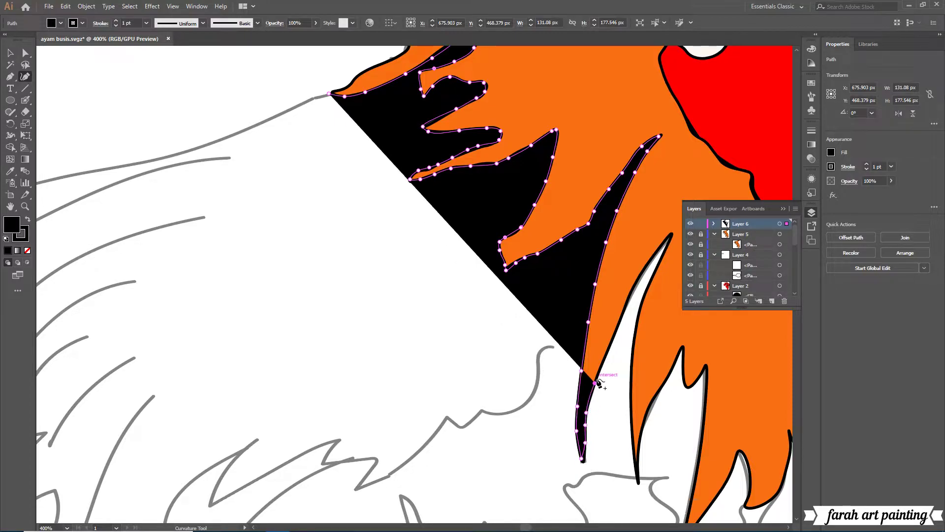
click(594, 382)
click(604, 356)
click(621, 318)
click(633, 286)
click(672, 235)
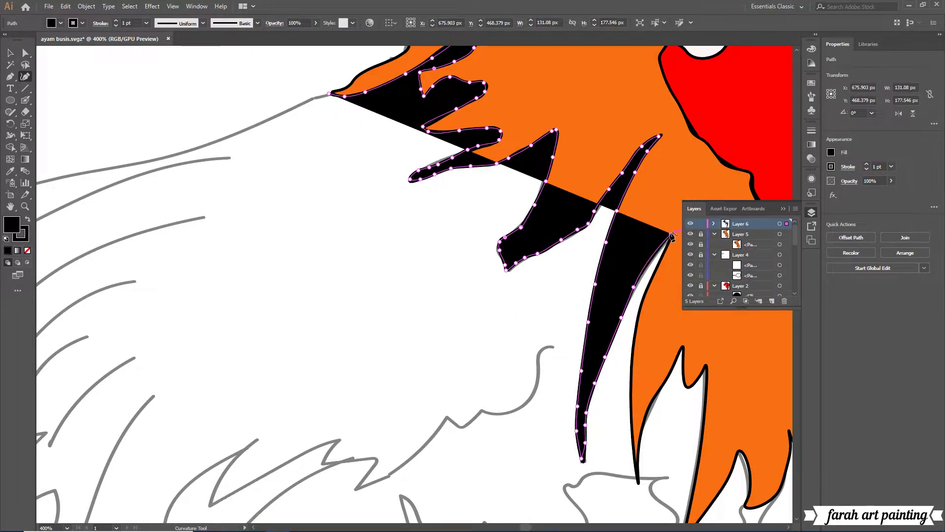
Trace down the next feather's right edge, adding an anchor at its tip.
click(664, 252)
click(650, 282)
click(639, 313)
click(632, 346)
click(631, 384)
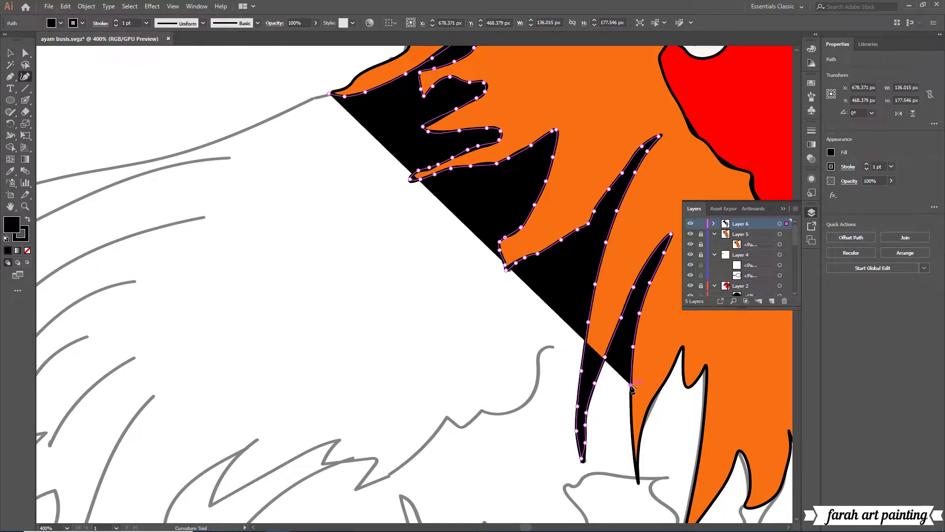
scroll(633, 418, up, 1)
scroll(634, 429, down, 1)
click(635, 441)
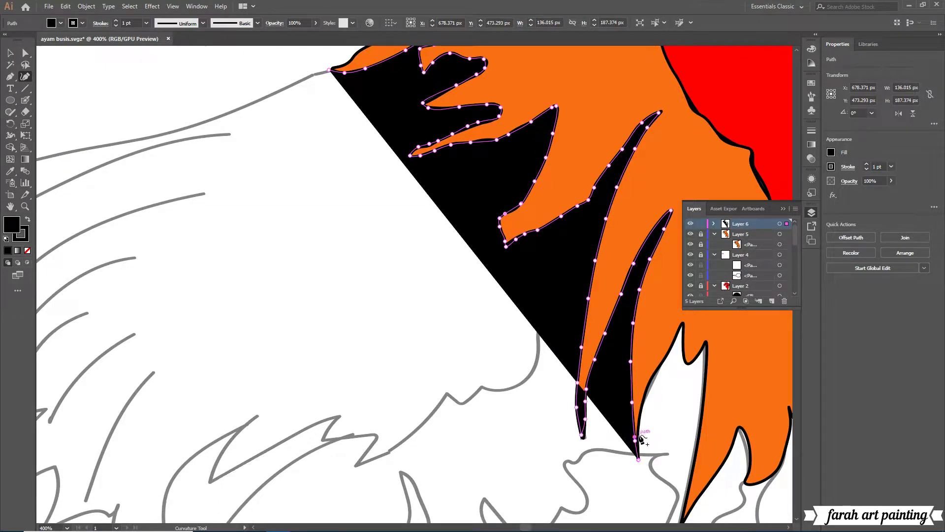
Undo the last added curvature point from the right-click context menu.
right_click(642, 439)
right_click(655, 186)
click(699, 392)
click(648, 378)
right_click(661, 239)
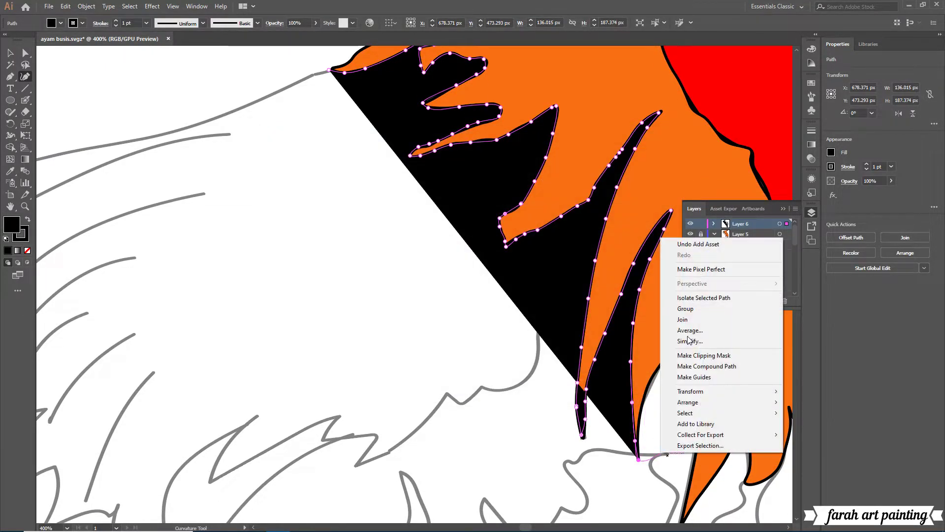
click(698, 244)
right_click(633, 244)
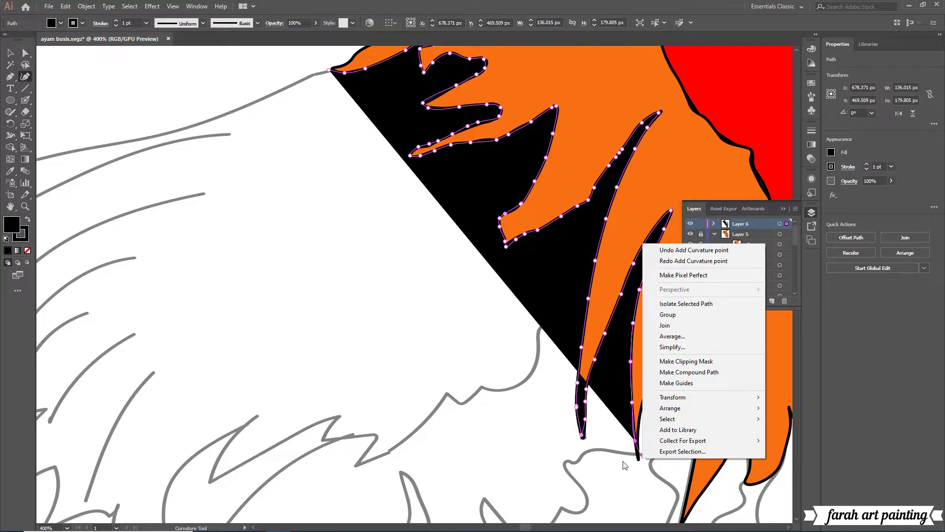
click(673, 250)
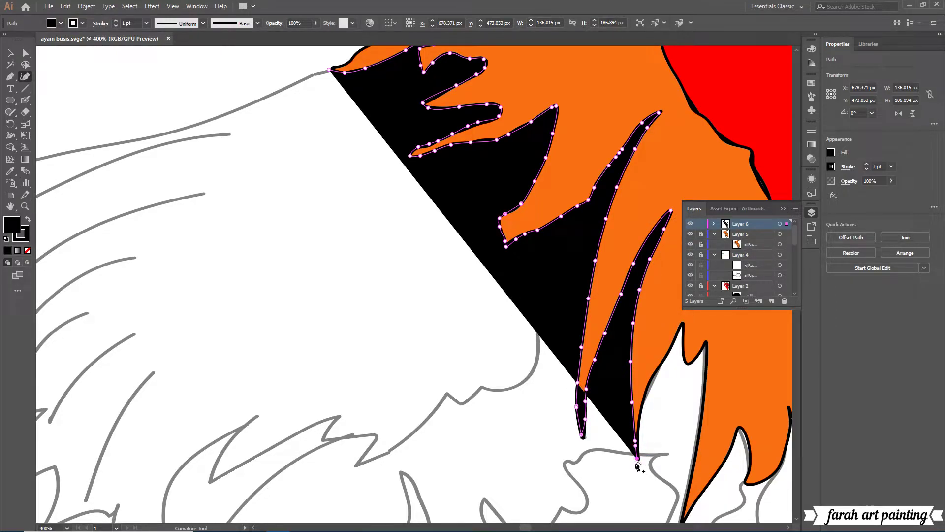
Extend the shape's tip down and trace around the orange spike tip and right edge.
click(642, 466)
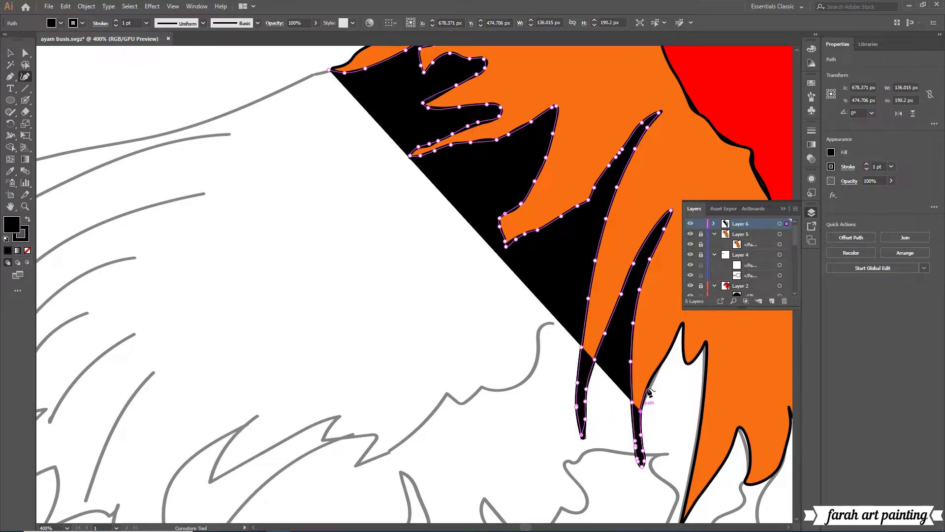
click(676, 338)
click(680, 321)
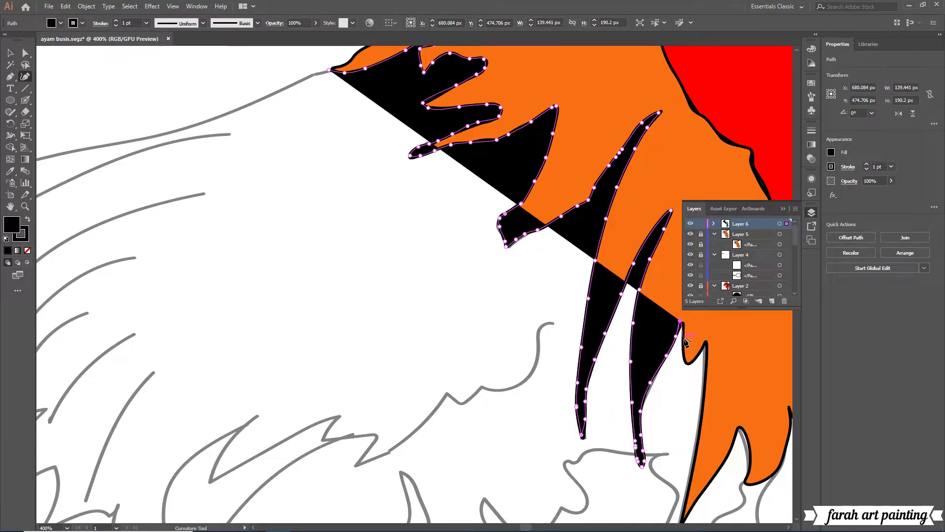
click(683, 338)
click(683, 359)
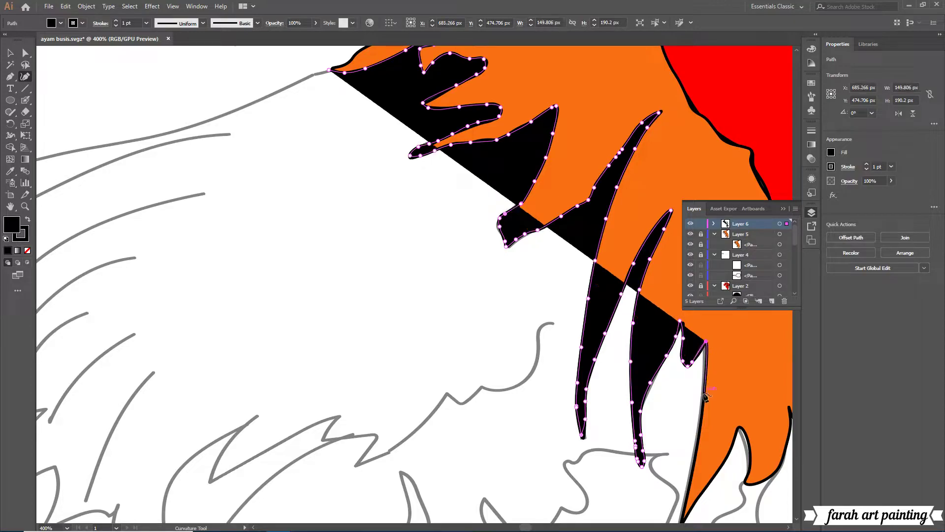
click(701, 417)
scroll(694, 443, down, 2)
click(679, 476)
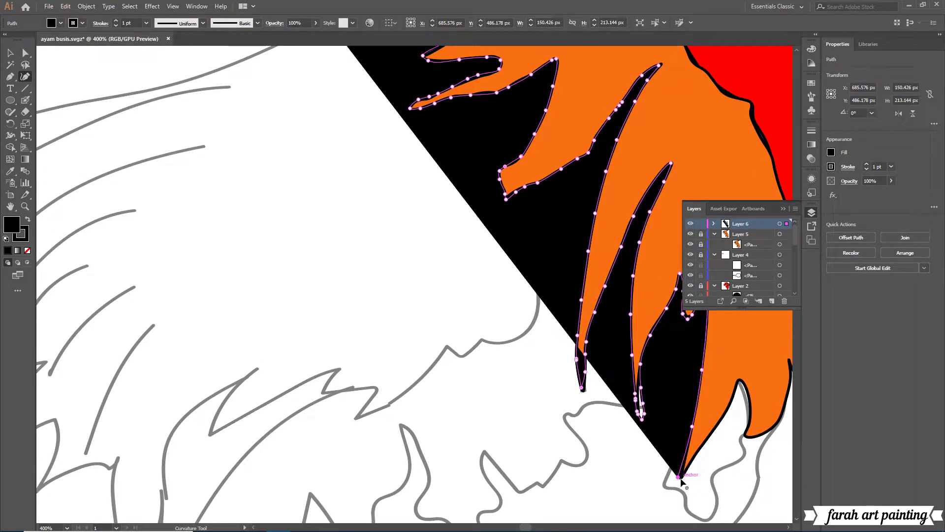
Trace up the spike's right edge and down the next spike's right edge.
click(705, 441)
click(732, 402)
click(739, 381)
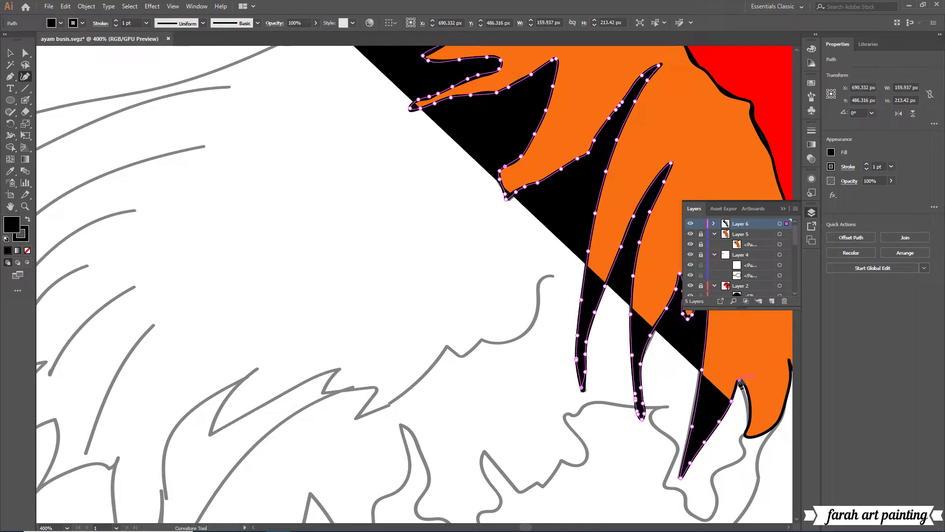
click(749, 421)
click(744, 436)
scroll(737, 397, down, 2)
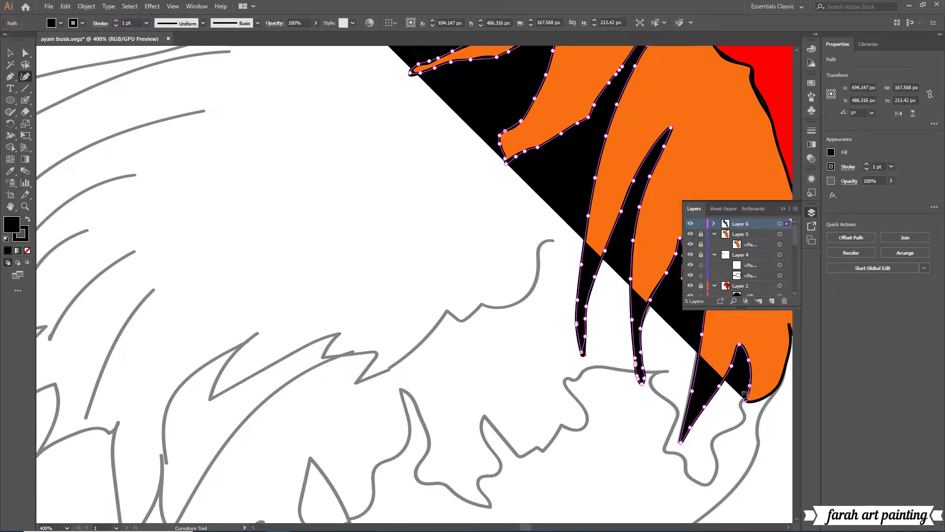
Wrap the outline around the spike tip and along its lower-left edge.
click(741, 406)
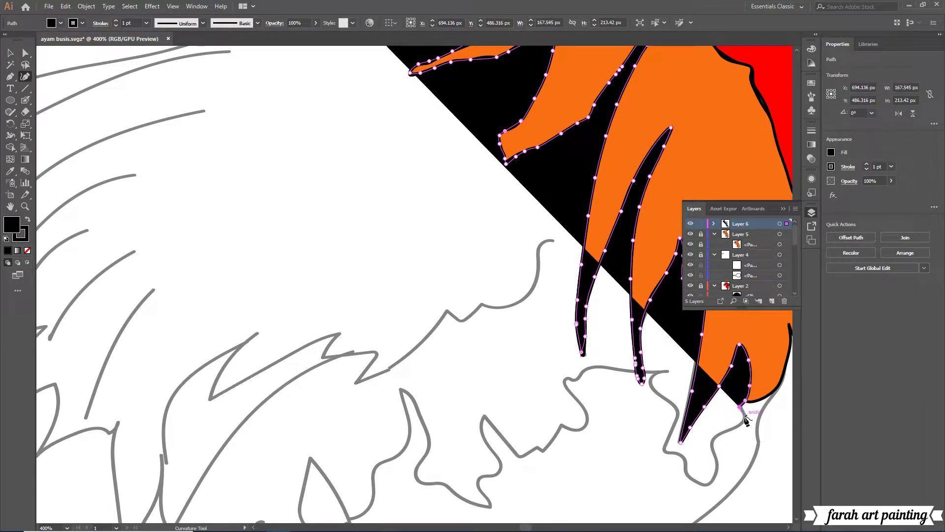
click(745, 422)
click(729, 432)
click(717, 459)
click(705, 485)
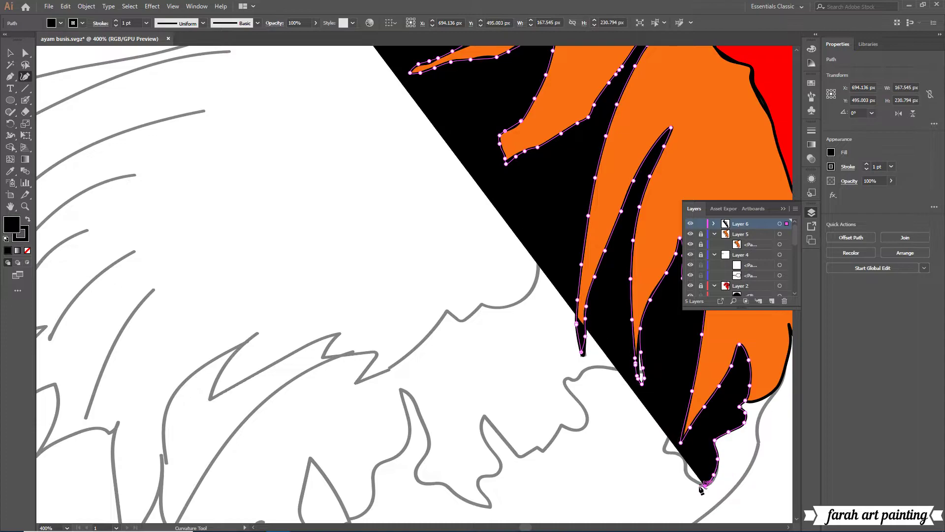
click(688, 470)
click(668, 450)
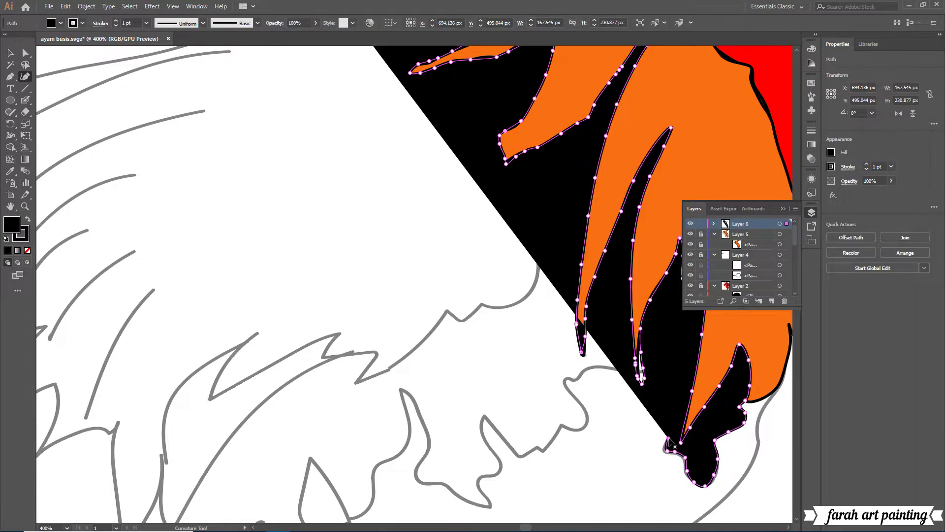
click(677, 412)
right_click(678, 405)
key(Escape)
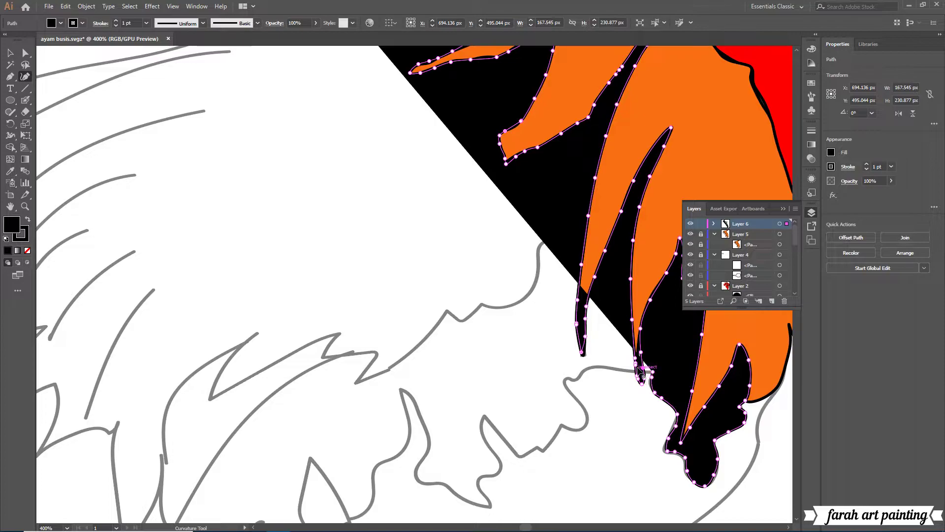
Replace a misplaced point and trace leftward along the grey sketch outline.
click(616, 368)
right_click(649, 375)
click(711, 167)
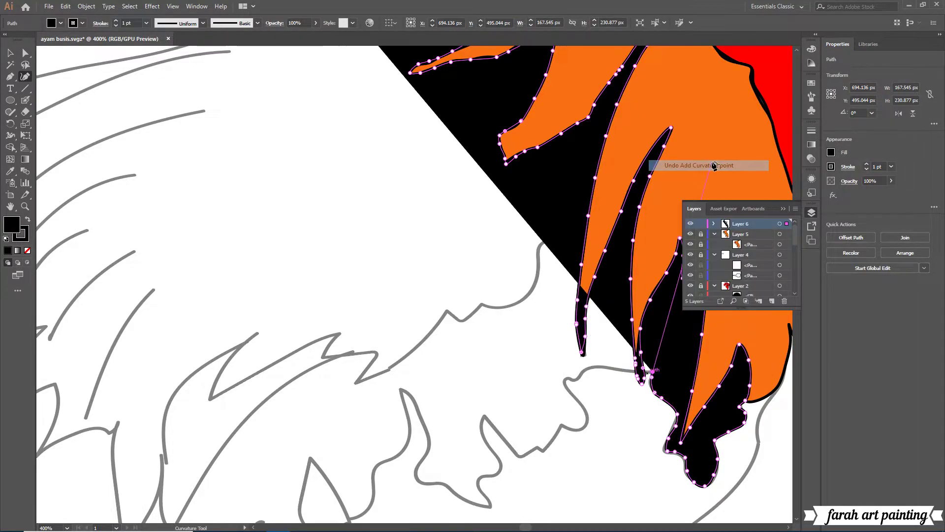
click(626, 383)
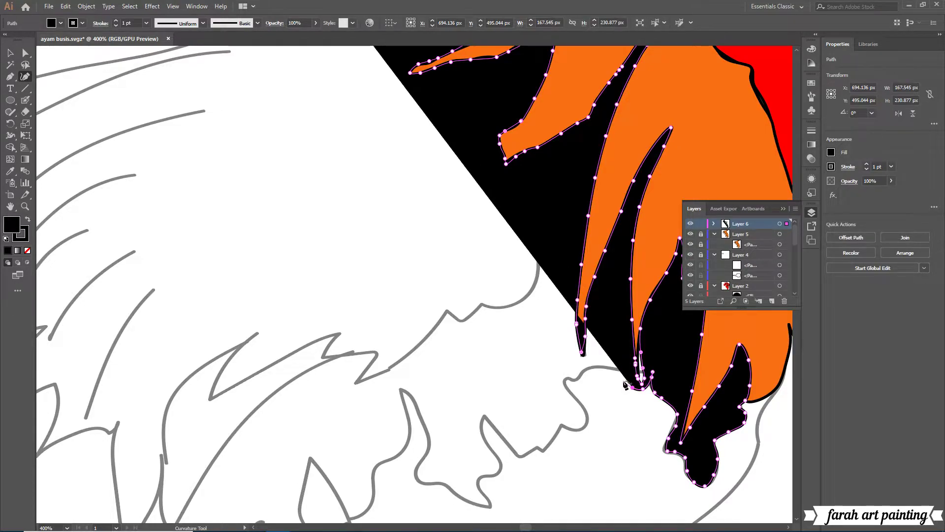
click(615, 371)
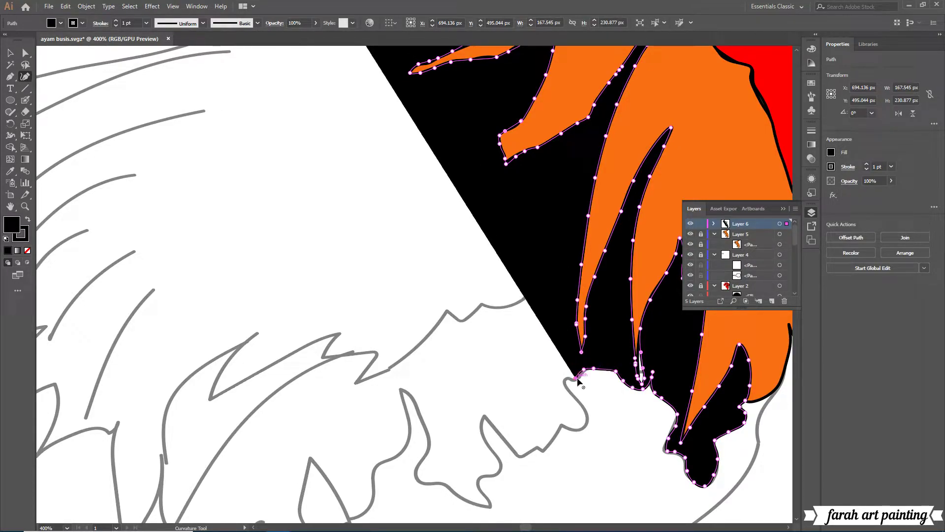
click(565, 387)
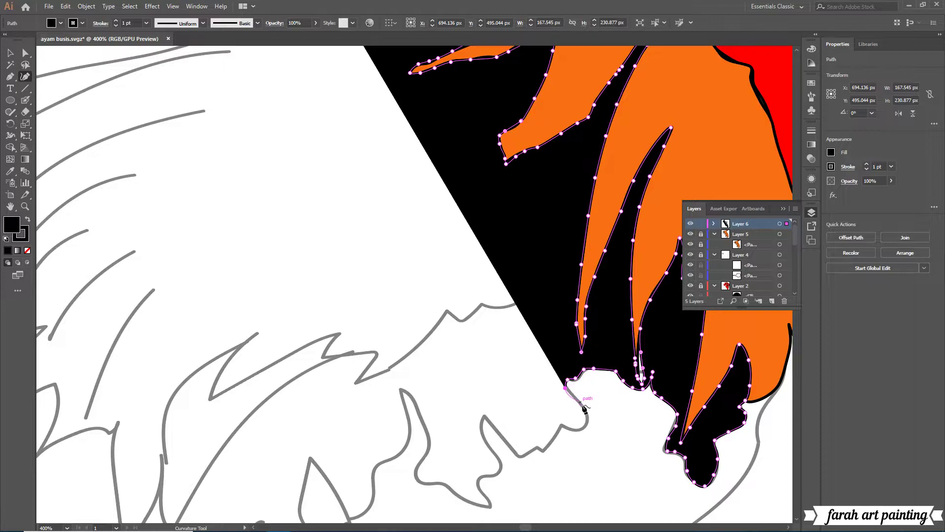
scroll(575, 397, down, 3)
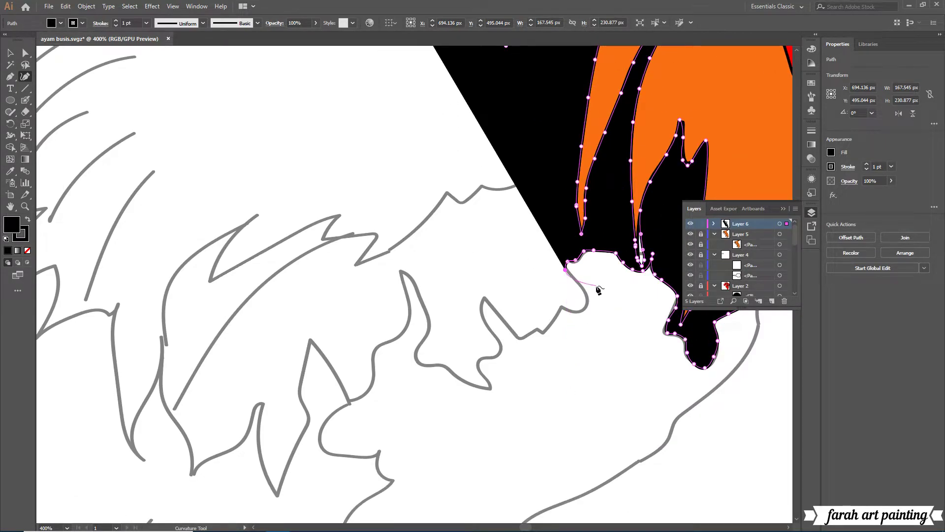
scroll(578, 287, up, 2)
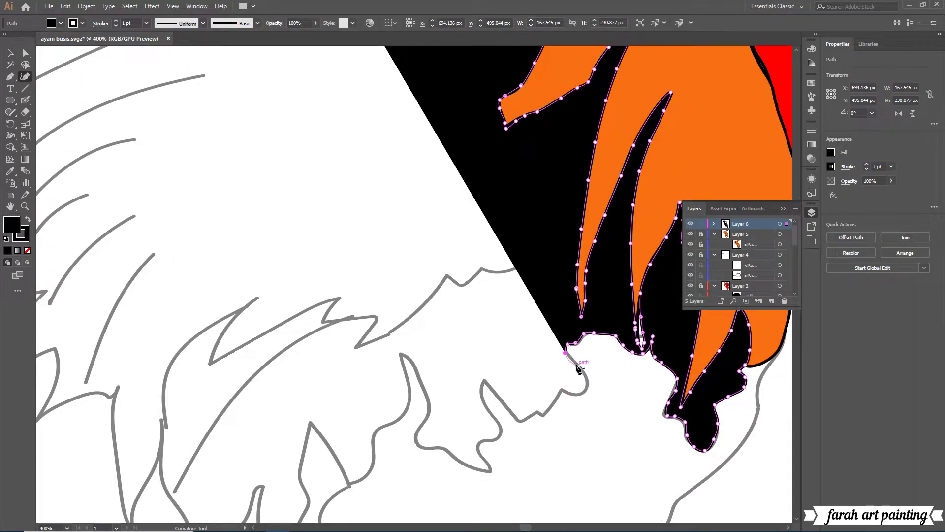
Trace down the grey sketch outline and extend the shape left along the sketch line.
click(577, 368)
click(574, 394)
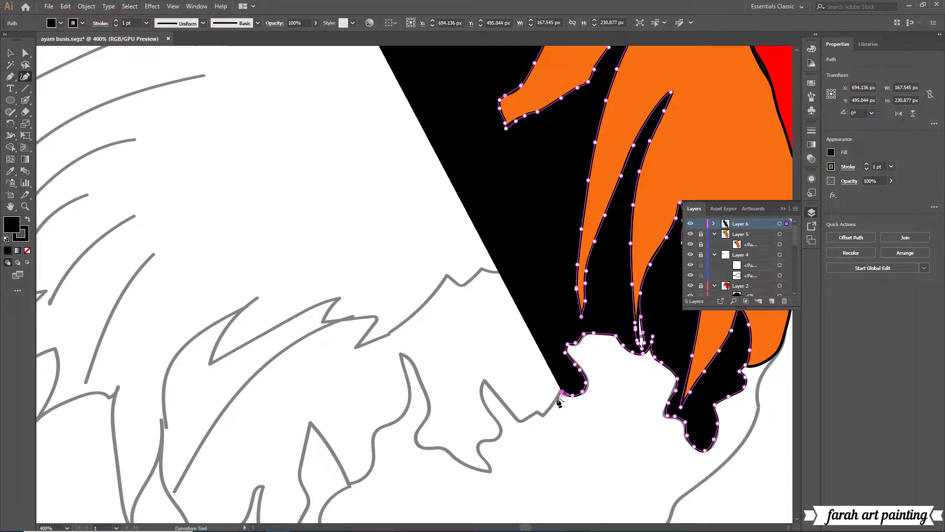
click(545, 415)
click(535, 411)
click(505, 407)
click(481, 382)
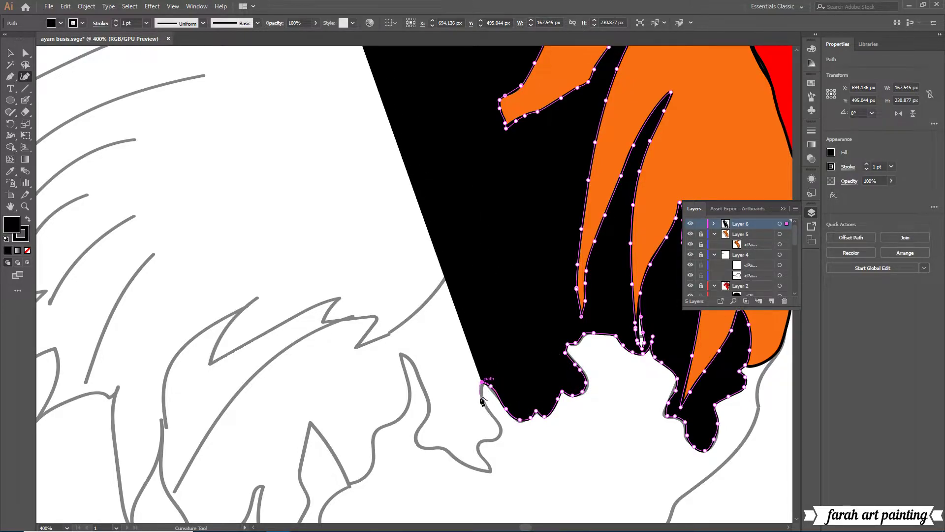
click(494, 418)
Follow the sketch curve down, leftward, and up the left outline to the line's tip.
click(499, 434)
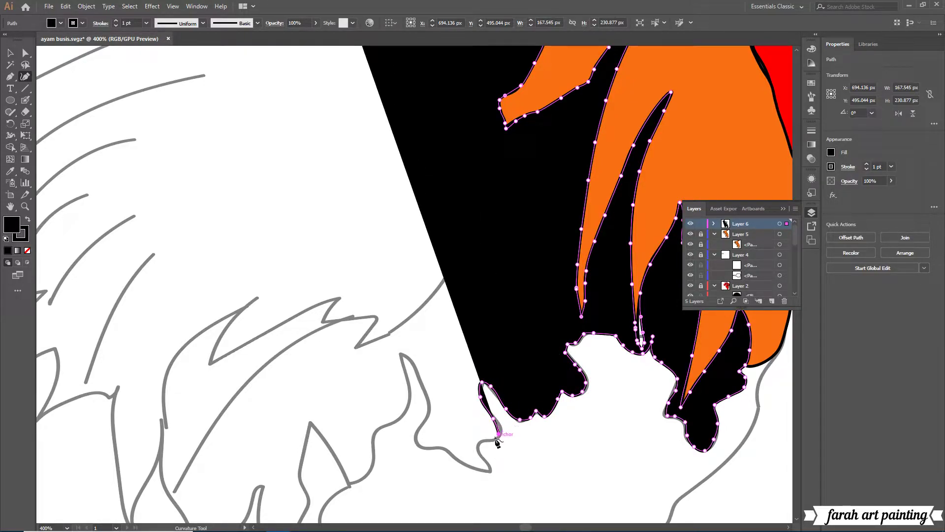
click(490, 465)
click(467, 463)
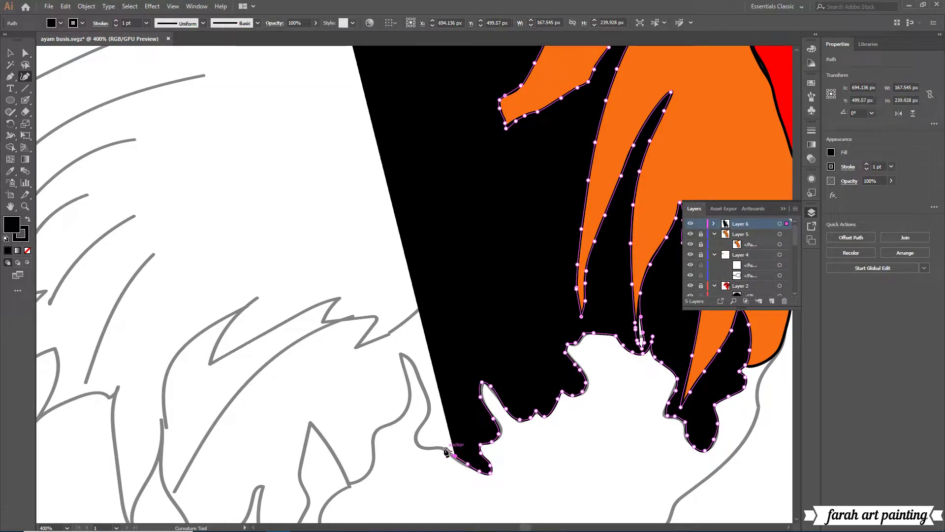
click(445, 447)
click(416, 431)
click(425, 422)
click(431, 404)
click(423, 379)
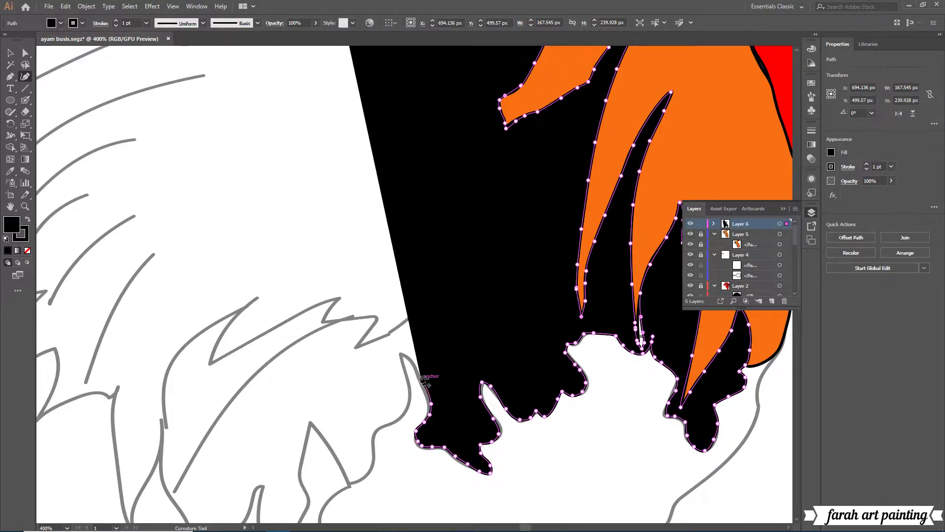
click(415, 365)
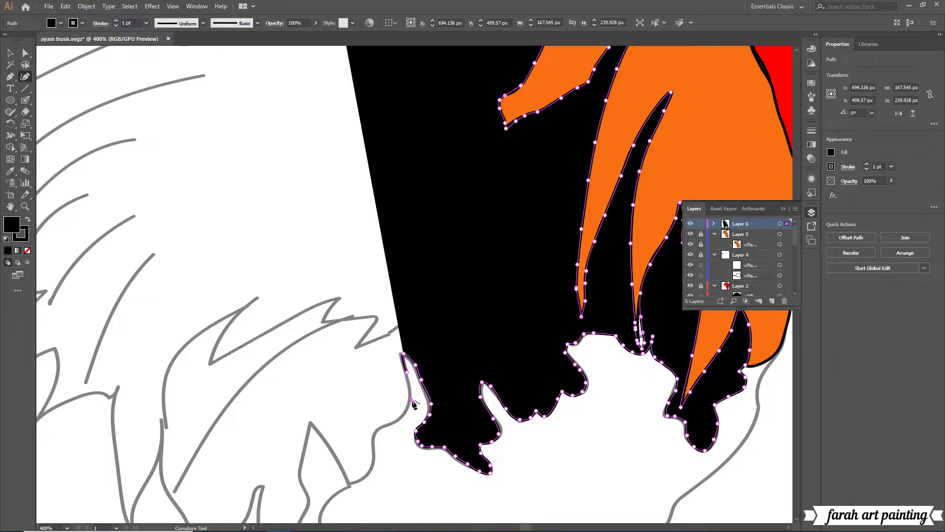
click(402, 418)
scroll(390, 428, down, 1)
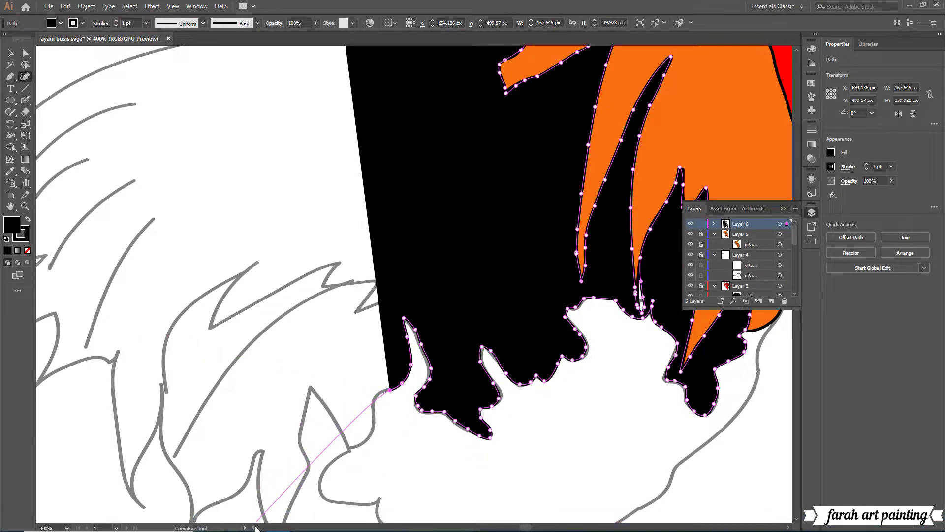
Trace the black shape down the feather's grey outline and along its edge.
scroll(450, 393, down, 1)
scroll(451, 393, left, 2)
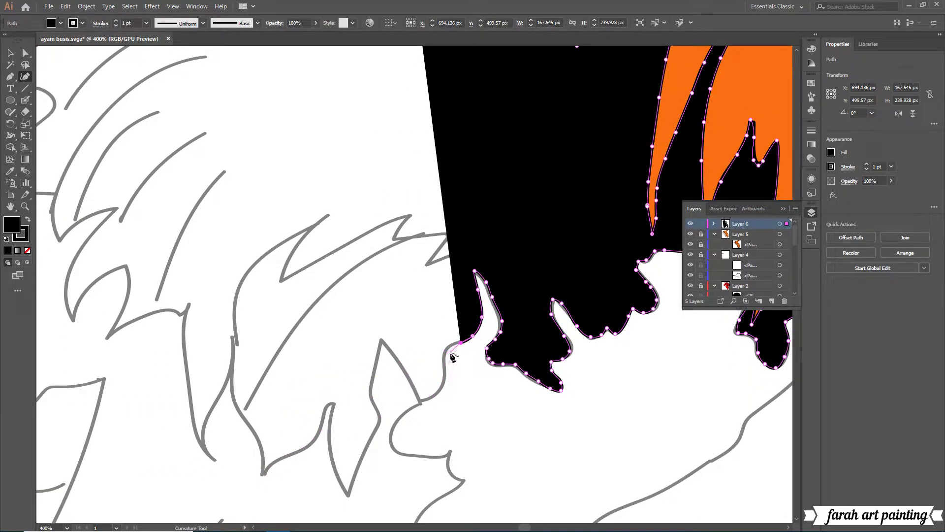
click(450, 348)
click(445, 361)
click(441, 382)
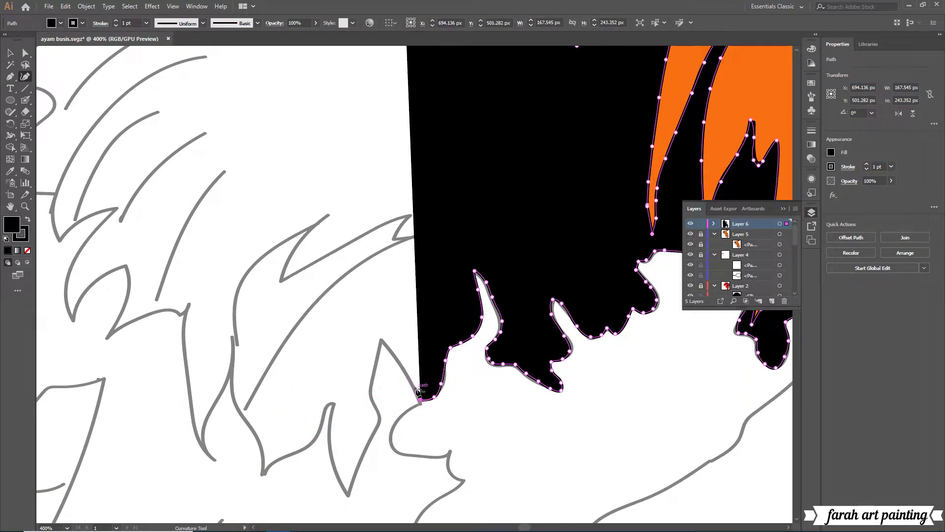
click(419, 399)
click(403, 372)
click(383, 343)
click(379, 359)
click(374, 379)
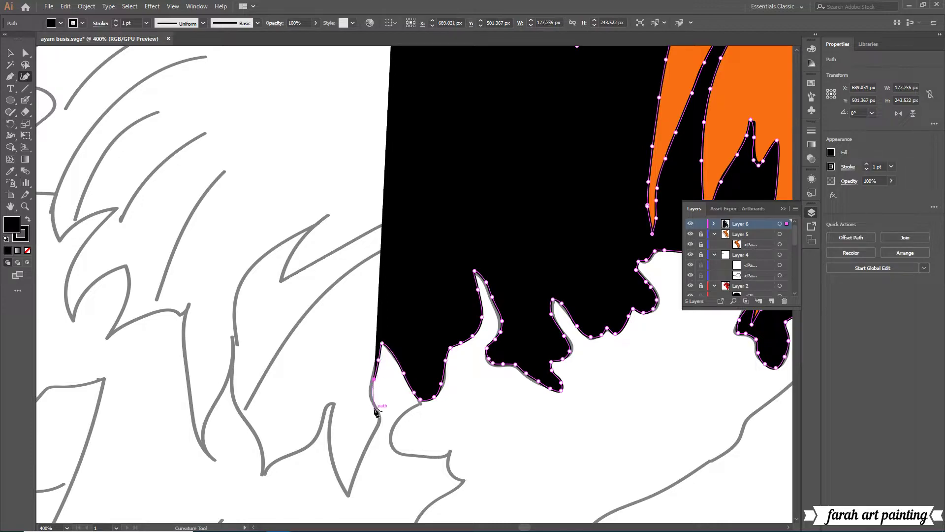
Wrap the outline around the pointed feather tip.
click(377, 430)
click(363, 458)
click(347, 496)
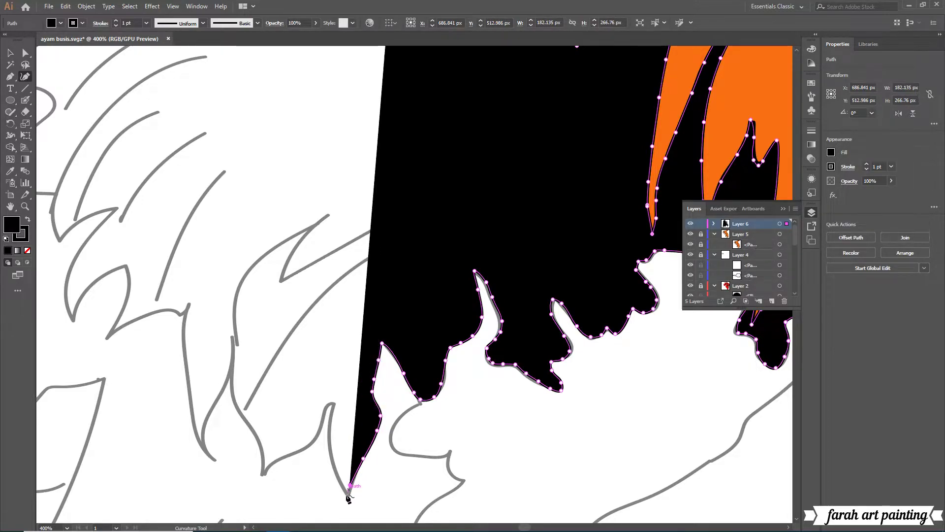
click(330, 458)
click(330, 429)
click(331, 411)
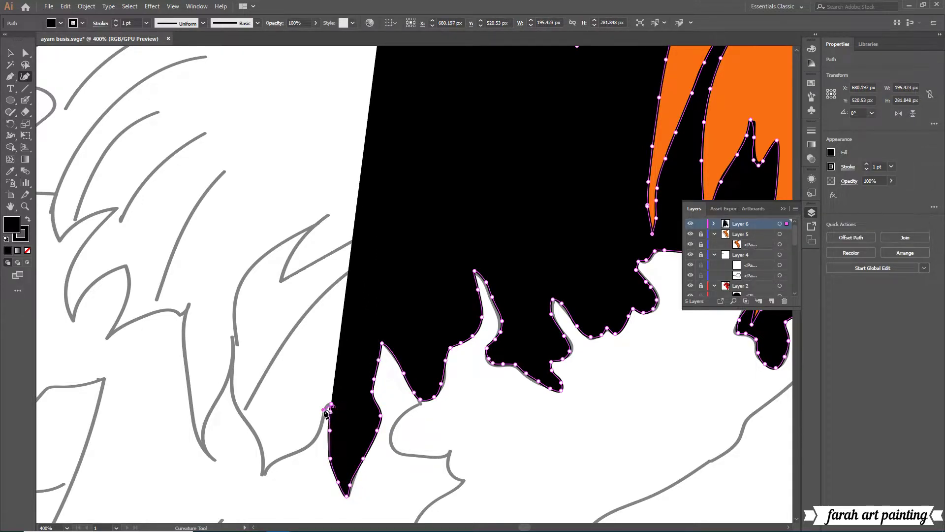
Trace down the left feather outline and up the next feather's edge.
click(323, 424)
click(308, 448)
click(296, 454)
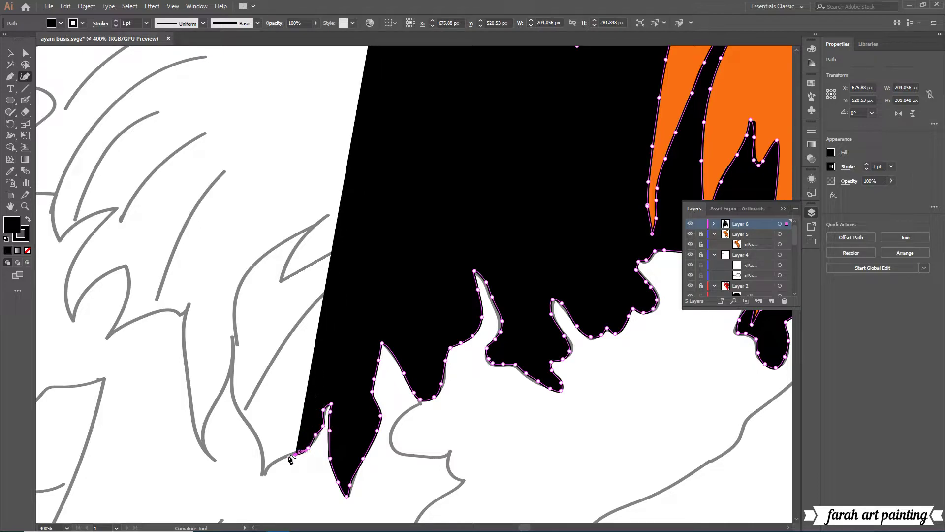
click(263, 474)
click(259, 448)
click(248, 427)
click(231, 392)
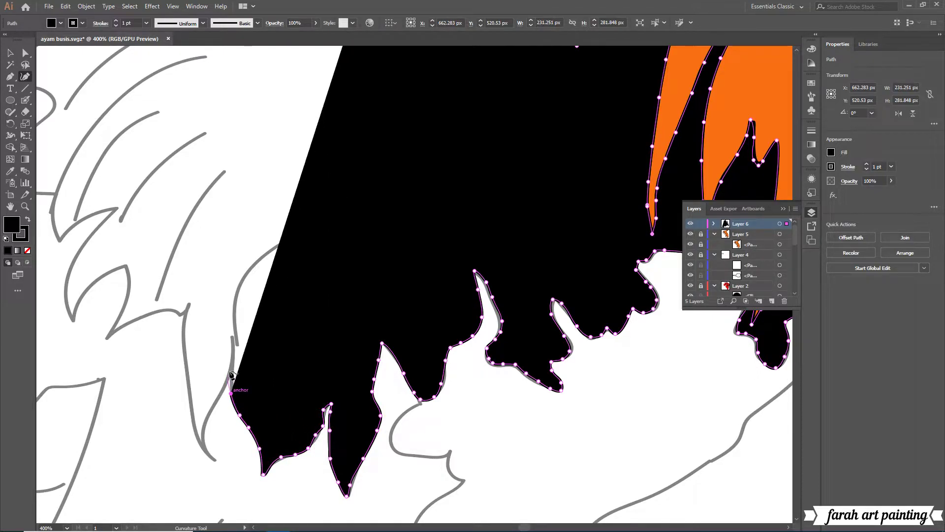
Trace over and down the next feather, then up the left feather outline.
click(232, 345)
click(223, 387)
click(209, 416)
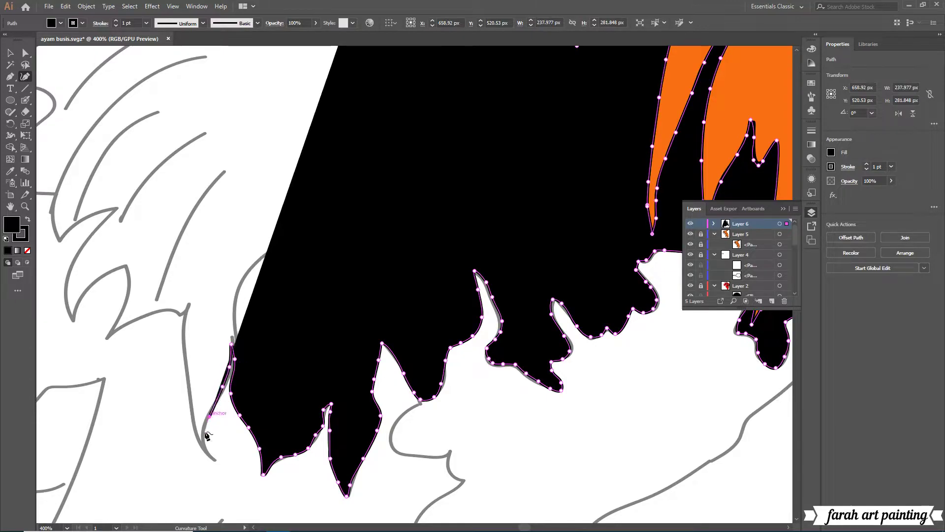
click(202, 435)
click(193, 448)
click(191, 435)
click(190, 411)
click(189, 397)
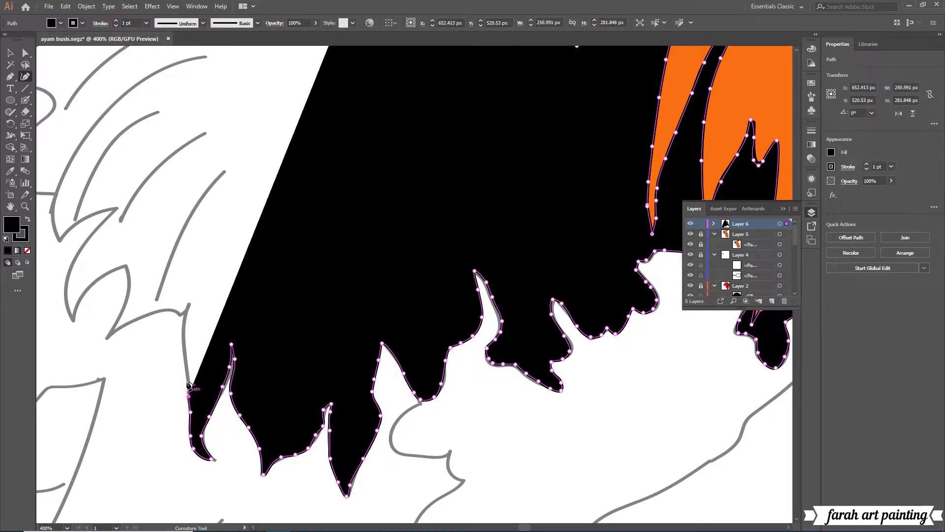
click(185, 361)
click(183, 336)
Continue the black outline around the upper-left feathers.
click(188, 303)
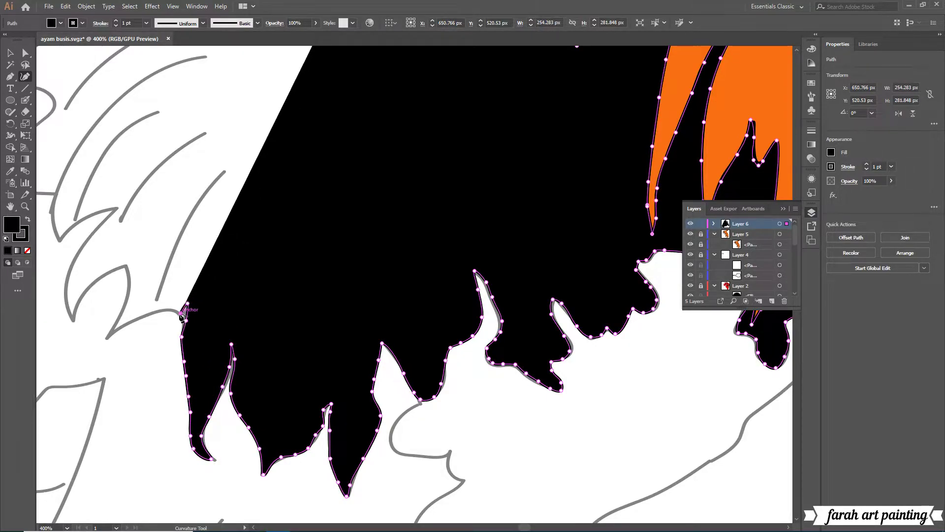
click(138, 317)
click(108, 339)
click(121, 309)
click(127, 282)
click(125, 268)
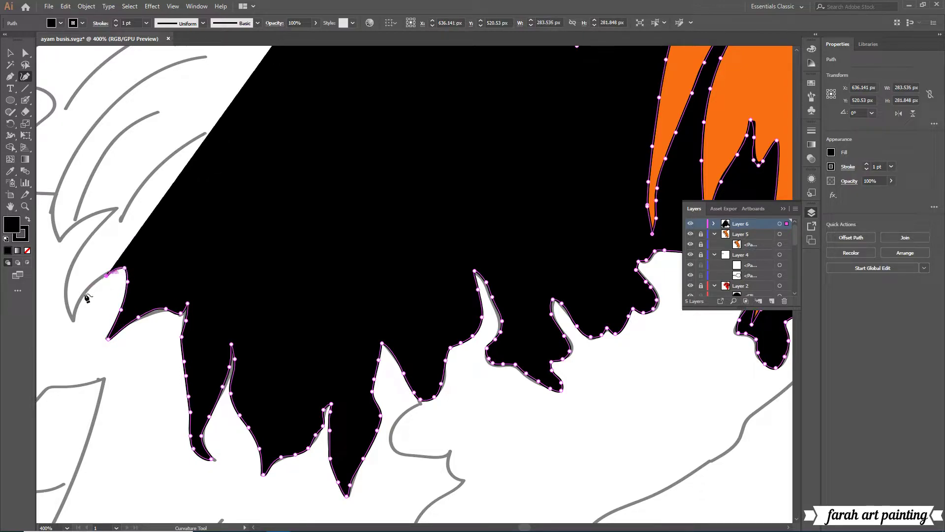
Follow the jagged feather tip with points and extend the trace further up the outline.
click(86, 294)
click(71, 324)
click(64, 293)
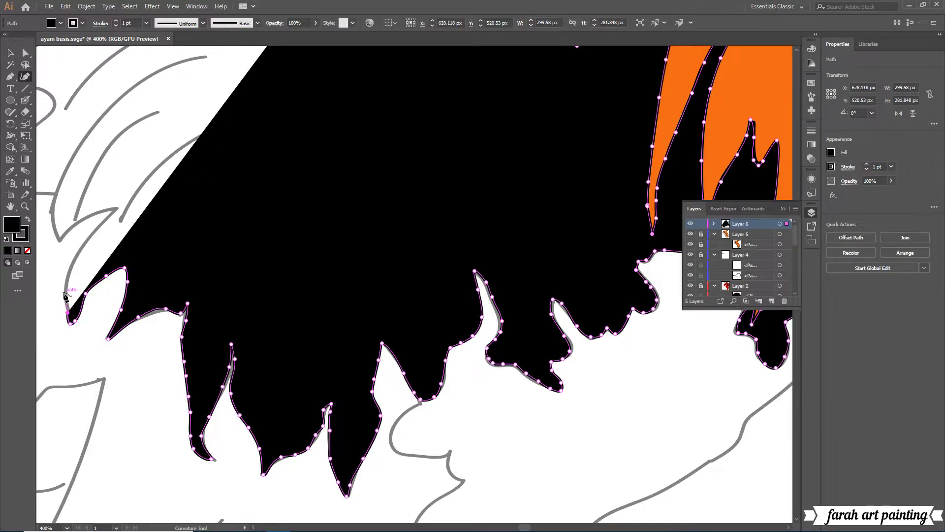
click(75, 256)
click(89, 236)
click(114, 215)
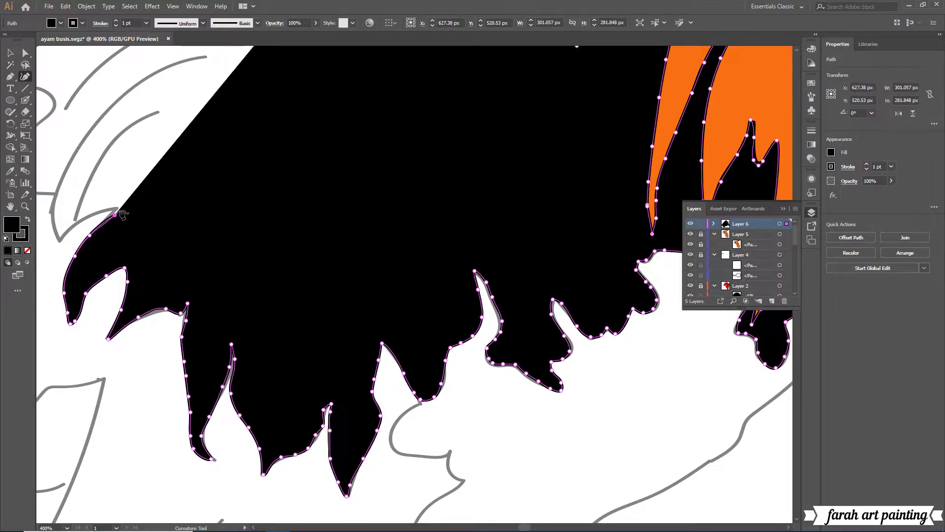
click(100, 211)
drag(58, 229, 152, 229)
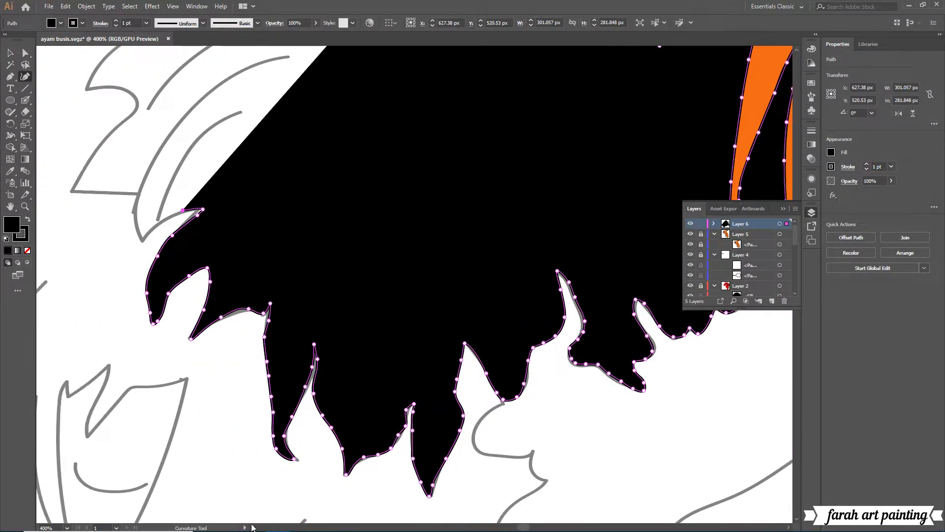
Extend the black shape left to the feather's far-left corner and partway up its outline.
scroll(154, 237, up, 5)
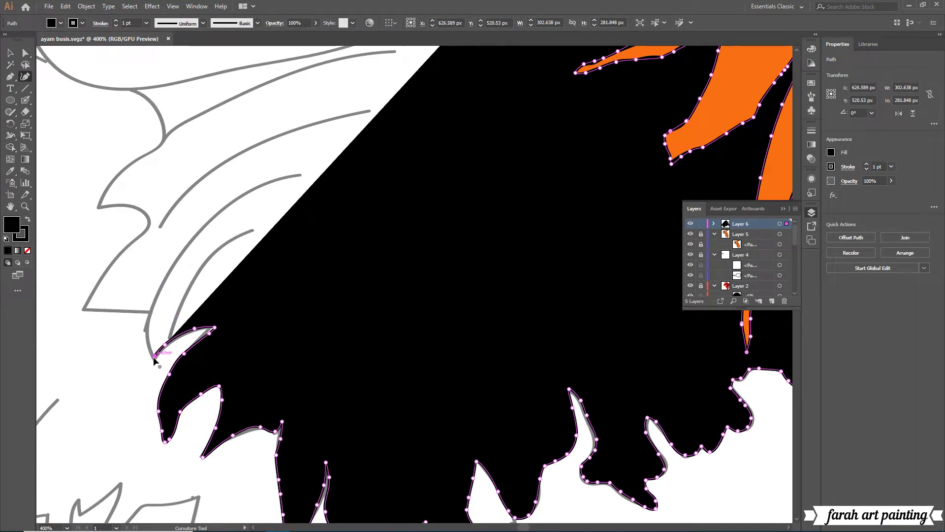
click(147, 321)
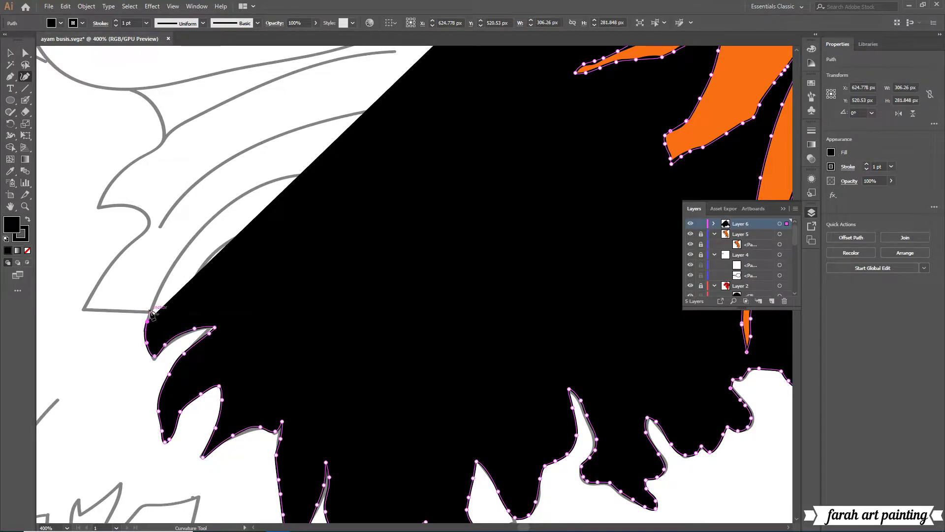
click(109, 312)
click(81, 315)
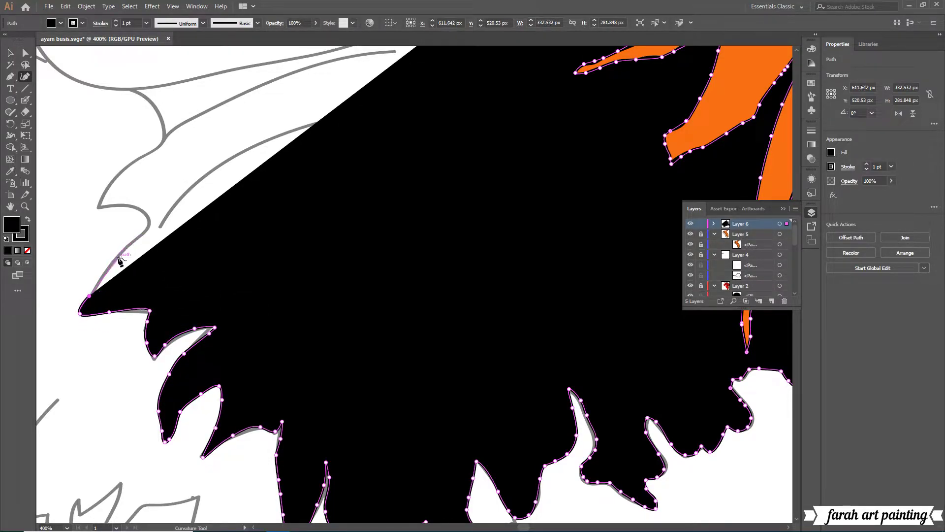
click(101, 277)
click(125, 246)
click(140, 233)
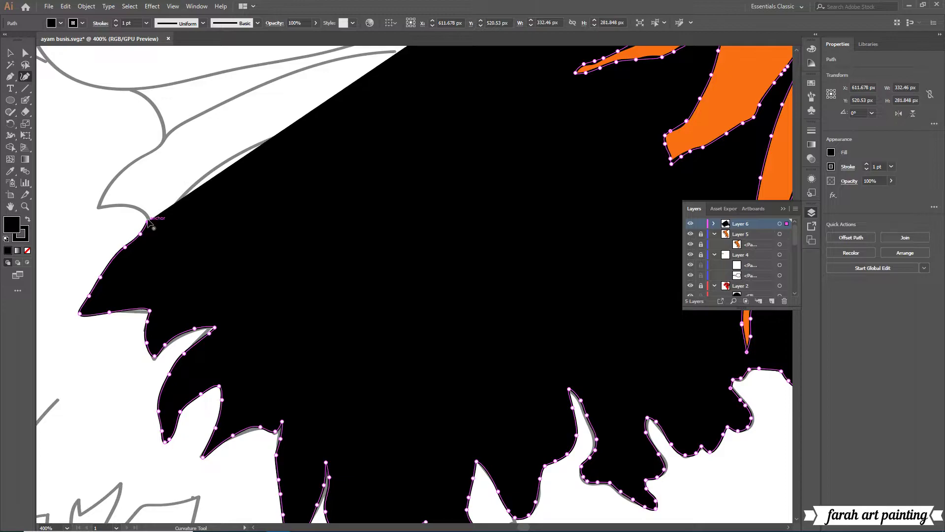
click(138, 210)
click(99, 207)
Continue tracing the black shape up the left outline to the grey curve.
scroll(101, 212, up, 3)
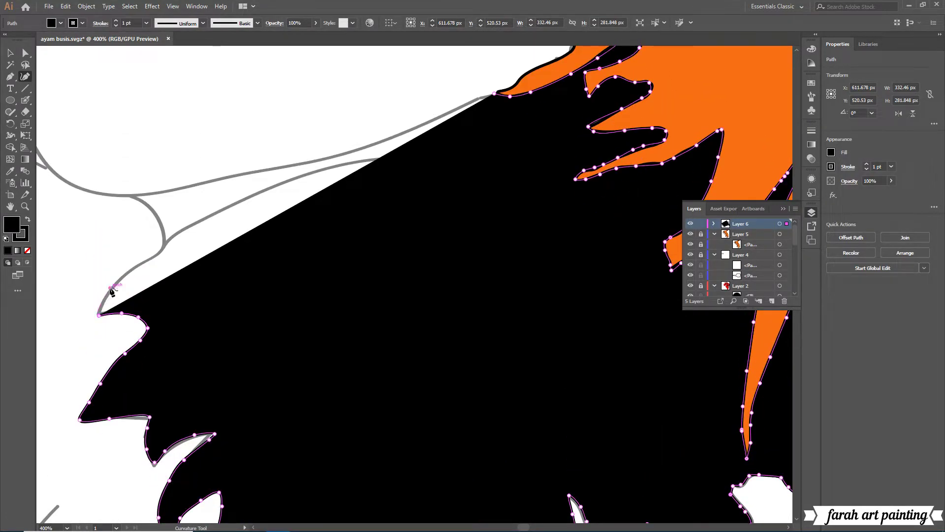
click(109, 287)
click(130, 268)
click(153, 257)
click(161, 242)
click(155, 215)
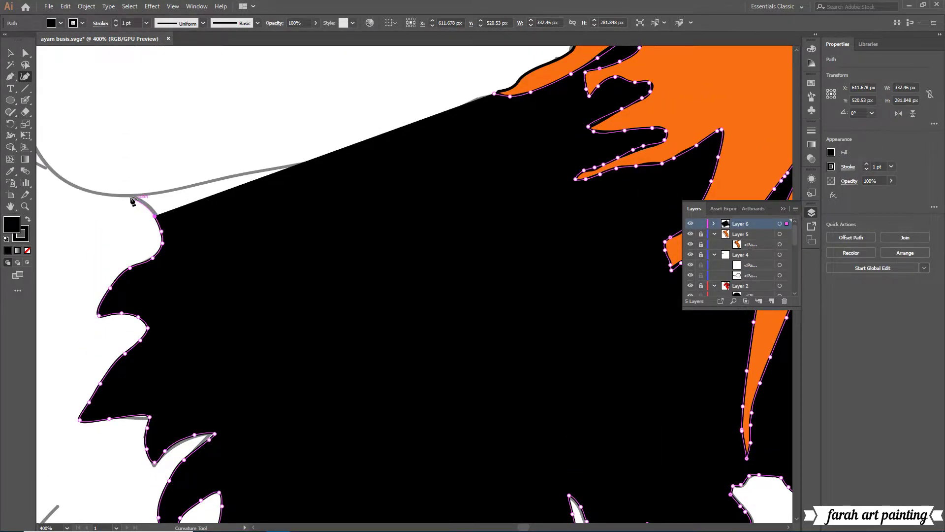
click(132, 198)
Trace the black shape along the feathers' top edge toward the orange neck feathers.
click(163, 194)
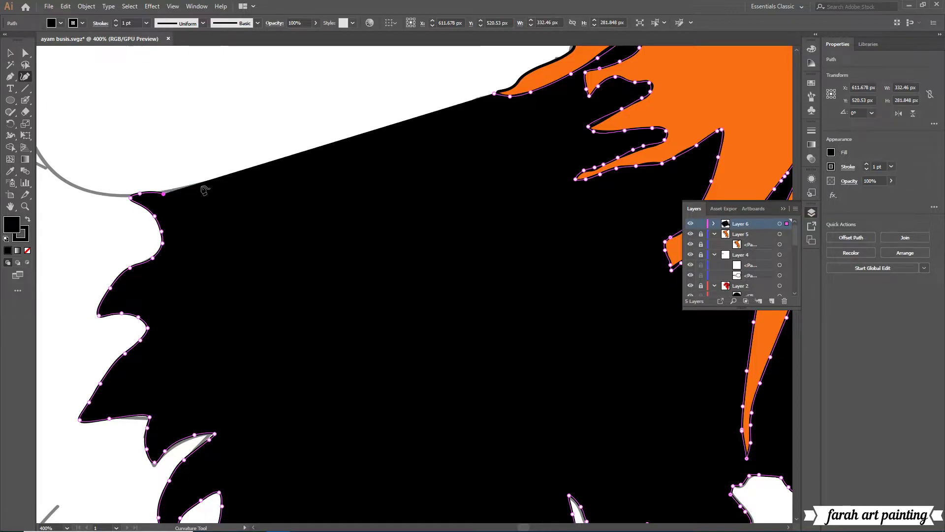
click(175, 190)
click(204, 183)
click(239, 175)
click(279, 163)
click(316, 154)
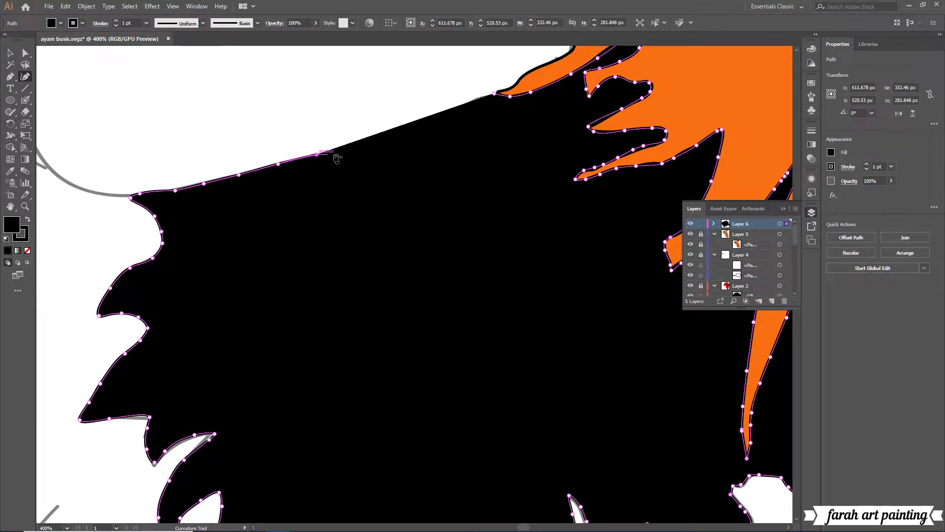
click(346, 149)
click(375, 143)
click(422, 127)
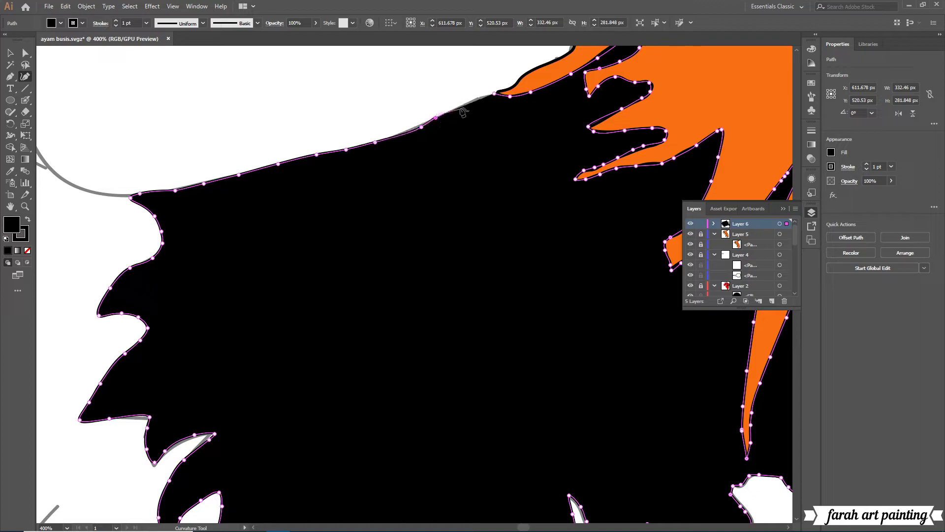
Fill the traced feather shape with brown-orange and zoom the view to 300%.
double_click(14, 224)
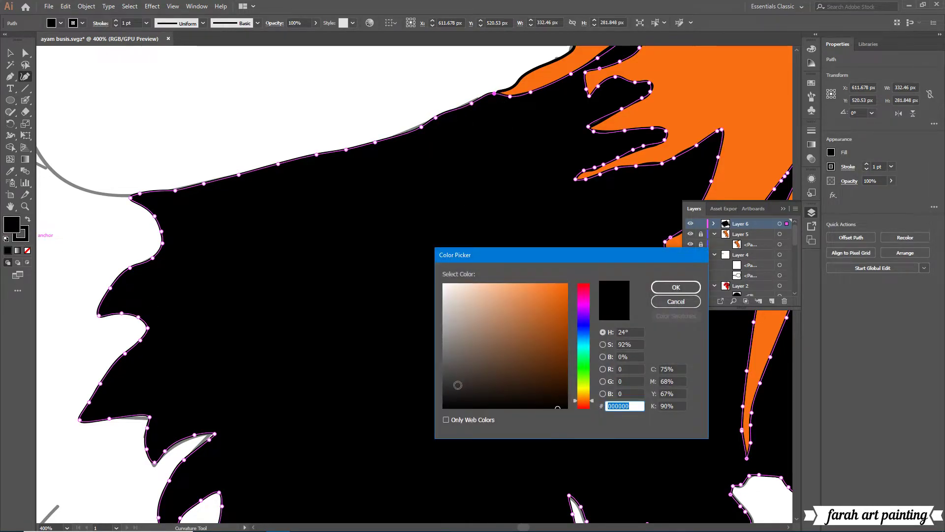
click(542, 296)
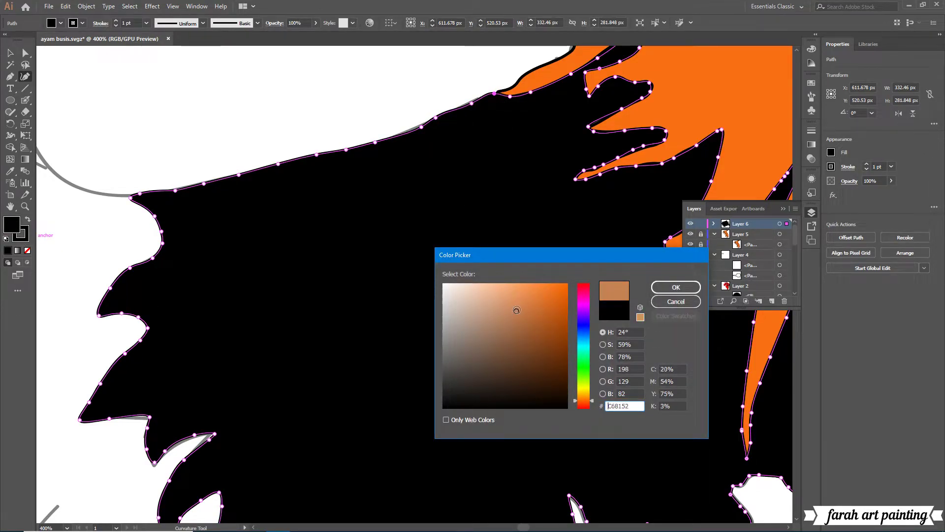
click(676, 287)
click(67, 528)
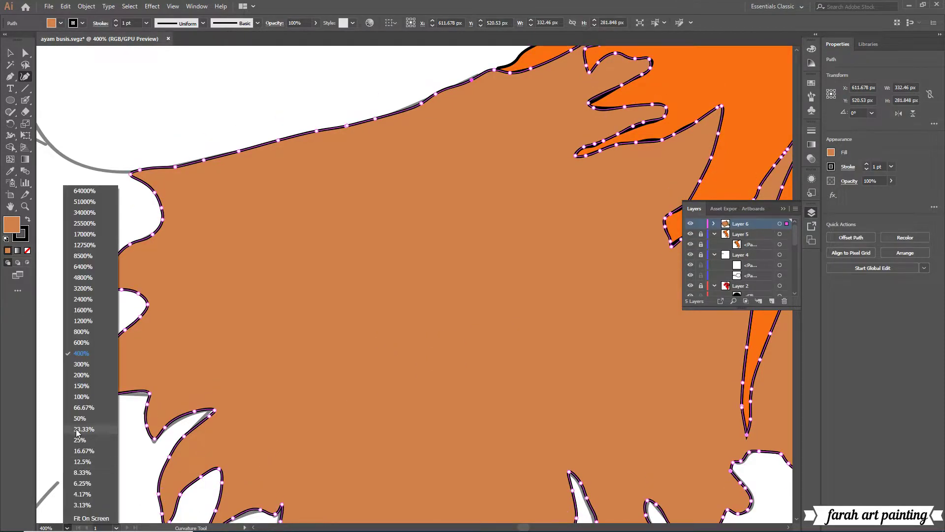
click(91, 370)
scroll(91, 369, down, 1)
Deselect the feather shape and zoom out to 200% to see the whole rooster.
key(v)
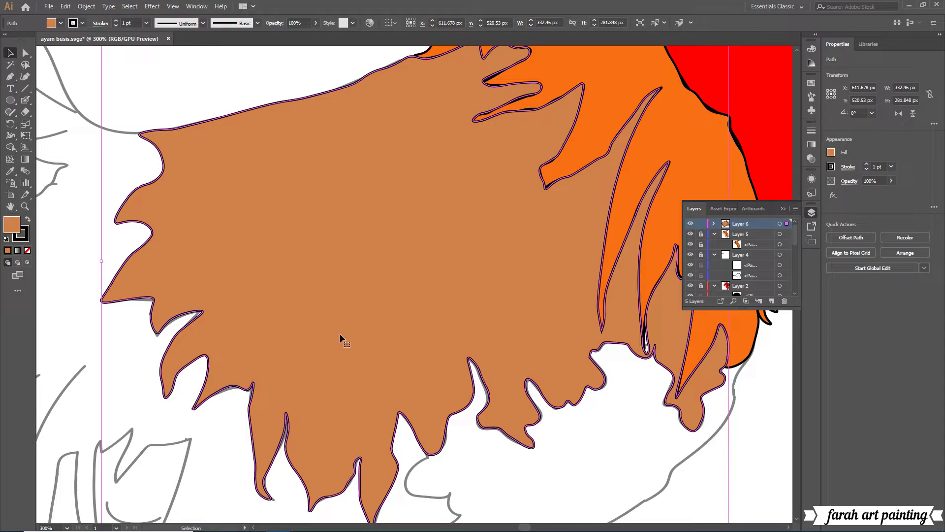
click(24, 76)
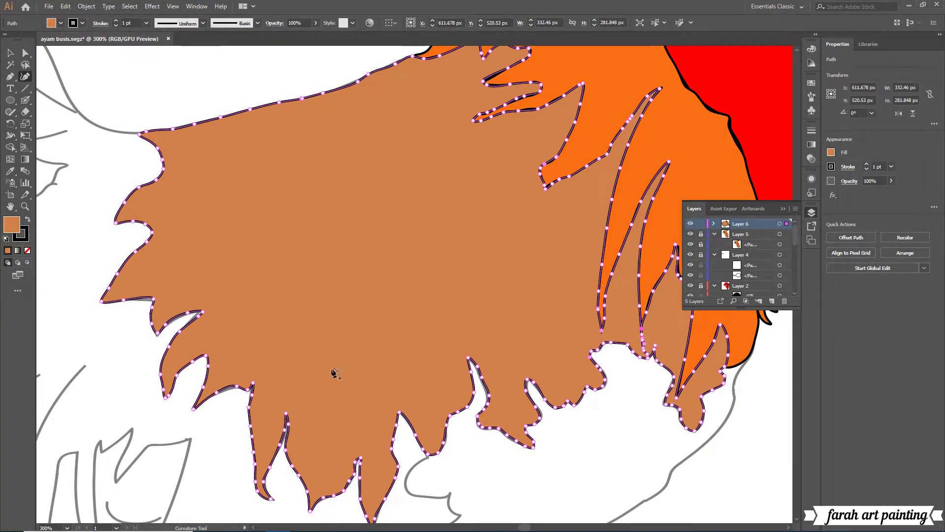
key(v)
key(ctrl+shift+a)
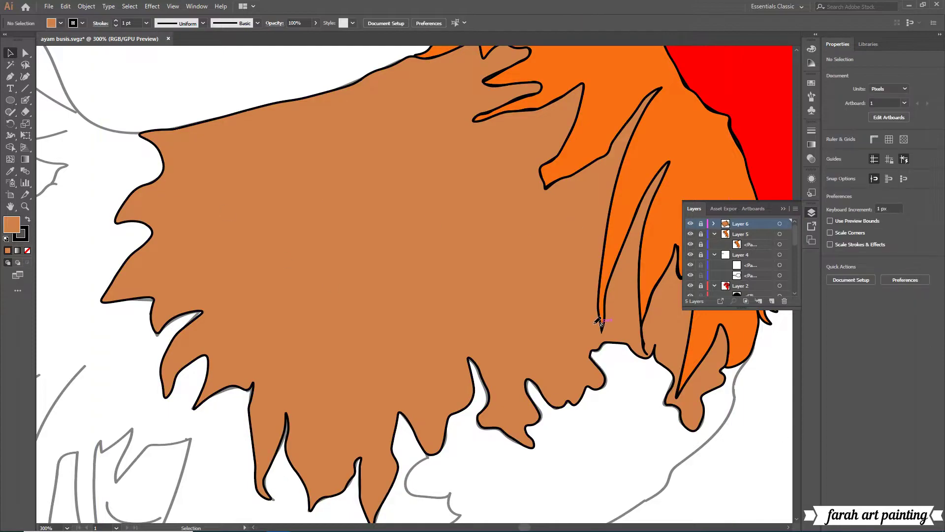
scroll(148, 295, up, 3)
click(67, 527)
click(84, 375)
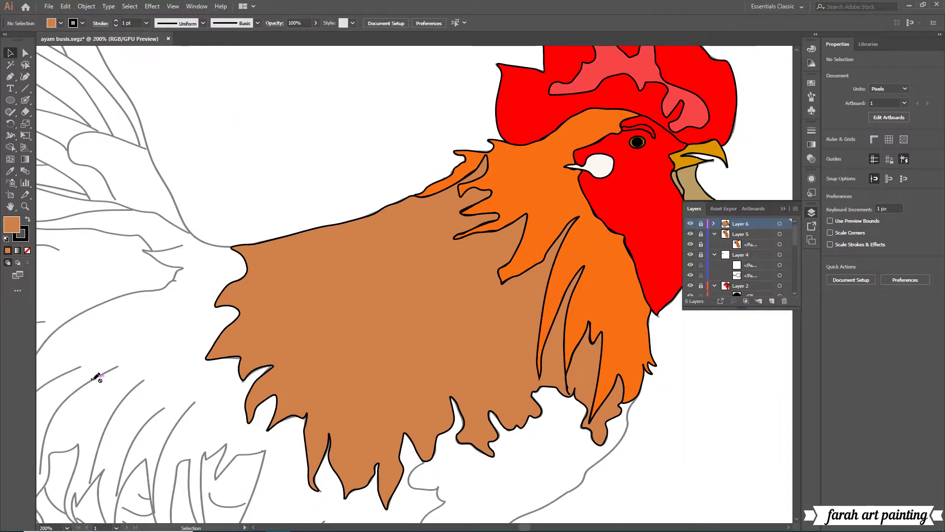
scroll(453, 391, up, 1)
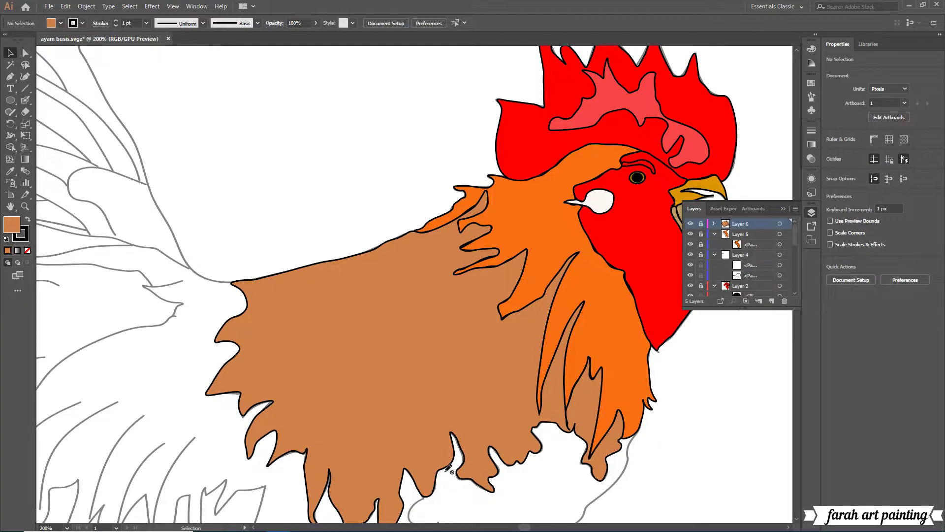
Recolour the feather shape light peach and lock its layer.
double_click(12, 224)
click(679, 288)
click(457, 305)
double_click(12, 225)
click(502, 291)
click(675, 288)
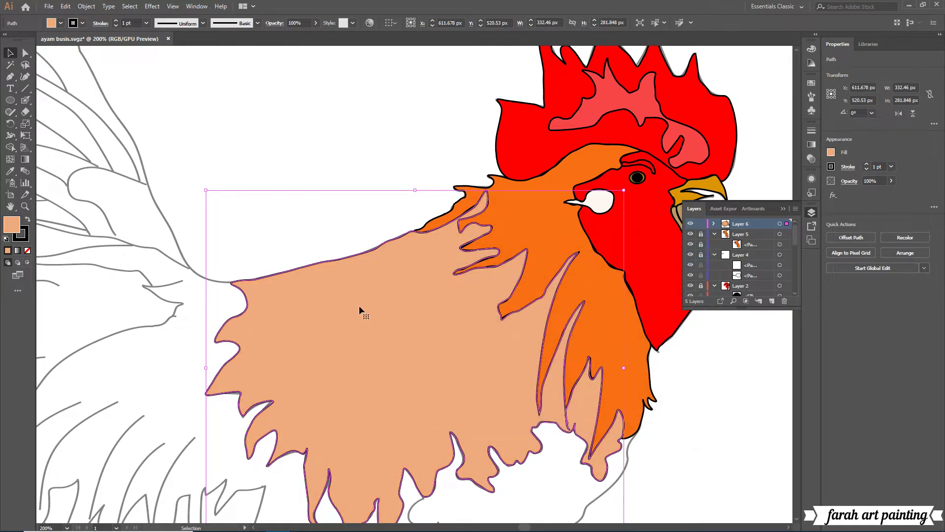
click(700, 224)
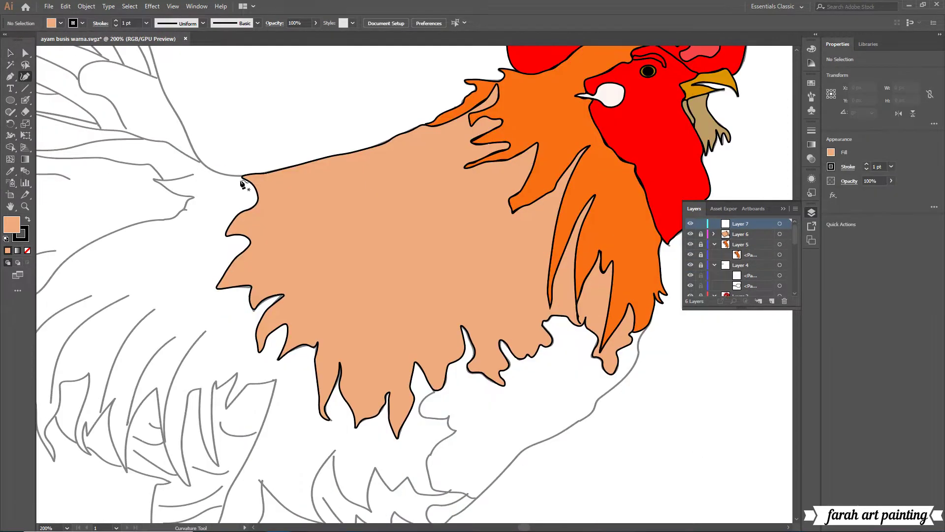
Set the fill to black and start a new shape down the tail-feather outline.
double_click(11, 225)
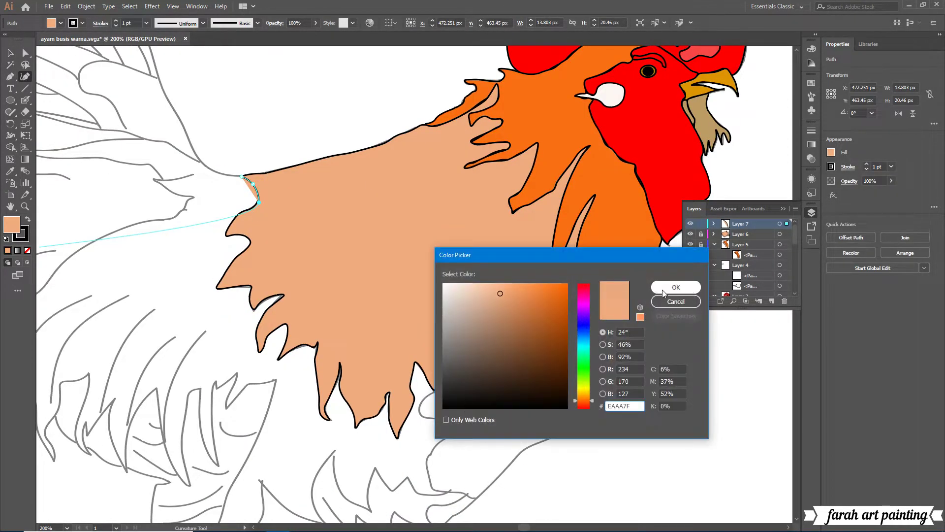
click(544, 396)
click(675, 287)
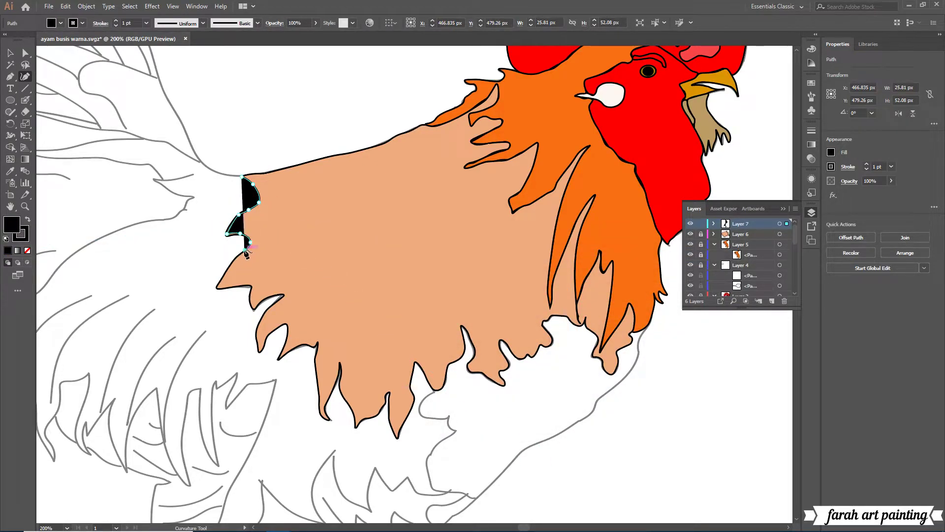
click(235, 259)
click(220, 288)
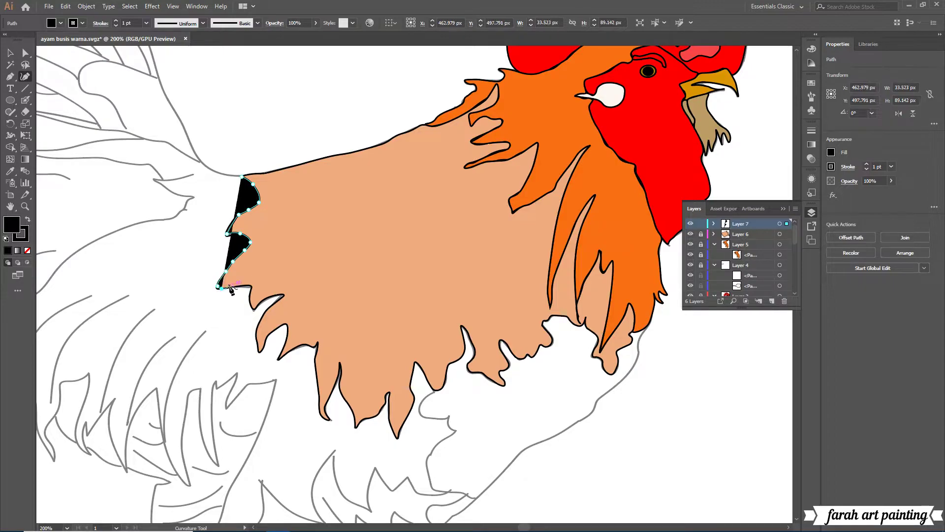
click(246, 287)
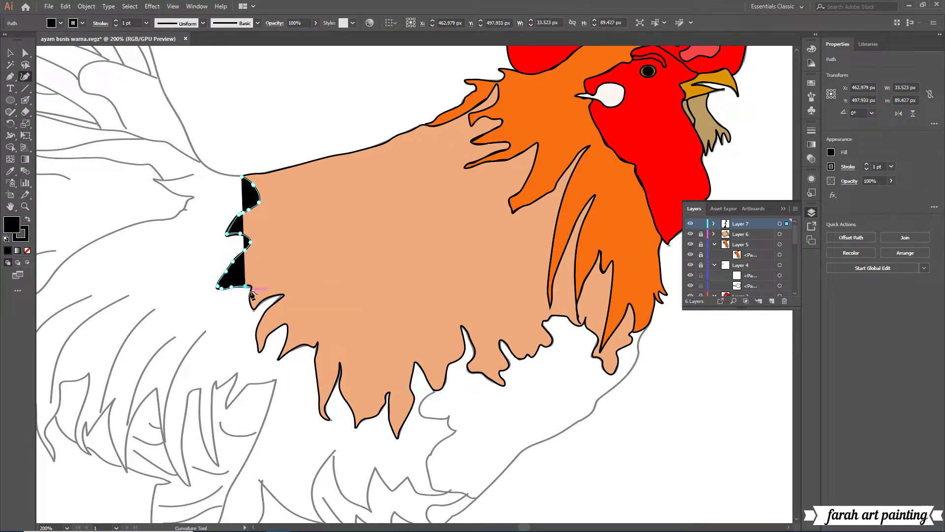
click(250, 294)
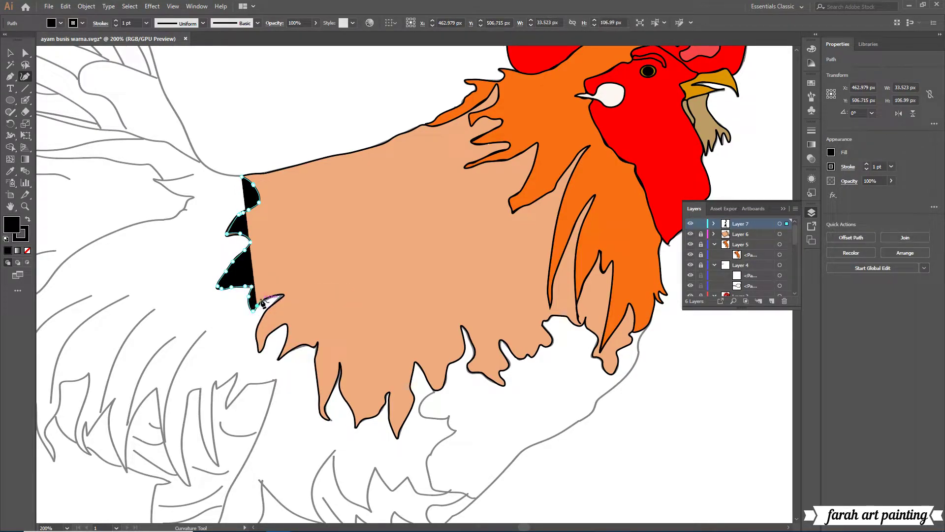
click(267, 339)
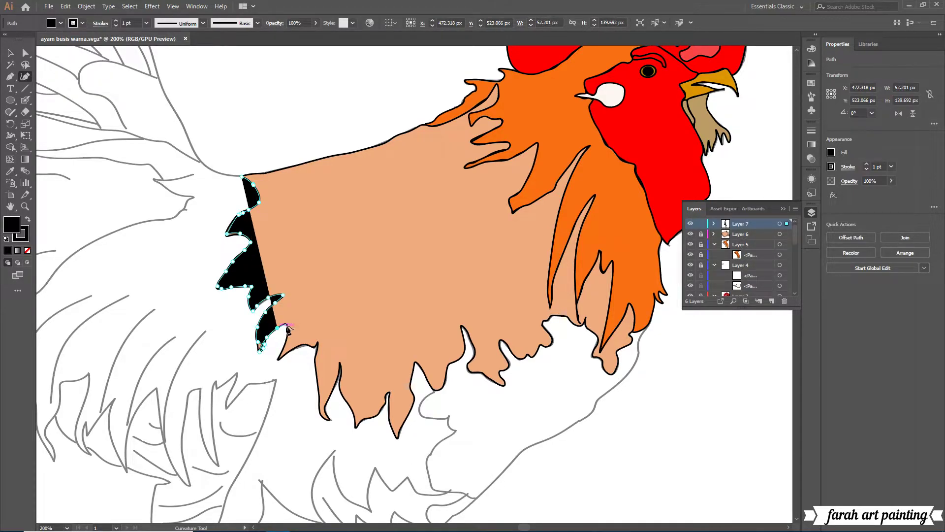
Undo the misplaced anchor points on the new black shape.
right_click(299, 355)
right_click(338, 286)
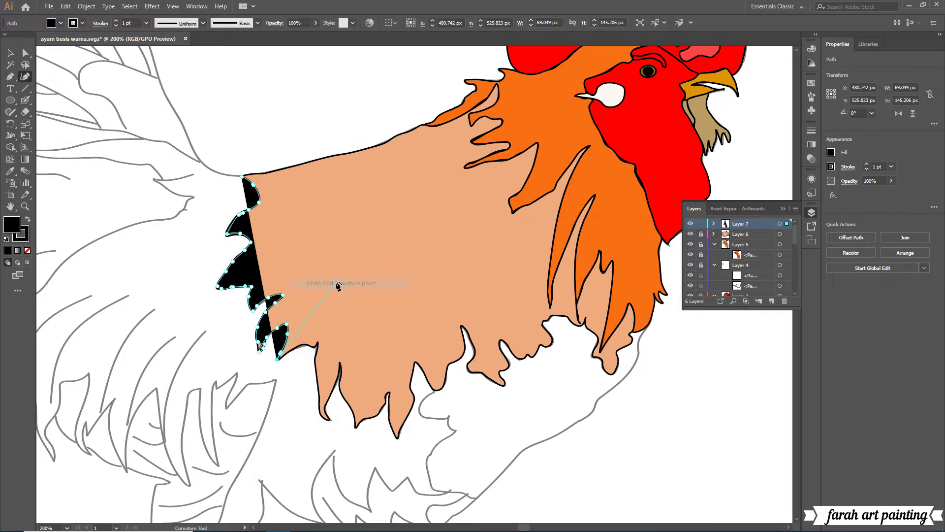
right_click(369, 328)
right_click(285, 288)
click(331, 300)
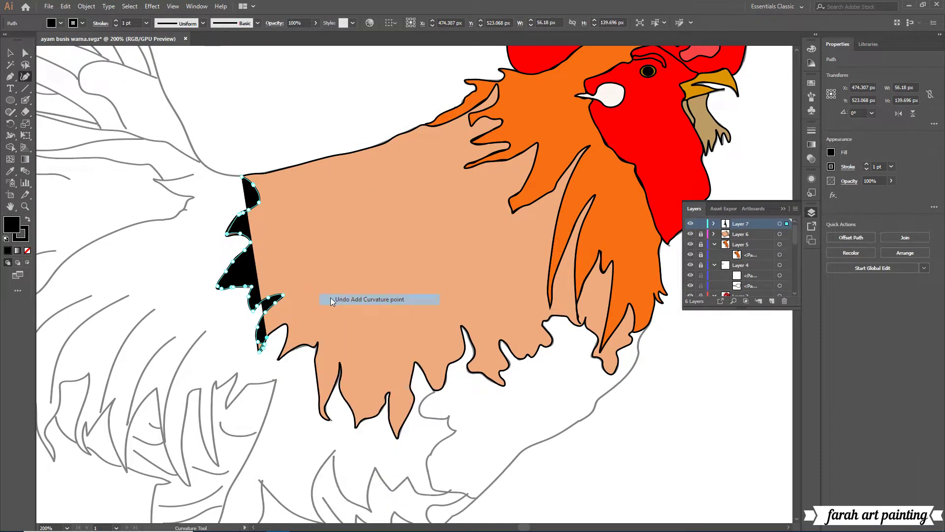
right_click(267, 122)
right_click(288, 285)
right_click(264, 116)
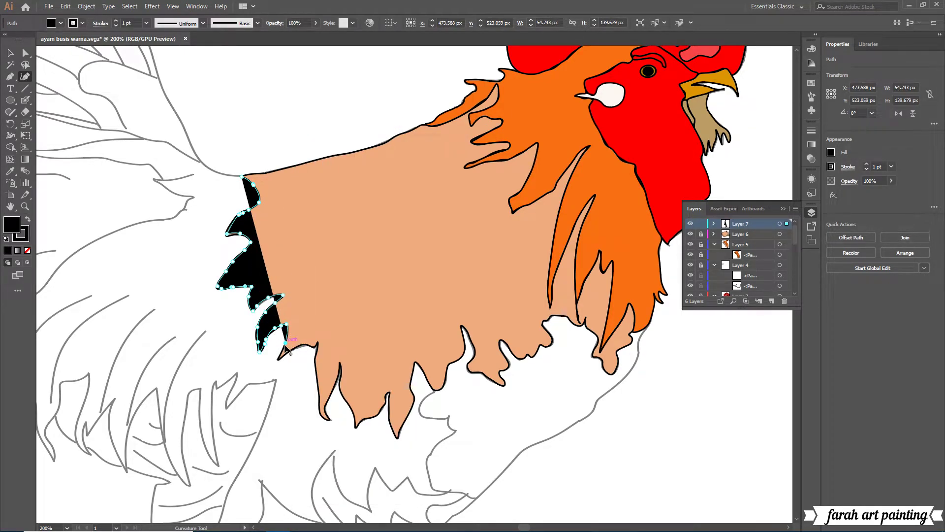
Trace the black shape along the feather tips of the body's jagged left edge.
click(278, 359)
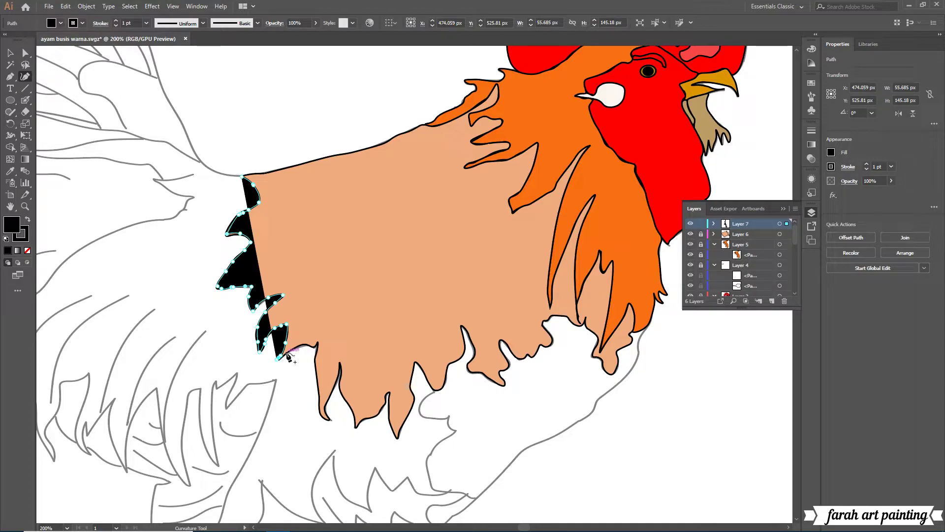
click(293, 349)
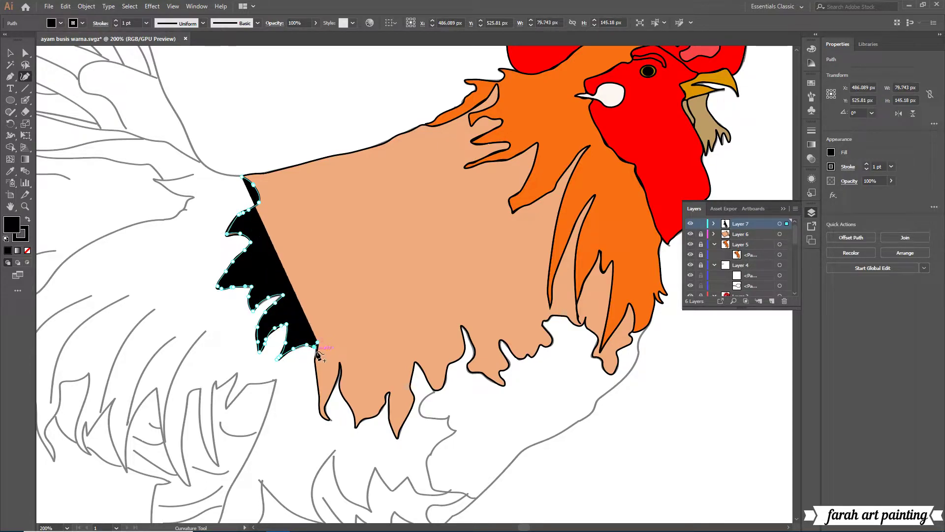
click(328, 419)
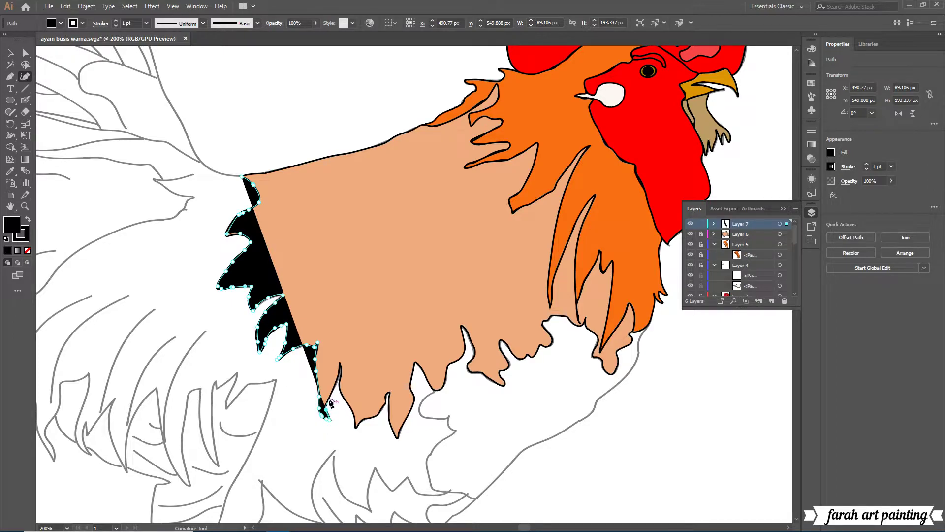
click(340, 366)
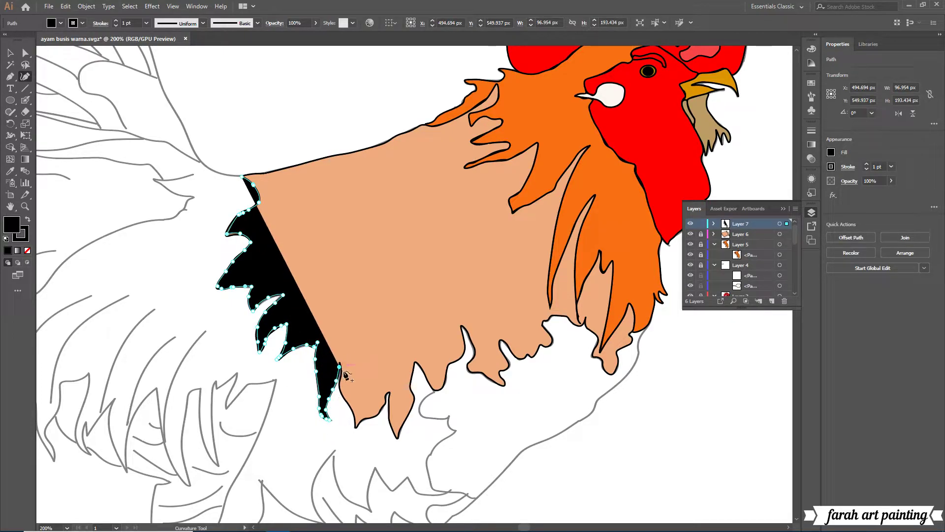
right_click(342, 386)
key(Escape)
Zoom to 300% and trace points along the first lower feather spikes.
click(67, 527)
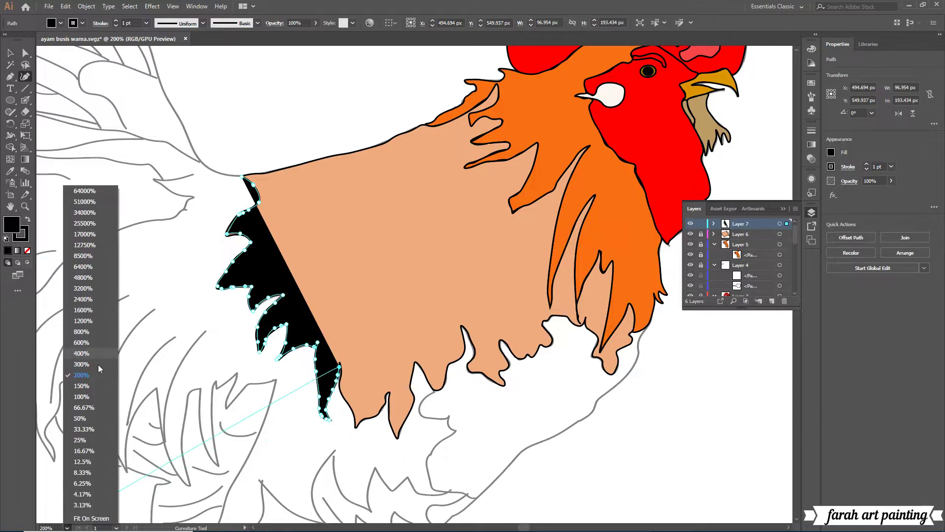
click(98, 365)
click(513, 394)
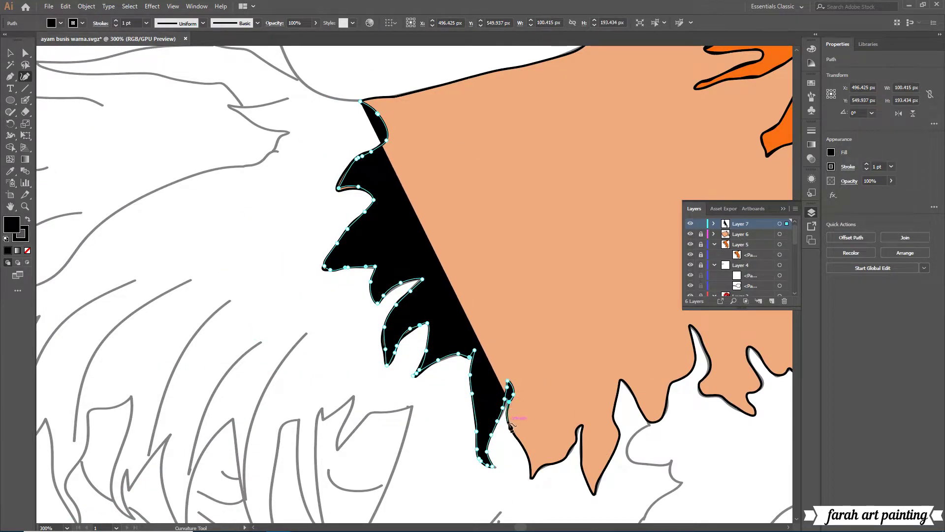
click(532, 476)
click(553, 462)
click(571, 449)
click(579, 424)
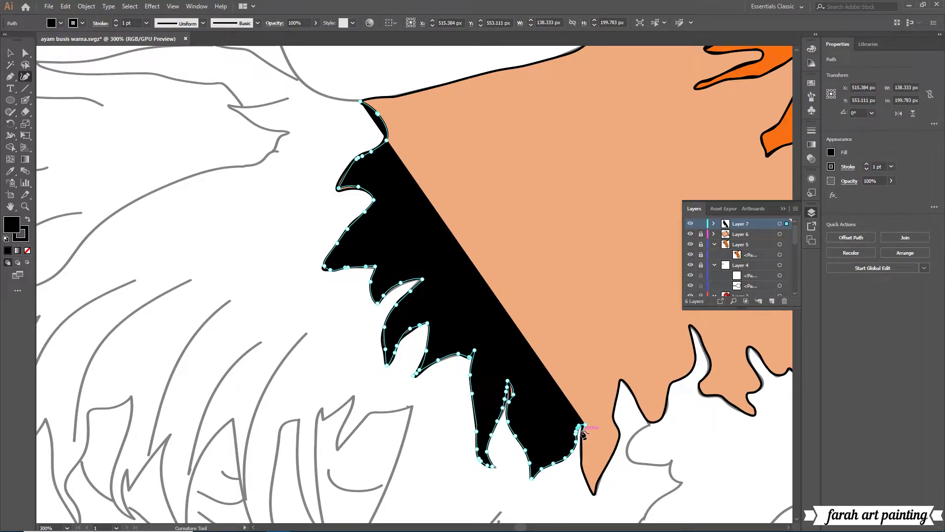
Trace down the spike, back up its right edge and around the notch.
click(589, 485)
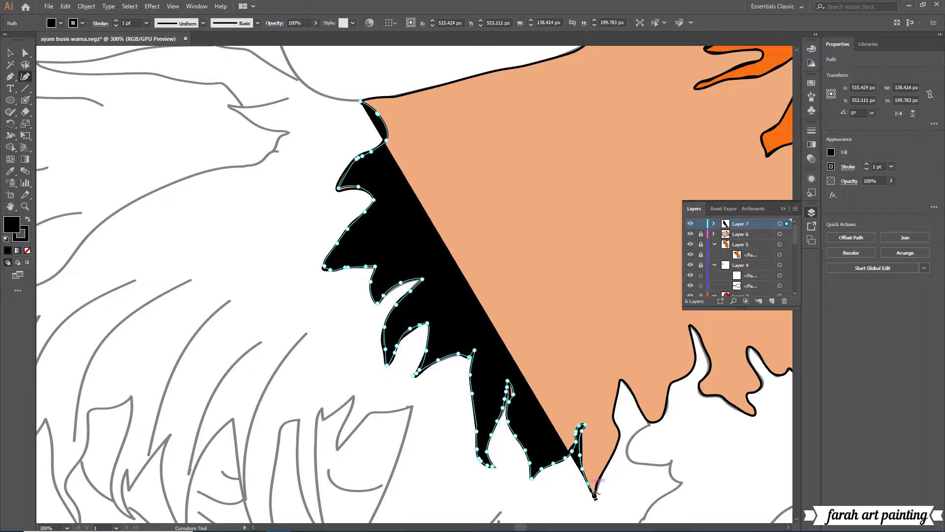
click(601, 475)
click(611, 458)
click(619, 436)
click(615, 404)
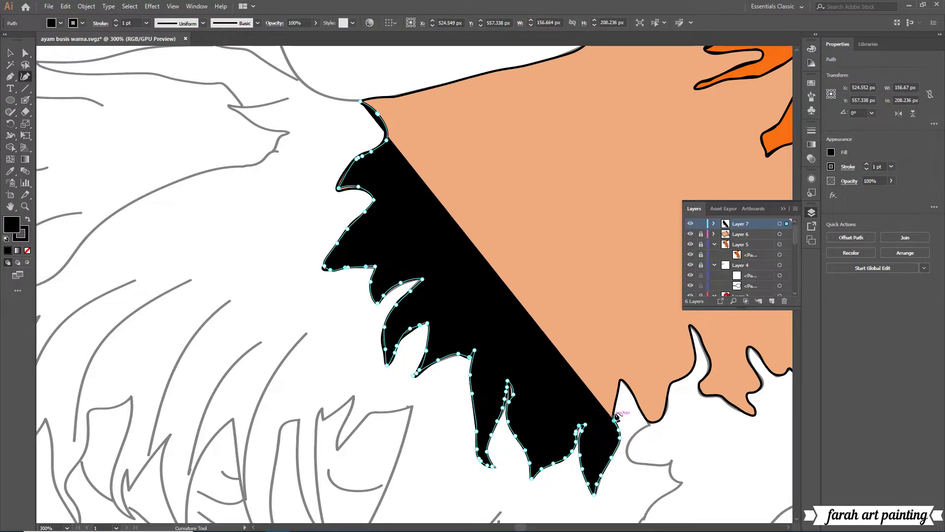
click(620, 379)
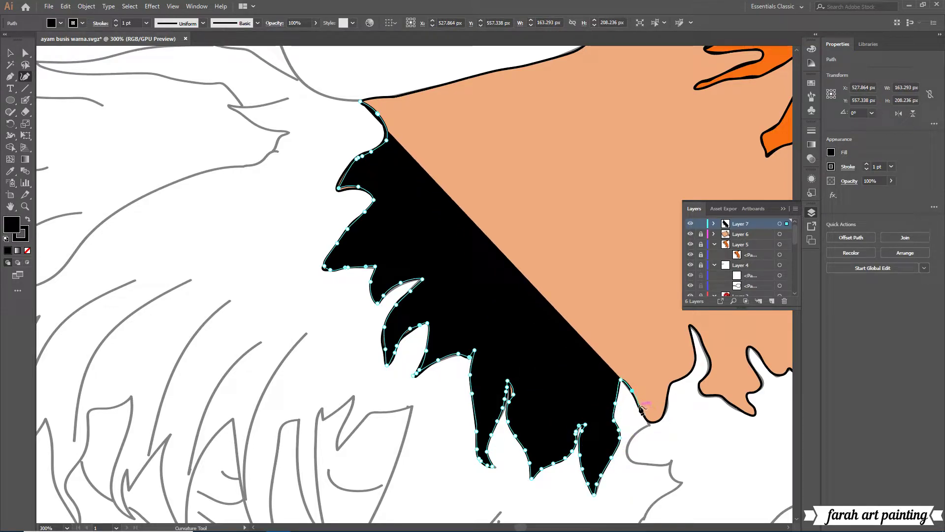
click(645, 419)
click(668, 389)
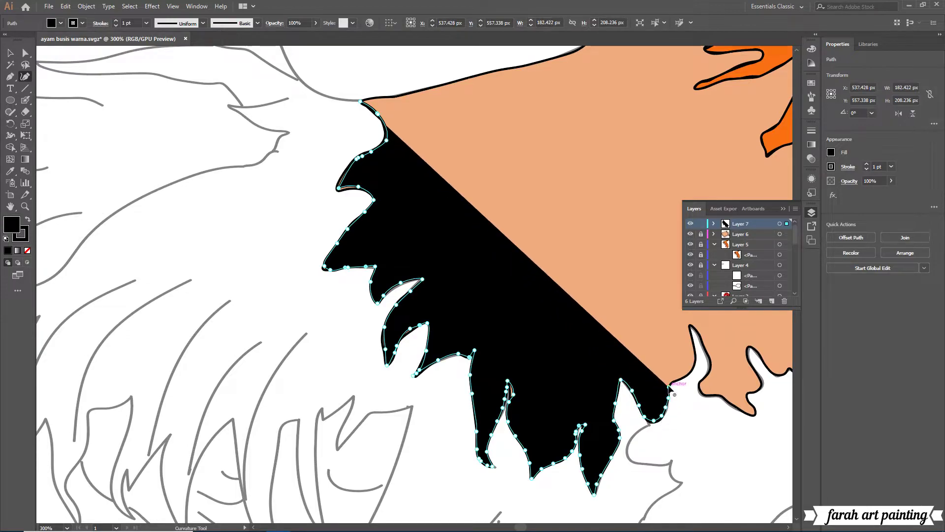
click(693, 368)
Pan along the body's lower edge and outline the next feather and its small tip.
drag(789, 528, 574, 485)
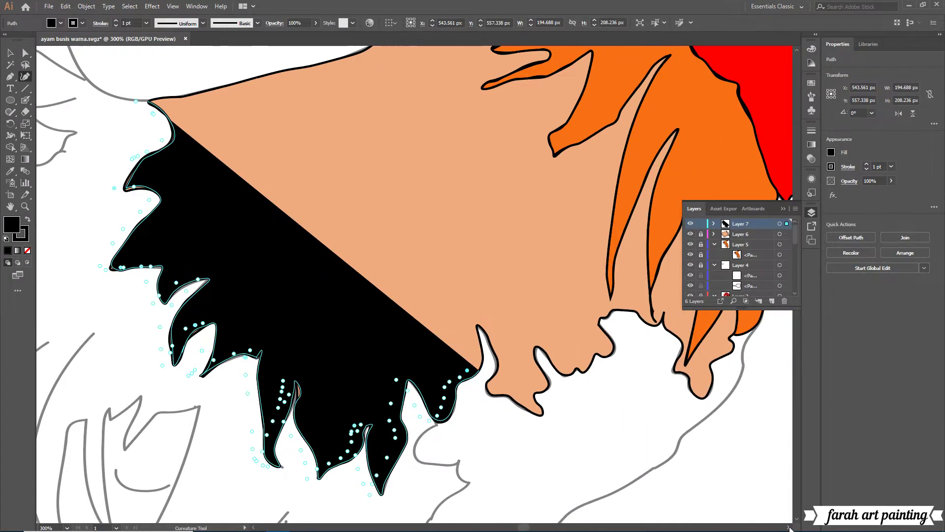
click(496, 359)
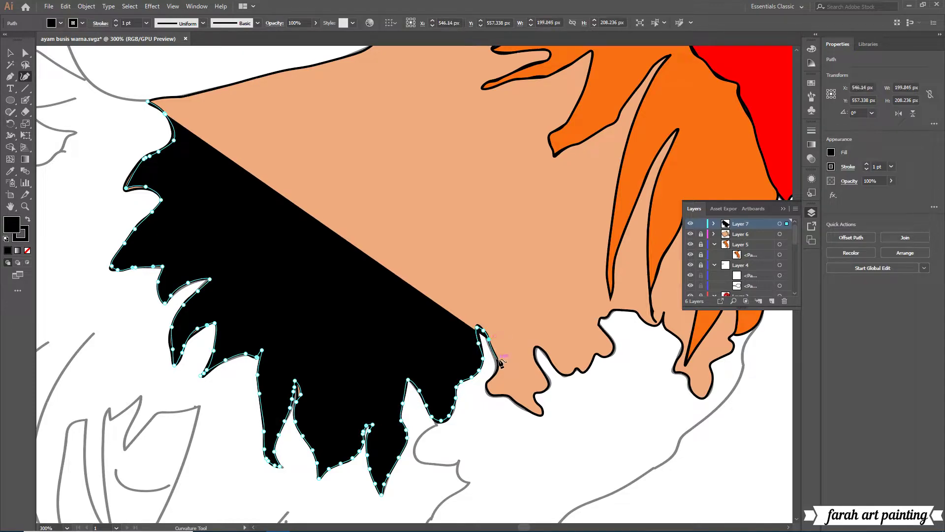
click(498, 395)
click(525, 408)
click(543, 415)
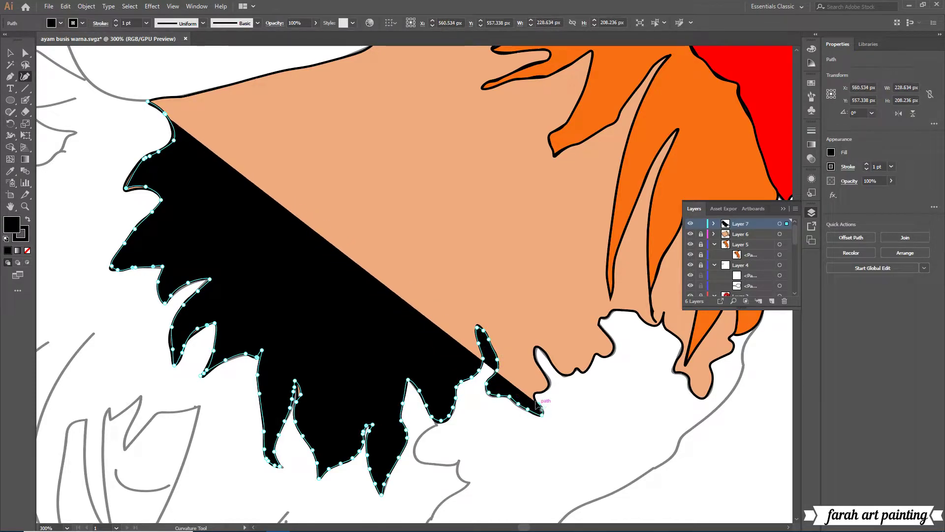
click(535, 396)
double_click(551, 384)
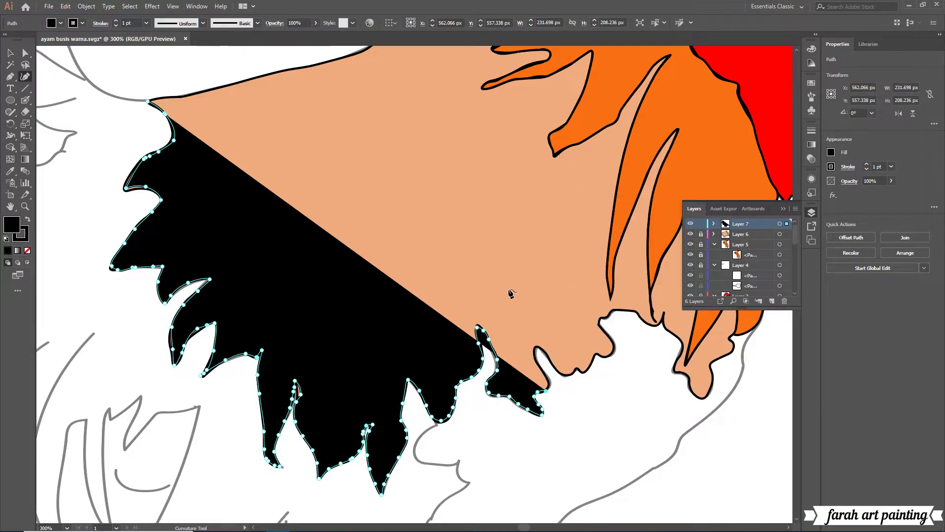
Follow the edge between feather tips up across the notch toward the neck.
click(536, 346)
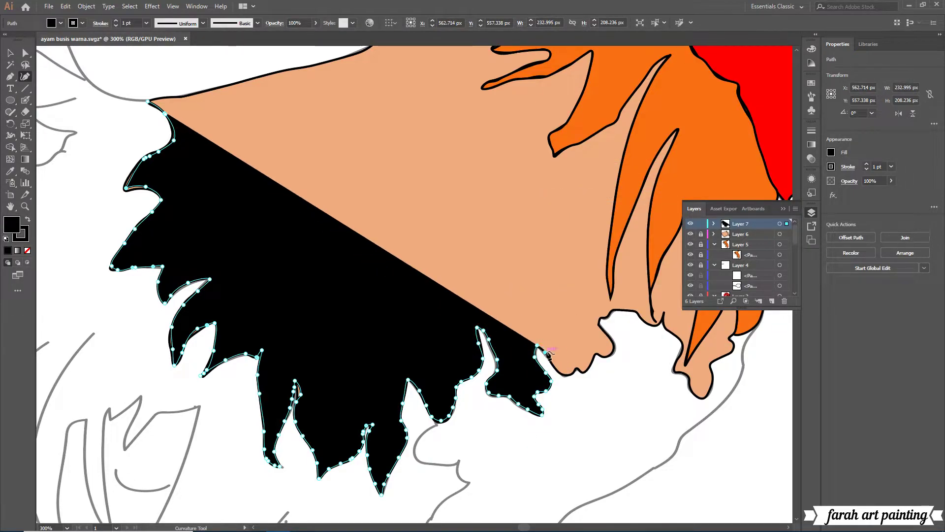
click(554, 367)
click(586, 370)
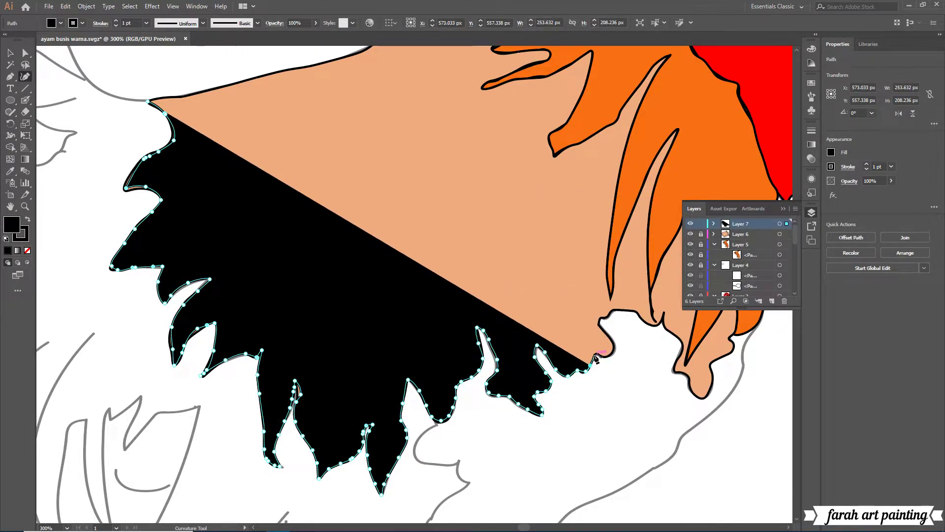
click(615, 349)
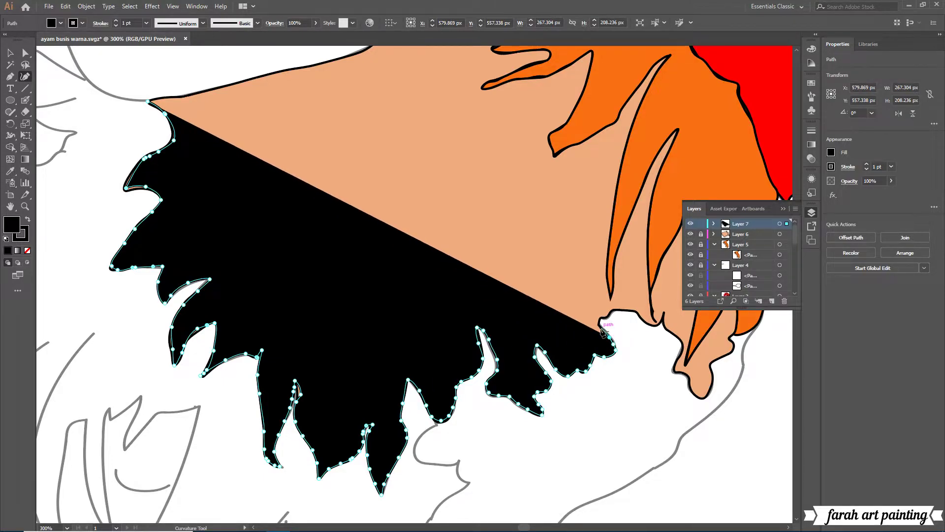
click(600, 319)
click(613, 312)
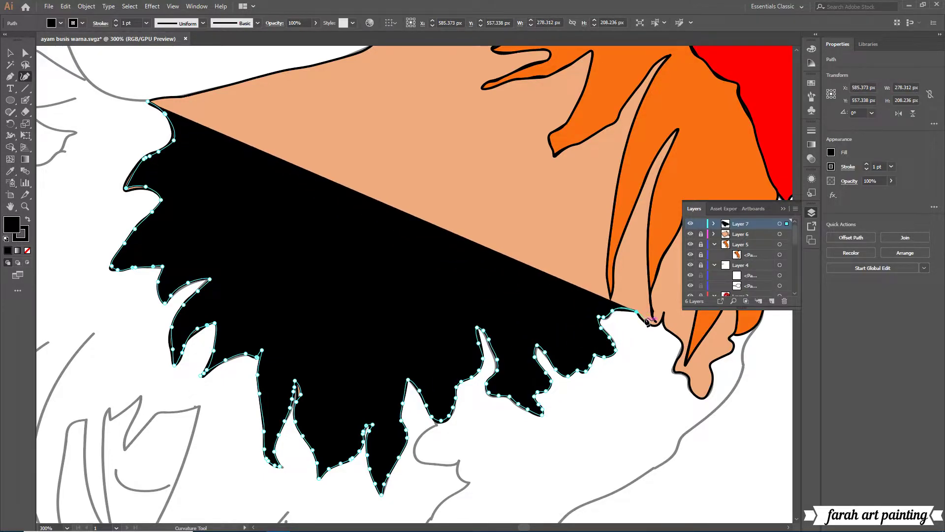
click(665, 313)
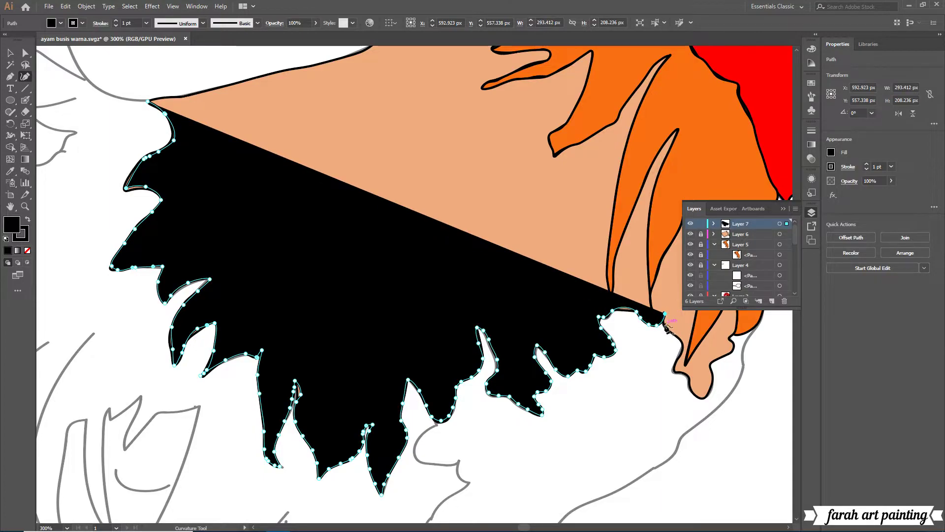
Undo the misplaced point and trace around the orange feather tip, anchoring there.
right_click(668, 328)
click(699, 117)
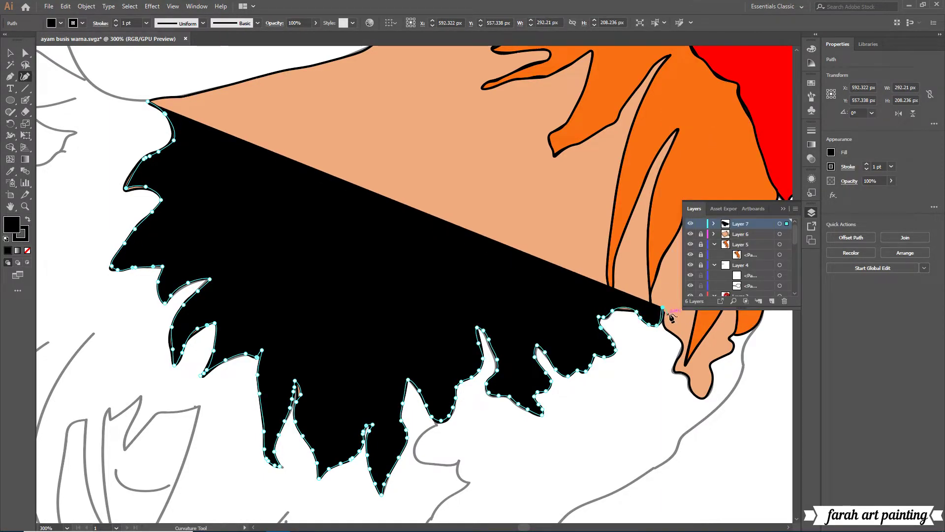
click(682, 346)
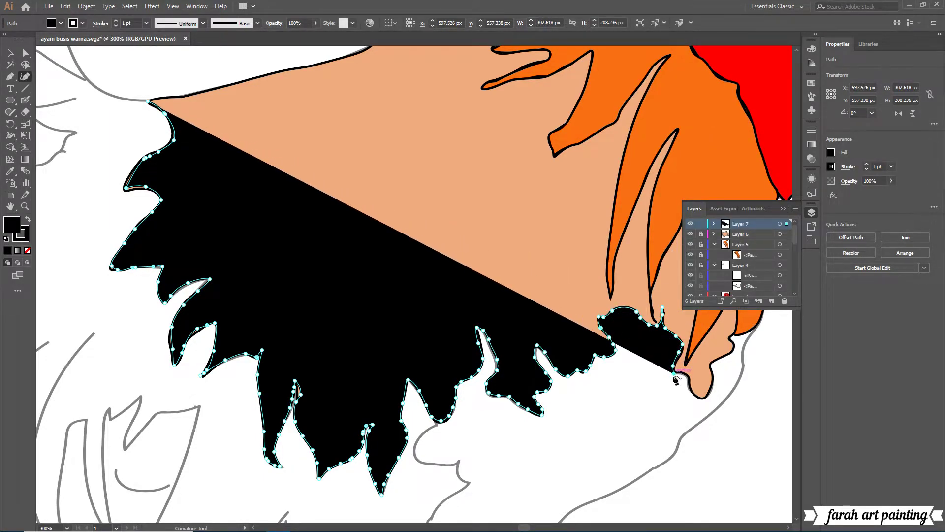
click(675, 372)
click(693, 393)
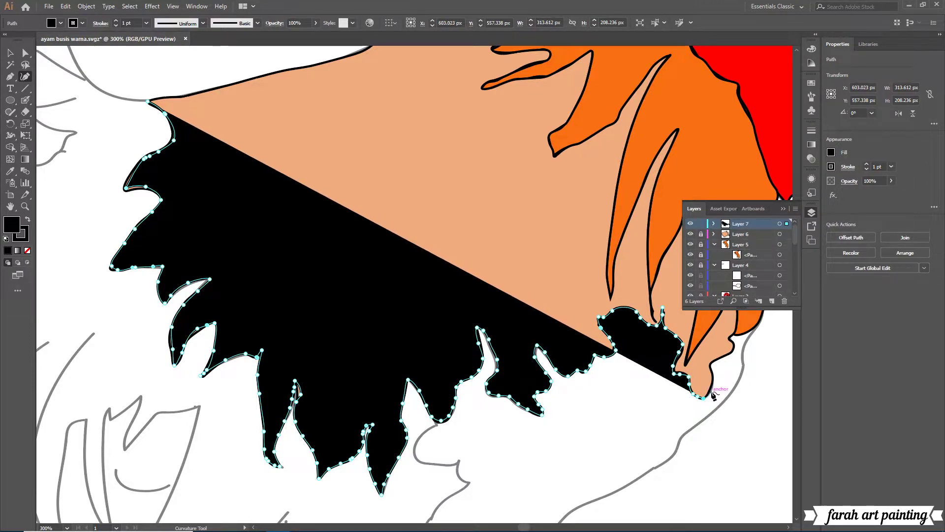
click(712, 365)
click(730, 345)
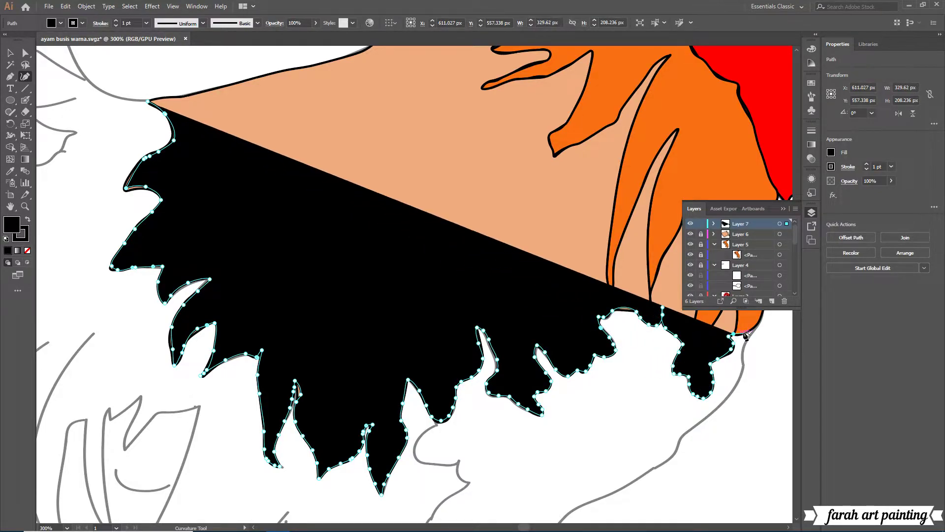
click(757, 323)
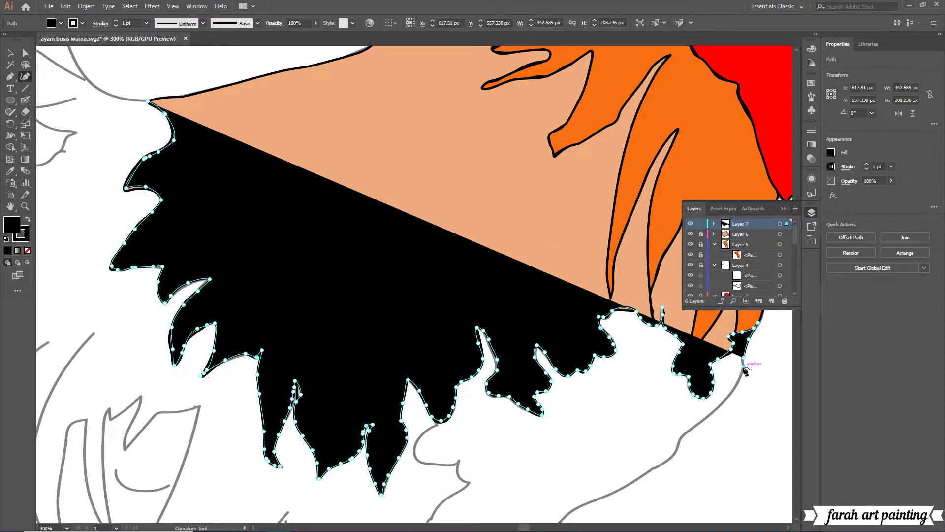
scroll(742, 377, down, 1)
scroll(689, 335, down, 3)
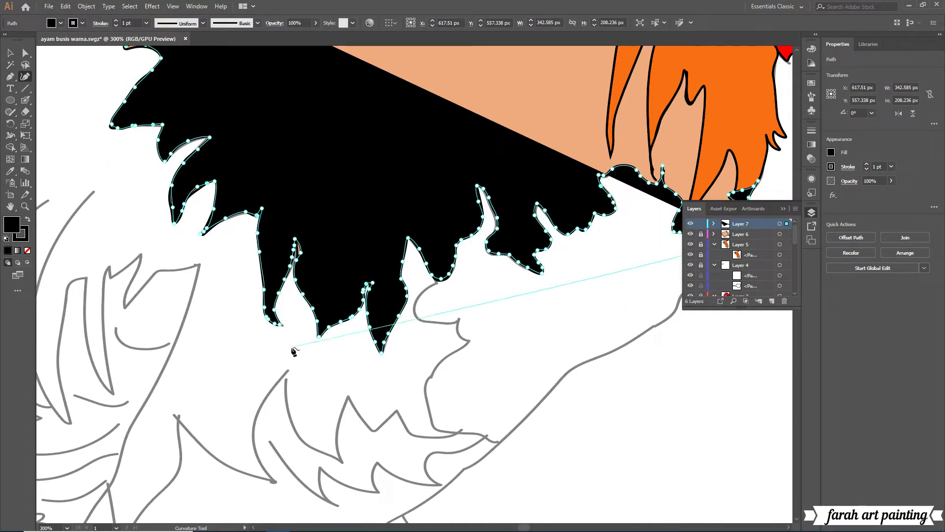
scroll(674, 338, up, 3)
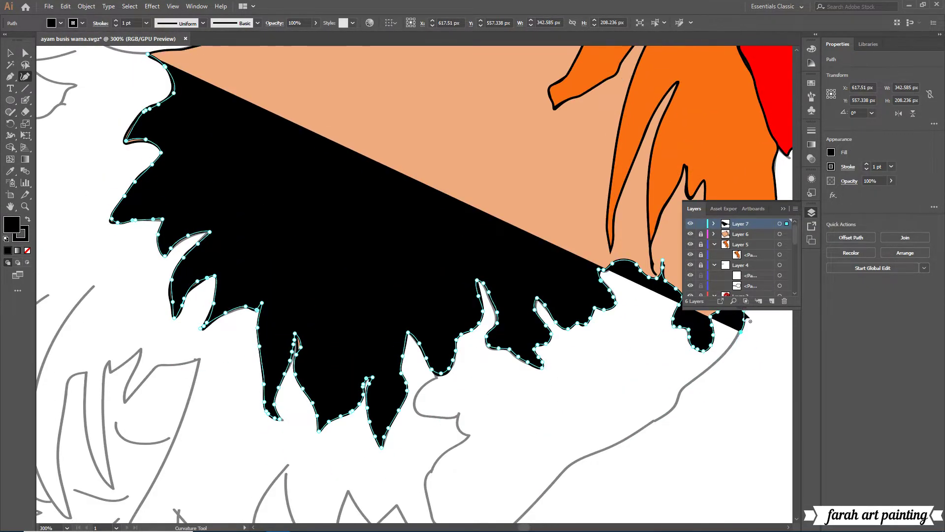
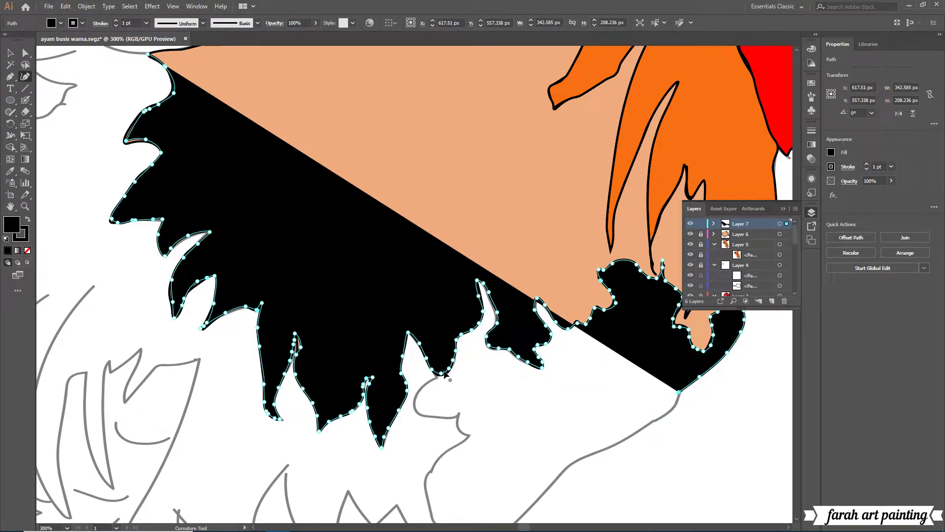
Undo the Add Curvature point edits one by one until the black path's lower-right extension disappears.
scroll(446, 376, down, 3)
scroll(607, 386, up, 3)
right_click(652, 217)
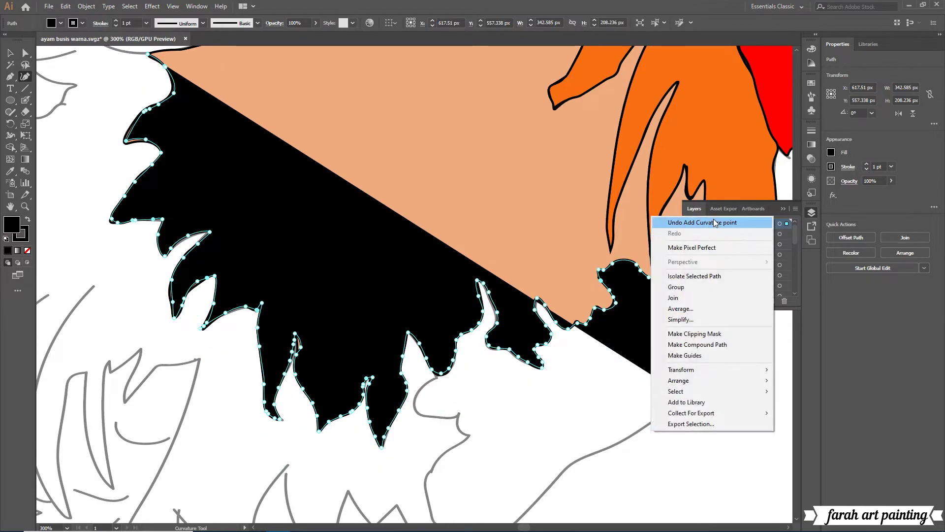
click(702, 222)
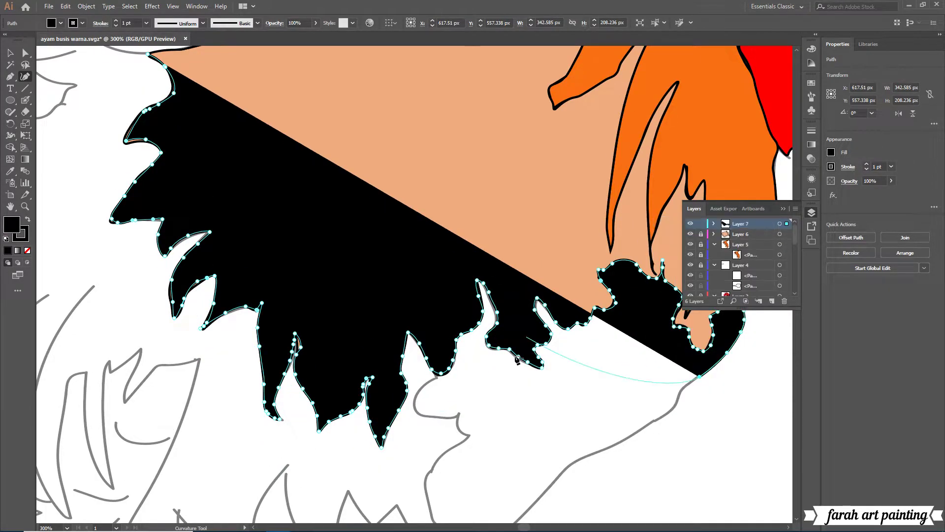
right_click(516, 142)
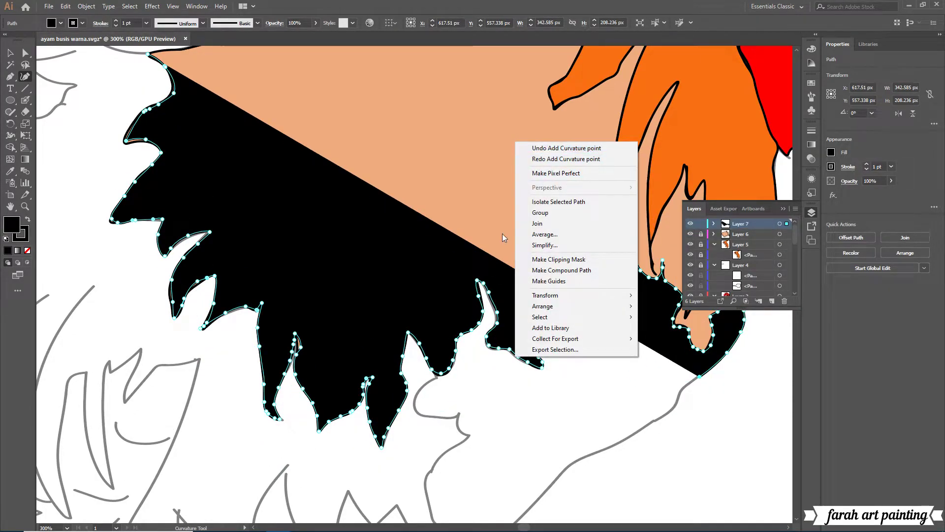
right_click(538, 185)
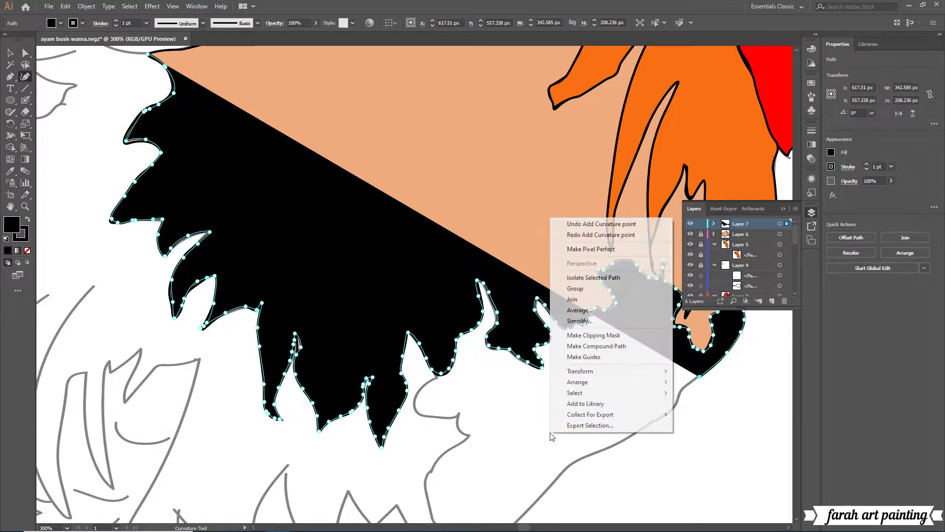
click(585, 192)
right_click(567, 168)
click(615, 174)
right_click(627, 173)
click(674, 179)
right_click(606, 225)
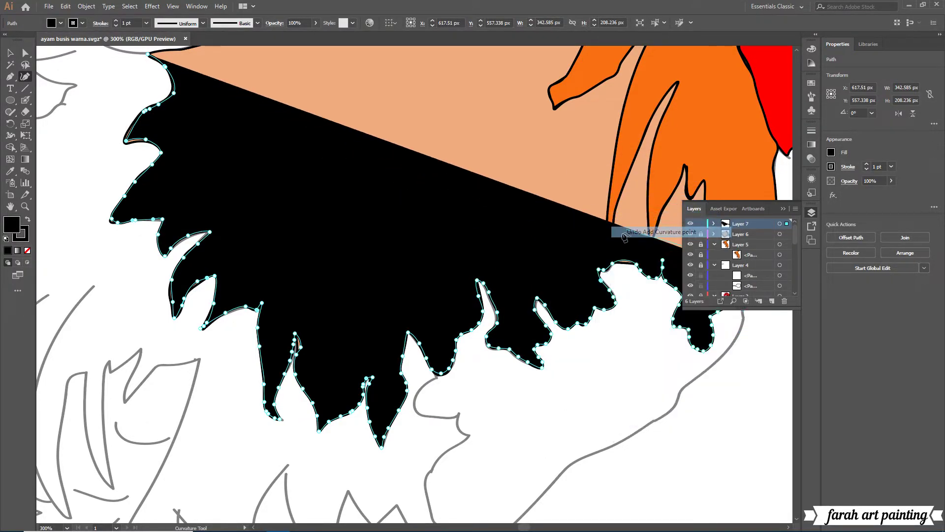
click(645, 231)
right_click(598, 262)
click(640, 268)
right_click(609, 290)
right_click(637, 302)
click(686, 306)
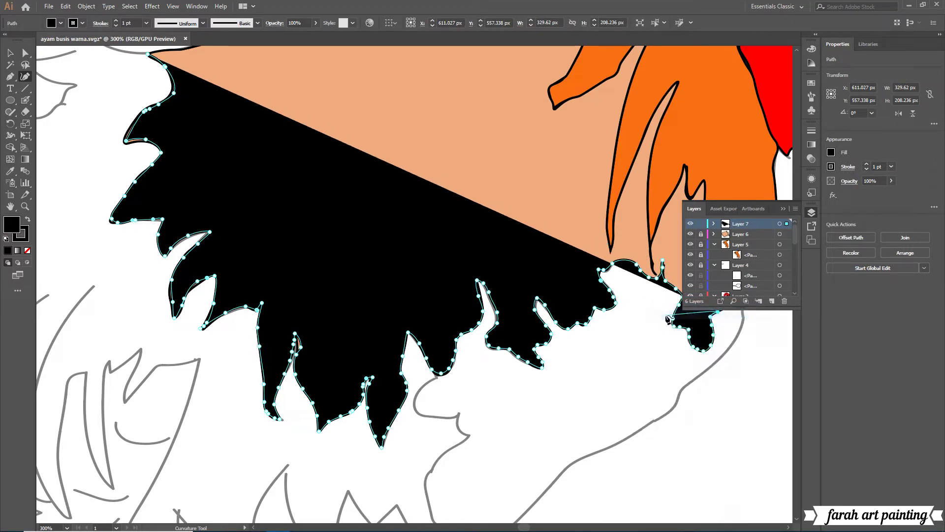
right_click(644, 121)
click(689, 125)
right_click(481, 264)
click(524, 269)
right_click(521, 266)
click(528, 272)
right_click(544, 274)
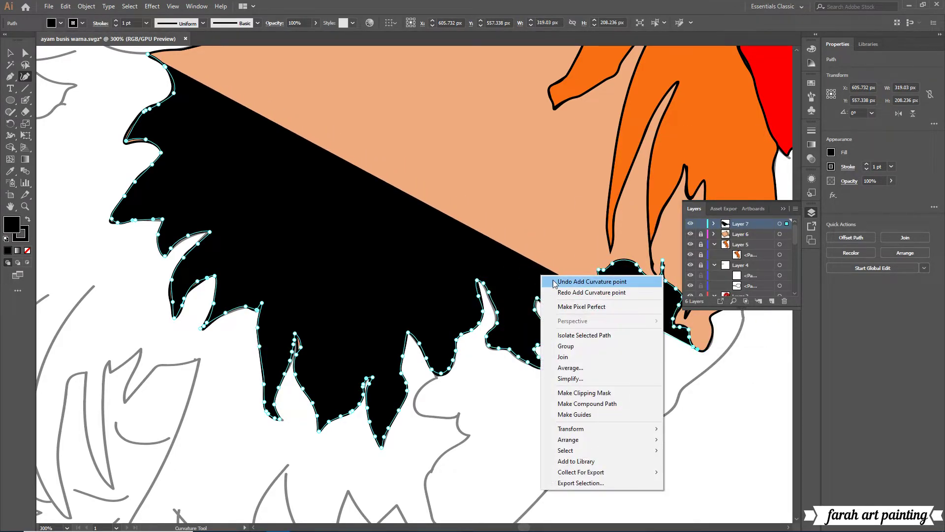
click(544, 274)
right_click(571, 289)
right_click(618, 316)
click(640, 319)
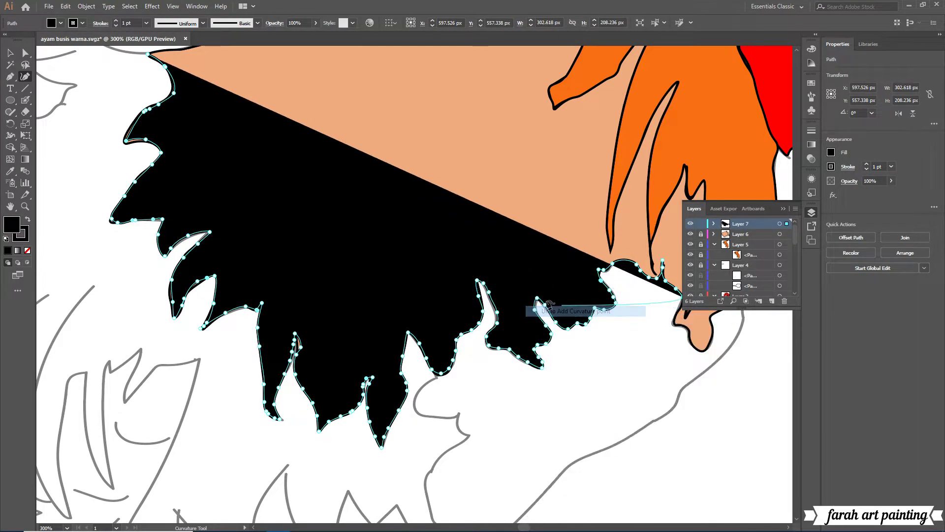
right_click(564, 268)
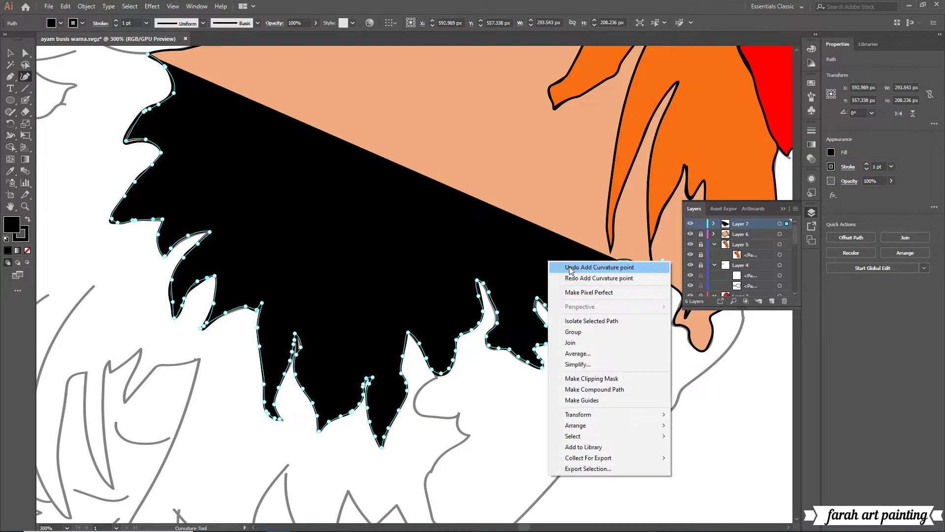
click(573, 273)
right_click(581, 288)
click(610, 294)
right_click(574, 283)
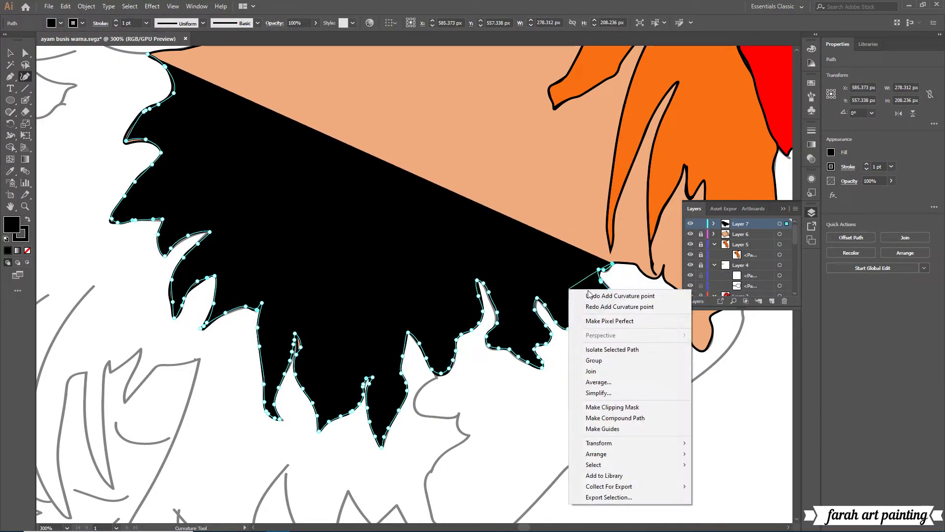
click(591, 292)
right_click(548, 248)
click(566, 255)
right_click(565, 289)
click(580, 296)
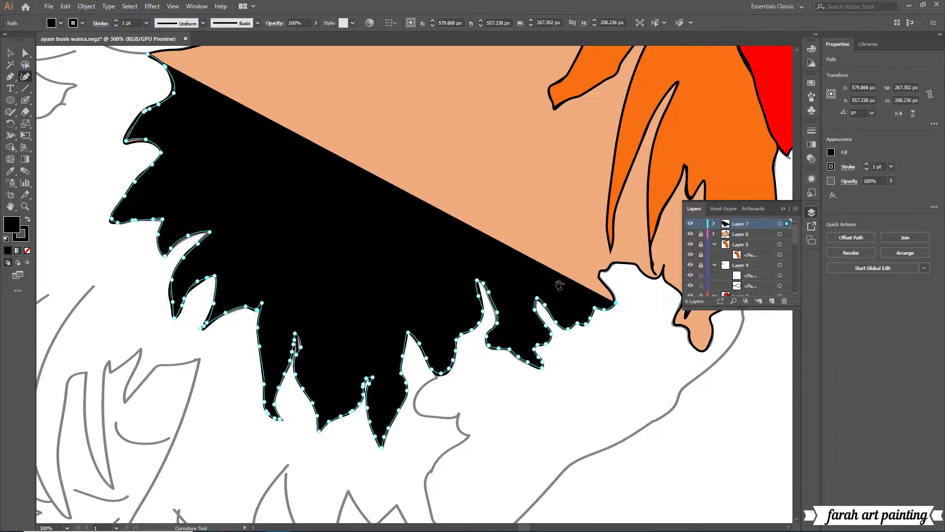
right_click(579, 285)
click(593, 290)
right_click(596, 296)
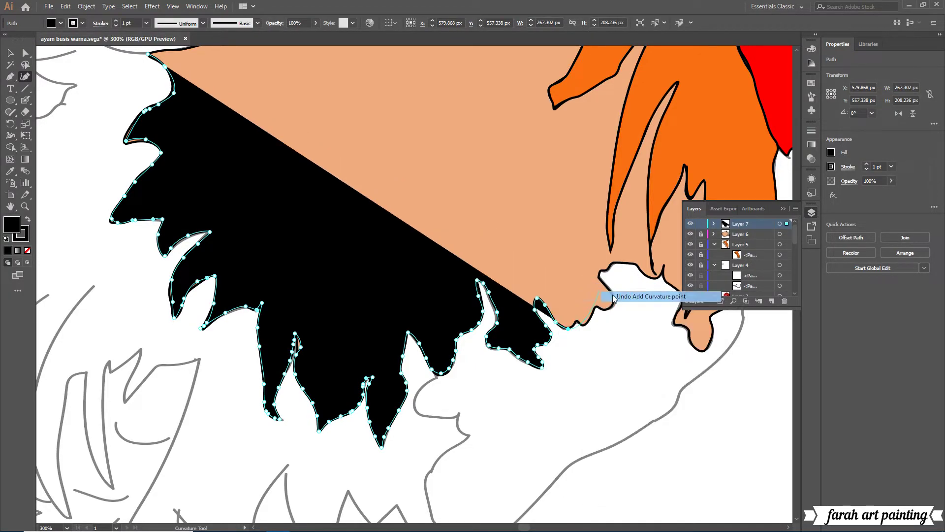
click(618, 305)
right_click(574, 285)
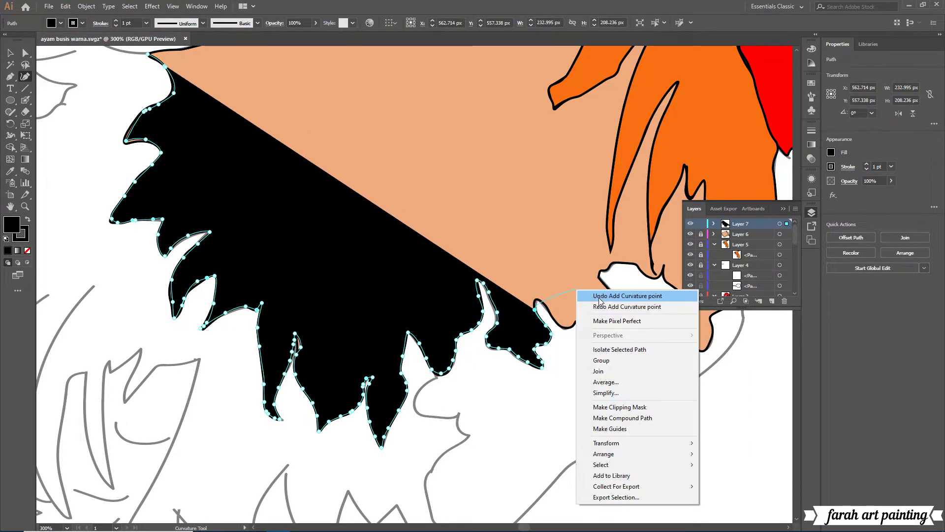
click(599, 293)
right_click(533, 257)
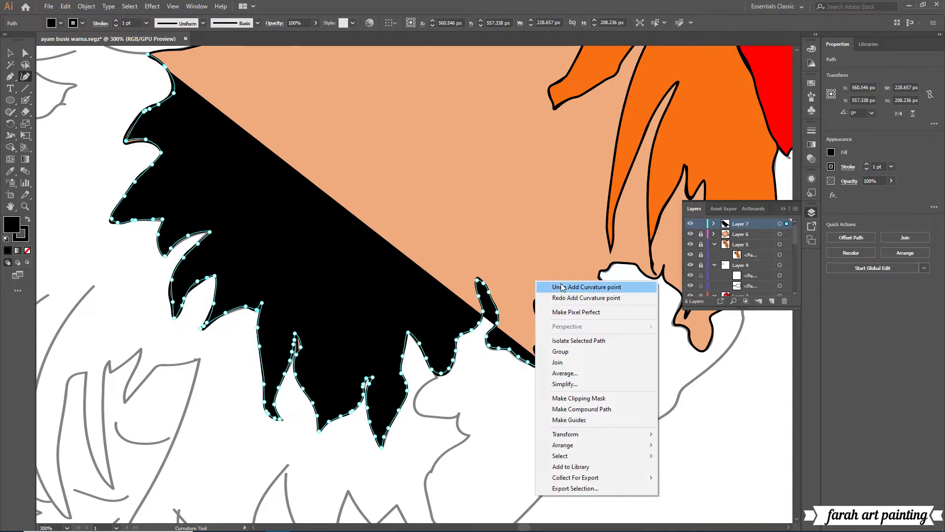
click(559, 264)
right_click(517, 285)
click(566, 290)
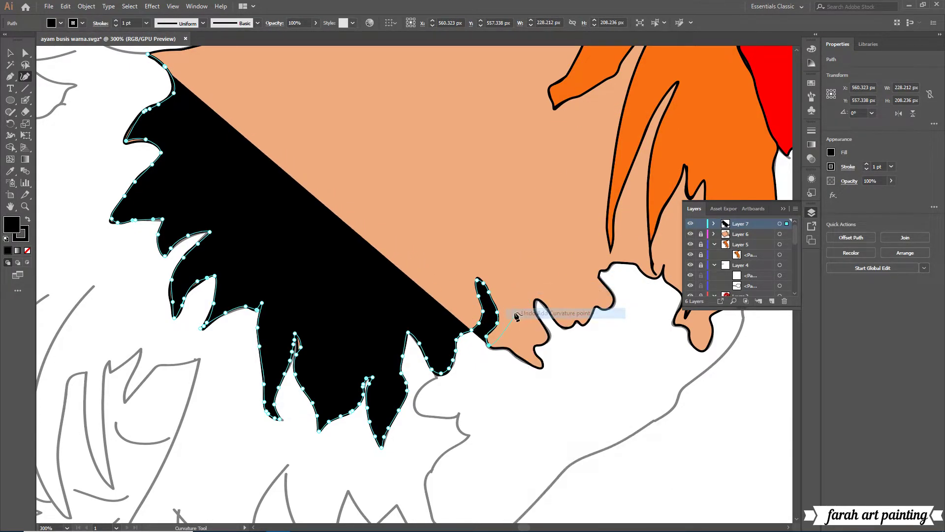
right_click(547, 319)
key(Escape)
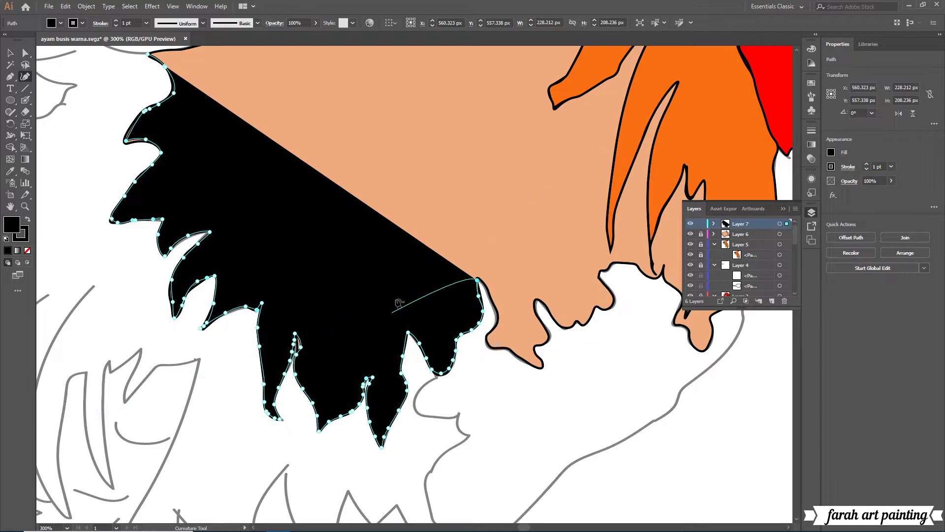
right_click(475, 255)
click(522, 261)
right_click(597, 305)
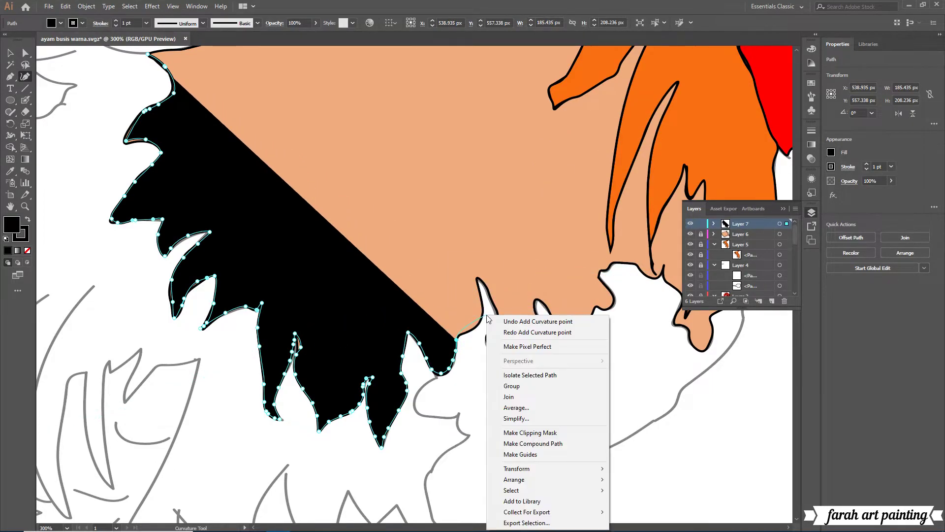
right_click(522, 105)
right_click(449, 238)
click(472, 243)
right_click(452, 295)
click(478, 301)
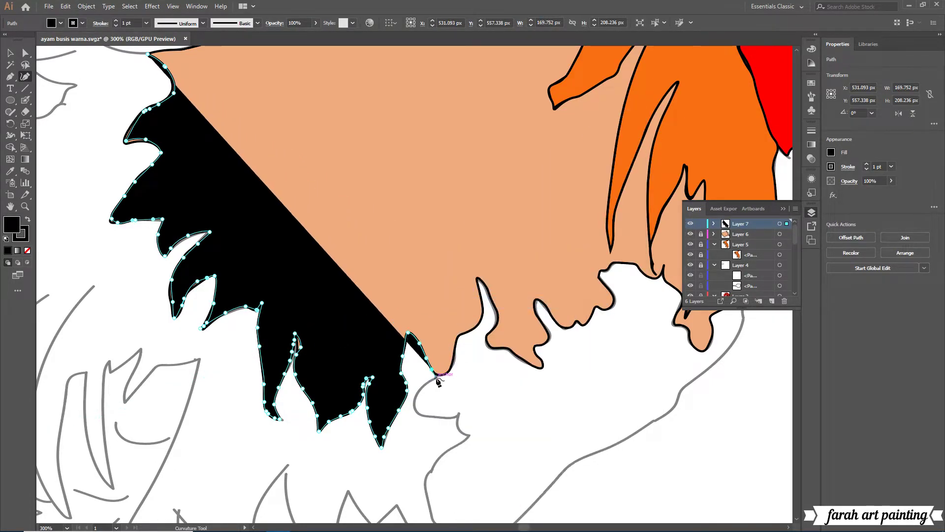
right_click(434, 163)
Undo one last point, then add curvature points down the feather edge to its lower tip.
click(453, 168)
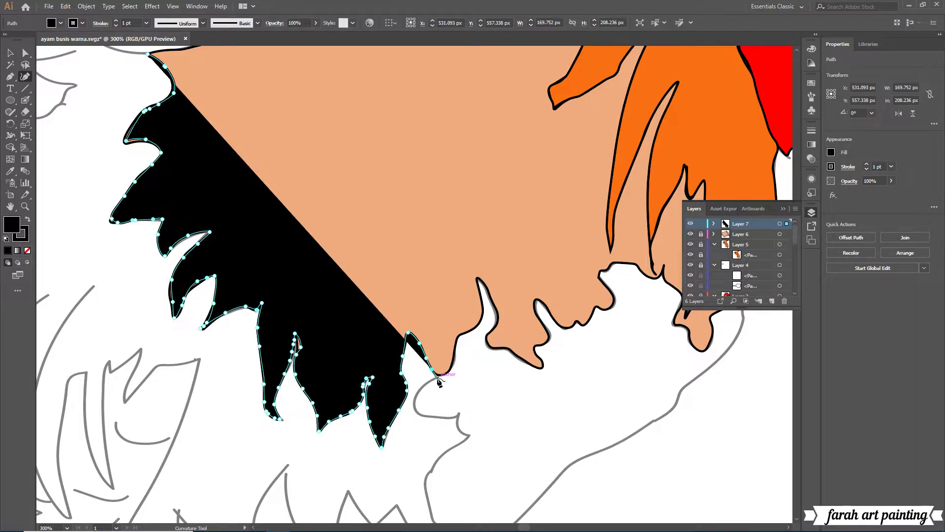
click(417, 413)
click(449, 419)
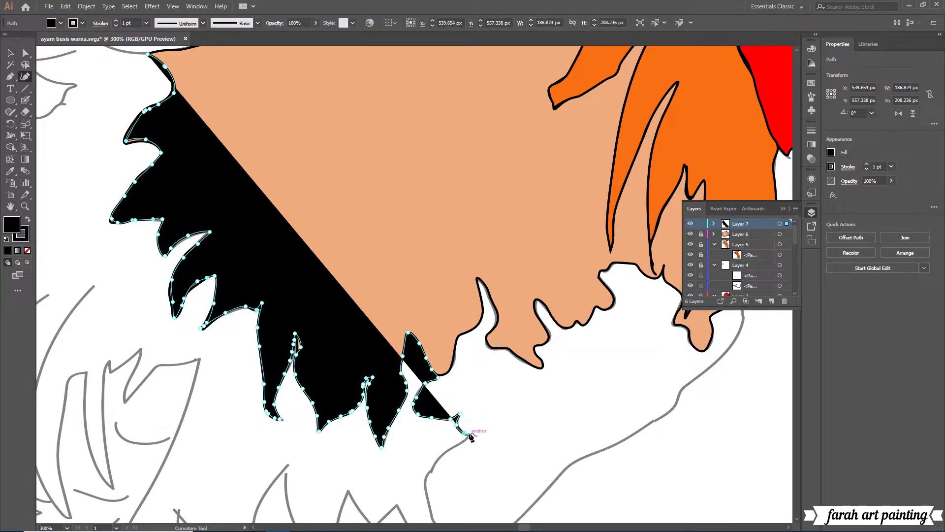
click(468, 435)
scroll(443, 428, down, 2)
click(434, 419)
click(427, 449)
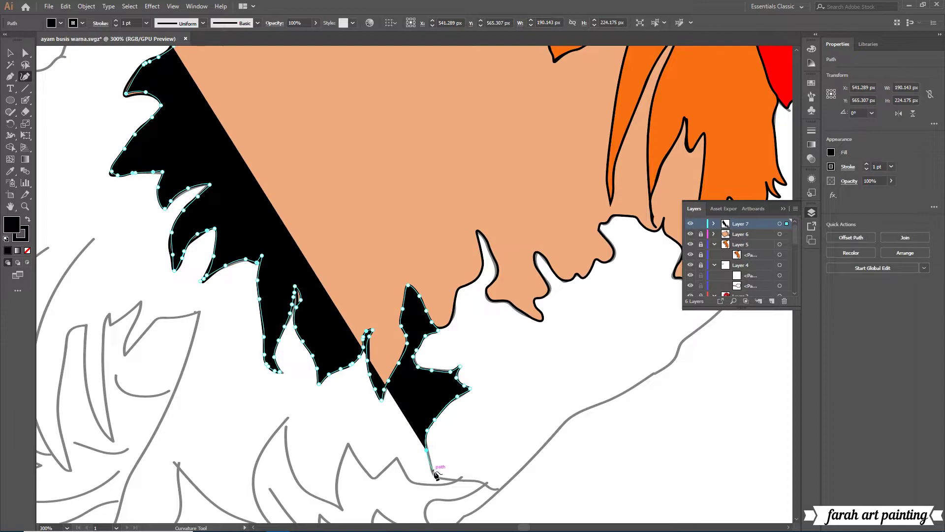
click(434, 472)
scroll(481, 443, down, 2)
click(482, 435)
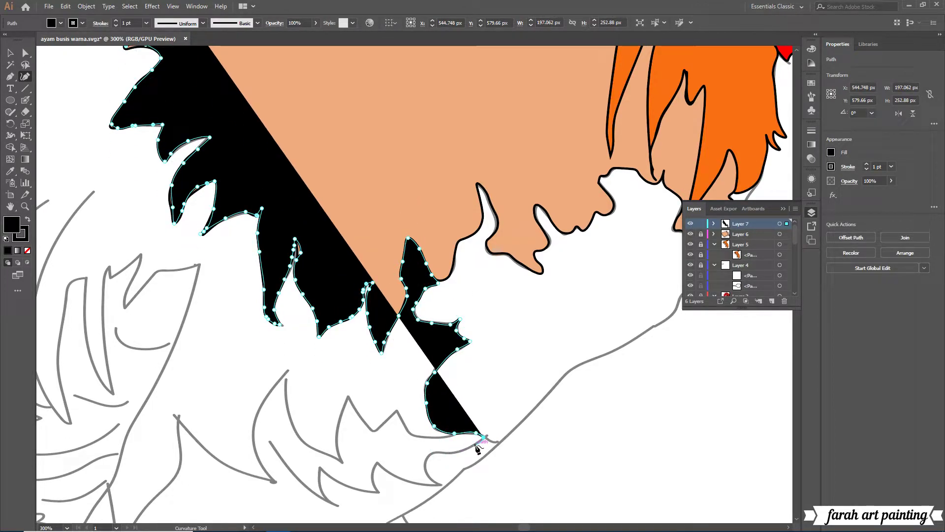
Undo two misplaced anchors and trace the lower-left edge of the black feathers.
right_click(481, 438)
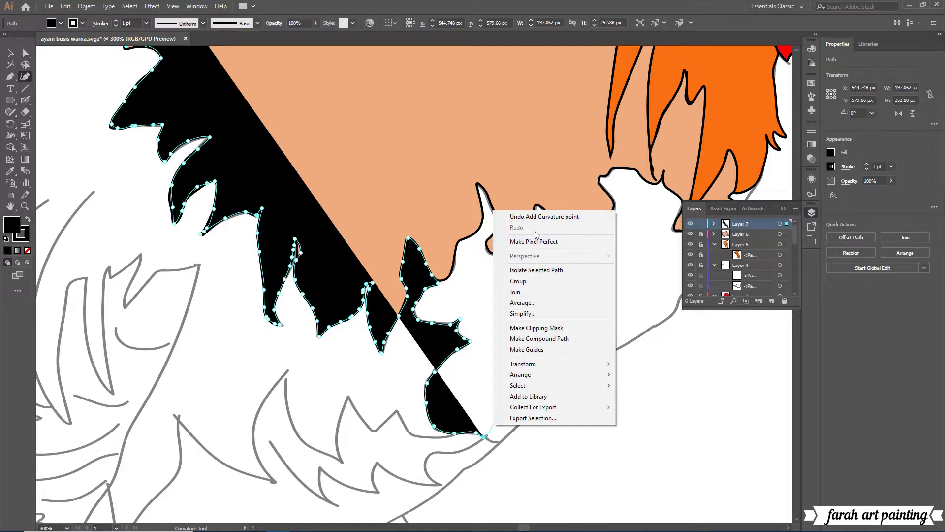
click(498, 215)
right_click(468, 432)
click(497, 217)
click(410, 435)
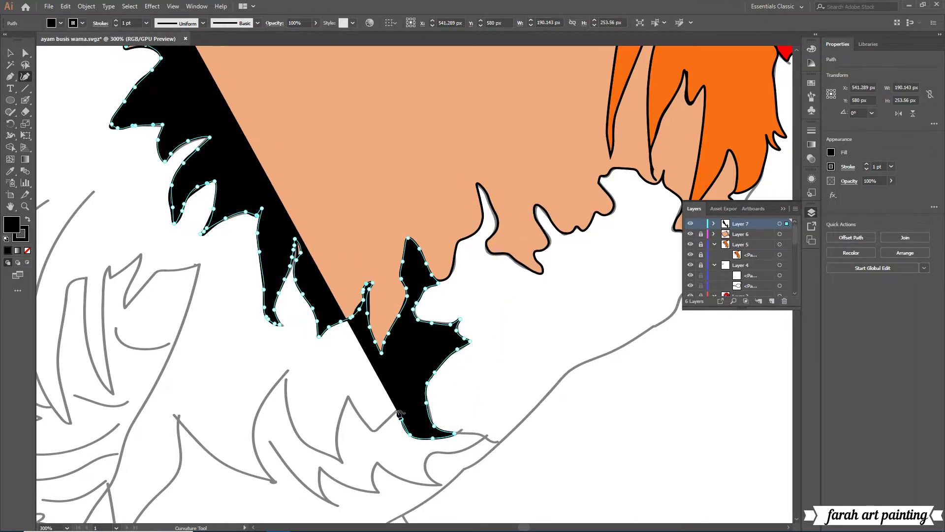
click(395, 409)
click(373, 428)
click(348, 398)
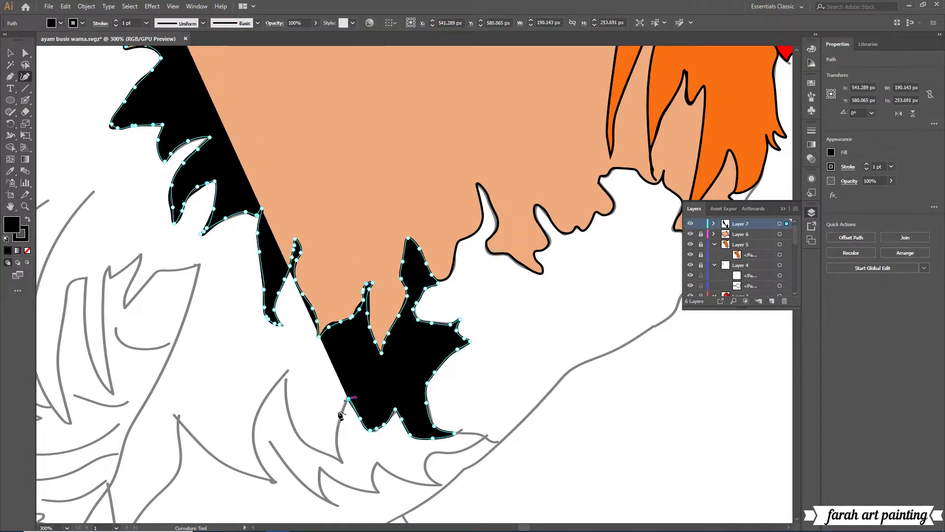
click(337, 453)
scroll(347, 458, down, 5)
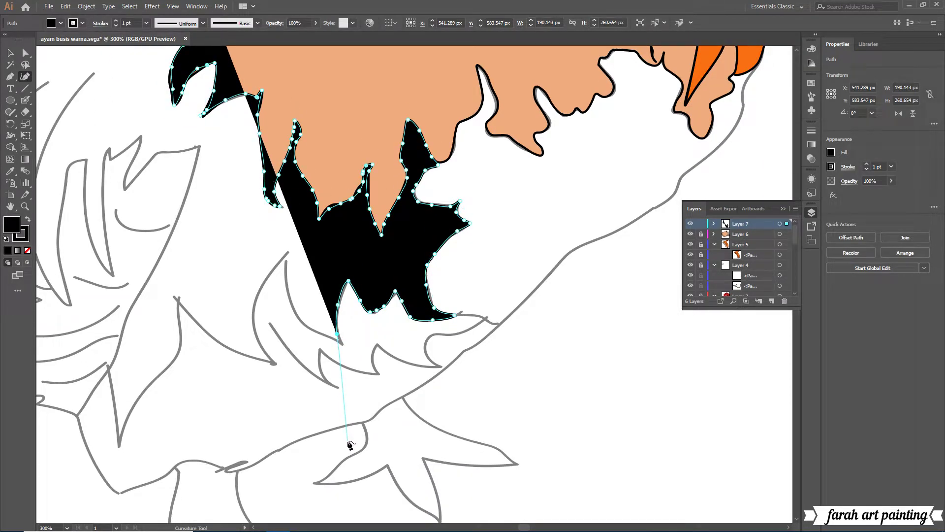
Trace the black shape up and left along the feather outline and the next feather.
click(343, 344)
click(315, 330)
click(293, 308)
click(287, 251)
click(276, 264)
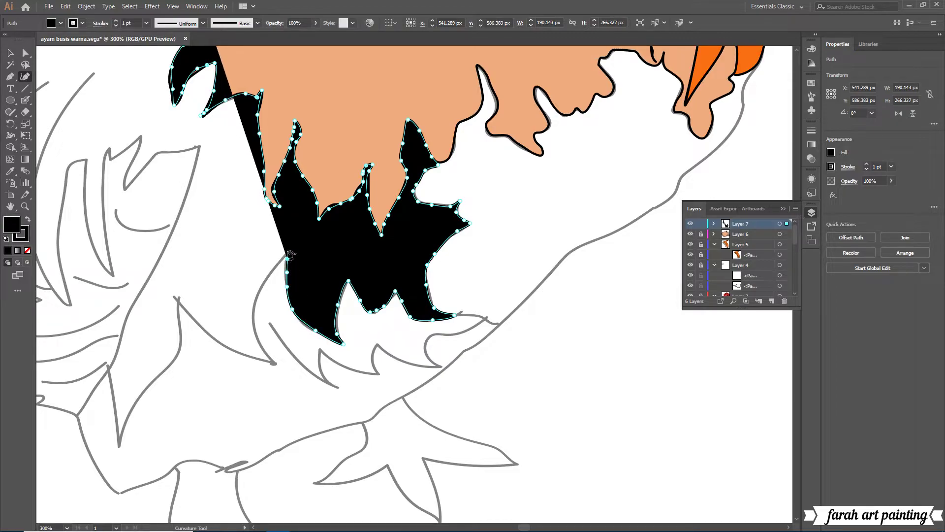
click(259, 287)
click(254, 329)
click(276, 364)
click(238, 351)
click(202, 326)
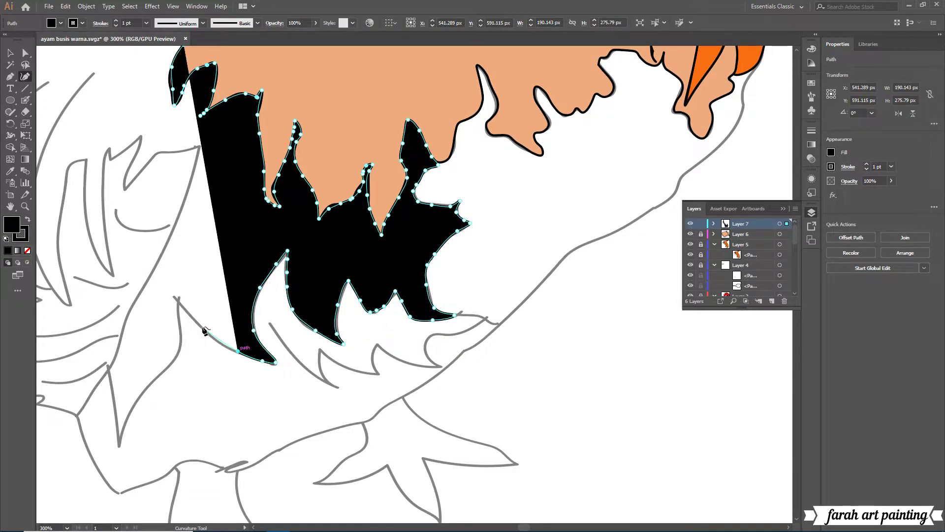
click(177, 300)
Extend the black shape down to the lower-left feather tip and back up.
click(162, 372)
click(143, 392)
click(129, 418)
click(120, 446)
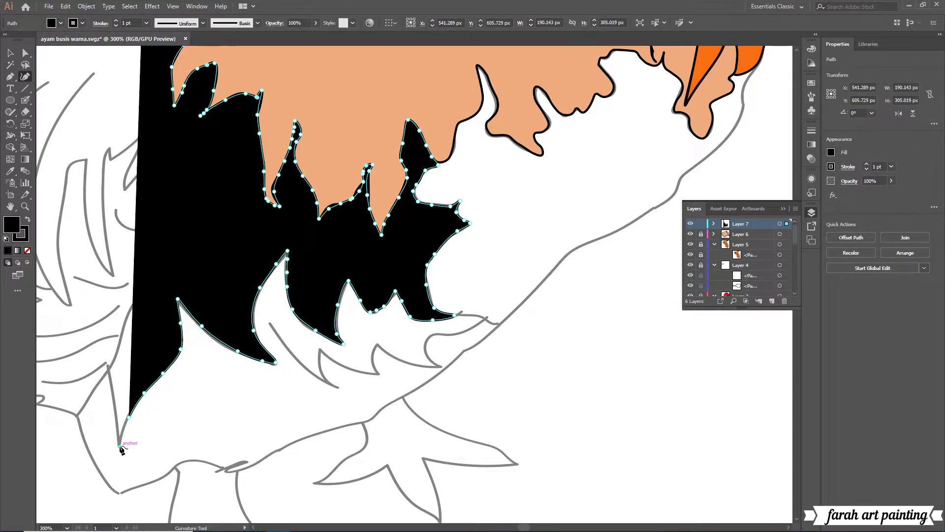
click(117, 424)
click(108, 368)
scroll(93, 383, left, 2)
scroll(197, 364, left, 3)
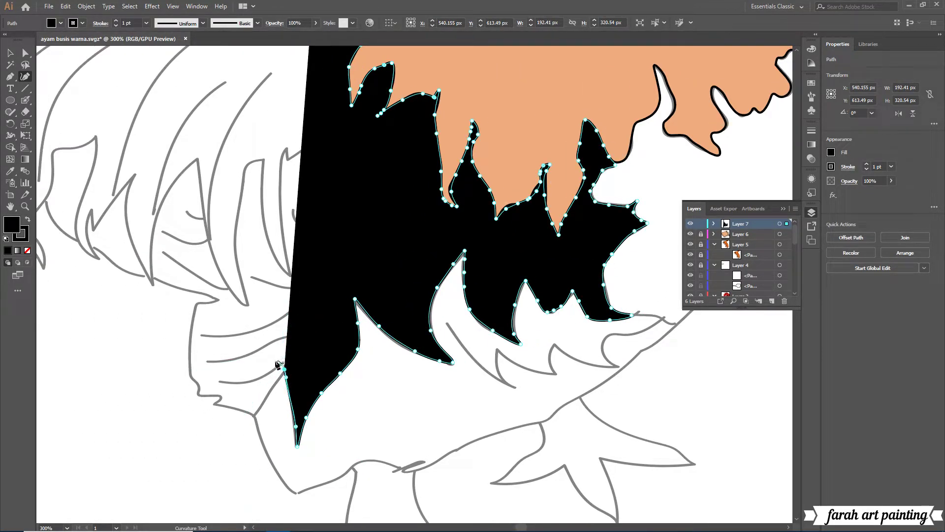
Add points extending the black edge further left and up the feather outline.
click(255, 421)
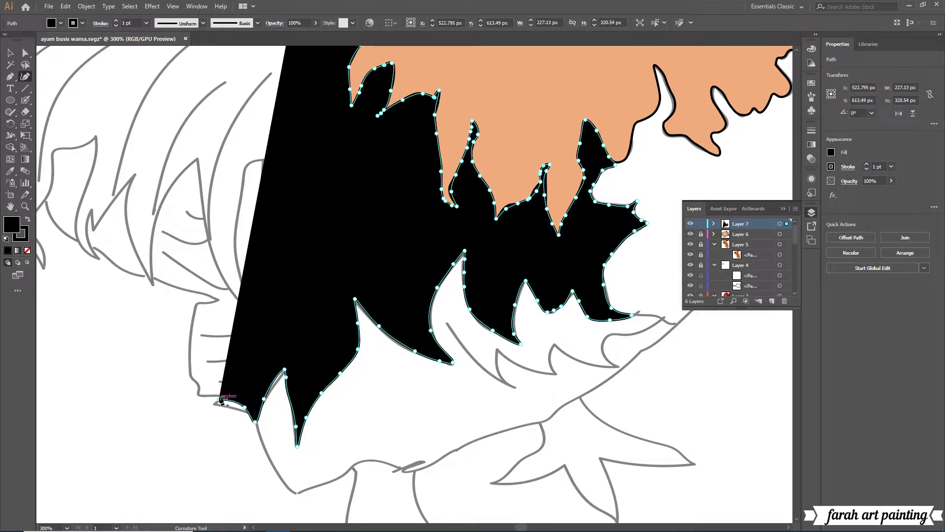
right_click(228, 412)
key(Escape)
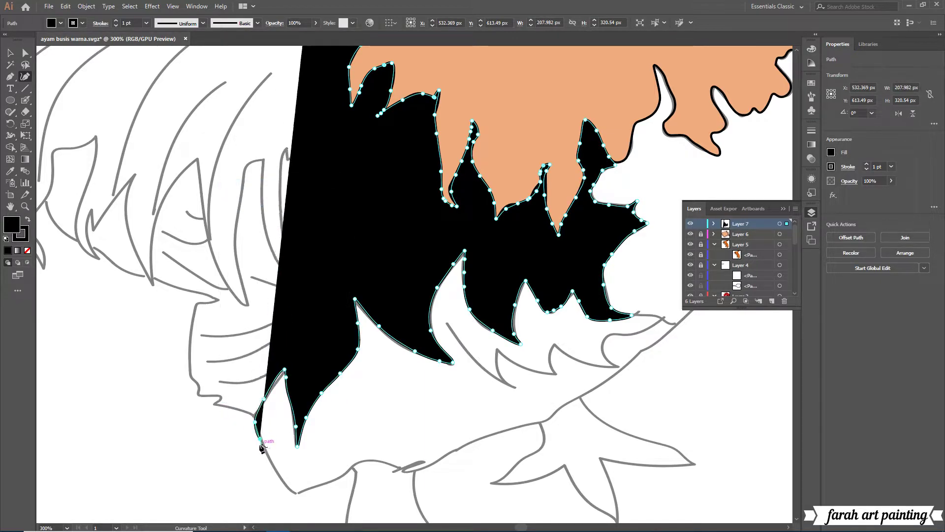
click(236, 407)
click(215, 404)
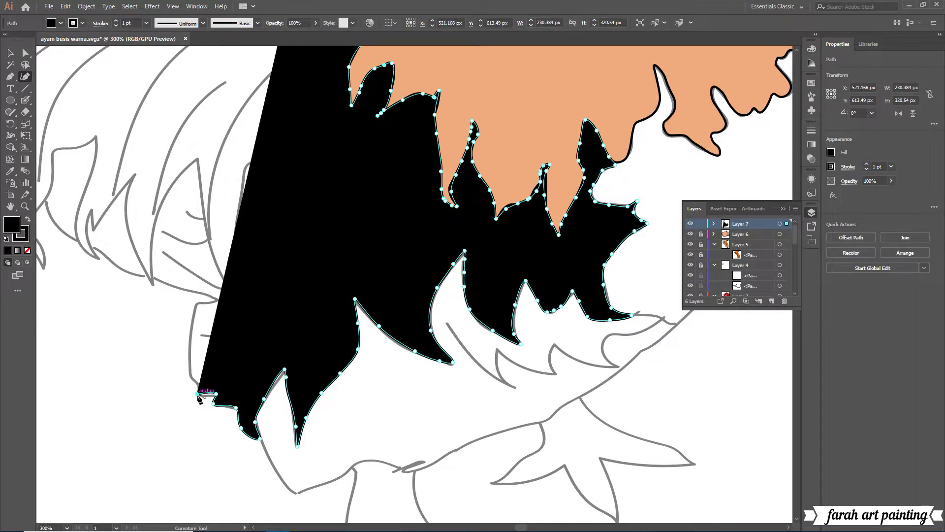
click(195, 360)
click(191, 338)
click(197, 302)
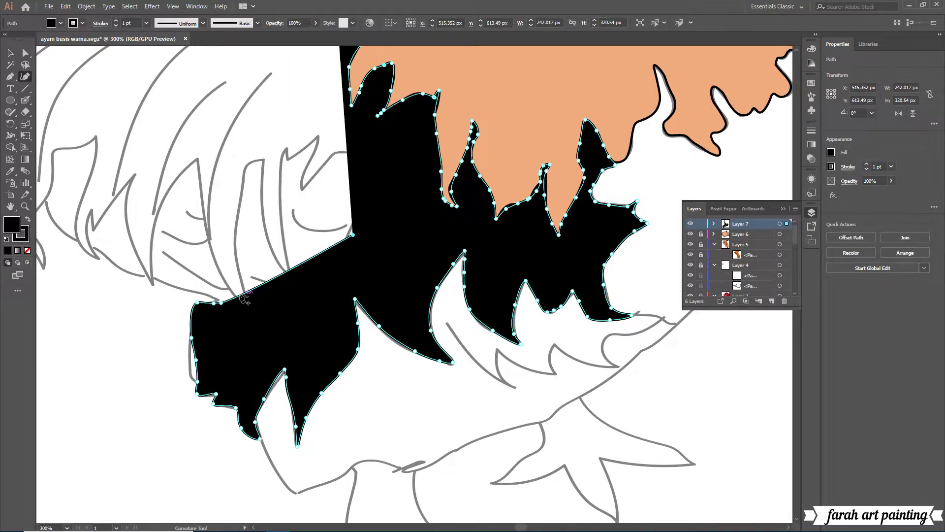
Place trial points up the black feather outline, undoing the misplaced ones.
scroll(738, 256, down, 5)
click(741, 271)
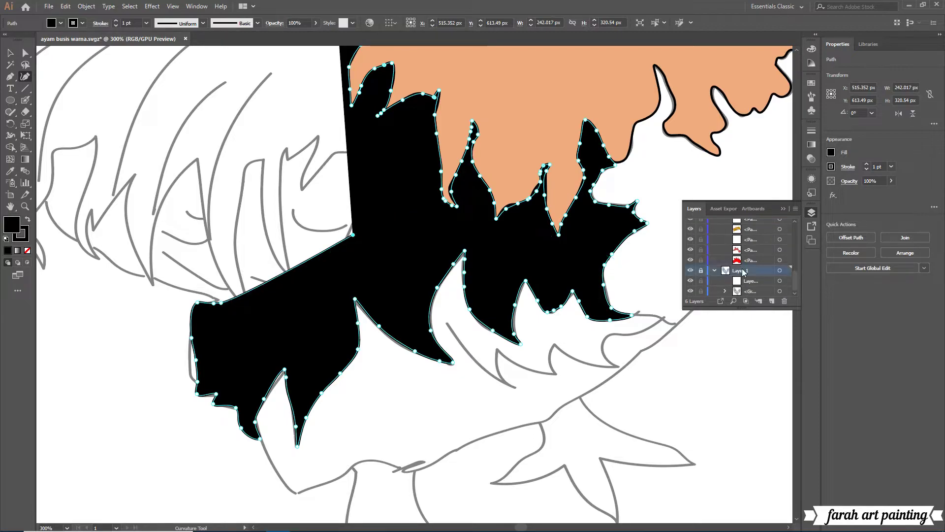
right_click(238, 306)
click(274, 311)
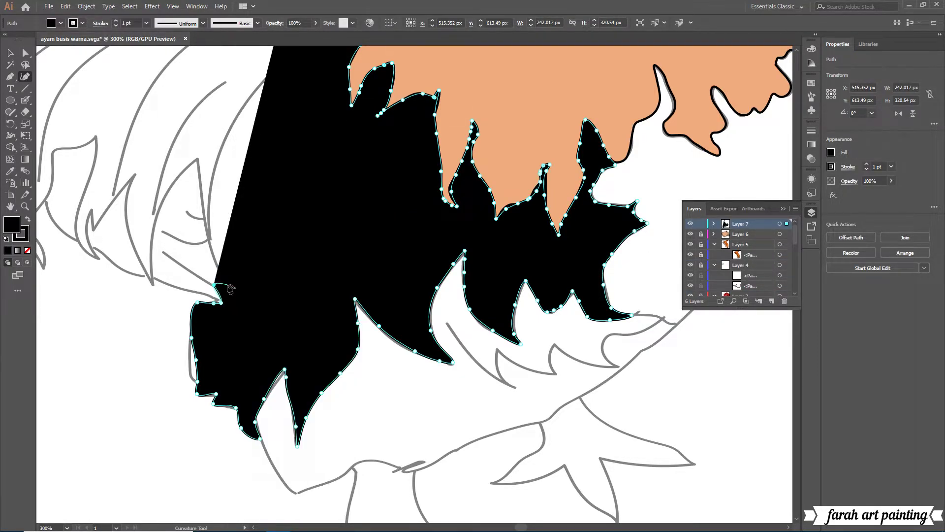
click(311, 341)
click(394, 278)
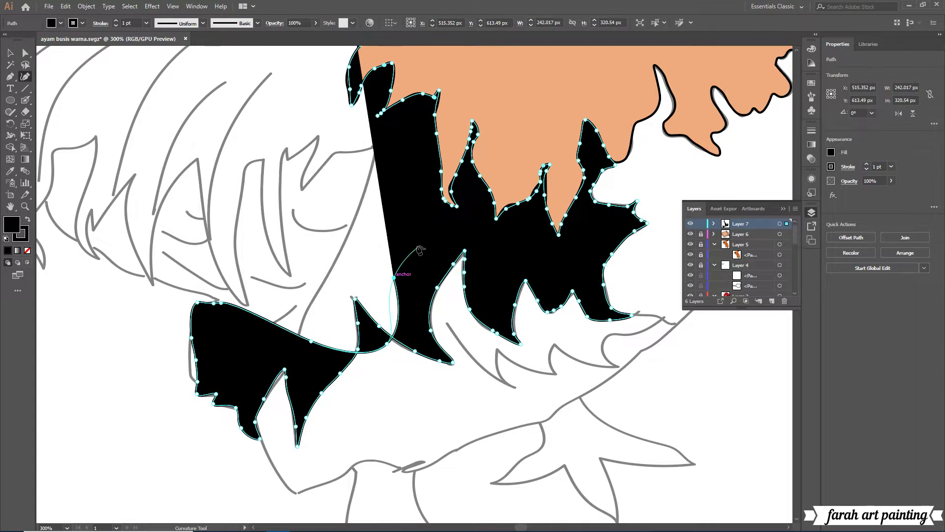
click(418, 244)
click(430, 209)
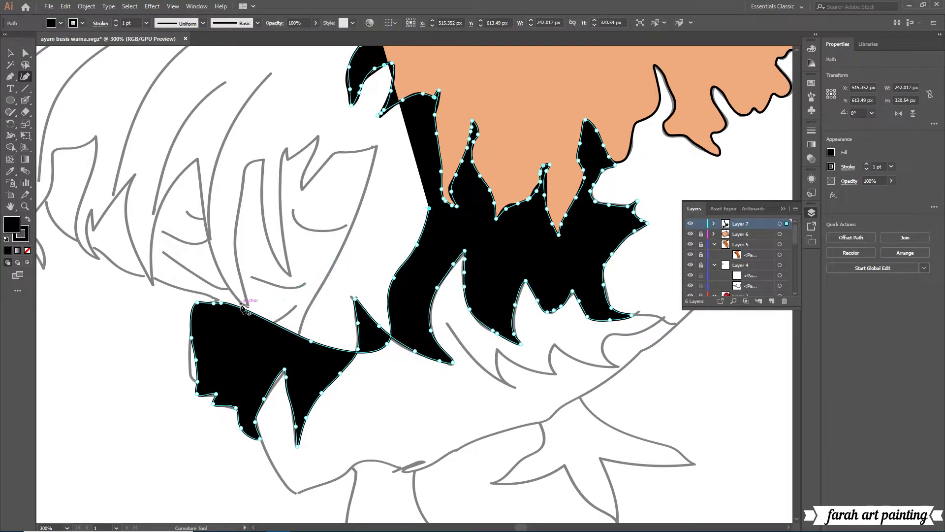
scroll(231, 305, up, 1)
scroll(197, 299, up, 4)
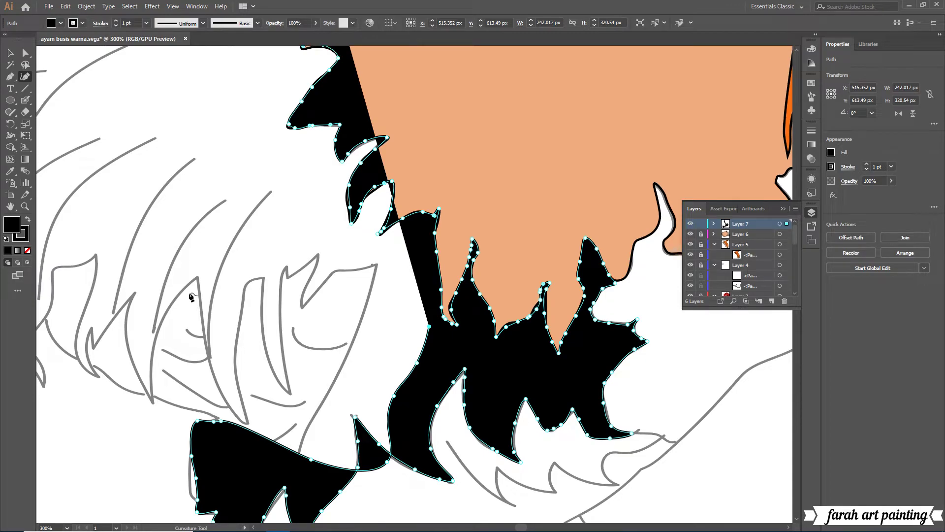
right_click(222, 281)
click(251, 286)
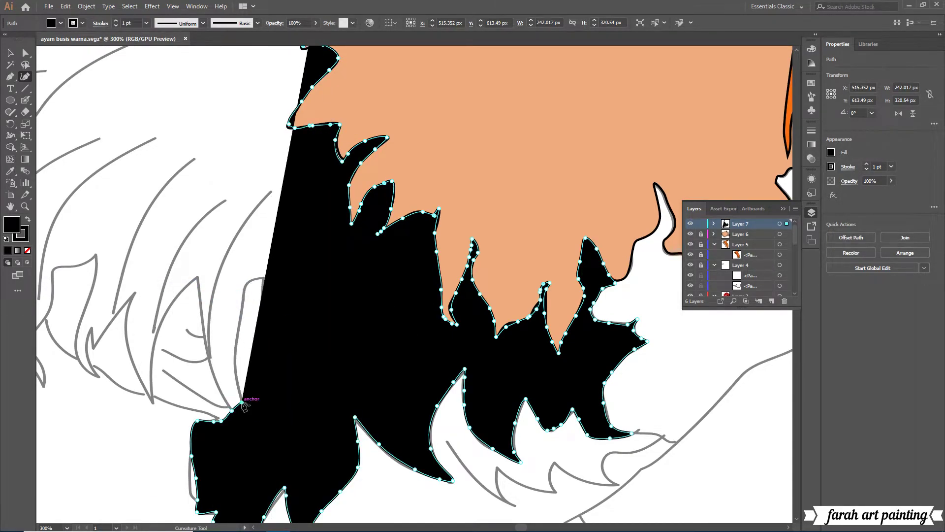
Add a point on the shape's left edge, then undo three stray points.
scroll(255, 397, down, 2)
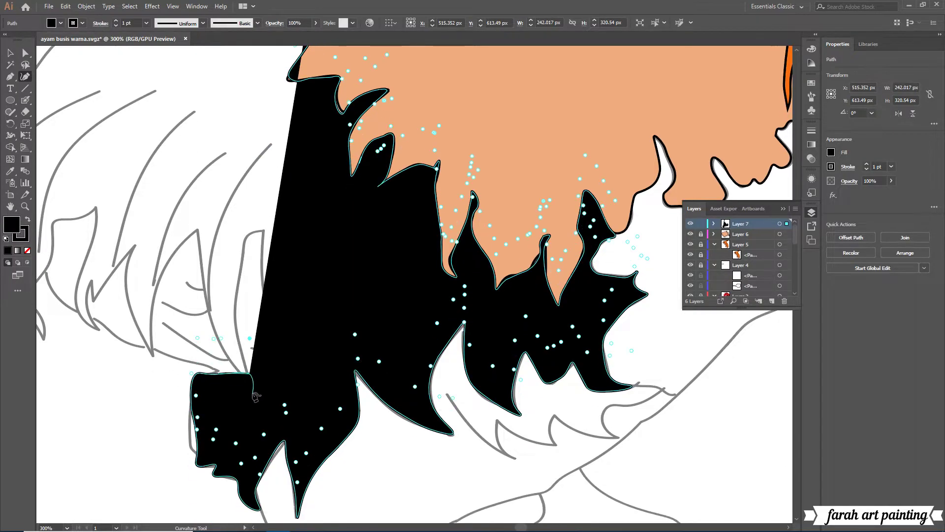
click(304, 366)
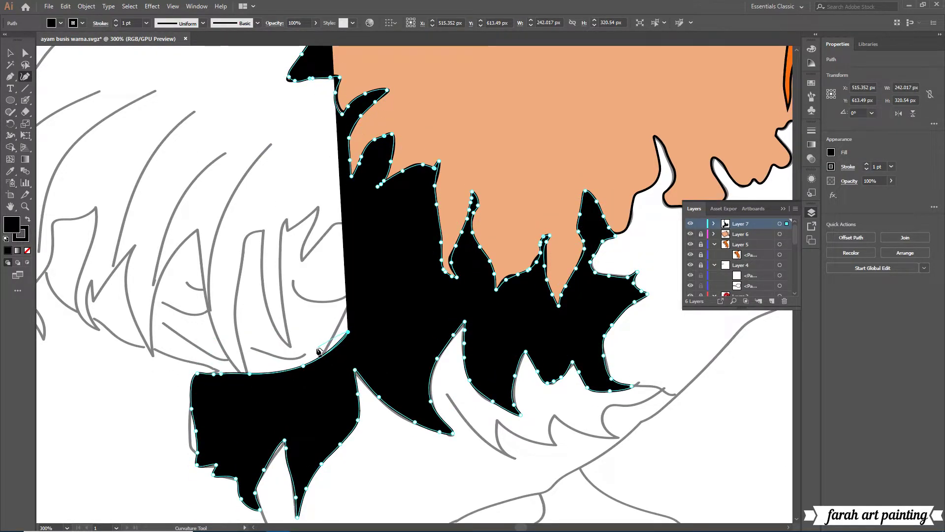
right_click(318, 350)
click(340, 138)
right_click(316, 312)
click(340, 317)
right_click(317, 394)
click(339, 173)
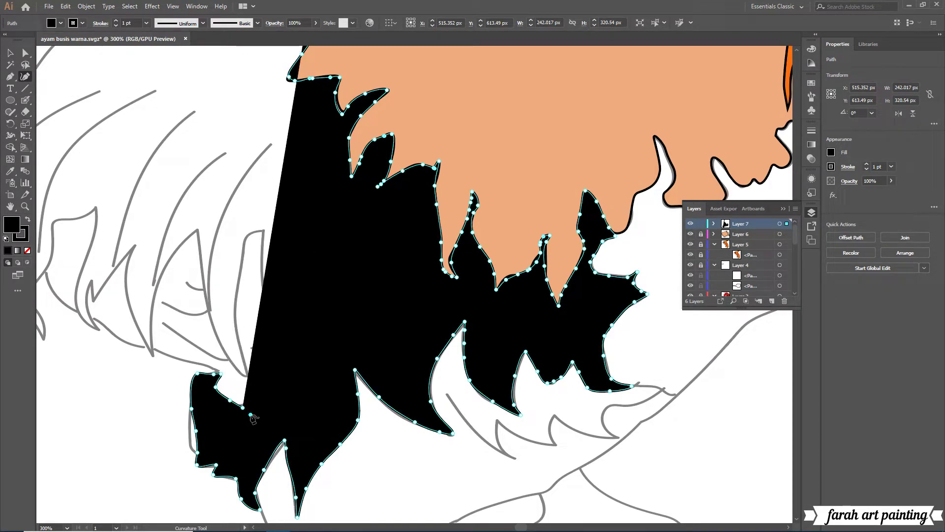
Trace the black shape down the feather's left edge and back up.
click(312, 383)
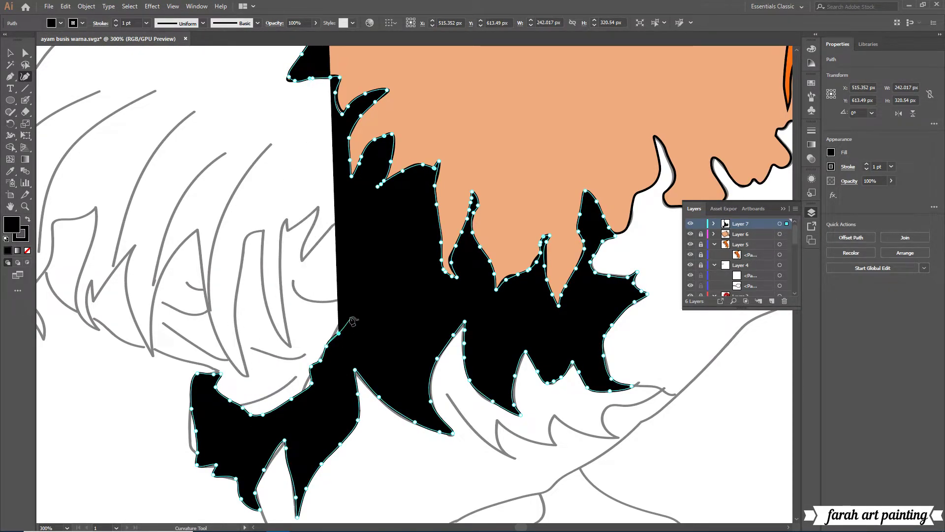
click(376, 219)
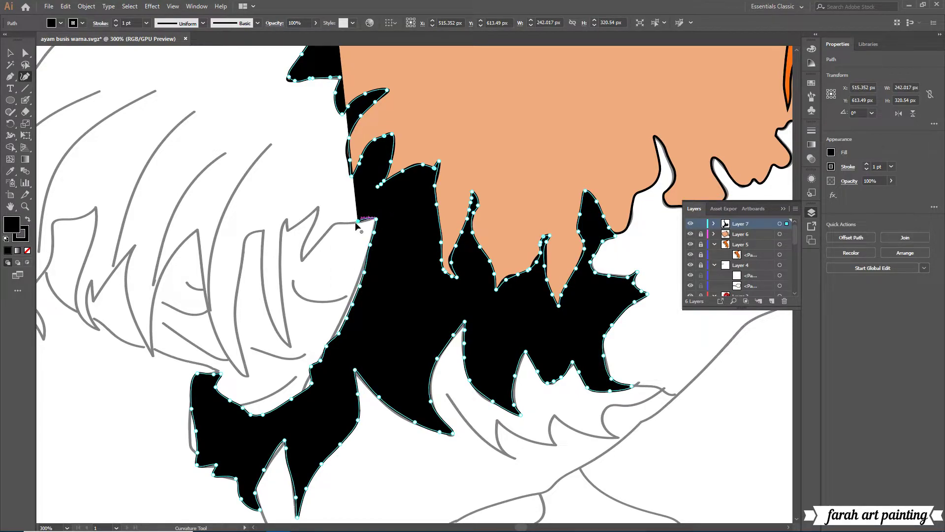
scroll(326, 244, up, 2)
click(301, 296)
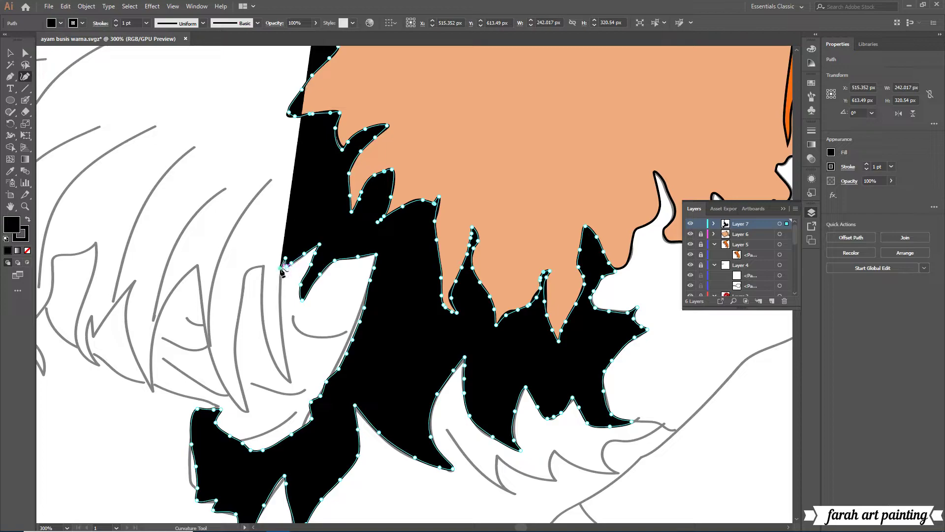
click(280, 280)
click(280, 318)
click(283, 343)
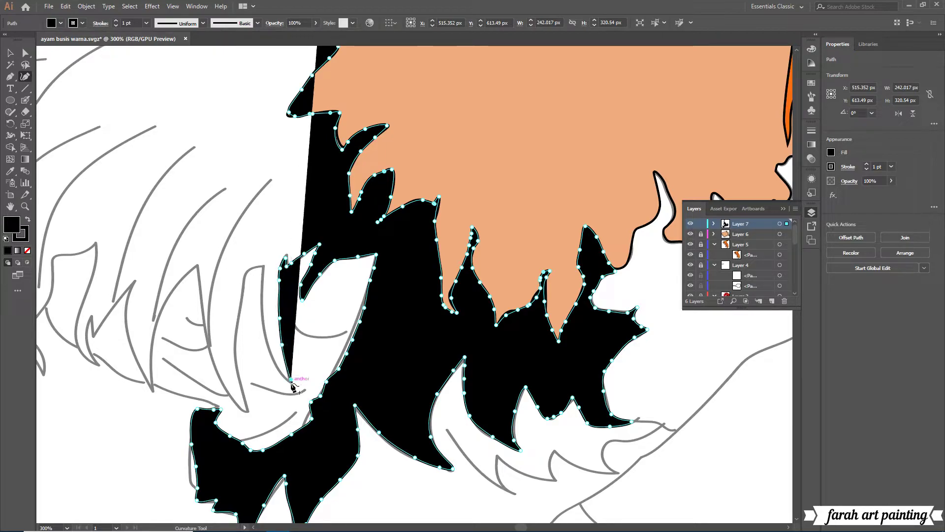
click(270, 354)
click(265, 335)
click(261, 309)
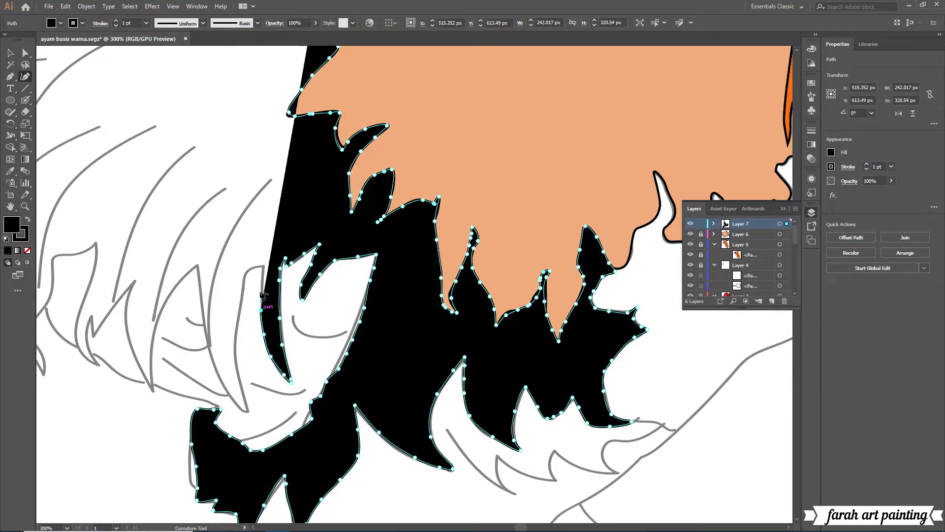
Trace down the next feather and back up, widening the black fill.
click(248, 274)
click(240, 307)
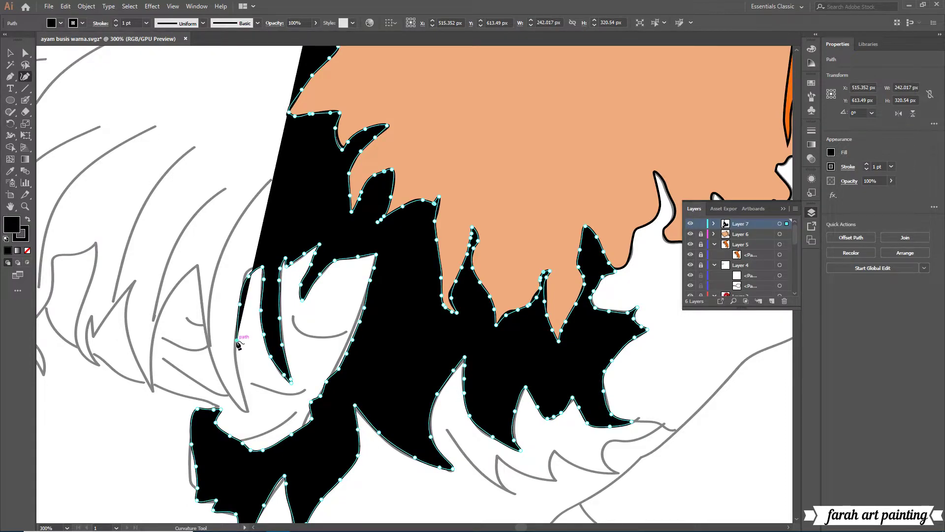
click(237, 340)
click(238, 373)
click(244, 396)
click(224, 386)
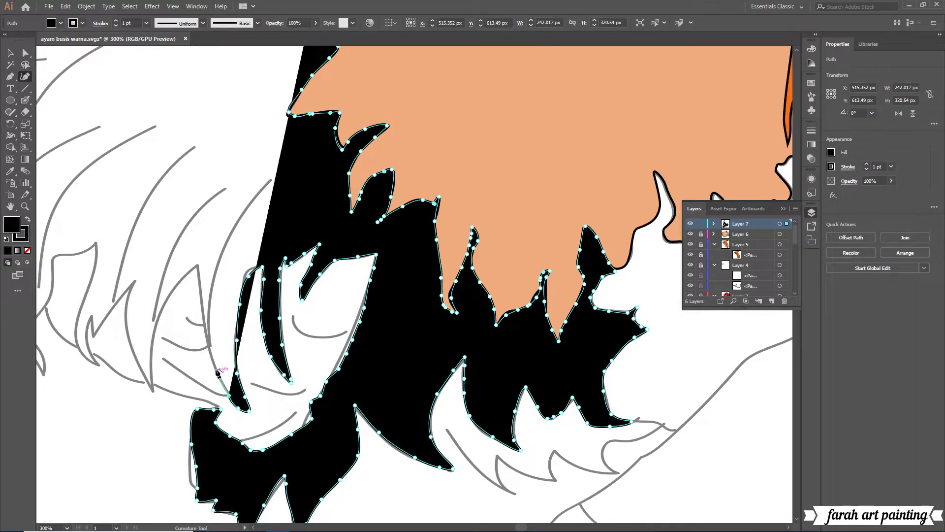
click(205, 334)
click(201, 299)
click(198, 265)
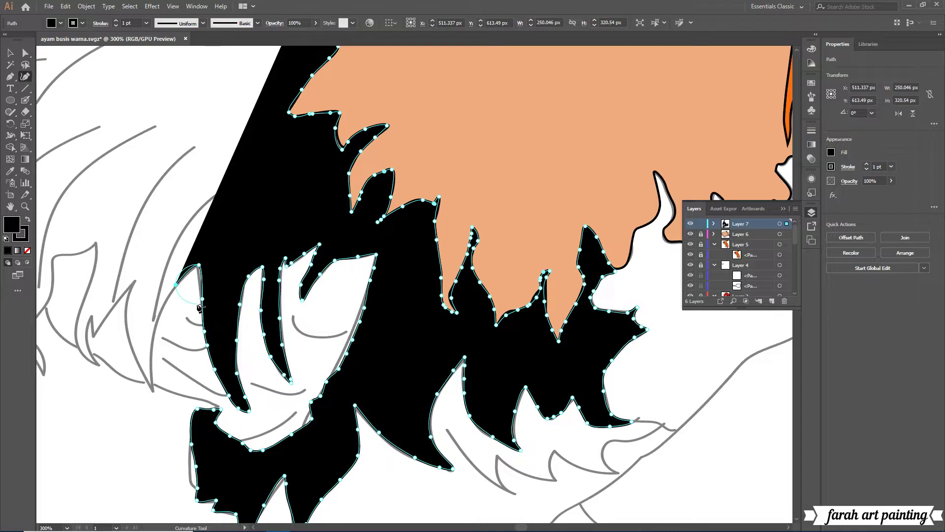
Extend the black shape left, reshaping its left edge toward the feather tip.
click(154, 388)
right_click(150, 394)
right_click(147, 354)
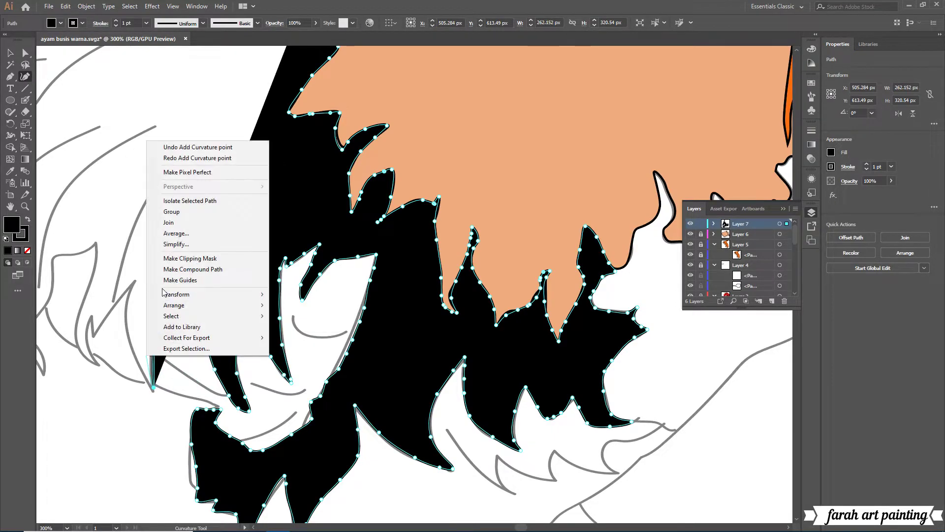
key(Escape)
drag(153, 388, 145, 377)
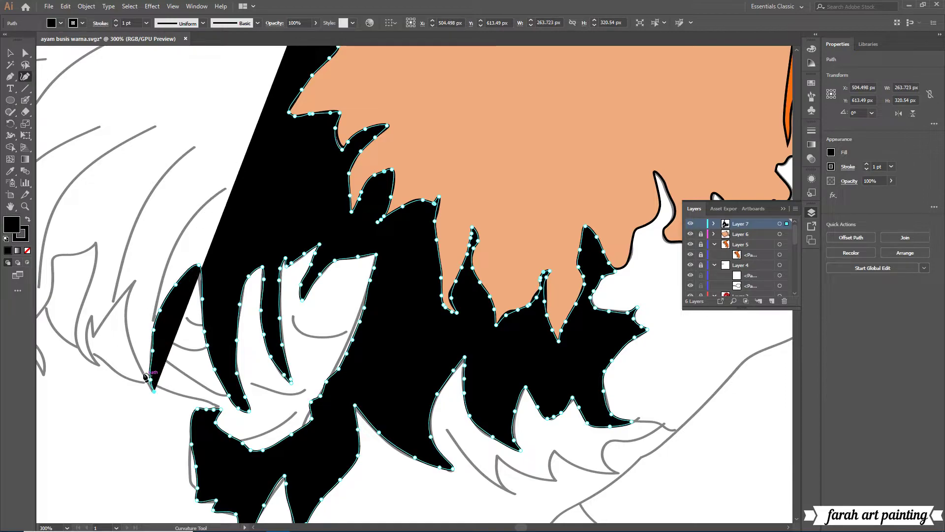
click(119, 297)
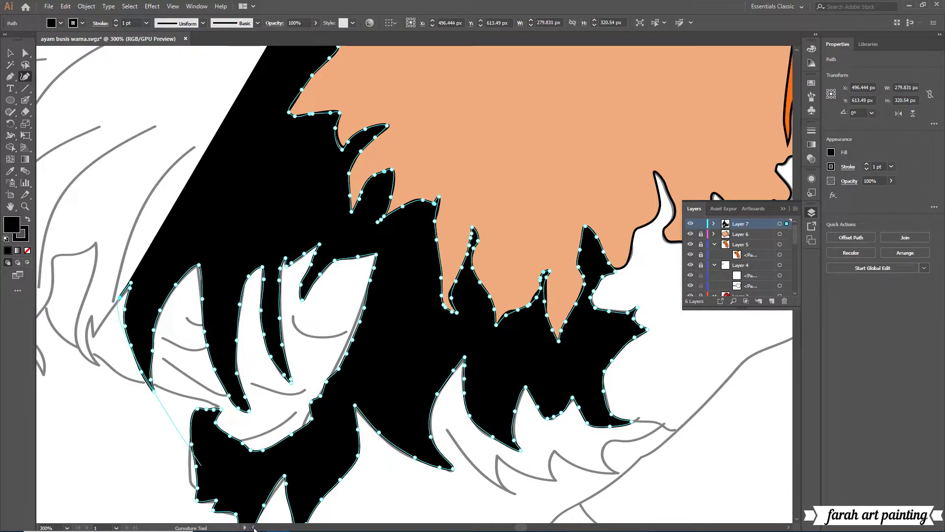
scroll(255, 527, left, 5)
click(254, 316)
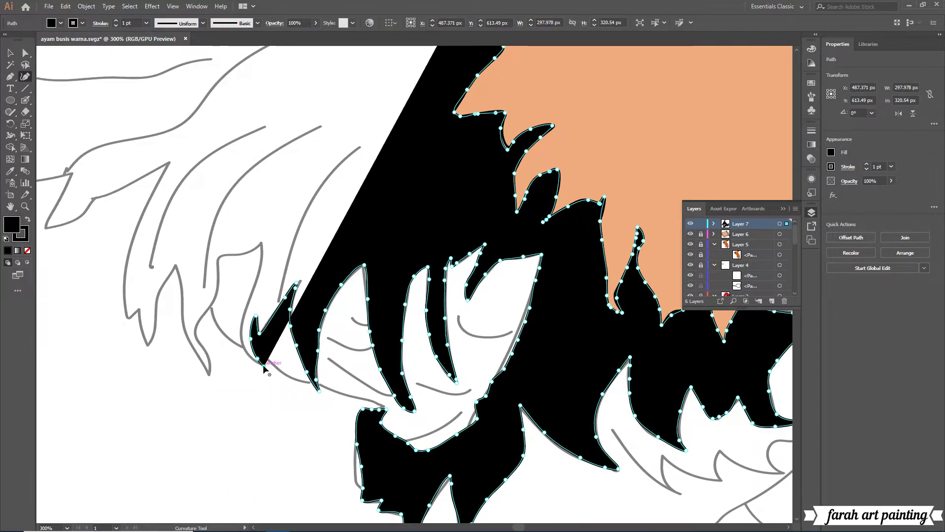
Trace up the feather's left edge and down the next feather.
click(263, 365)
click(244, 311)
click(250, 293)
click(258, 269)
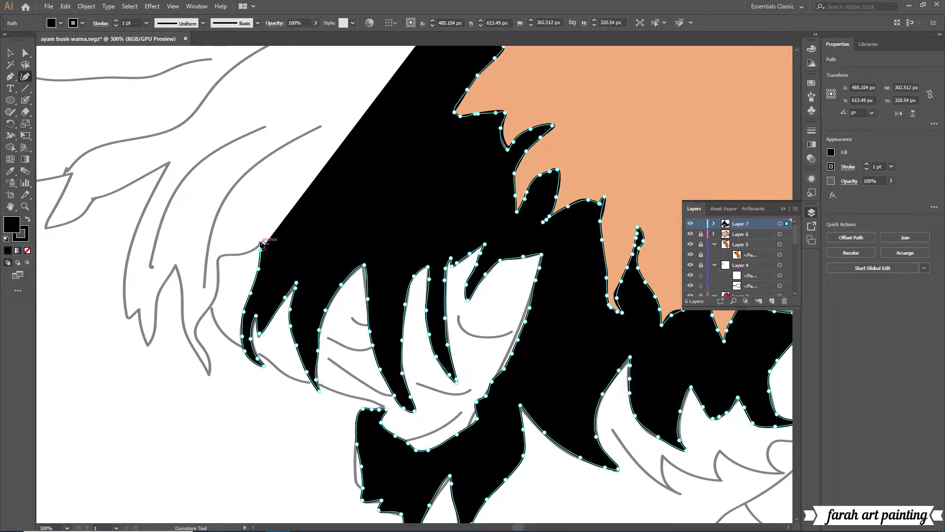
click(260, 238)
click(220, 257)
click(212, 304)
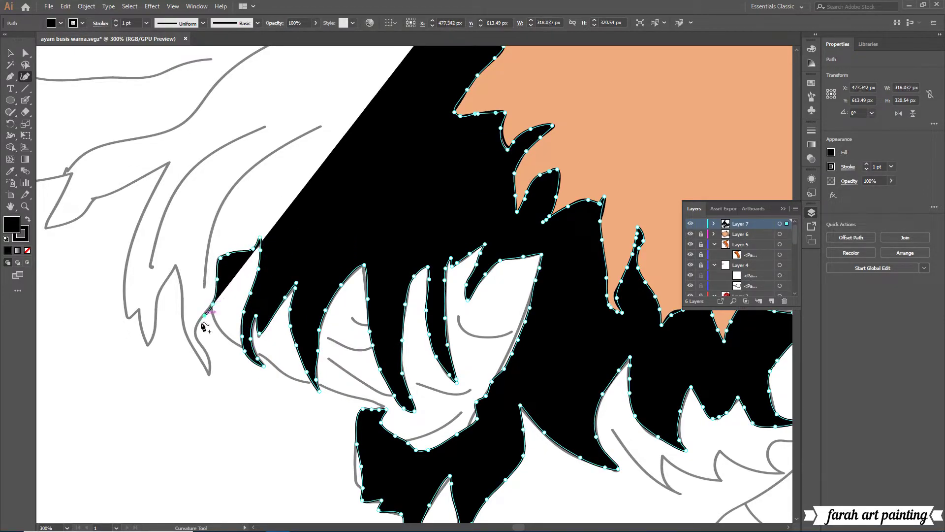
Form two narrow feather spikes at the lower left of the black shape.
click(208, 374)
click(200, 353)
click(186, 334)
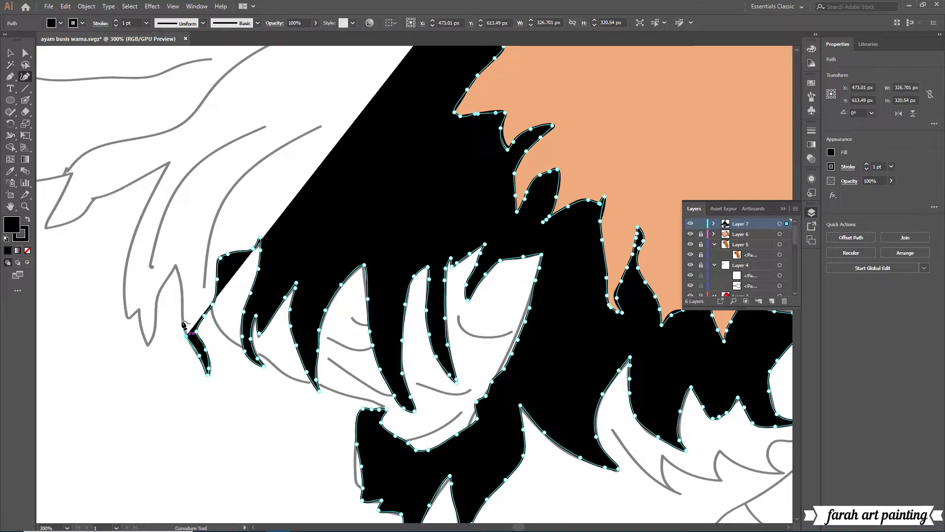
click(181, 298)
click(175, 266)
click(156, 301)
click(148, 343)
click(139, 306)
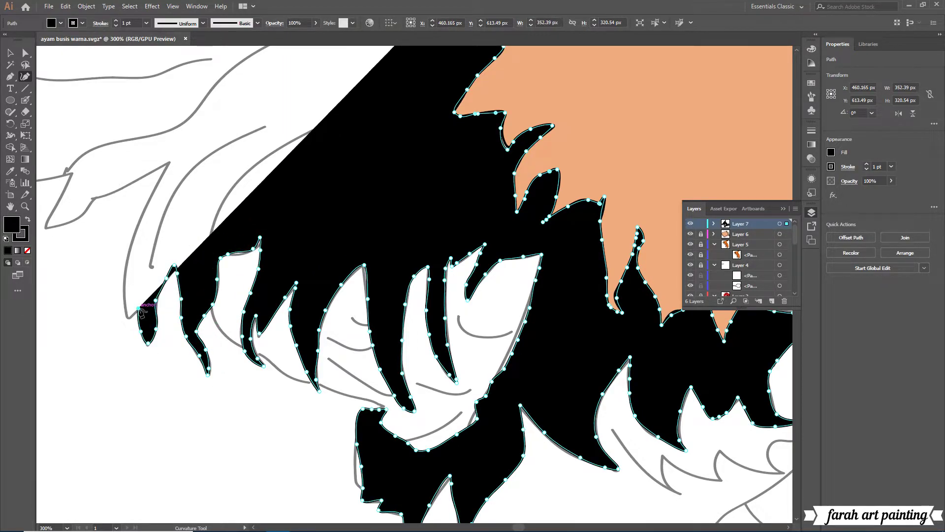
Continue tracing the sketch's diagonal edge further up and to the left.
click(126, 320)
click(124, 280)
click(128, 252)
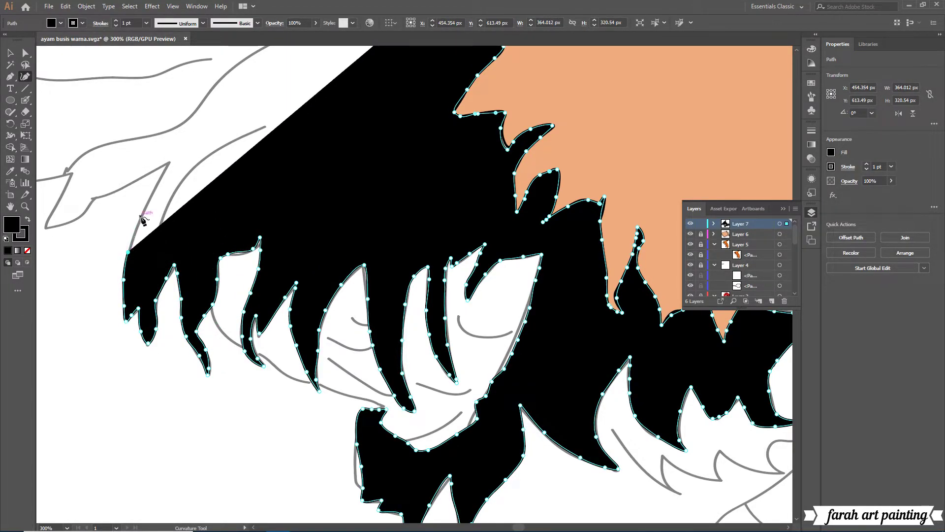
click(142, 218)
click(169, 163)
scroll(147, 207, up, 3)
click(134, 242)
click(93, 257)
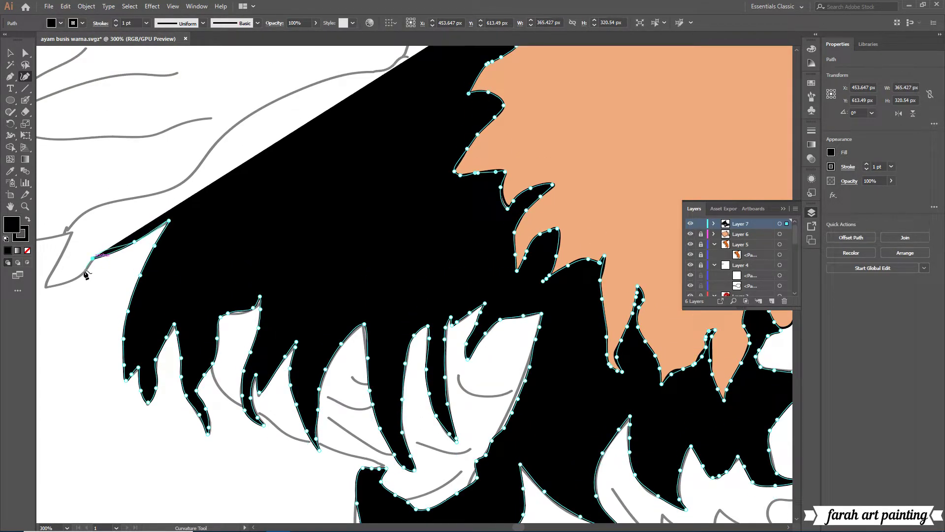
Add a pointed tip at the feather's left end and points along its upper edge.
scroll(123, 320, up, 5)
scroll(146, 340, left, 5)
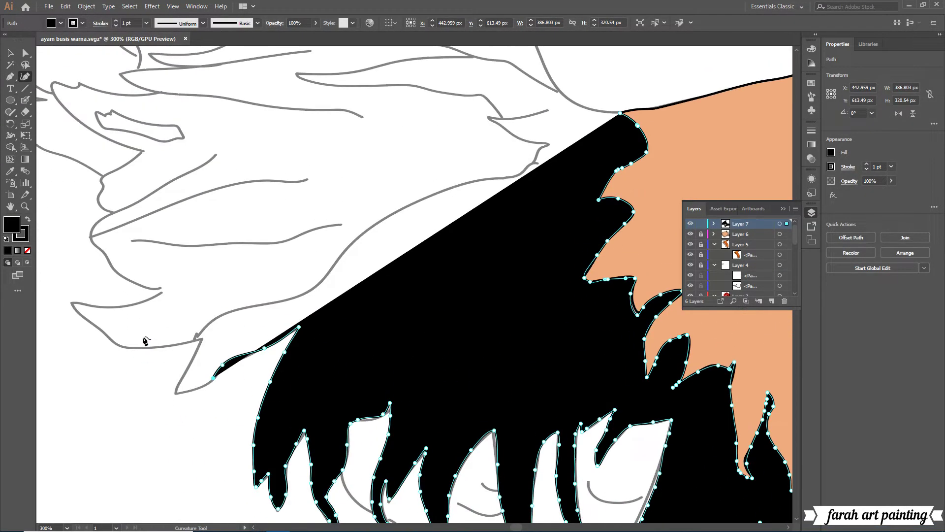
scroll(146, 340, up, 3)
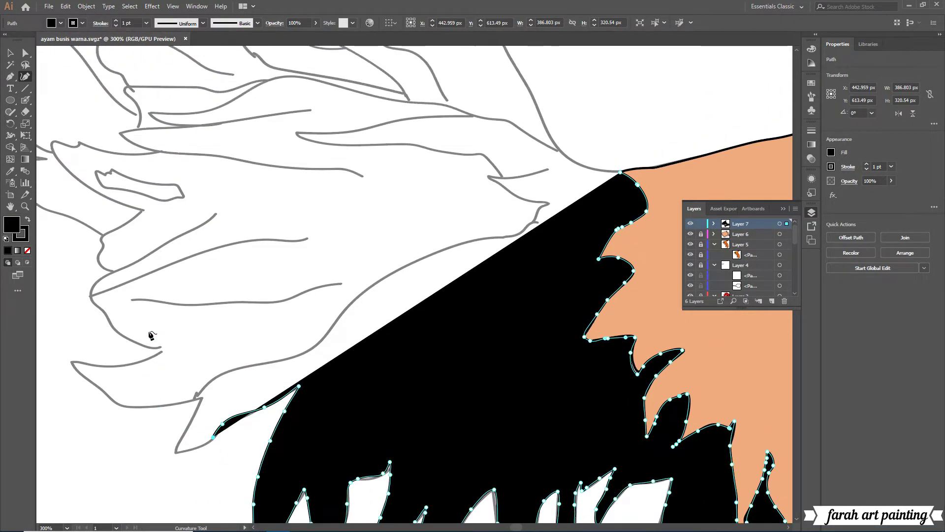
click(185, 450)
click(175, 452)
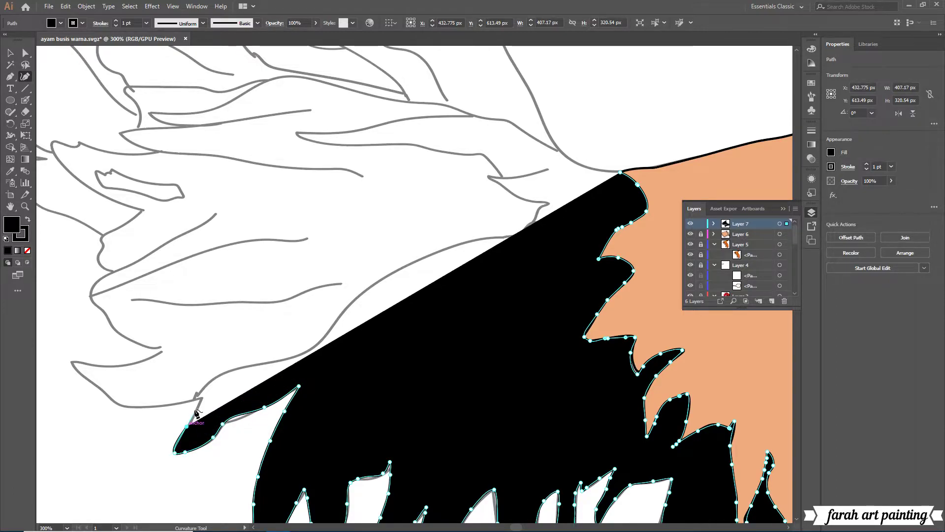
click(199, 397)
click(212, 379)
click(257, 367)
click(289, 365)
right_click(294, 368)
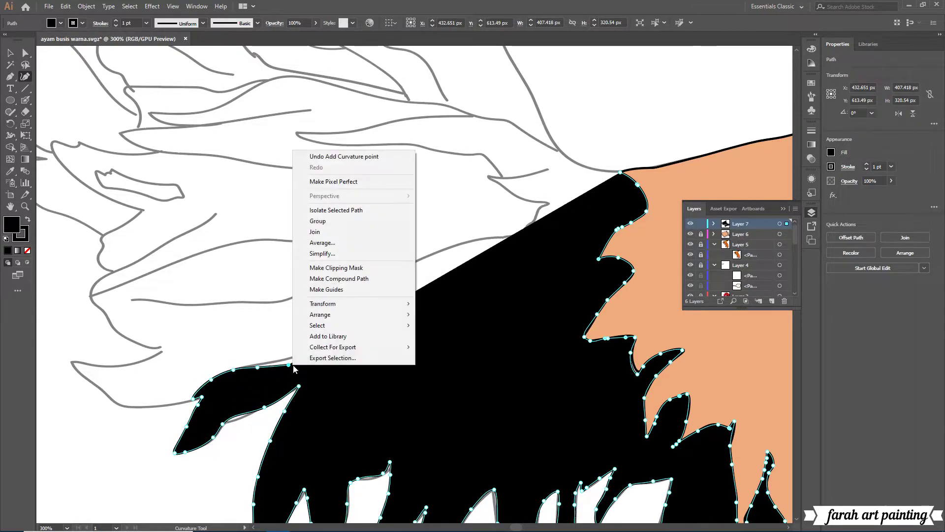
click(344, 156)
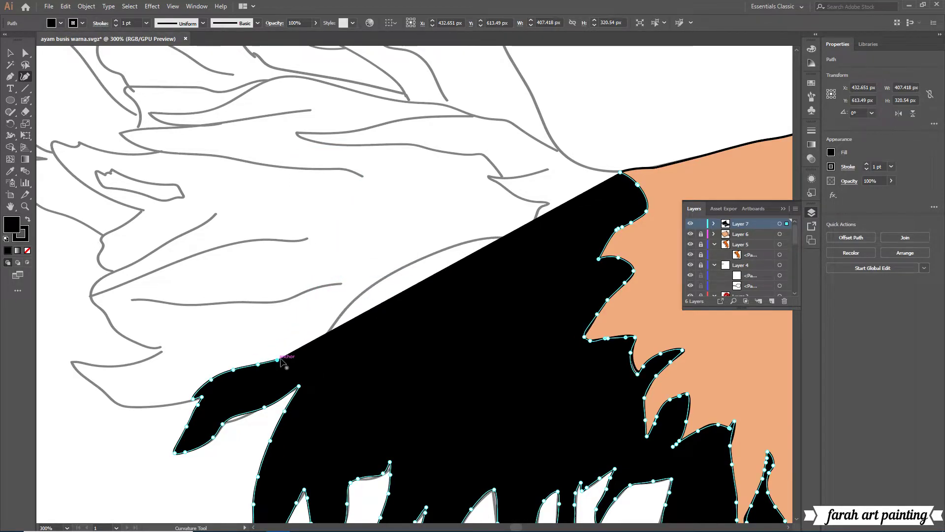
Trace the upper edge along the sketch toward the peak.
click(299, 357)
click(318, 344)
click(334, 322)
click(354, 298)
click(372, 284)
click(406, 265)
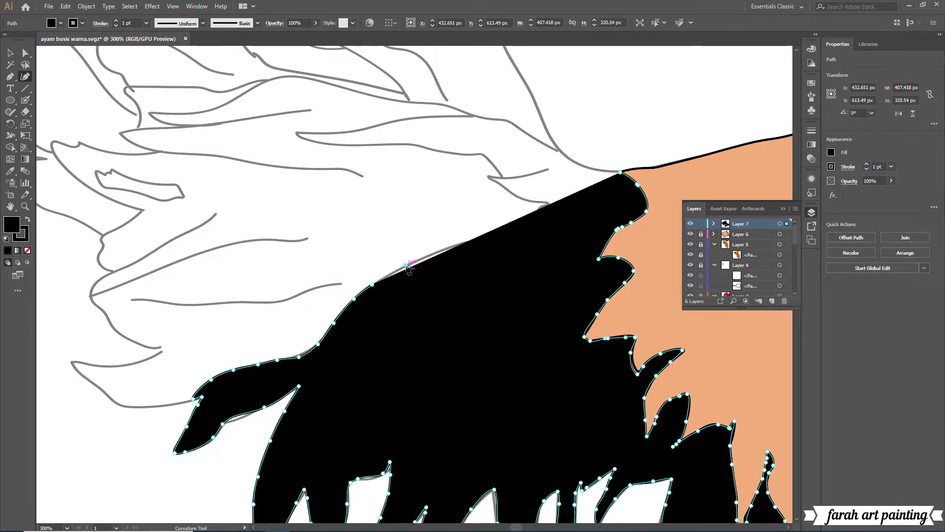
click(431, 254)
click(470, 242)
click(517, 232)
click(536, 218)
click(541, 209)
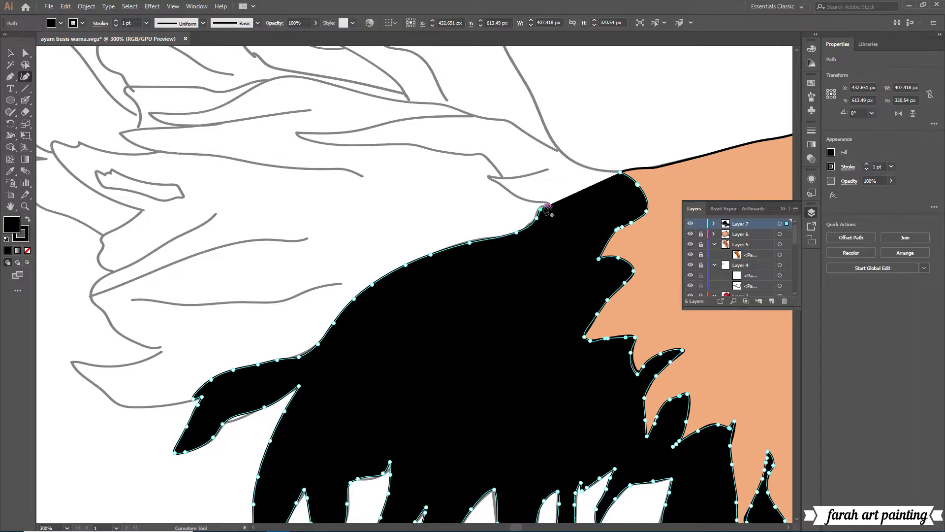
Shape a pointed spike, close the path, and undo two extra top points.
click(506, 190)
click(517, 178)
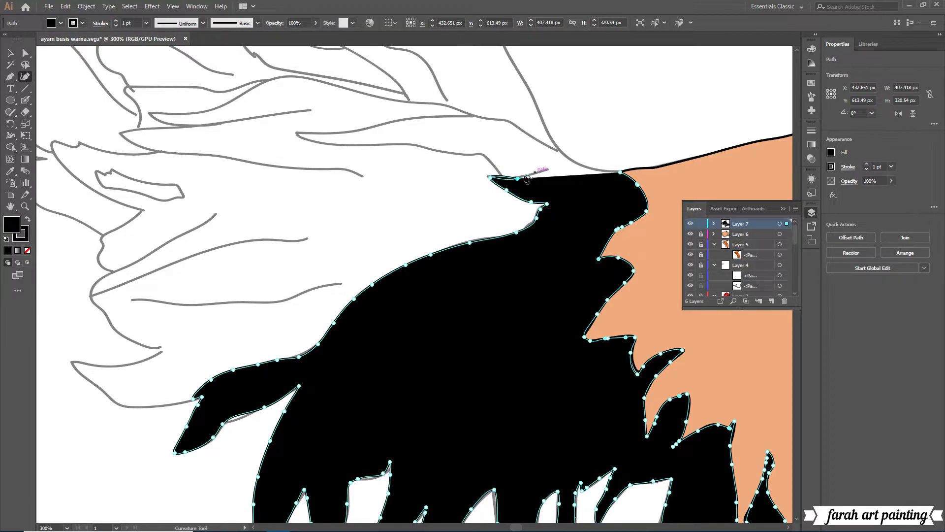
click(545, 169)
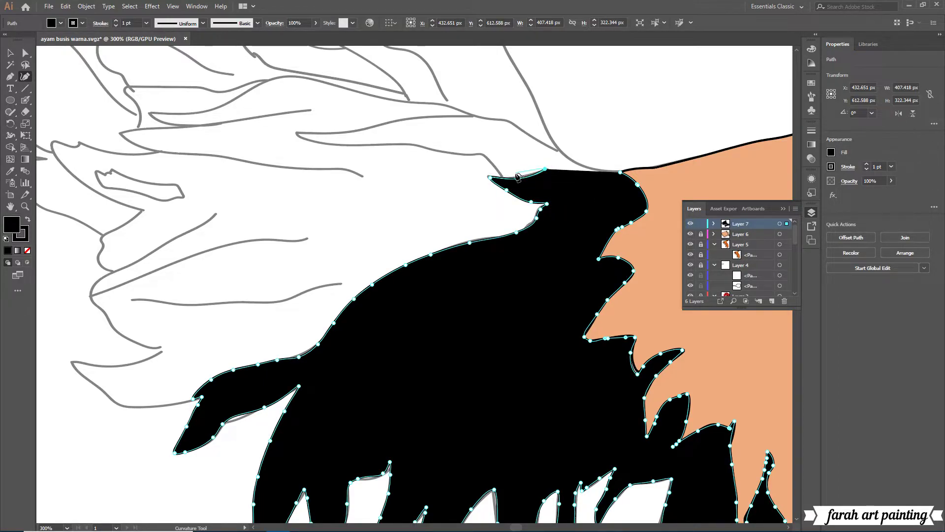
click(491, 176)
click(500, 178)
right_click(512, 179)
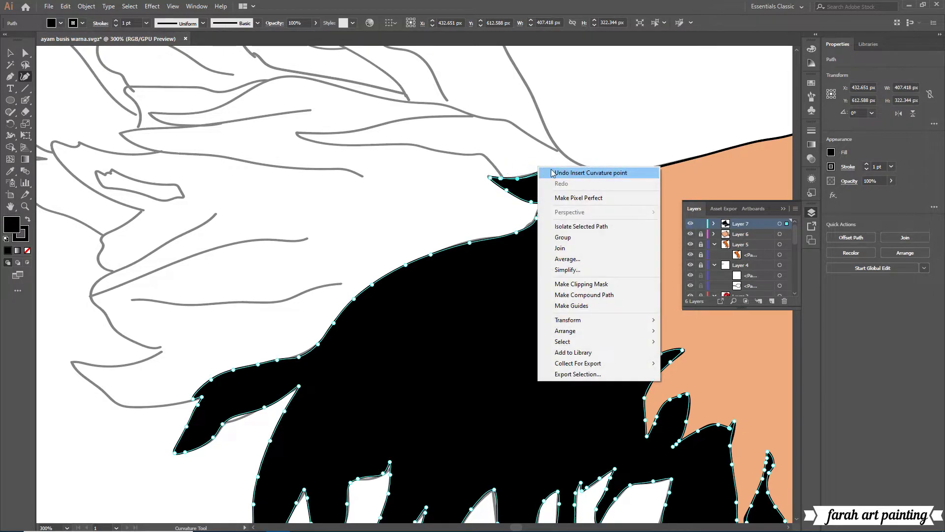
click(581, 171)
right_click(557, 177)
click(575, 180)
Drag the spike tip up-left into a long plume and curve its top edge.
drag(502, 178, 294, 133)
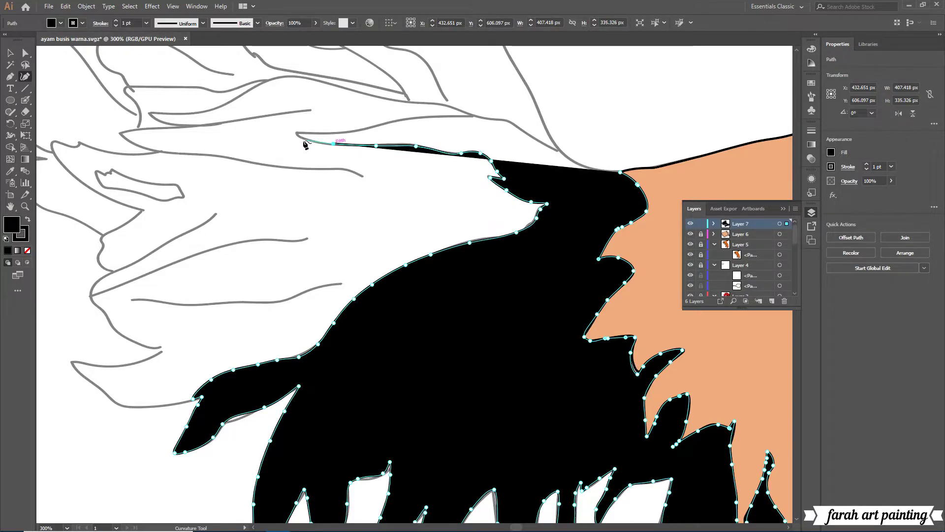
drag(389, 143, 389, 121)
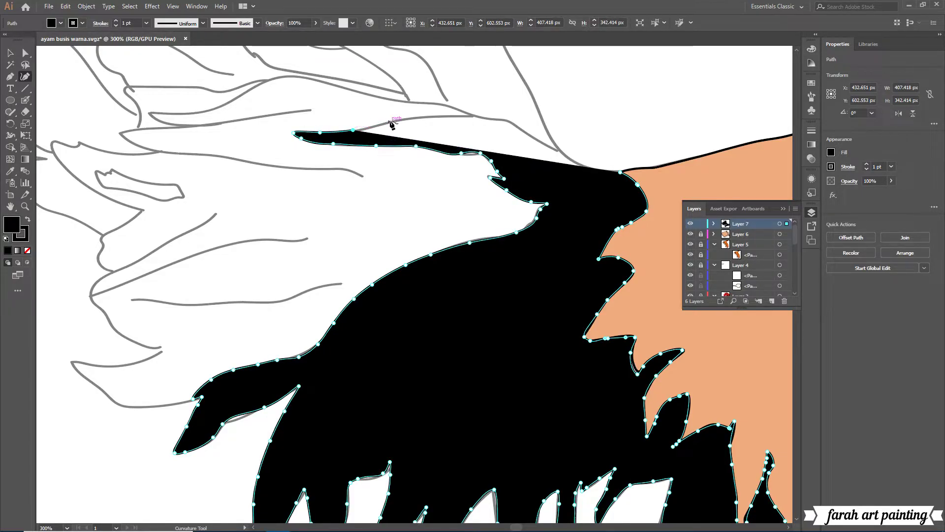
click(455, 117)
click(491, 120)
click(530, 137)
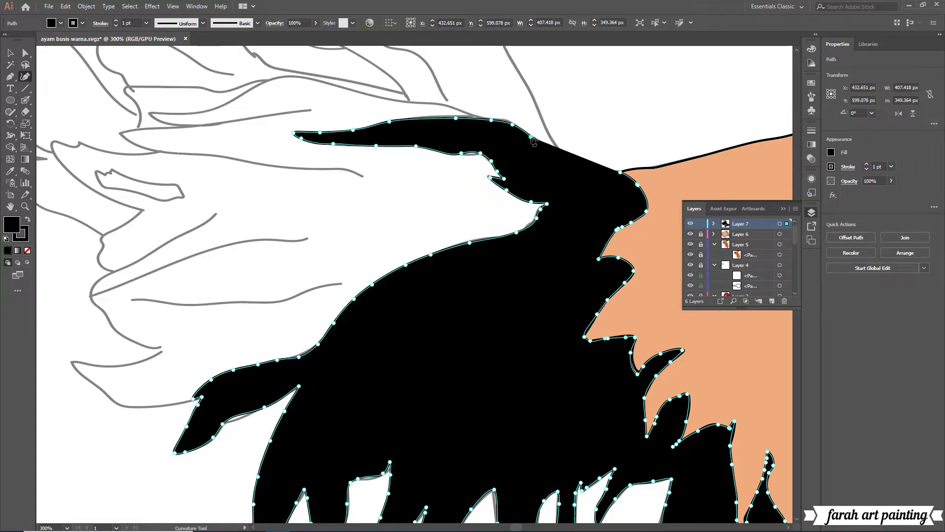
click(561, 155)
scroll(437, 378, down, 2)
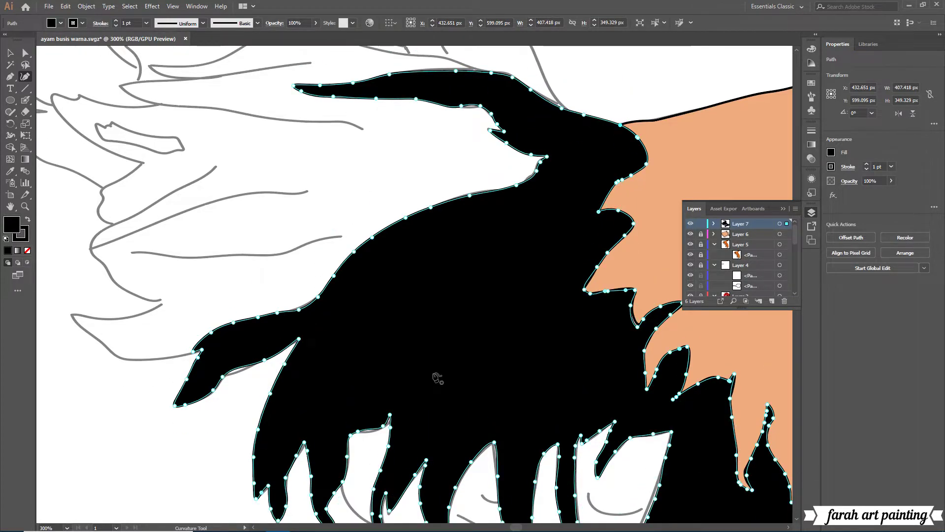
scroll(437, 378, down, 1)
Fill the tail-feather shape dark red, replacing an initial brown choice.
double_click(7, 230)
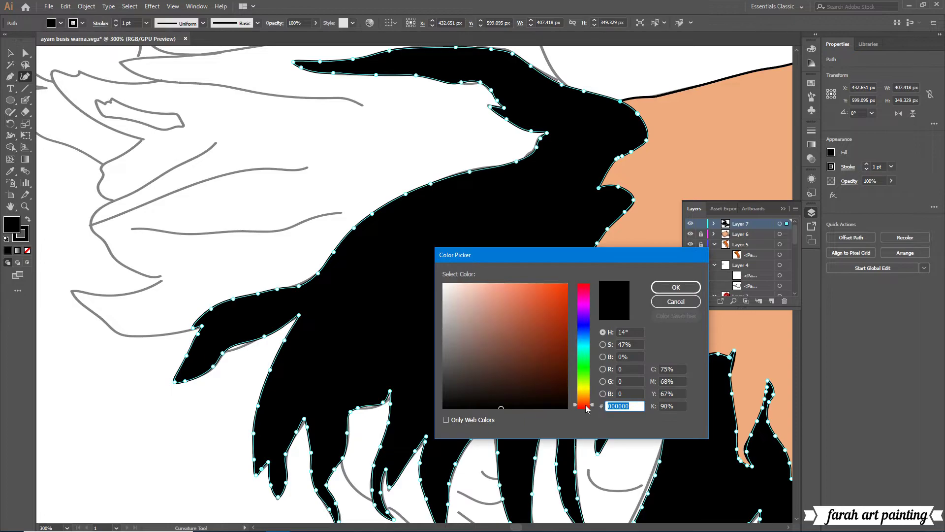
drag(566, 293, 540, 297)
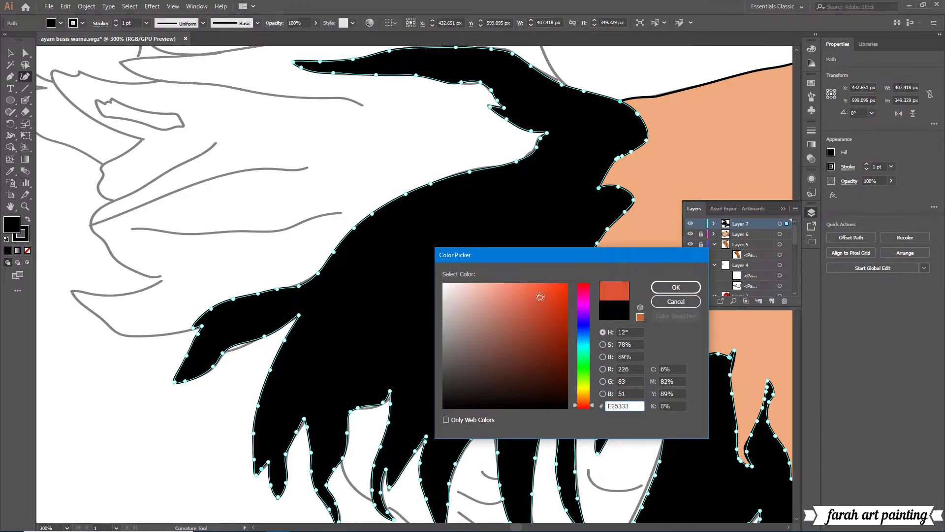
click(519, 365)
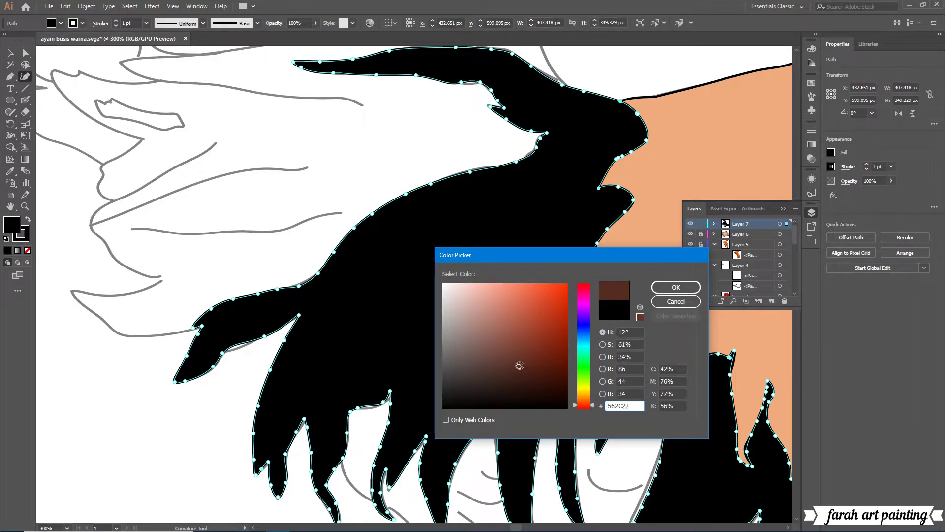
key(Return)
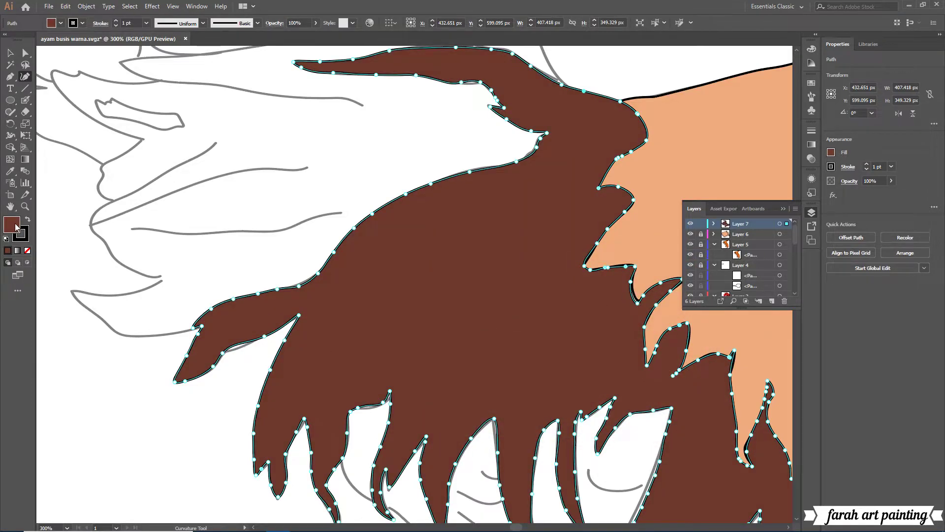
double_click(11, 224)
click(559, 350)
key(Return)
scroll(500, 365, up, 3)
scroll(500, 364, up, 2)
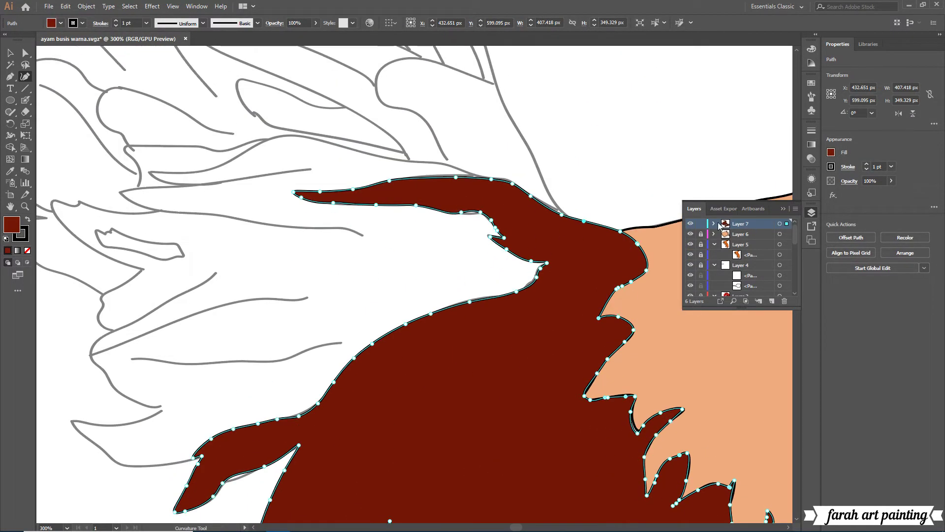
Add a new empty layer, make it active, and lock the tail-feather Layer 7.
click(771, 300)
scroll(344, 350, up, 1)
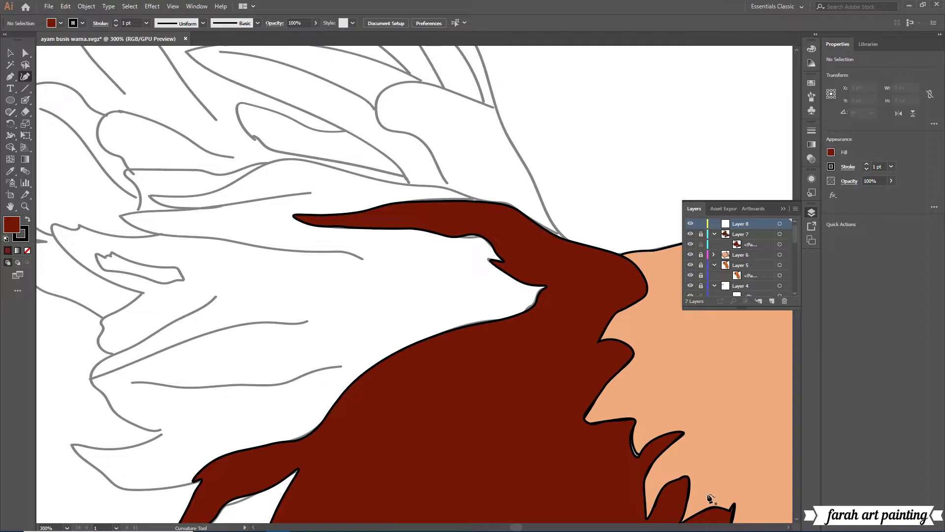
click(700, 234)
click(633, 441)
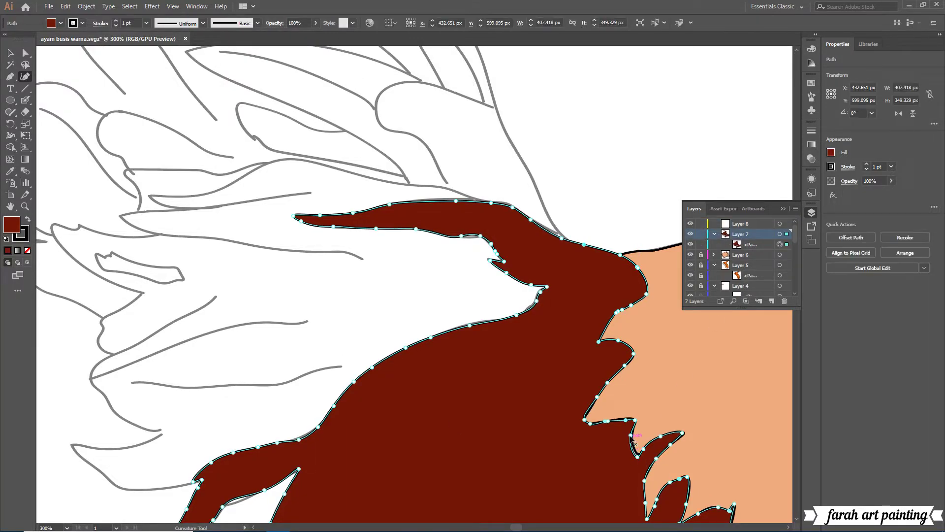
scroll(637, 457, down, 4)
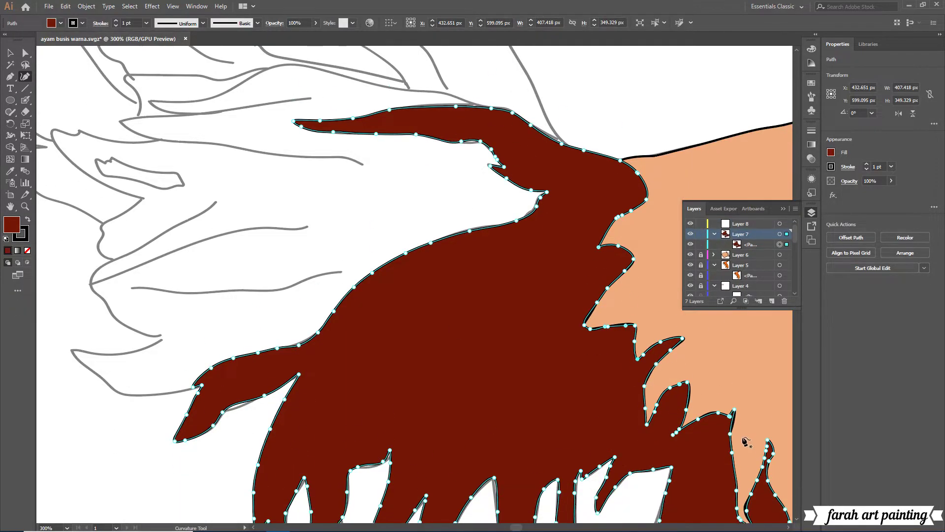
scroll(637, 457, down, 2)
click(714, 233)
click(753, 223)
click(701, 233)
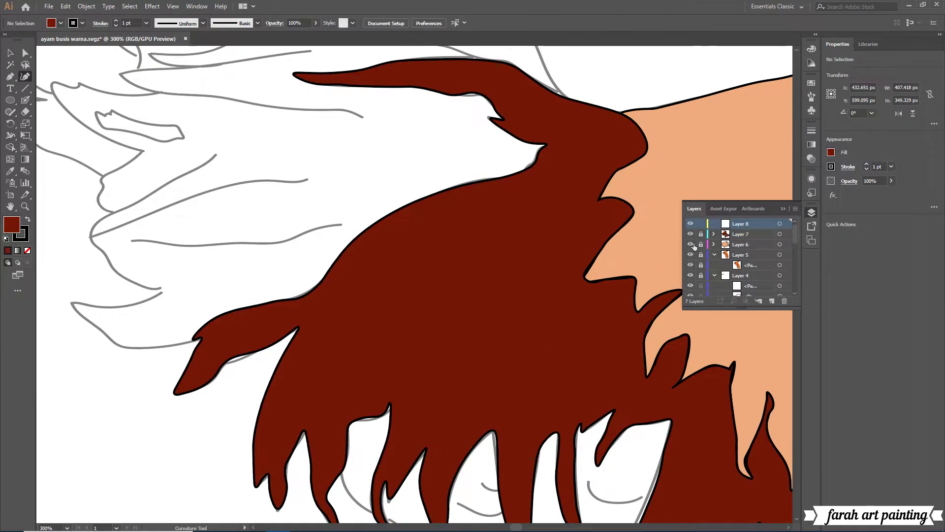
scroll(342, 477, down, 4)
Set the zoom to 200% and pan across the artwork.
click(67, 527)
click(82, 374)
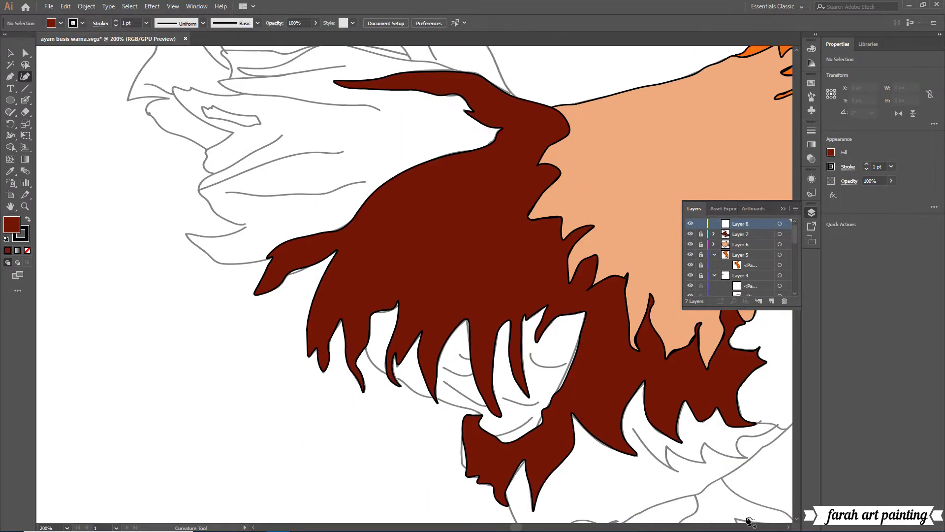
scroll(790, 528, right, 6)
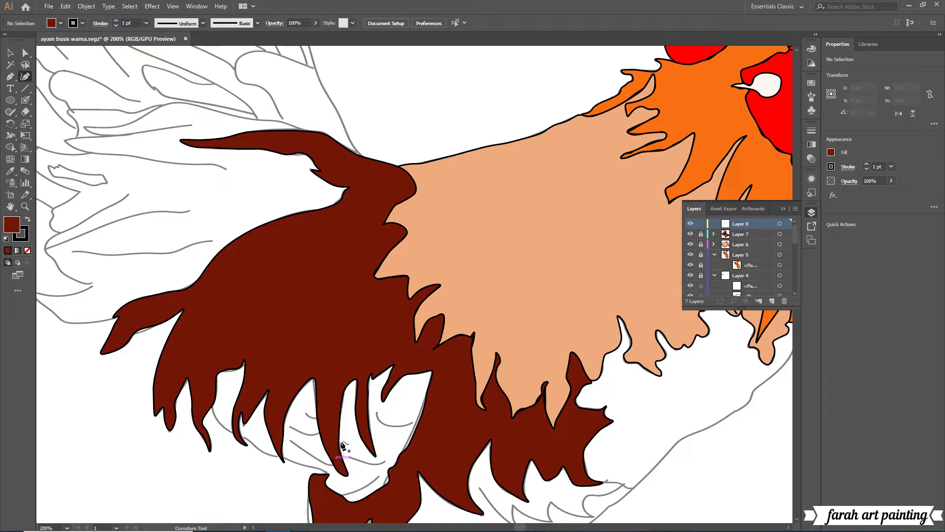
scroll(456, 411, down, 2)
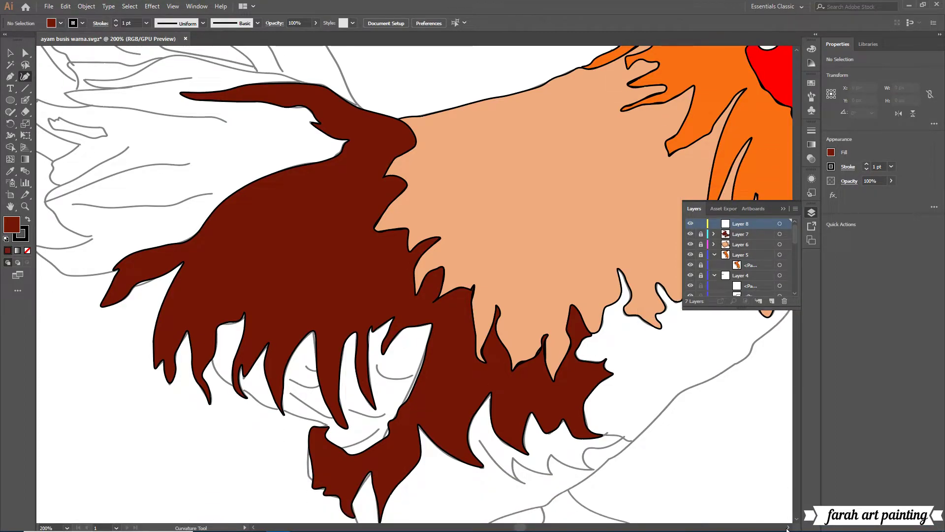
scroll(252, 343, right, 5)
Set the fill to black and start a curvature path down the neck edge.
double_click(18, 224)
click(527, 427)
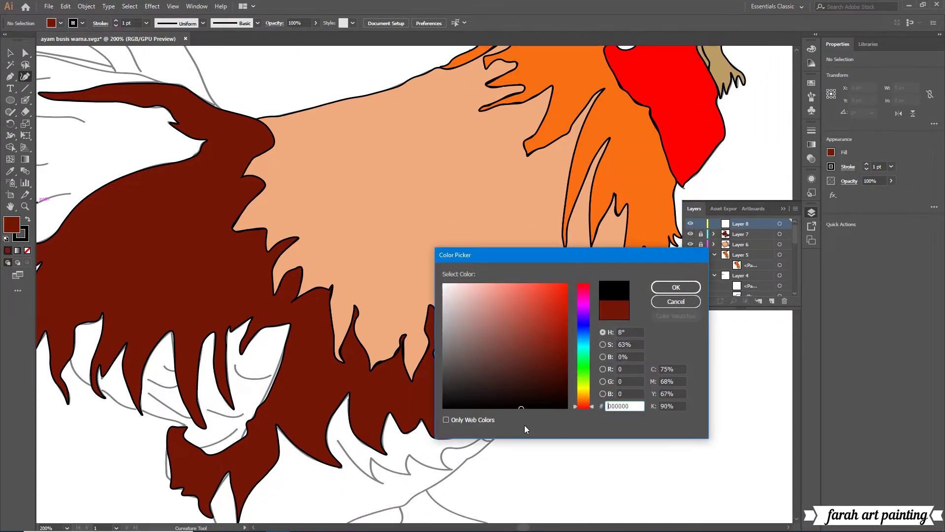
key(Return)
click(663, 270)
click(654, 284)
click(641, 316)
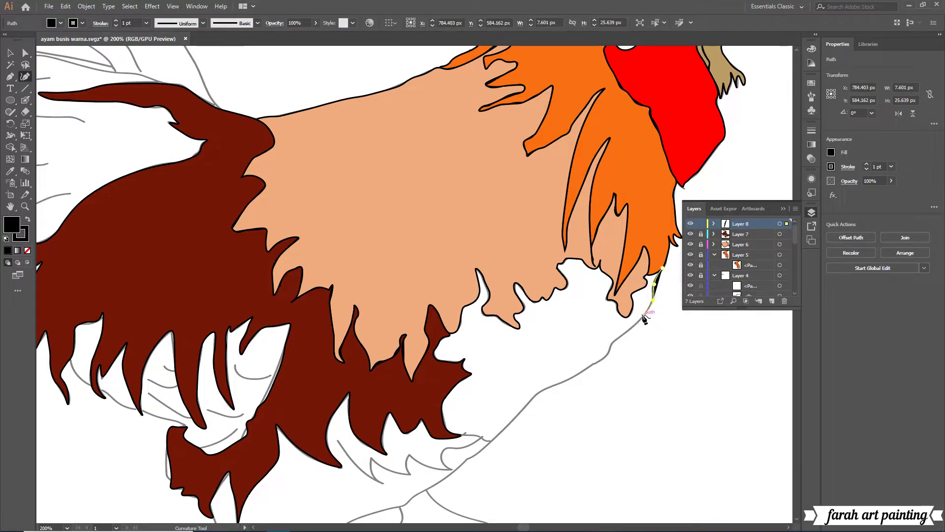
click(618, 337)
click(599, 361)
Continue the black outline down-left along the neck line.
right_click(554, 389)
right_click(613, 379)
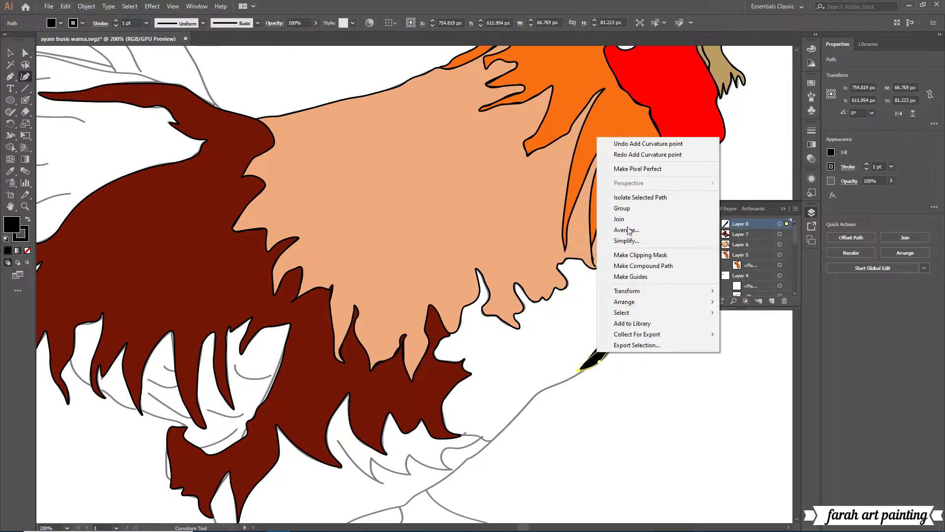
key(Escape)
click(556, 385)
click(522, 411)
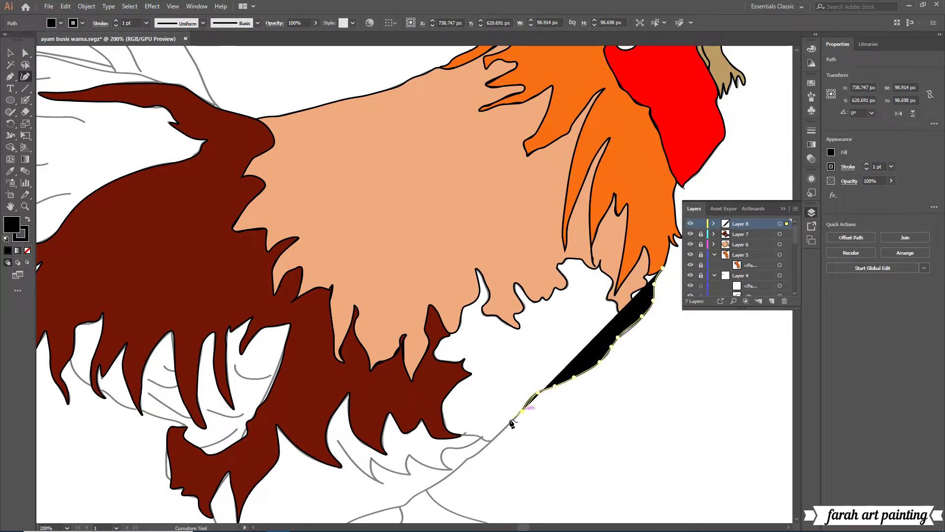
click(503, 428)
scroll(504, 429, down, 2)
click(491, 405)
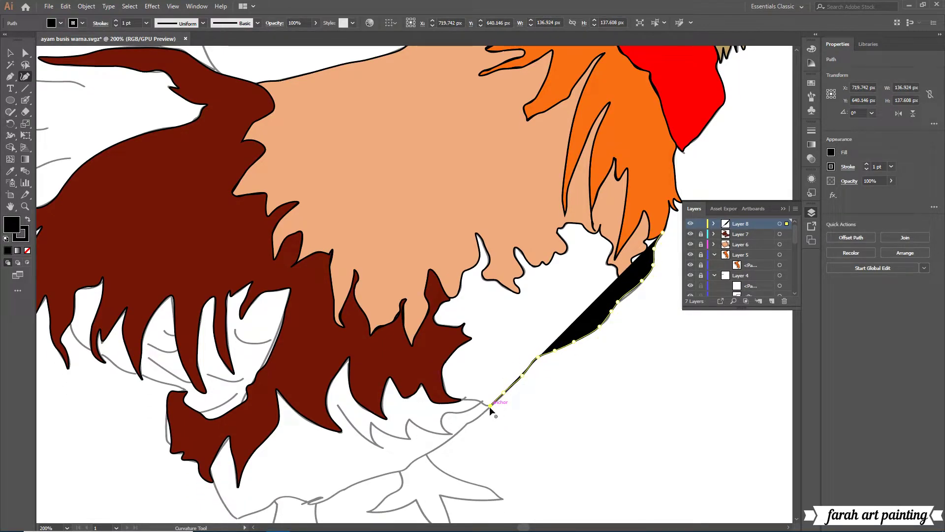
click(467, 424)
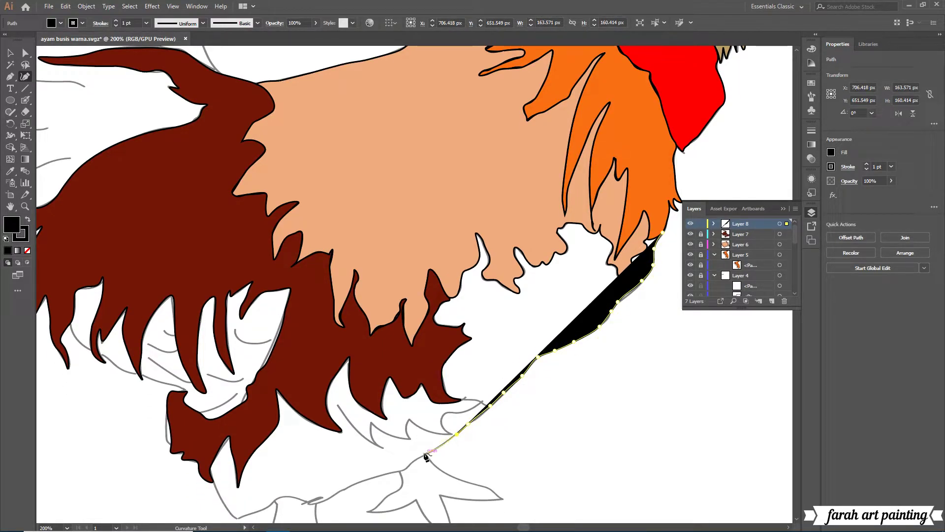
Add the lower tip point and trace the shape's left edge back upward.
right_click(432, 454)
click(491, 247)
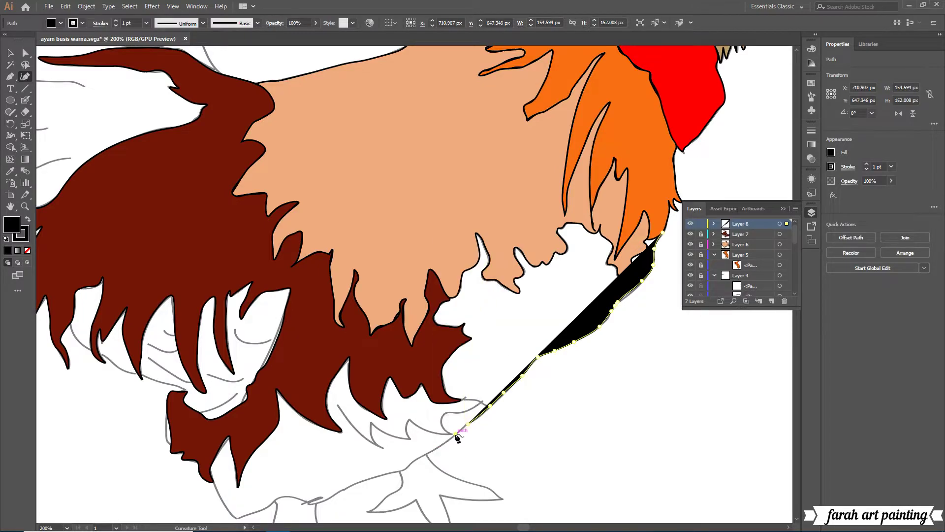
click(449, 433)
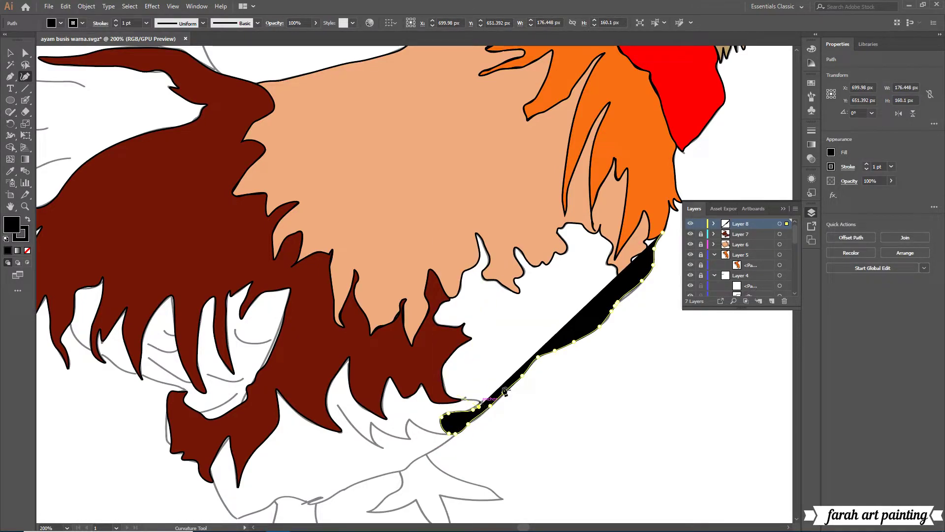
click(481, 401)
click(466, 397)
click(444, 382)
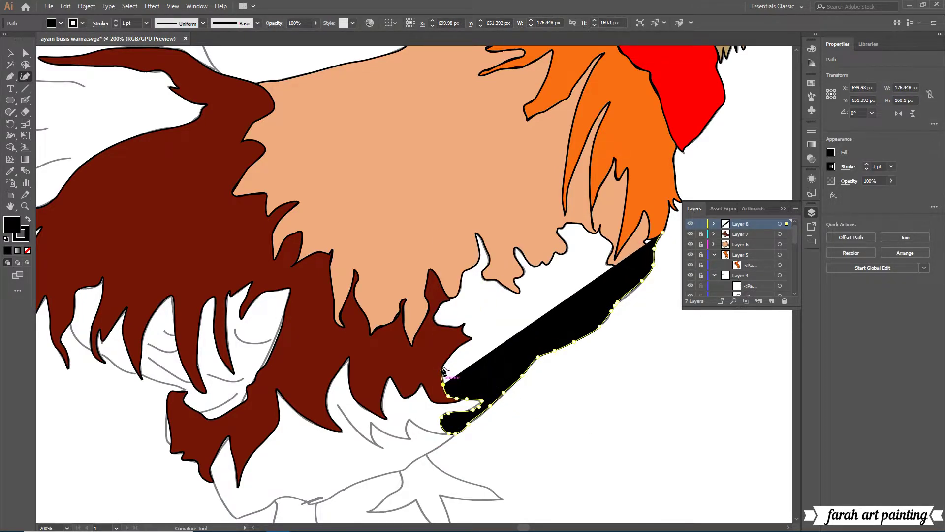
click(443, 365)
click(453, 350)
click(474, 338)
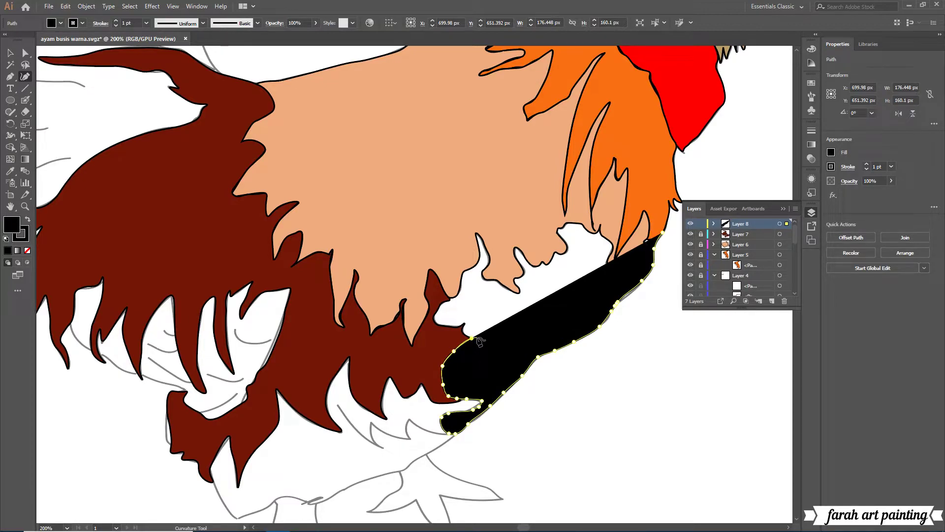
Extend the left edge up along the brown feathers to a pointed feather tip.
click(464, 324)
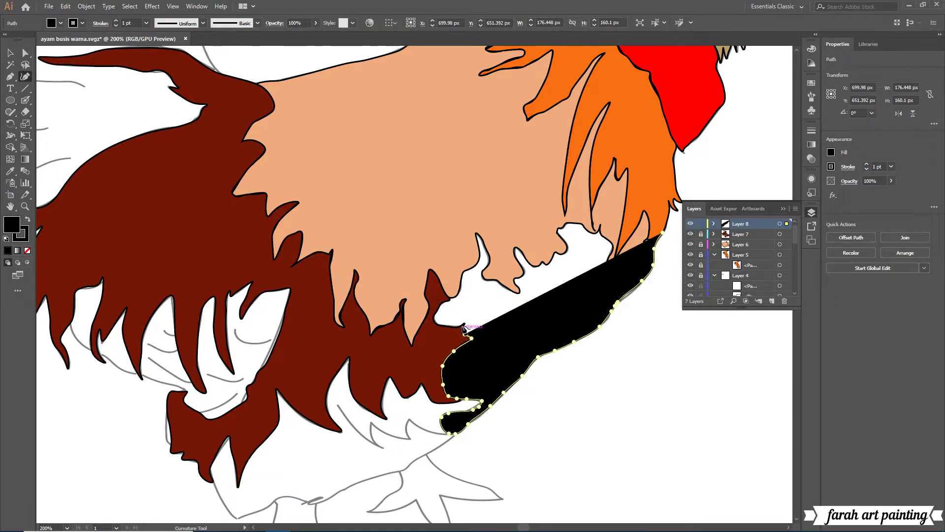
click(442, 326)
click(435, 321)
click(448, 300)
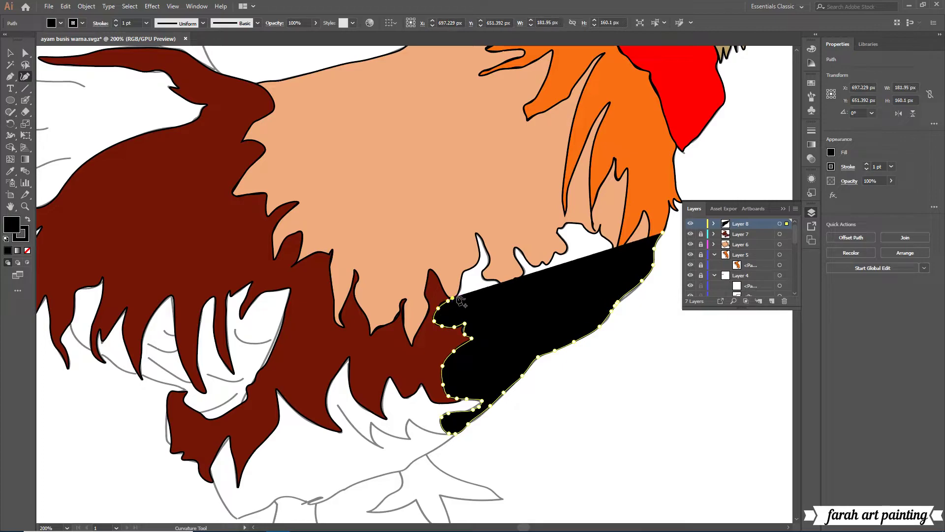
click(461, 285)
click(473, 265)
click(476, 232)
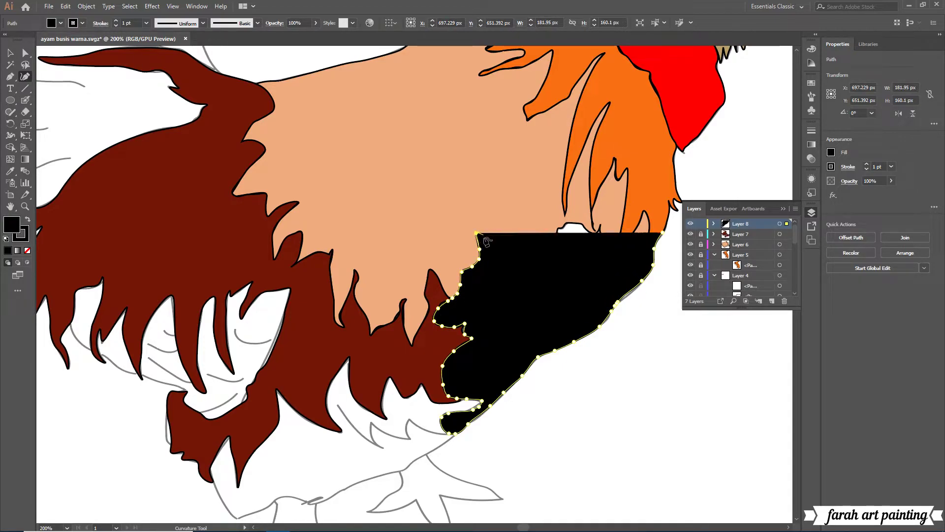
click(487, 256)
Run the edge under the peach feathers and trace a second feather spike.
click(499, 284)
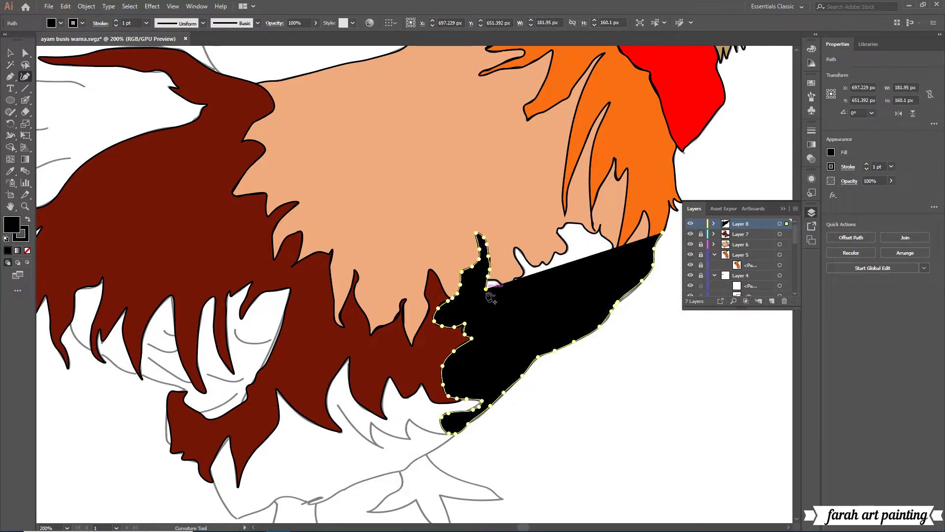
right_click(487, 290)
key(Escape)
click(506, 290)
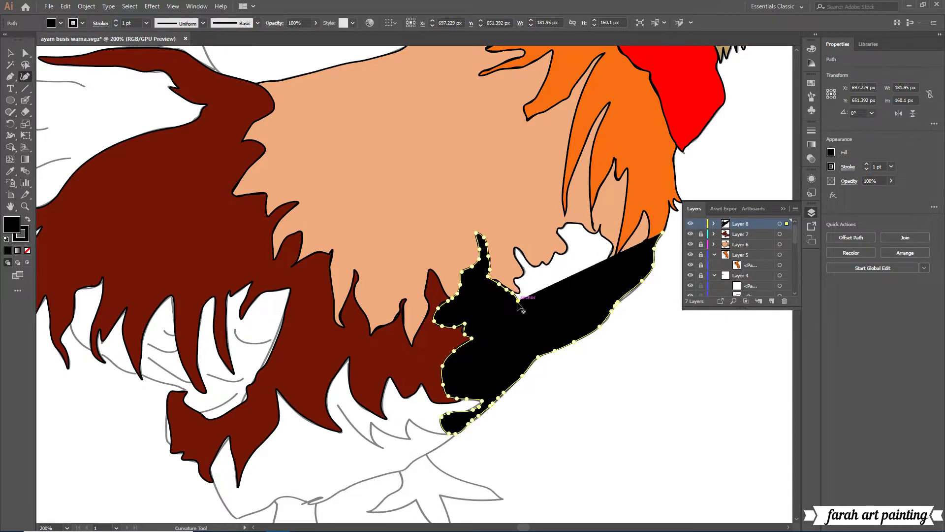
right_click(517, 298)
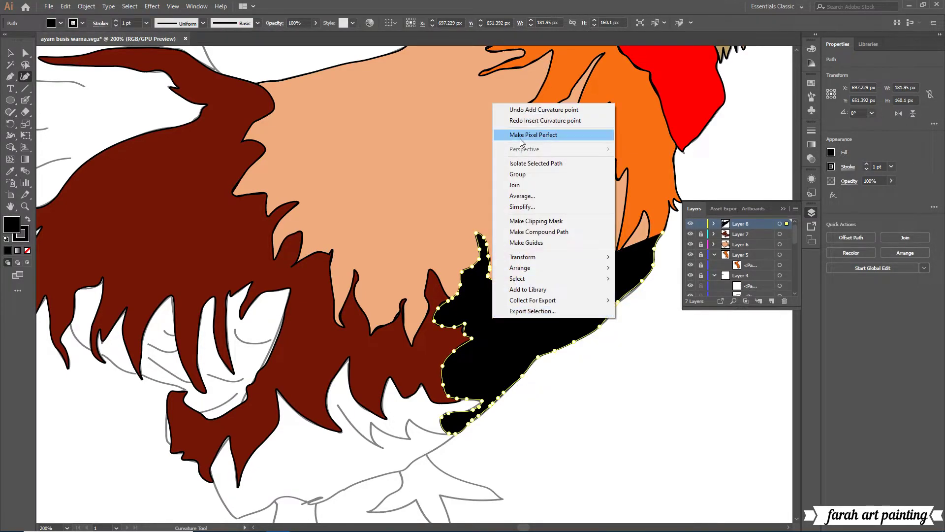
key(Escape)
click(514, 291)
click(520, 284)
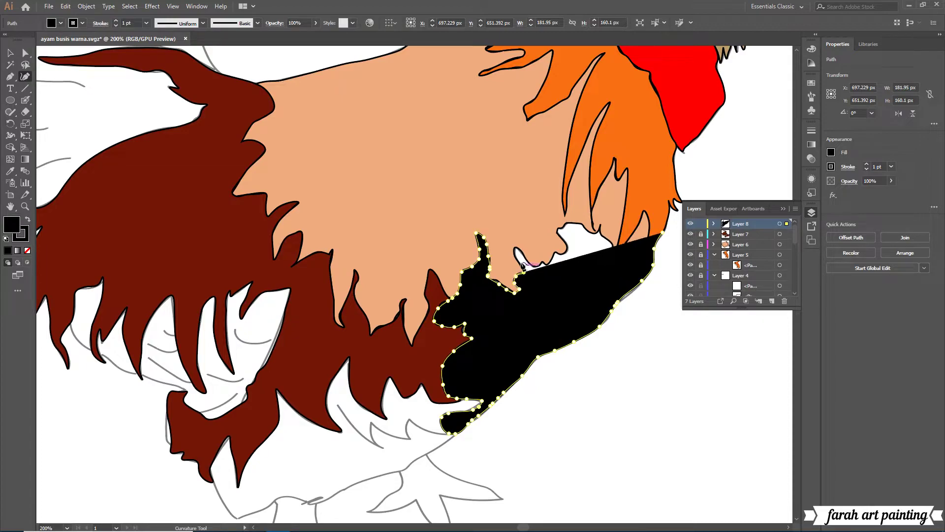
click(518, 263)
click(515, 249)
Trace the top edge under the peach feathers up to the orange feathers.
click(523, 256)
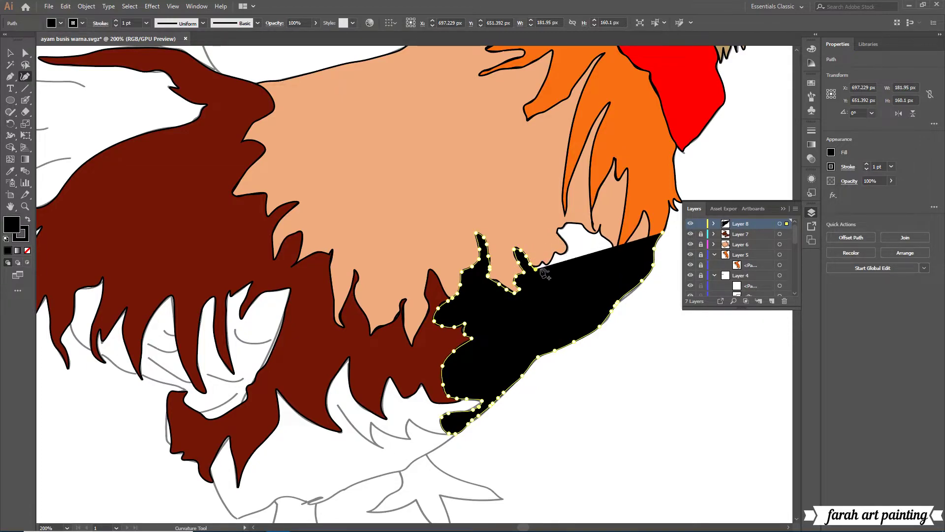
click(541, 263)
right_click(553, 266)
key(Escape)
click(555, 252)
click(563, 254)
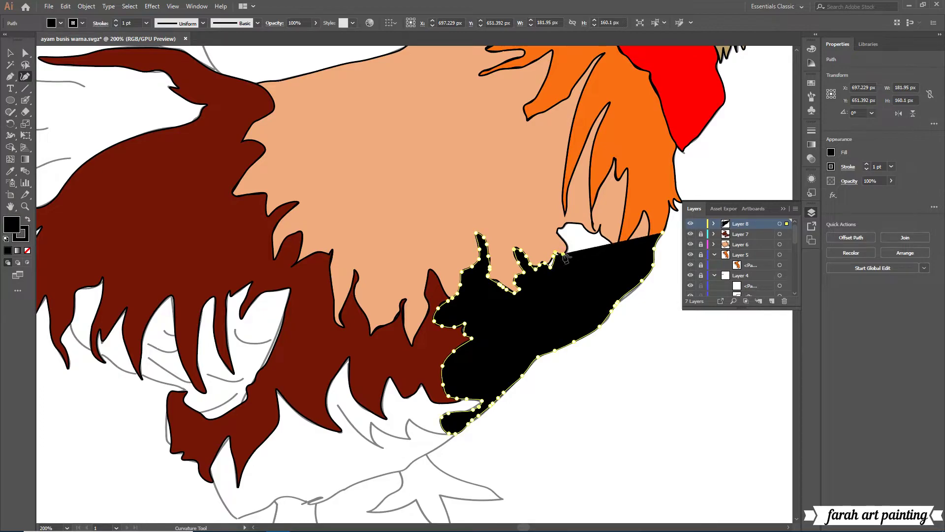
right_click(565, 289)
key(Escape)
click(566, 249)
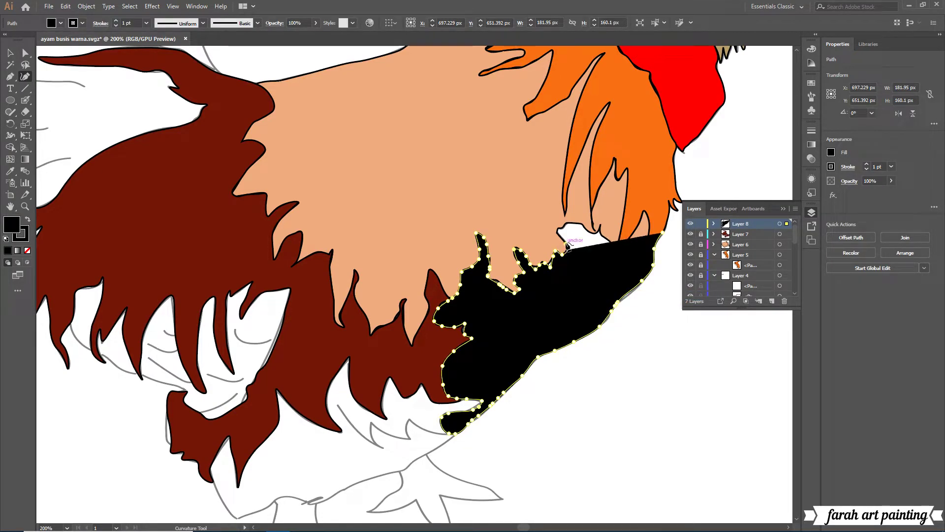
click(557, 231)
click(591, 236)
Add a point reshaping the top edge rightward, deleting a misplaced upper-right point.
right_click(594, 242)
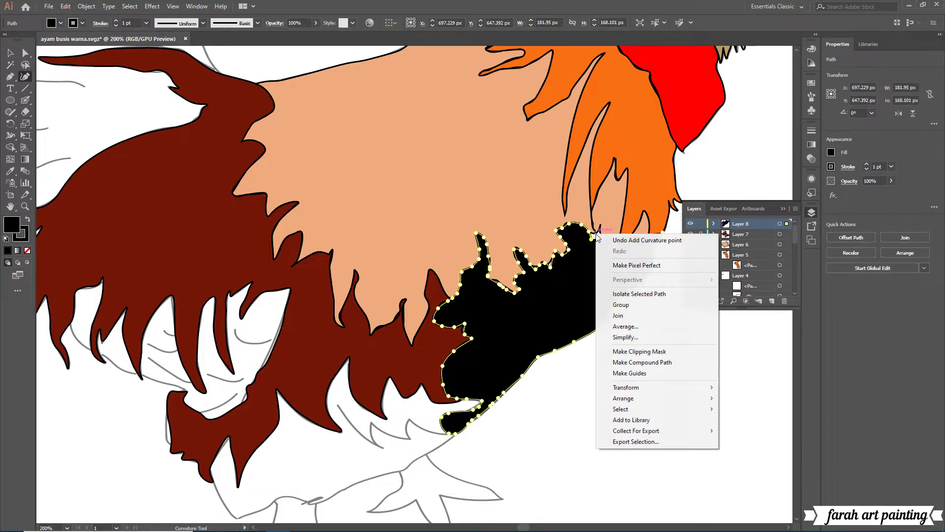
key(Escape)
right_click(595, 241)
key(Escape)
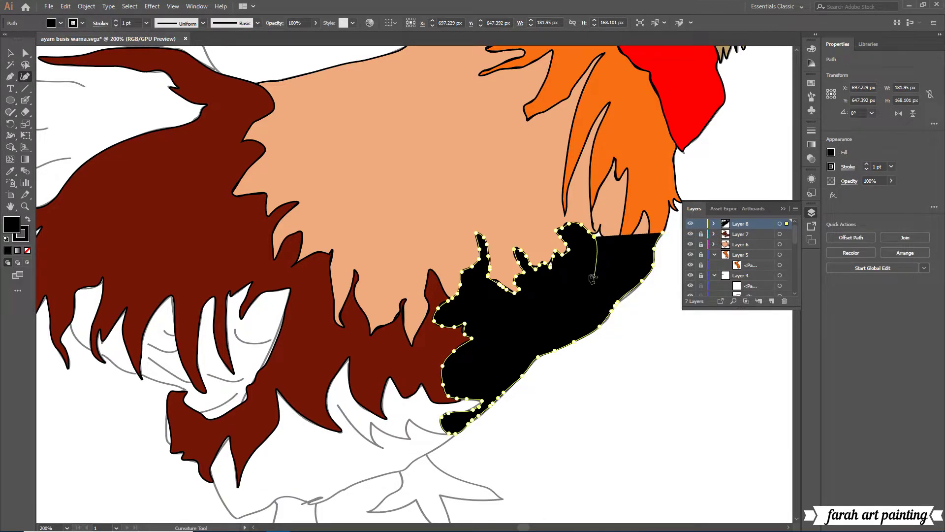
click(600, 228)
right_click(610, 248)
key(Escape)
right_click(614, 260)
key(Escape)
click(605, 265)
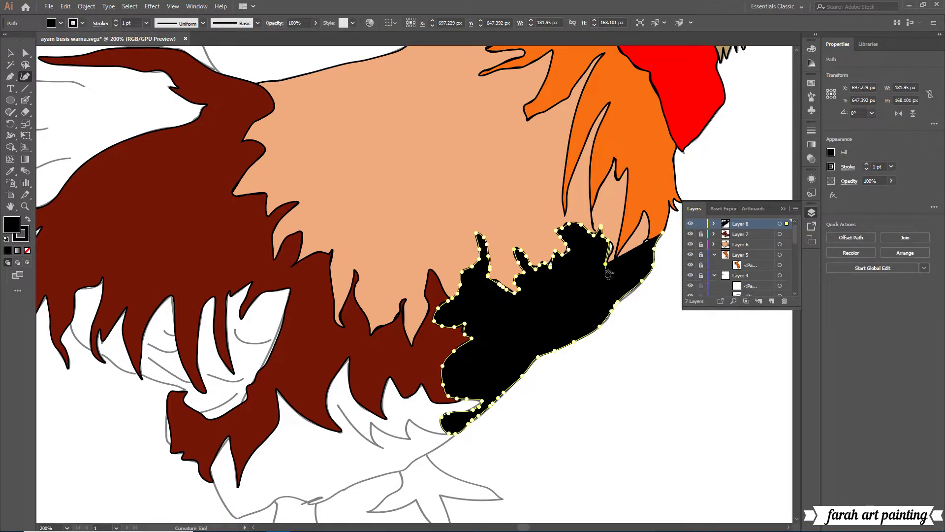
key(Delete)
Reshape the black shape's upper-right edge with curvature points, undoing unwanted ones.
right_click(613, 270)
key(Escape)
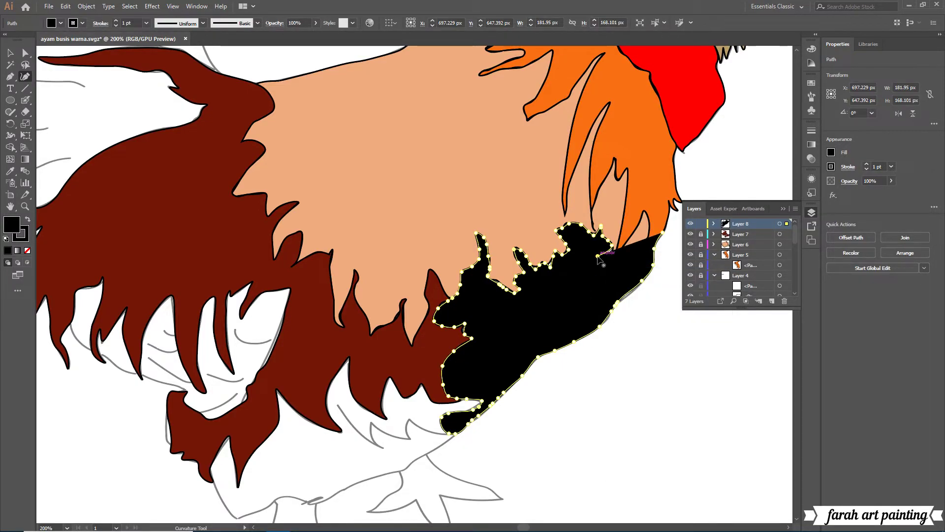
click(591, 285)
right_click(678, 141)
key(Escape)
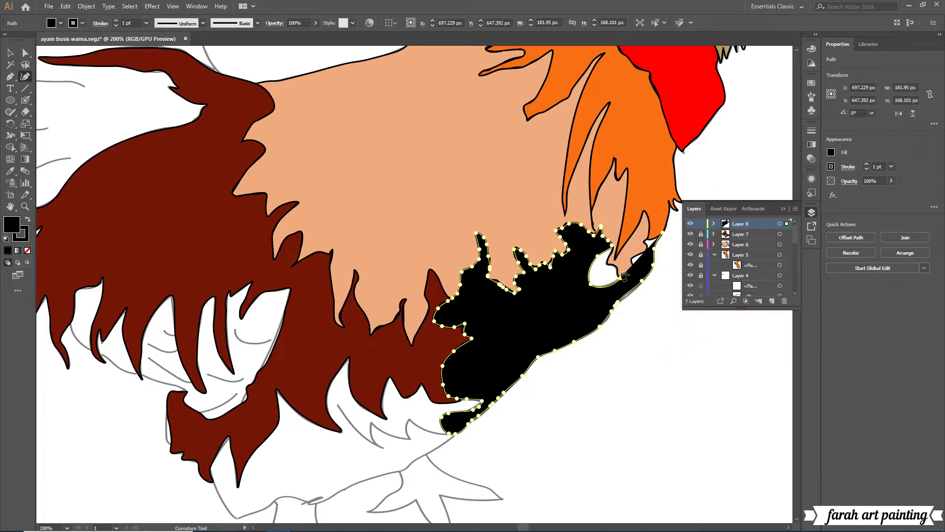
right_click(558, 298)
right_click(664, 239)
click(684, 245)
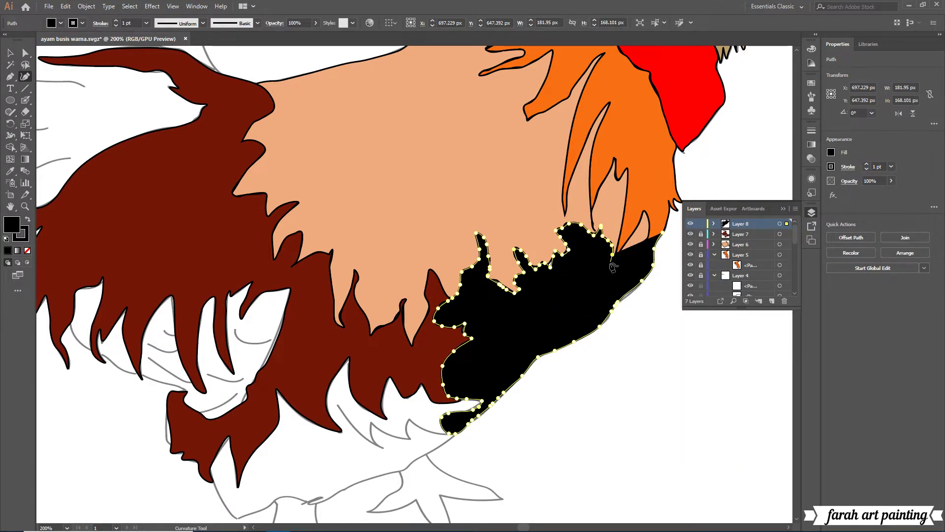
right_click(610, 275)
key(Escape)
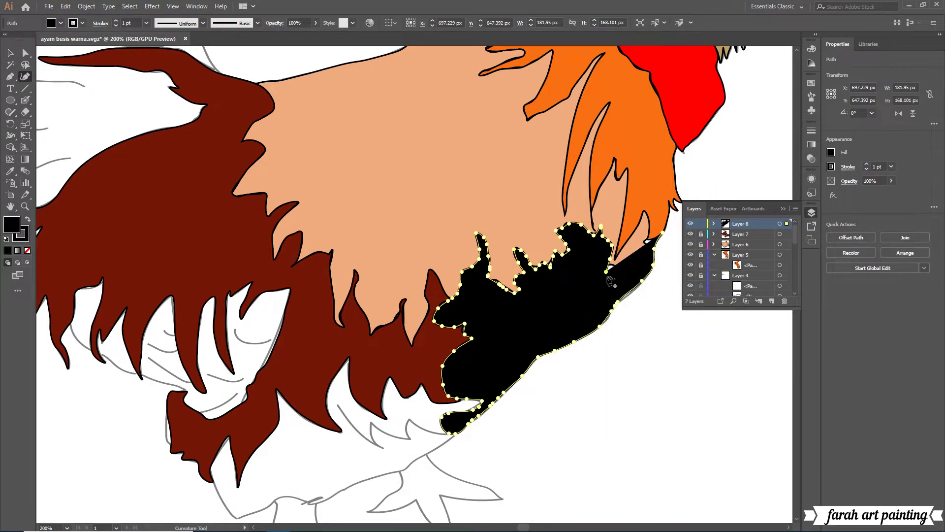
click(625, 283)
right_click(625, 284)
right_click(612, 283)
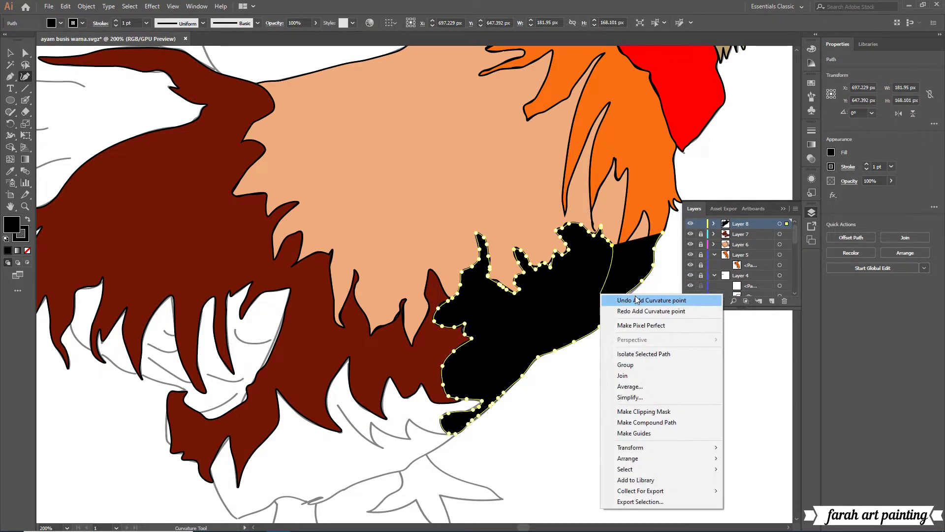
click(635, 290)
Remove the white notch and close the black outline at its starting anchor.
right_click(603, 264)
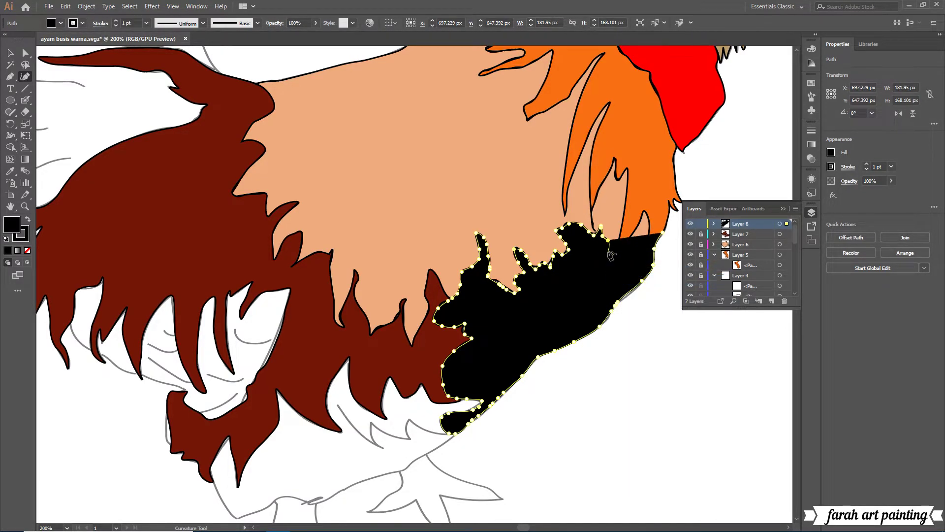
right_click(613, 261)
click(640, 268)
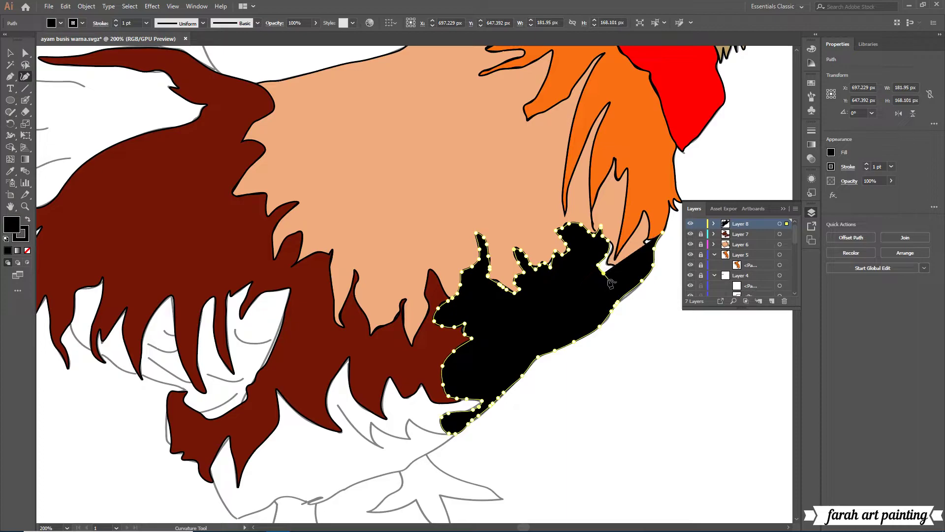
right_click(602, 277)
key(Escape)
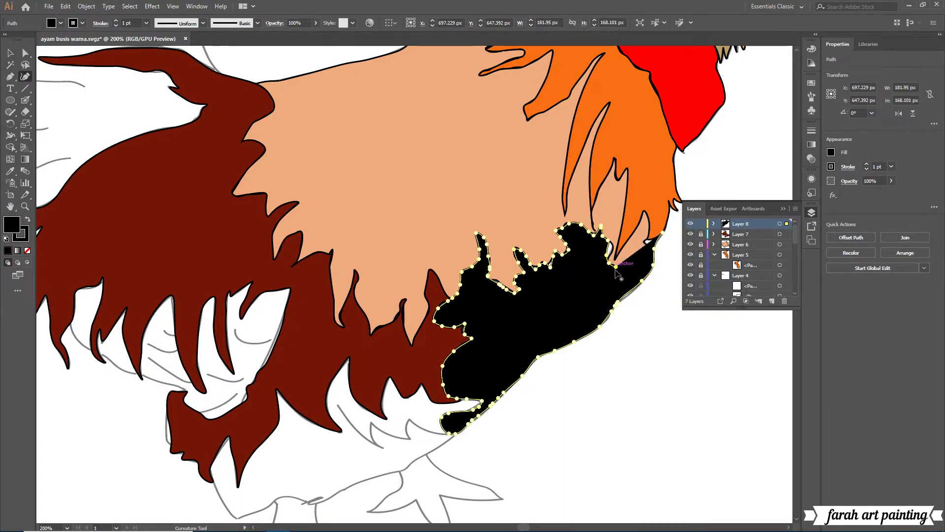
right_click(617, 289)
key(Escape)
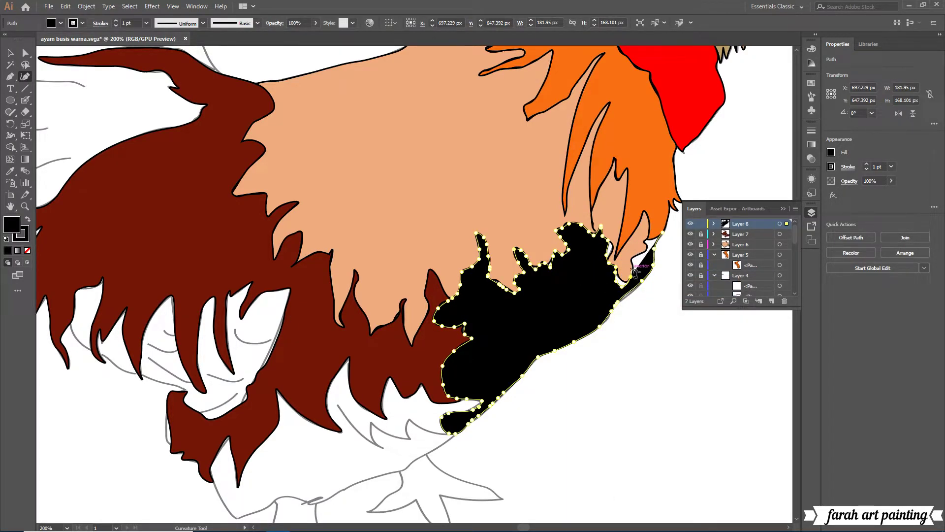
right_click(653, 238)
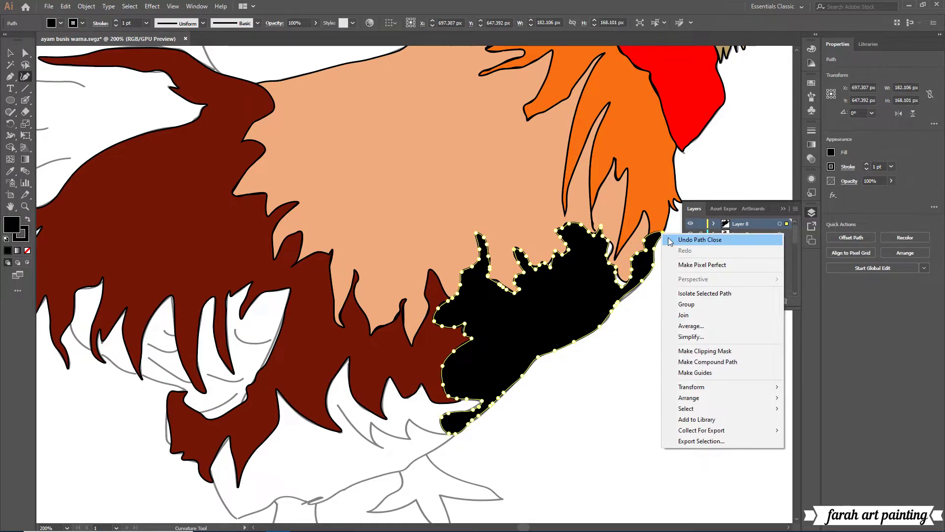
key(Escape)
click(663, 237)
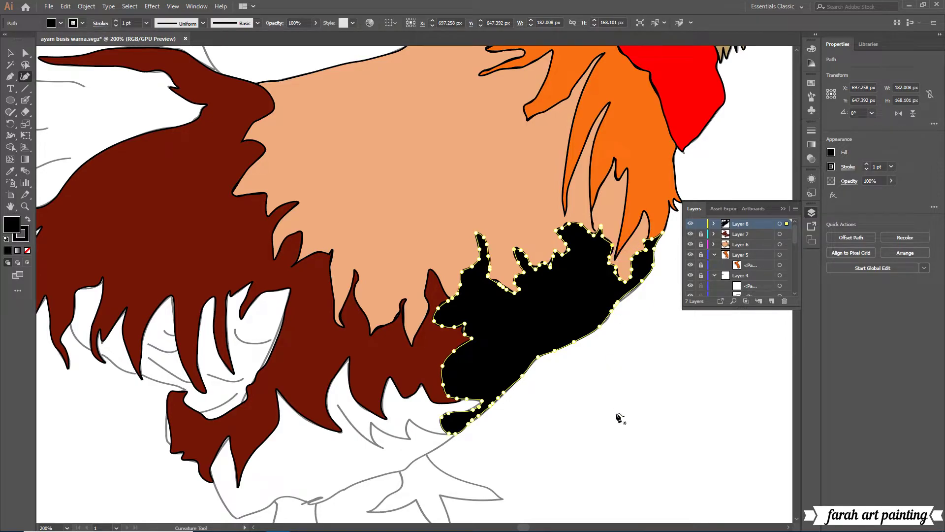
right_click(575, 286)
key(Escape)
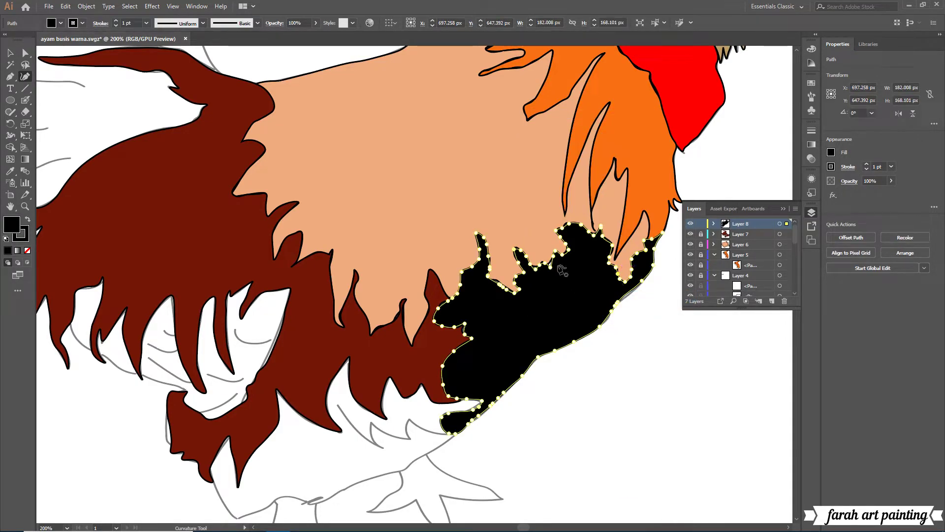
Select the black feather shape and give it a light pink fill.
key(v)
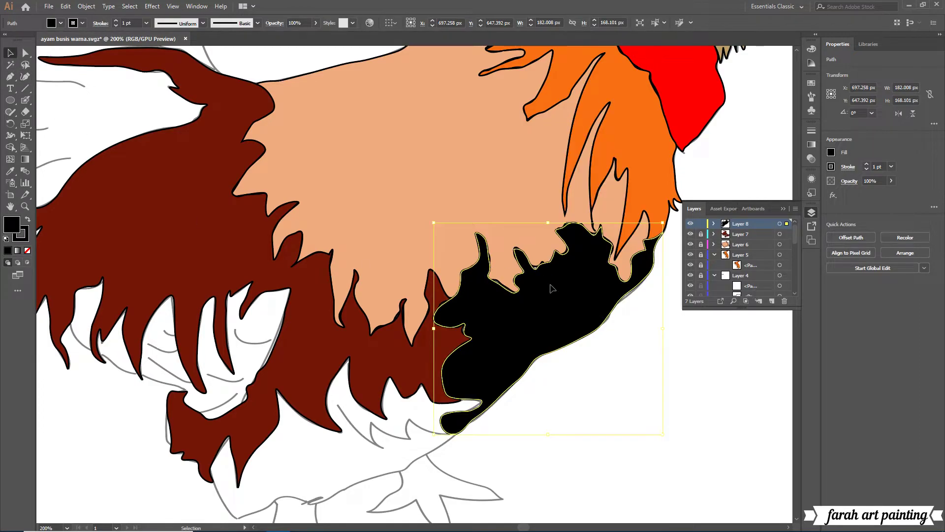
click(25, 76)
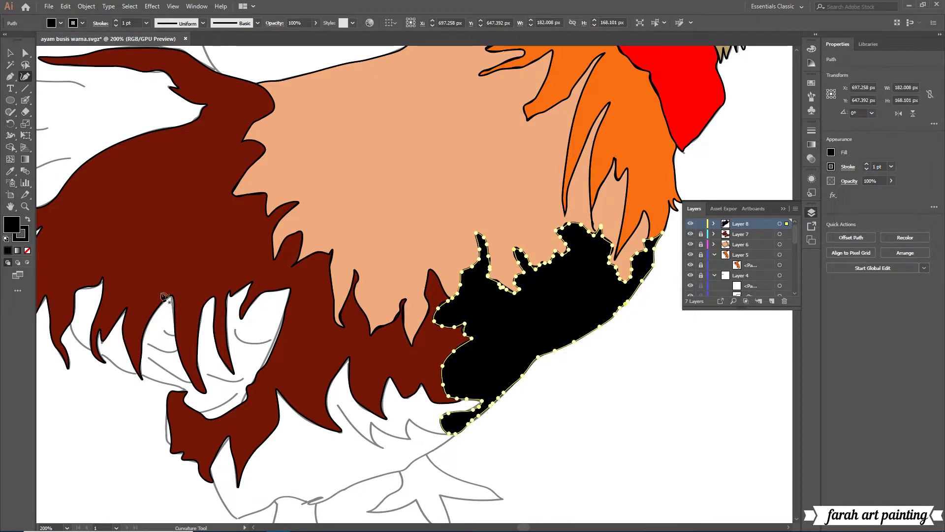
double_click(12, 224)
text(F7C6BF)
key(Return)
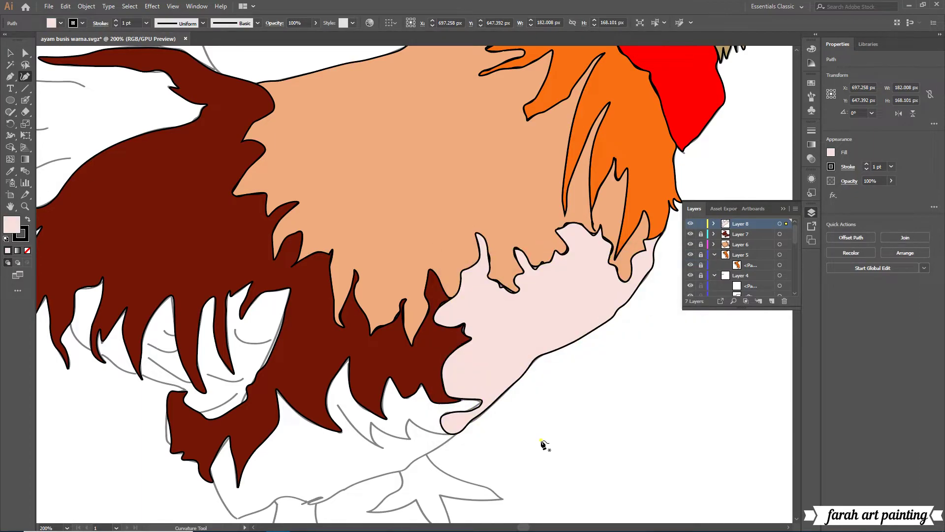
scroll(542, 445, up, 3)
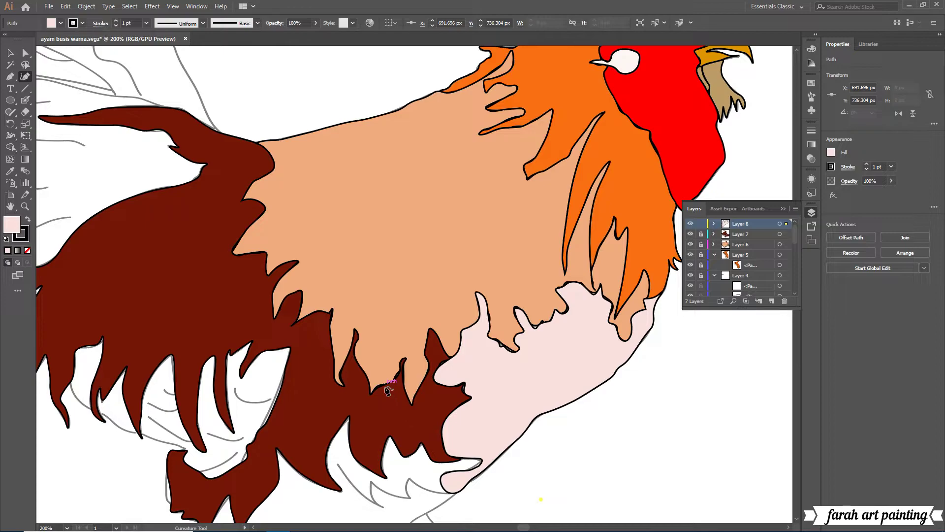
Select the pink breast shape as a whole object.
click(505, 346)
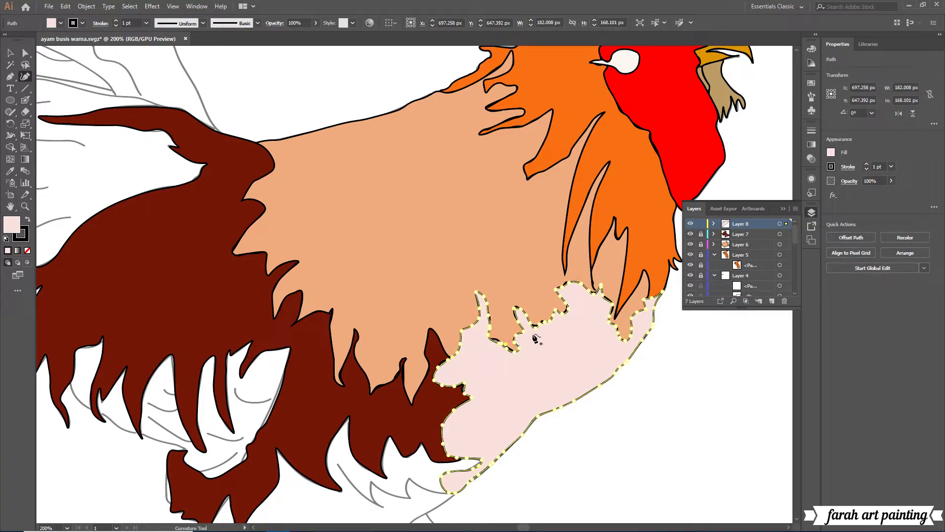
click(9, 53)
right_click(472, 200)
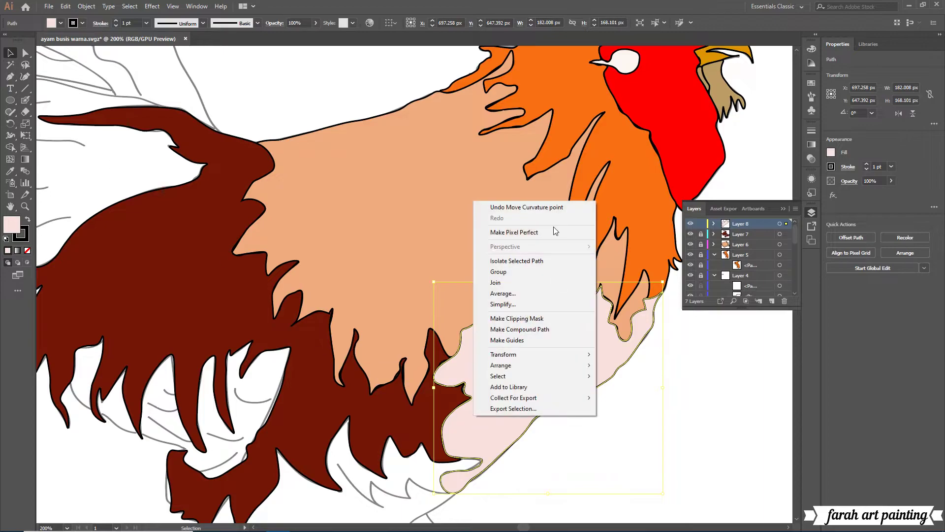
right_click(549, 128)
key(Escape)
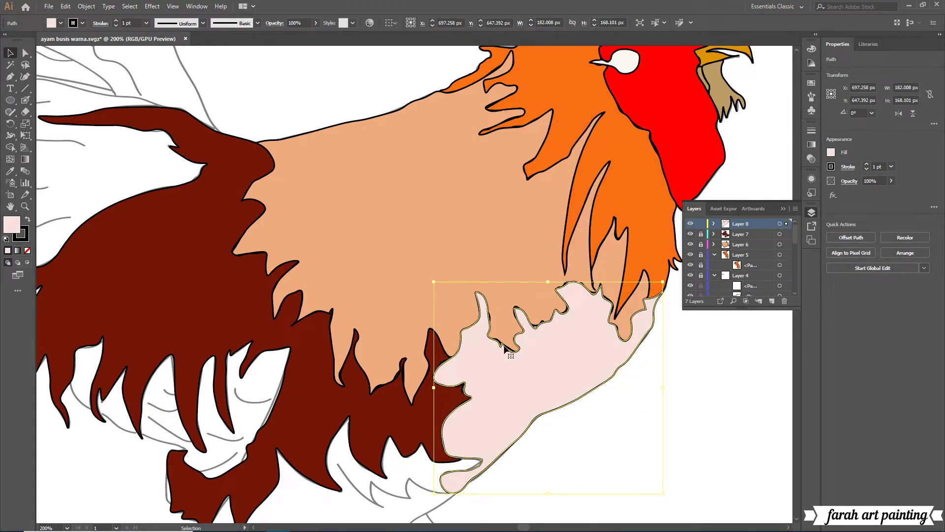
key(shift+grave)
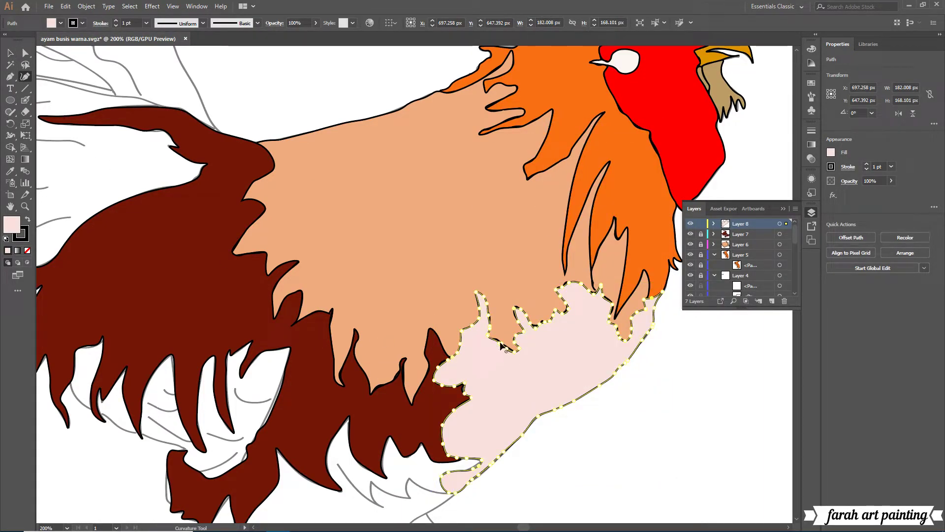
key(v)
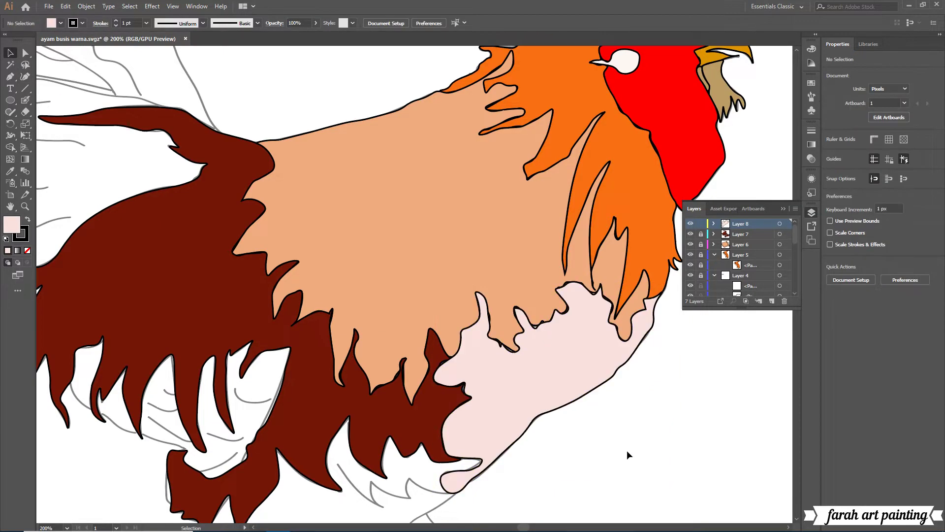
Change the breast shape's fill to a paler, near-white pink and deselect it.
double_click(11, 225)
click(451, 285)
click(675, 285)
click(578, 441)
scroll(310, 520, down, 2)
click(448, 330)
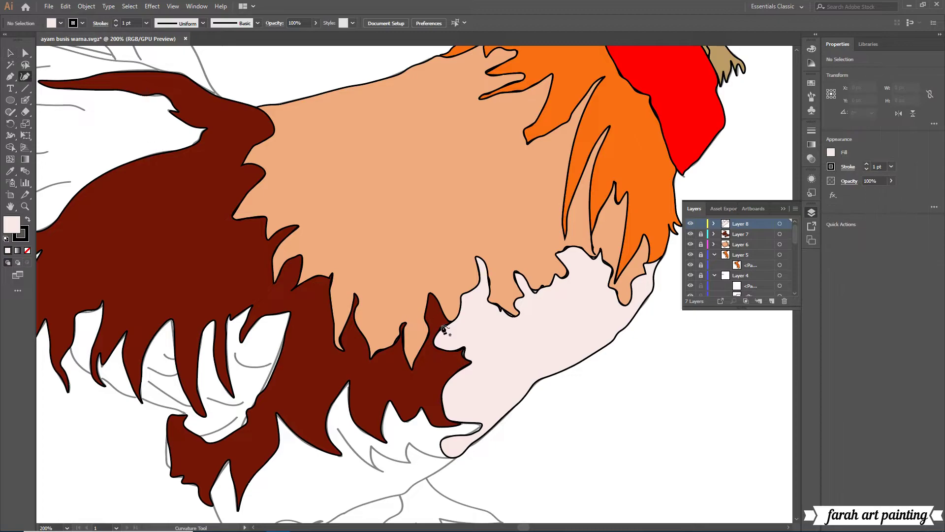
key(shift+grave)
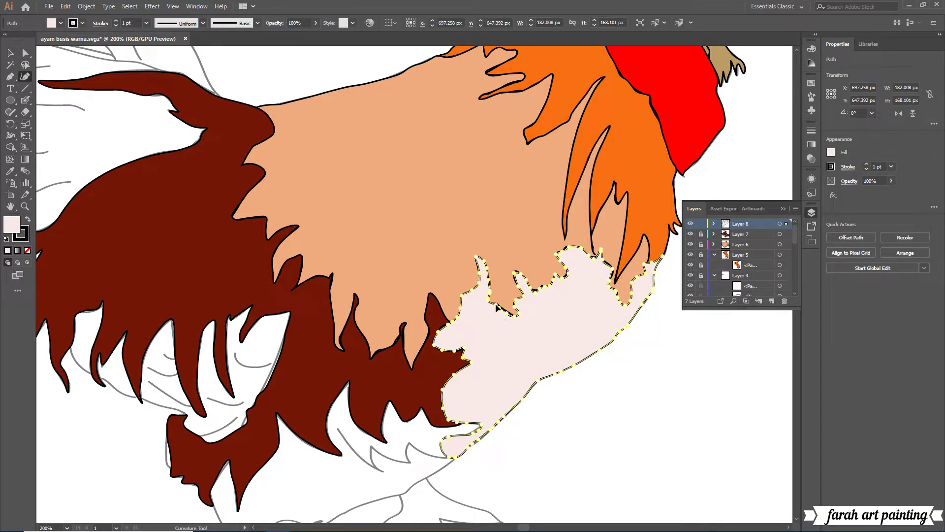
key(v)
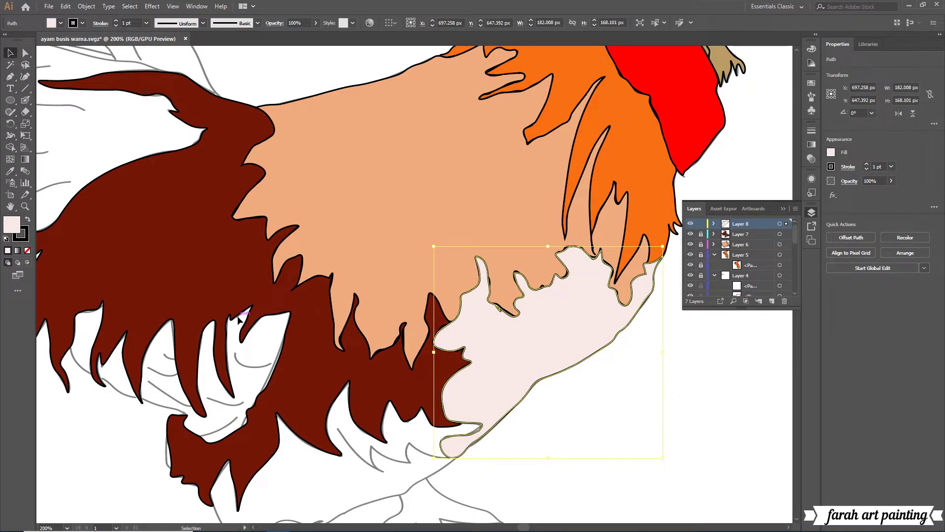
click(241, 453)
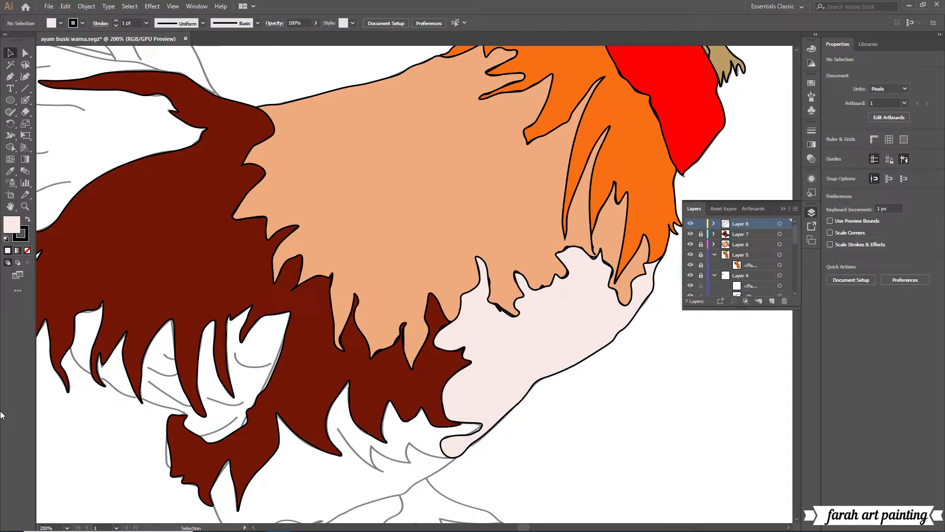
Undo an accidental eraser hole in the pink breast fill and reselect the shape.
click(25, 112)
click(498, 318)
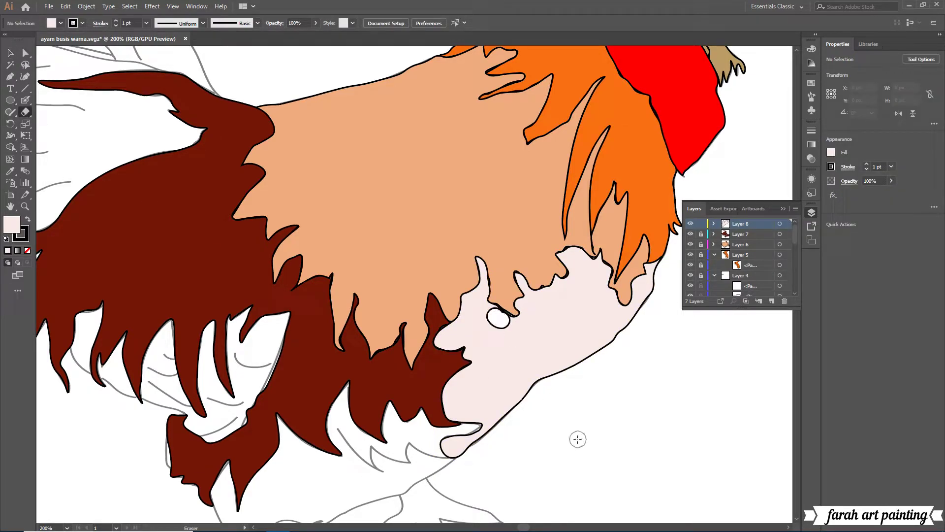
right_click(509, 415)
click(565, 272)
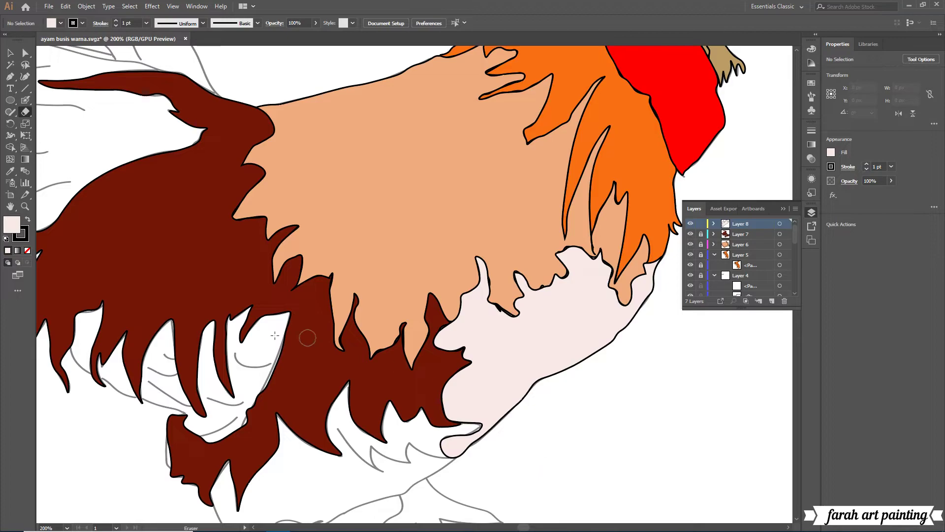
click(25, 76)
right_click(570, 424)
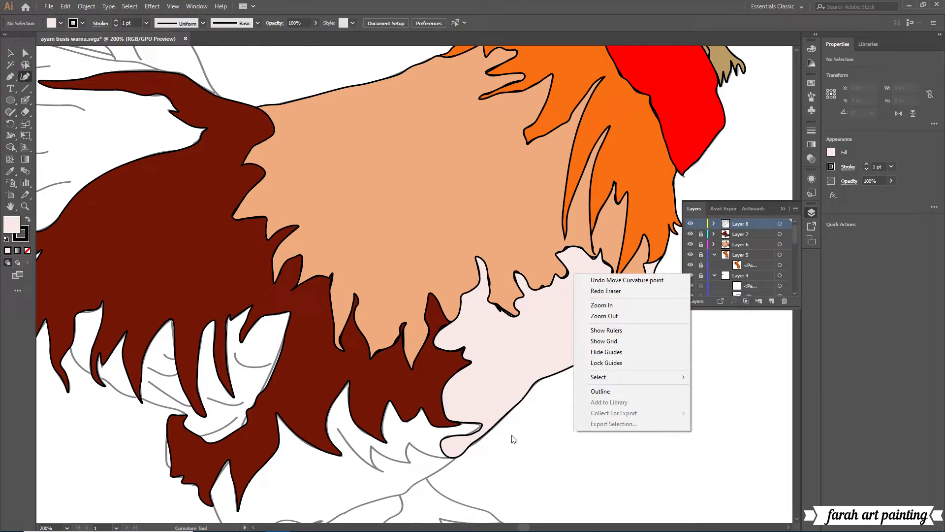
click(476, 436)
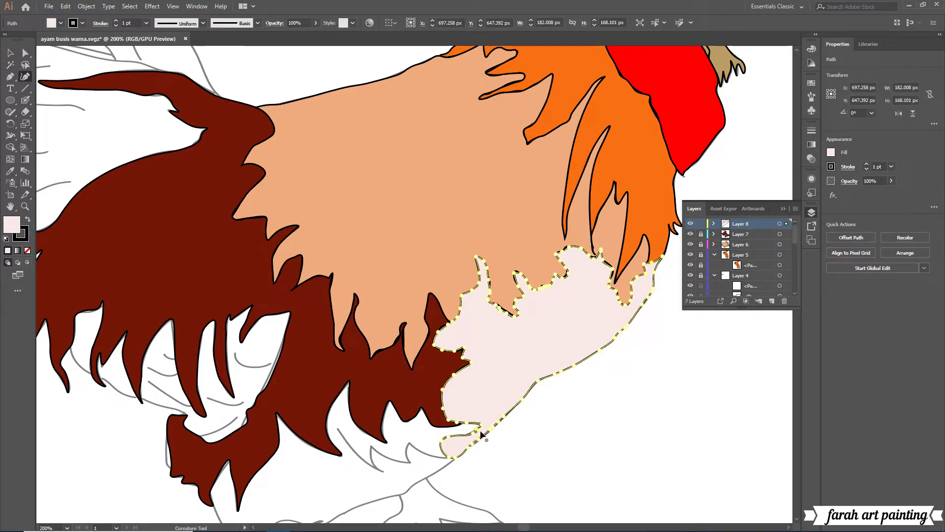
right_click(528, 262)
right_click(590, 210)
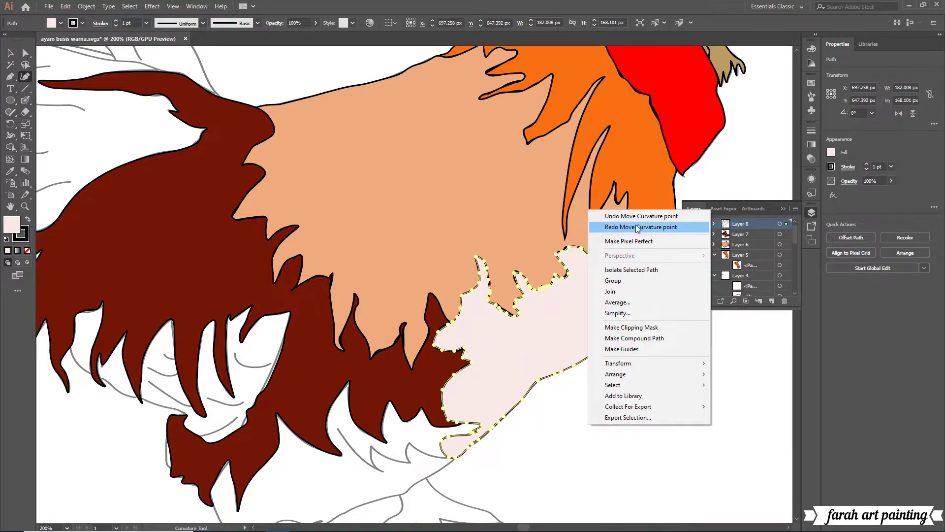
right_click(551, 244)
click(634, 237)
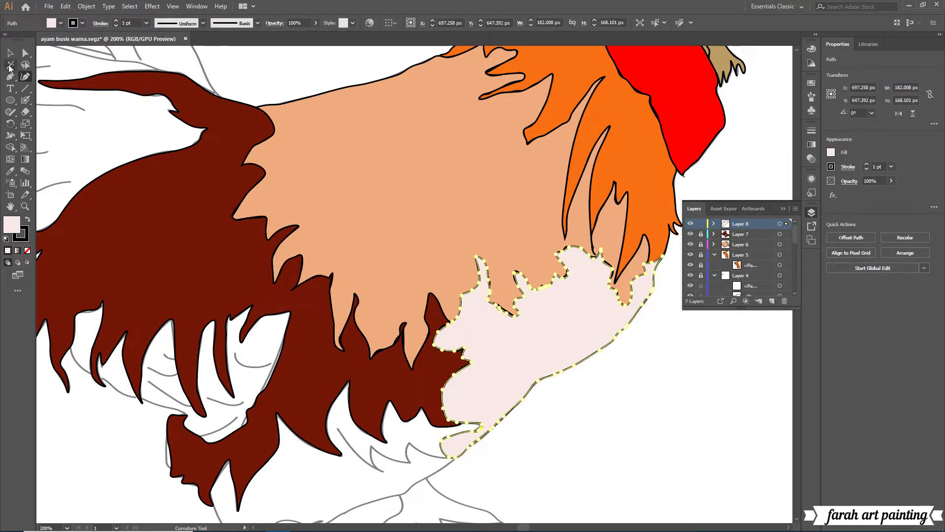
Zoom to 300% and reselect the pink breast shape for Curvature editing.
click(67, 527)
click(79, 364)
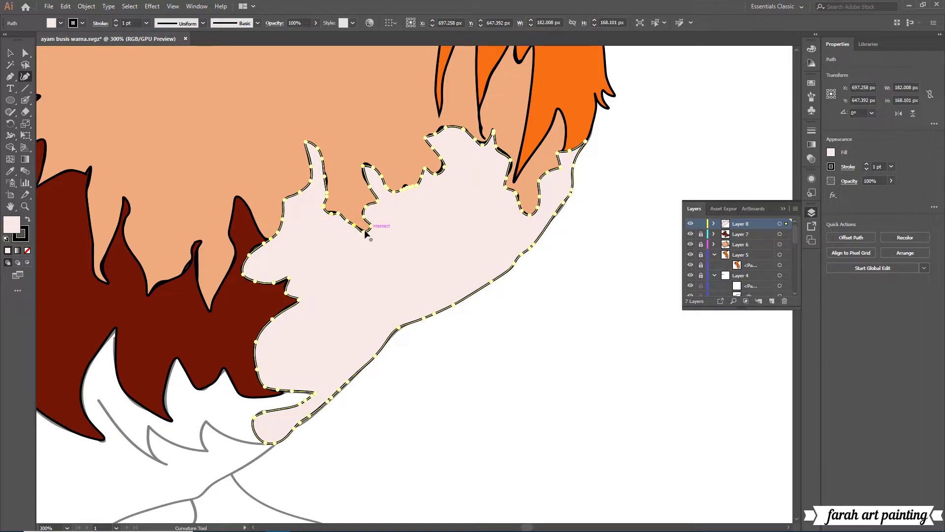
click(9, 53)
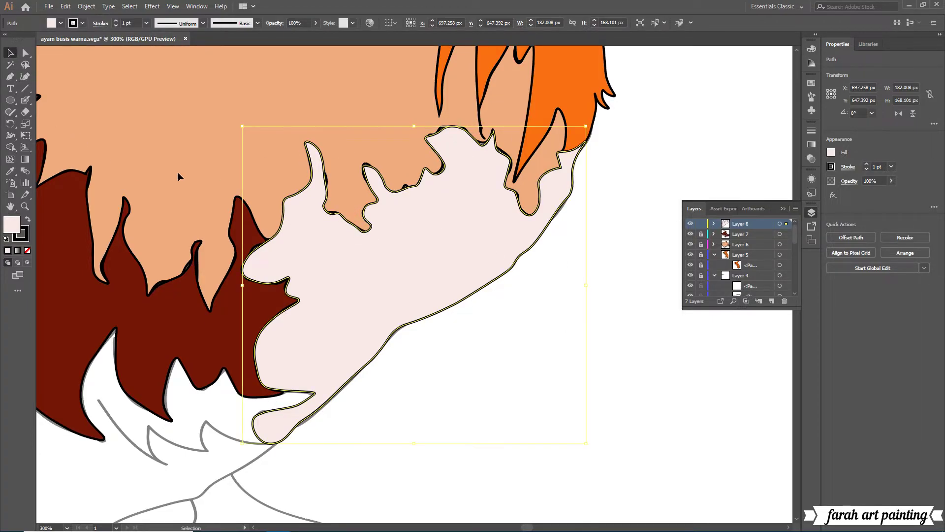
click(219, 460)
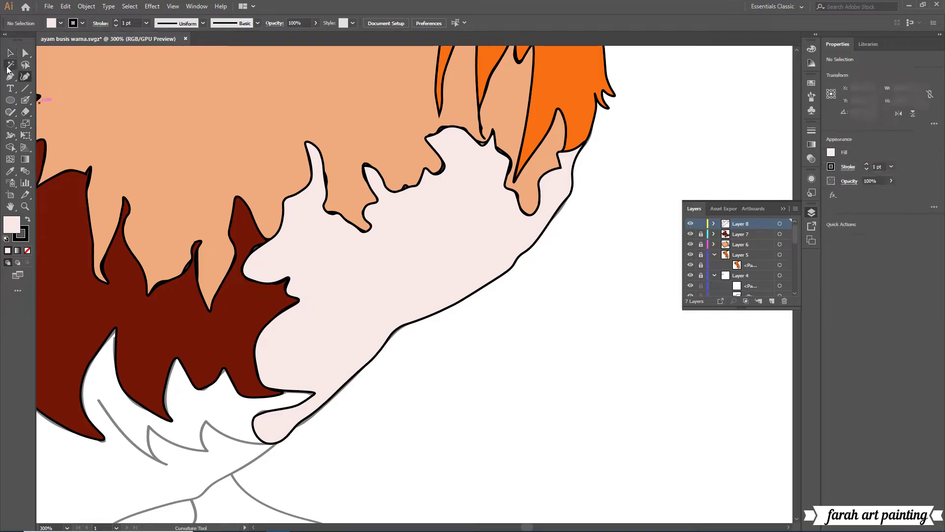
click(370, 247)
key(shift+grave)
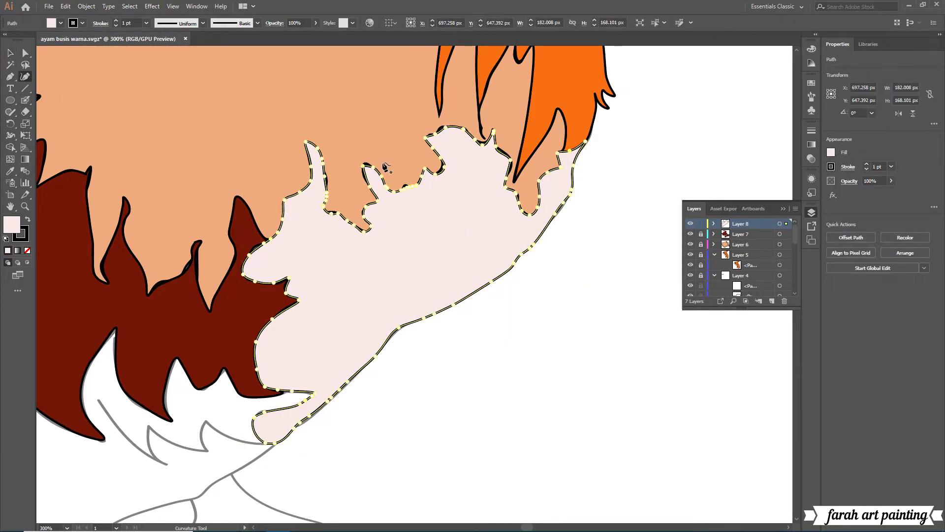
right_click(403, 202)
key(Escape)
Zoom to 400% and refine the pink outline near its upper-left bump.
key(ctrl+plus)
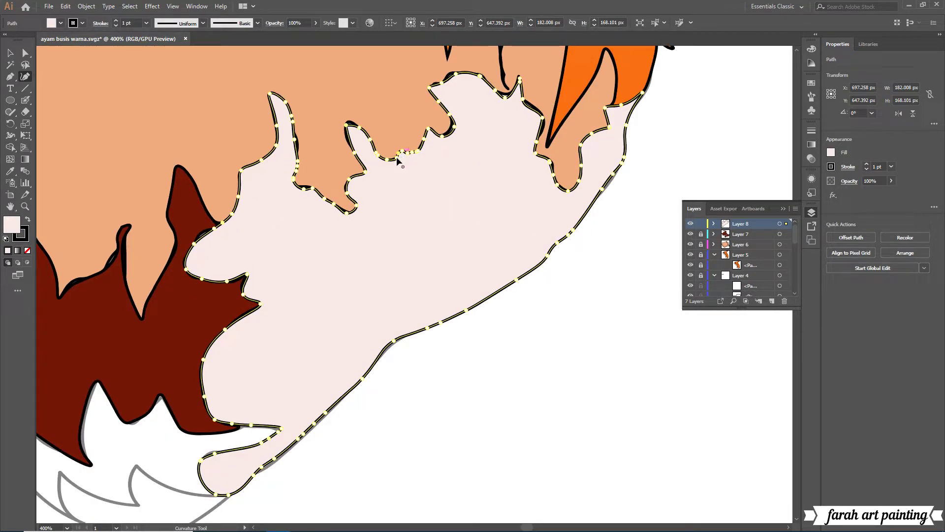
scroll(480, 143, up, 2)
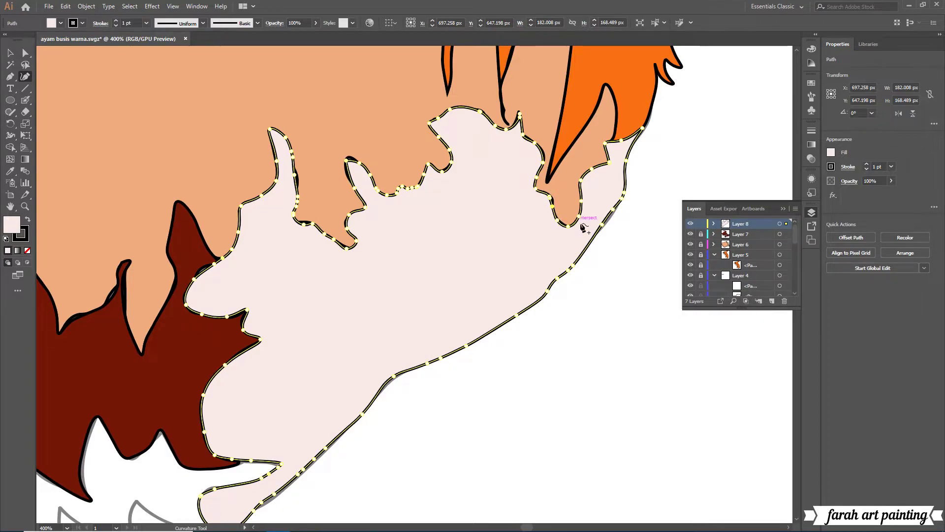
key(v)
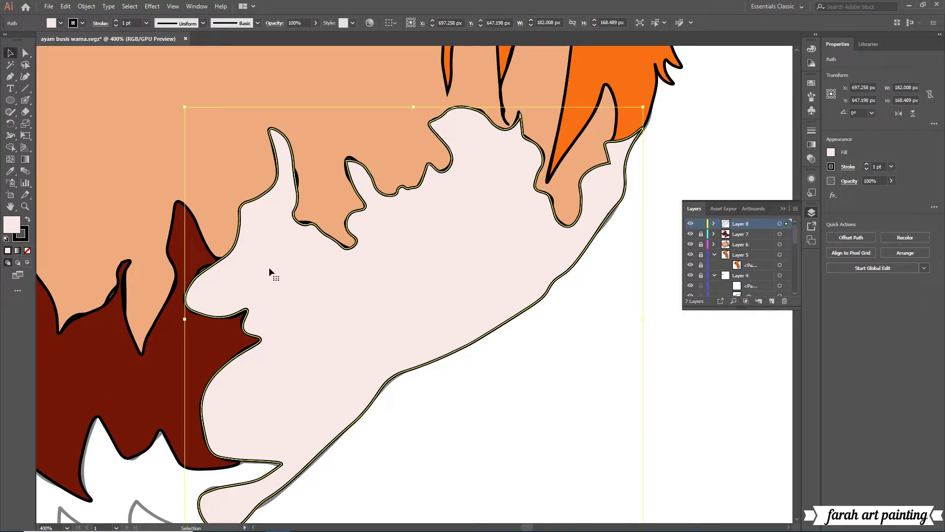
key(shift+grave)
click(350, 161)
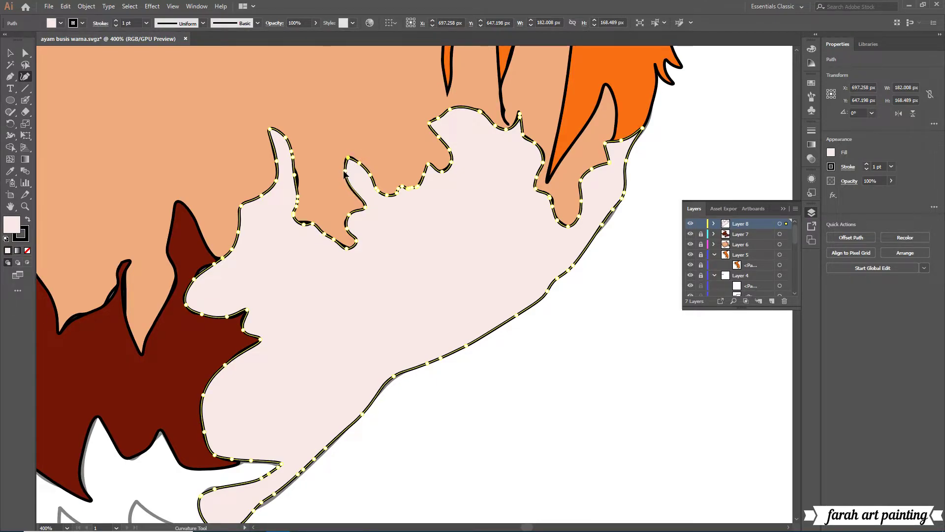
key(v)
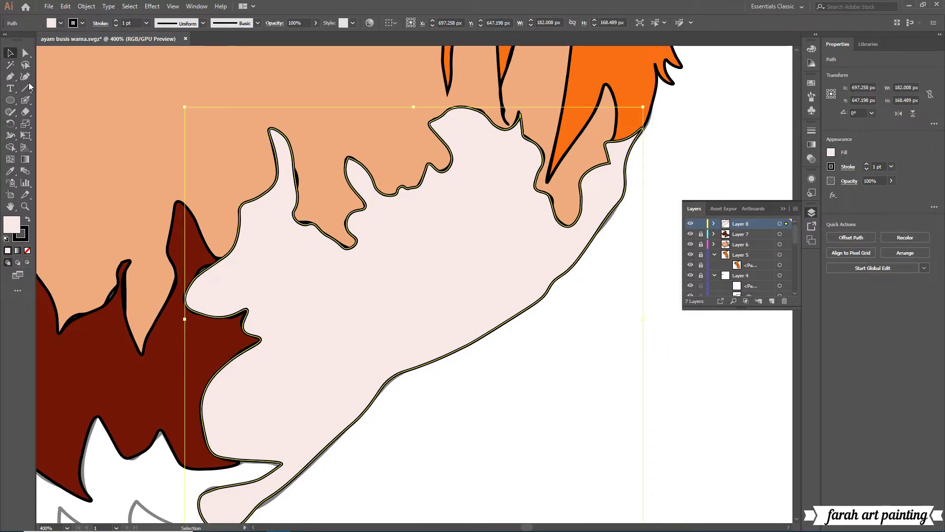
Deselect the pink breast shape, lock Layer 8, and zoom out to 200%.
key(ctrl+2)
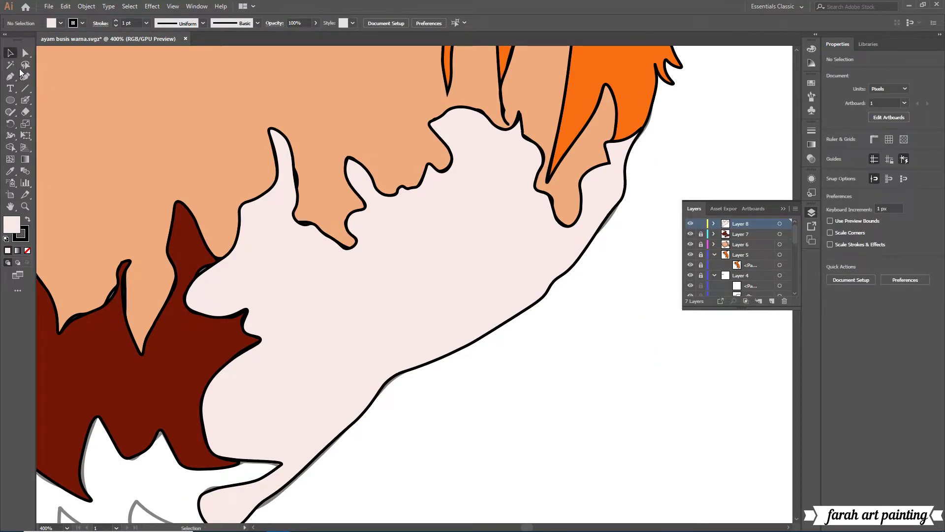
key(ctrl+alt+2)
key(shift+grave)
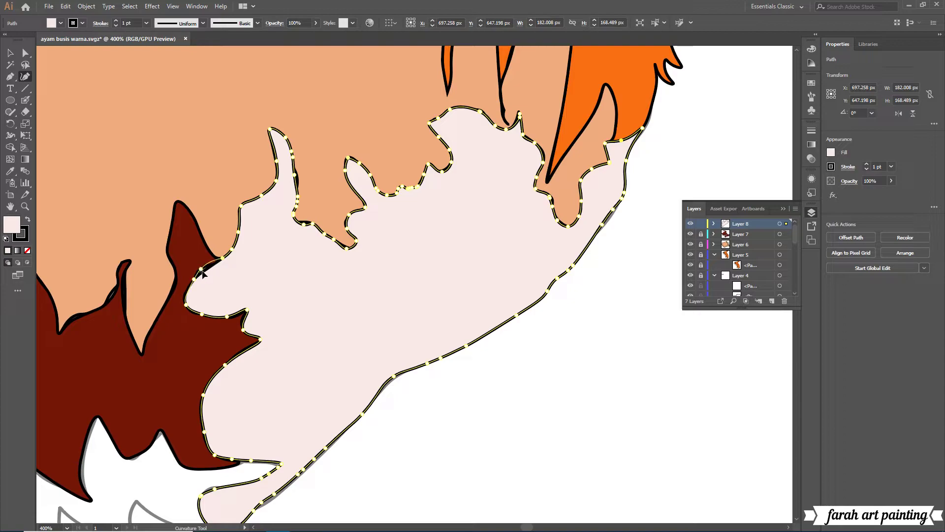
key(v)
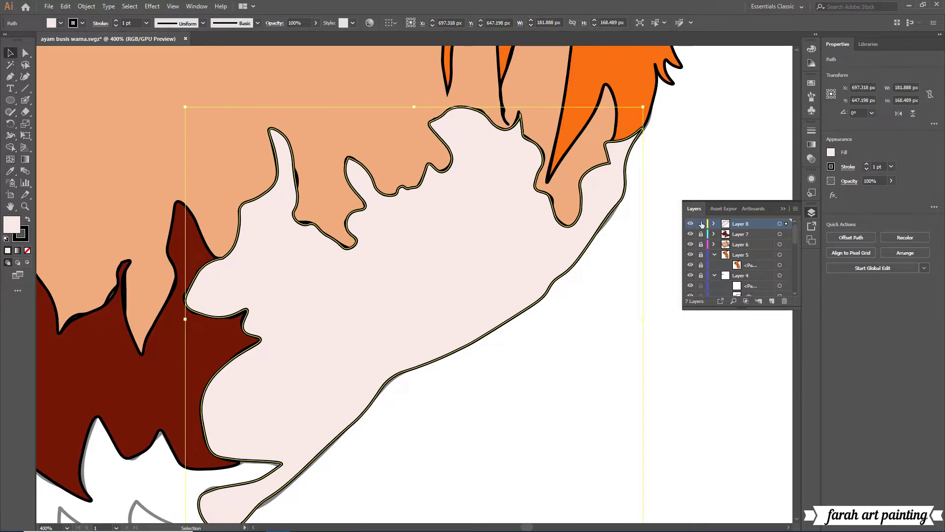
click(702, 224)
scroll(295, 345, down, 3)
click(67, 527)
Zoom out to view the whole rooster at 100%.
click(91, 370)
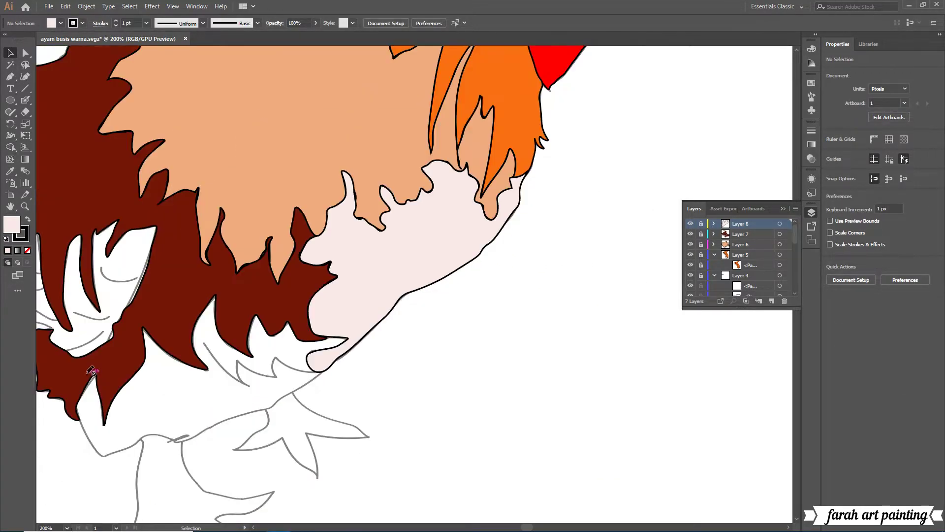
click(66, 527)
click(83, 376)
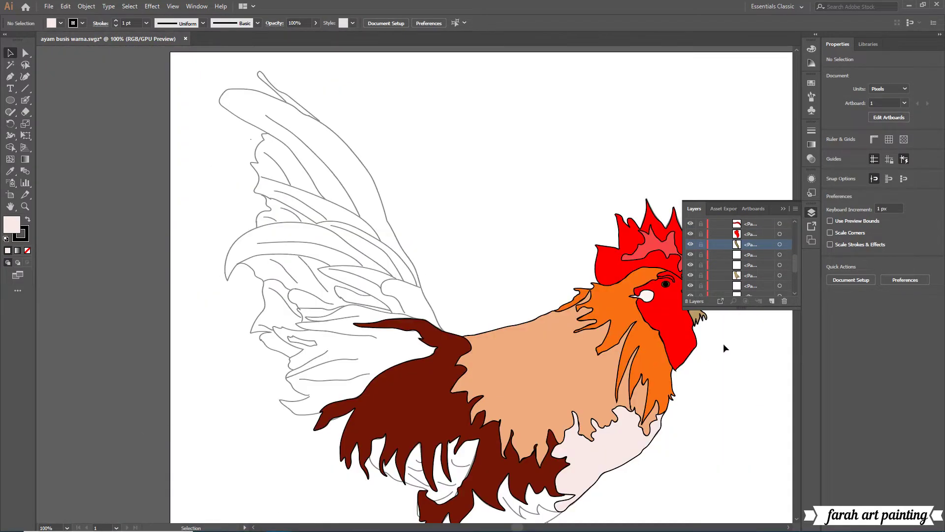
scroll(722, 344, up, 2)
scroll(704, 239, up, 3)
Unlock Layer 2 and fill both tan wattle pieces by the beak with red.
click(701, 224)
click(697, 369)
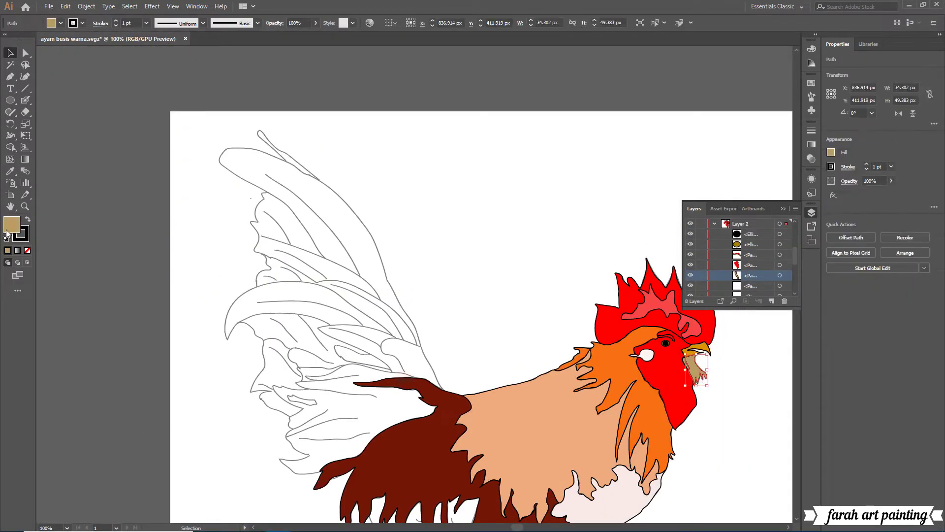
double_click(11, 226)
click(586, 283)
click(670, 286)
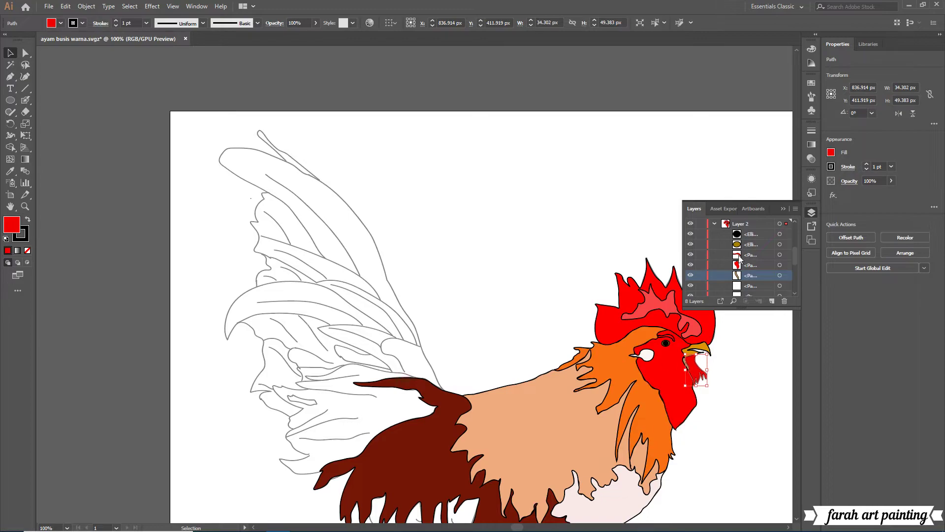
scroll(739, 258, down, 1)
click(780, 246)
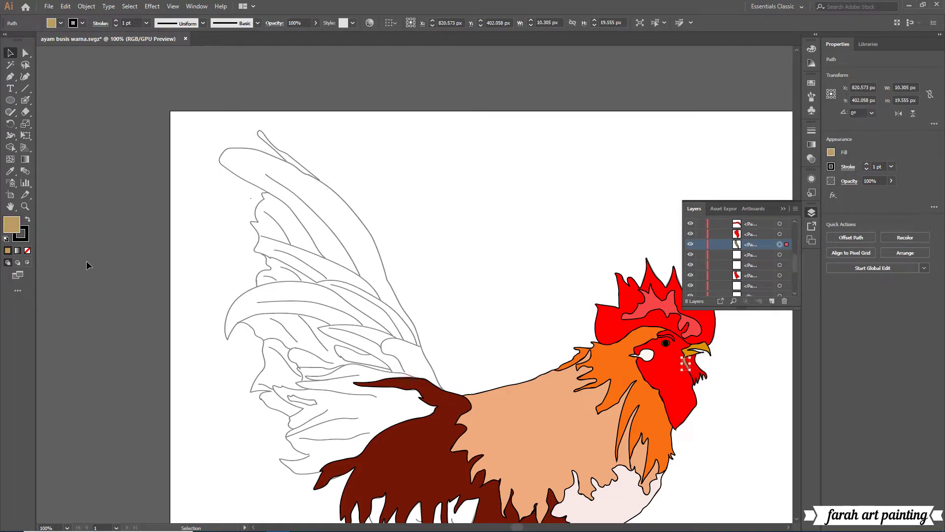
double_click(11, 226)
click(581, 284)
click(567, 284)
click(670, 286)
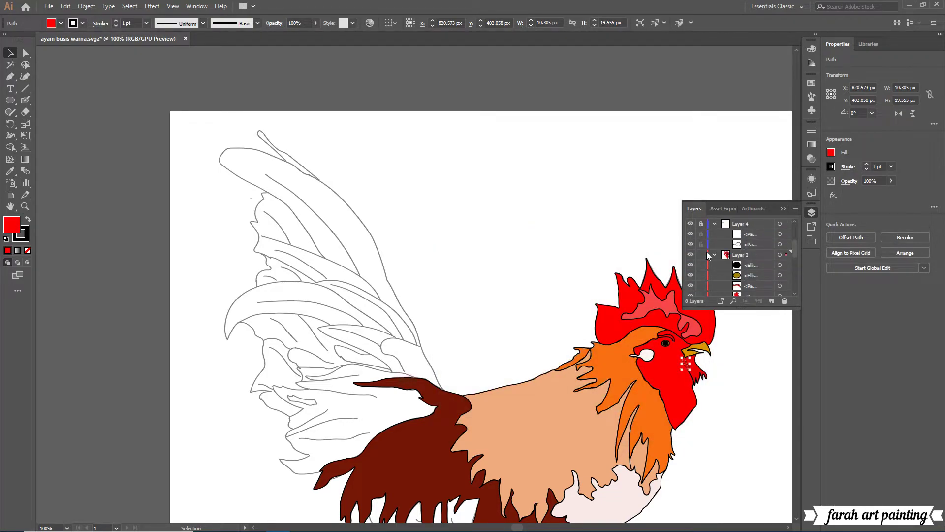
click(734, 405)
Create Layer 9 and begin a Curvature path along the upper tail-feather sketch.
scroll(409, 443, down, 1)
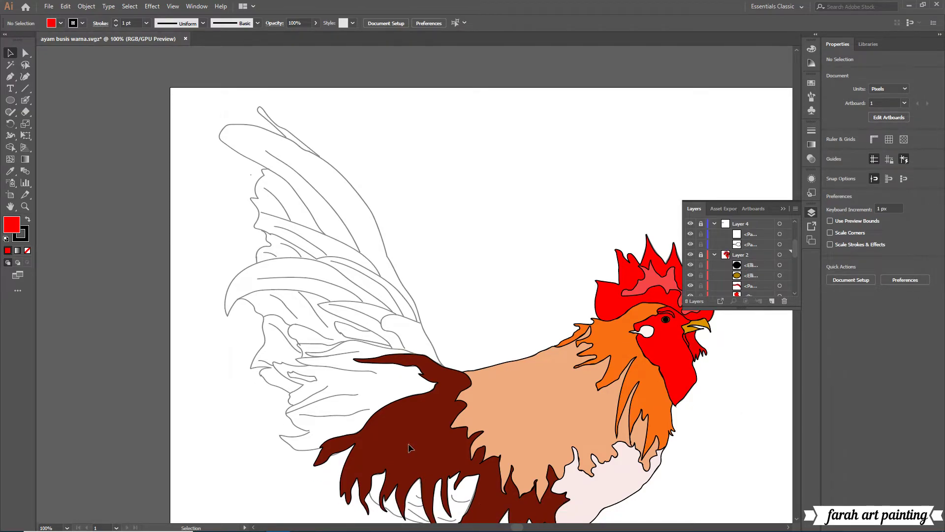
scroll(408, 443, down, 1)
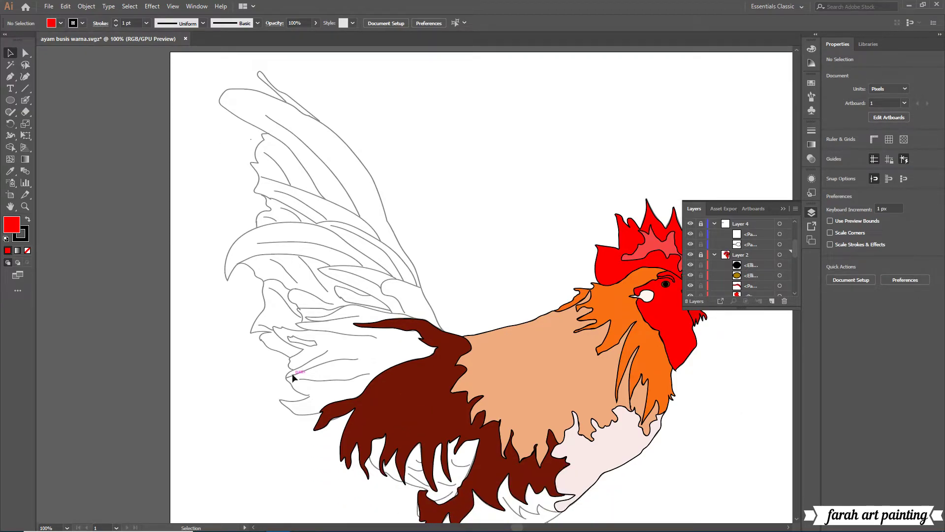
click(25, 76)
scroll(755, 226, up, 3)
click(755, 226)
click(441, 329)
click(427, 302)
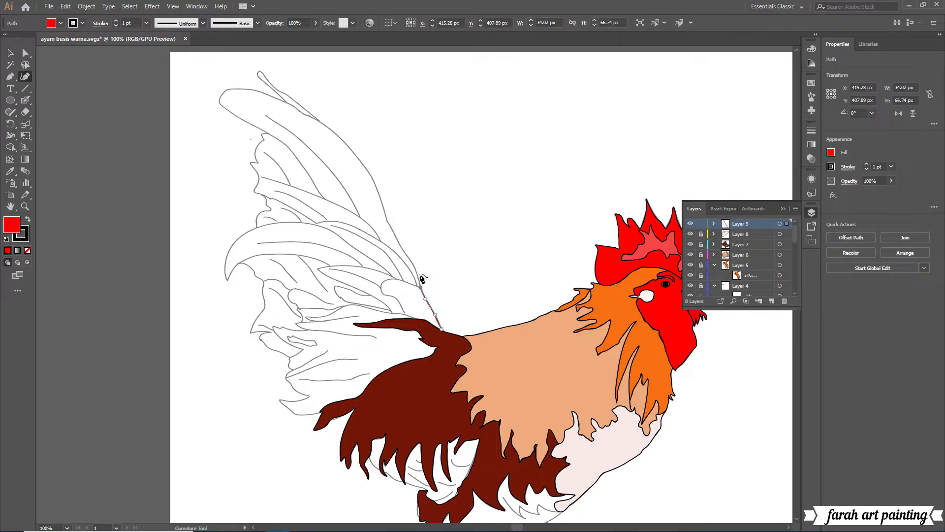
Close the base tail-feather outline and fill it with a lighter coral red.
click(408, 283)
click(382, 285)
click(400, 298)
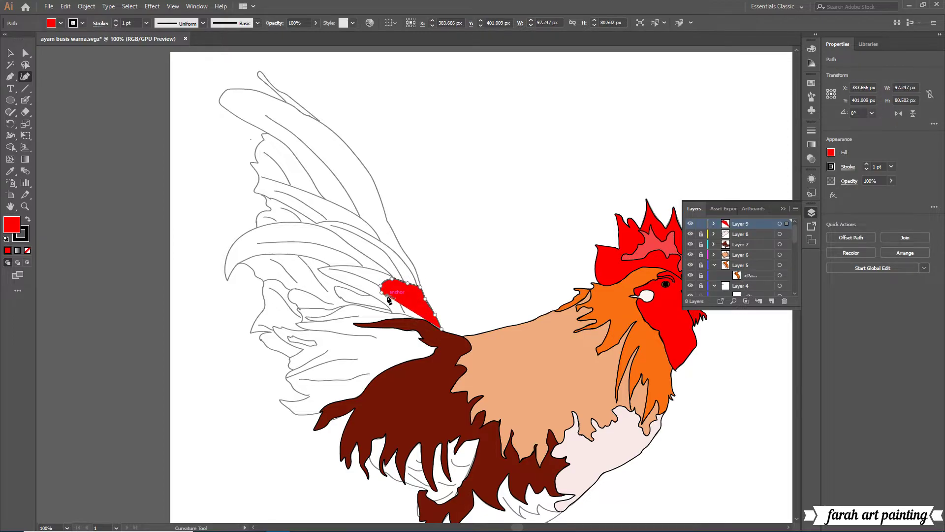
click(409, 314)
click(441, 329)
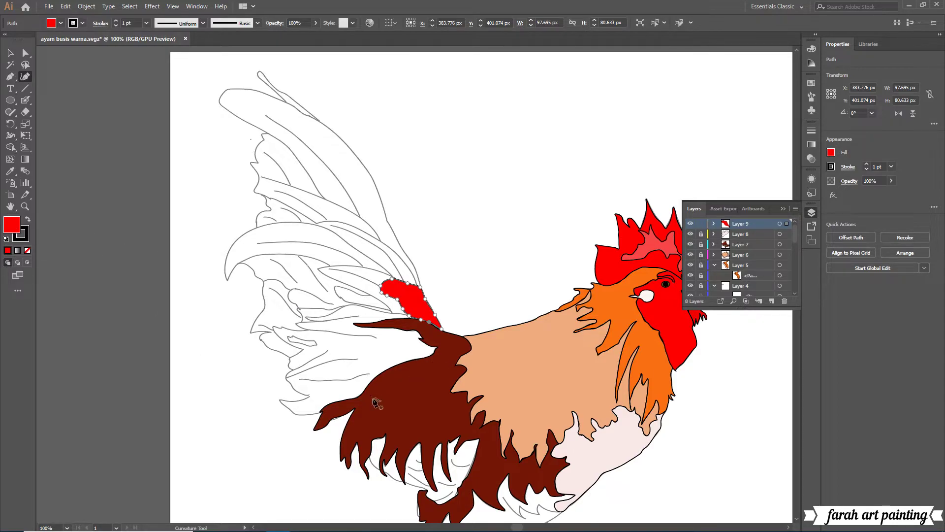
double_click(12, 225)
click(502, 281)
click(671, 285)
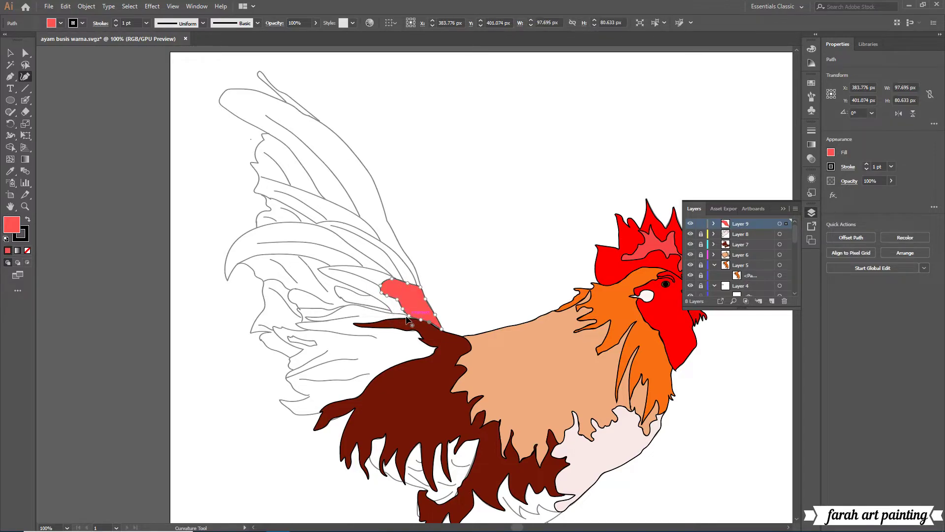
Expand Layer 9 and trace the upper edge of a larger second tail feather.
click(714, 223)
click(734, 235)
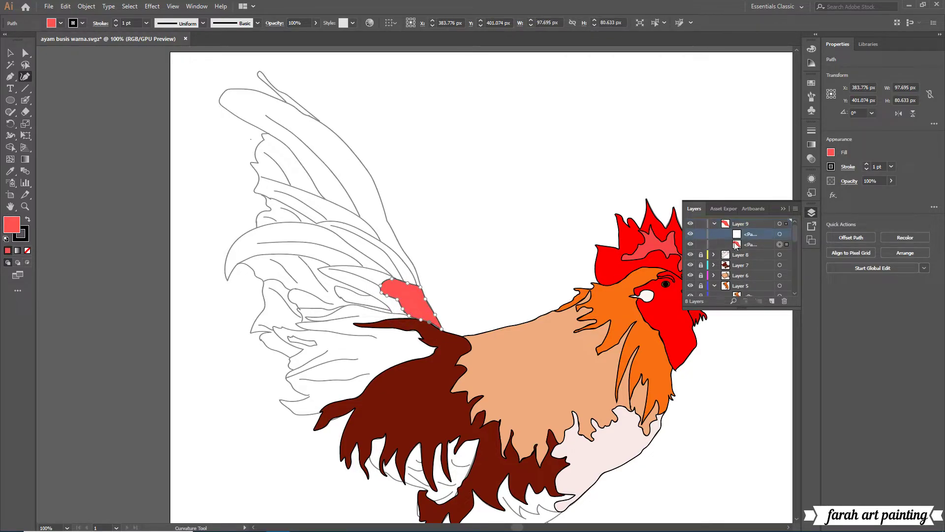
click(408, 314)
click(394, 314)
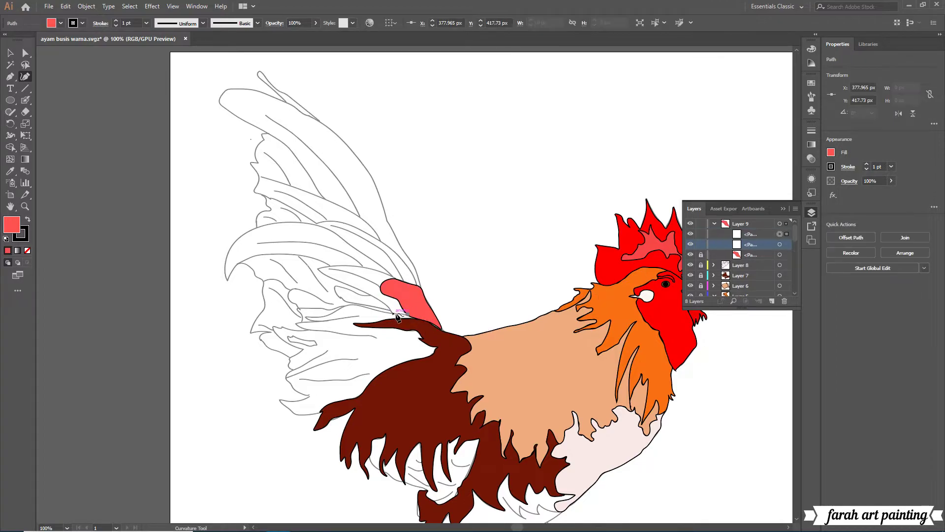
click(364, 306)
click(344, 306)
click(306, 317)
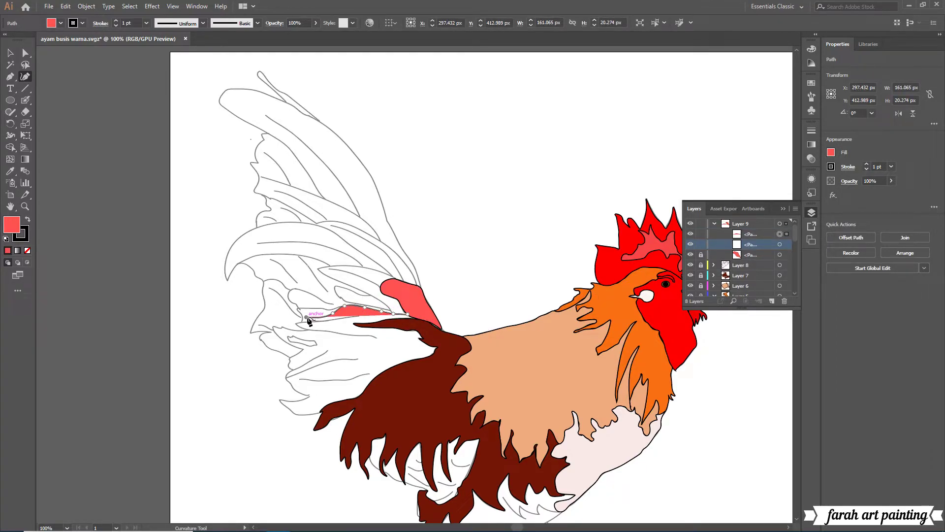
click(325, 321)
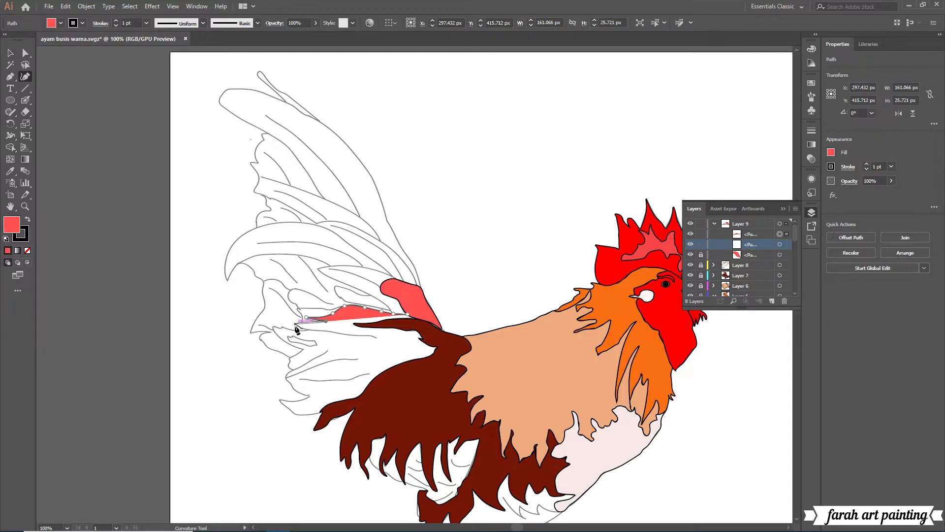
click(295, 324)
click(278, 334)
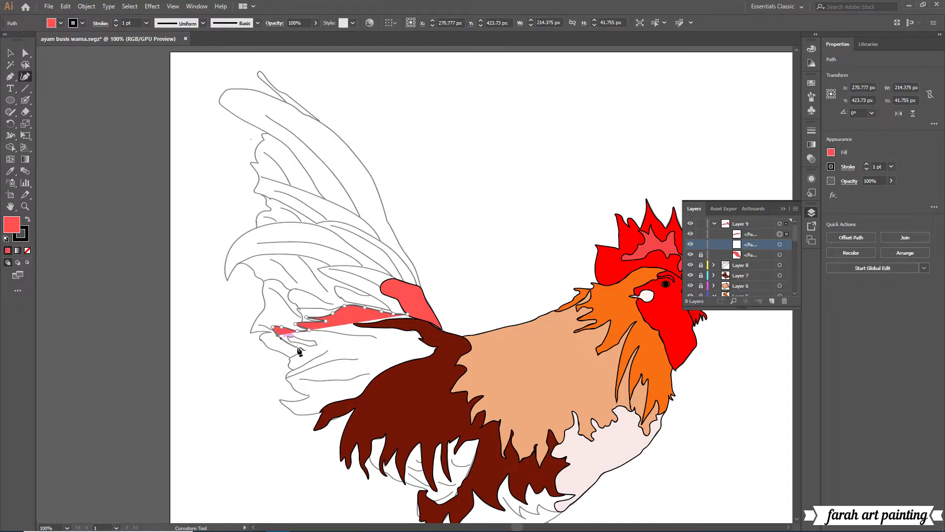
click(299, 348)
right_click(302, 348)
key(Escape)
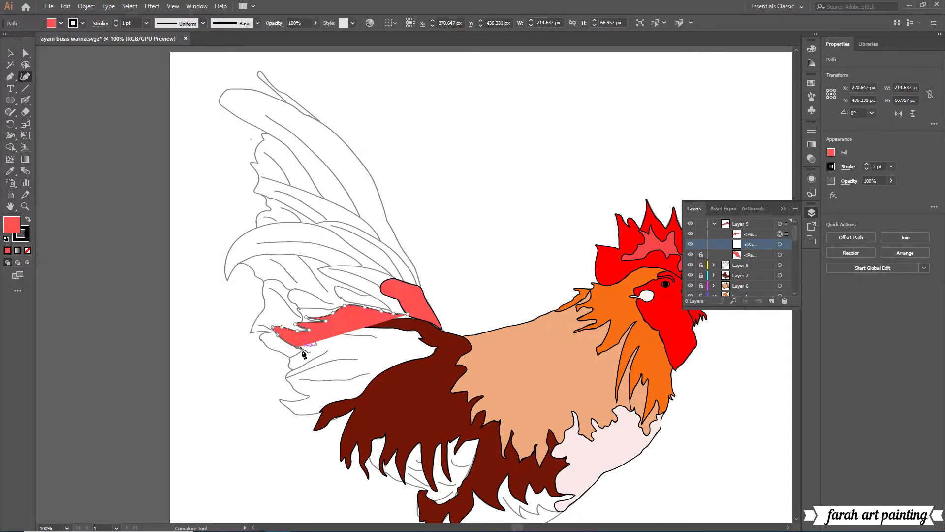
Trace the feather's lower edge and tip, close it, then reorder and lock it.
click(290, 359)
click(285, 379)
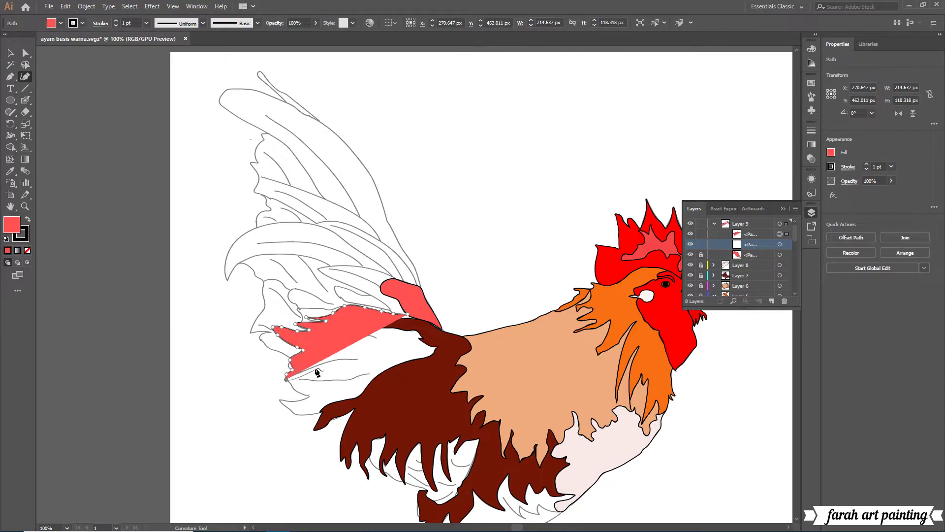
click(334, 356)
click(359, 357)
click(418, 353)
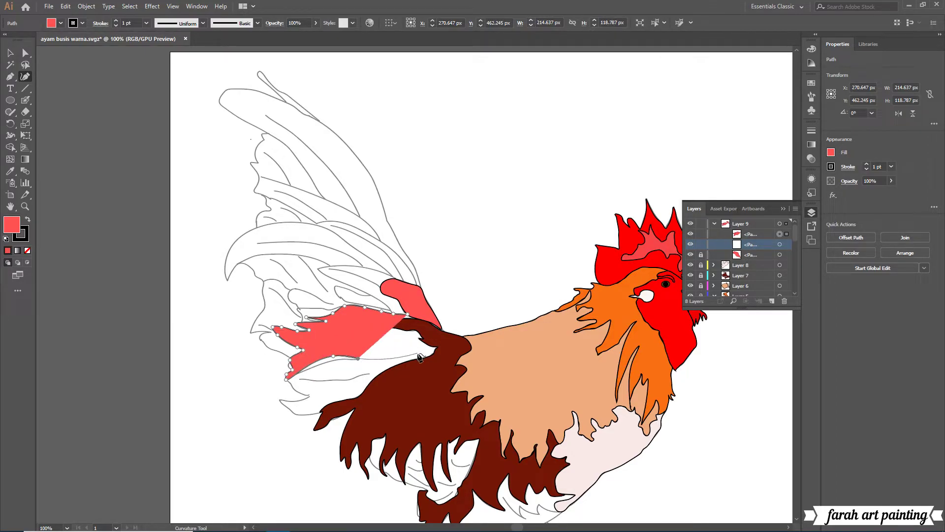
click(407, 345)
click(376, 330)
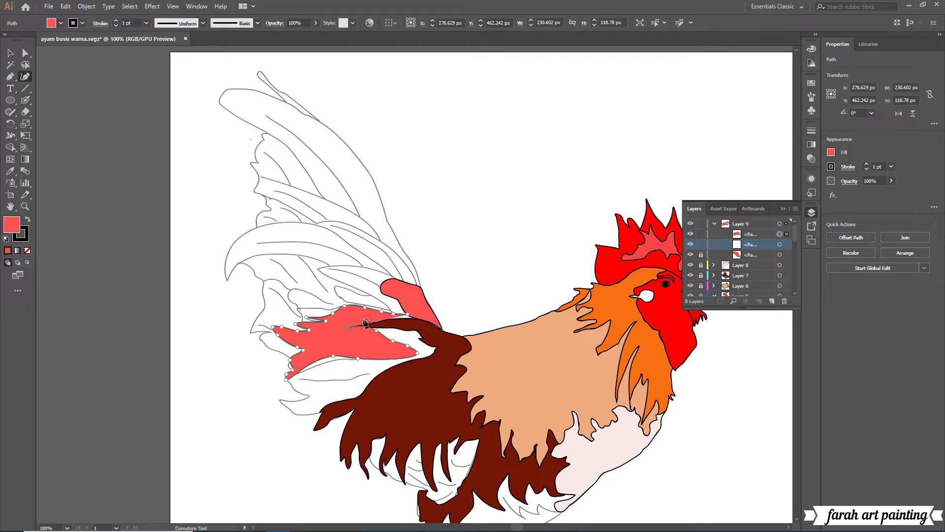
click(366, 318)
click(395, 314)
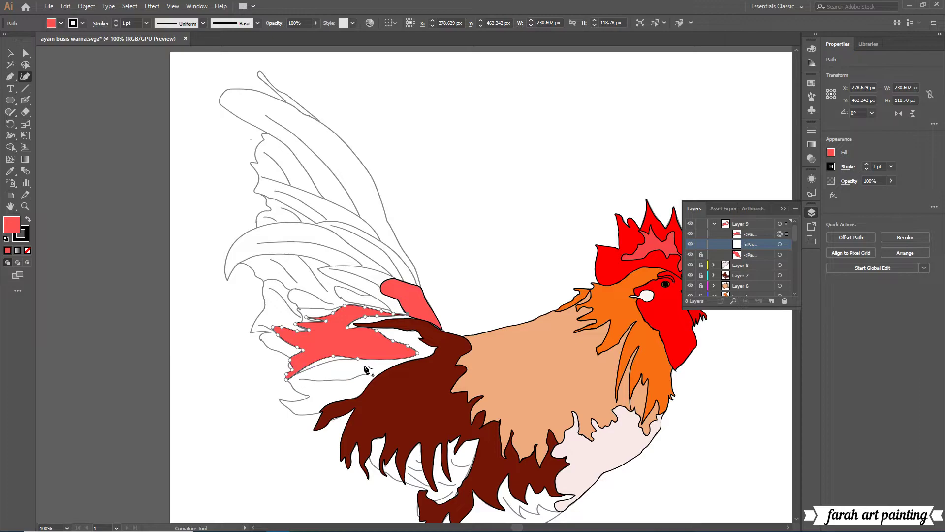
drag(734, 246, 735, 248)
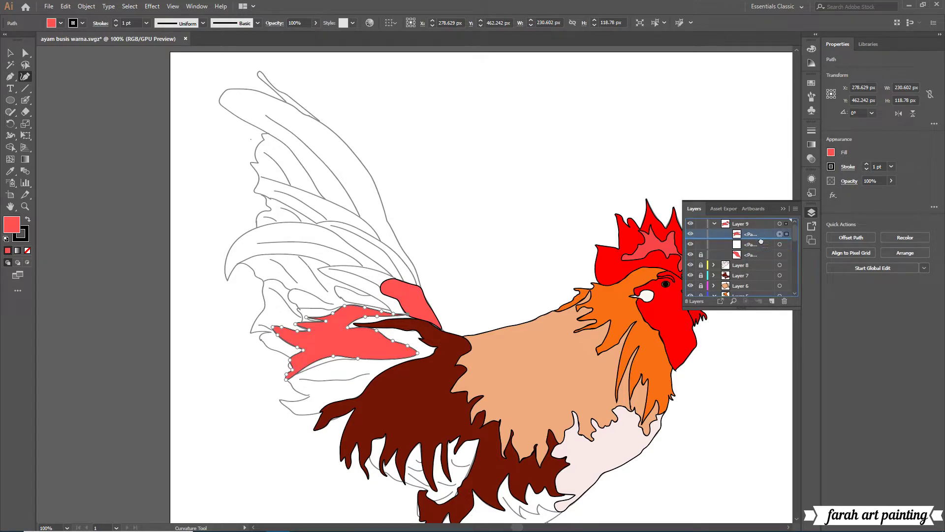
click(701, 245)
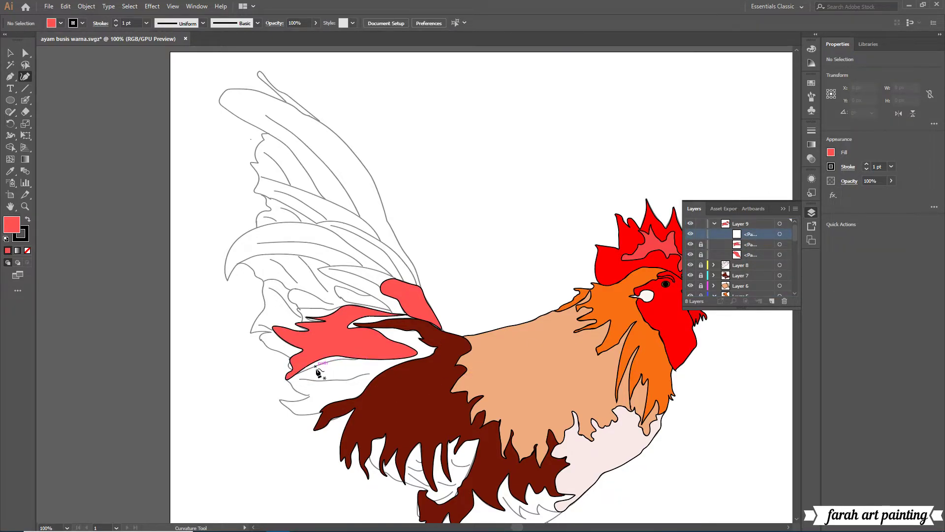
Trace a new feather outline along the brown feather's upper edge.
click(289, 382)
click(308, 395)
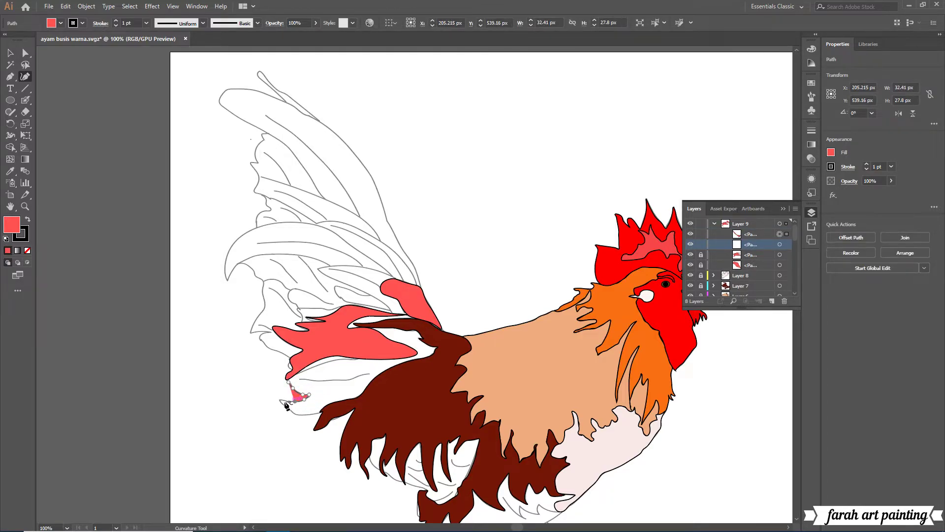
click(286, 406)
click(298, 415)
click(331, 404)
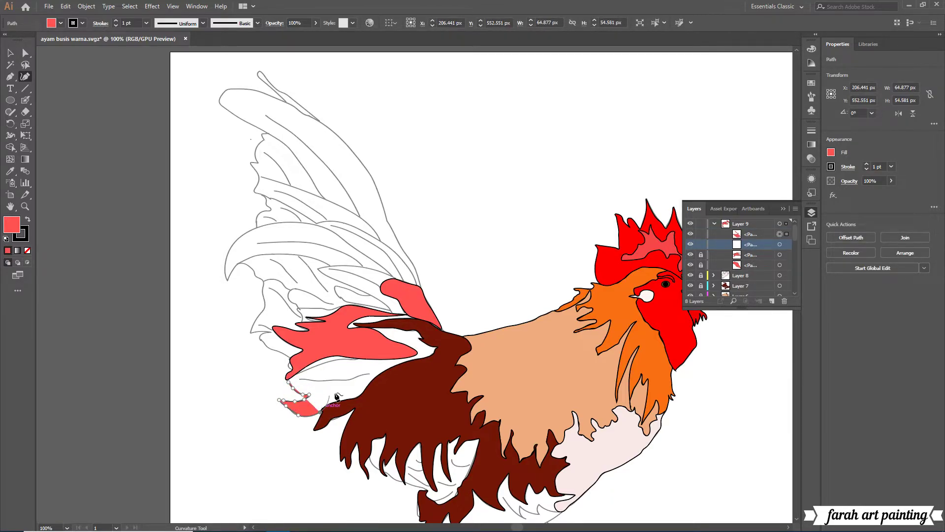
click(355, 398)
click(366, 382)
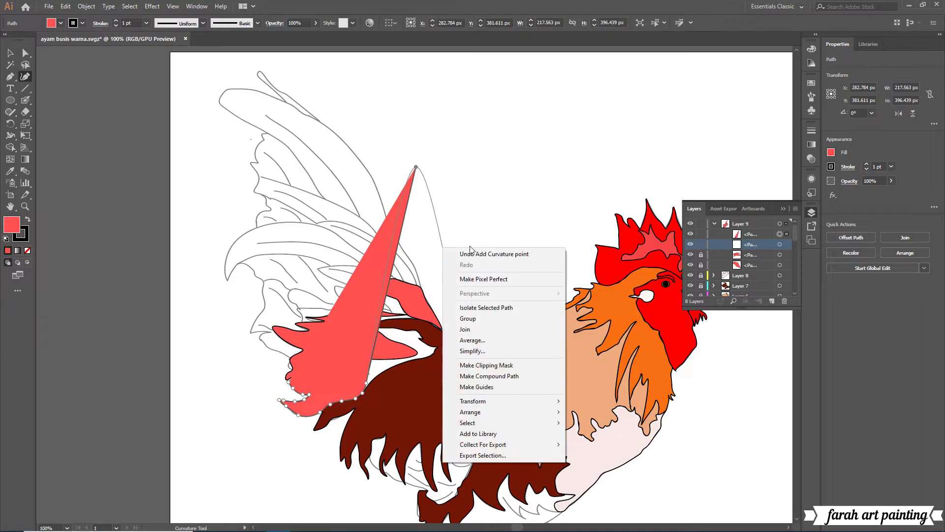
right_click(391, 362)
key(Escape)
click(390, 367)
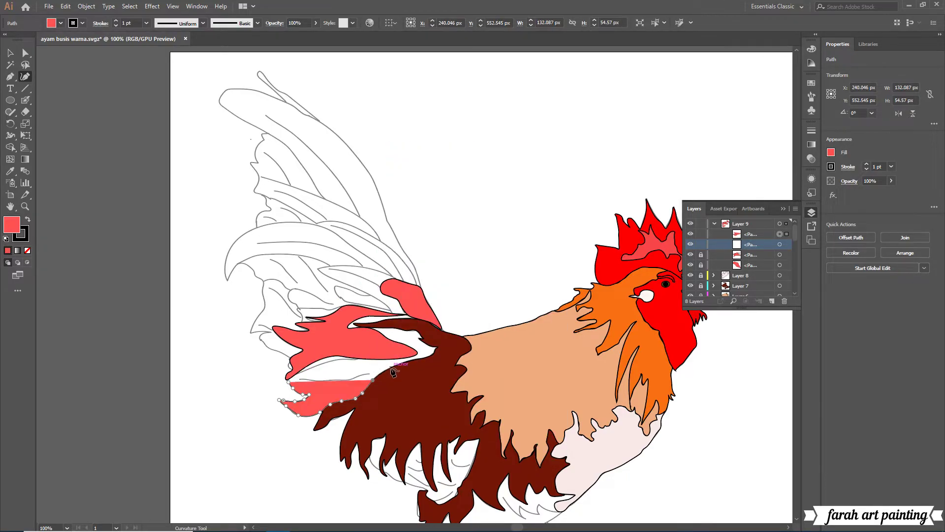
click(423, 358)
click(435, 347)
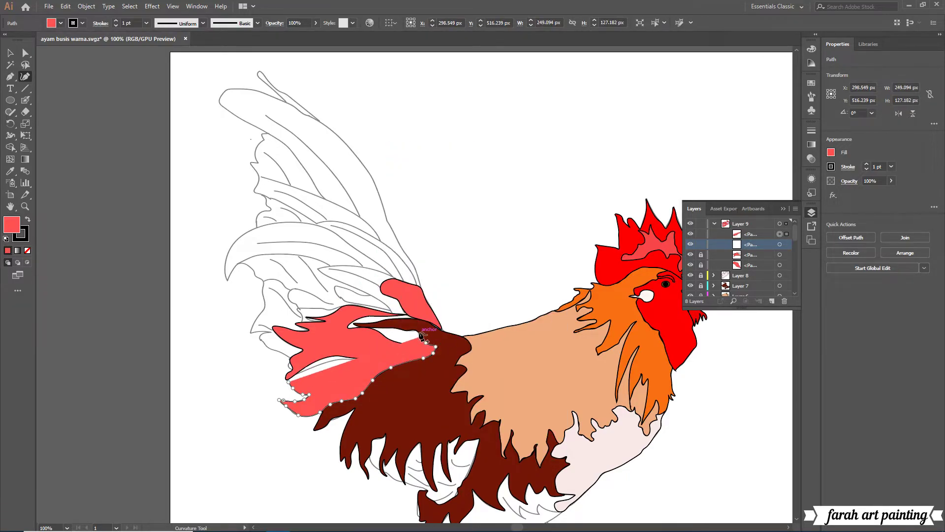
click(410, 329)
click(374, 327)
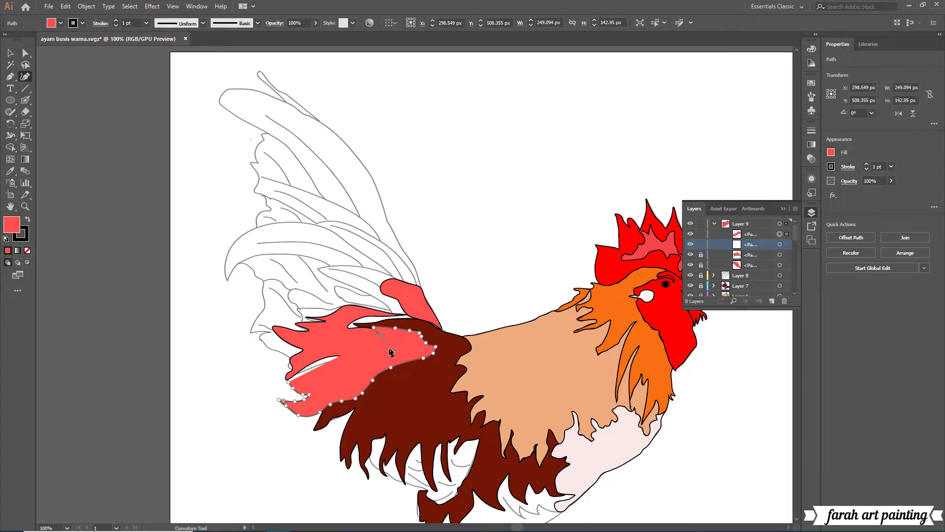
Undo several misplaced curvature points on the new feather outline.
right_click(409, 240)
click(428, 246)
right_click(423, 338)
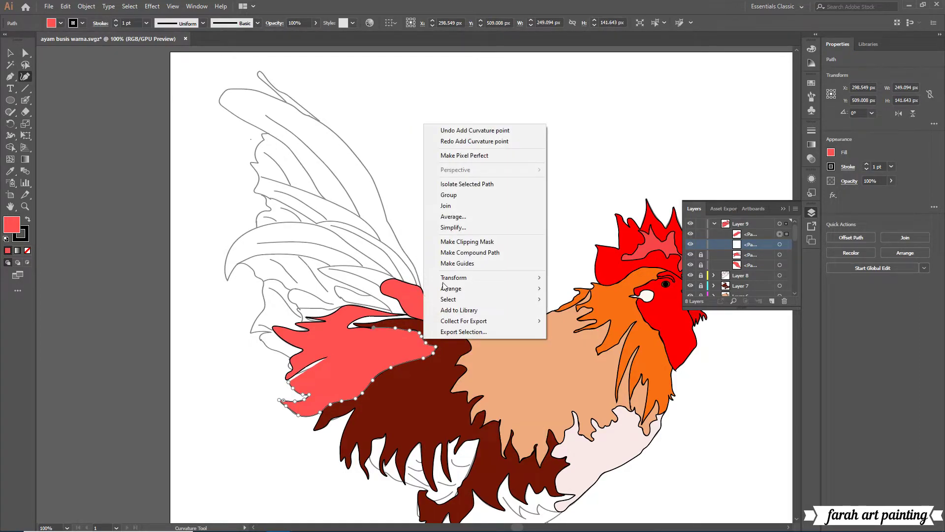
click(443, 129)
right_click(417, 110)
click(433, 116)
right_click(412, 115)
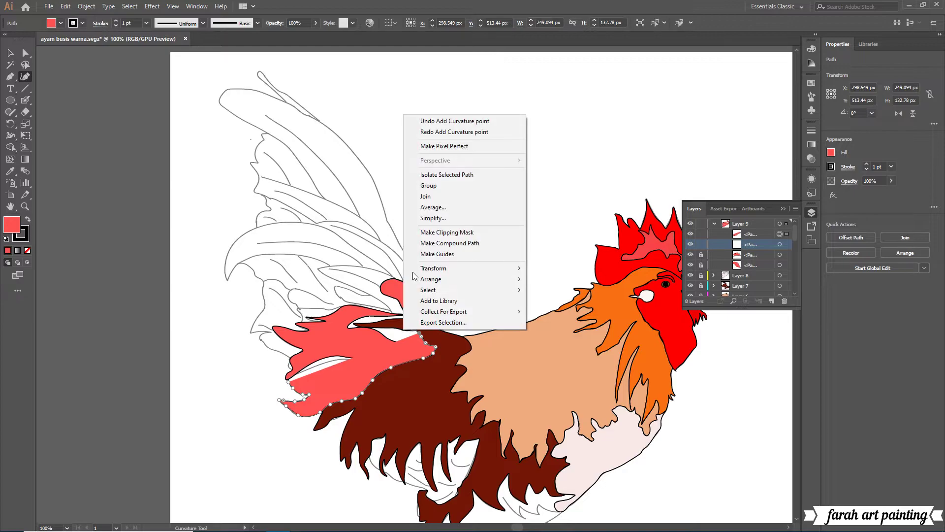
click(429, 121)
right_click(414, 115)
click(431, 121)
Retrace along the coral feather's top edge and back along the lower edge to finish.
click(420, 337)
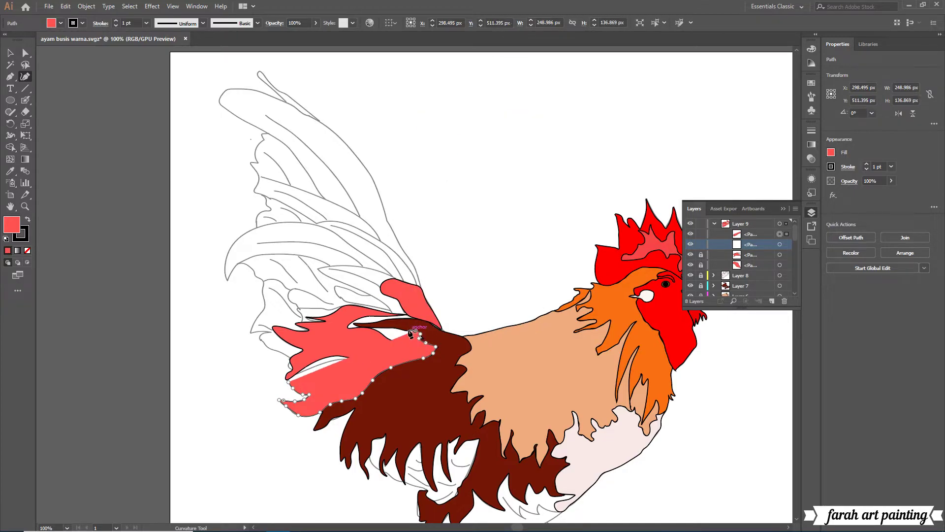
click(406, 330)
click(398, 329)
click(389, 341)
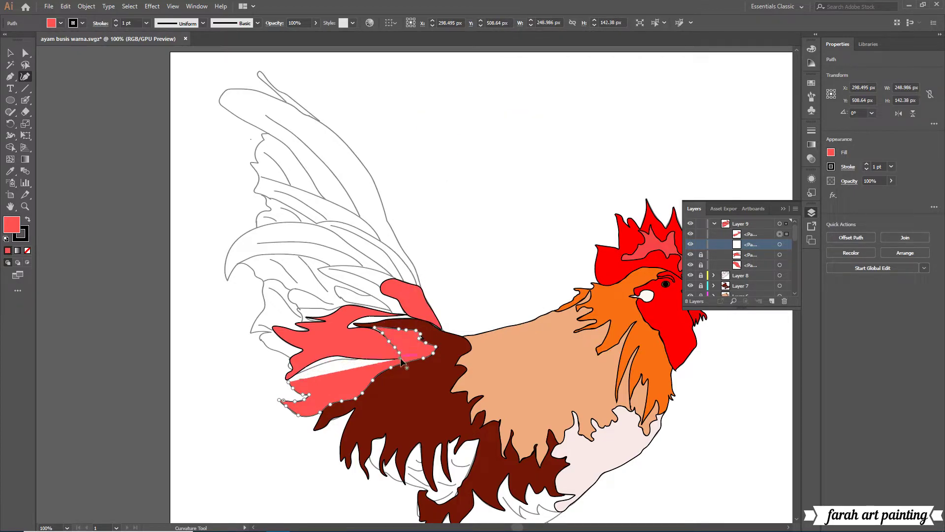
click(386, 360)
click(343, 354)
click(295, 366)
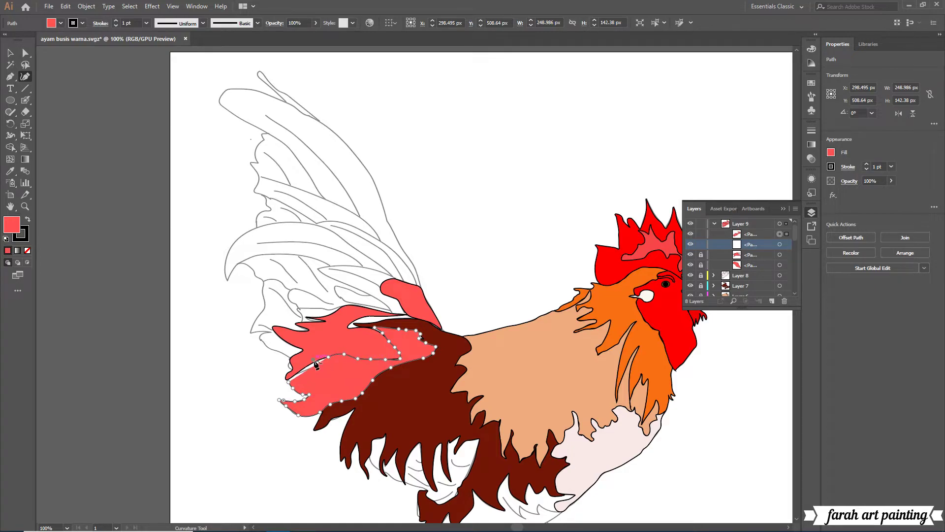
right_click(318, 148)
click(340, 152)
click(308, 365)
Fill the new tail feather with black and zoom the view to 300%.
double_click(11, 225)
click(499, 422)
click(675, 284)
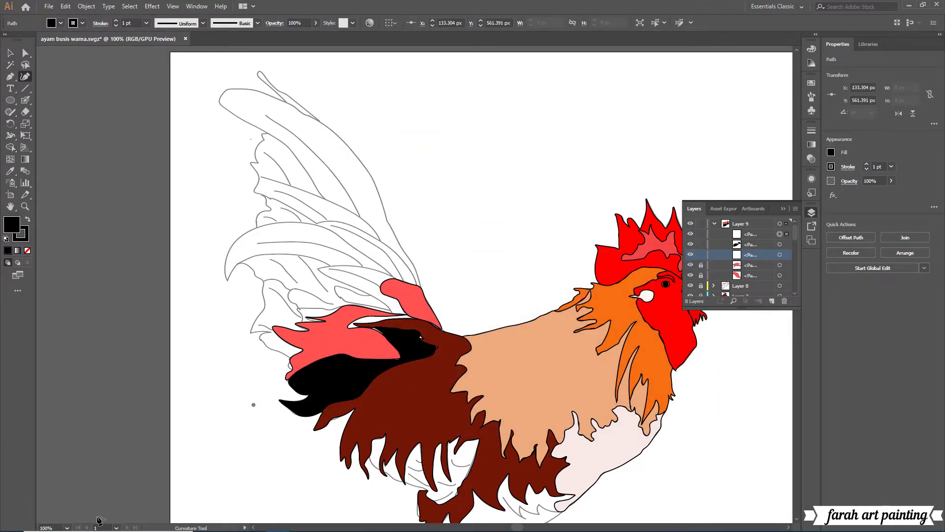
click(67, 527)
click(79, 364)
Select the black feather path and reshape its top edge with an added point.
drag(750, 173, 634, 246)
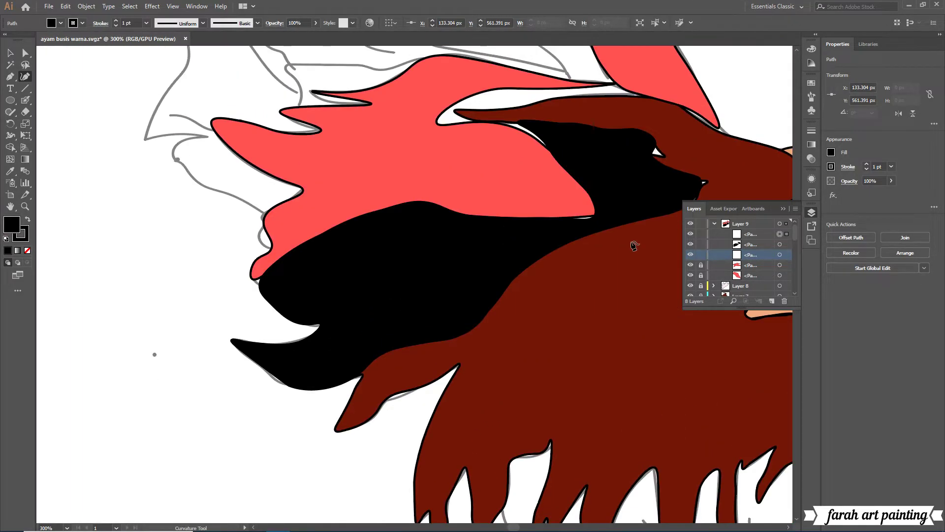
right_click(636, 159)
ctrl+click(523, 136)
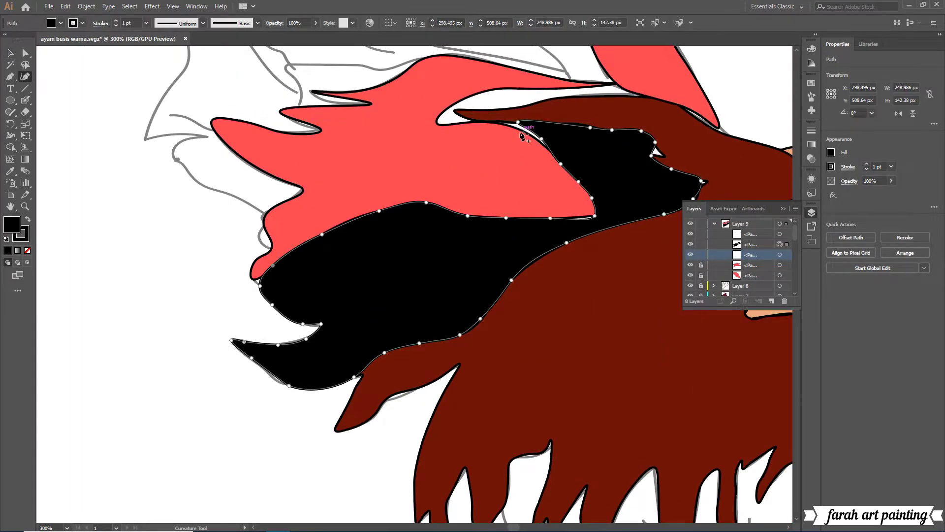
drag(518, 122, 505, 124)
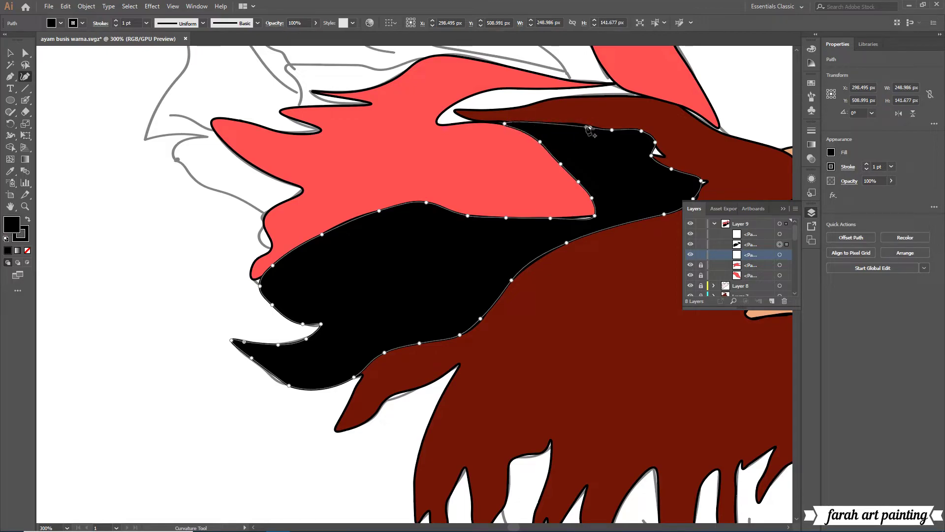
drag(588, 129, 576, 124)
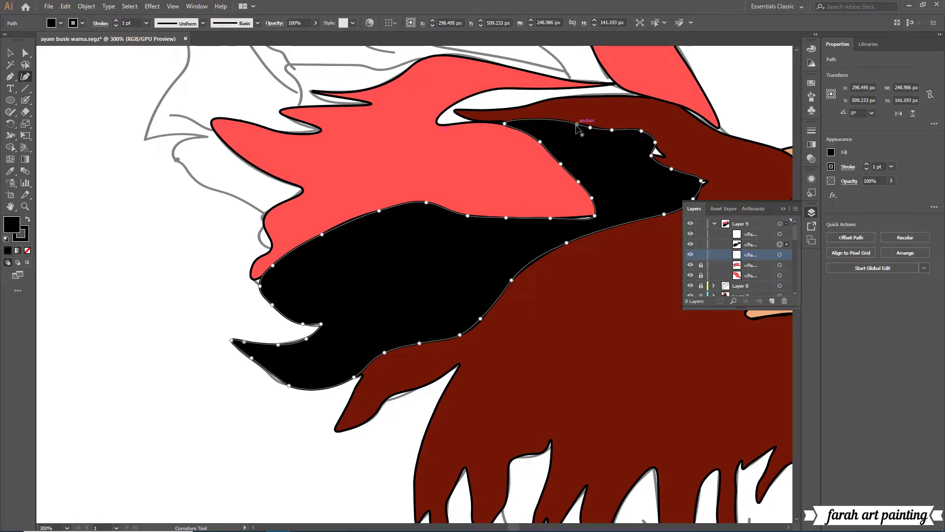
click(554, 122)
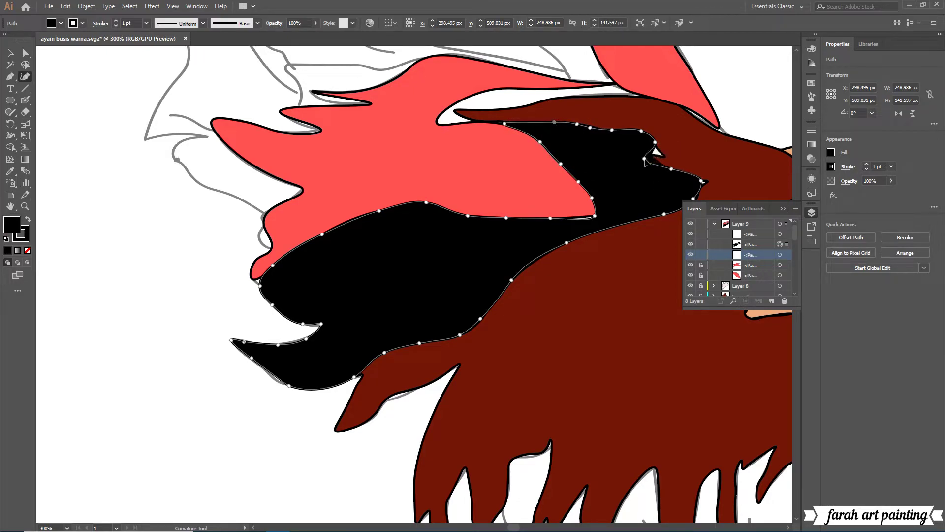
Close the gap near the right tip, sharpen the tip, and smooth the left edges.
drag(644, 158, 655, 151)
click(661, 156)
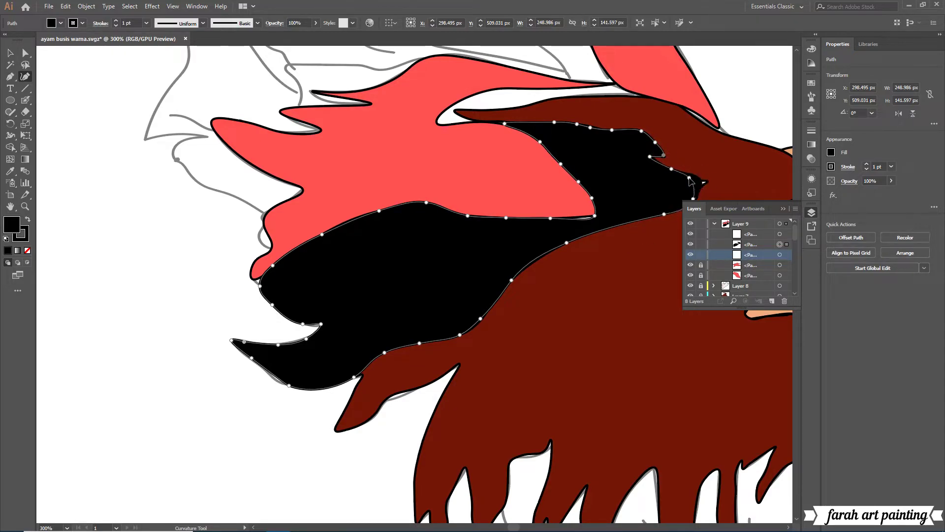
drag(689, 180, 656, 162)
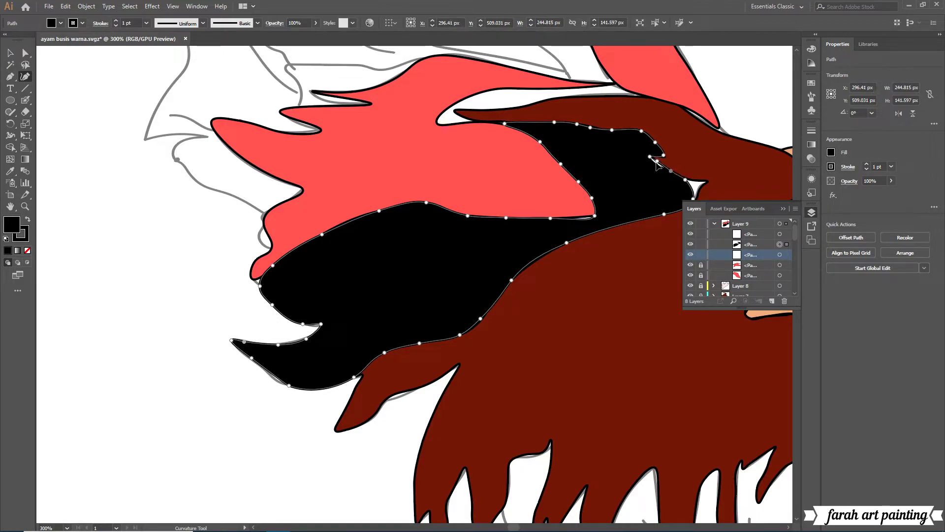
click(705, 184)
click(699, 189)
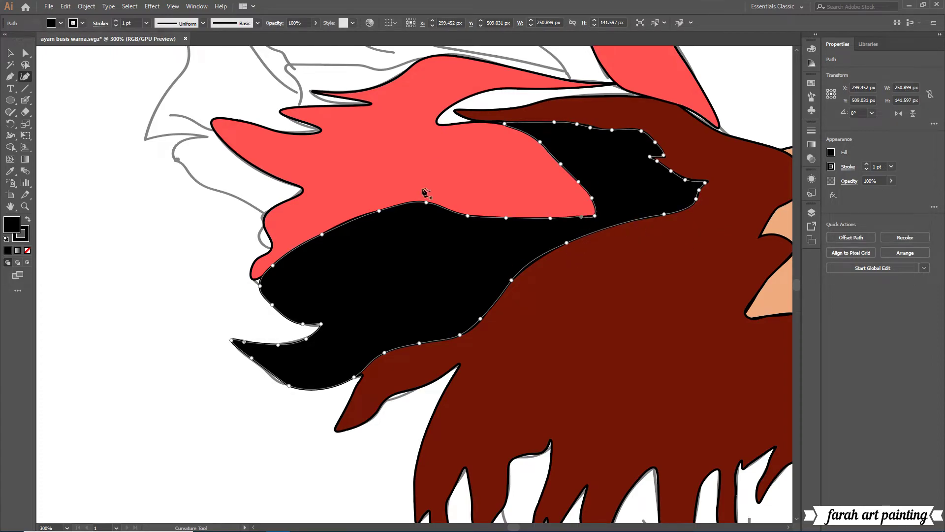
click(272, 379)
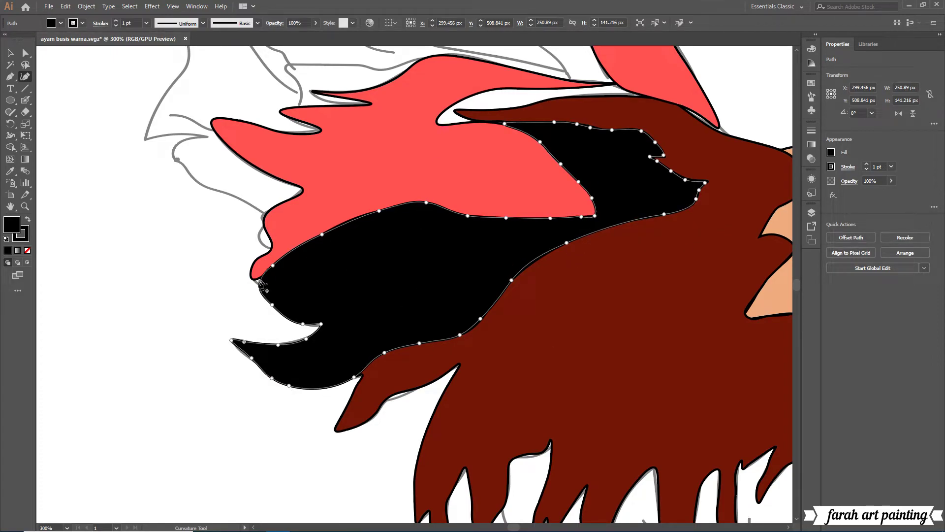
click(267, 276)
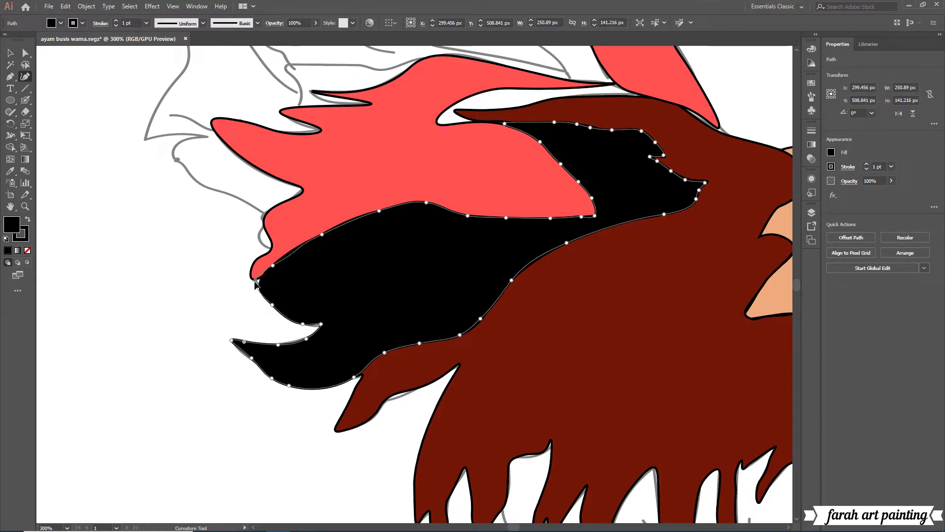
click(297, 250)
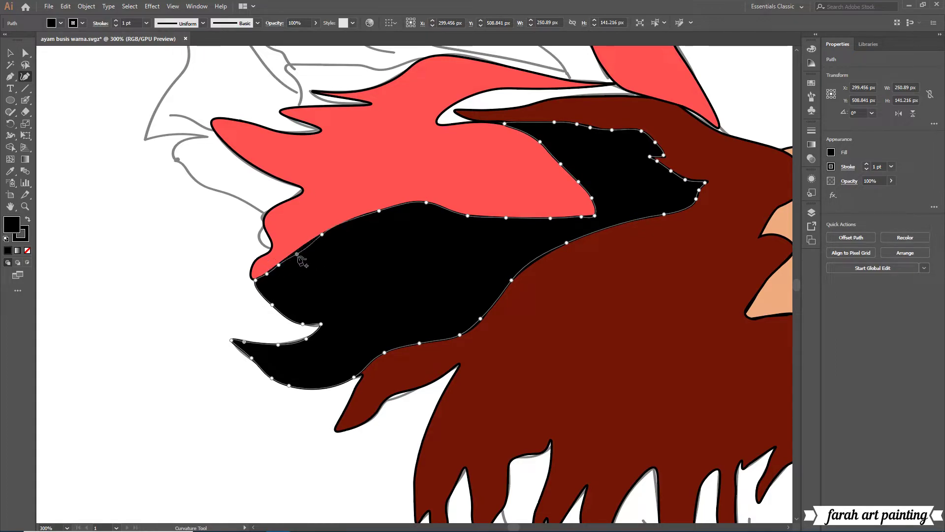
Zoom out to 150% and clear the selection before drawing another feather.
key(v)
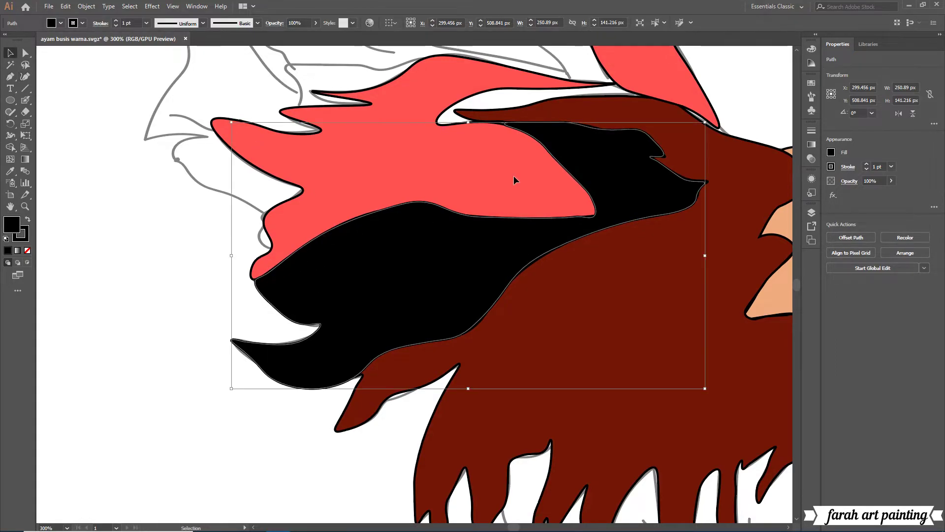
scroll(367, 186, up, 3)
scroll(367, 188, up, 2)
scroll(369, 187, up, 2)
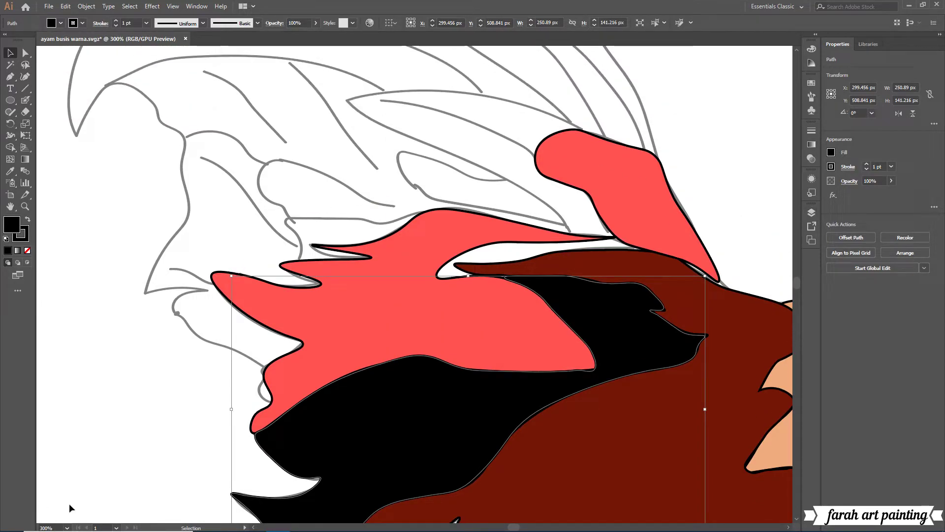
click(67, 527)
click(93, 375)
click(811, 212)
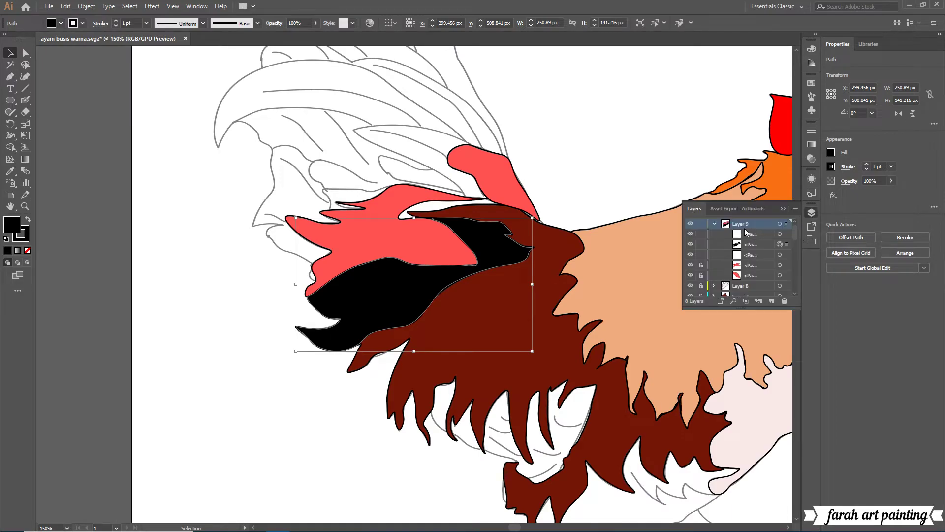
click(762, 234)
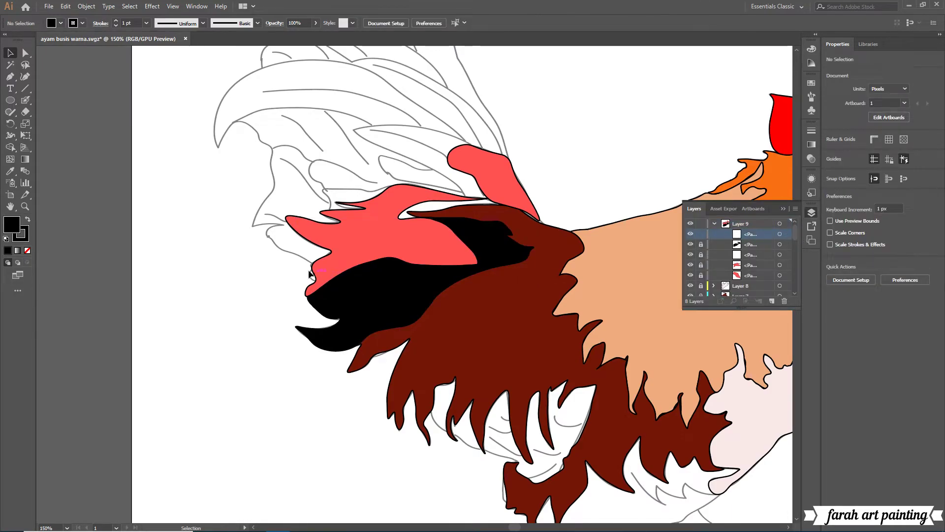
key(shift+grave)
Start a black path tracing up the tail's lower-left feather edge.
scroll(68, 92, right, 5)
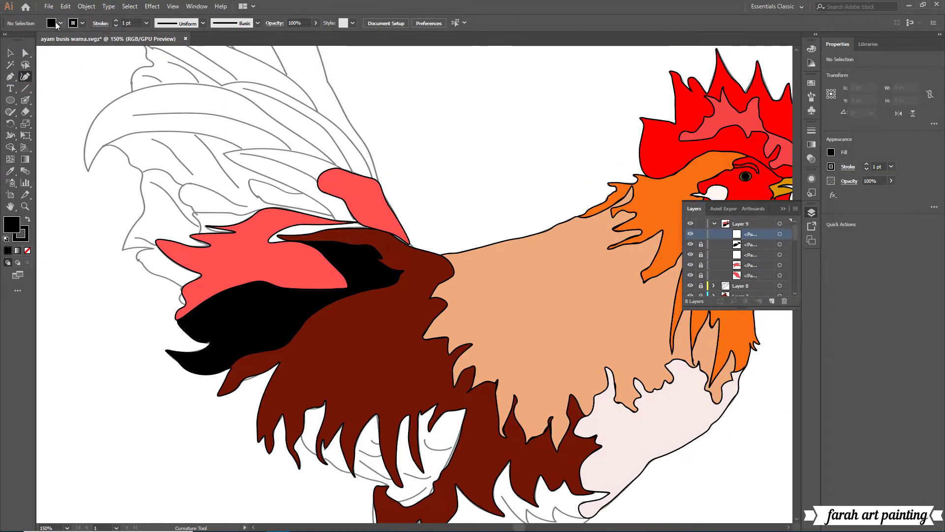
scroll(180, 317, up, 2)
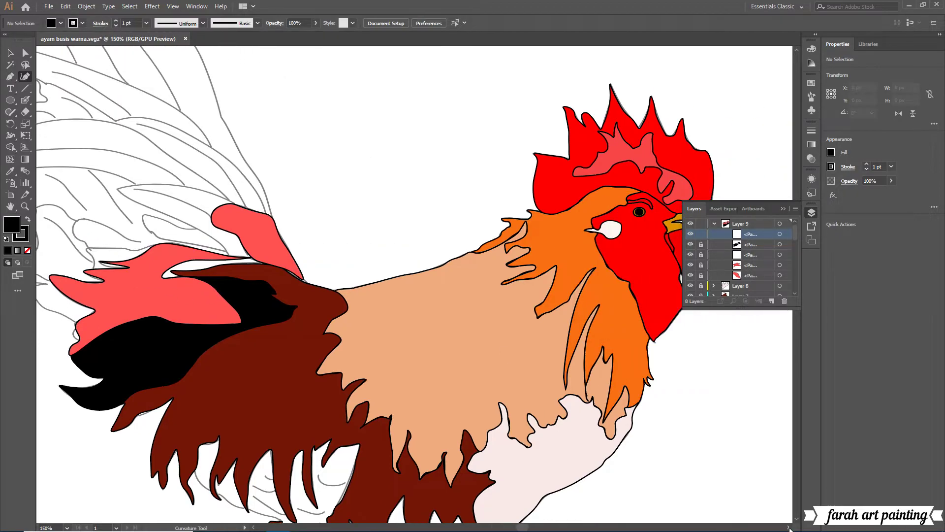
scroll(167, 327, right, 5)
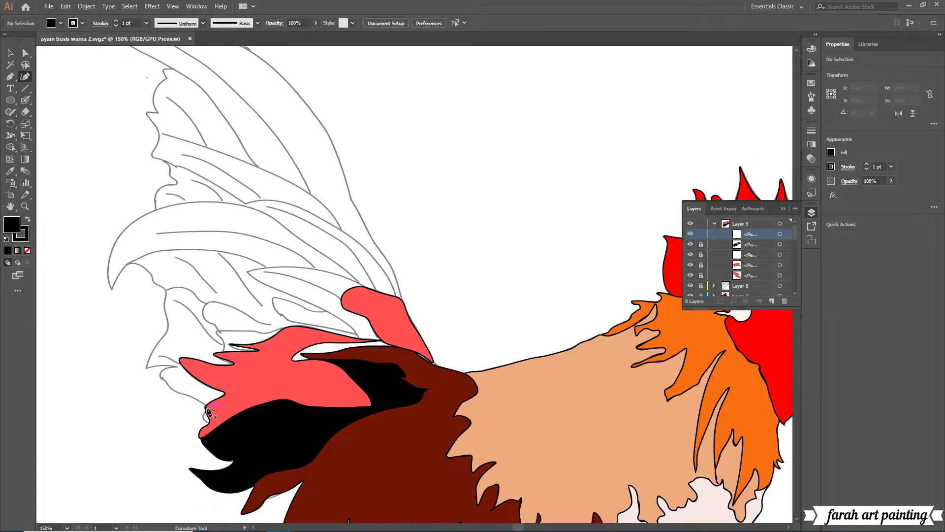
click(204, 403)
click(177, 393)
click(165, 383)
click(161, 375)
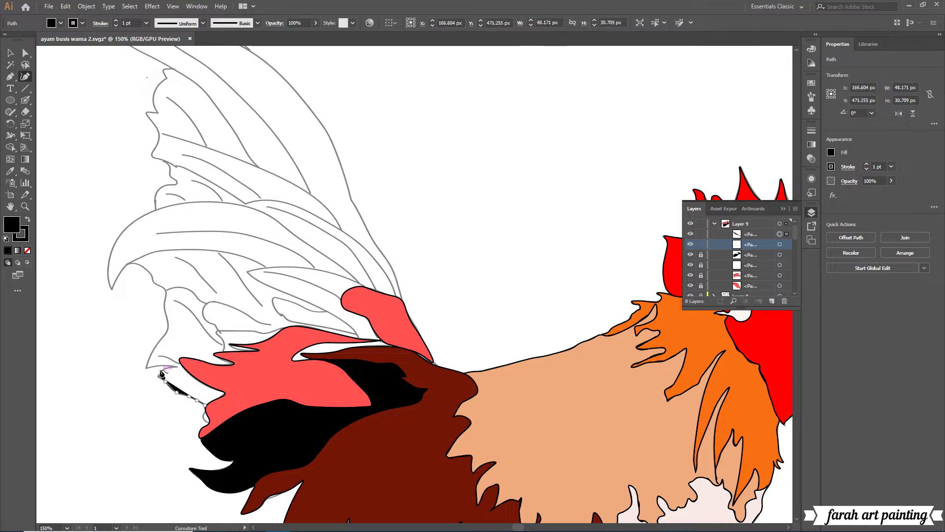
click(145, 367)
click(155, 347)
click(165, 335)
Trace the feather's top and right side down toward the coral feathers.
click(165, 308)
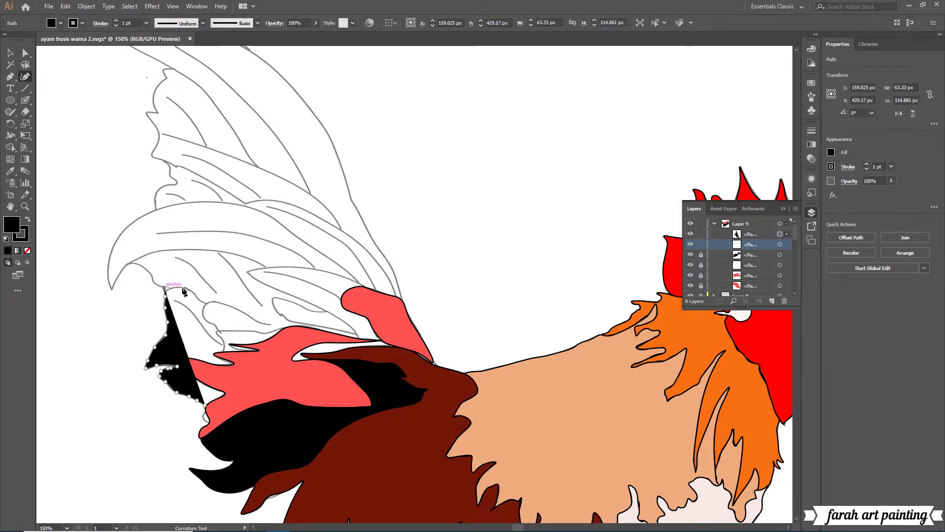
click(165, 288)
click(184, 287)
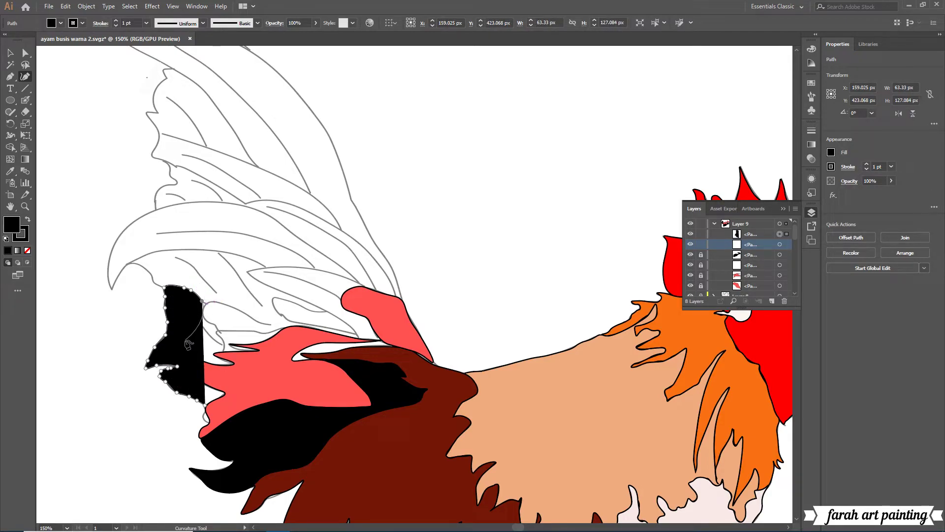
click(207, 303)
click(202, 314)
click(219, 329)
click(222, 343)
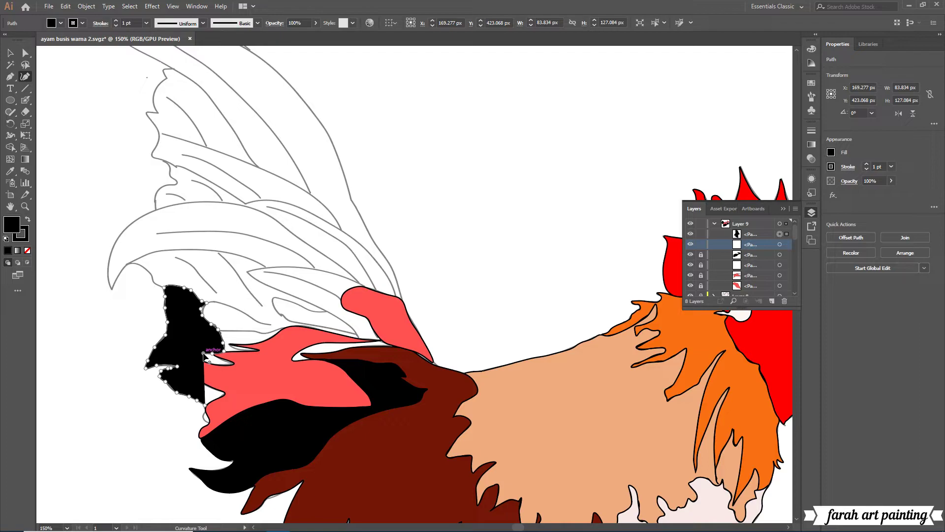
Undo stray edge points, redraw the right edge down to the coral, and finish the path.
key(Delete)
right_click(217, 351)
click(241, 136)
right_click(215, 357)
click(241, 145)
right_click(186, 363)
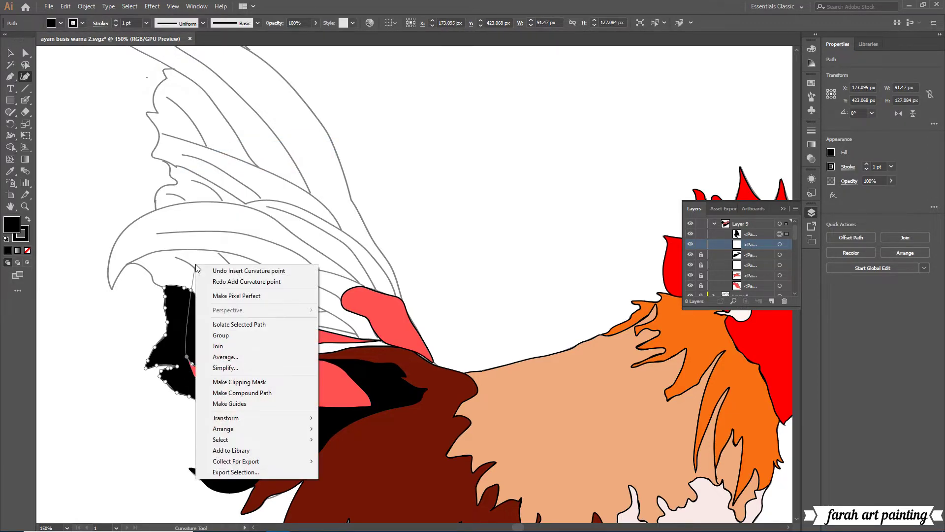
click(212, 270)
right_click(180, 360)
click(236, 127)
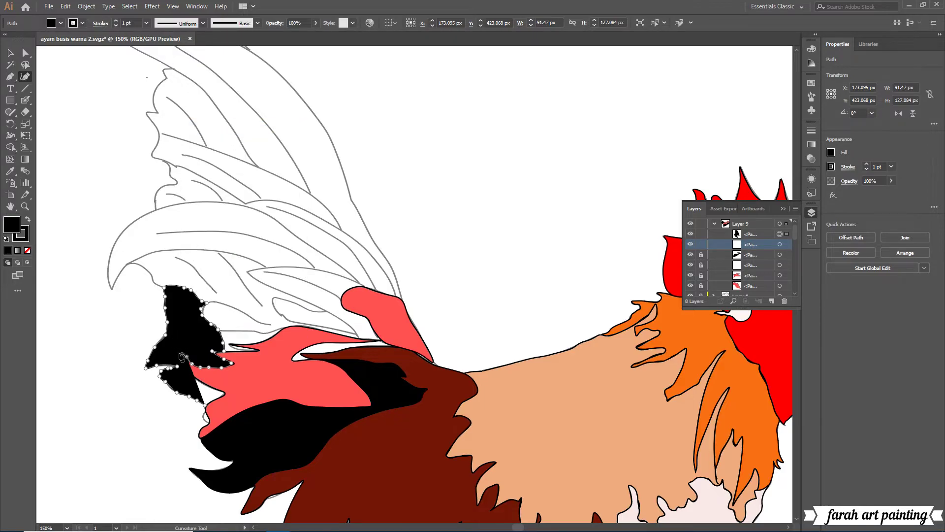
drag(188, 357, 224, 394)
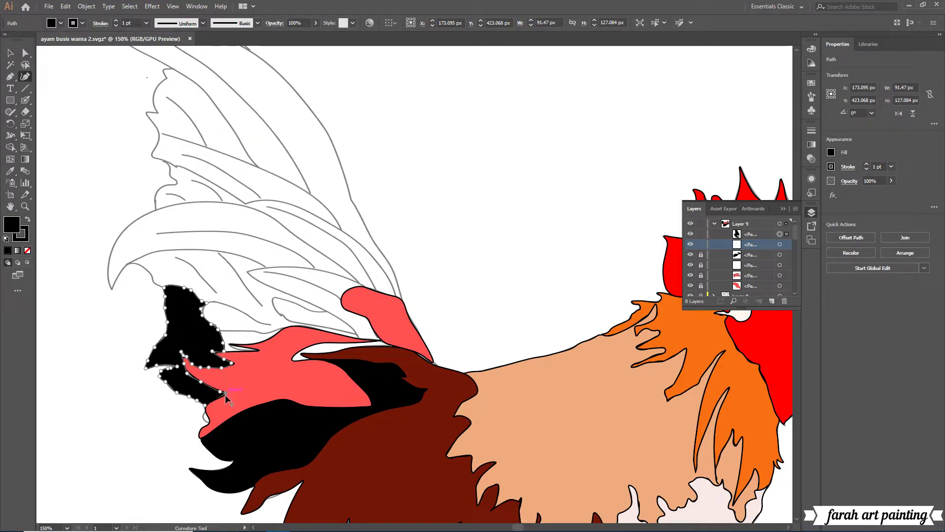
key(v)
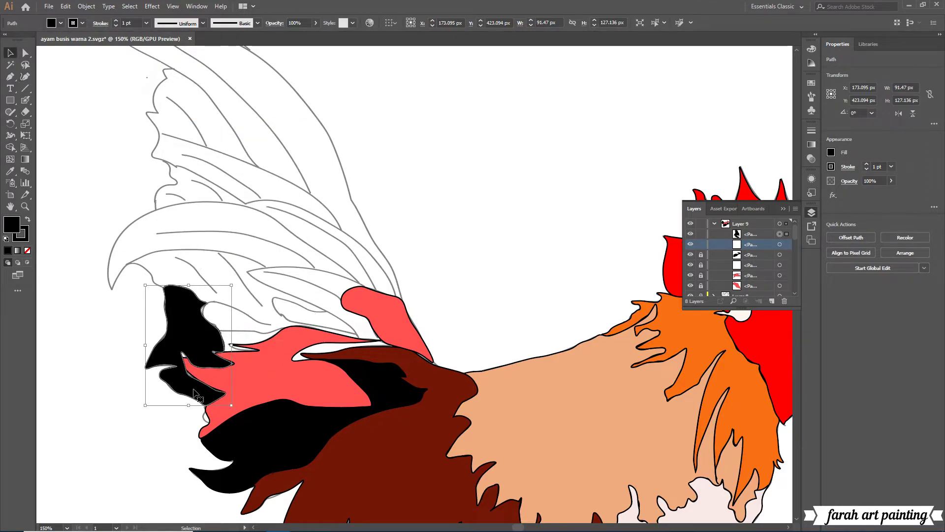
key(ctrl+equal)
key(ctrl+equal)
Add and drag anchors to close the white gap in the feather's notch.
key(shift+grave)
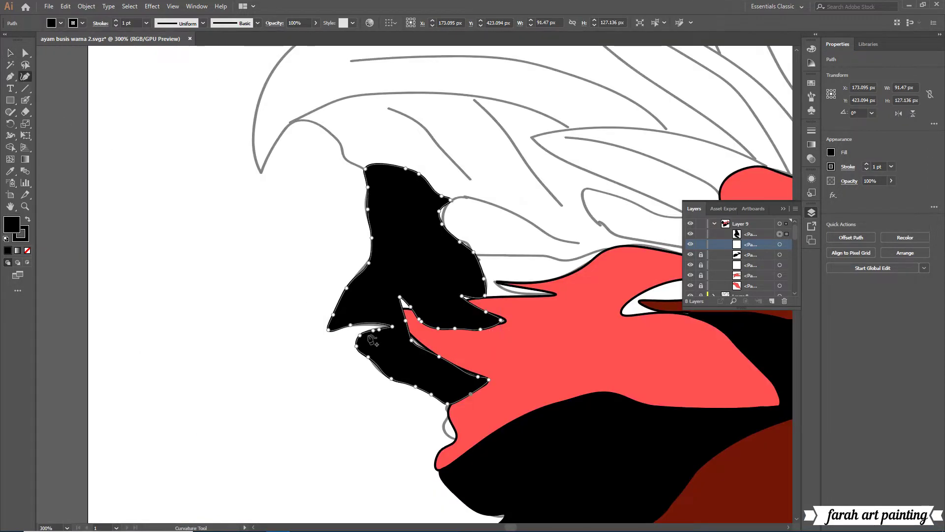
click(404, 320)
drag(401, 309, 390, 308)
drag(439, 356, 440, 362)
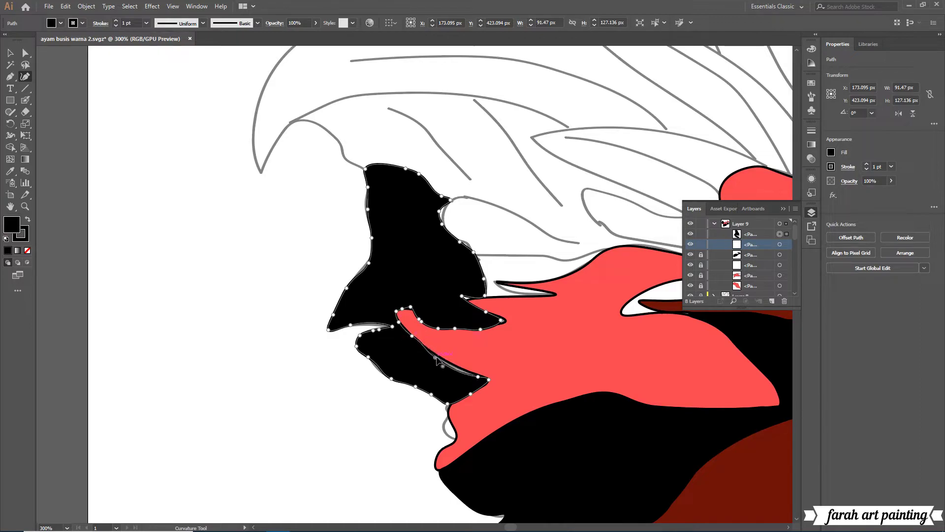
key(ctrl+z)
drag(422, 321, 423, 312)
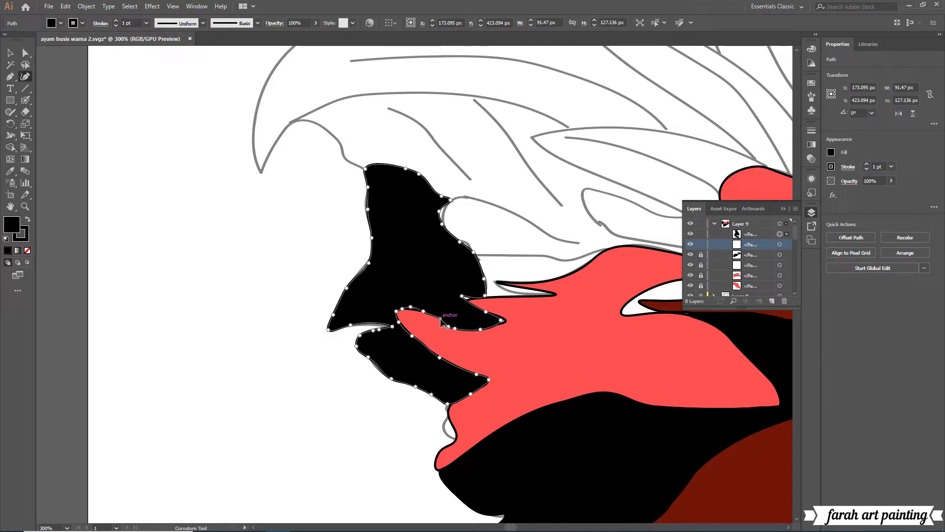
click(426, 312)
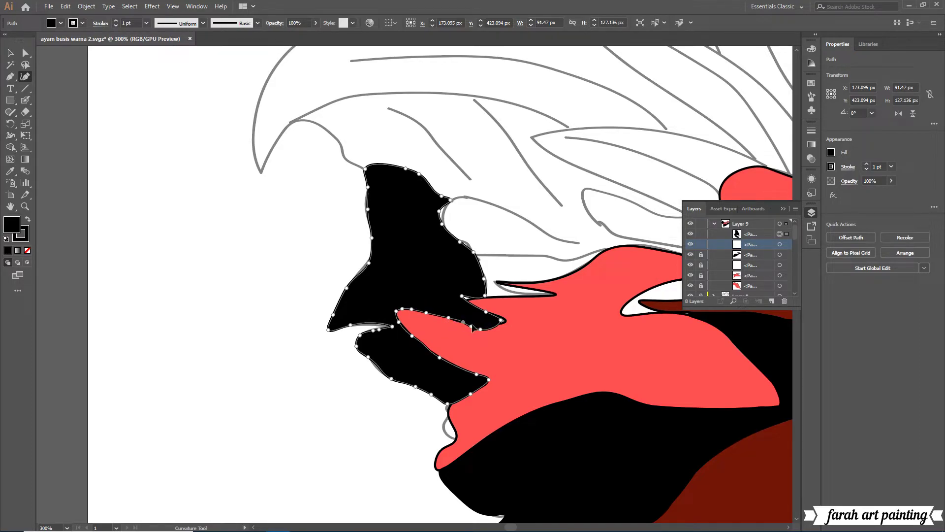
click(338, 356)
Reselect the black feather and smooth its notch and edge toward the coral.
key(v)
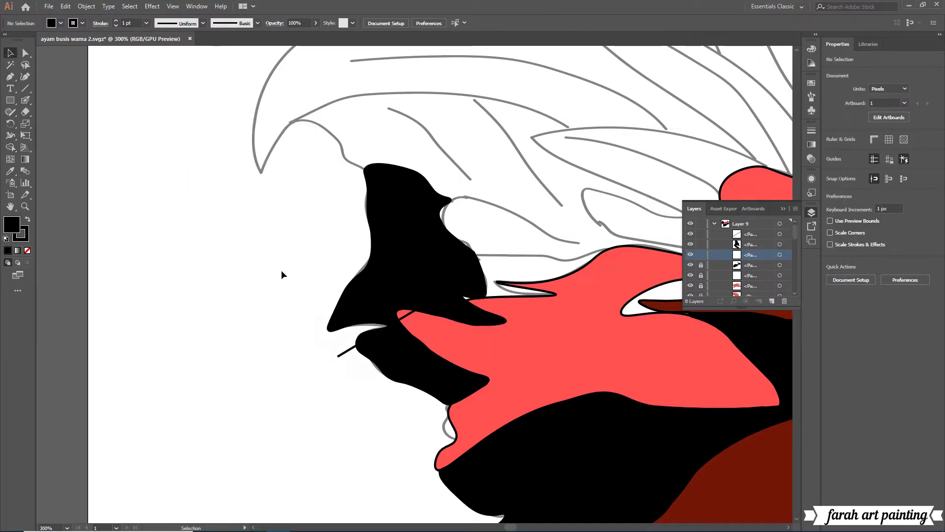
right_click(312, 273)
key(Escape)
click(374, 266)
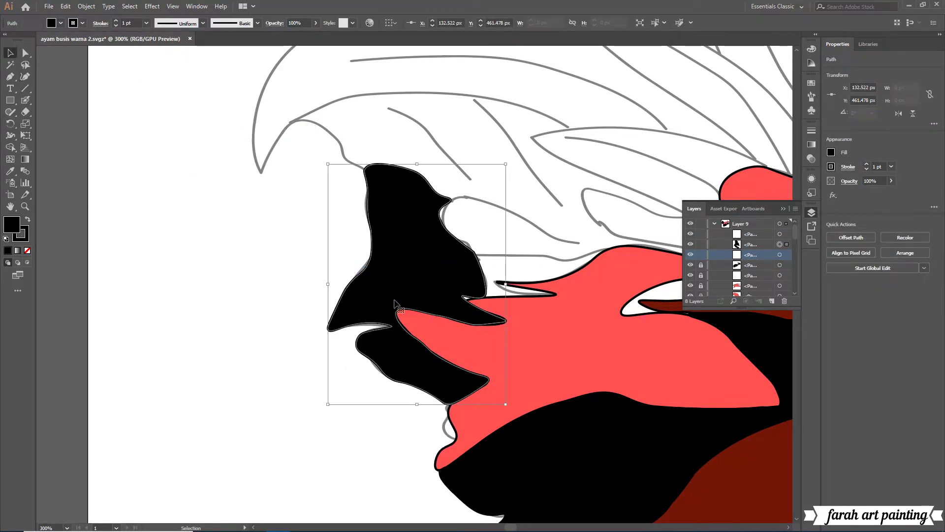
key(shift+asciitilde)
drag(466, 297, 473, 316)
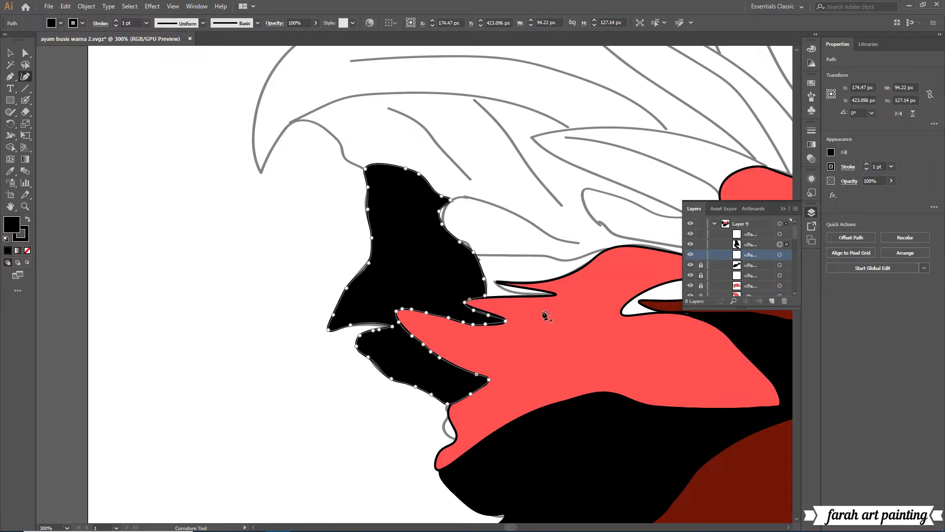
drag(442, 213, 443, 211)
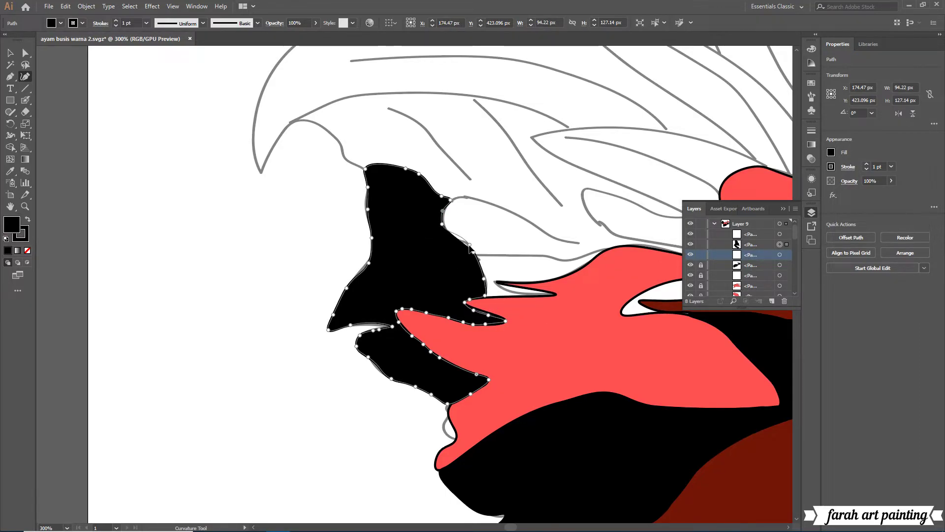
drag(491, 285, 488, 282)
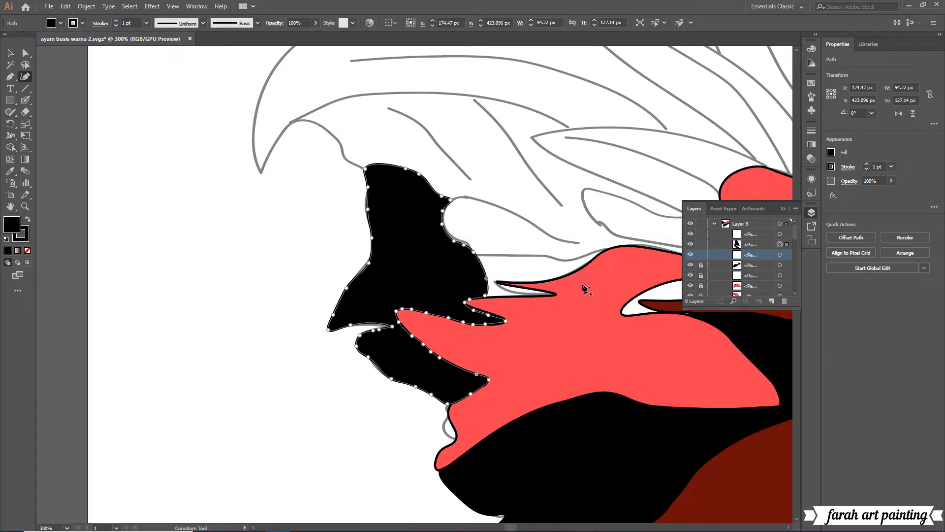
Add a point in the notch and reshape the feather's upper edge.
key(ctrl+shift+a)
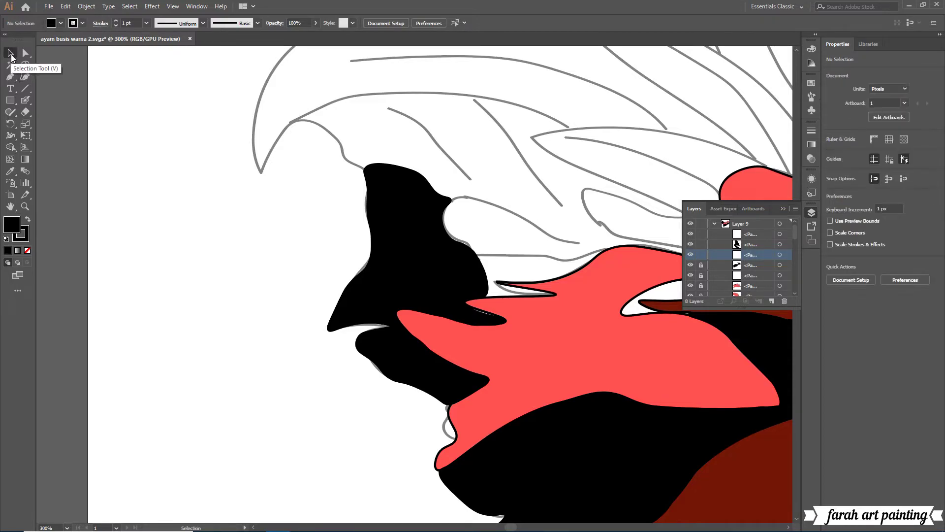
ctrl+click(477, 314)
click(474, 308)
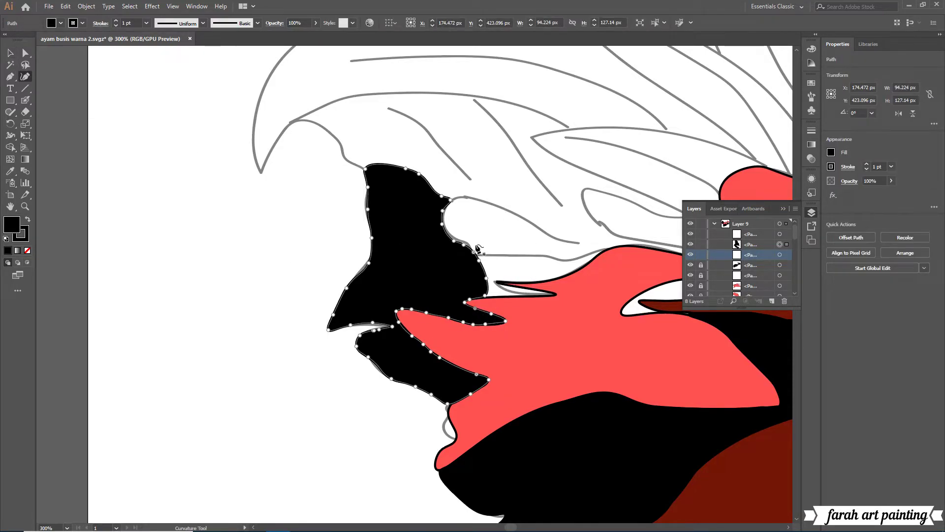
click(453, 241)
Lock the finished feather layers in the Layers panel.
key(v)
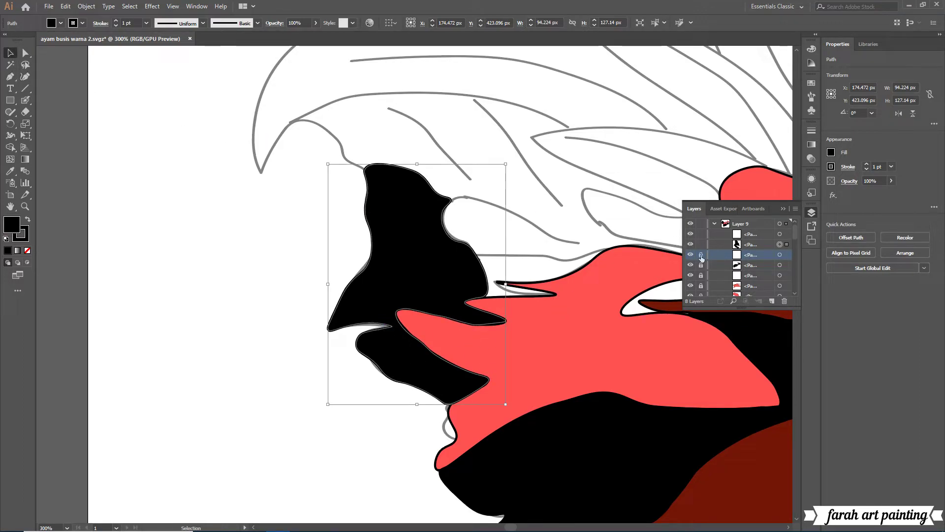
click(701, 254)
click(700, 244)
scroll(443, 295, right, 5)
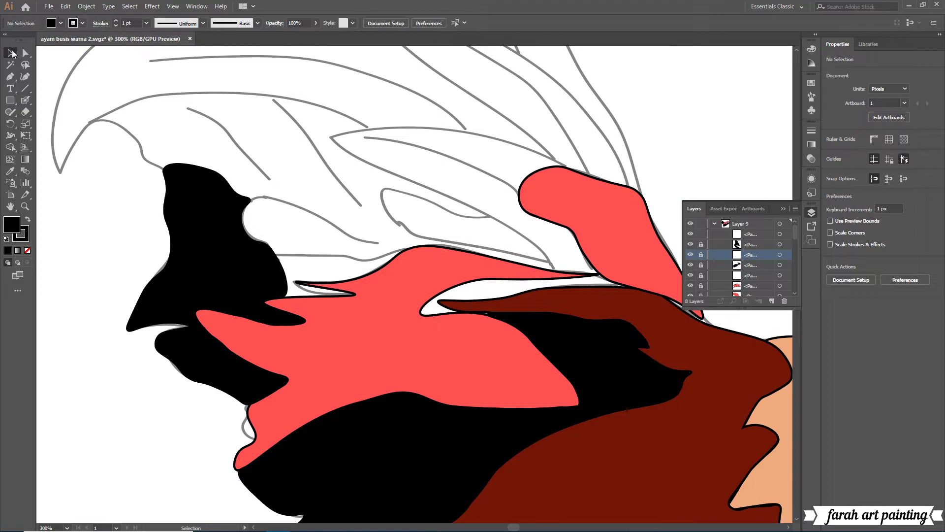
Start a black path beside the upper coral feather, tracing its lower edge up-left.
click(25, 76)
click(553, 271)
click(599, 274)
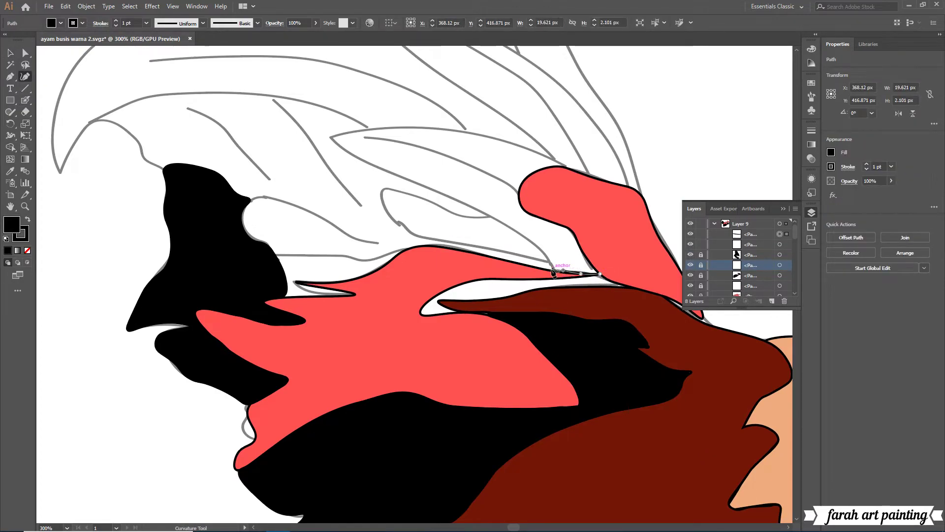
click(543, 251)
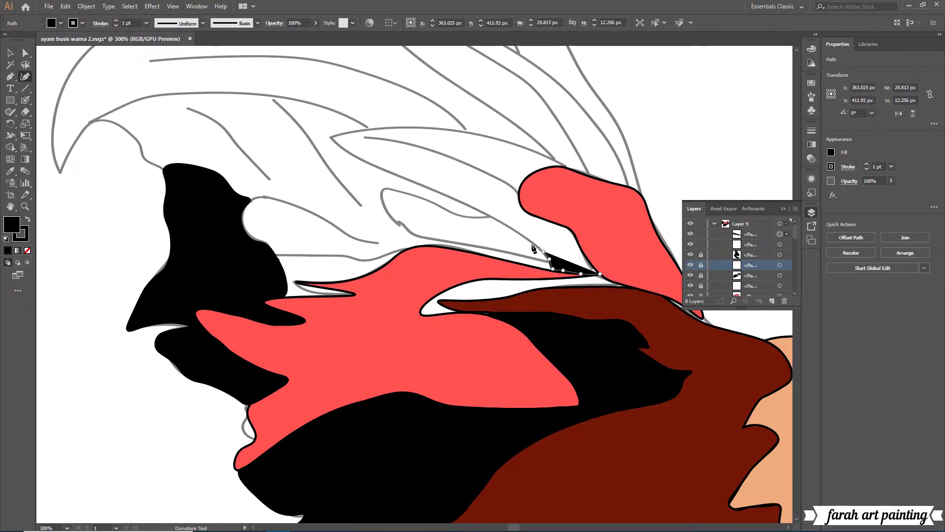
click(513, 231)
click(488, 216)
click(456, 199)
click(429, 190)
click(396, 176)
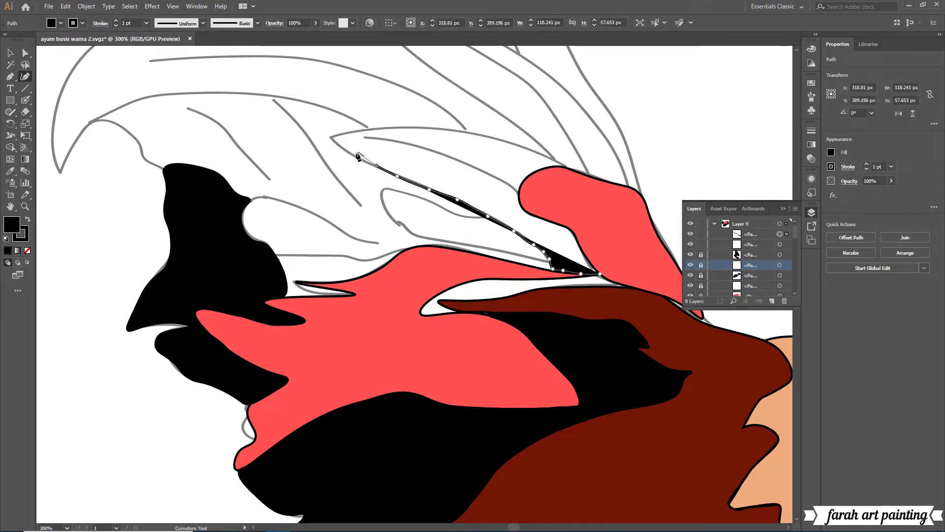
Trace the outline to the feather tip and back along its top edge.
click(354, 157)
click(333, 137)
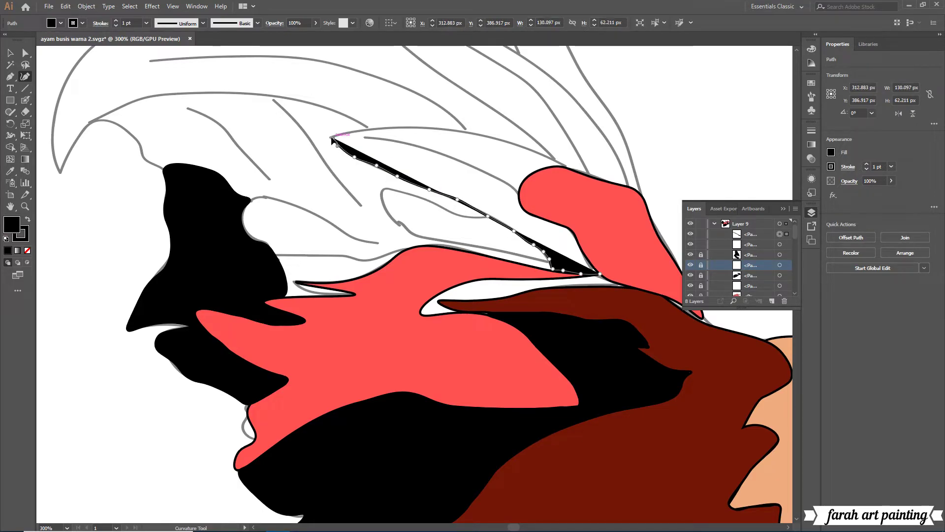
click(375, 130)
click(399, 128)
click(430, 129)
click(463, 131)
click(511, 144)
click(565, 165)
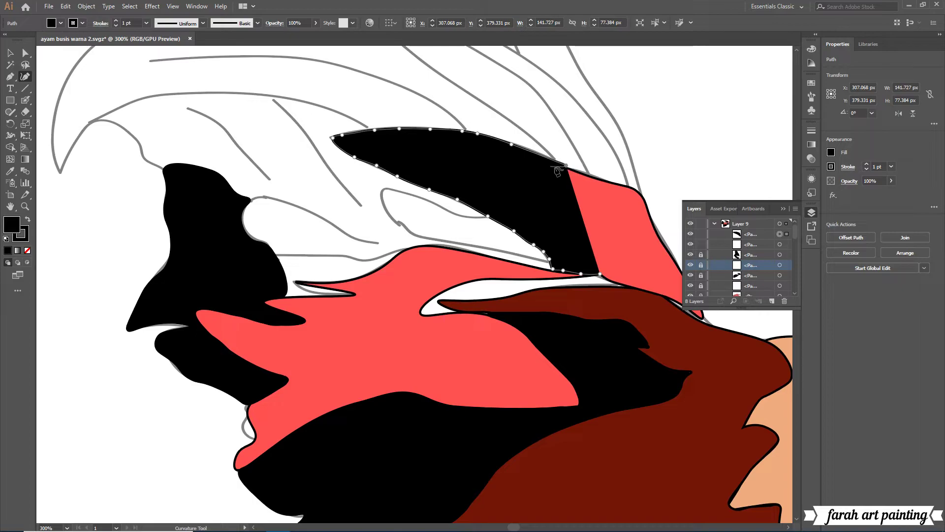
Curve the outline around the coral feather, close the shape, and add an edge point.
click(537, 169)
click(518, 187)
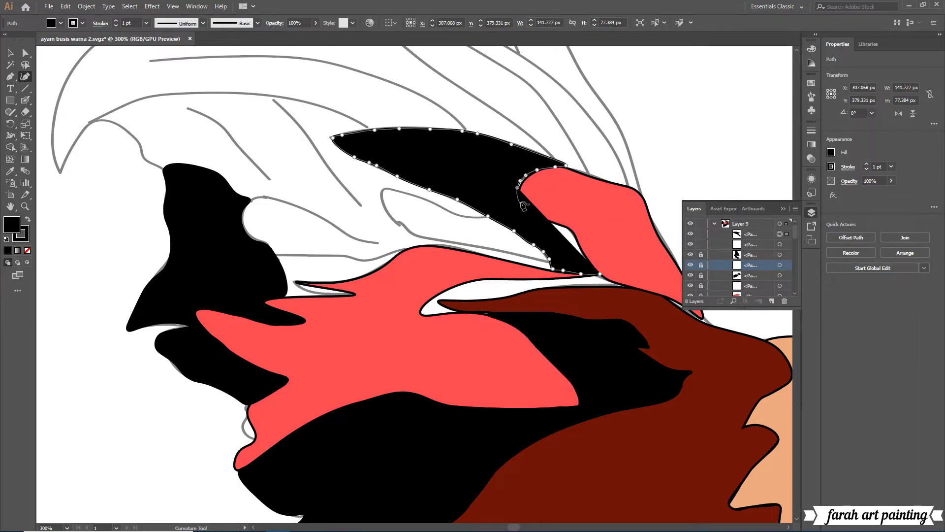
click(520, 201)
click(531, 210)
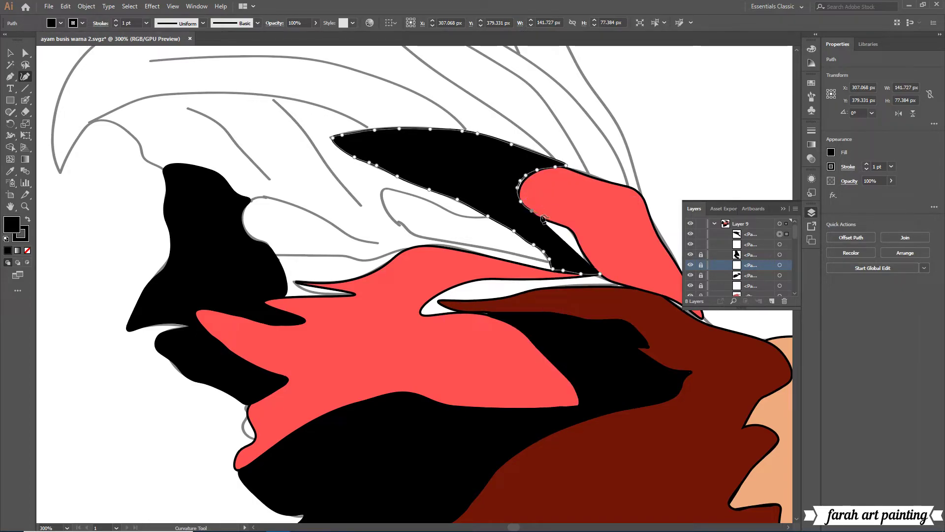
click(600, 274)
key(v)
click(25, 76)
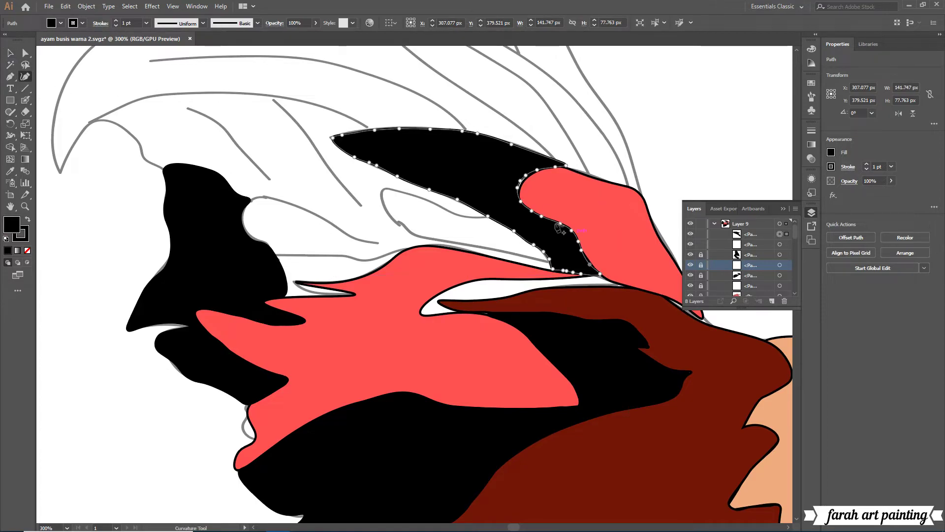
click(559, 227)
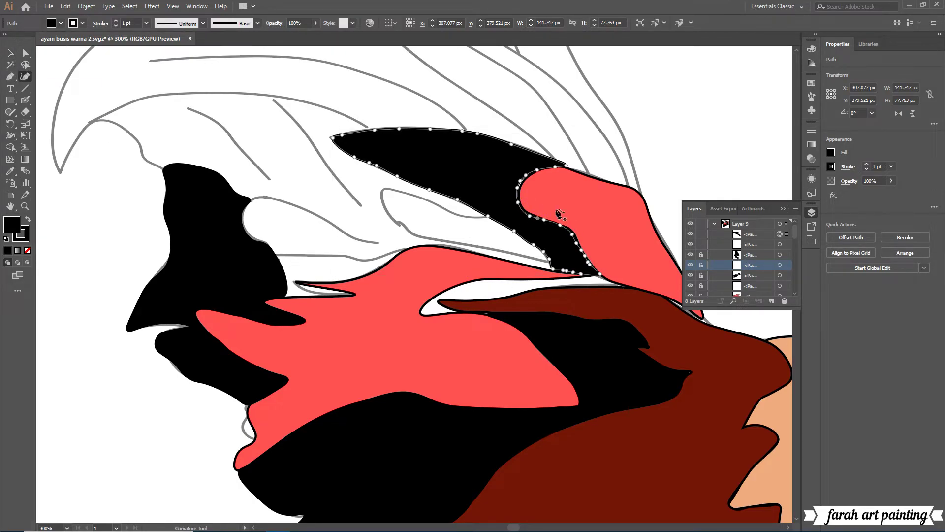
Adjust an anchor on the black shadow's upper edge, then lock the finished shadow paths in the Layers panel.
click(529, 174)
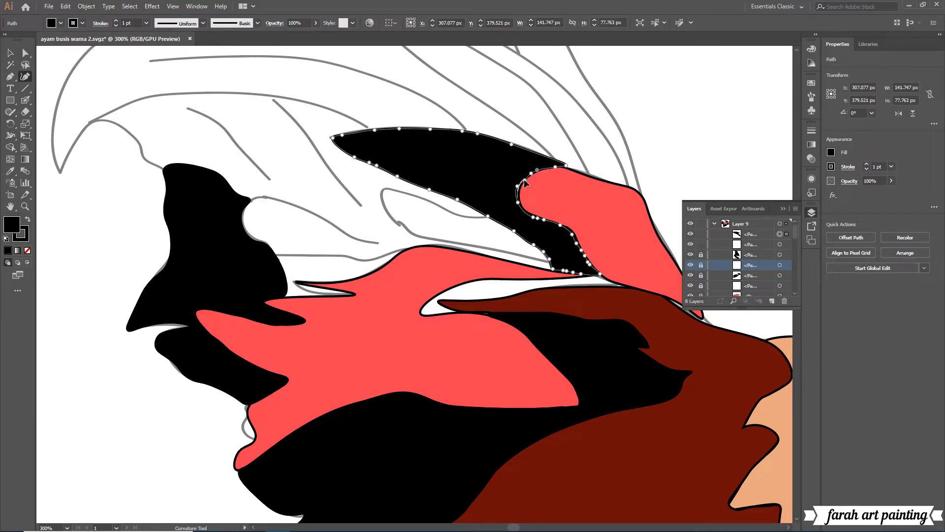
click(10, 53)
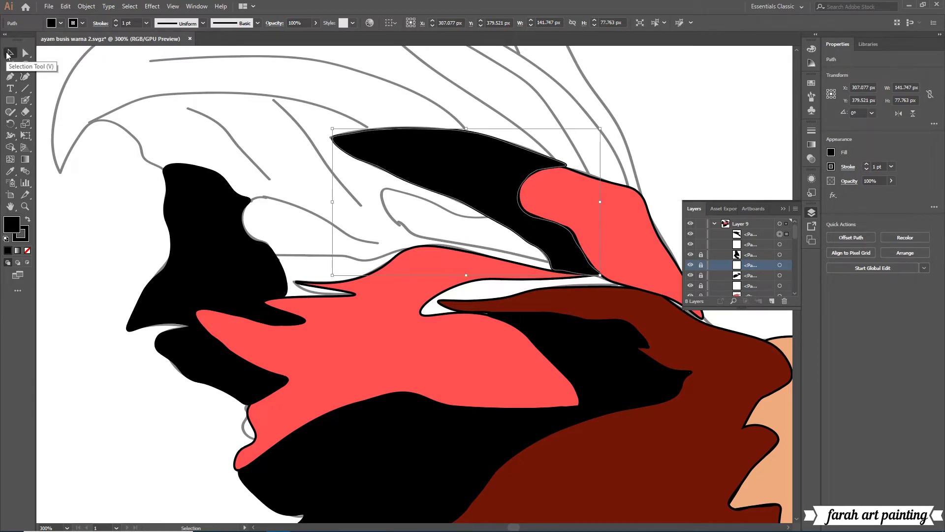
mouse_move(701, 233)
mouse_down()
mouse_move(700, 246)
mouse_move(758, 229)
mouse_up()
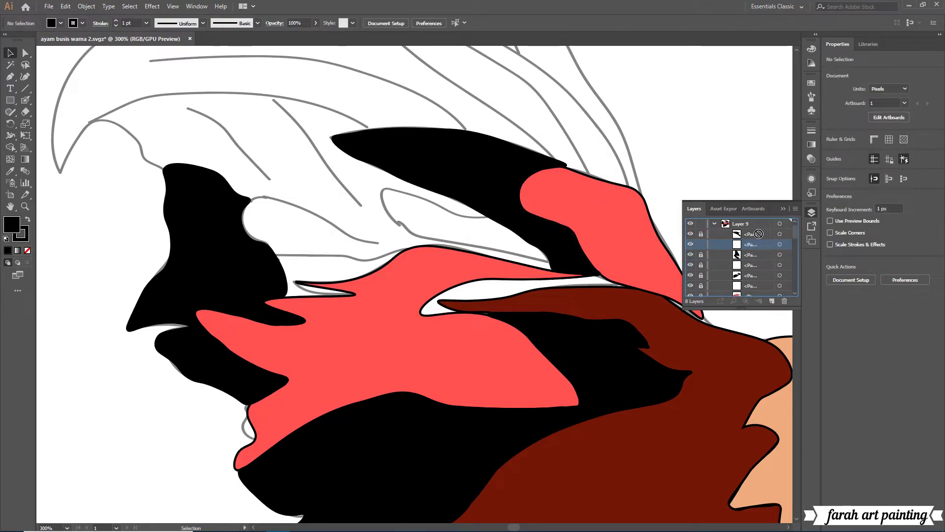
click(763, 238)
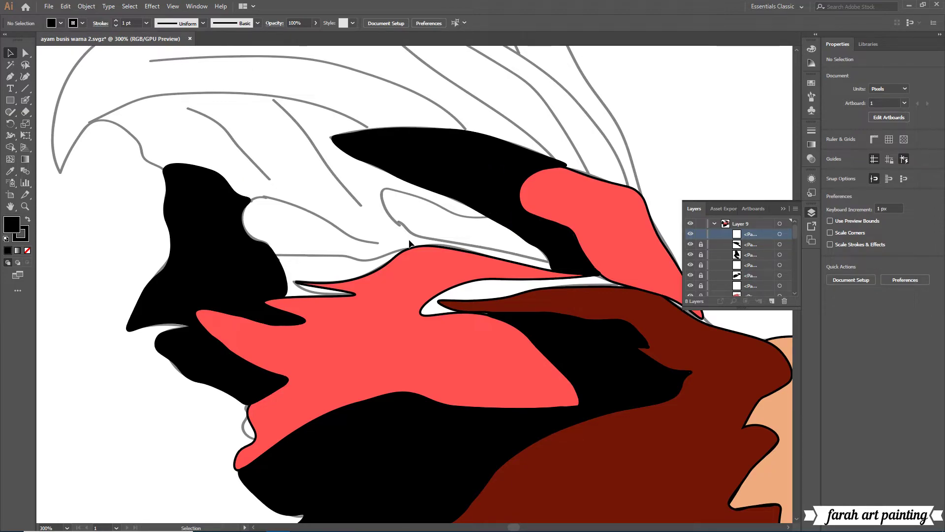
scroll(387, 221, up, 1)
scroll(383, 220, up, 3)
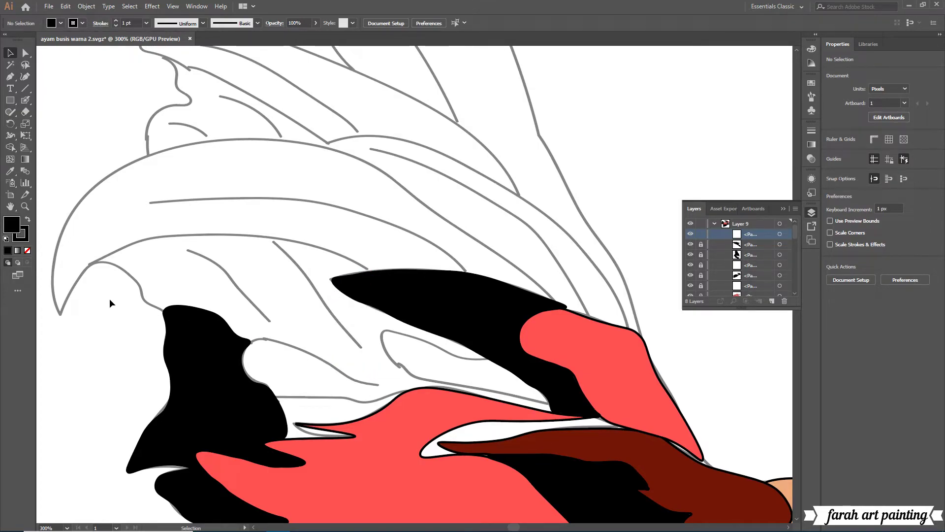
With the Curvature Tool, start a black shadow along the feather edge and around its tip.
key(shift+grave)
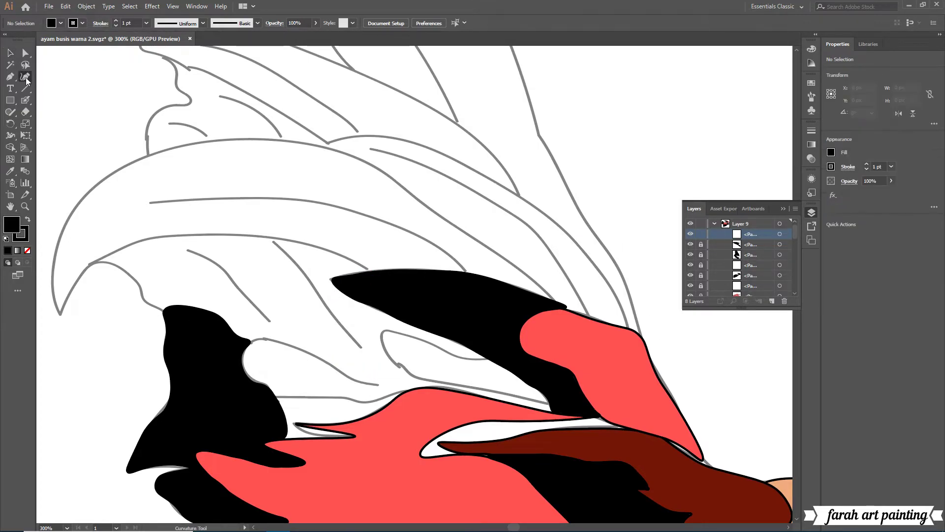
click(369, 270)
click(341, 256)
click(285, 239)
click(226, 233)
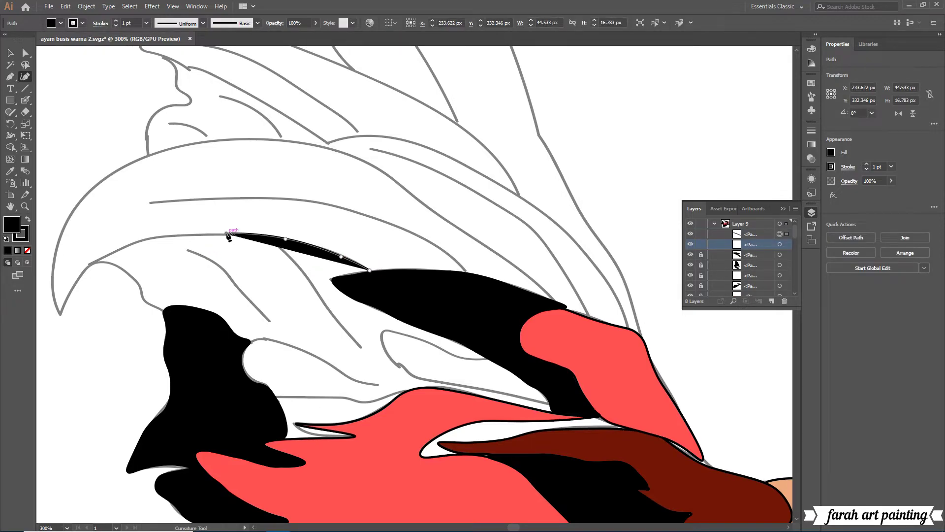
click(160, 235)
click(113, 251)
click(86, 270)
click(59, 314)
click(53, 272)
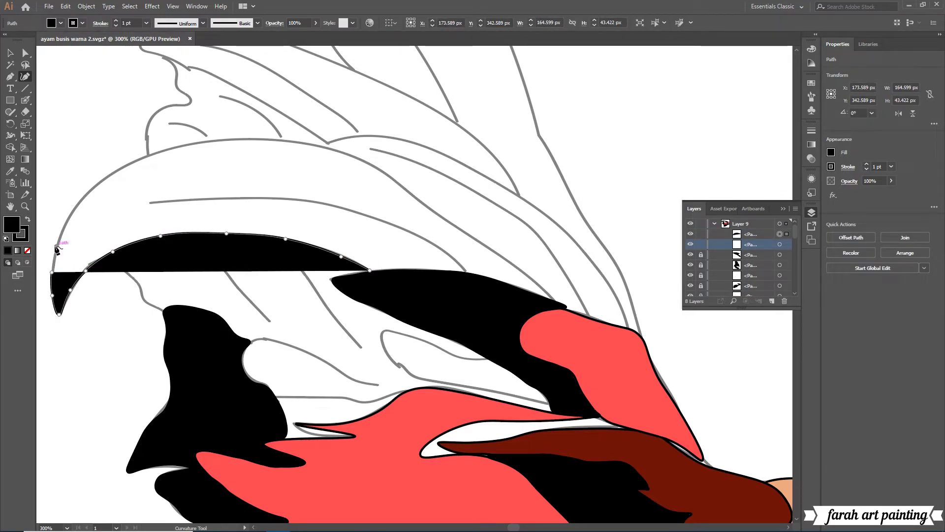
click(57, 243)
click(70, 211)
Trace the shadow along the upper feather edge to the red feather and close it.
click(105, 176)
click(178, 146)
click(225, 141)
click(279, 139)
click(374, 168)
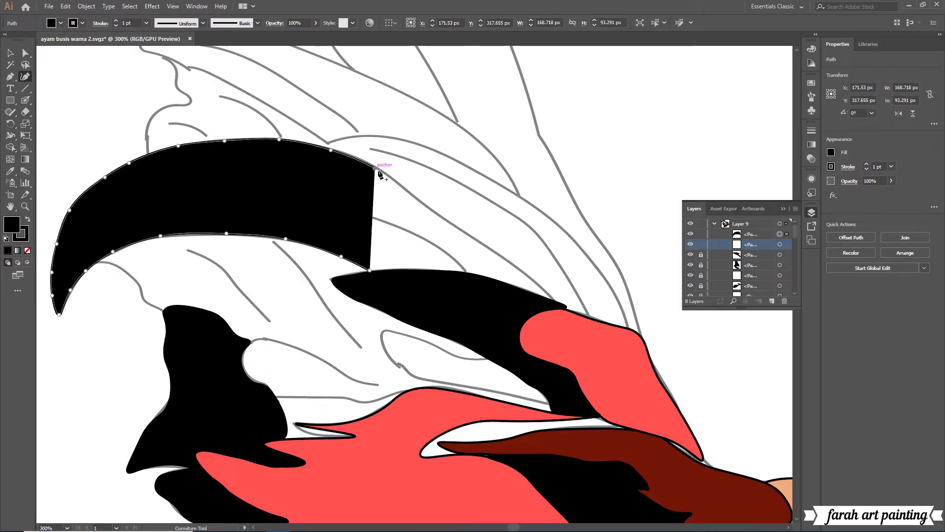
click(423, 201)
click(480, 241)
click(516, 266)
click(547, 292)
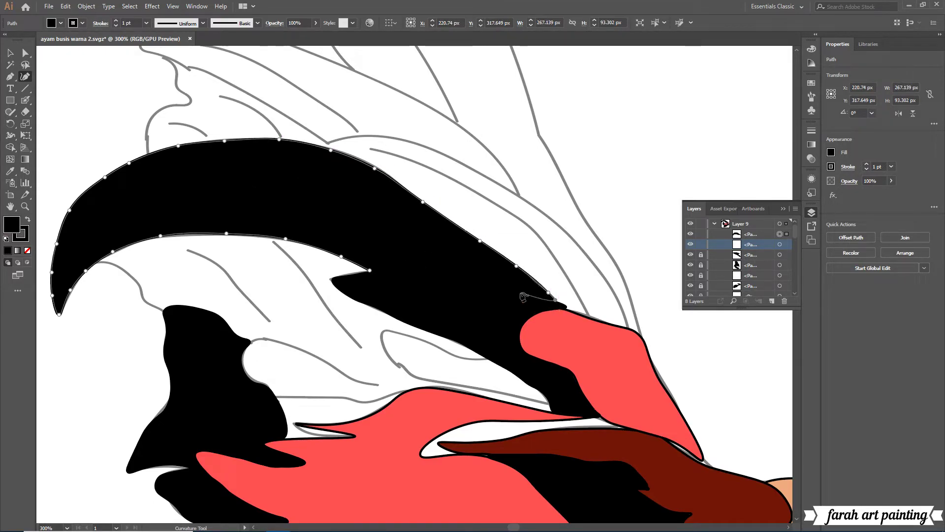
click(515, 286)
click(488, 281)
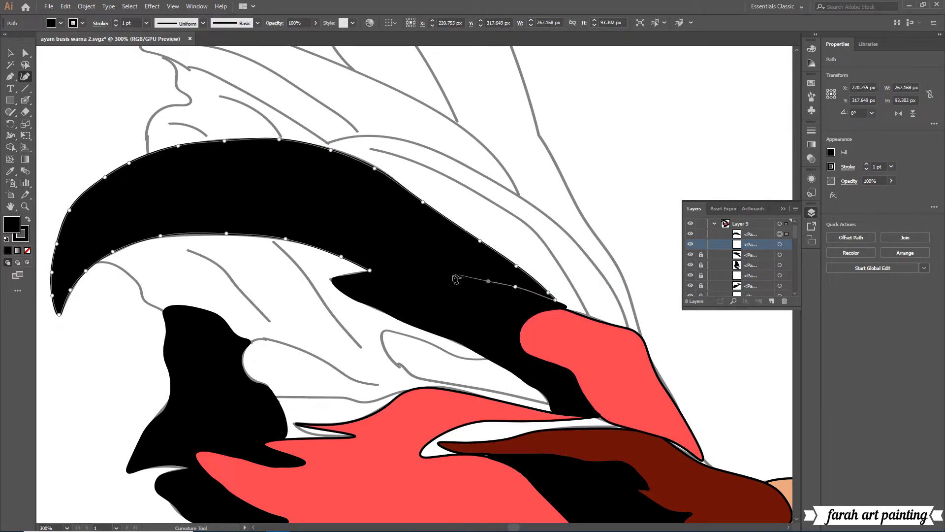
click(449, 276)
click(414, 275)
click(370, 271)
Keep the new shadow unlocked and move the white path to the top of the layer stack.
key(ctrl+2)
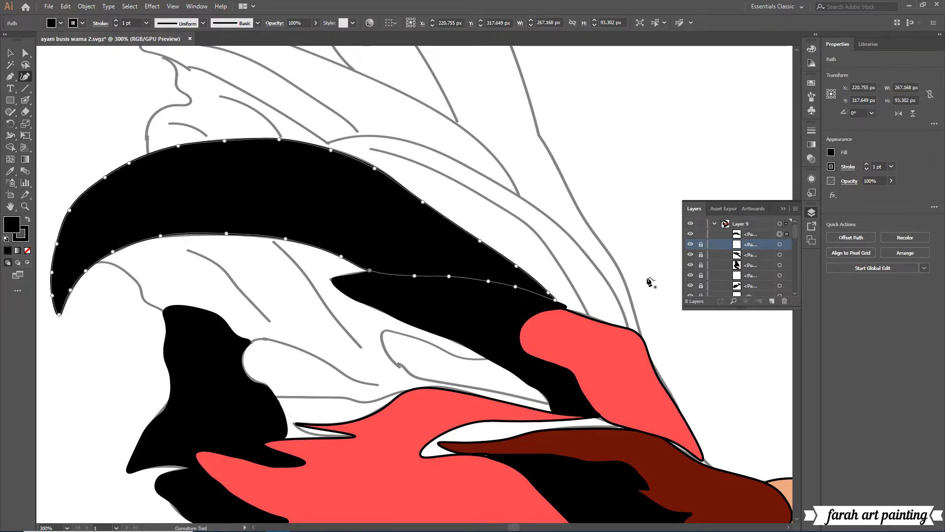
click(702, 244)
drag(760, 242, 750, 231)
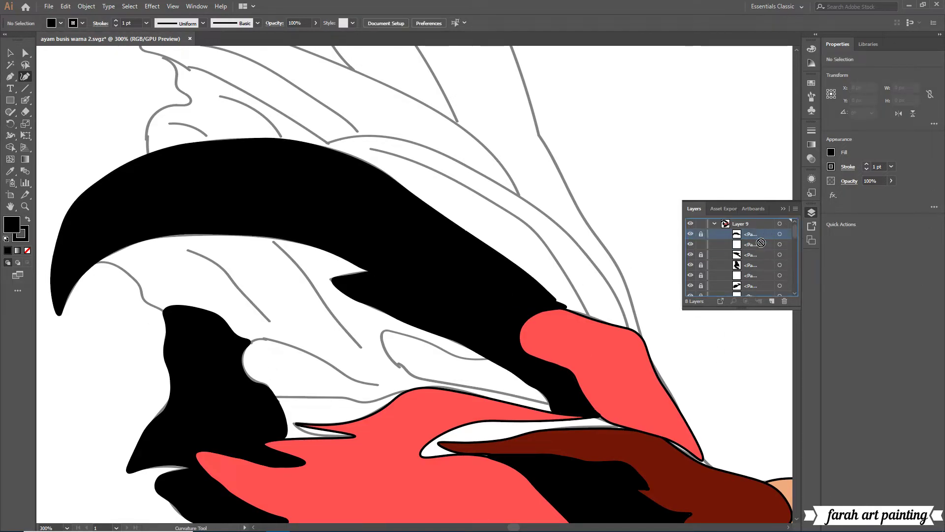
scroll(231, 280, up, 3)
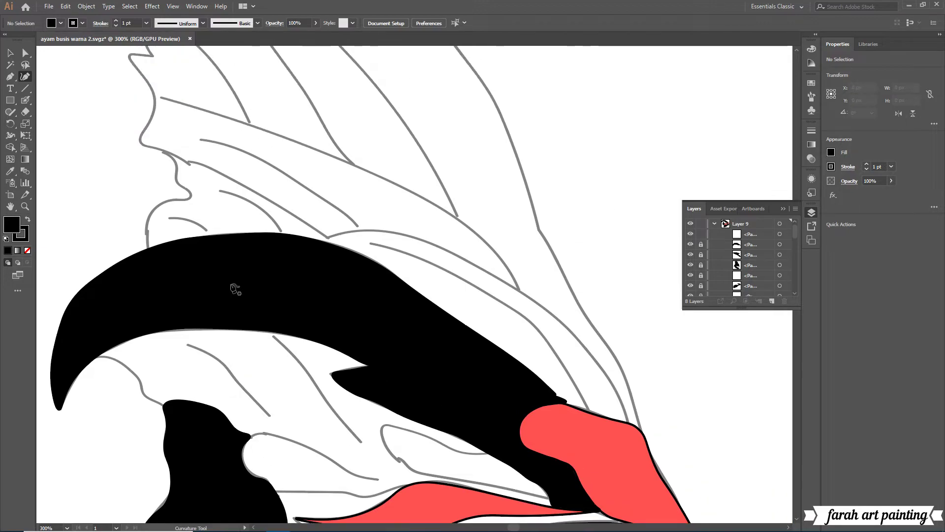
scroll(234, 288, up, 2)
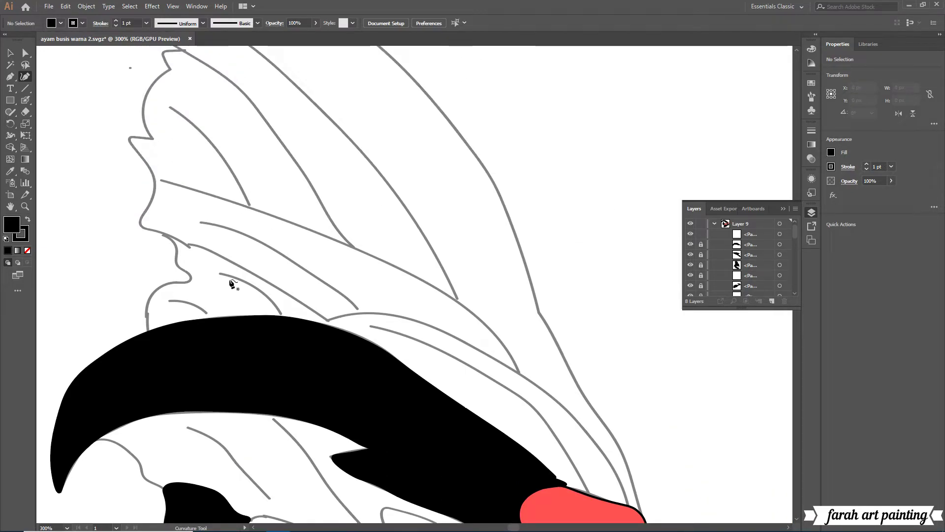
scroll(377, 333, down, 1)
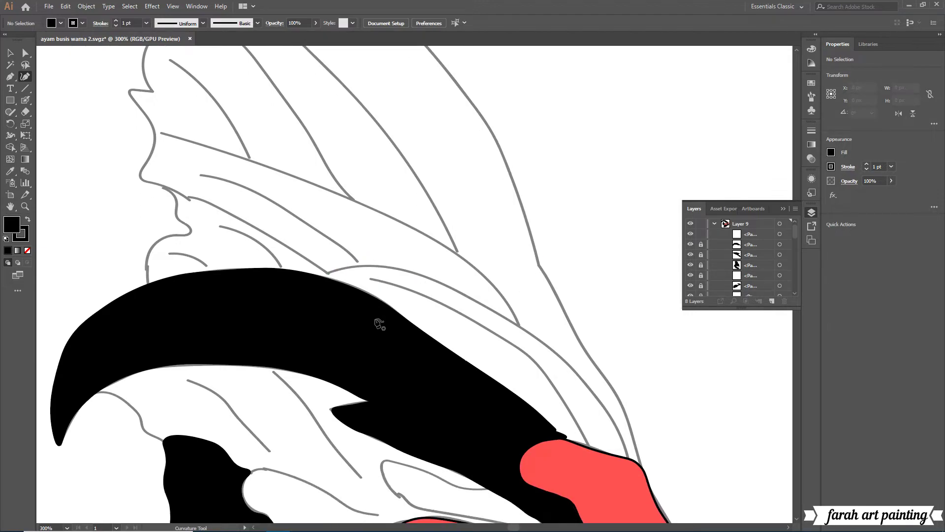
Begin a second black shadow along the black shape's top, extending leftward.
click(566, 436)
click(552, 429)
click(534, 409)
click(508, 390)
click(478, 369)
click(457, 353)
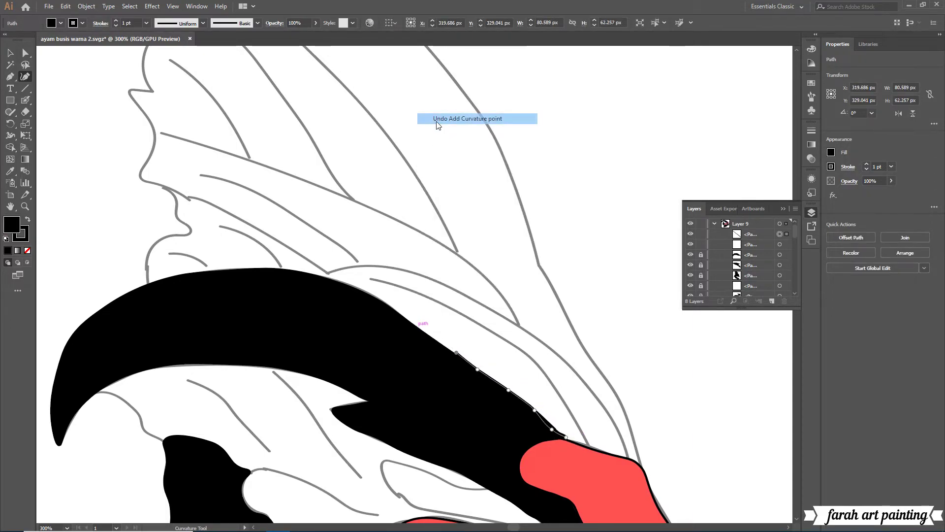
click(430, 338)
click(398, 312)
click(372, 294)
click(330, 280)
Trace the second shadow along the feather outline, close it at the red feather, and deselect.
click(351, 266)
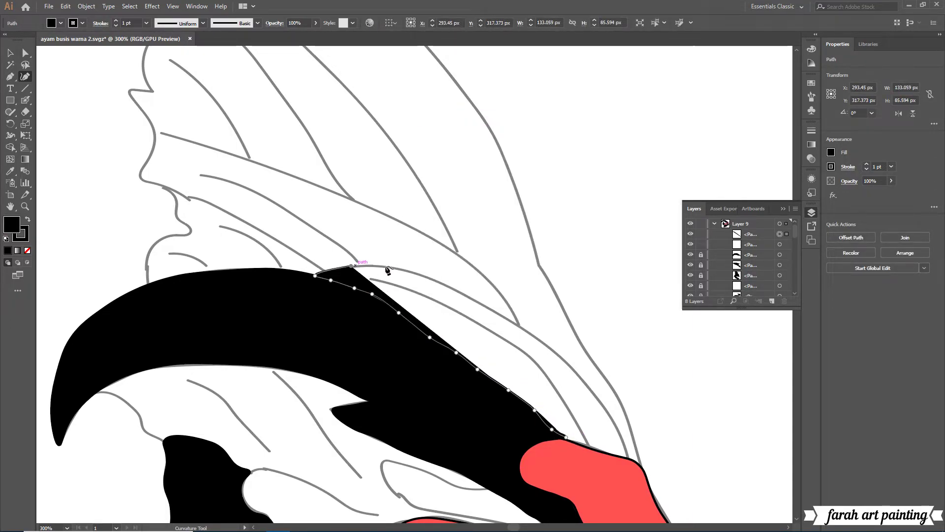
click(394, 268)
click(468, 296)
click(525, 328)
click(575, 369)
click(599, 398)
click(620, 433)
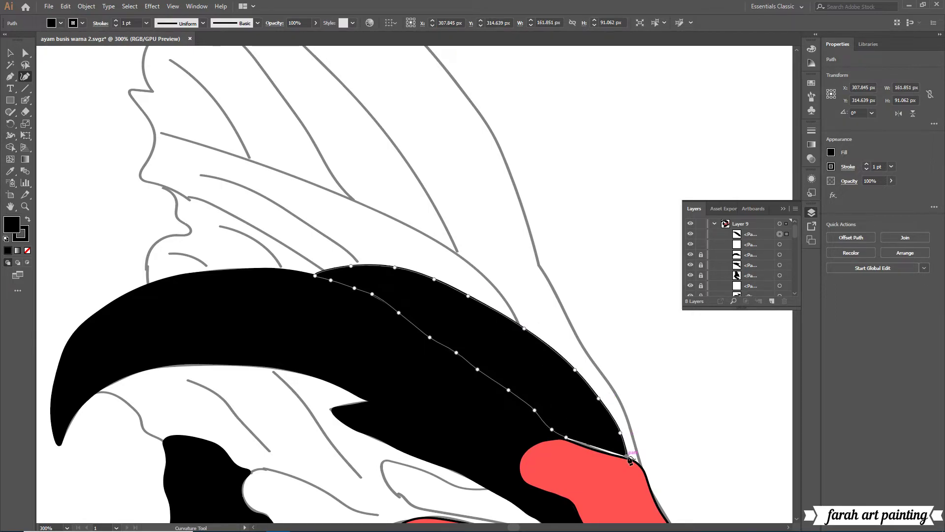
click(626, 456)
click(599, 451)
click(566, 437)
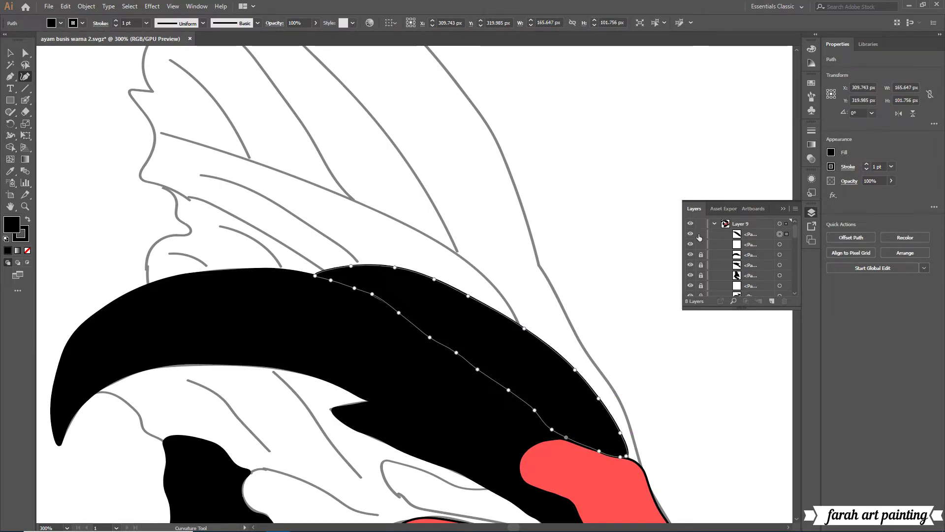
key(ctrl+shift+a)
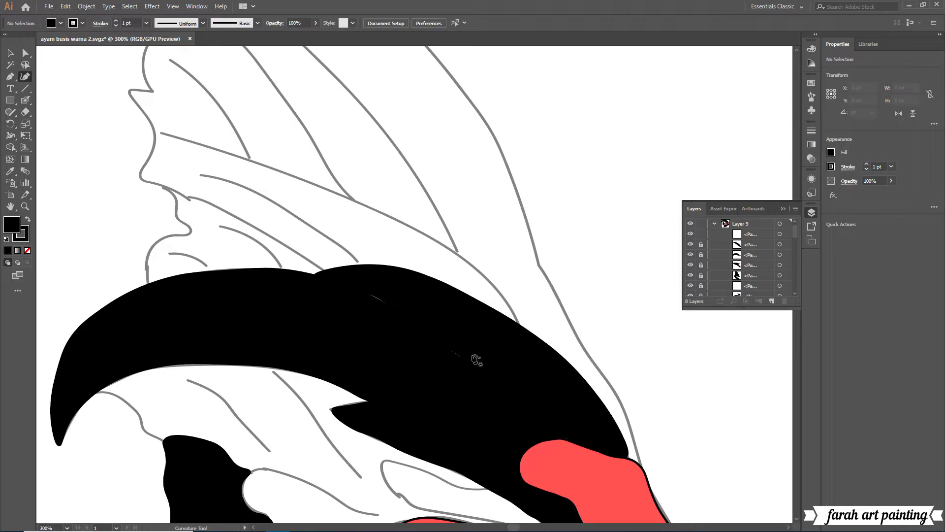
click(765, 236)
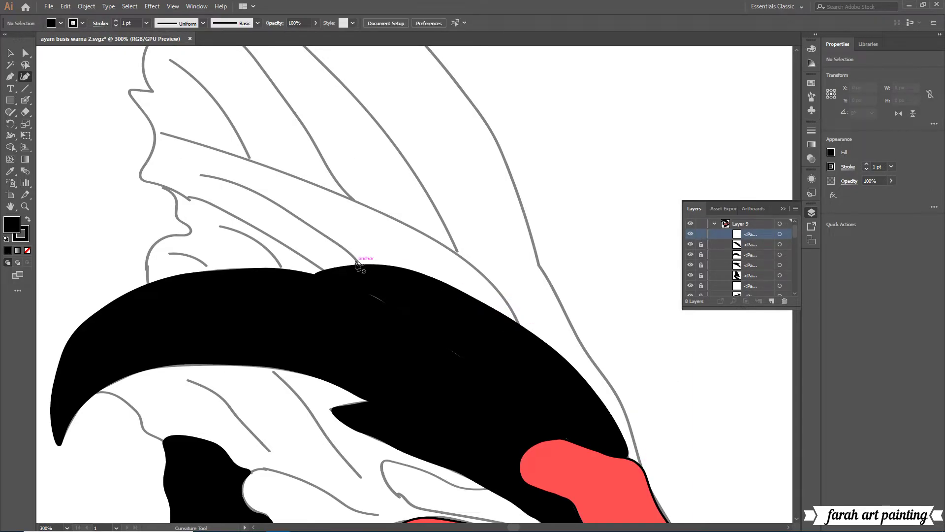
Trace a new black shadow across the upper feather and along its top edge.
click(323, 268)
click(270, 236)
click(235, 215)
click(195, 195)
click(136, 176)
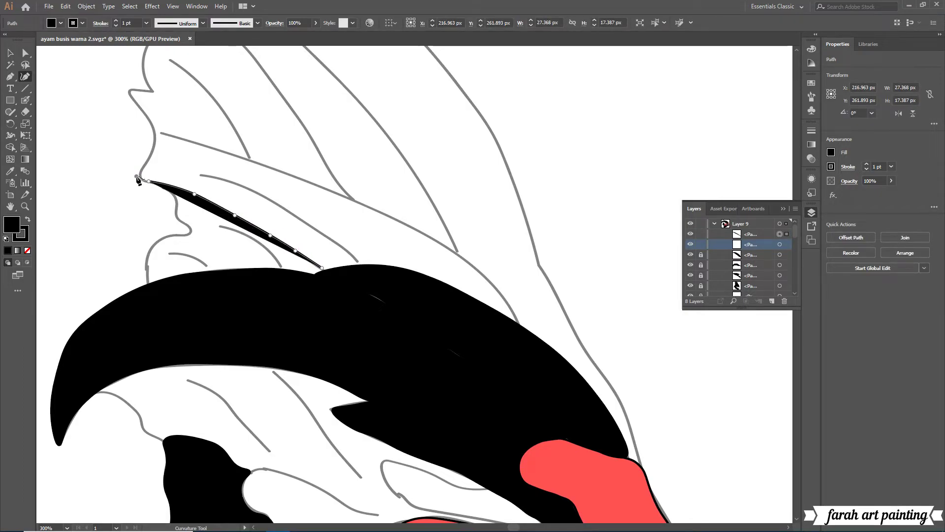
click(156, 133)
click(224, 153)
right_click(397, 187)
click(257, 164)
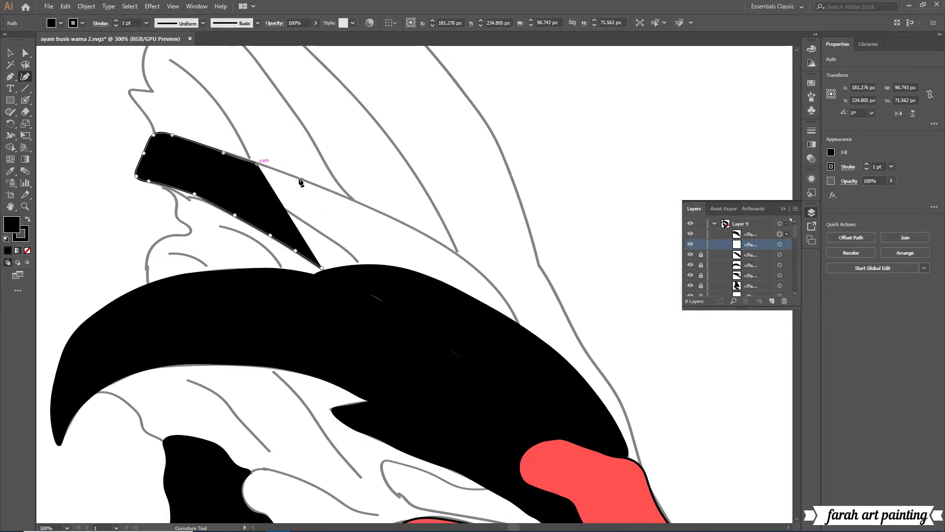
click(299, 177)
click(365, 203)
Carry the shadow down to the main black shape, close it, and deselect.
click(390, 218)
click(429, 236)
click(459, 255)
click(493, 283)
click(517, 323)
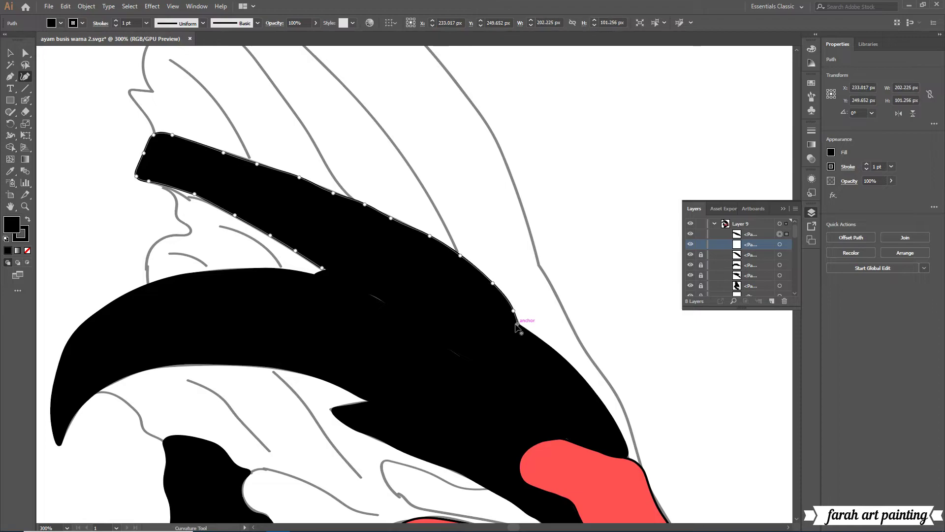
click(460, 299)
click(323, 268)
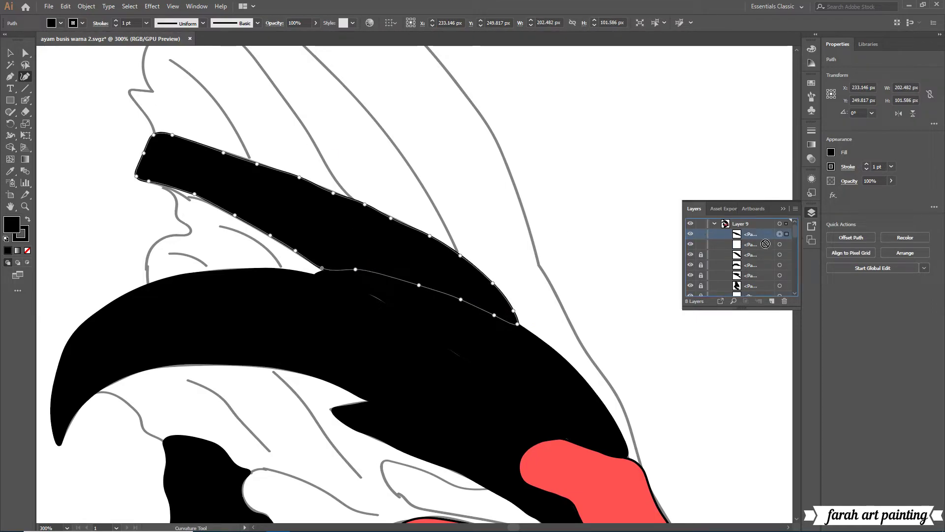
key(ctrl+shift+a)
Zoom out to see the whole wing and pick the new shape's stacking position.
scroll(505, 302, up, 2)
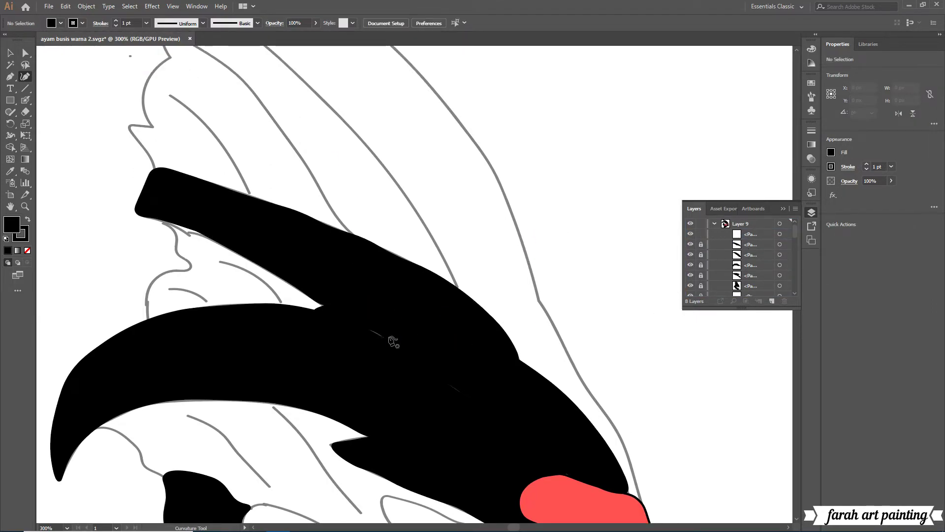
scroll(390, 359, down, 5)
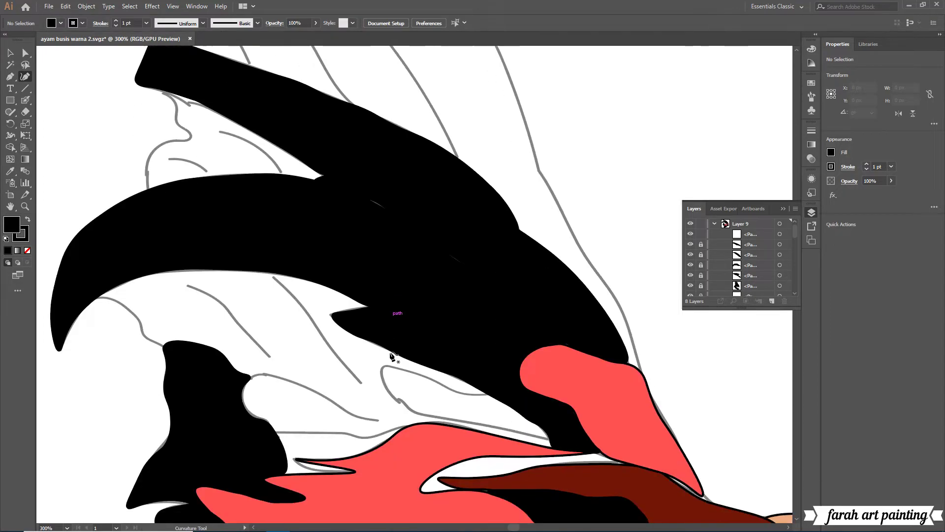
scroll(390, 359, down, 5)
click(67, 527)
click(81, 375)
click(67, 528)
click(81, 385)
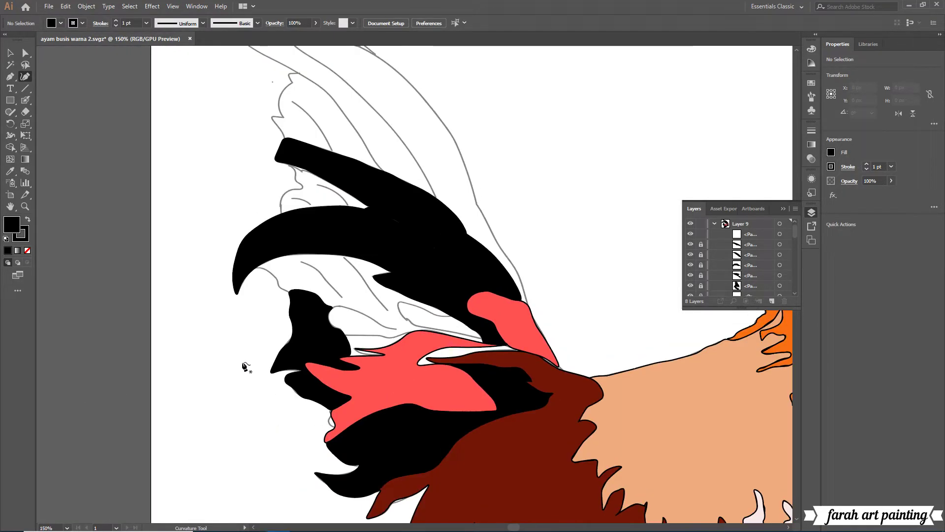
scroll(246, 364, up, 3)
scroll(245, 367, up, 2)
click(721, 236)
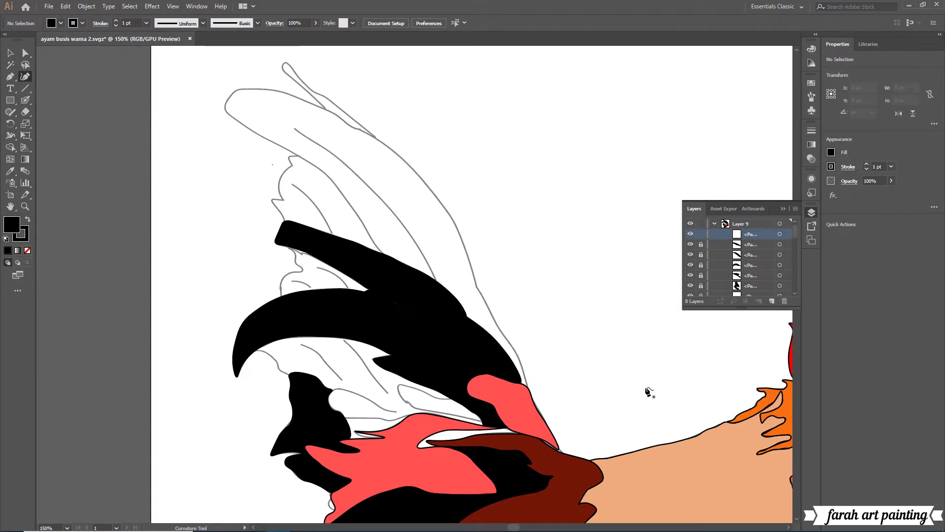
Trace the big feather from the wing edge along the black wing up toward its tip.
click(528, 388)
click(506, 353)
click(477, 323)
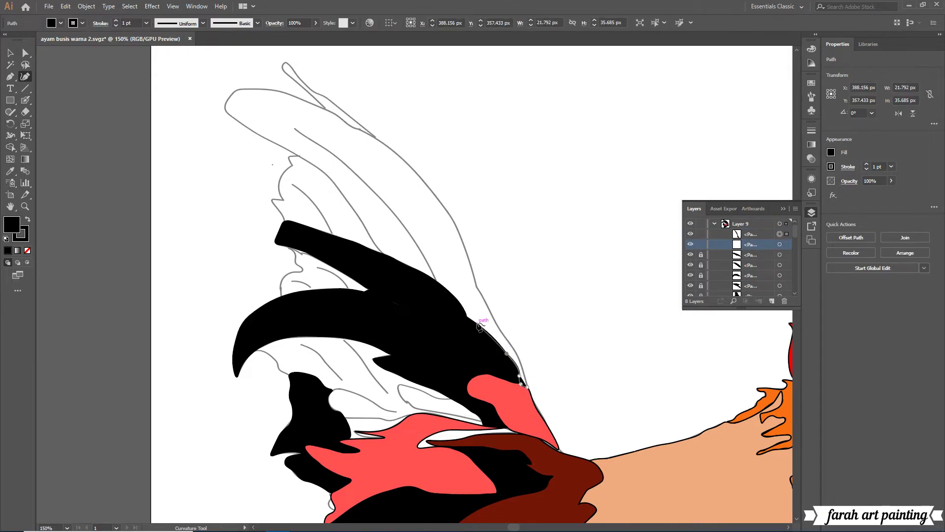
click(453, 295)
click(439, 284)
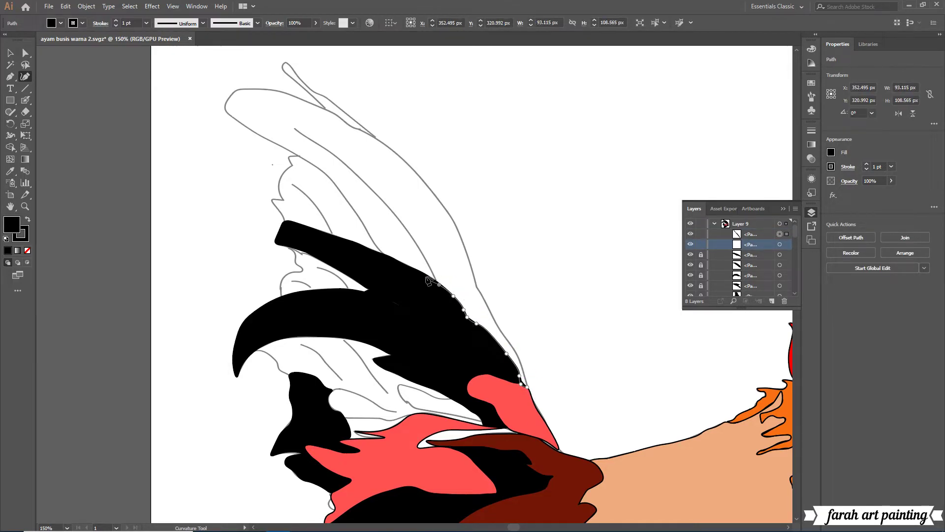
click(413, 268)
click(400, 261)
click(393, 257)
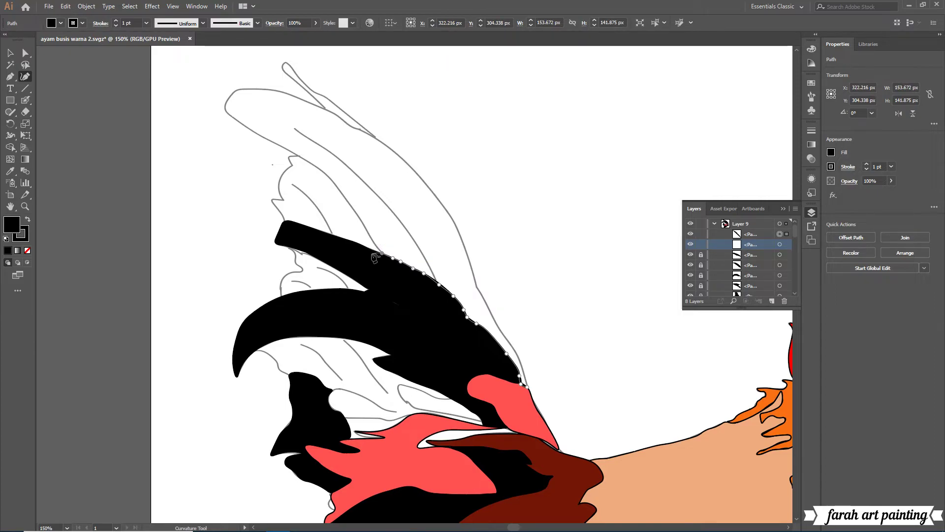
click(374, 240)
click(359, 217)
click(345, 197)
click(327, 174)
click(292, 152)
click(269, 140)
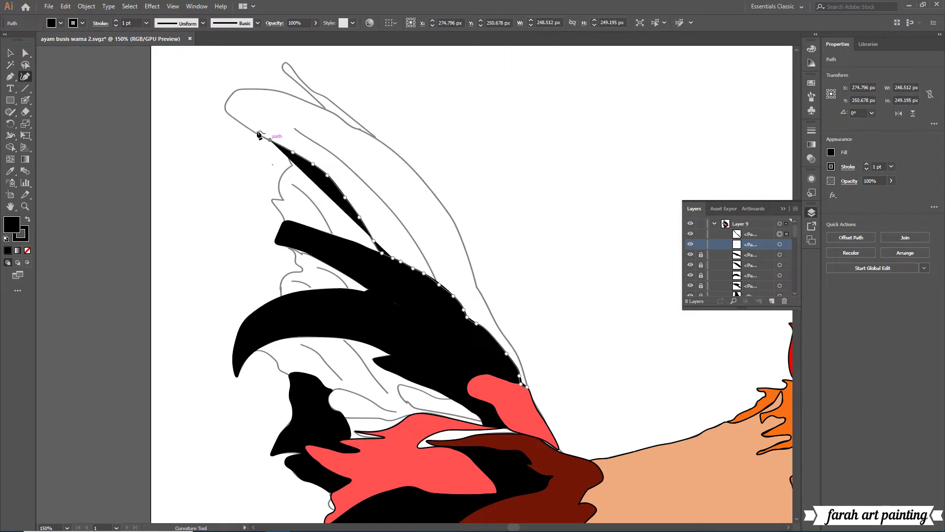
Trace around the big feather's tip and down its right edge.
click(225, 102)
click(249, 88)
click(275, 90)
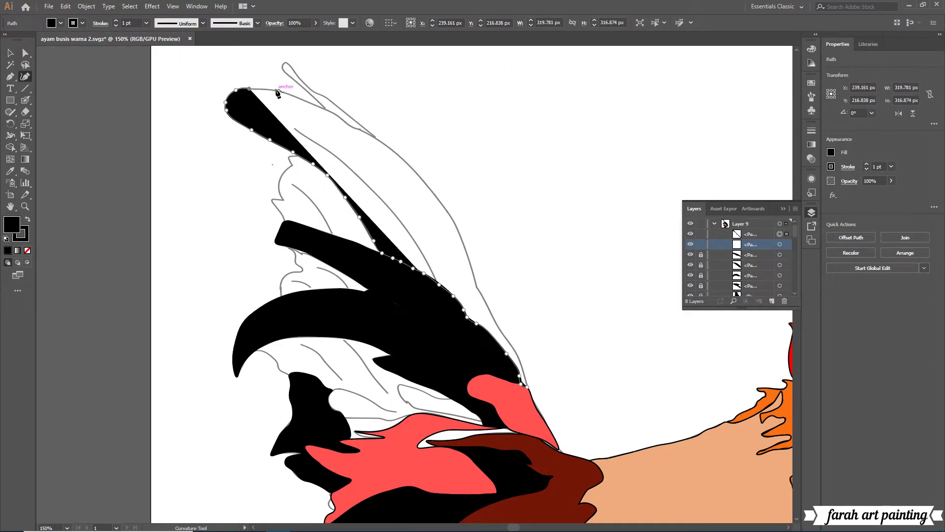
click(309, 102)
click(326, 110)
click(347, 122)
click(374, 135)
click(396, 153)
click(427, 184)
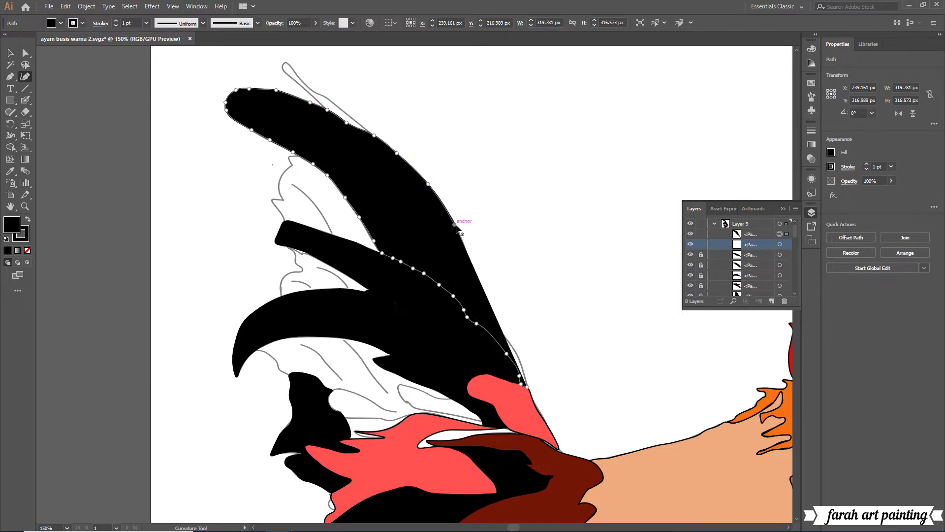
click(453, 224)
click(494, 314)
Undo a misplaced point, finish the feather at its base, bring it to front, deselect.
right_click(522, 388)
click(541, 169)
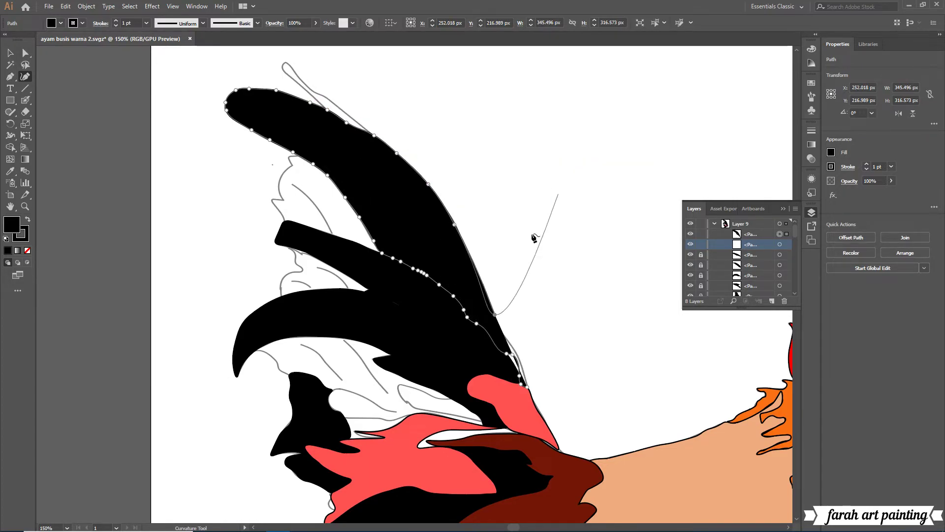
right_click(503, 113)
click(538, 120)
click(510, 344)
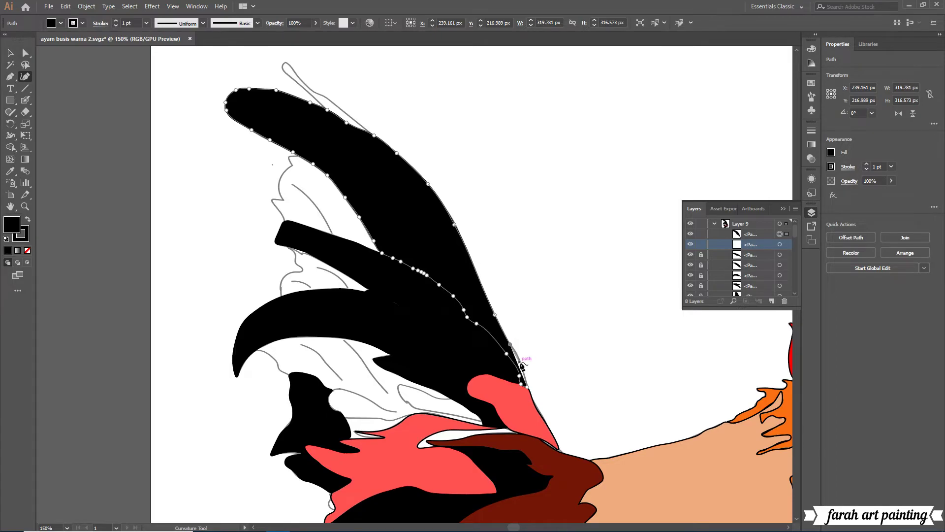
click(519, 362)
key(ctrl+shift+bracketright)
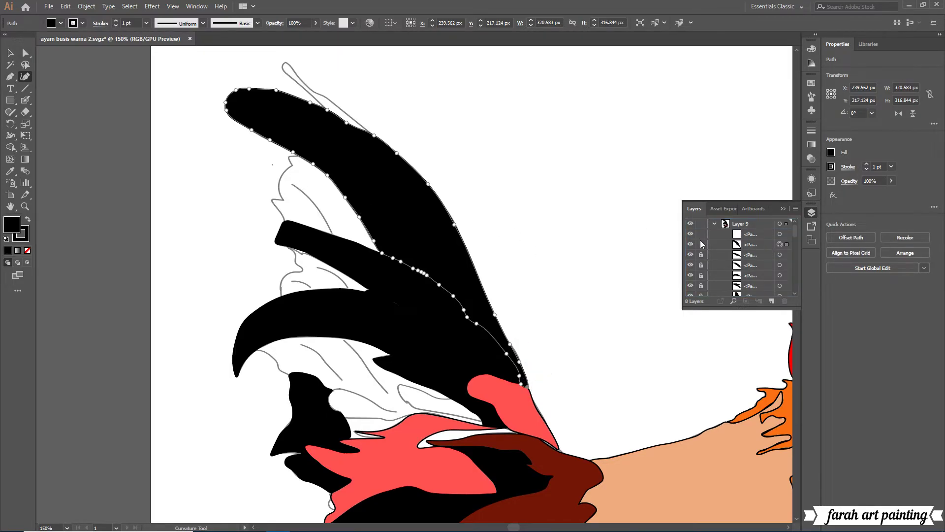
key(ctrl+shift+a)
Fill the thin top feather with a closed black shape and straighten its upper outline.
scroll(293, 193, up, 2)
scroll(294, 193, up, 2)
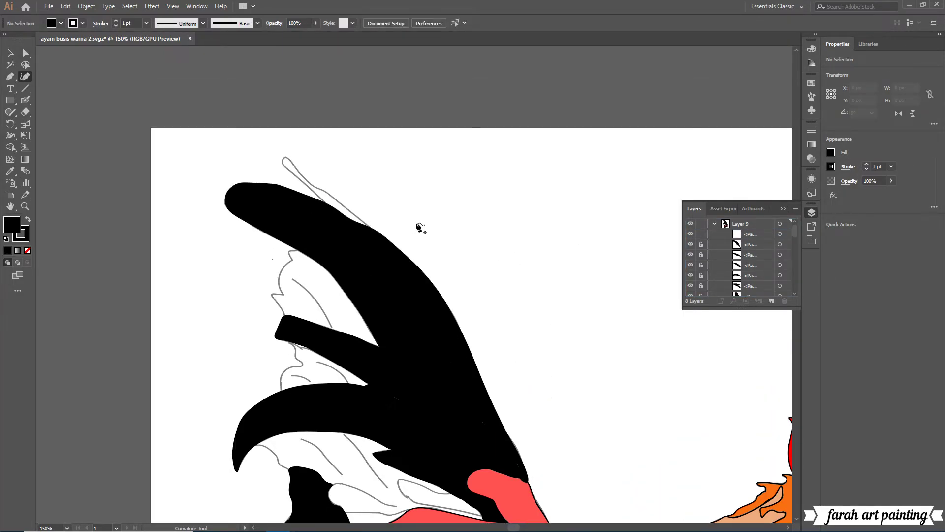
click(367, 225)
click(333, 208)
click(323, 200)
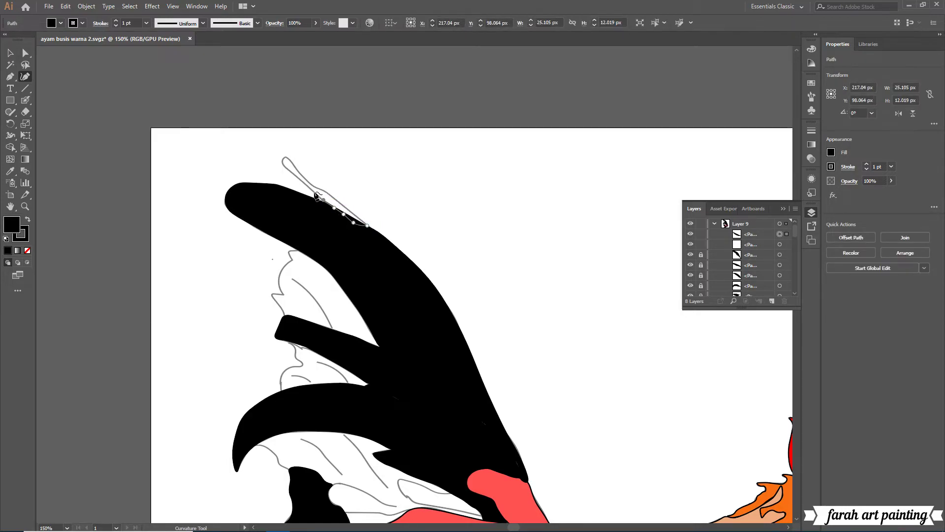
click(306, 184)
click(283, 154)
drag(305, 173, 318, 183)
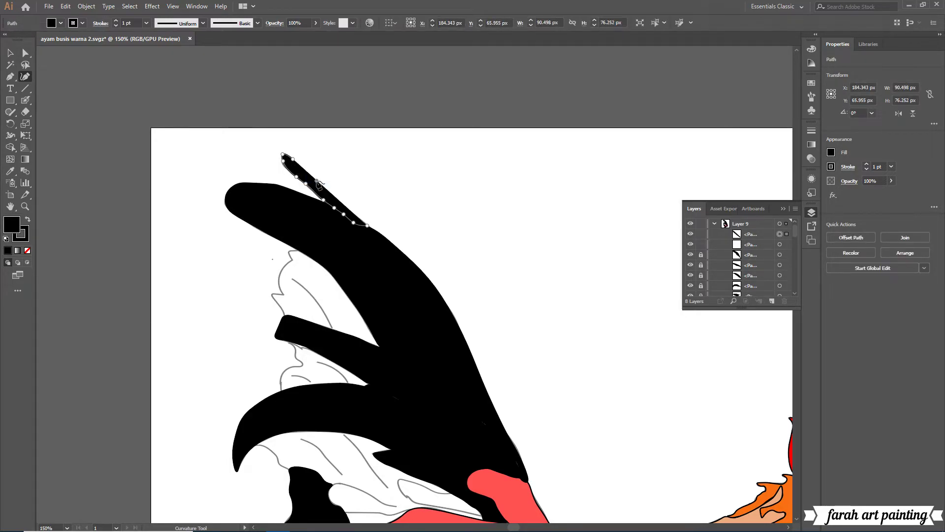
click(368, 227)
ctrl+click(660, 261)
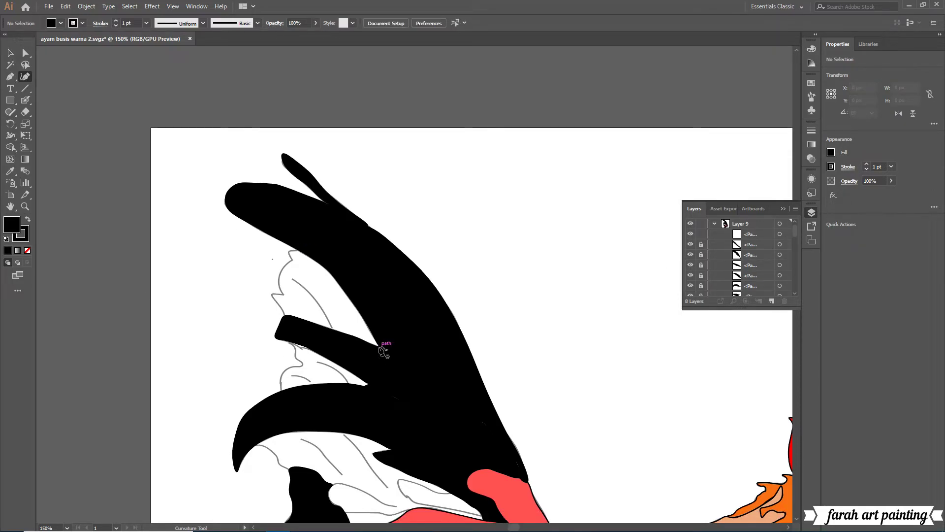
Fill the gap on the left feather edge with black and reposition it in the layer stack.
scroll(379, 350, down, 5)
scroll(376, 335, up, 2)
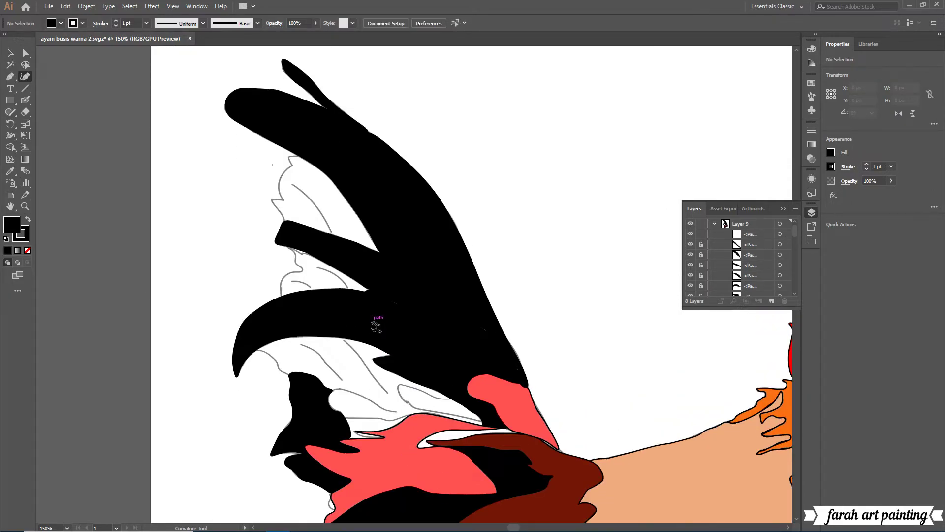
scroll(379, 319, up, 2)
click(384, 297)
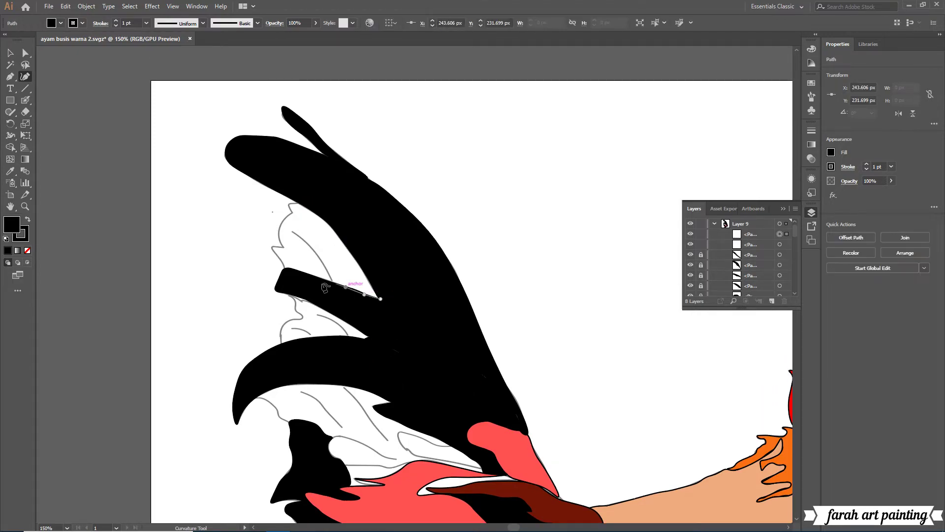
click(284, 268)
click(282, 246)
click(274, 252)
click(279, 233)
click(285, 219)
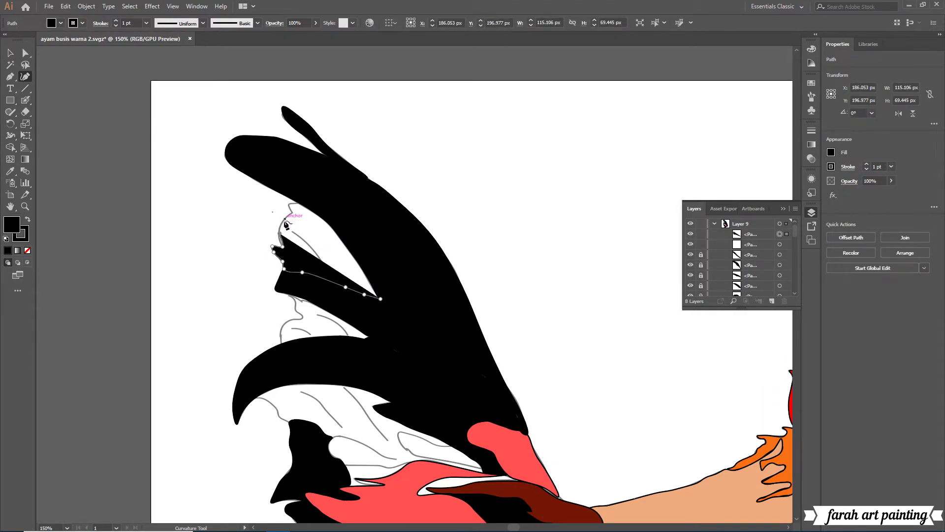
click(305, 206)
click(330, 225)
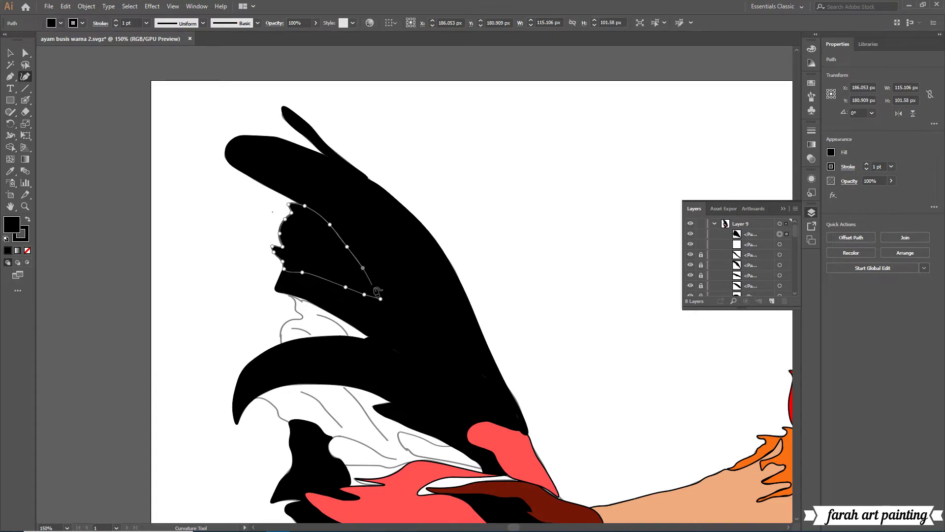
drag(751, 244, 757, 230)
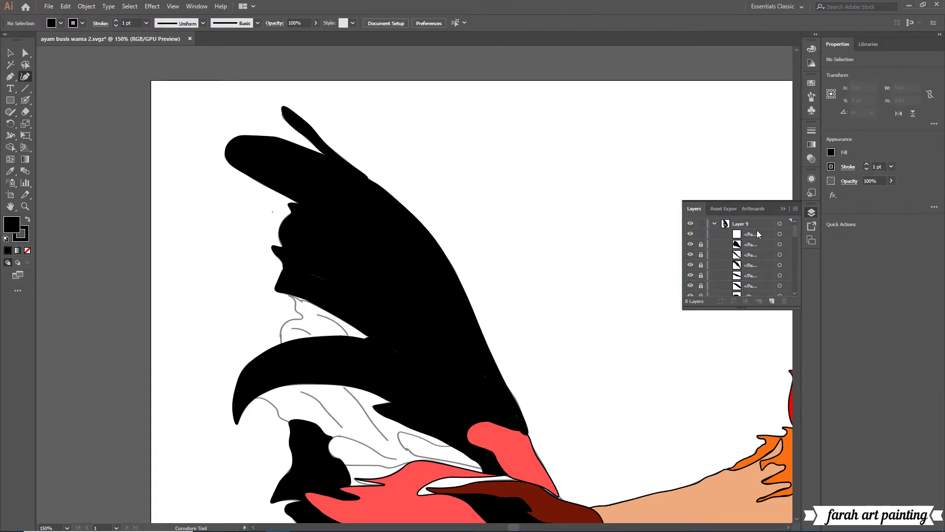
click(757, 230)
Fill the lower left feather gap, send it behind the white feather, and lock it.
click(369, 336)
click(338, 335)
click(310, 337)
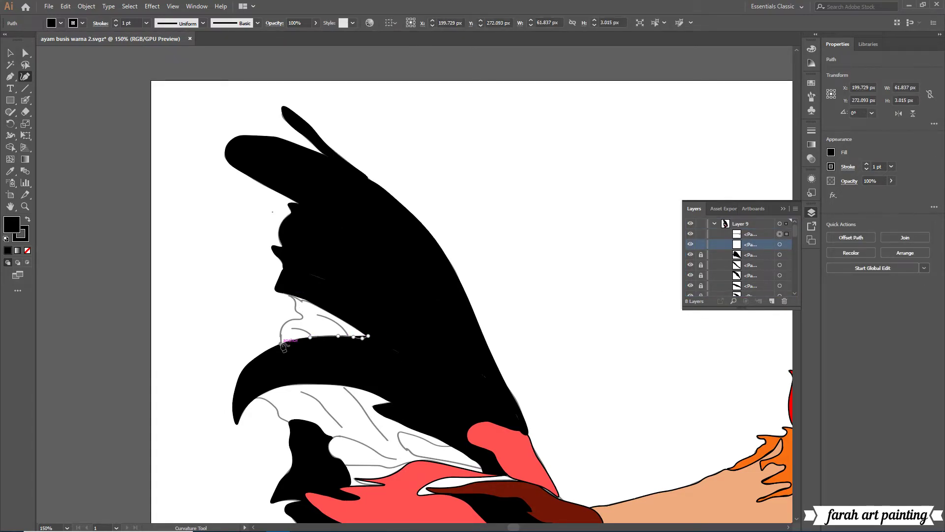
click(281, 340)
click(287, 321)
click(289, 295)
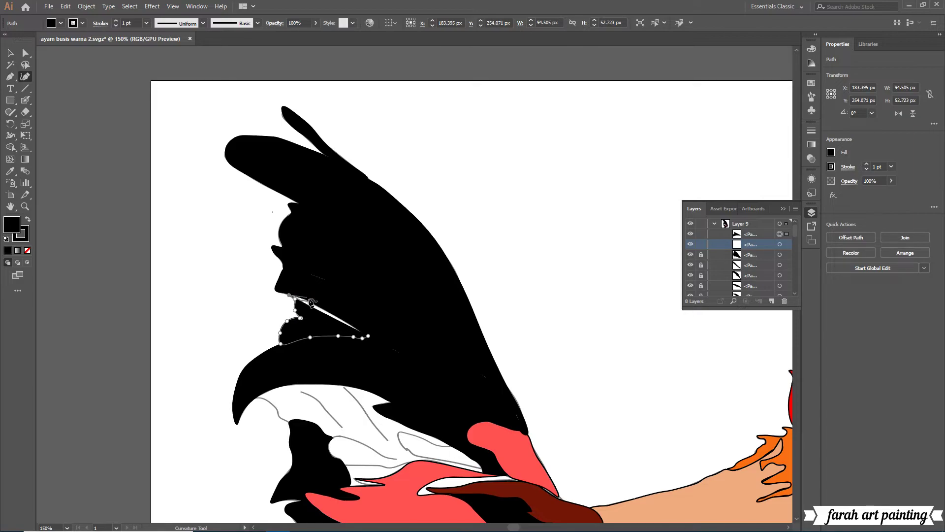
click(368, 336)
key(ctrl+bracketleft)
key(ctrl+2)
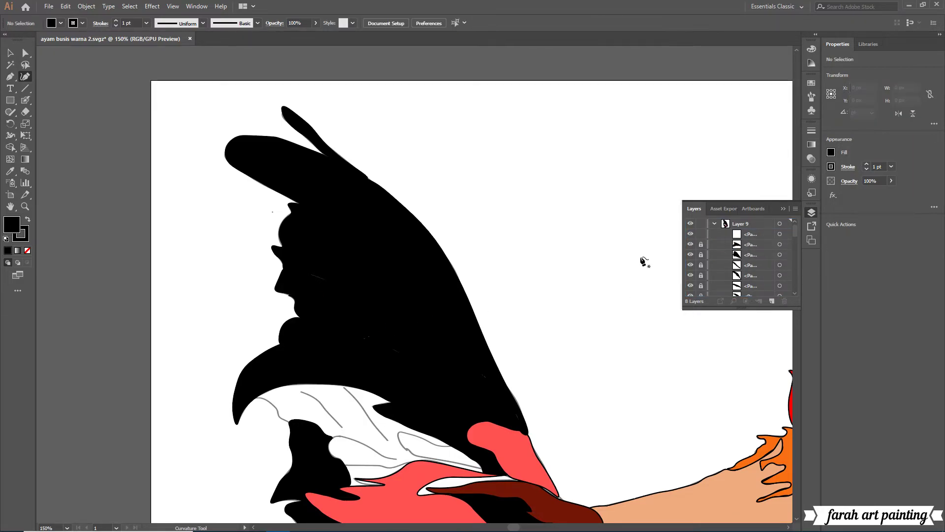
scroll(248, 314, down, 3)
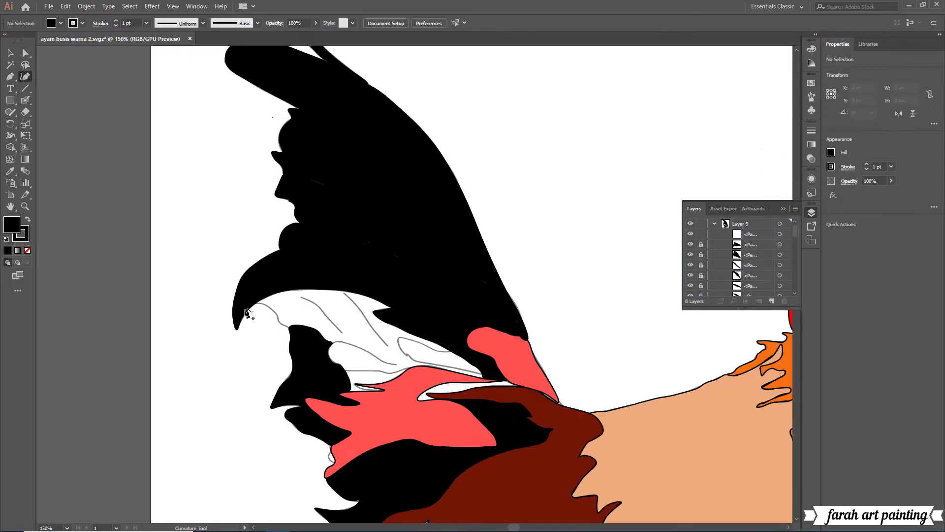
Draw a thin black shadow sliver along the red shape's edge and lock it.
click(484, 379)
click(455, 371)
click(416, 367)
right_click(417, 368)
key(Escape)
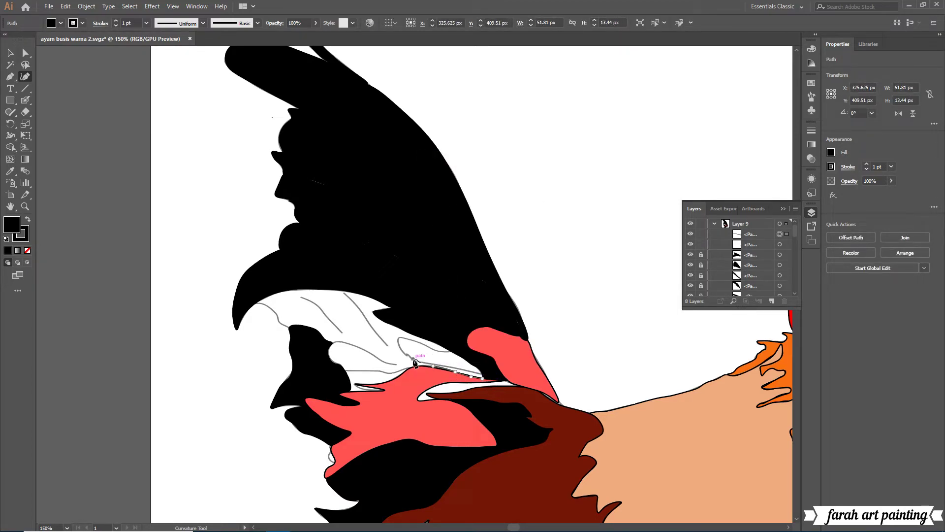
click(404, 351)
click(397, 336)
click(418, 350)
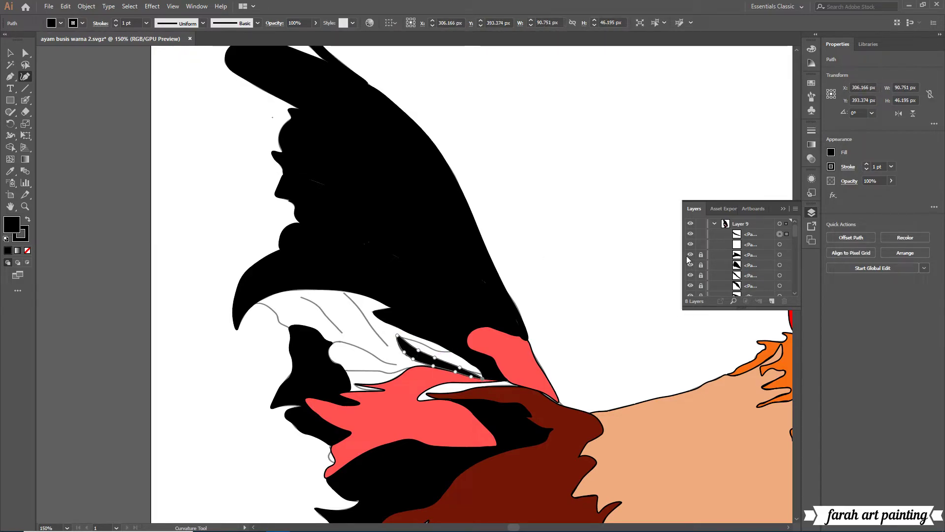
key(ctrl+shift+a)
click(701, 245)
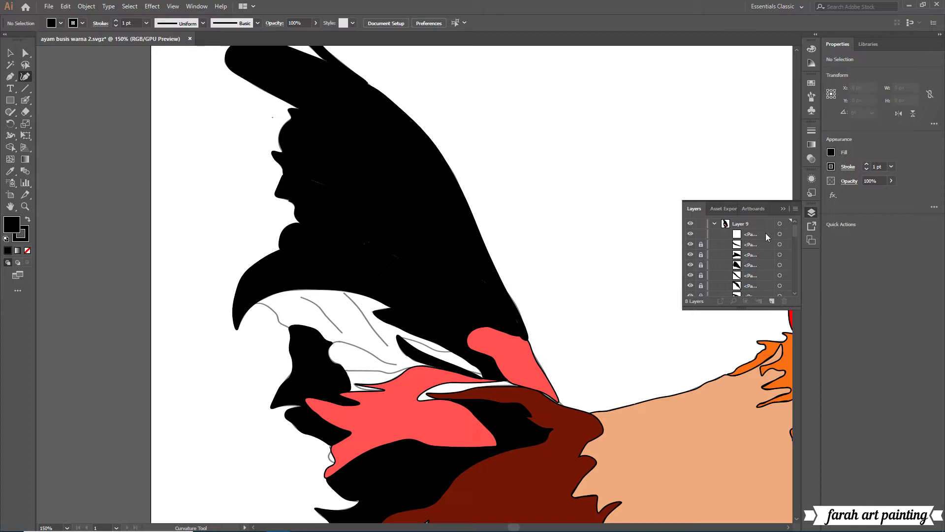
click(766, 233)
scroll(335, 319, down, 2)
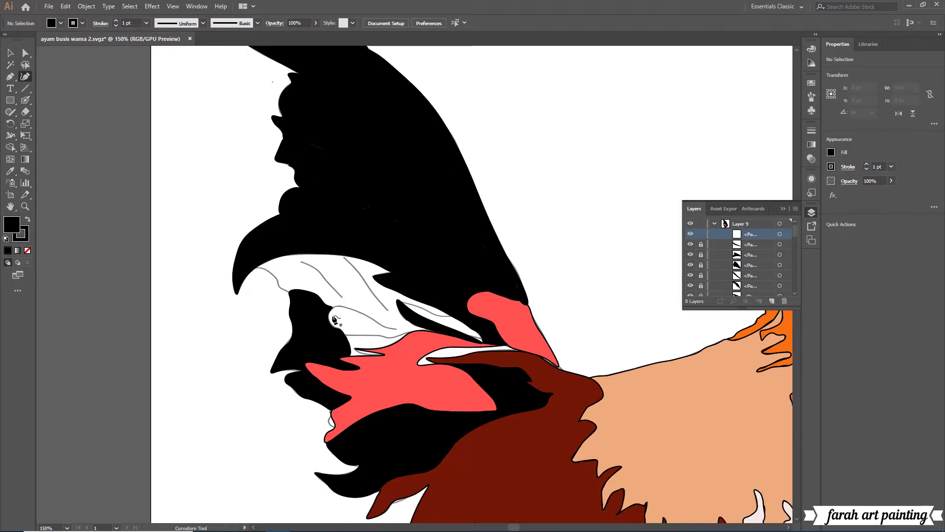
Trace a black shadow along the white gap's edge, undo a stray point, and zoom to 400%.
click(521, 351)
click(494, 349)
click(481, 351)
click(467, 354)
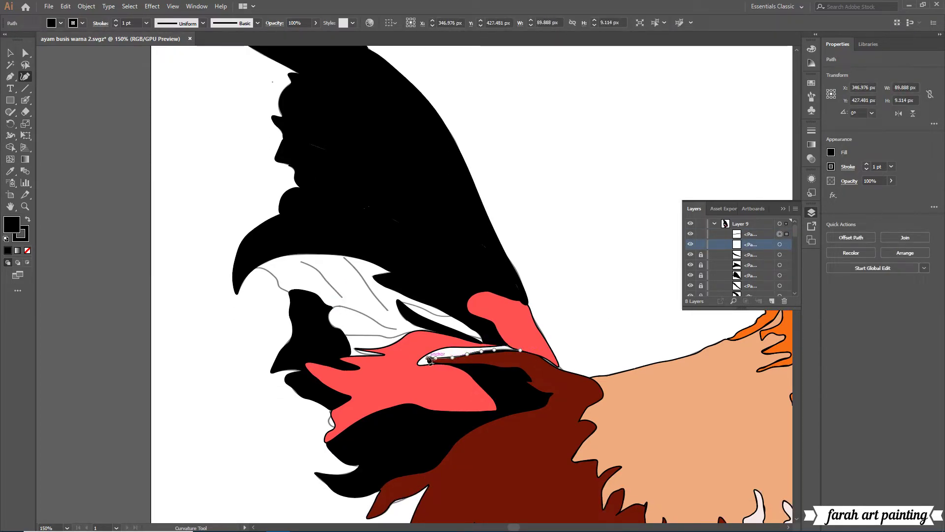
click(426, 364)
click(445, 348)
click(494, 343)
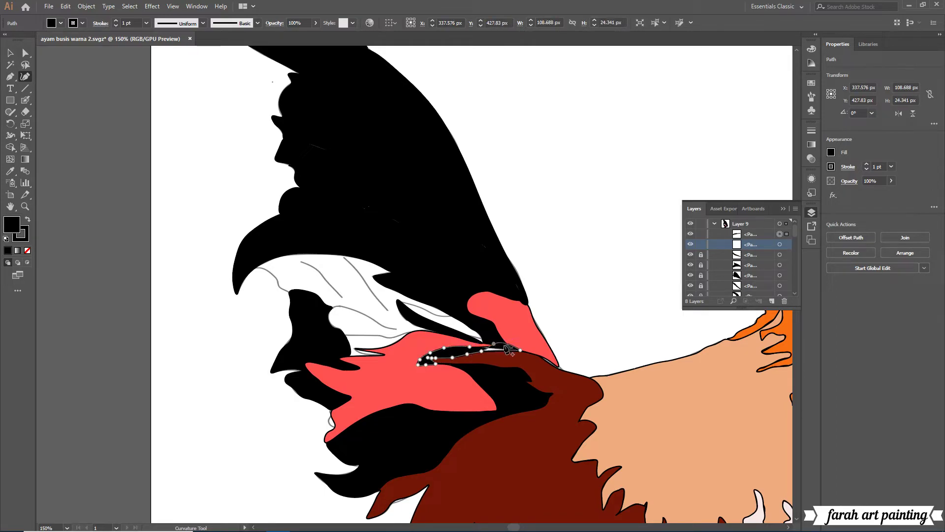
right_click(512, 346)
click(547, 131)
click(67, 528)
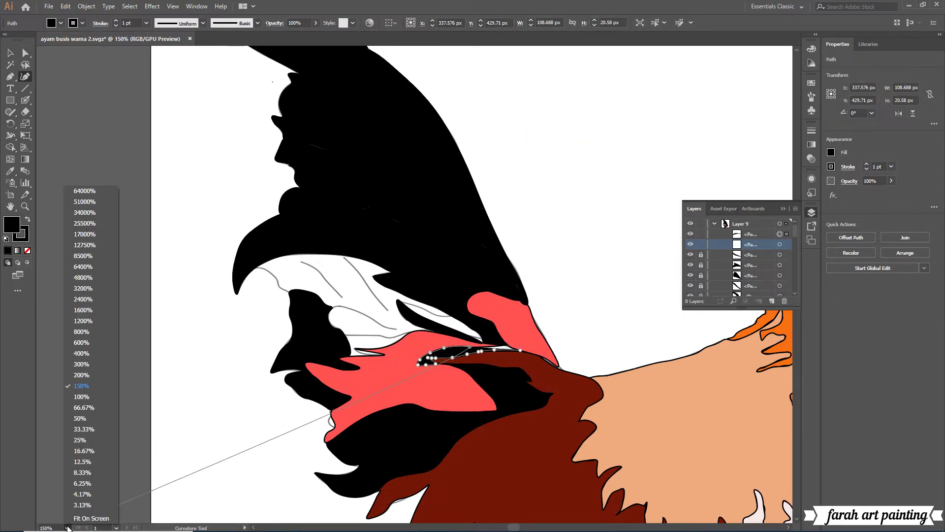
click(89, 353)
Add three anchors to smooth the thin shadow's upper edge, then lock it.
click(512, 255)
click(515, 253)
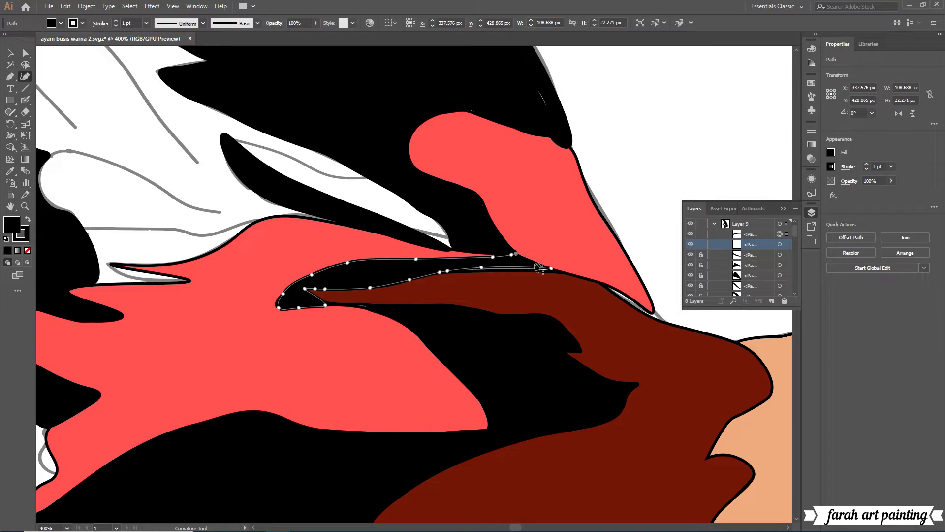
click(521, 257)
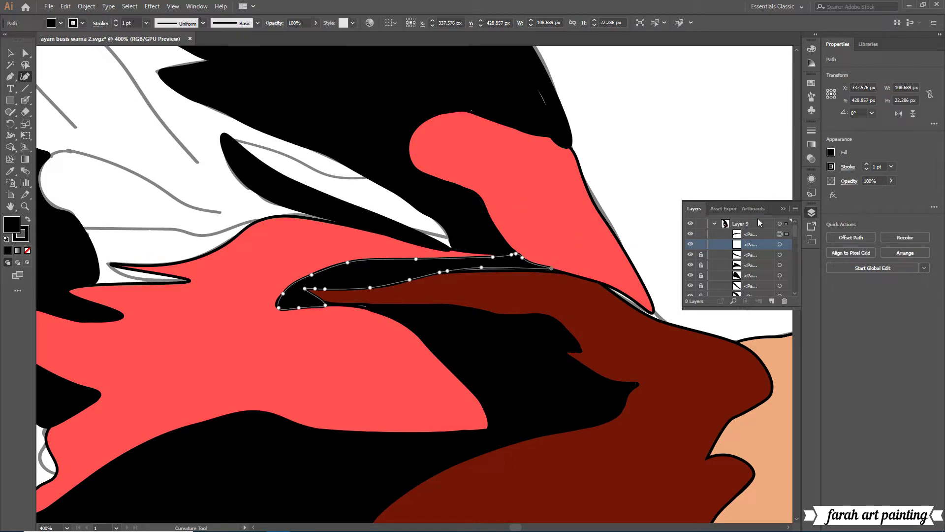
click(701, 244)
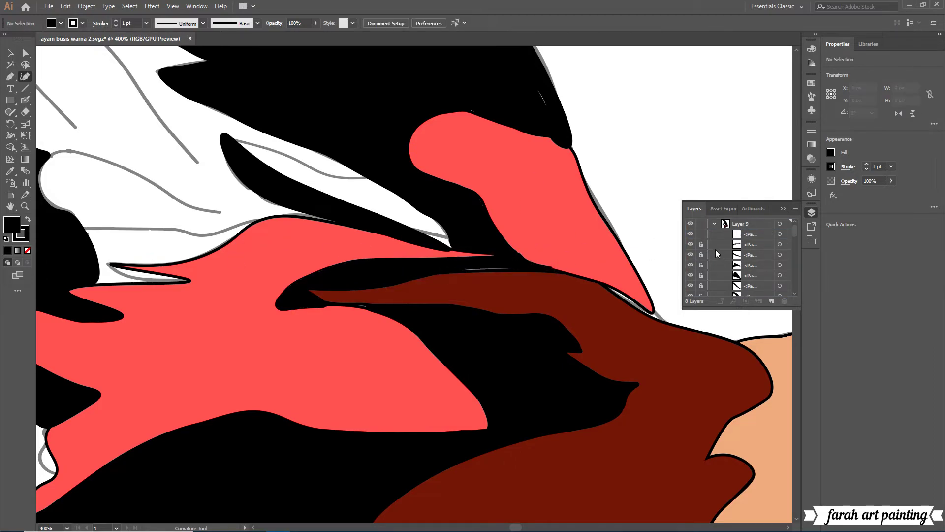
click(472, 265)
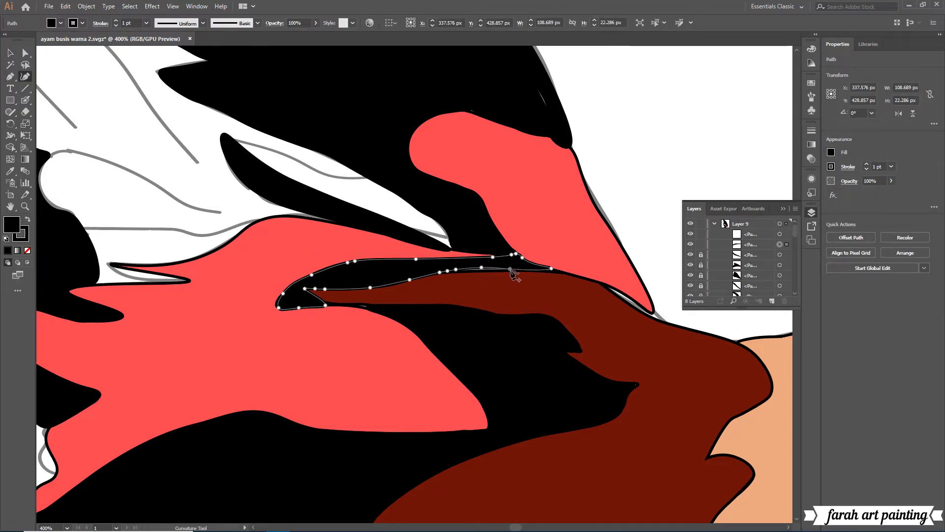
click(458, 271)
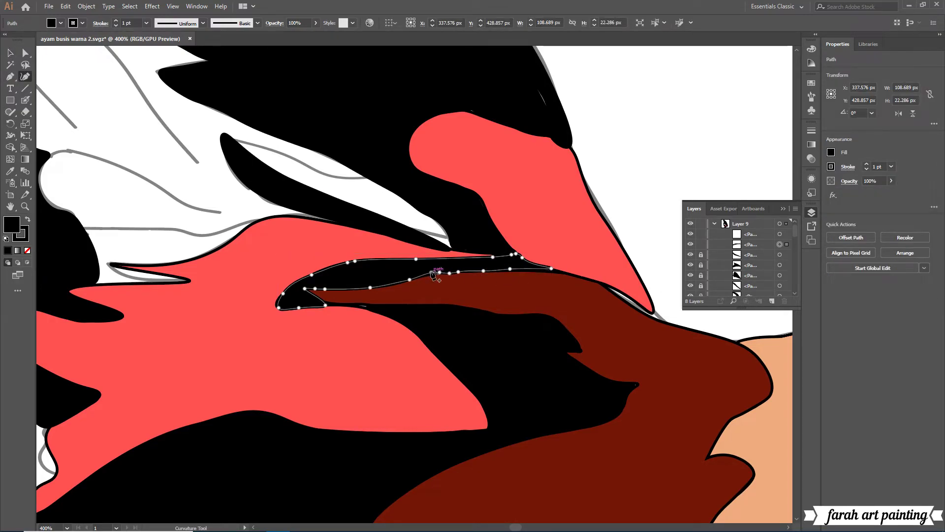
key(v)
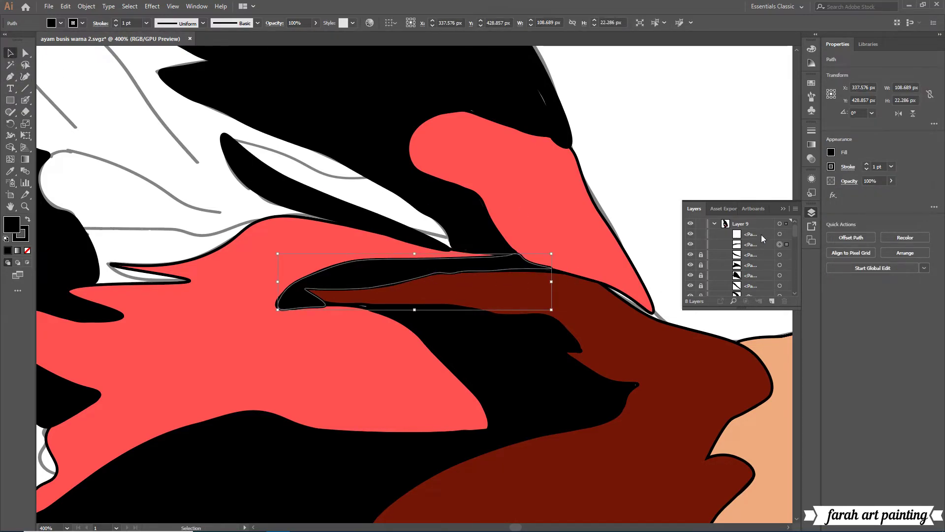
click(701, 244)
Unlock the thin shadow for another edit, relock it, and zoom out to the neck.
scroll(190, 277, up, 3)
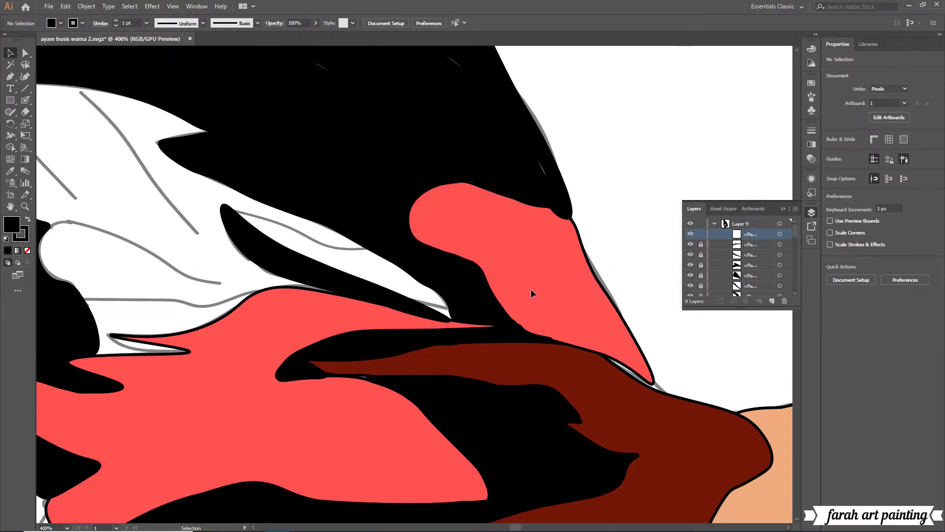
click(700, 248)
key(shift+grave)
click(467, 378)
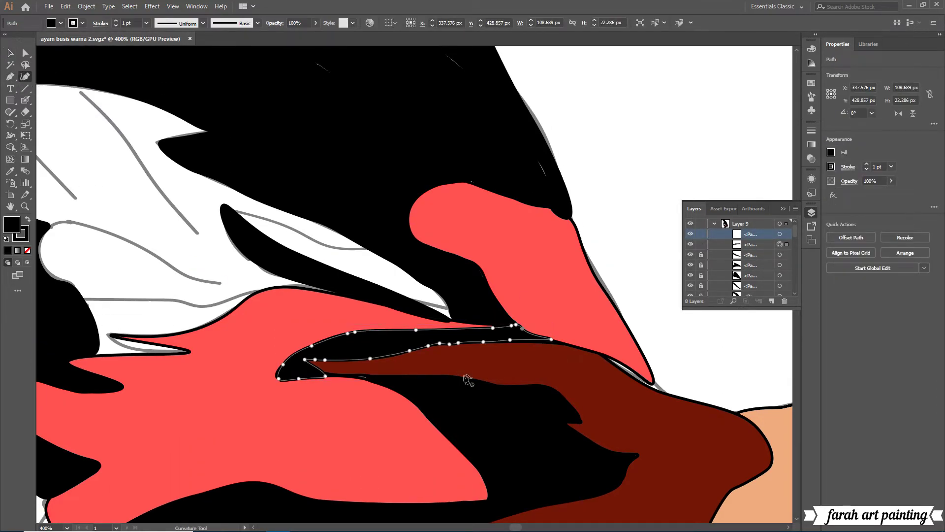
click(699, 245)
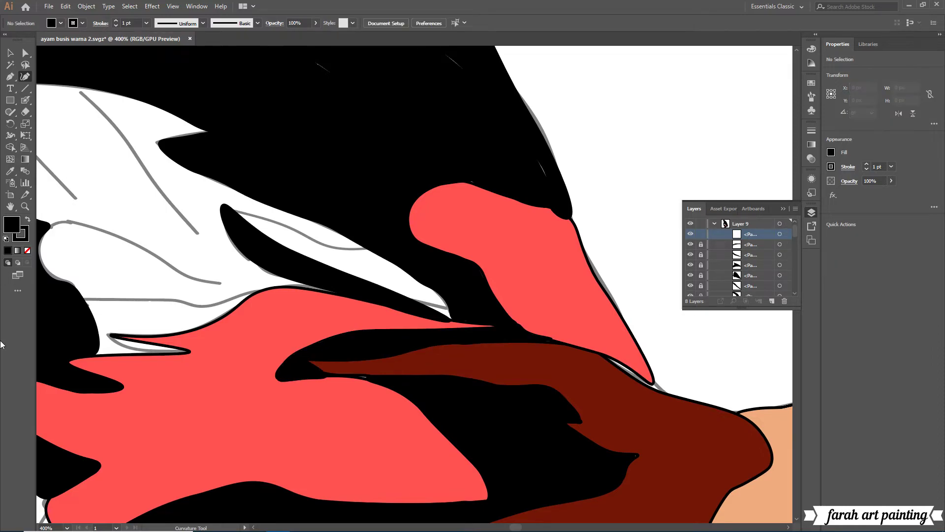
scroll(453, 339, up, 2)
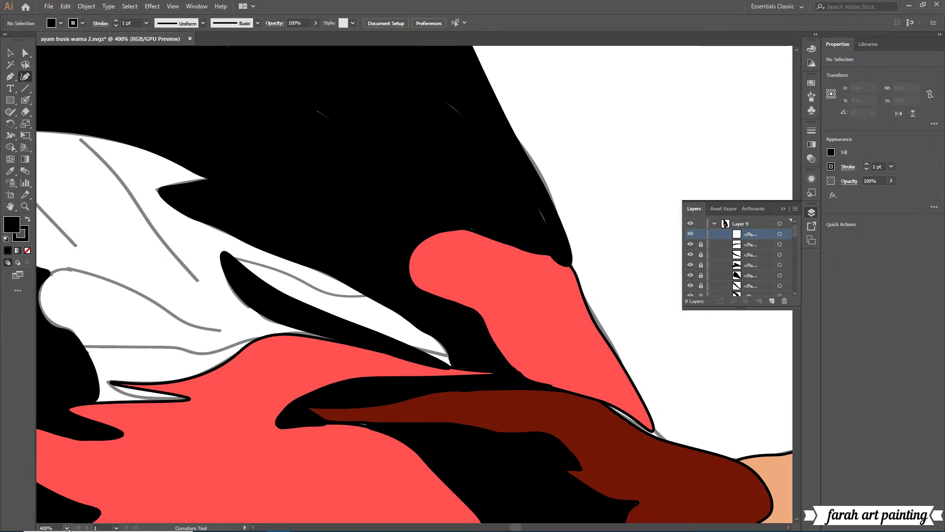
key(ctrl+minus)
Zoom the view out to 200% and select the path beside the red wattle.
scroll(146, 514, up, 1)
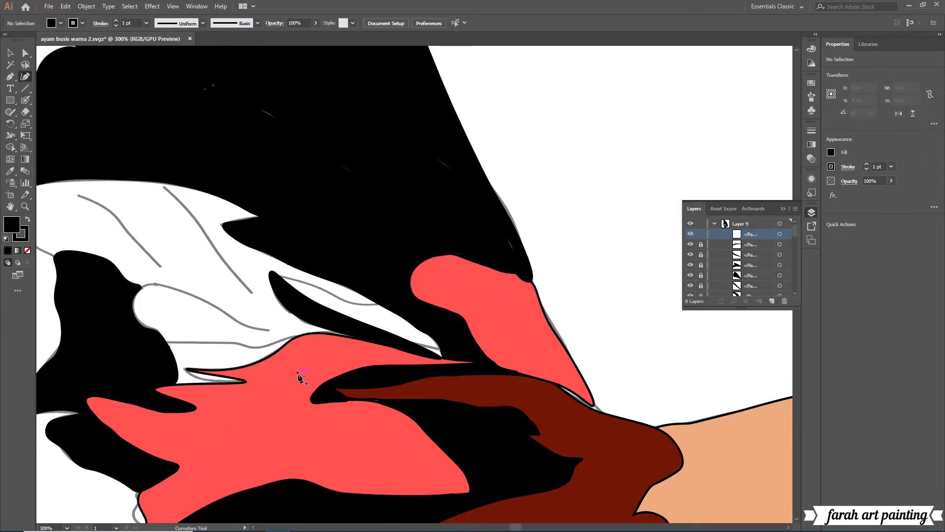
click(66, 528)
click(96, 373)
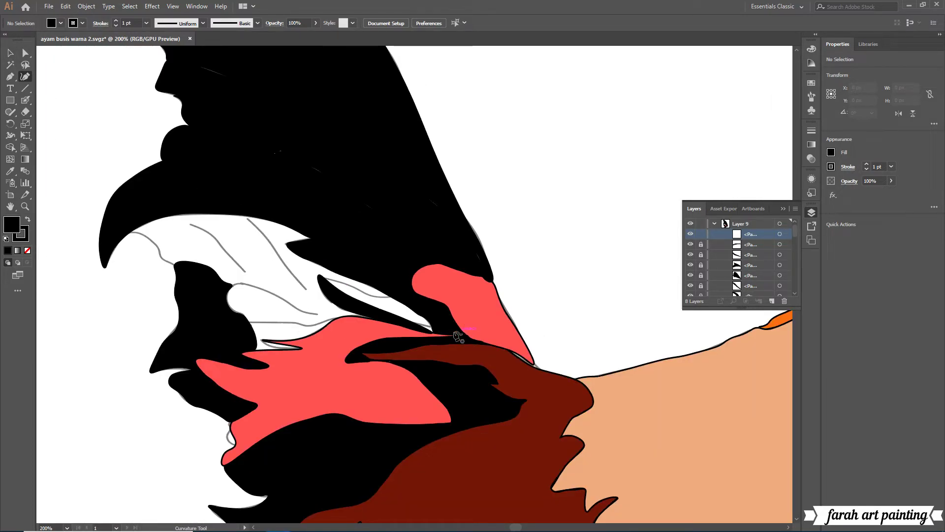
click(433, 334)
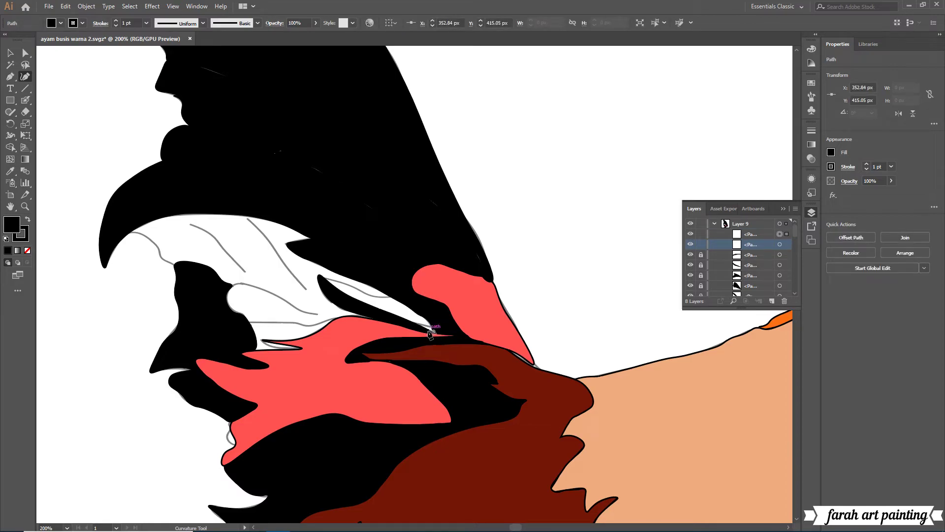
right_click(431, 333)
key(Escape)
Draw a small pointed black shadow above the wattle, reorder it in the stack, and deselect.
click(429, 321)
click(406, 305)
click(352, 278)
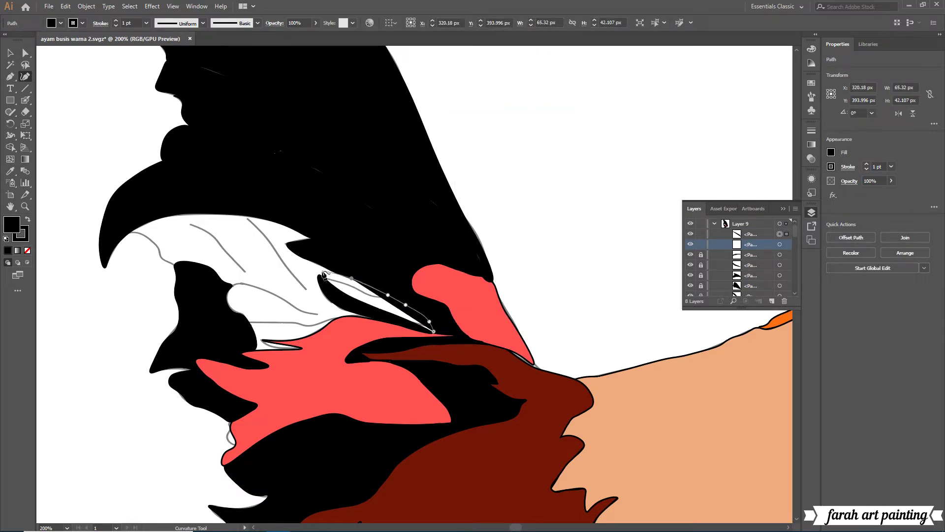
click(321, 271)
click(319, 275)
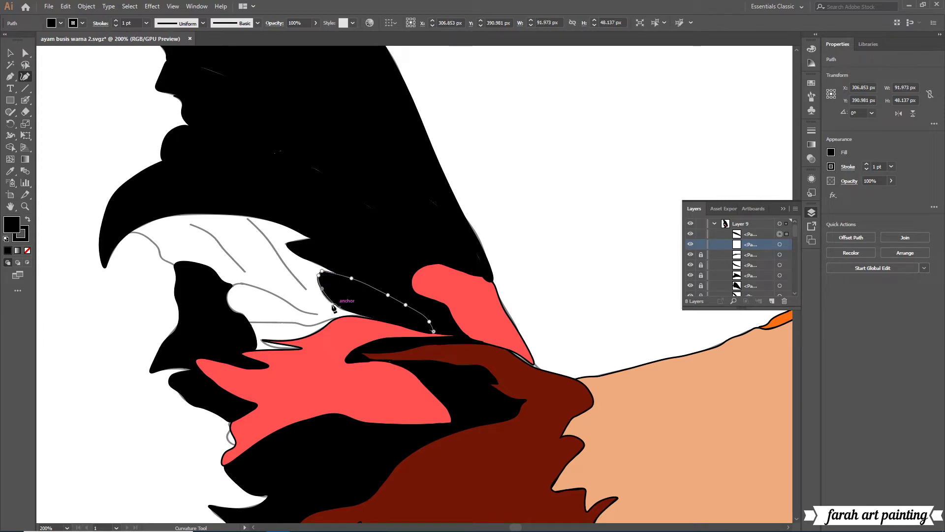
click(407, 329)
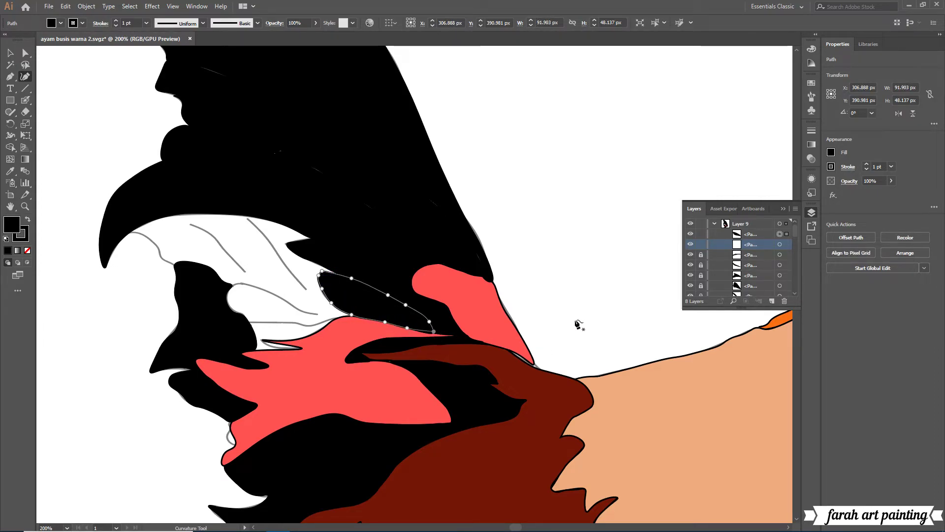
drag(767, 237, 753, 249)
key(ctrl+shift+a)
scroll(72, 401, up, 2)
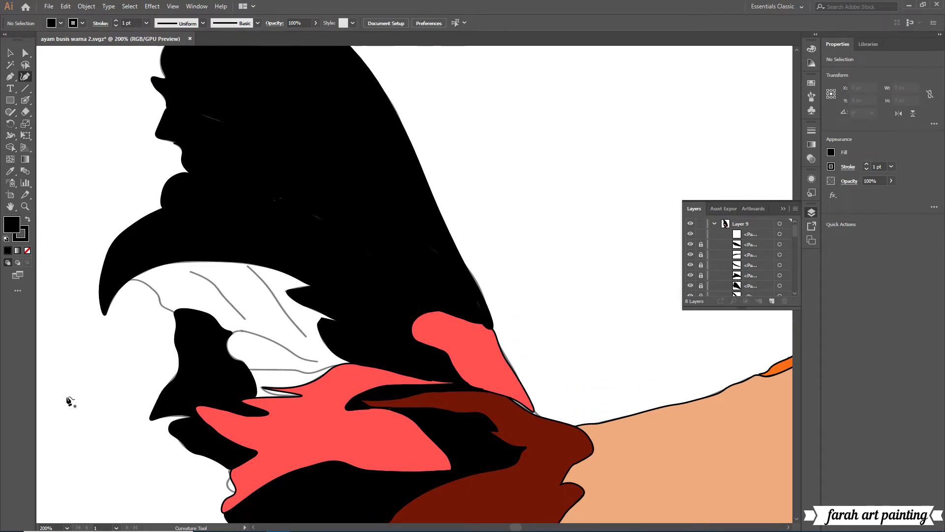
scroll(417, 330, down, 2)
scroll(228, 265, up, 2)
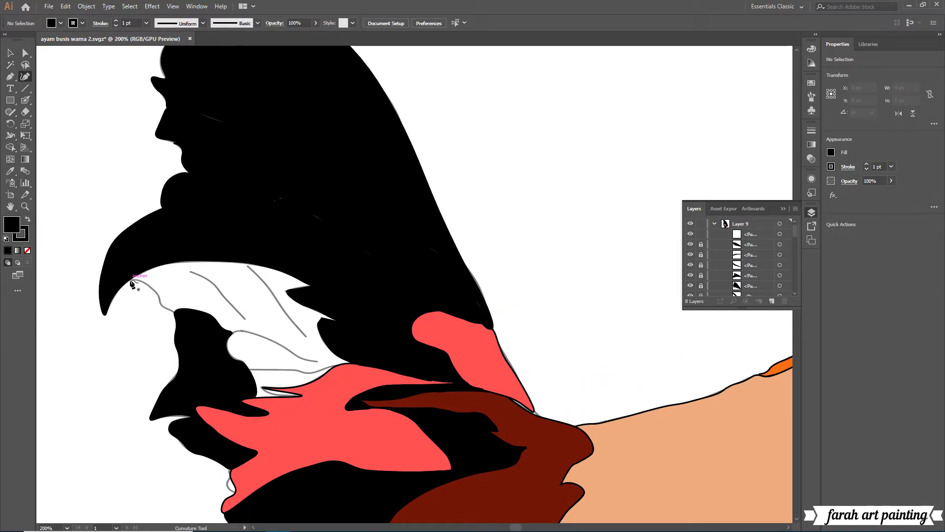
Start a new black shadow path under the white feathers, then zoom in closer.
click(354, 366)
click(319, 378)
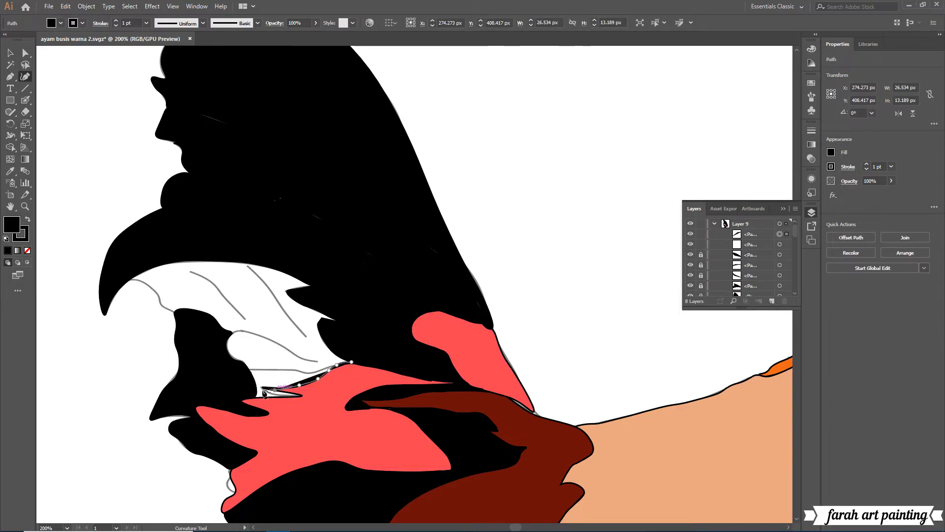
click(261, 387)
click(288, 394)
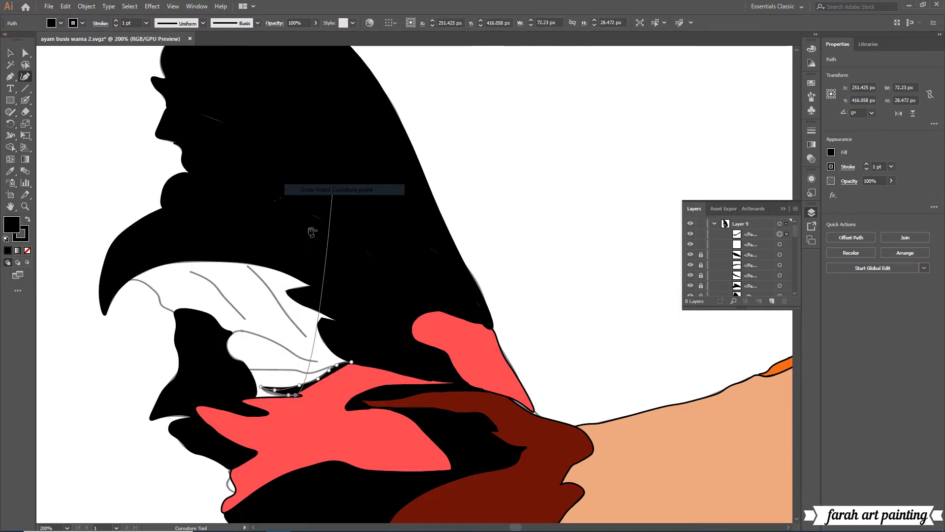
key(ctrl+plus)
key(ctrl+plus)
key(ctrl+plus)
Trace the shadow's bottom edge leftward and up its left side.
click(403, 336)
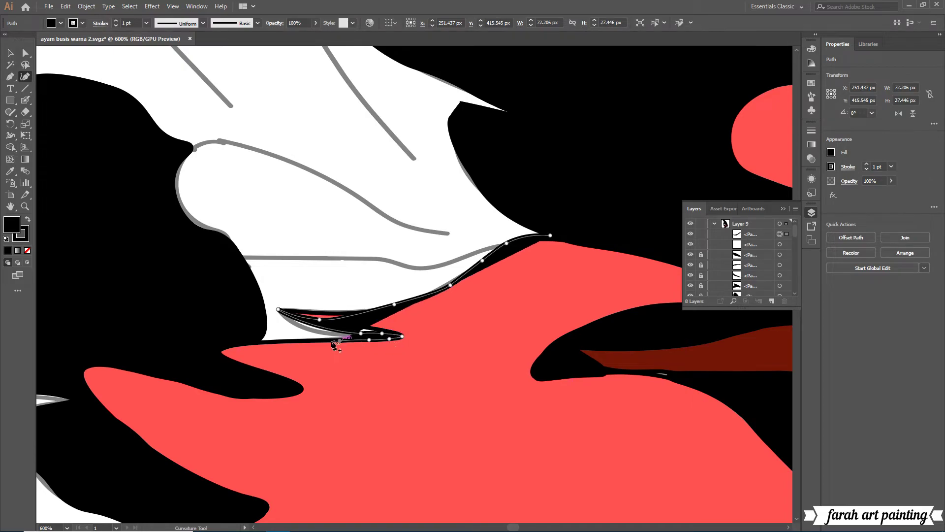
click(340, 340)
click(266, 342)
click(267, 329)
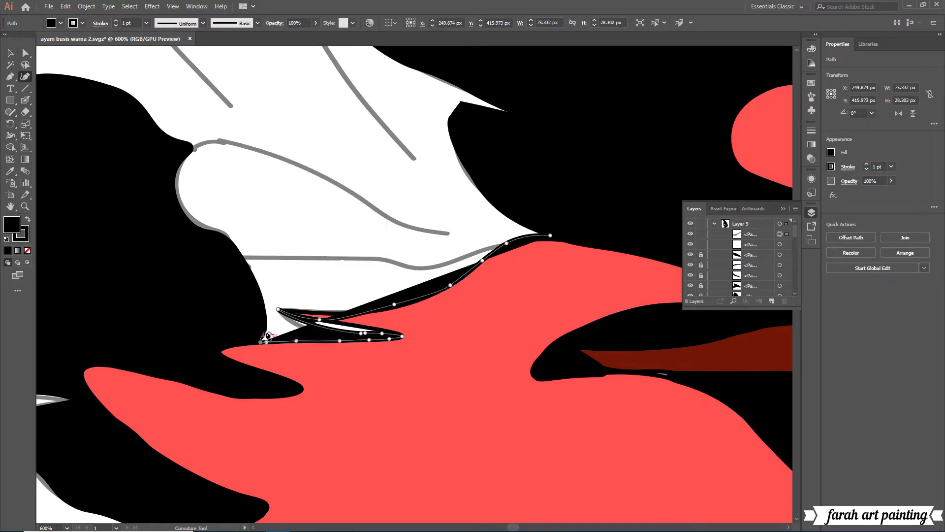
click(260, 294)
click(246, 261)
click(232, 239)
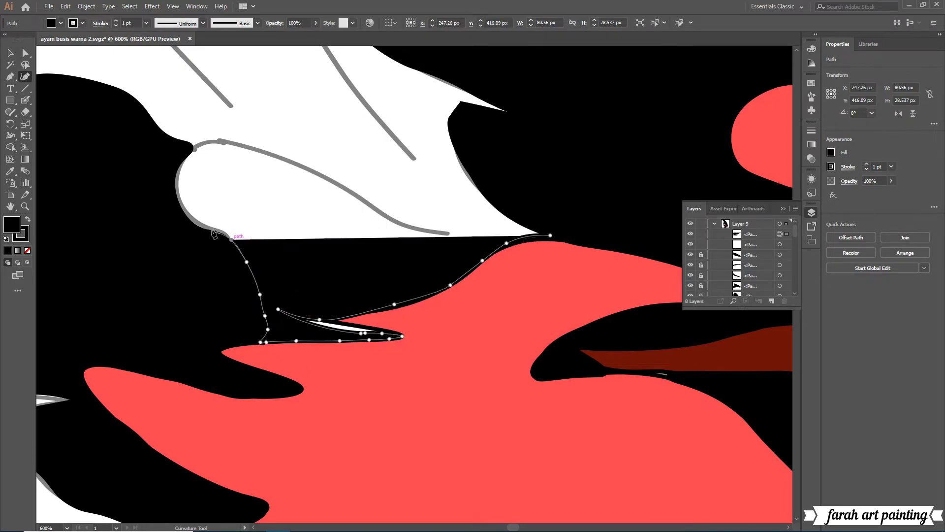
Continue the shadow's left edge upward and begin its upper edge.
click(206, 230)
click(174, 190)
click(181, 172)
click(190, 153)
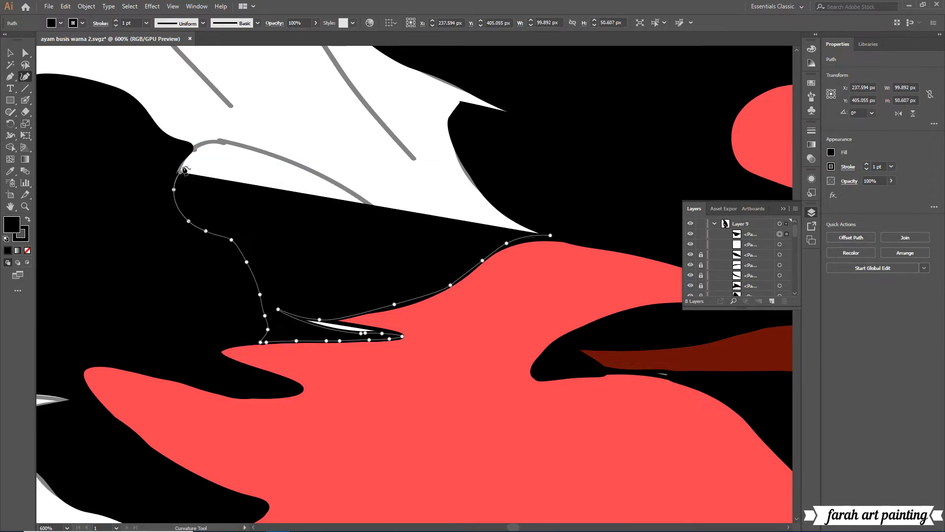
click(191, 147)
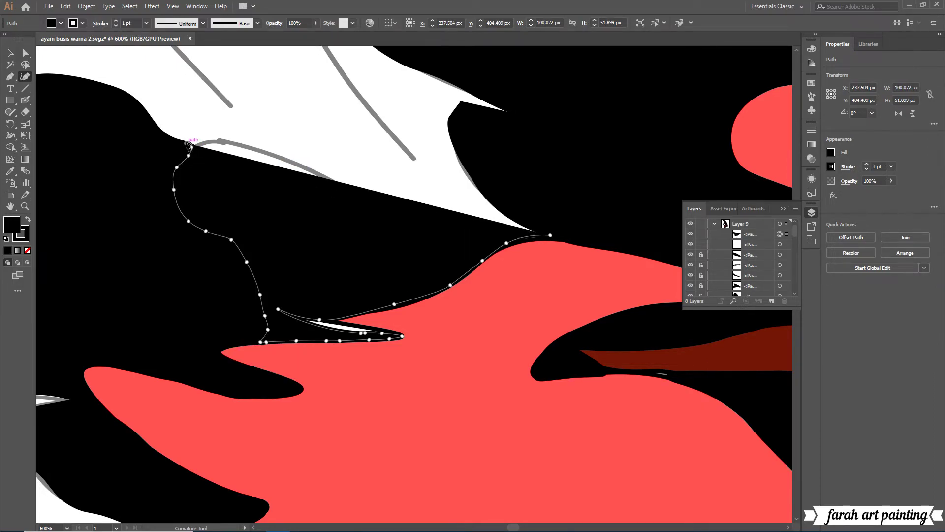
click(146, 111)
scroll(264, 142, left, 5)
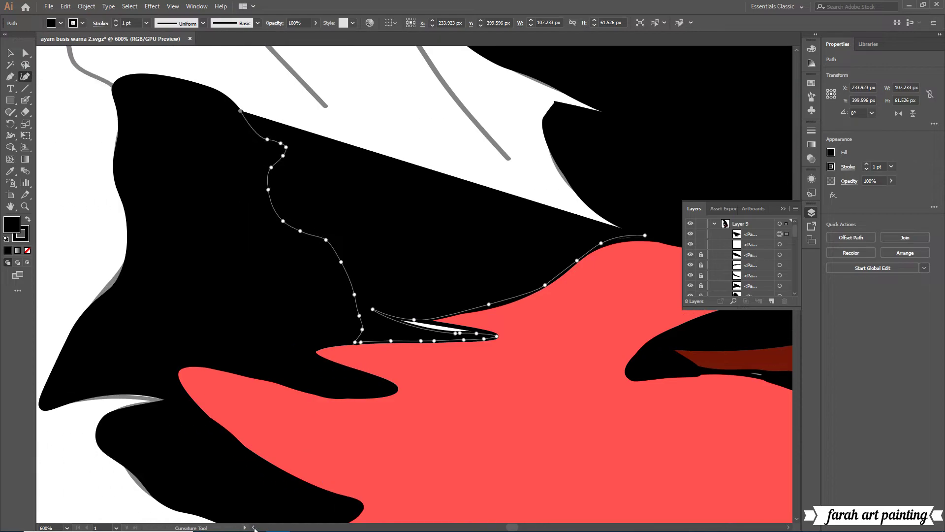
scroll(264, 141, up, 3)
Trace the shadow's top edge leftward and up toward the top of the feathers.
click(255, 195)
click(237, 189)
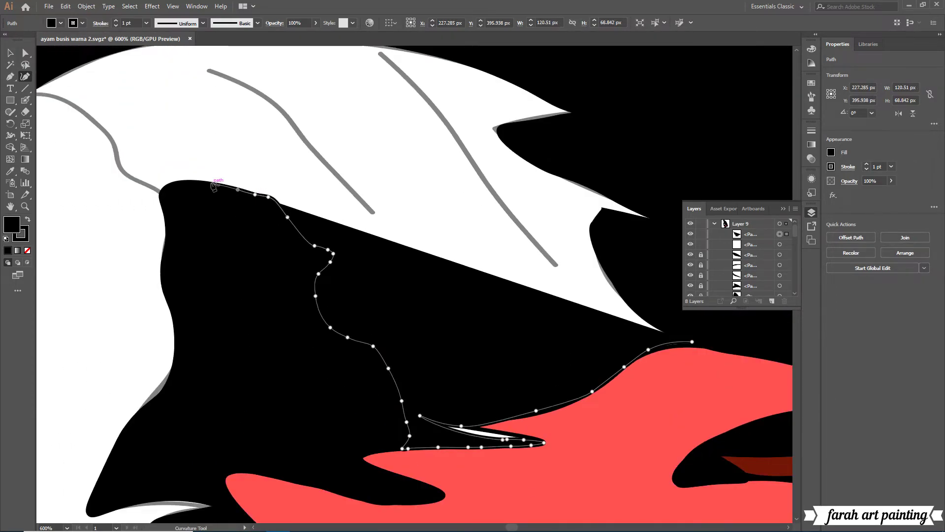
click(210, 183)
click(191, 180)
click(158, 194)
click(115, 160)
click(114, 145)
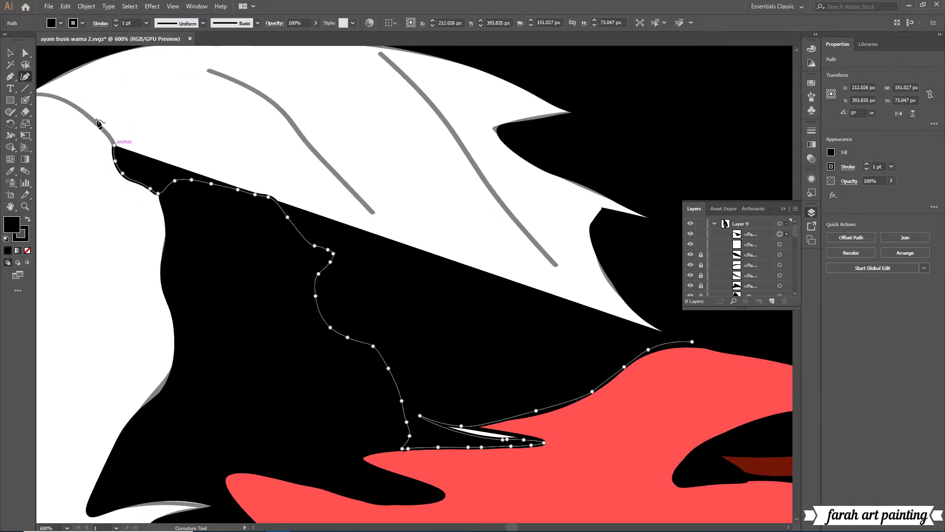
click(96, 121)
click(61, 101)
click(38, 92)
scroll(266, 115, left, 5)
Run the shadow along the white feather's edge, undoing misplaced points.
click(179, 94)
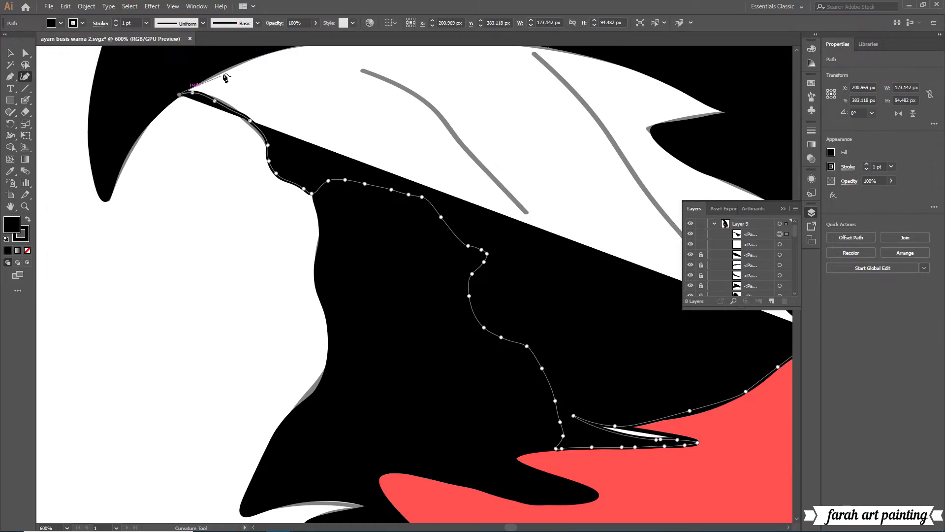
click(225, 71)
scroll(225, 71, up, 2)
click(286, 96)
scroll(296, 99, up, 2)
key(ctrl+z)
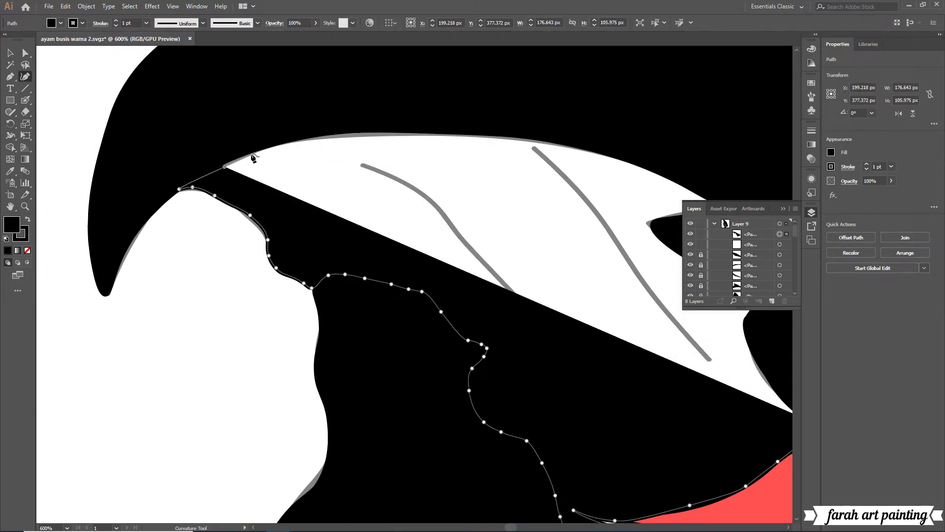
right_click(241, 169)
click(295, 178)
click(242, 158)
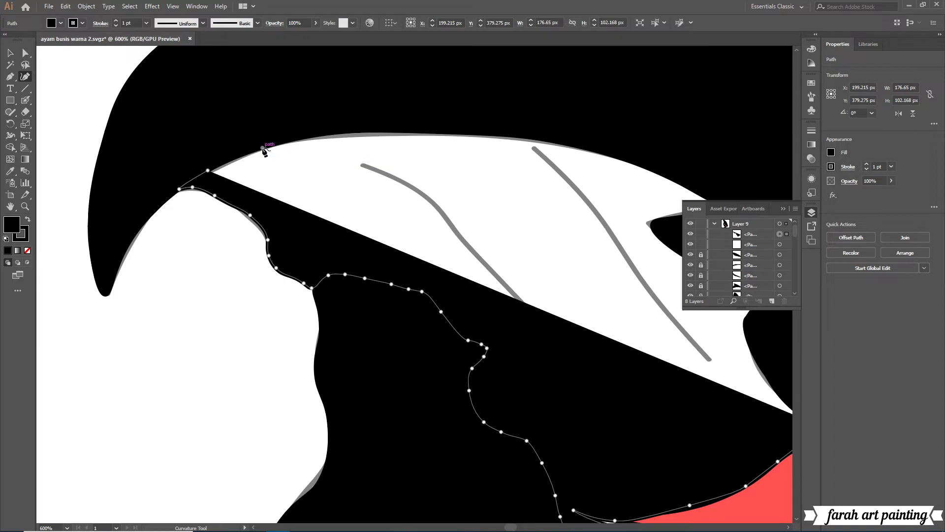
click(344, 141)
right_click(364, 135)
click(384, 140)
Extend the shadow outline rightward along the top edge.
click(299, 134)
click(343, 132)
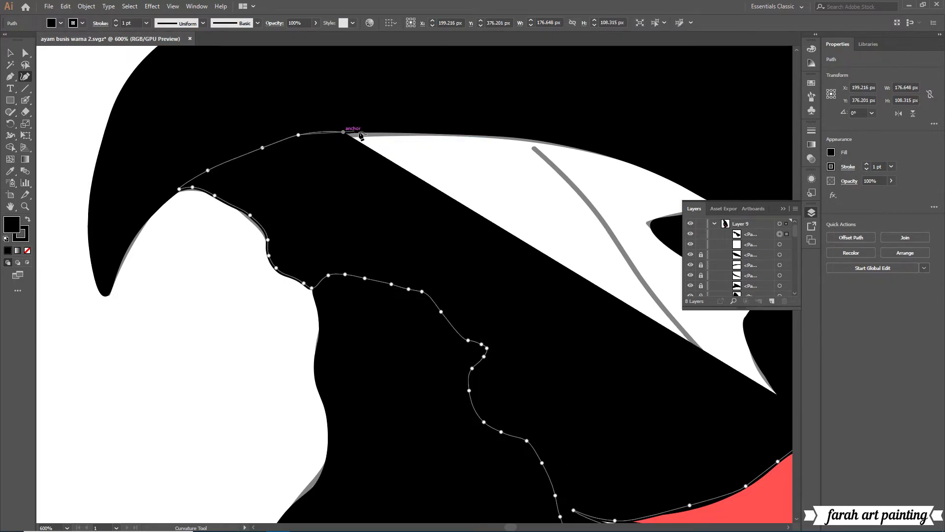
click(390, 131)
click(446, 132)
click(503, 135)
click(788, 527)
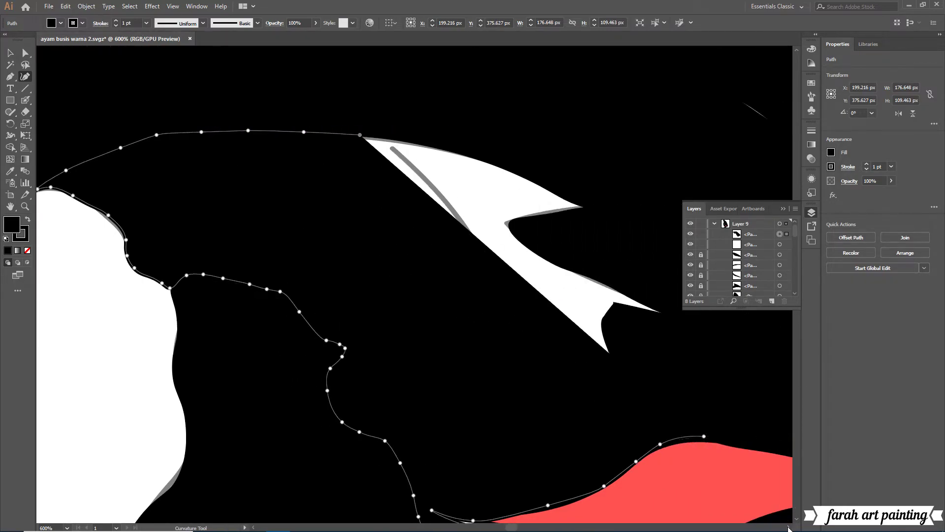
Carry the outline over the white spike, undoing several misplaced points.
click(486, 164)
click(527, 186)
click(566, 203)
click(574, 209)
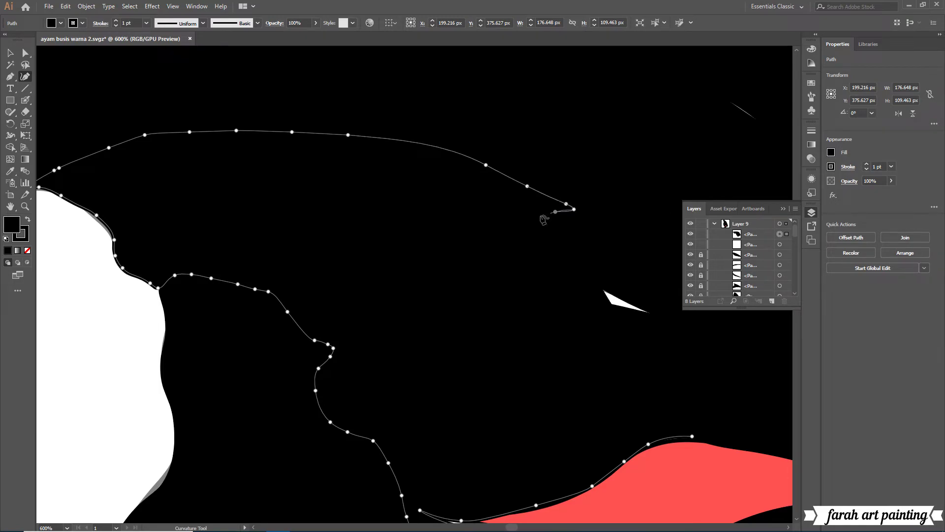
click(522, 217)
right_click(469, 215)
click(492, 219)
click(514, 243)
right_click(546, 261)
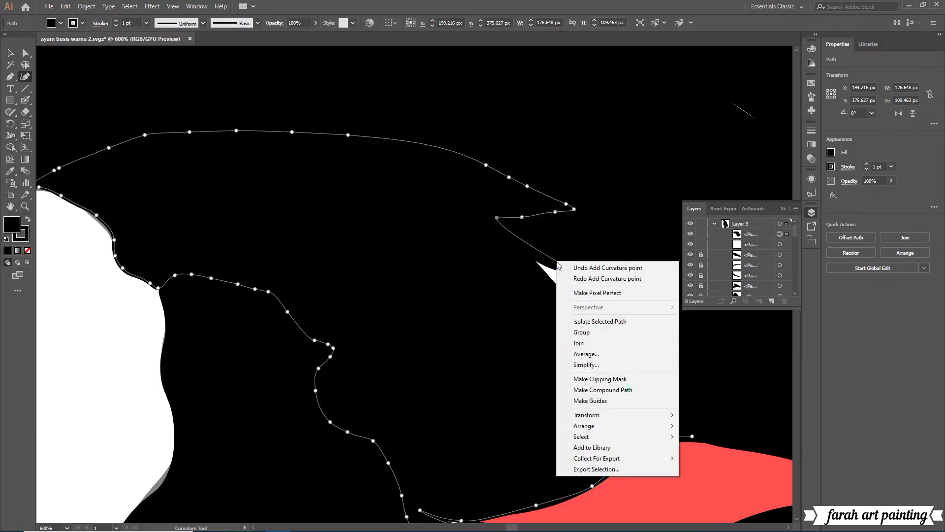
click(562, 264)
right_click(497, 217)
click(512, 220)
Trace around the spike's notch and down the right side, joining the lower path.
click(508, 223)
click(498, 227)
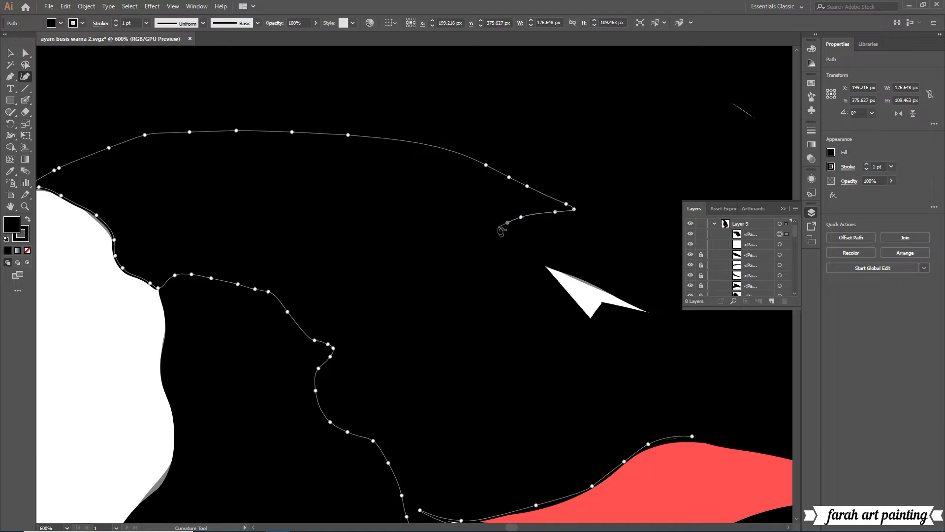
click(508, 243)
click(531, 256)
click(562, 272)
drag(601, 294, 615, 309)
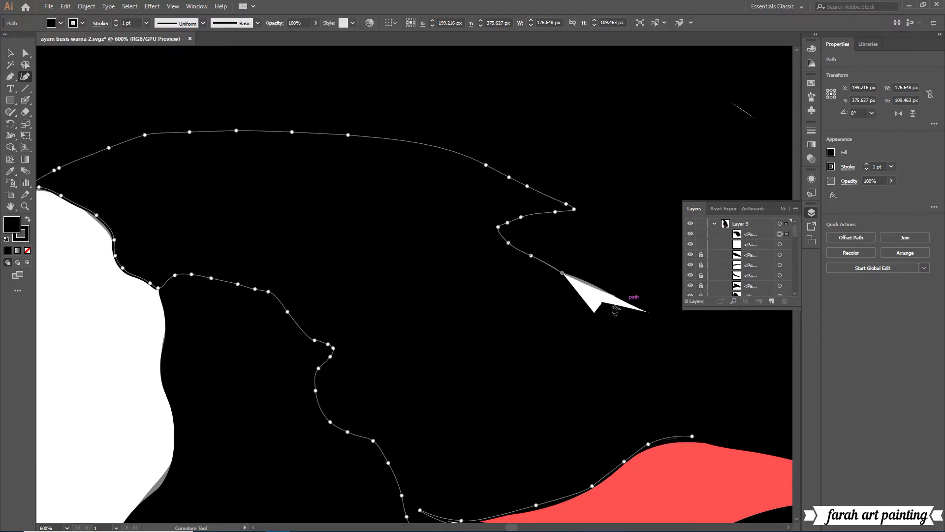
click(613, 295)
click(650, 310)
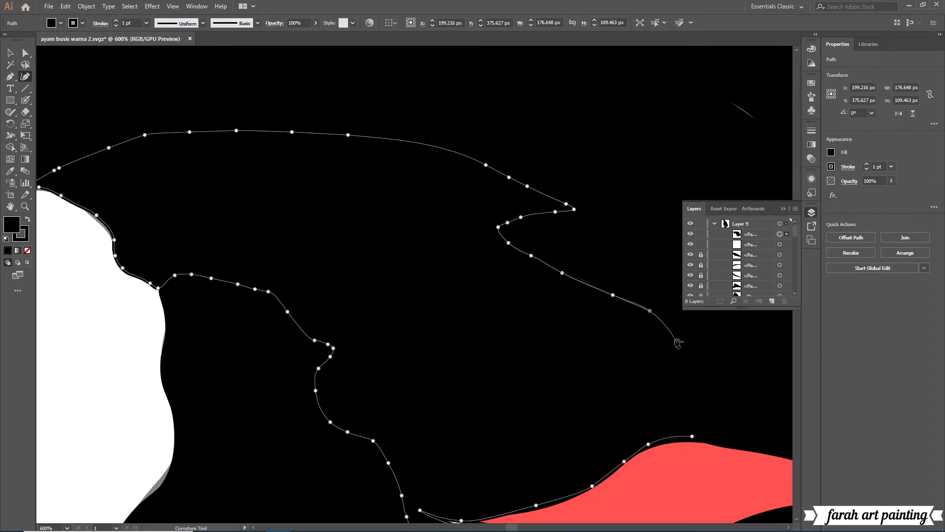
click(692, 436)
Move the black shadow below the white shape, deselect, and select the stray single-point path.
drag(770, 239, 772, 252)
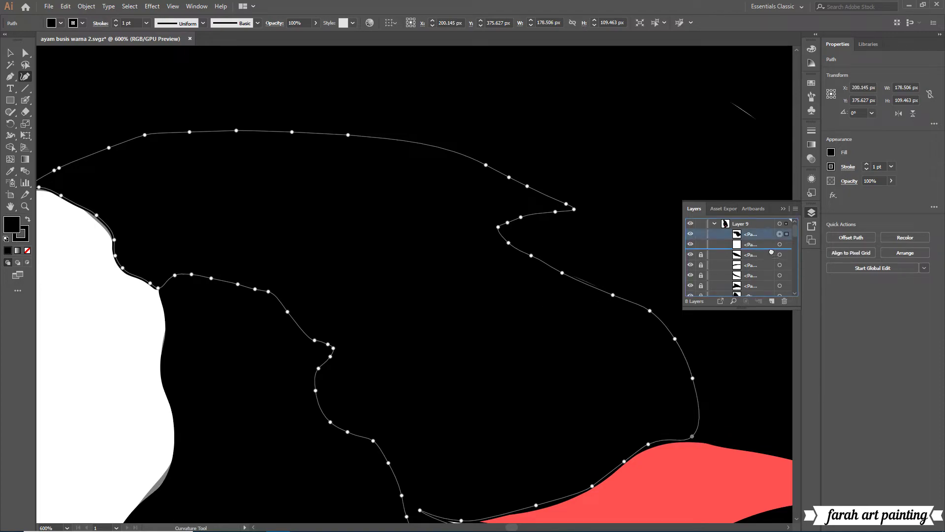
key(ctrl+shift+a)
click(589, 281)
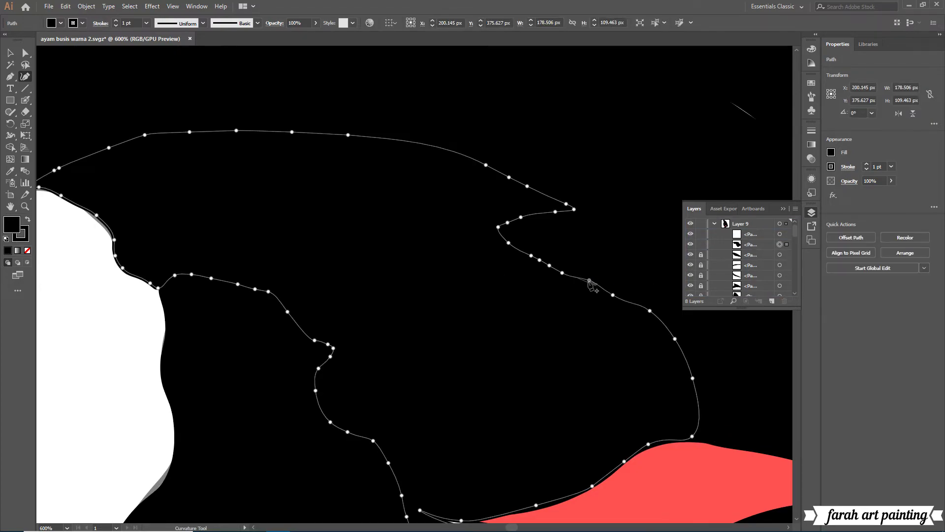
key(ctrl+shift+a)
click(752, 114)
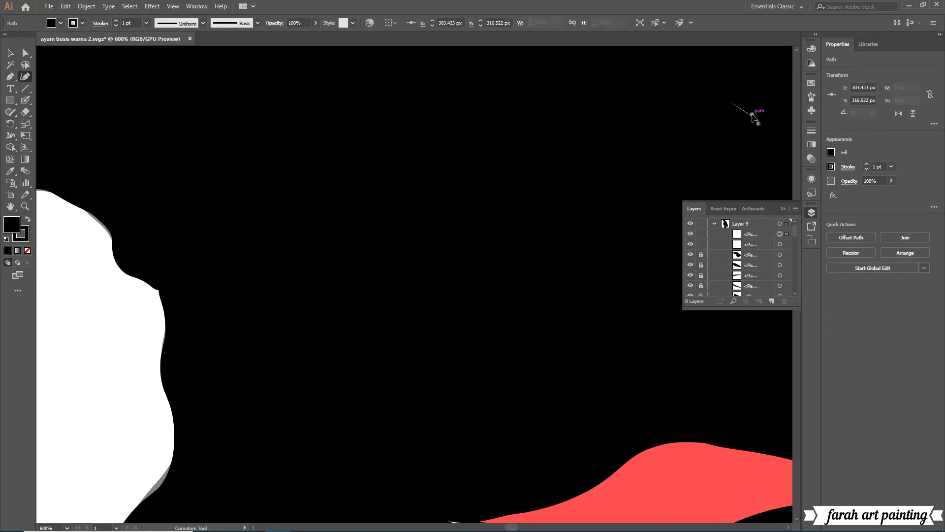
Delete the stray single-point path and select the large black shadow shape.
right_click(561, 157)
click(581, 161)
scroll(350, 338, down, 3)
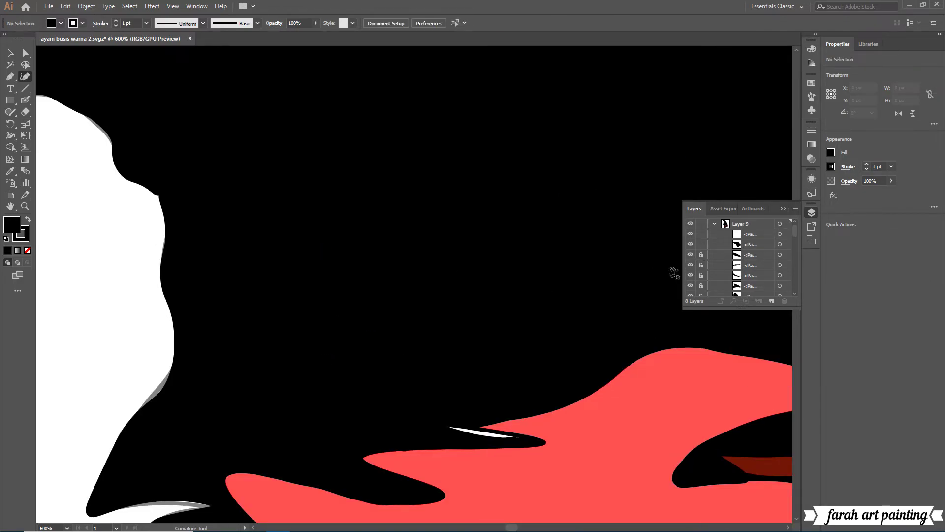
click(471, 432)
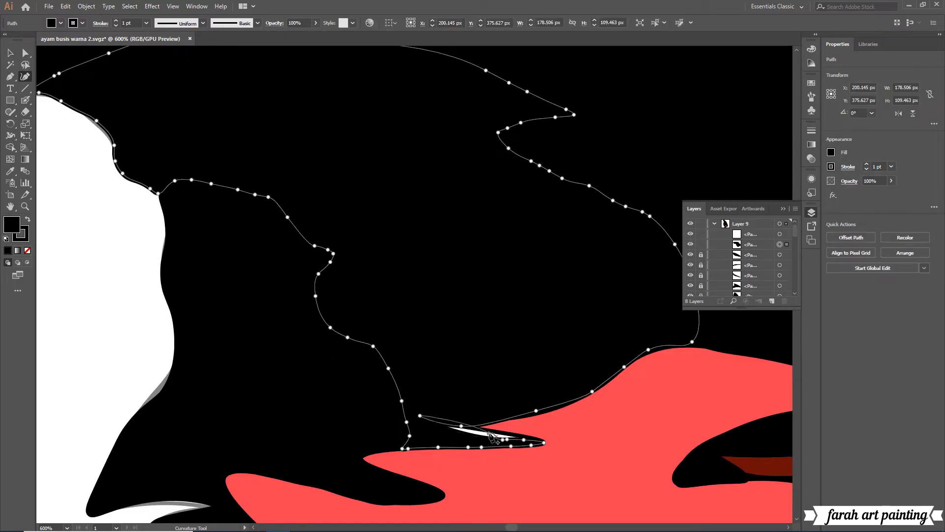
Move and add anchors on the shadow's lower edge to cover the white sliver, then deselect.
drag(491, 435, 486, 442)
drag(438, 422, 447, 427)
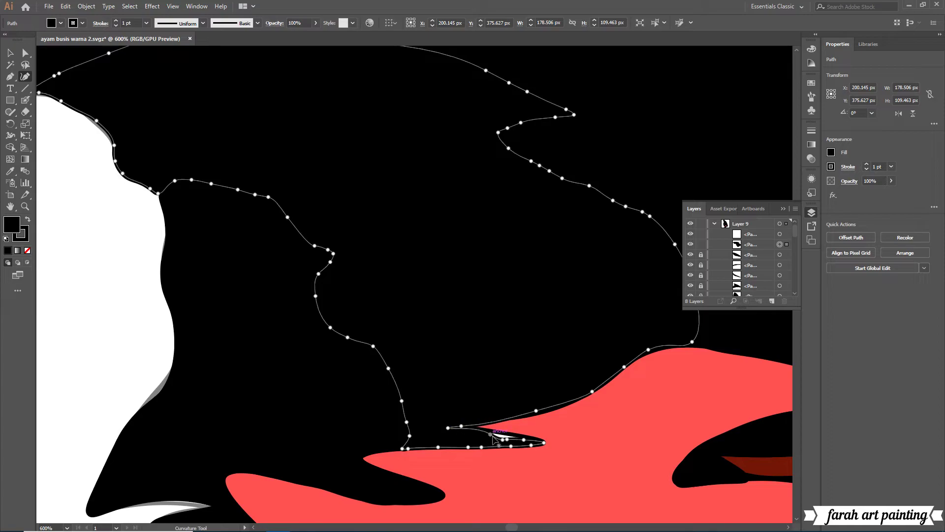
drag(461, 426, 458, 418)
click(449, 433)
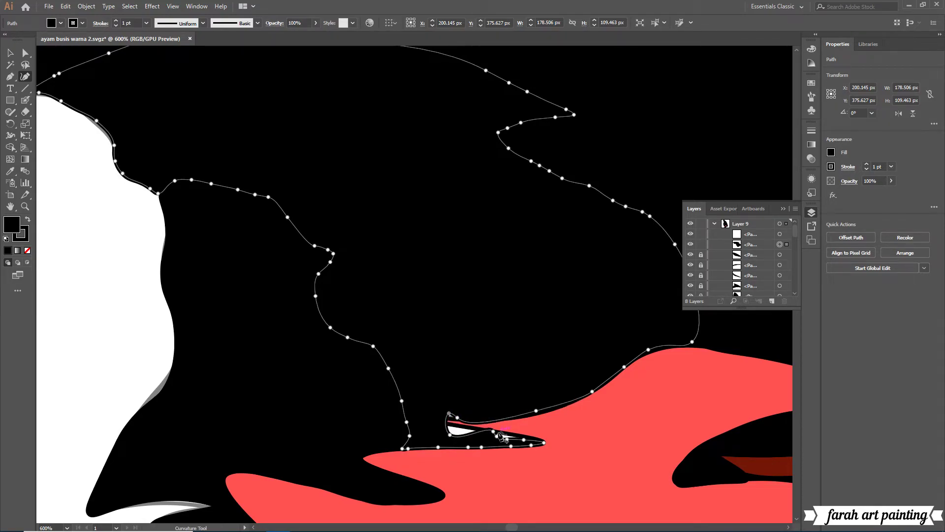
click(498, 417)
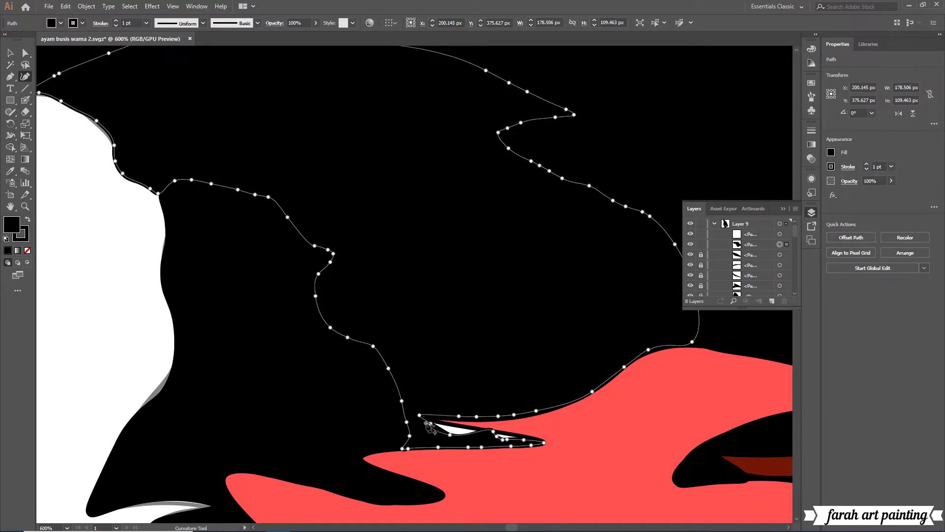
right_click(428, 427)
key(Escape)
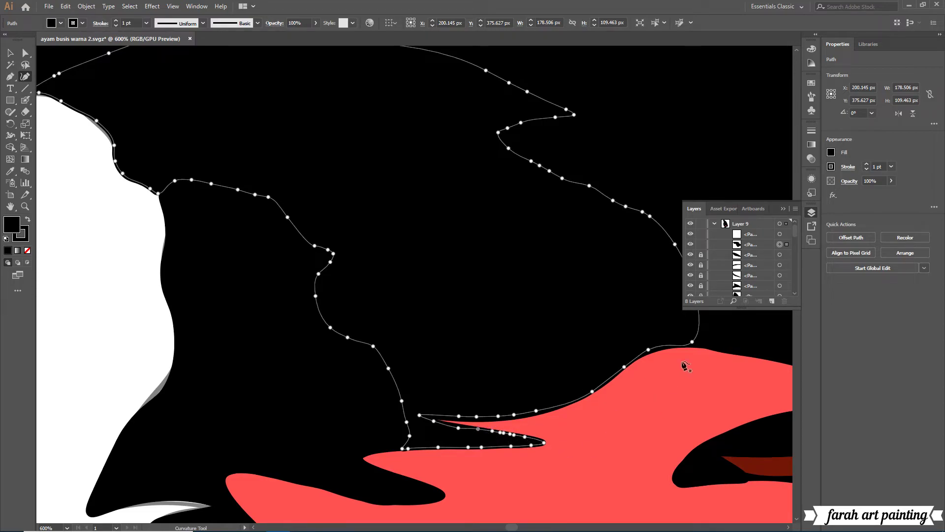
key(Escape)
scroll(449, 401, down, 5)
scroll(449, 400, down, 2)
Begin tracing a black shadow shape down a brown wing feather.
scroll(460, 348, down, 7)
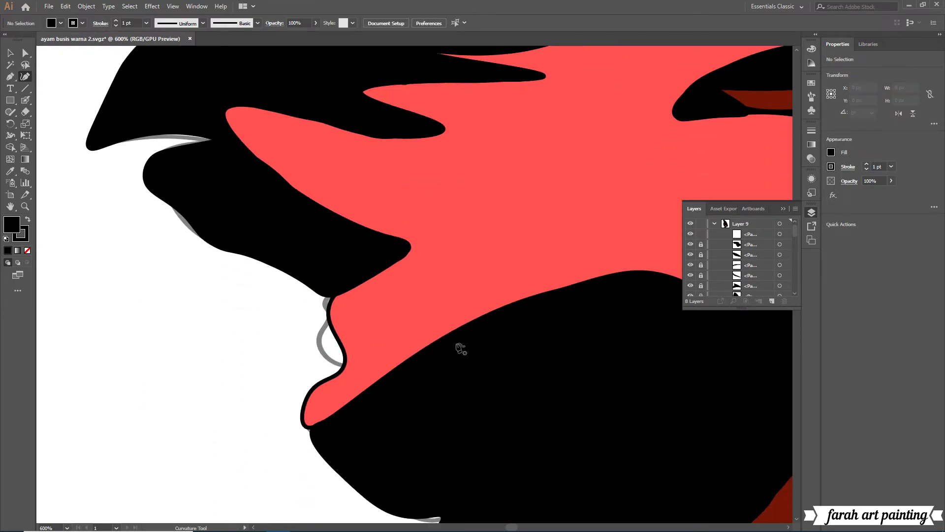
scroll(460, 348, down, 10)
scroll(520, 363, down, 5)
click(67, 528)
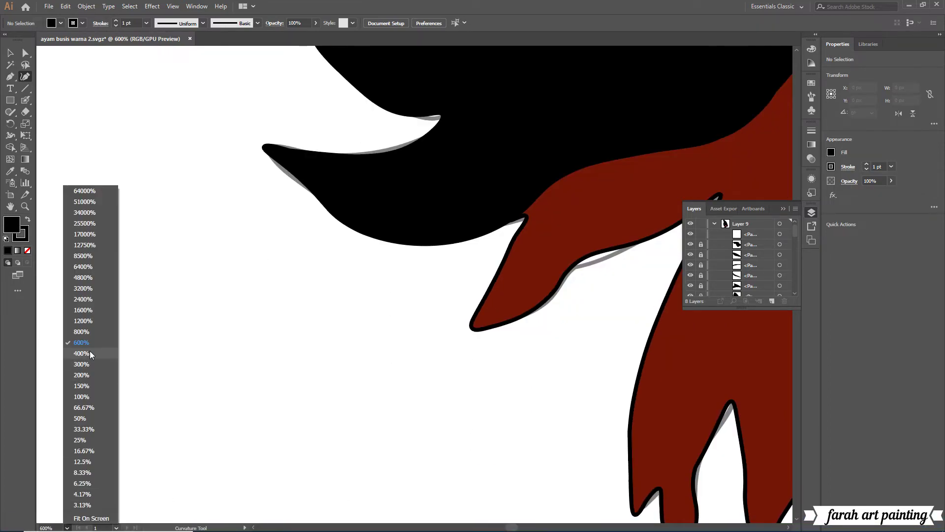
click(90, 351)
click(67, 527)
click(90, 410)
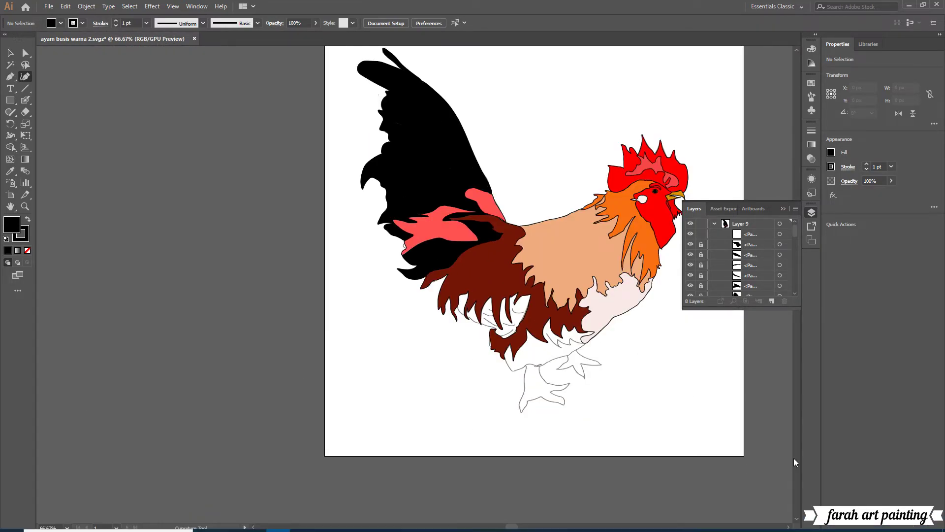
drag(576, 269, 459, 285)
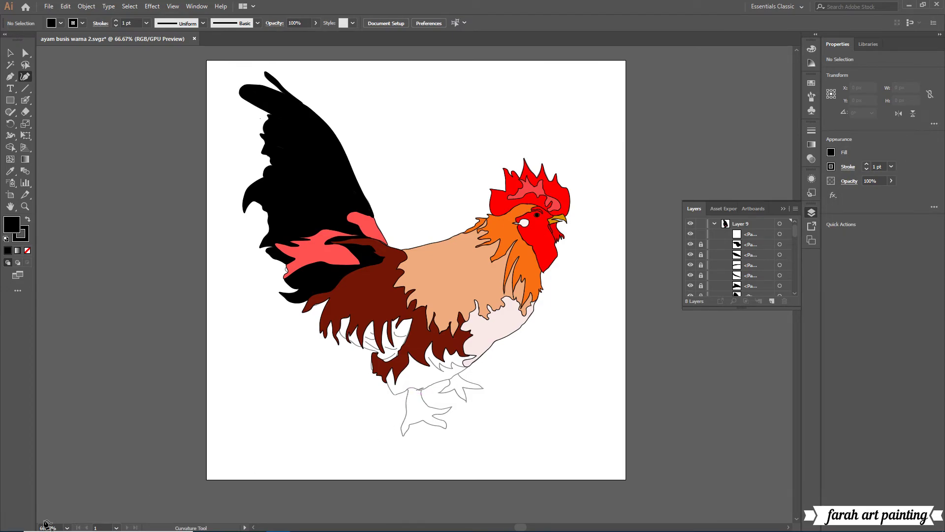
click(67, 528)
click(90, 389)
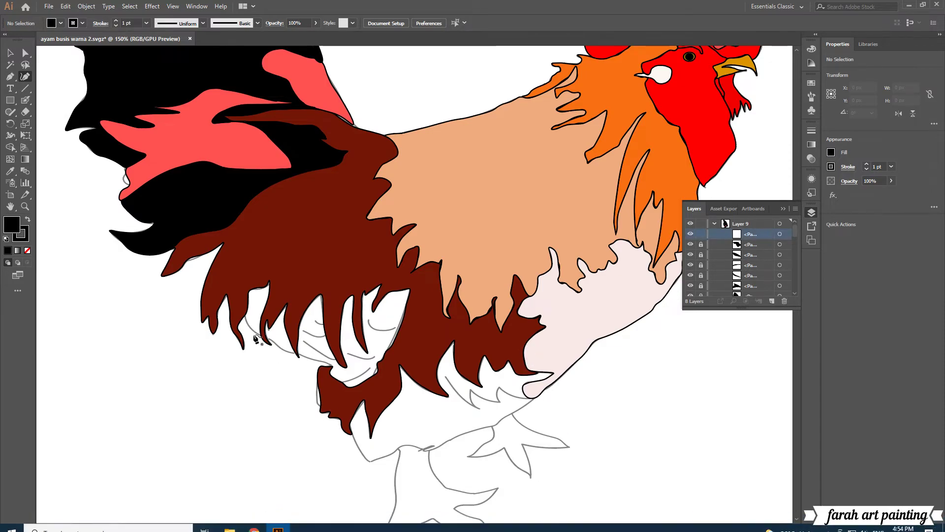
click(246, 316)
click(249, 290)
click(264, 324)
click(265, 341)
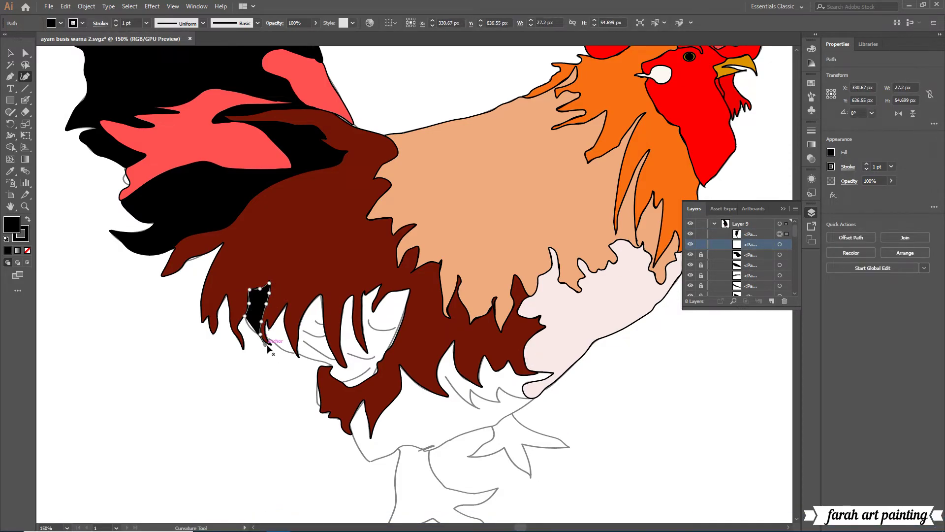
click(266, 329)
click(283, 309)
Fix the misplaced points, close the small shadow, and move it down the stacking order.
key(ctrl+z)
key(ctrl+z)
key(ctrl+z)
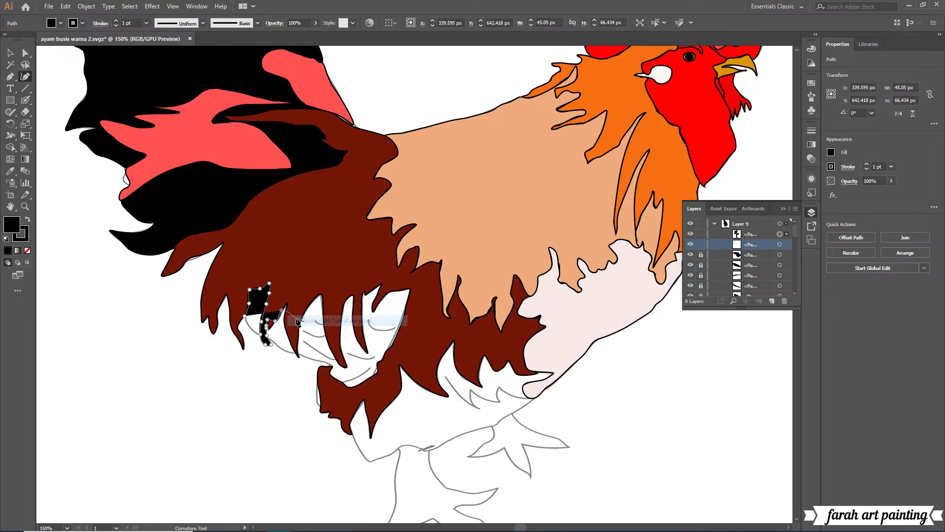
right_click(462, 277)
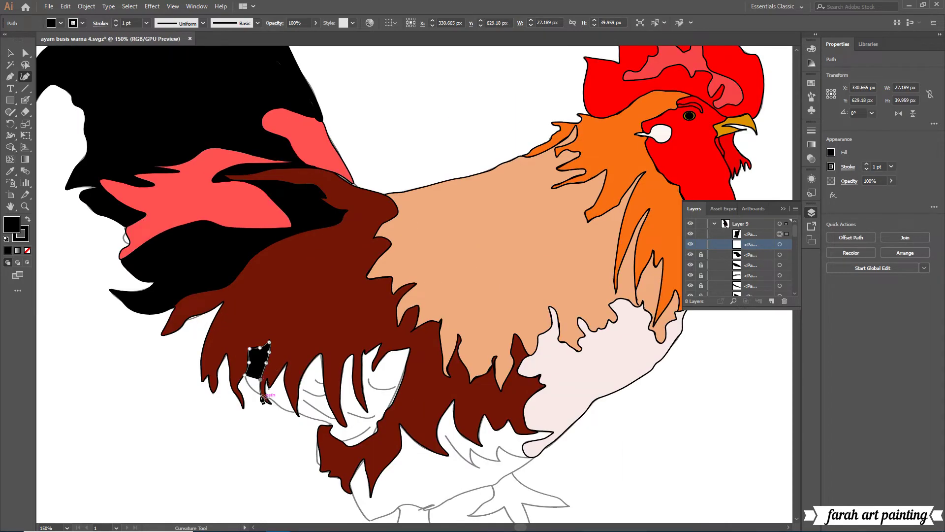
click(260, 394)
click(245, 375)
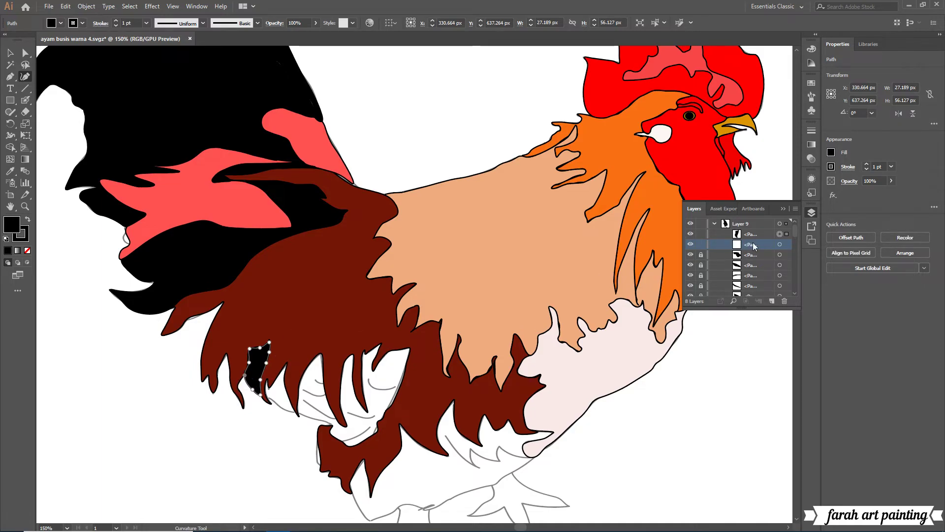
drag(753, 246, 754, 230)
key(ctrl+shift+a)
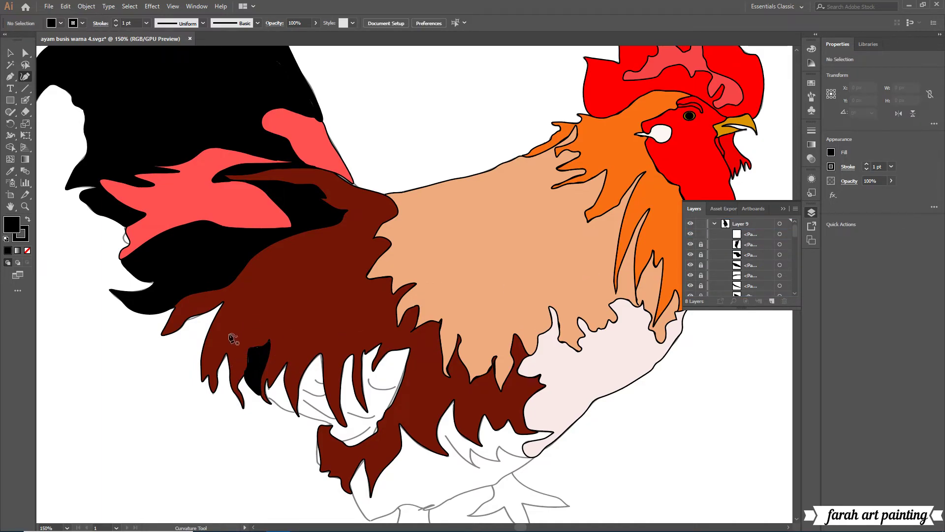
Draw a small triangular black shadow on the feathers, extending it further left.
click(198, 316)
click(221, 304)
click(209, 331)
click(197, 318)
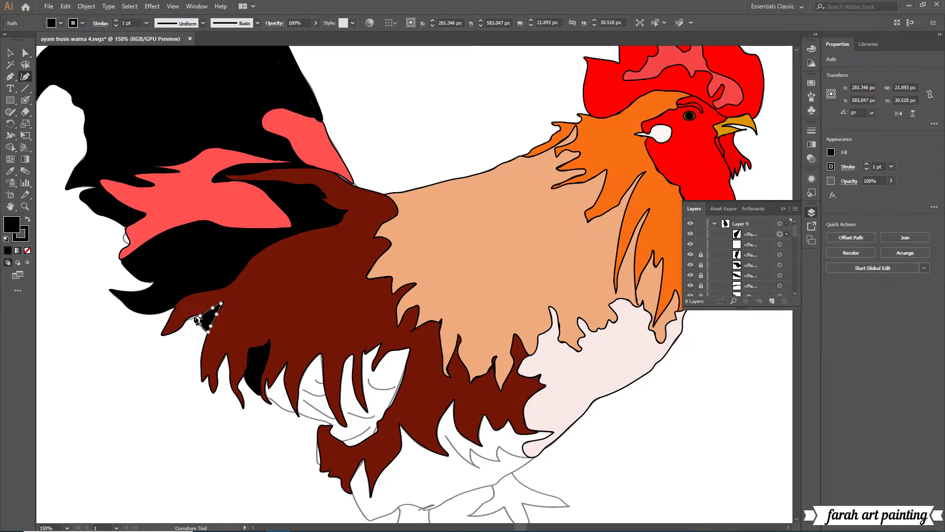
right_click(221, 299)
right_click(195, 340)
click(256, 141)
click(186, 320)
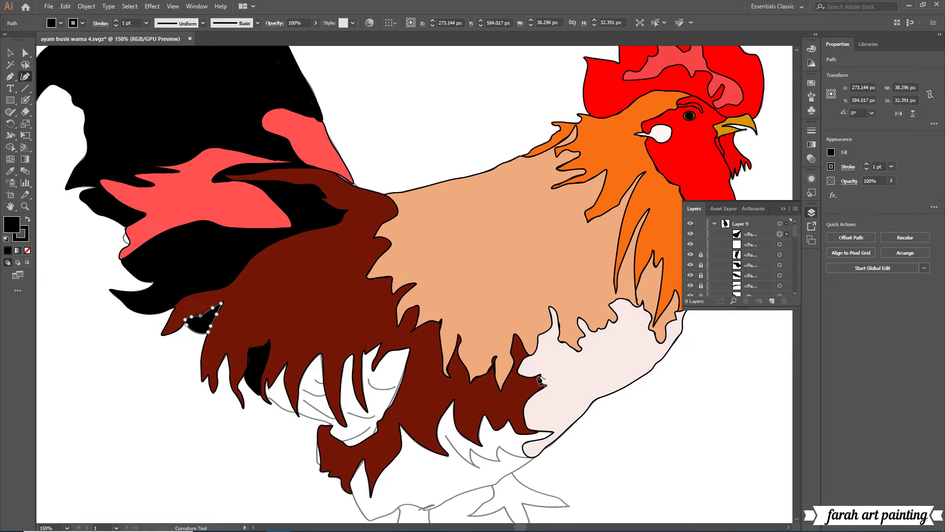
Move the triangular shadow below the next row in the Layers panel.
scroll(541, 381, up, 2)
scroll(443, 389, up, 3)
scroll(246, 411, down, 2)
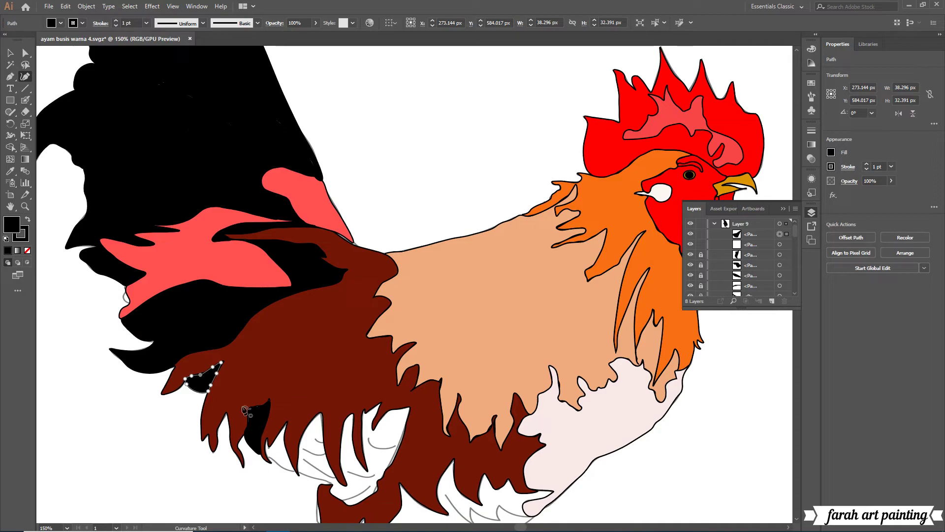
scroll(227, 399, down, 1)
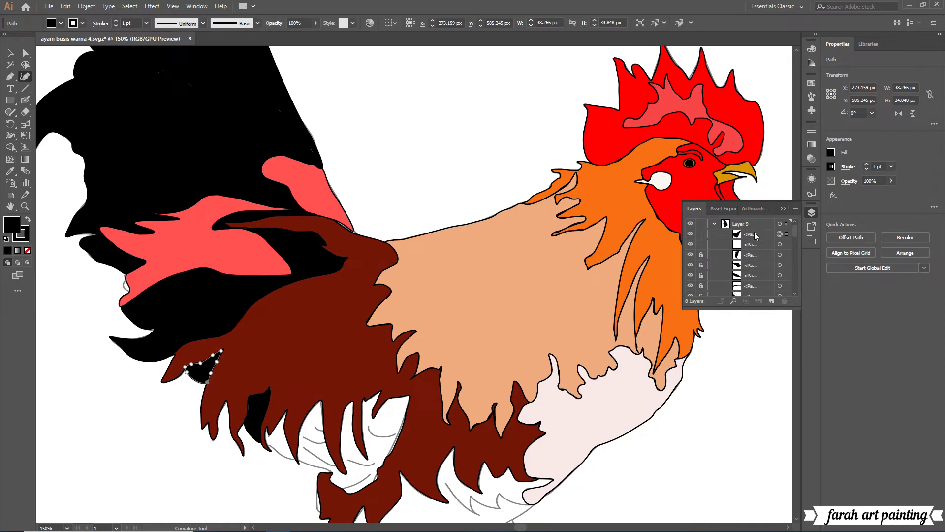
drag(756, 236, 755, 246)
key(ctrl+shift+a)
scroll(274, 416, down, 3)
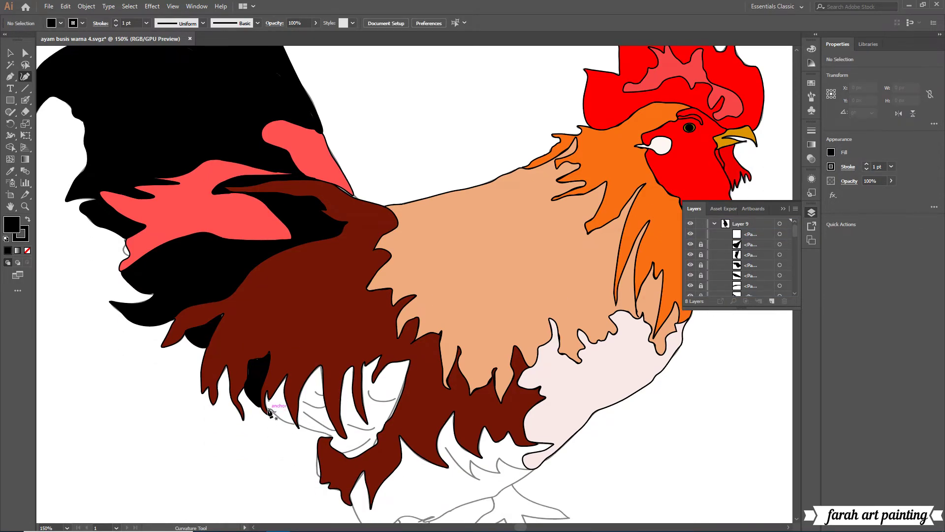
At 600% zoom, start a black path along the feather edge up to the tip.
click(270, 414)
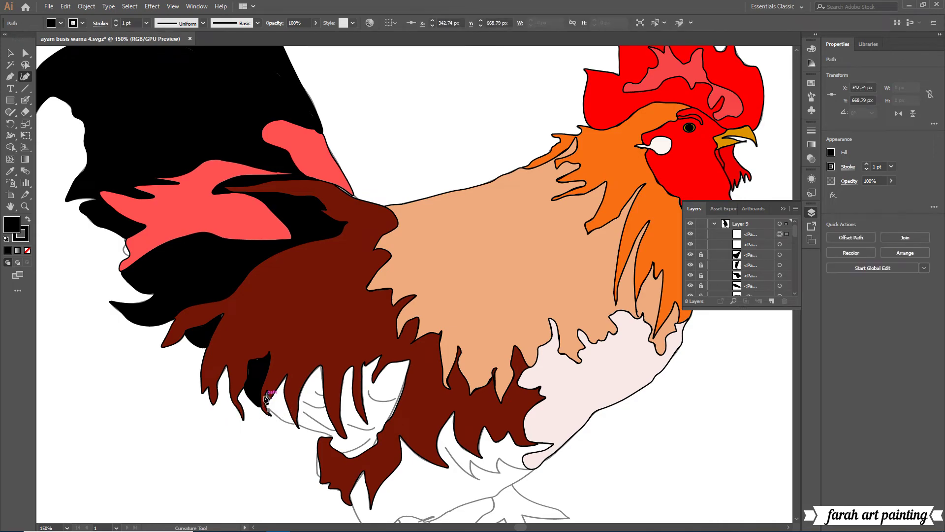
click(267, 394)
right_click(270, 406)
right_click(273, 125)
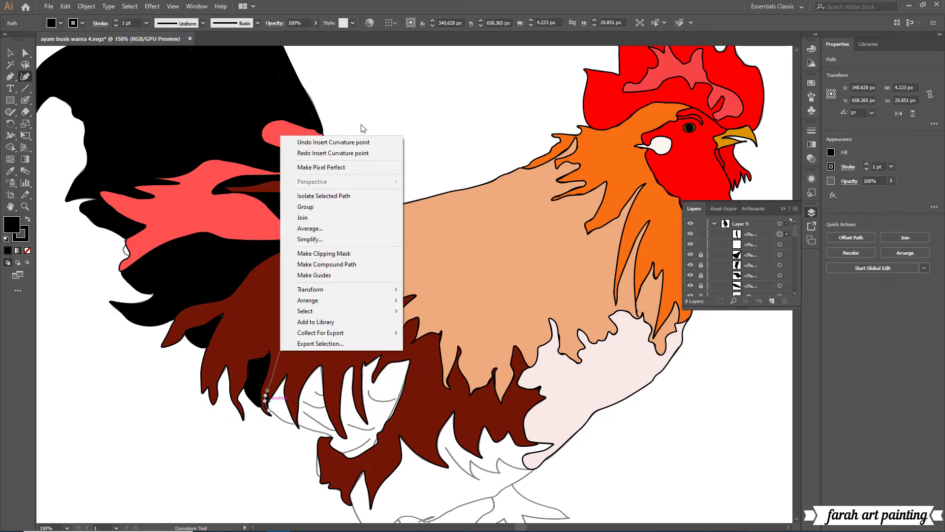
key(Escape)
key(ctrl+plus)
key(ctrl+plus)
key(ctrl+plus)
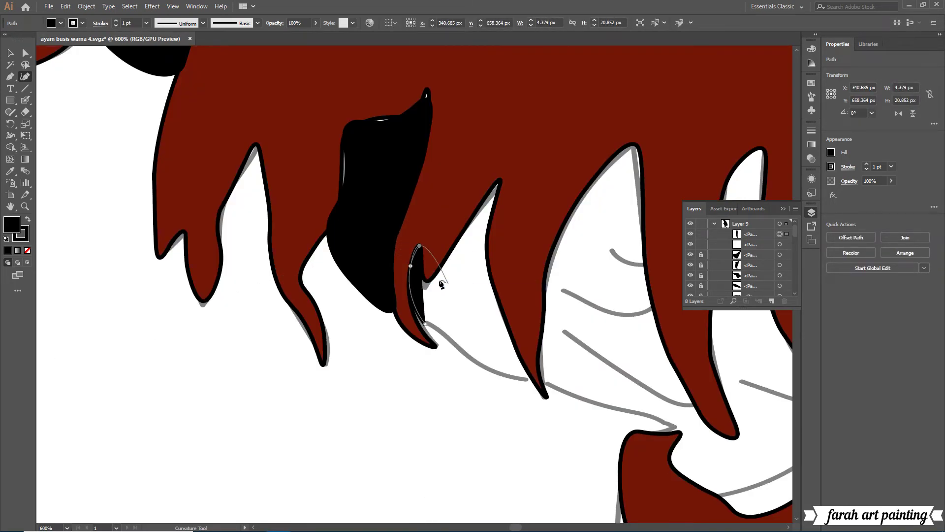
click(432, 281)
click(436, 274)
click(447, 258)
click(463, 231)
click(486, 197)
click(497, 182)
Trace the shadow path down the right feather edge.
click(494, 201)
click(491, 218)
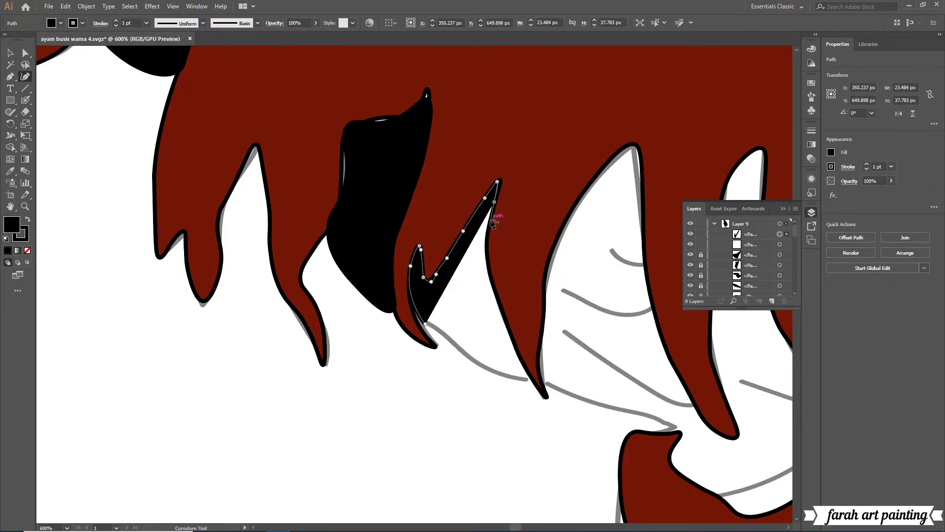
click(486, 246)
click(486, 268)
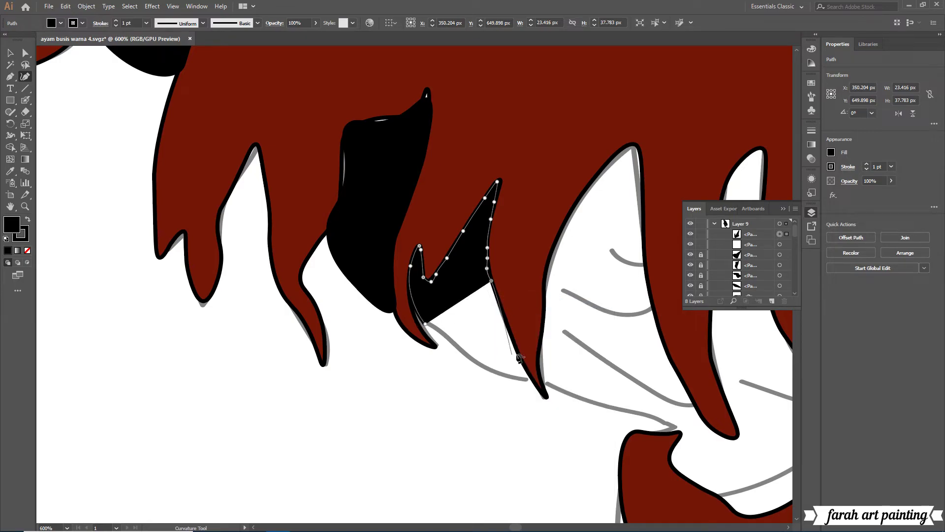
click(495, 291)
click(500, 314)
click(514, 345)
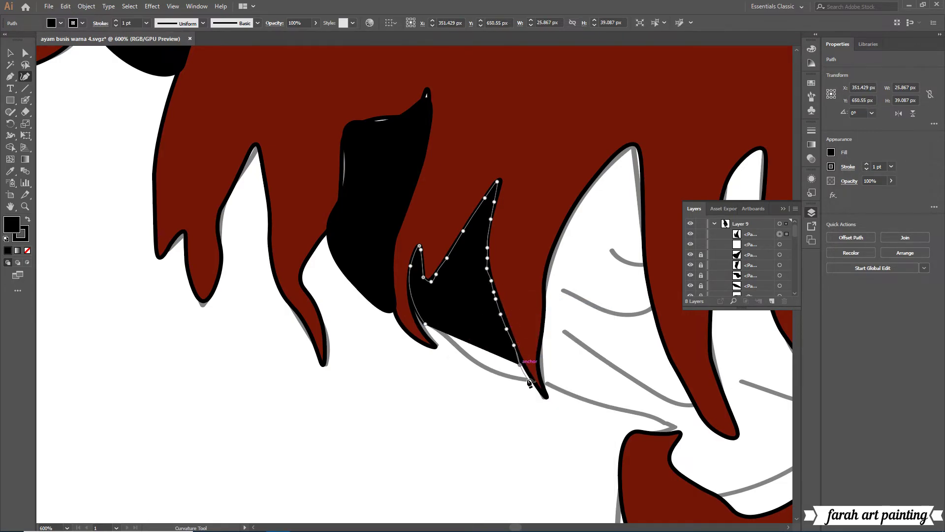
click(520, 365)
right_click(524, 374)
key(Escape)
Close the pointed shadow around its lower tip and reshape its left edges.
click(533, 382)
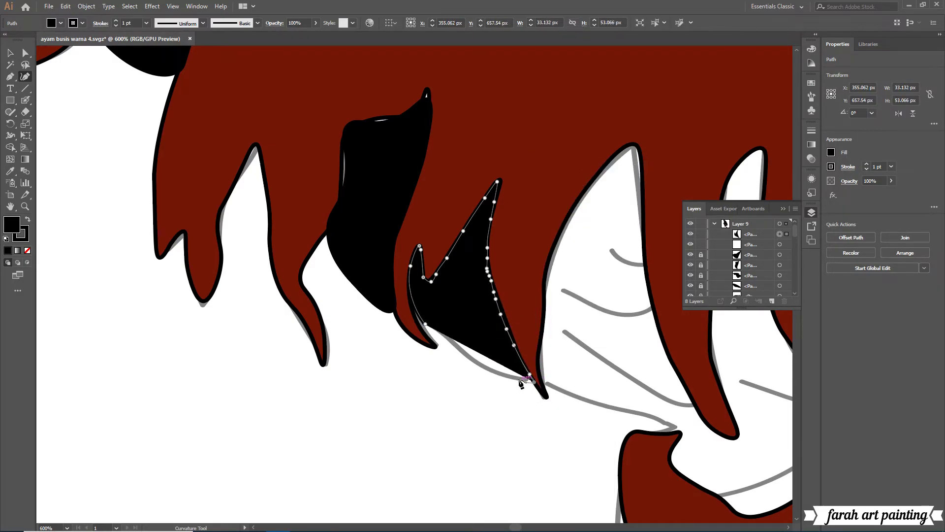
click(497, 372)
click(458, 350)
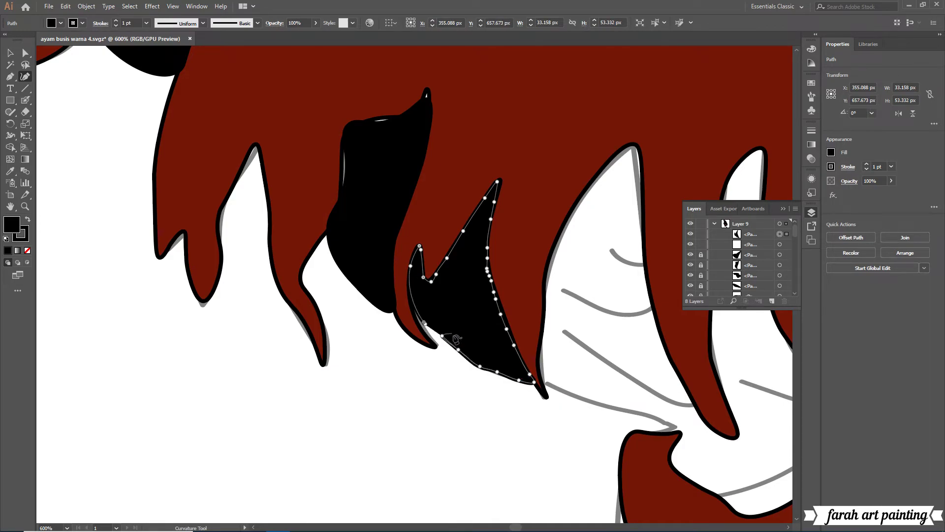
click(424, 324)
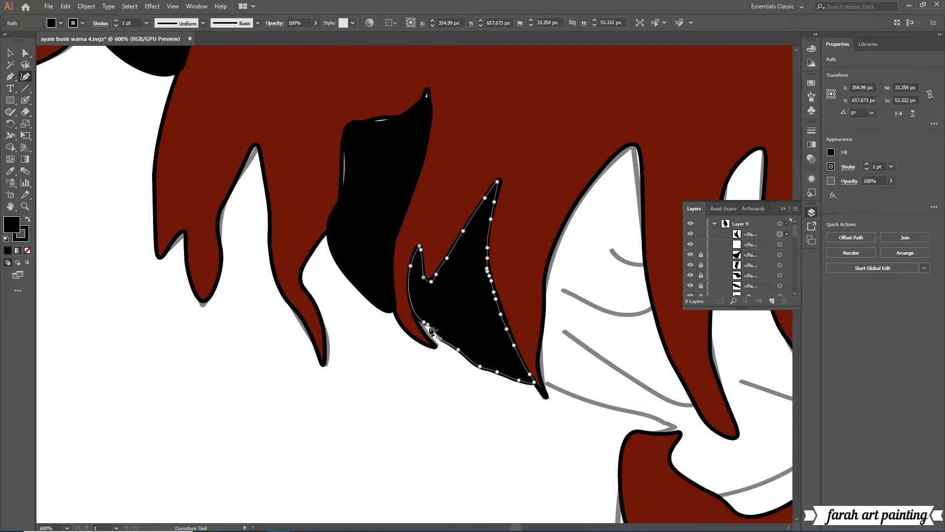
mouse_move(431, 331)
mouse_down()
mouse_move(451, 312)
mouse_move(411, 303)
mouse_up()
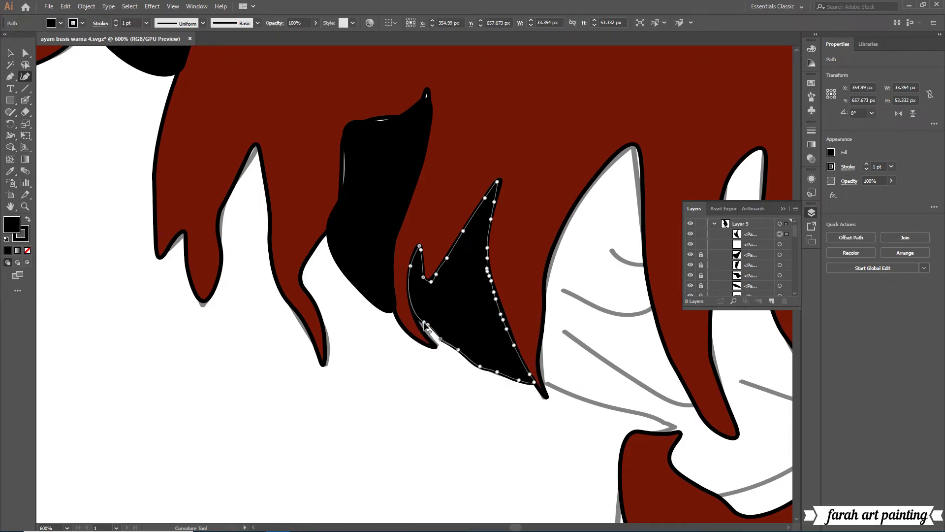
click(410, 266)
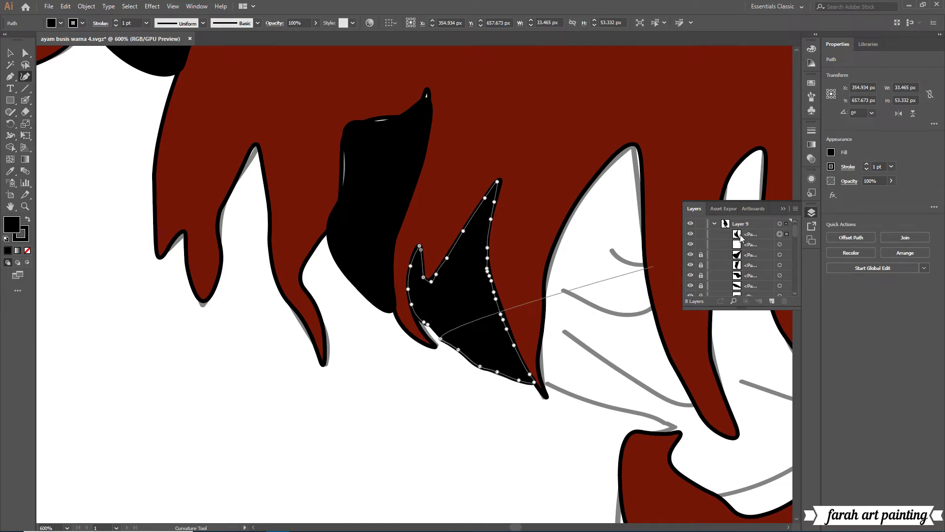
Stack the pointed shadow below the white path in the Layers panel.
drag(740, 238, 740, 248)
key(ctrl+shift+a)
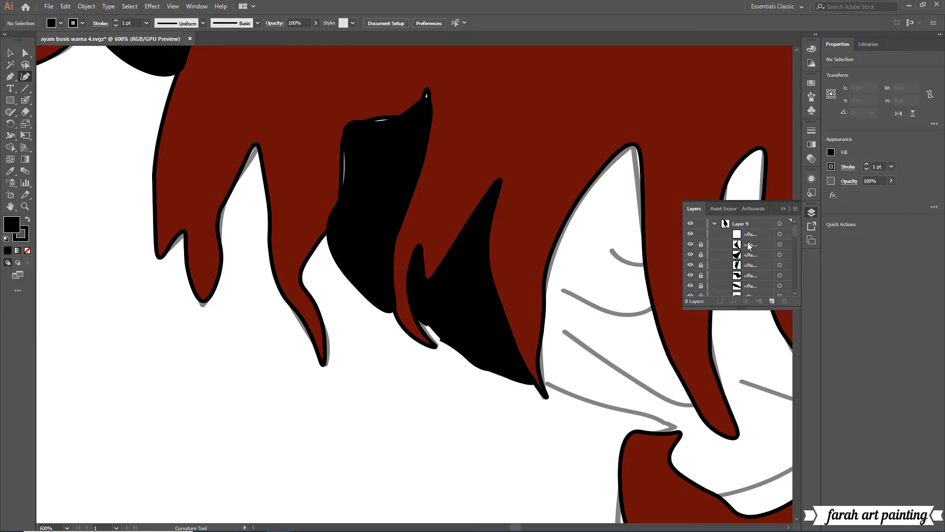
scroll(274, 391, right, 5)
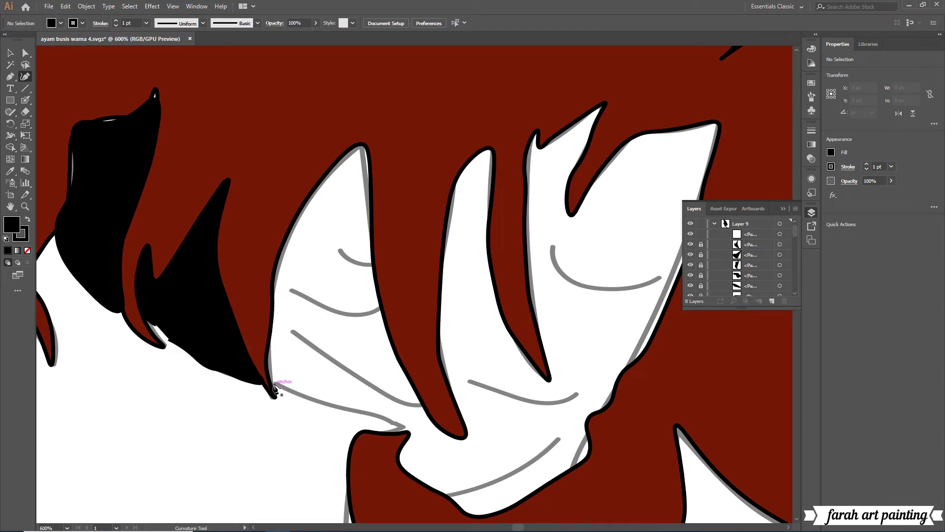
click(274, 391)
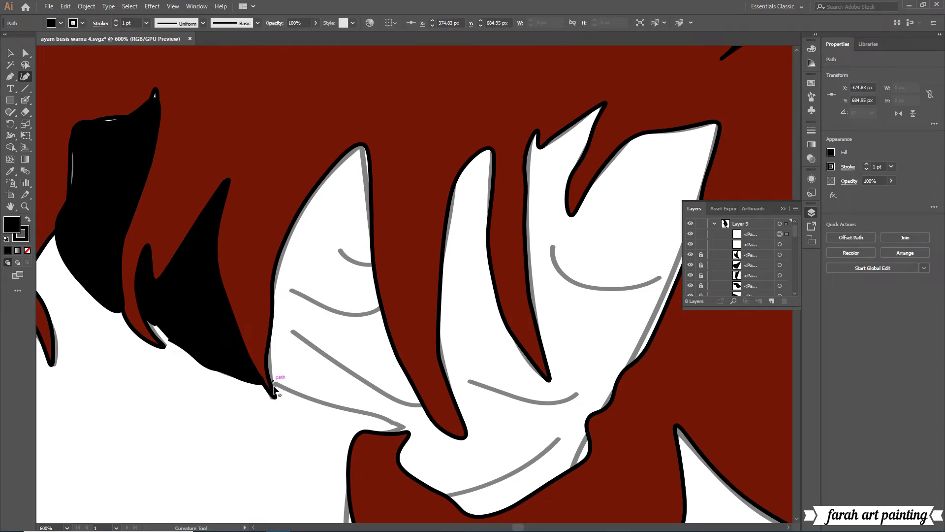
Delete the stray empty path from the Layers panel.
click(768, 245)
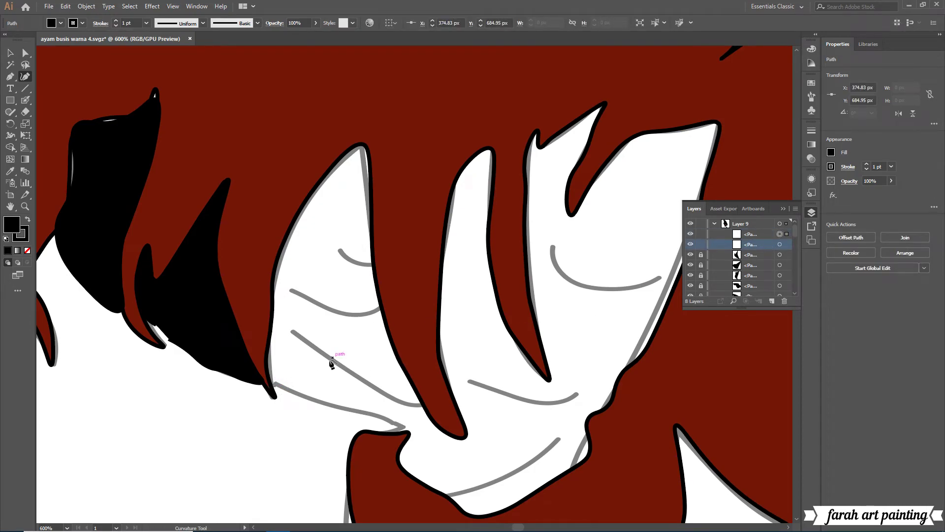
click(786, 244)
click(784, 301)
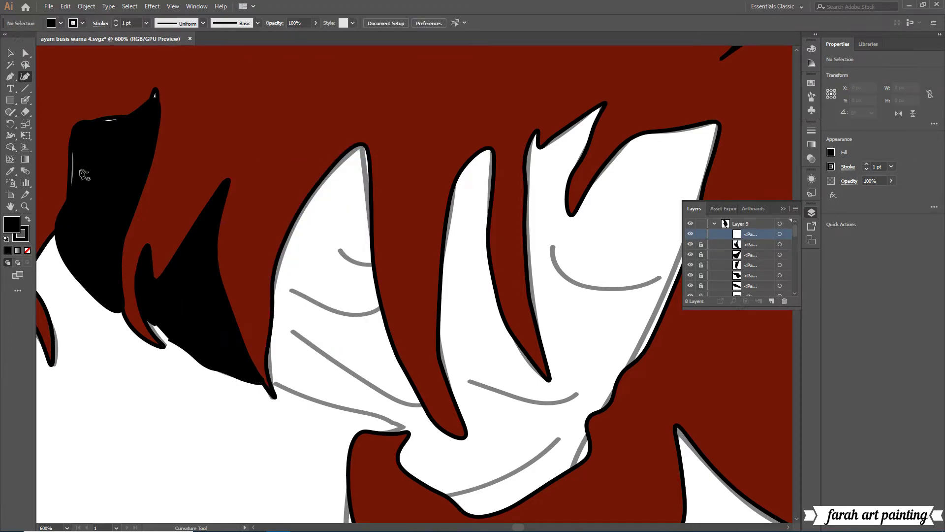
key(v)
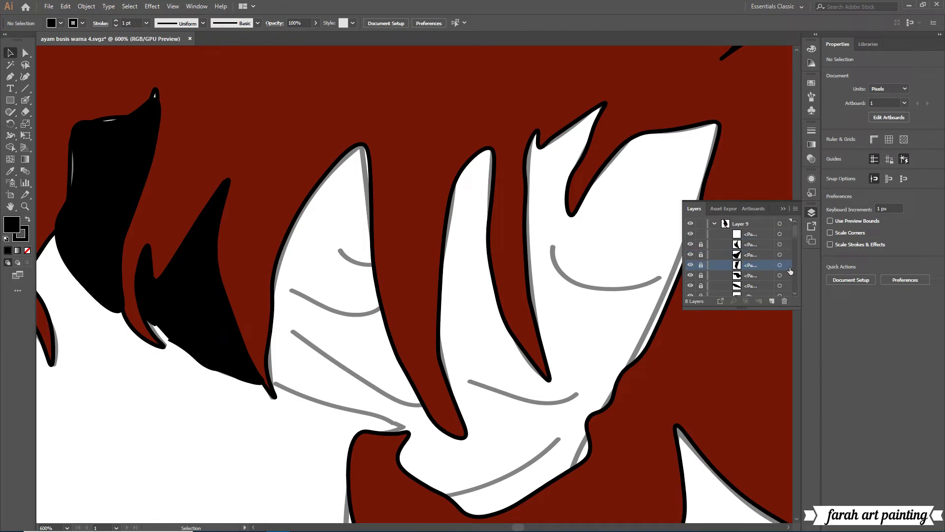
Unlock the shadow paths and smooth the upper-left black shadow's tip and left edge.
click(768, 265)
drag(700, 244, 701, 275)
click(779, 265)
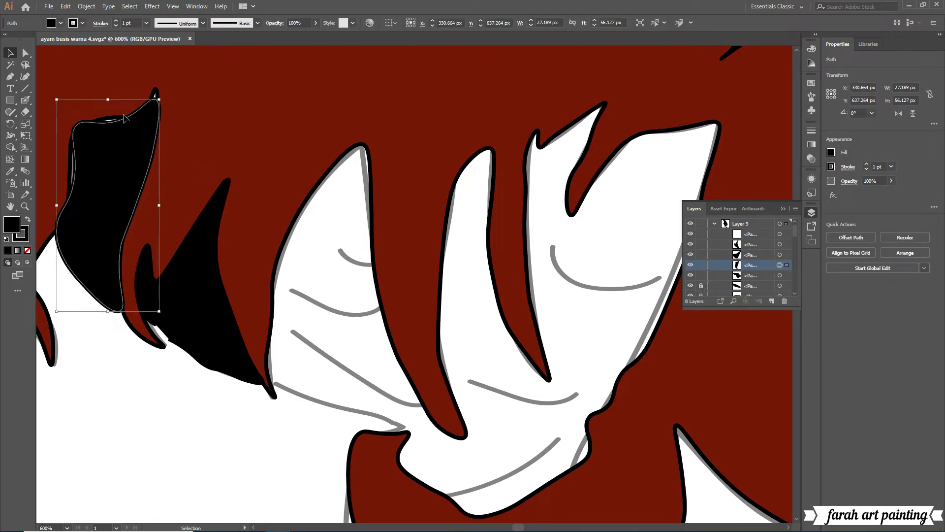
key(shift+grave)
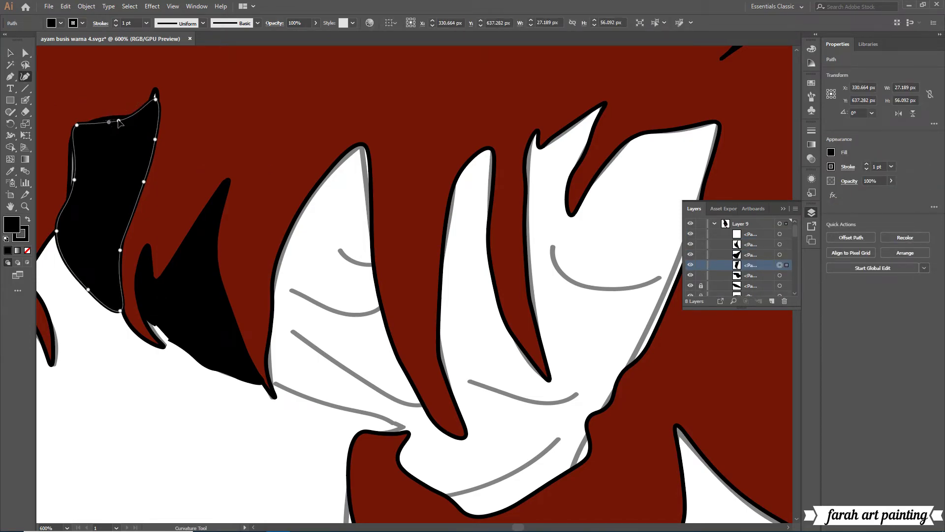
click(149, 105)
click(106, 119)
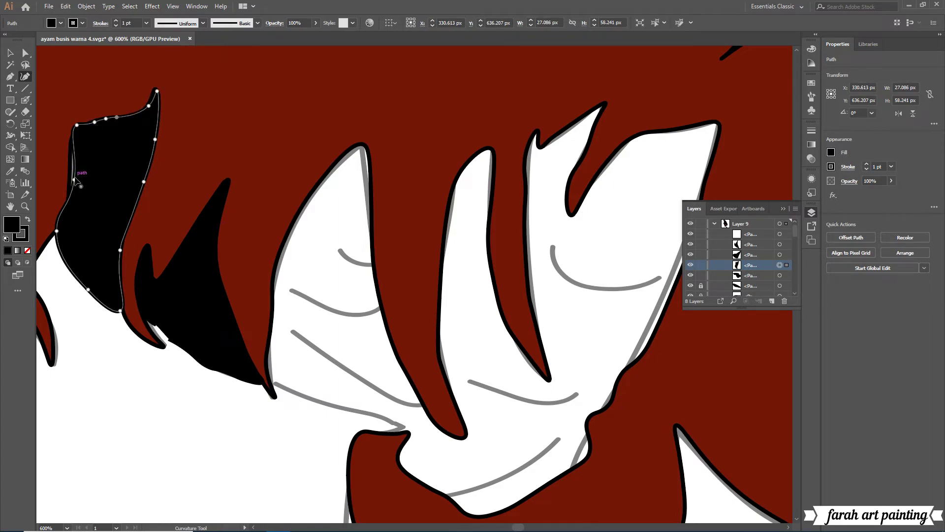
click(73, 179)
click(68, 197)
click(64, 212)
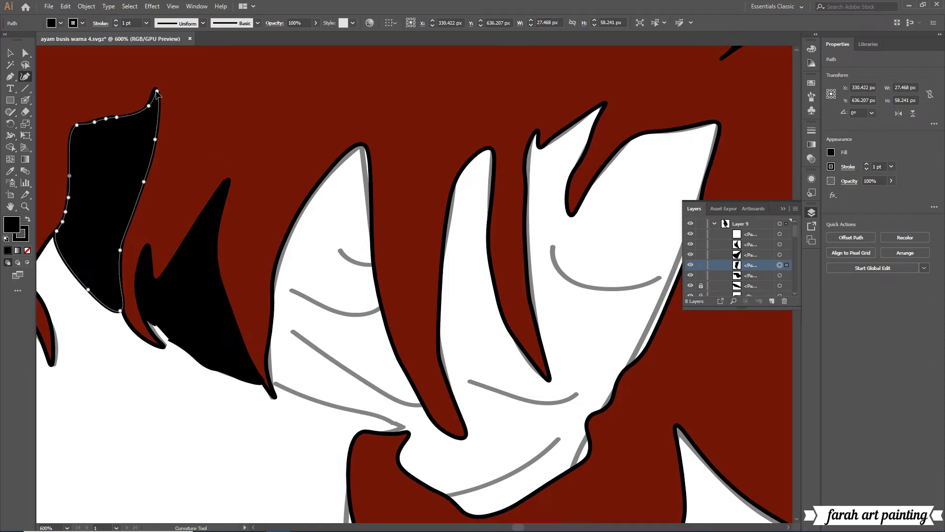
Lock the reshaped shadow paths in the Layers panel.
key(ctrl+2)
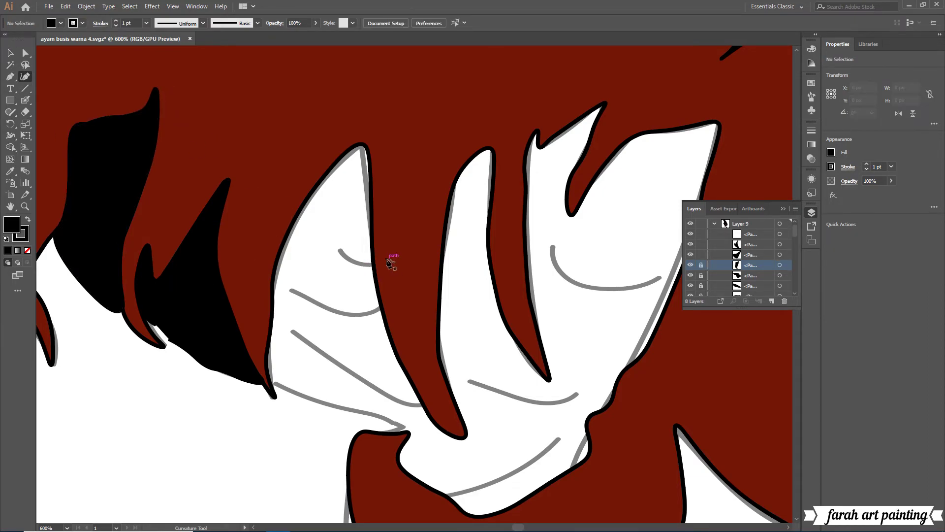
click(701, 255)
click(701, 244)
click(767, 235)
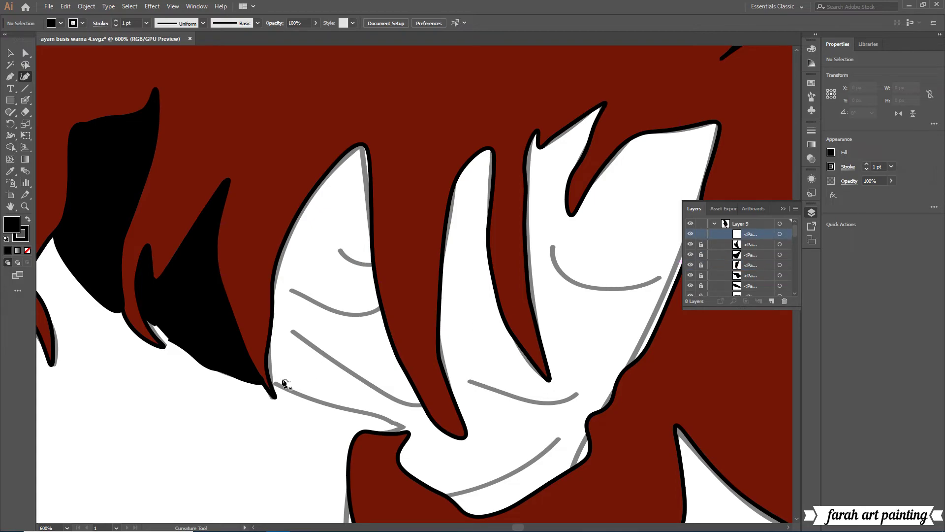
Remove an unwanted point from the shadow between the feathers, then begin another shadow.
click(703, 246)
click(148, 309)
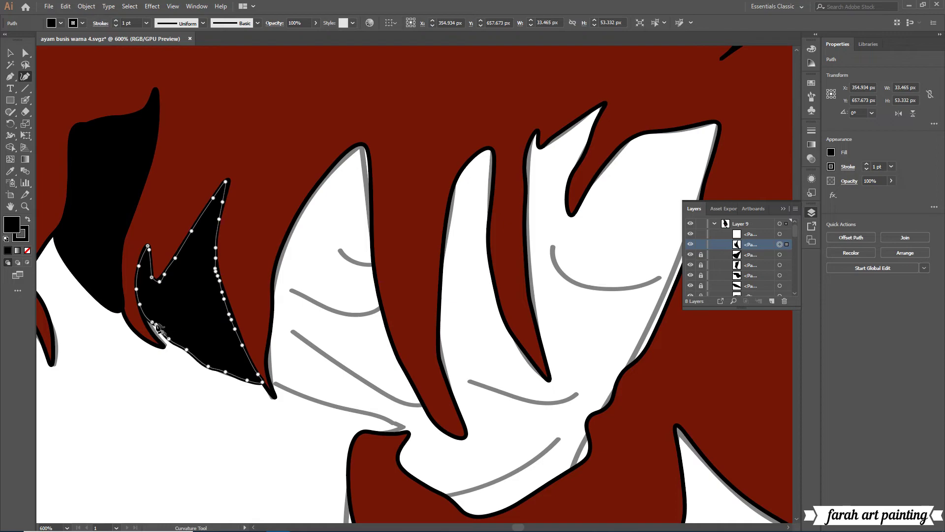
key(Delete)
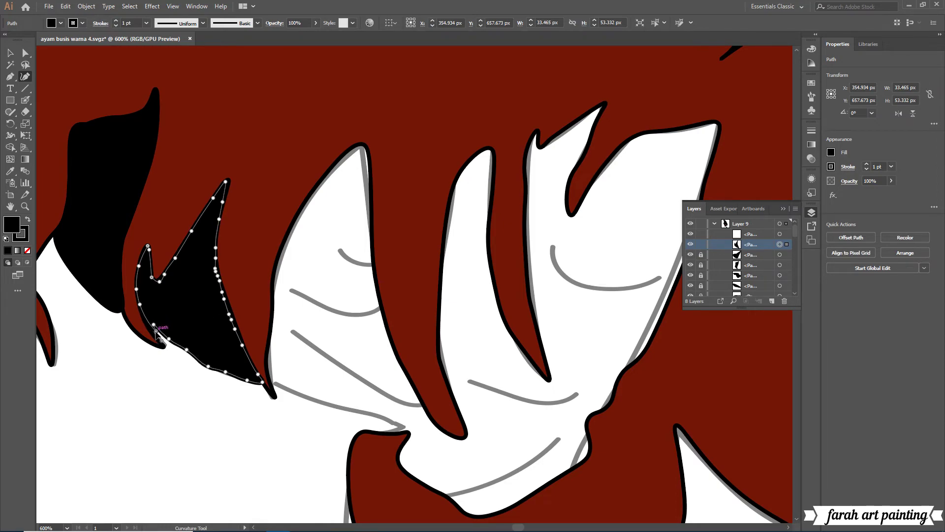
key(Escape)
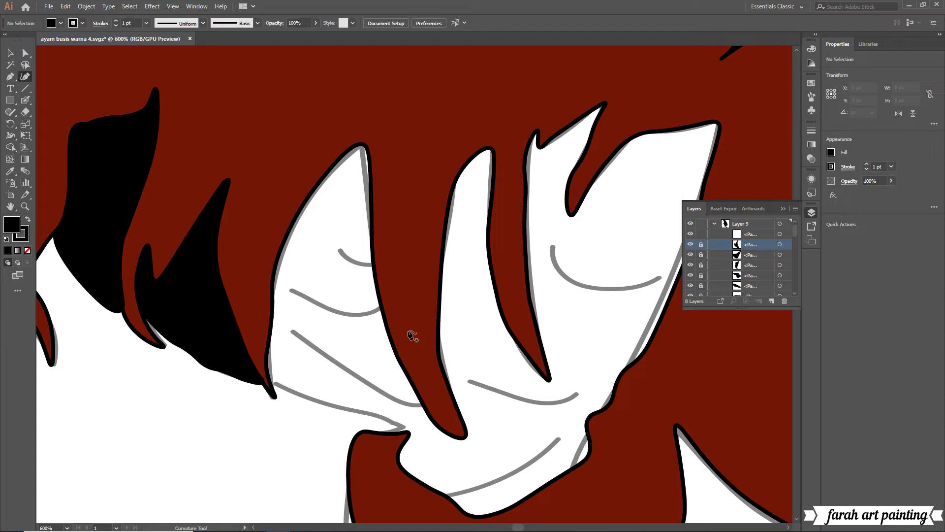
click(271, 383)
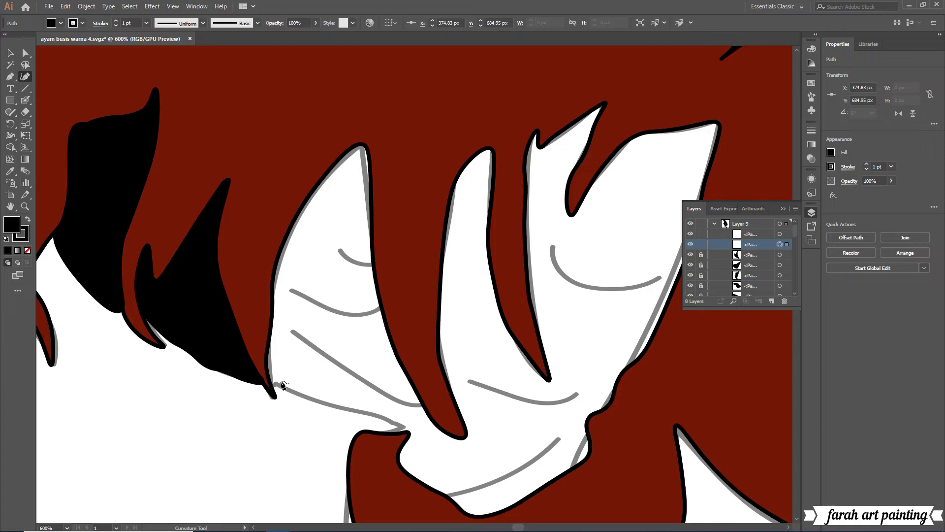
Trace the black shadow with the Curvature Tool up the feather edge to the first spike's tip.
click(266, 366)
click(271, 343)
click(272, 322)
click(272, 287)
click(278, 258)
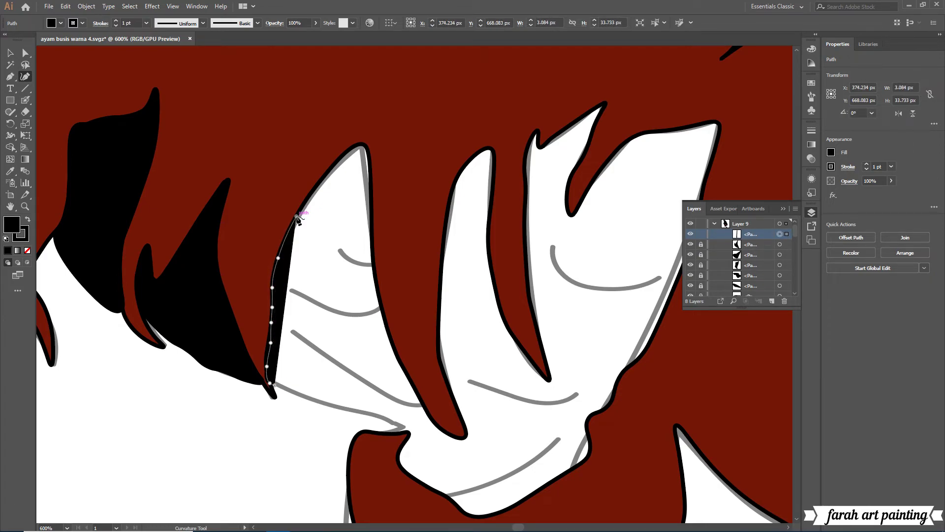
click(296, 216)
click(323, 175)
click(346, 154)
click(360, 144)
Extend the shadow outline past the spike tip and start down its edge.
right_click(365, 155)
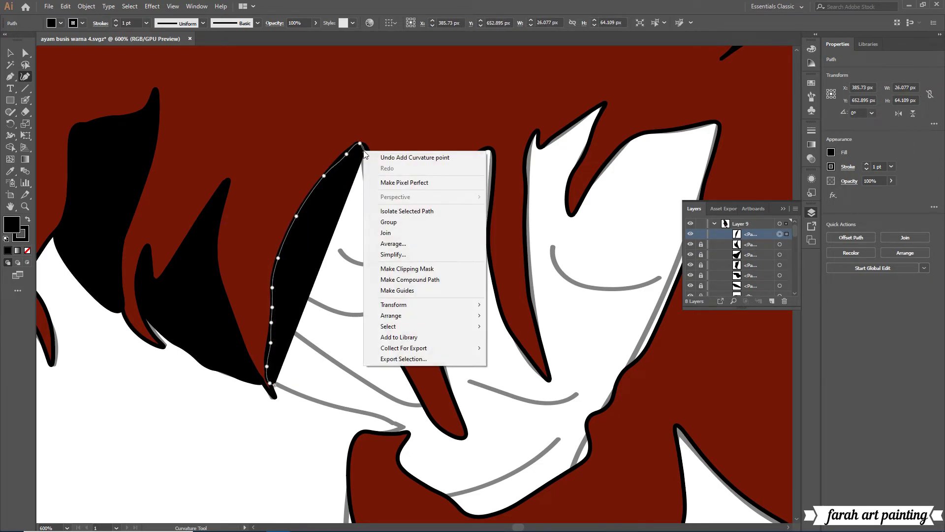
key(Escape)
right_click(365, 114)
key(Escape)
click(368, 148)
click(370, 161)
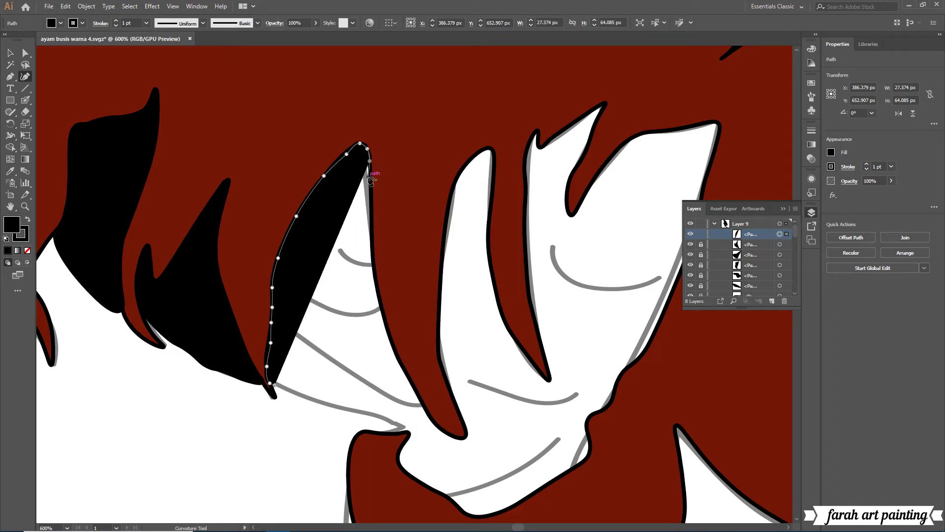
right_click(369, 187)
click(371, 184)
click(371, 219)
click(369, 236)
right_click(373, 249)
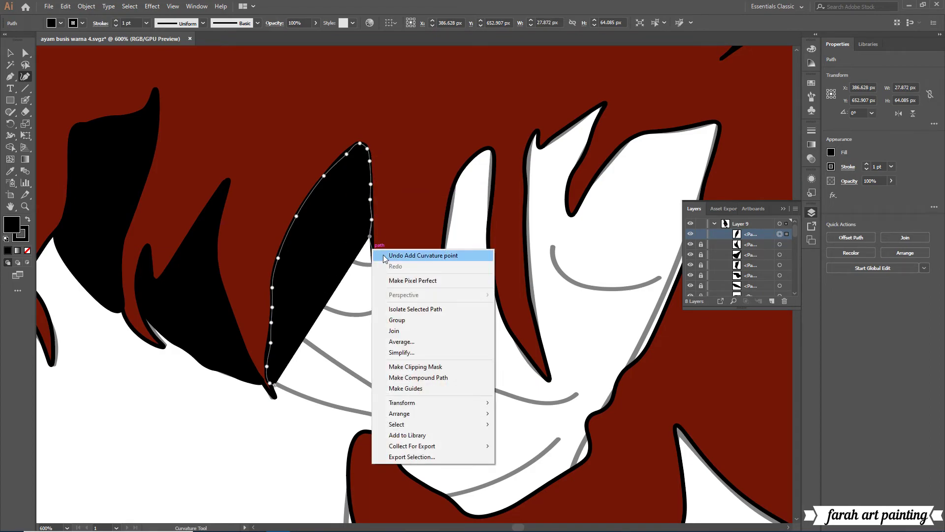
key(Escape)
Curve the shadow outline down the spike's right edge to its lower tip.
click(372, 249)
click(374, 266)
click(378, 290)
click(390, 338)
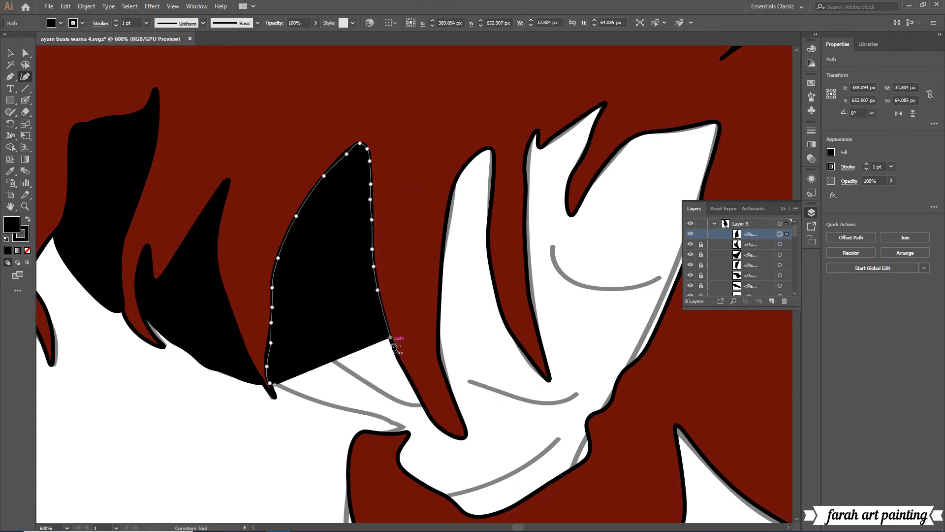
click(398, 357)
click(409, 378)
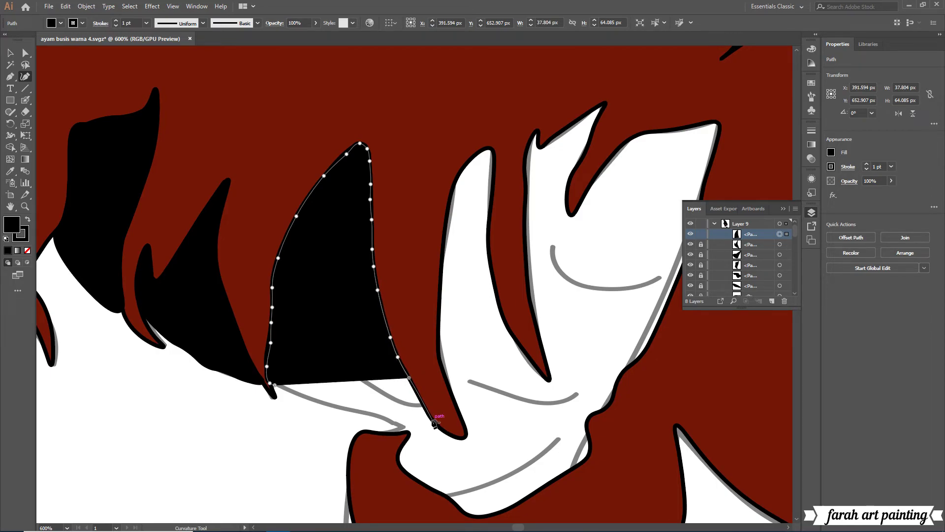
click(416, 392)
click(436, 424)
click(464, 438)
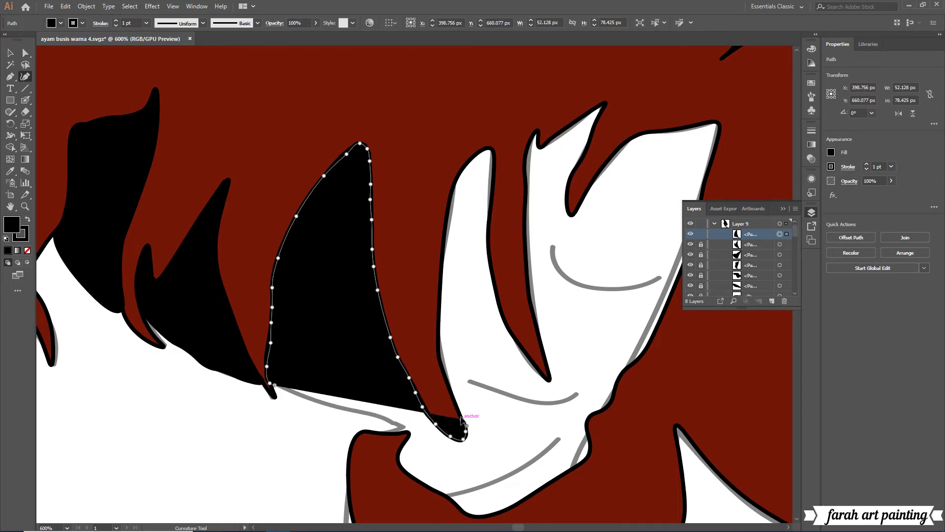
Trace the shadow up the white shape's left edge and the next spike's left edge.
click(440, 366)
click(438, 347)
click(439, 321)
right_click(456, 297)
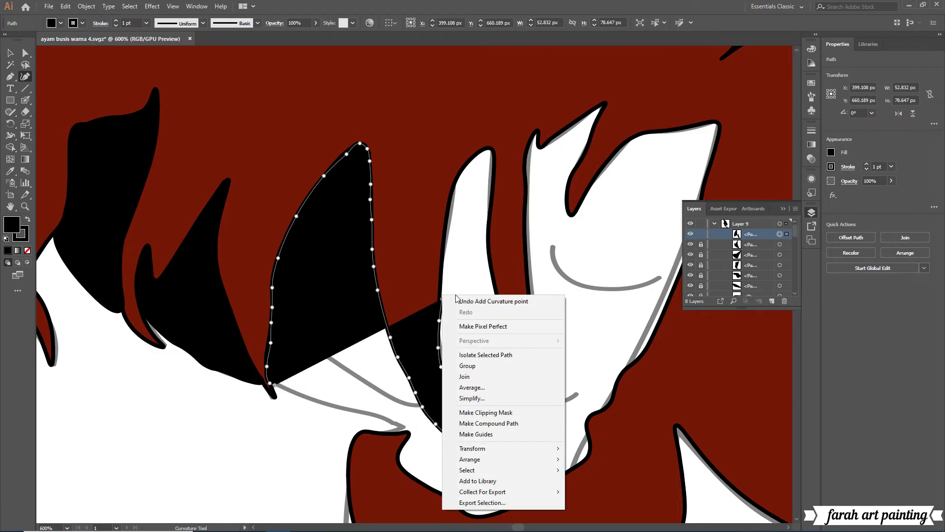
key(Escape)
click(440, 286)
click(442, 250)
click(447, 214)
click(450, 198)
click(453, 183)
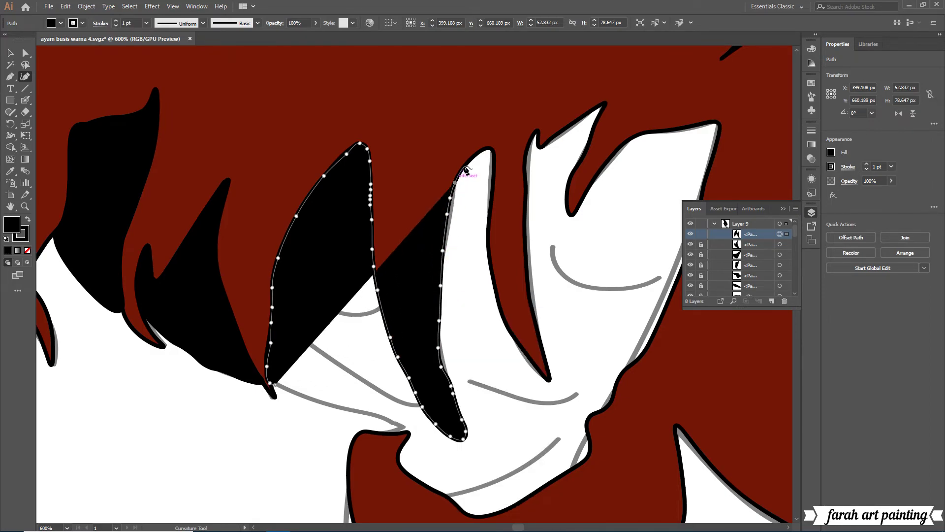
Wrap the outline around the second spike's tip and down to the next lower tip.
click(463, 167)
click(487, 148)
click(493, 190)
click(490, 213)
click(488, 237)
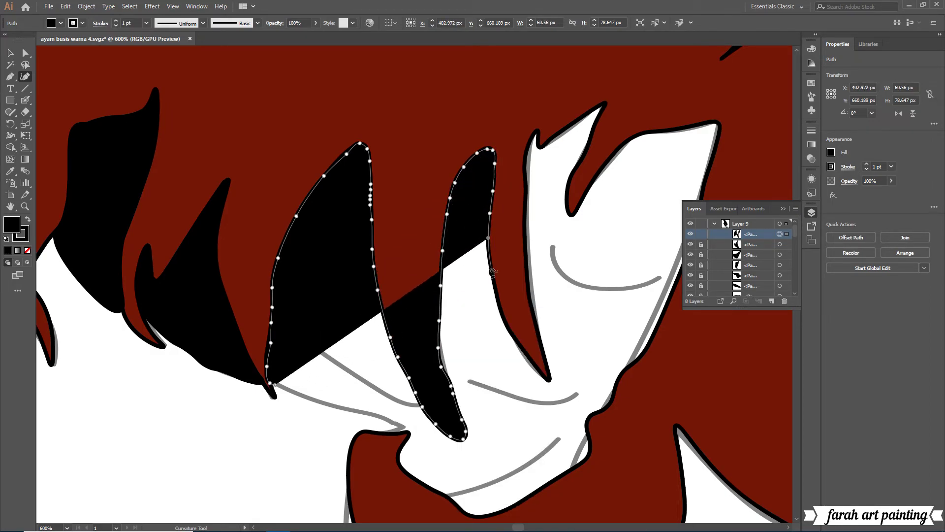
click(491, 268)
click(499, 300)
click(507, 325)
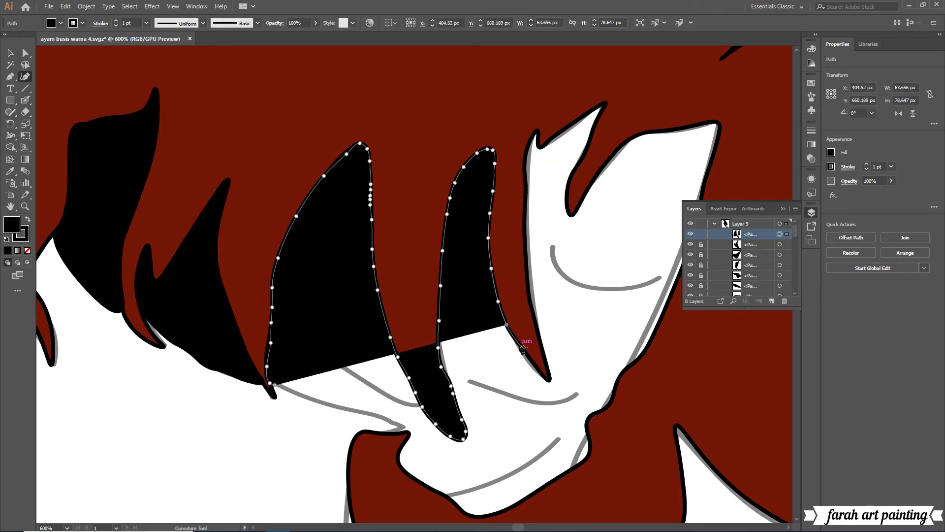
click(520, 344)
click(532, 360)
click(549, 379)
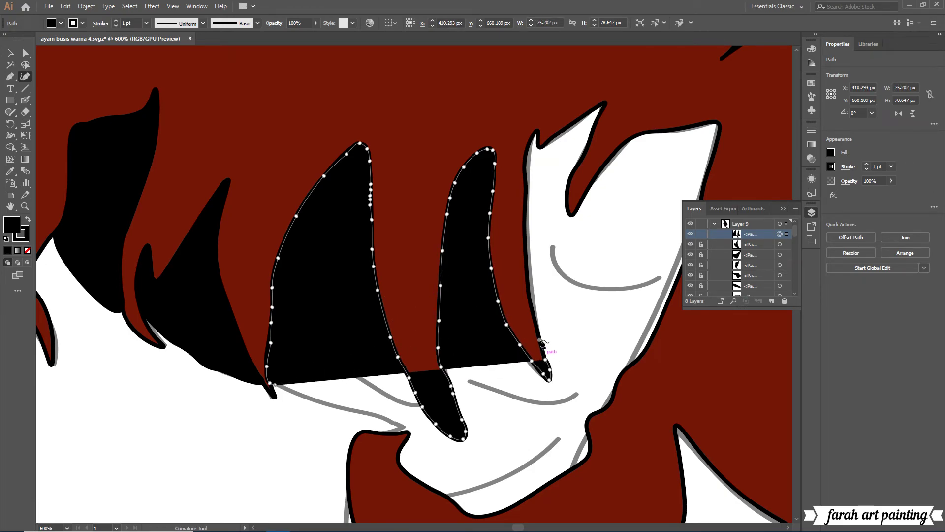
Trace back up the hair strand's right edge and cover the next spike to its tip.
click(540, 337)
click(537, 318)
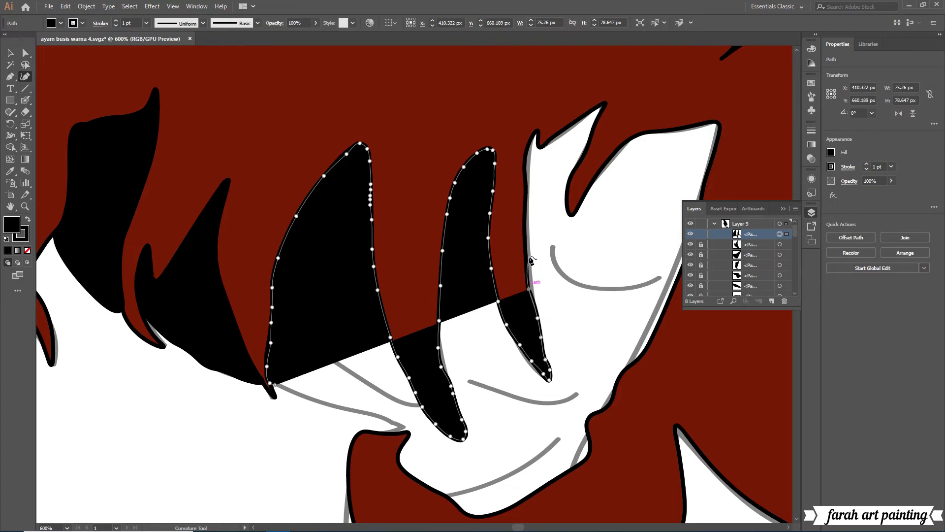
click(528, 289)
click(525, 250)
click(524, 167)
click(527, 146)
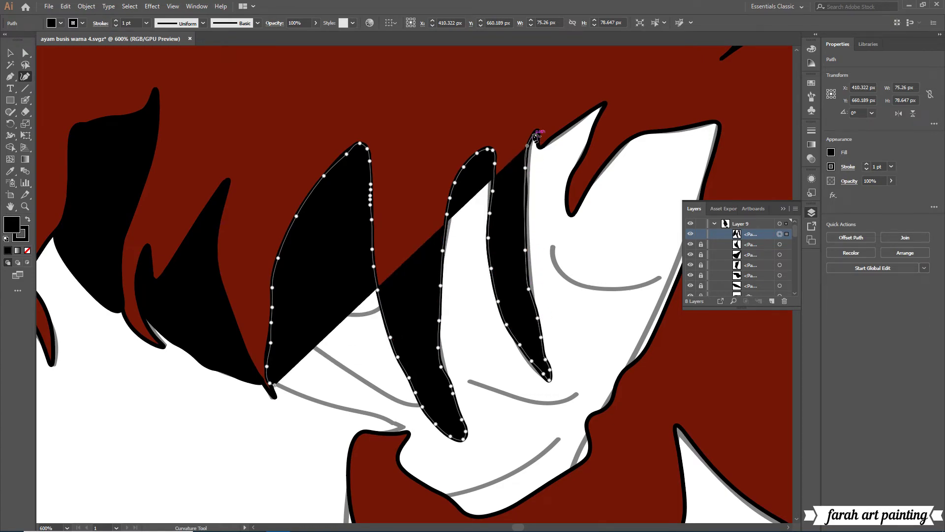
click(542, 144)
click(570, 126)
click(591, 111)
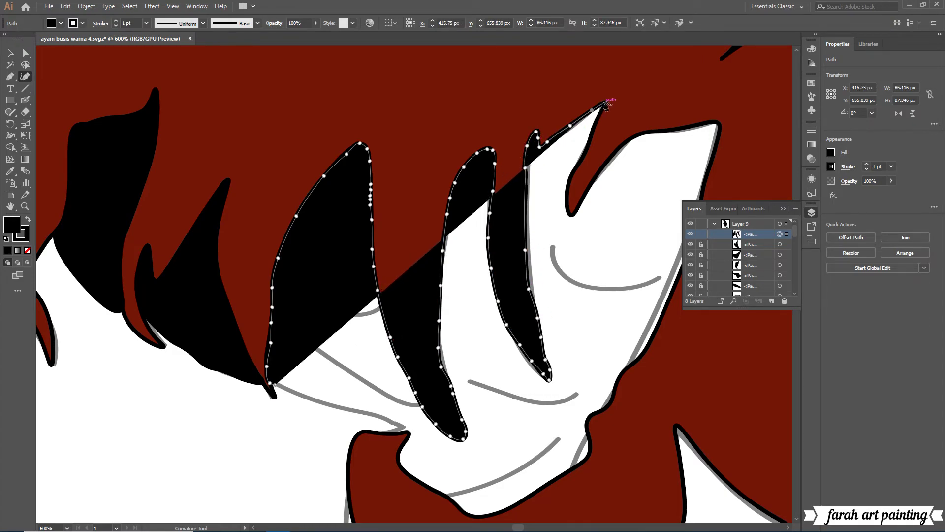
click(598, 114)
click(592, 131)
Trace down into the notch, then along the head's top edge to its right corner.
click(582, 162)
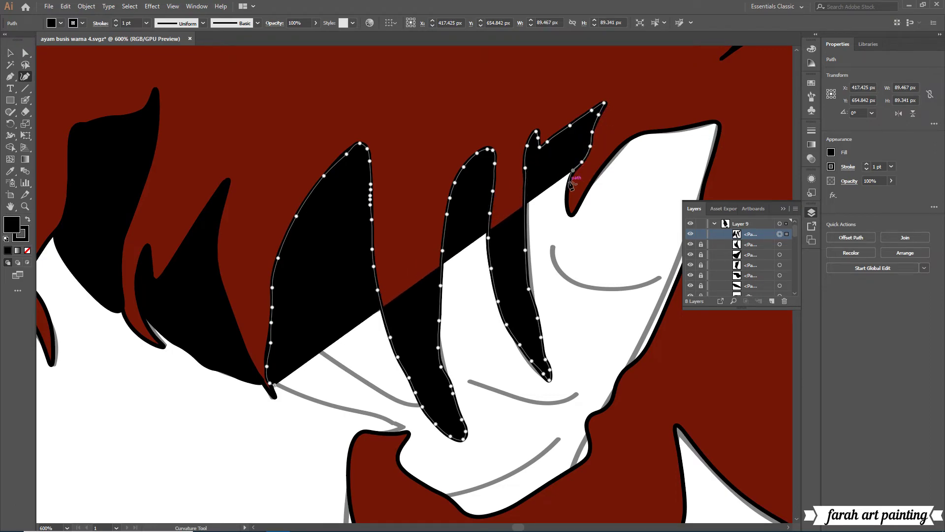
click(569, 181)
click(567, 195)
click(571, 213)
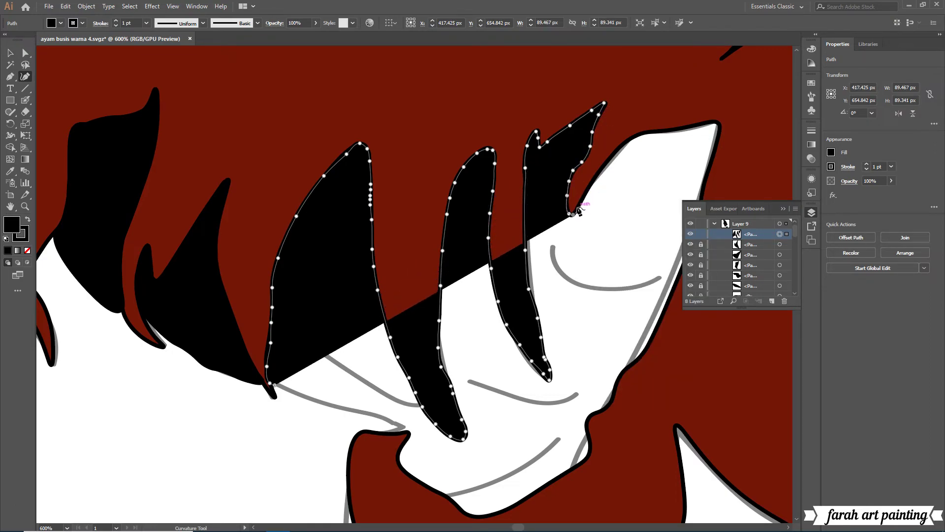
click(577, 208)
click(587, 190)
click(604, 163)
click(627, 140)
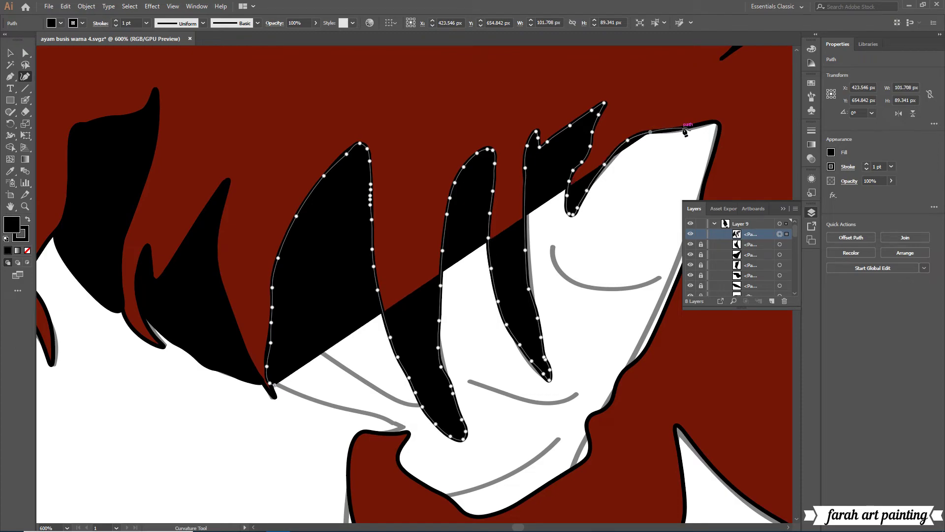
click(673, 129)
click(702, 124)
click(717, 122)
click(718, 139)
click(713, 155)
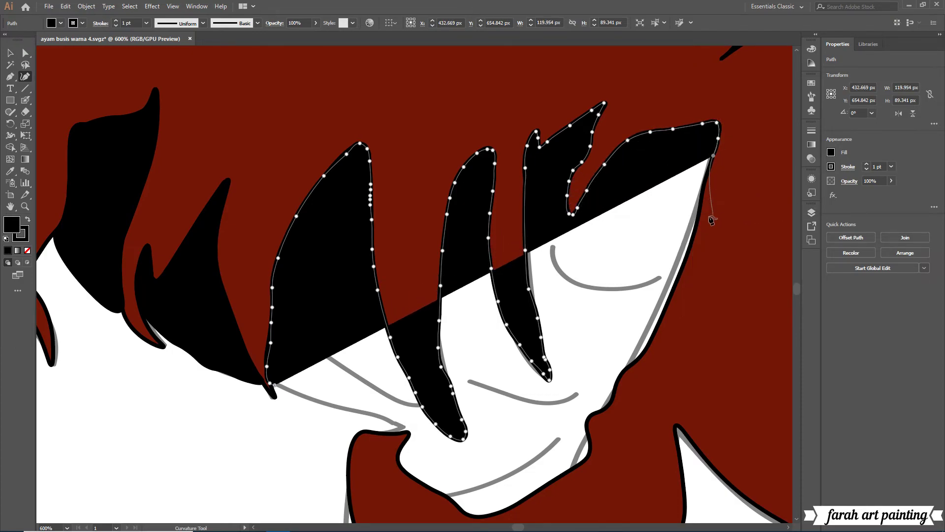
Continue the shadow outline down the head's right edge to the lower right.
click(702, 197)
click(695, 229)
click(685, 260)
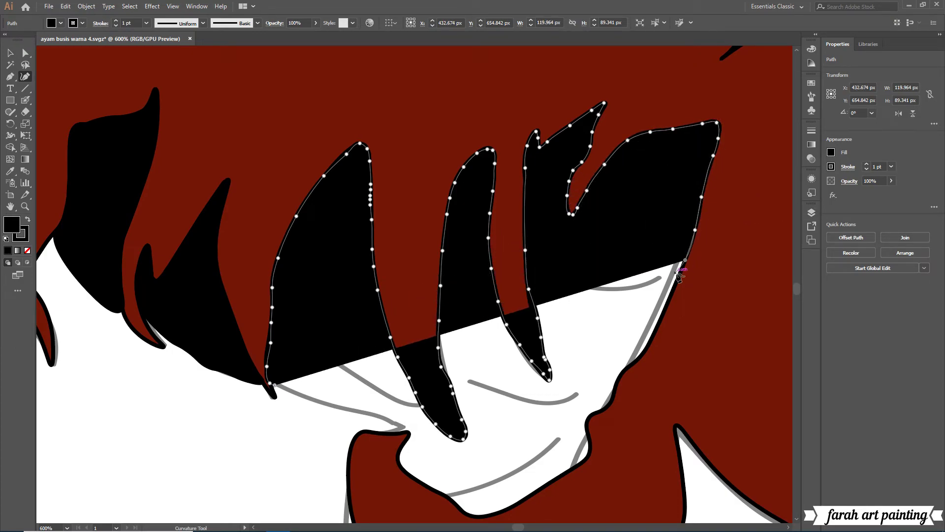
click(677, 279)
click(658, 327)
click(647, 346)
click(633, 360)
click(617, 384)
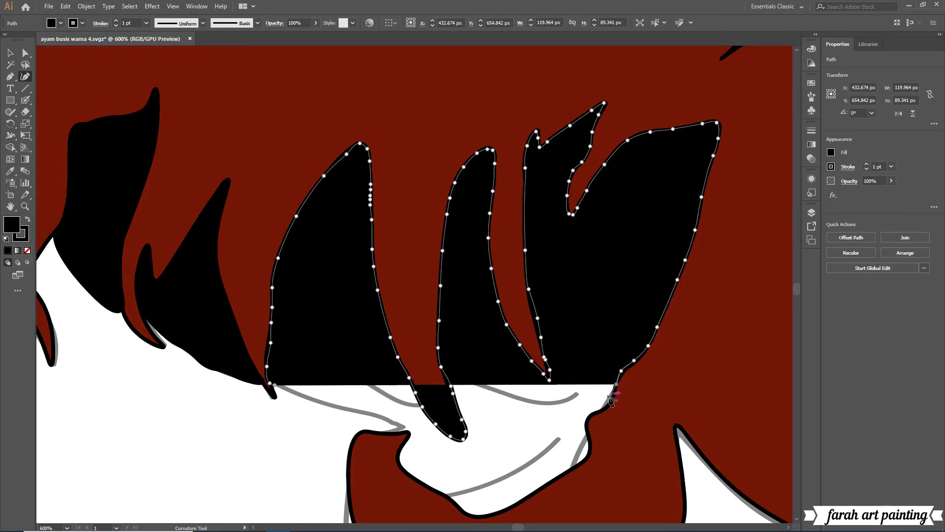
click(610, 401)
Trace the shadow down the lower right edge and leftward along its bottom edge.
click(591, 413)
scroll(588, 433, down, 2)
click(585, 383)
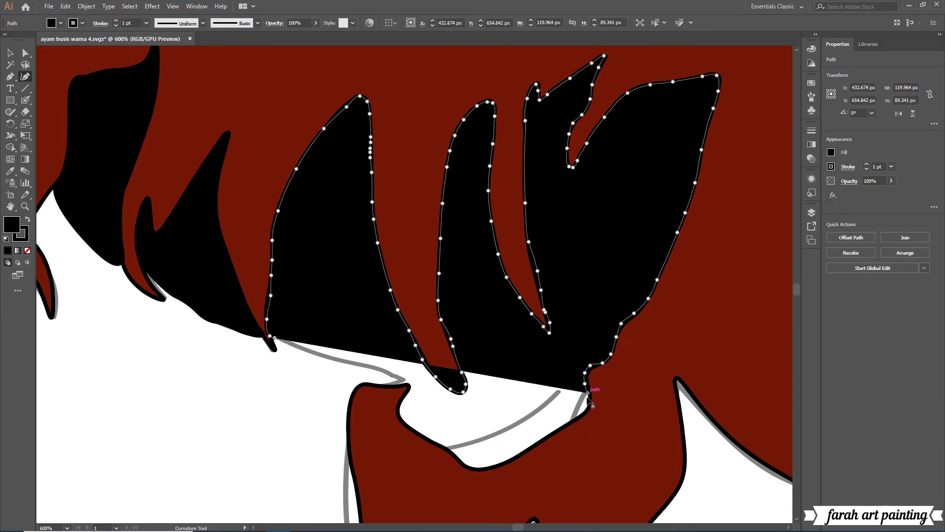
click(588, 405)
click(575, 419)
click(555, 432)
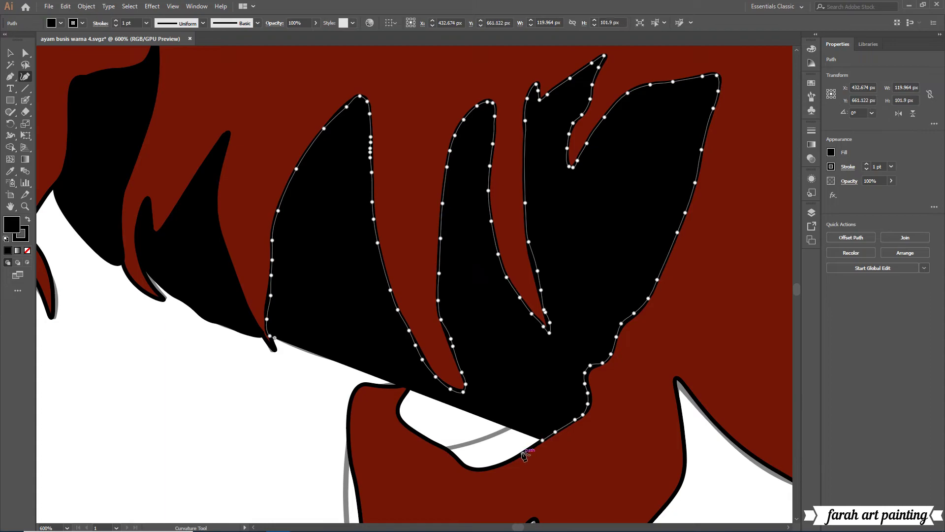
click(523, 453)
click(514, 459)
click(495, 466)
click(462, 463)
click(450, 448)
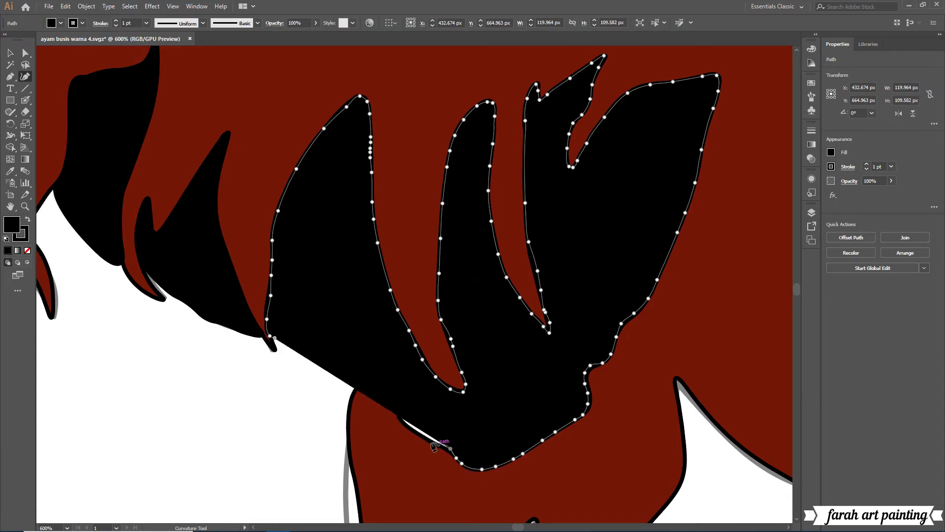
Trace the shadow up its lower-left edge, undo a stray point, and close the shape.
click(443, 446)
click(417, 434)
click(406, 427)
click(398, 404)
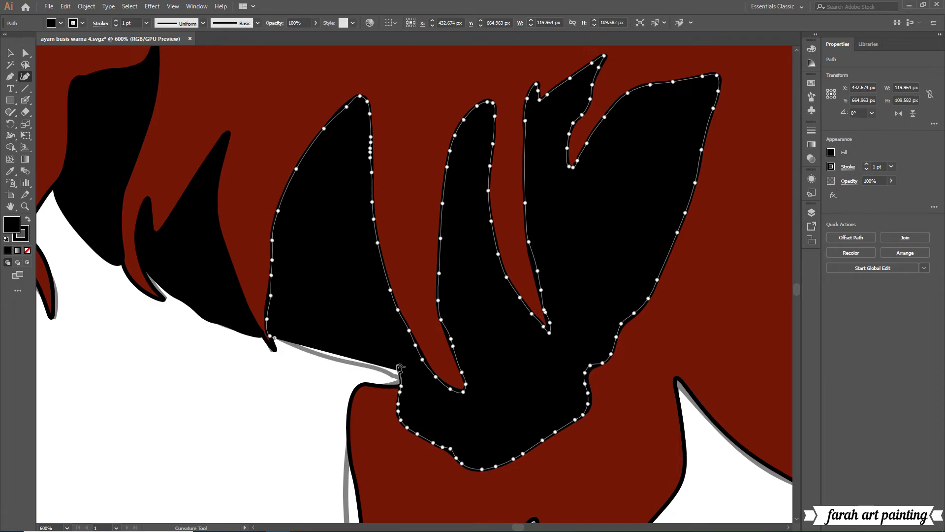
click(356, 363)
click(336, 361)
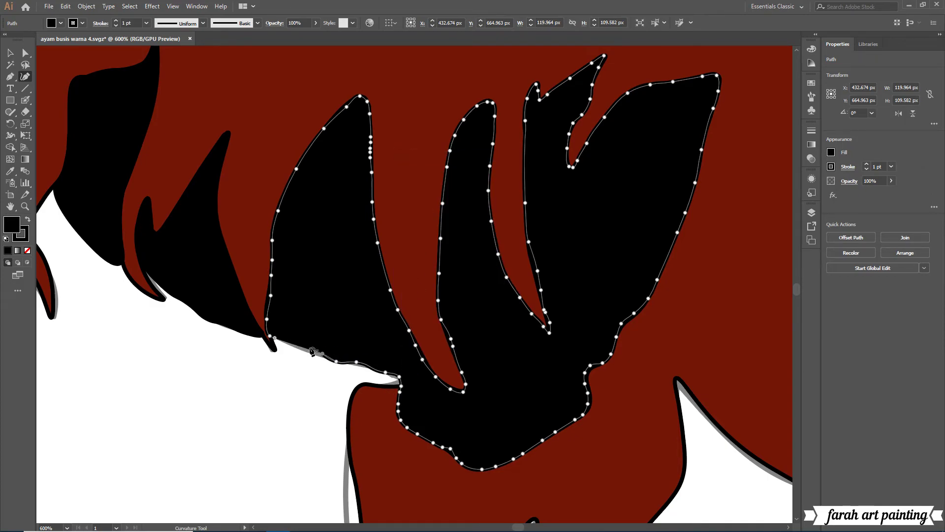
right_click(409, 323)
key(Escape)
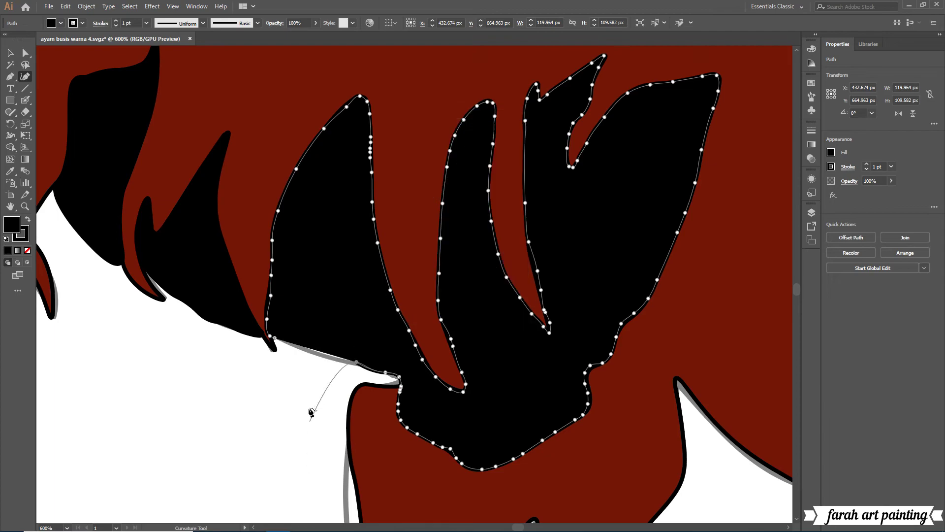
right_click(393, 350)
click(443, 139)
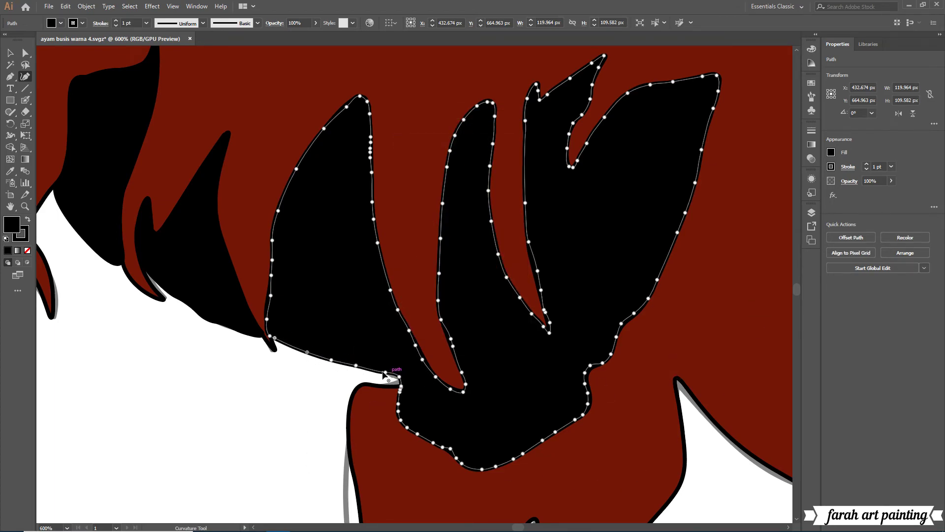
scroll(393, 424, down, 3)
scroll(382, 428, up, 3)
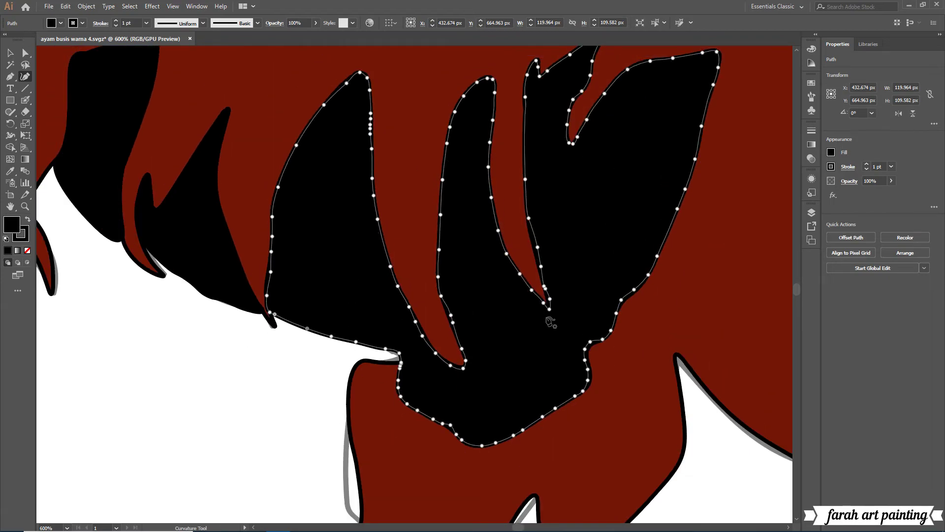
scroll(521, 407, up, 2)
scroll(539, 406, down, 5)
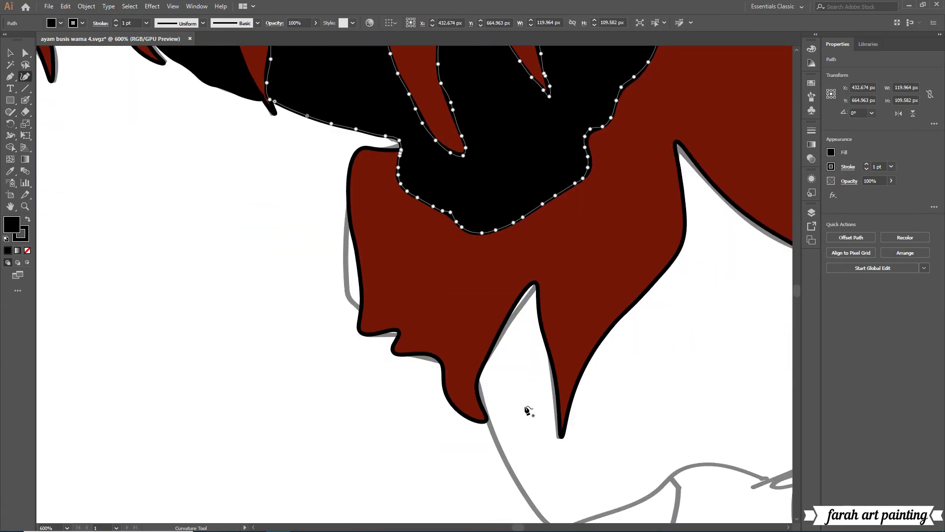
Create new Layer 10 above the artwork and lock Layer 9.
click(812, 212)
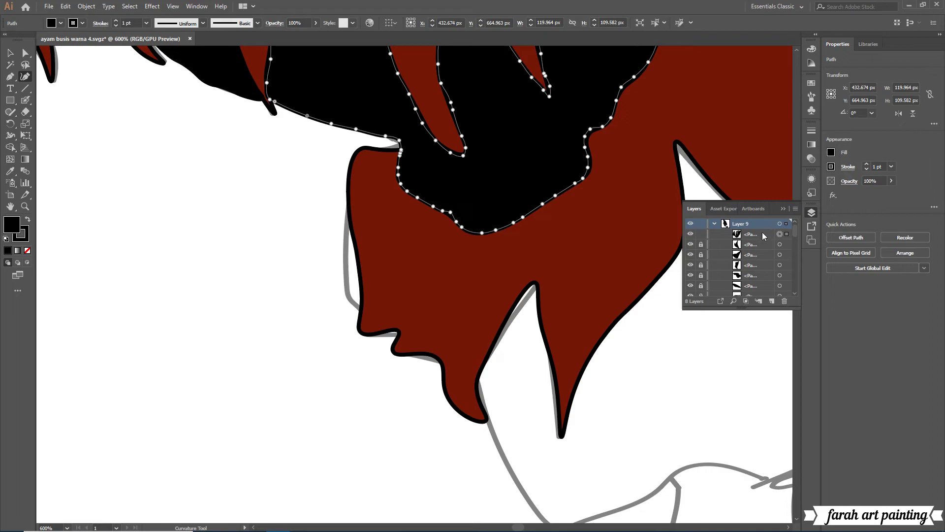
click(772, 301)
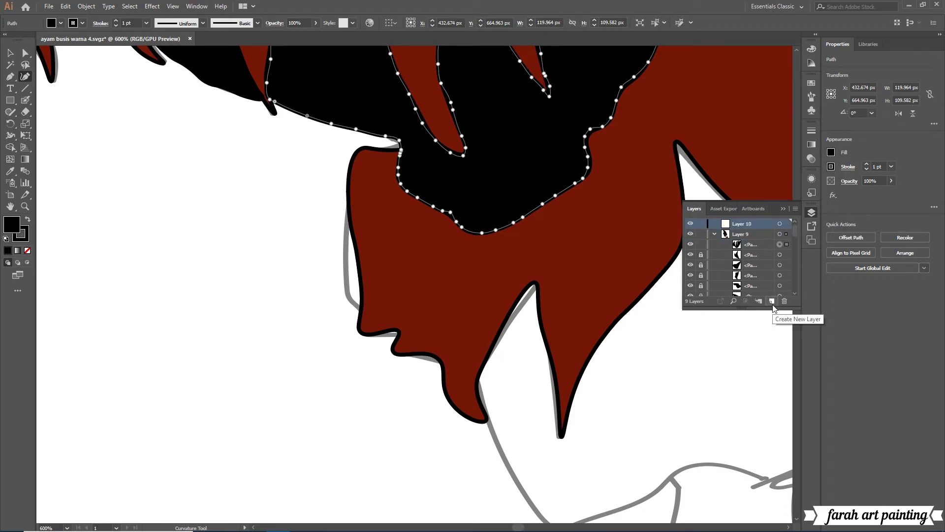
click(701, 234)
scroll(280, 486, up, 3)
scroll(591, 435, down, 2)
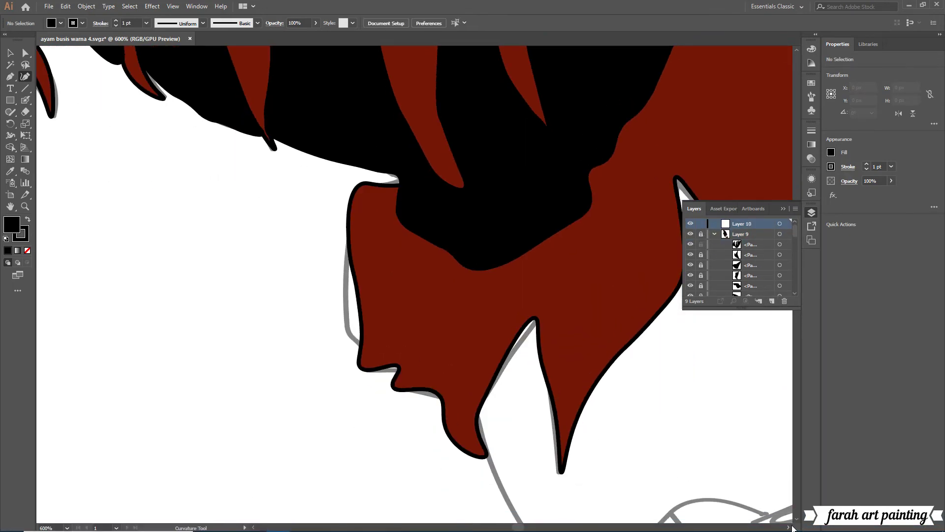
scroll(640, 443, right, 5)
scroll(658, 477, down, 3)
scroll(492, 394, down, 3)
scroll(86, 366, down, 2)
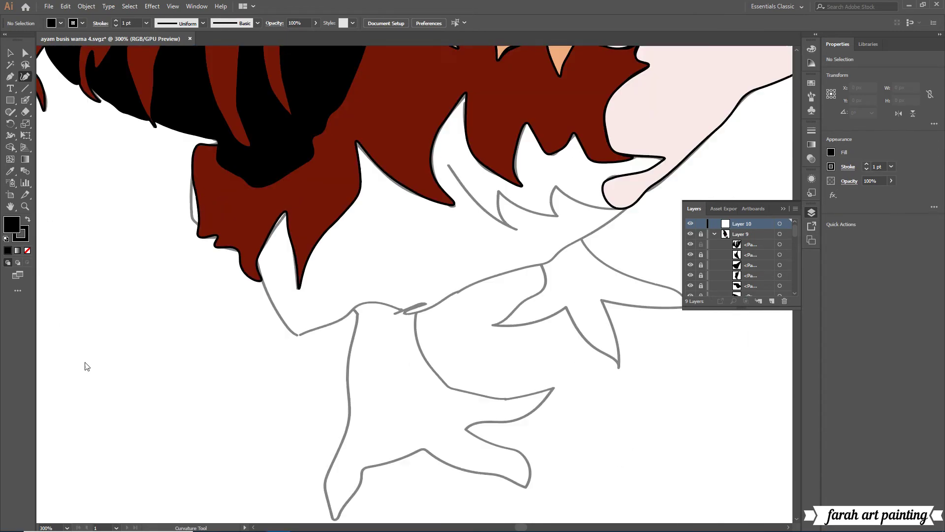
With the Curvature Tool, trace the left feather spikes along the lower neck-feather edge.
click(263, 281)
click(260, 250)
click(271, 230)
click(280, 216)
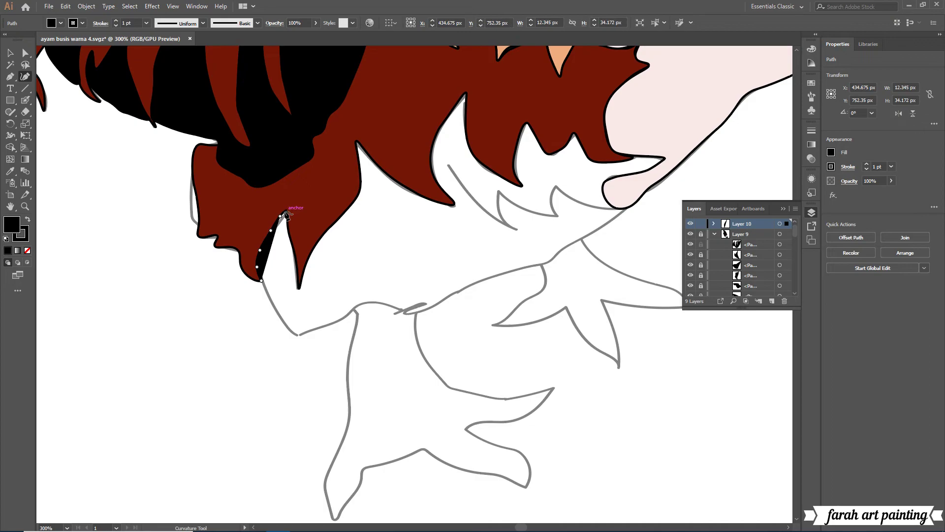
click(290, 238)
click(297, 268)
click(298, 287)
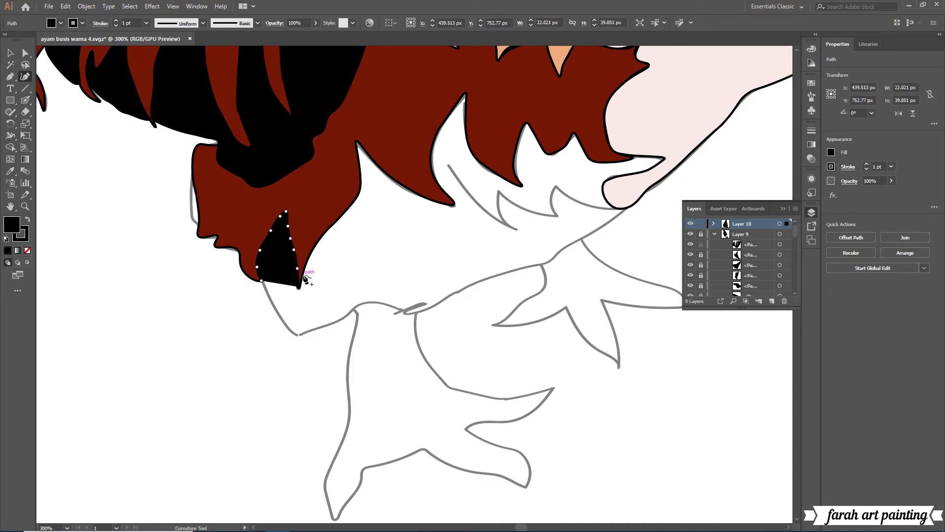
click(318, 241)
click(330, 226)
click(357, 196)
click(361, 180)
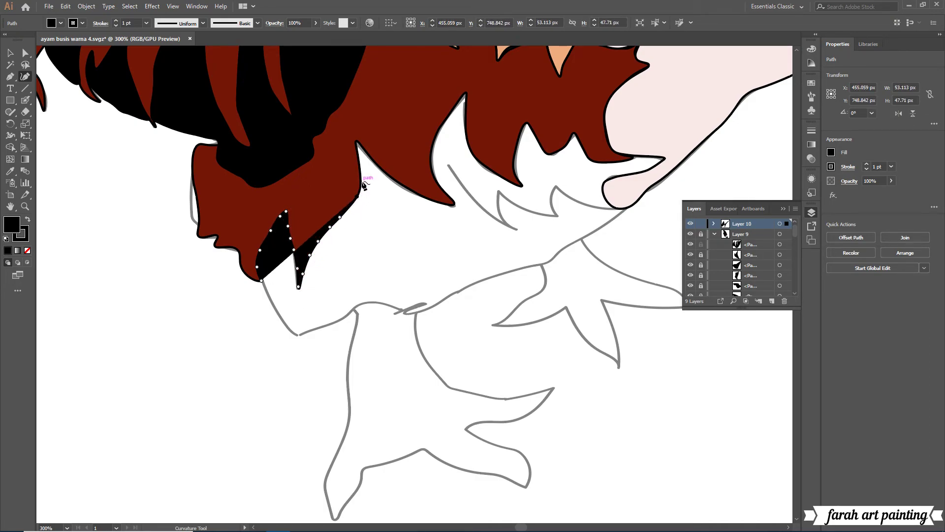
click(355, 143)
click(375, 162)
click(395, 181)
click(416, 193)
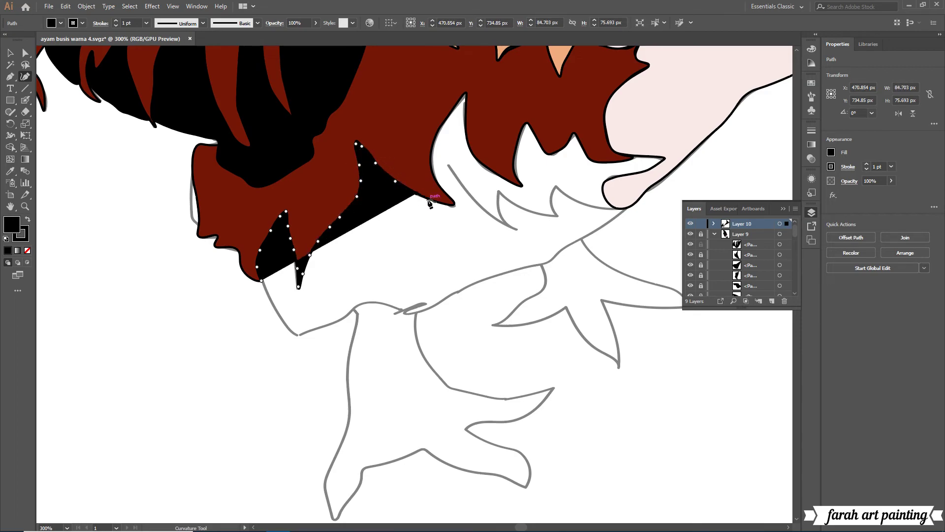
click(449, 206)
Continue the outline over the middle feather spikes and notches toward the right.
click(432, 168)
click(433, 144)
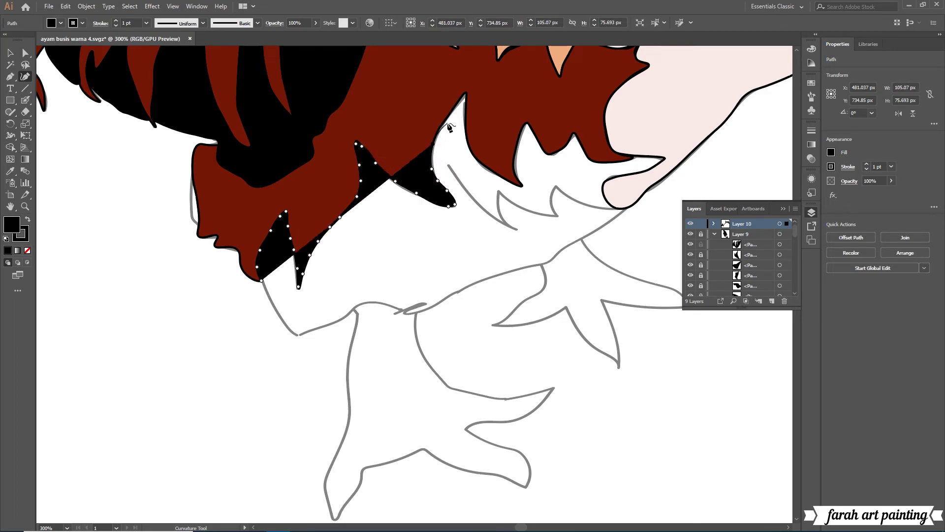
click(447, 120)
click(460, 98)
click(466, 105)
click(466, 128)
click(471, 151)
click(478, 162)
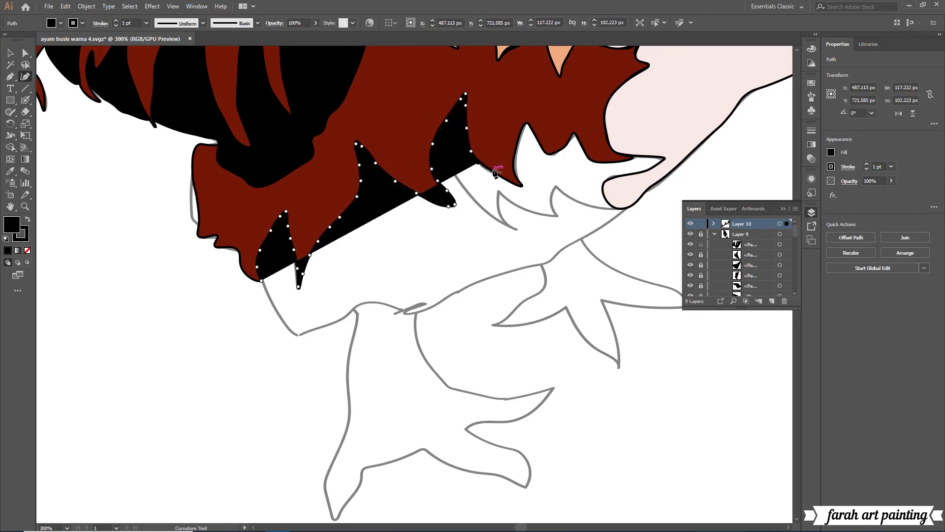
click(513, 183)
click(514, 163)
click(517, 144)
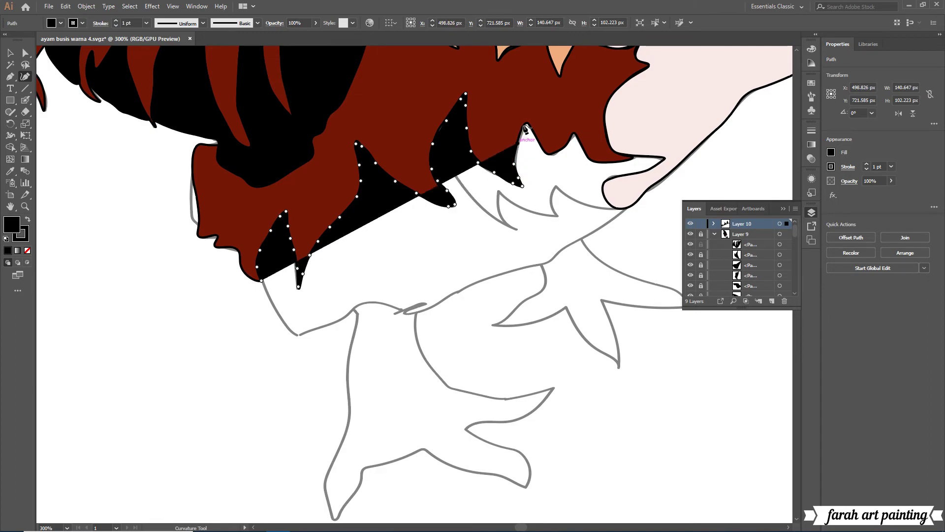
click(524, 125)
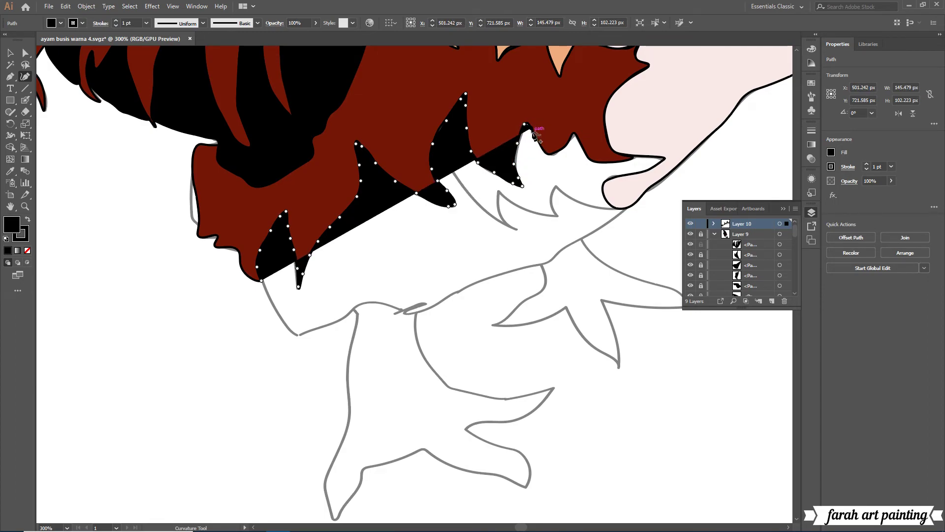
click(532, 129)
click(547, 152)
click(574, 133)
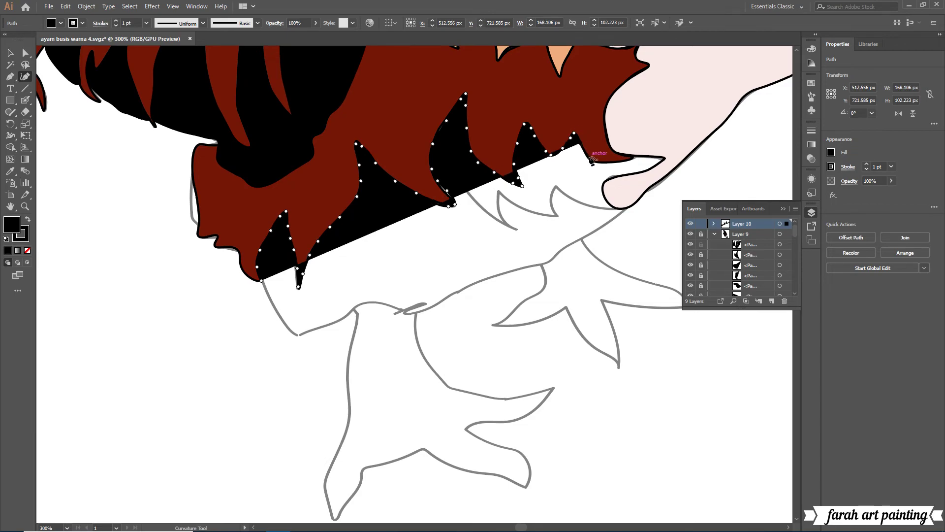
Close the shape along the face's lower edge and the lower neck, undoing one stray point.
click(592, 160)
click(624, 158)
click(660, 157)
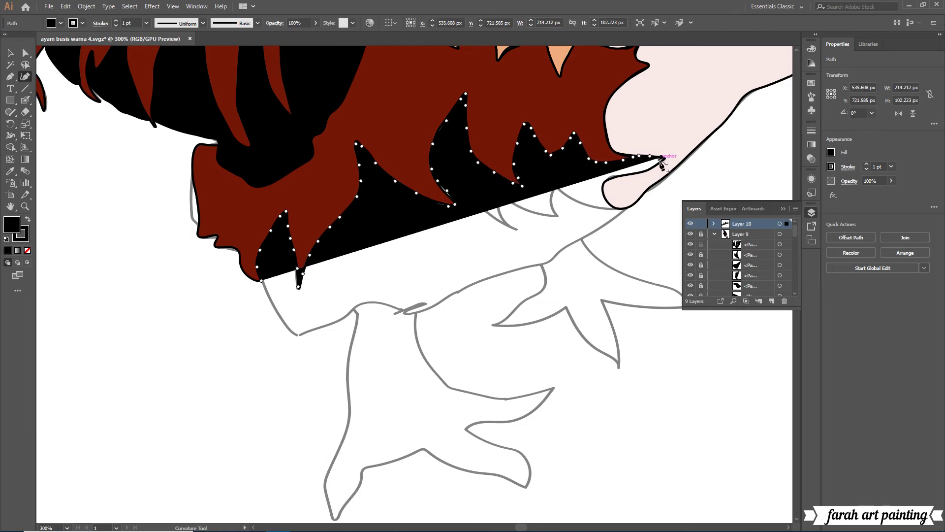
click(644, 171)
click(621, 173)
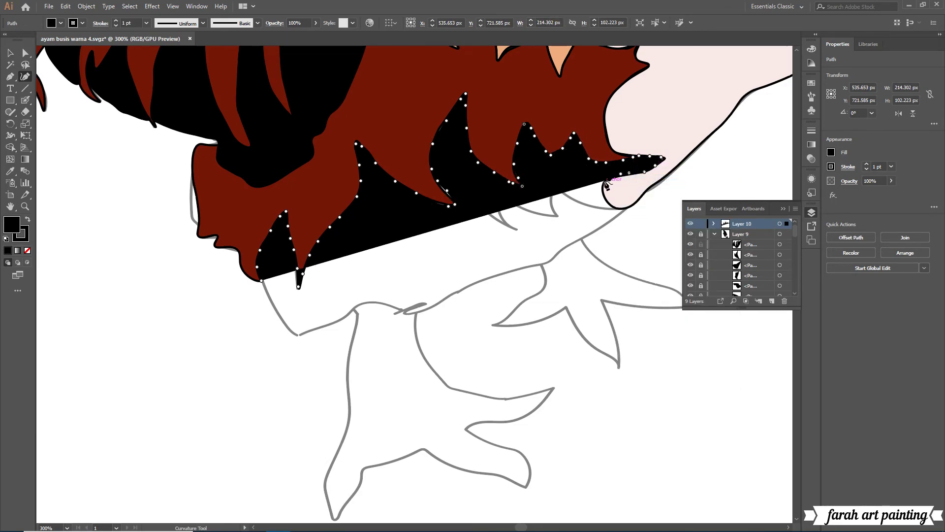
click(604, 194)
click(609, 202)
click(601, 228)
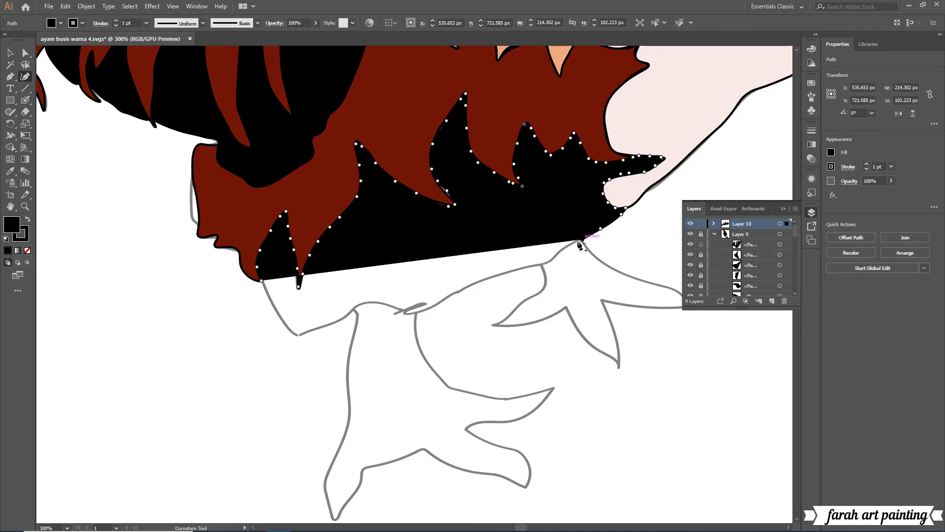
click(560, 252)
click(532, 266)
click(495, 275)
click(449, 297)
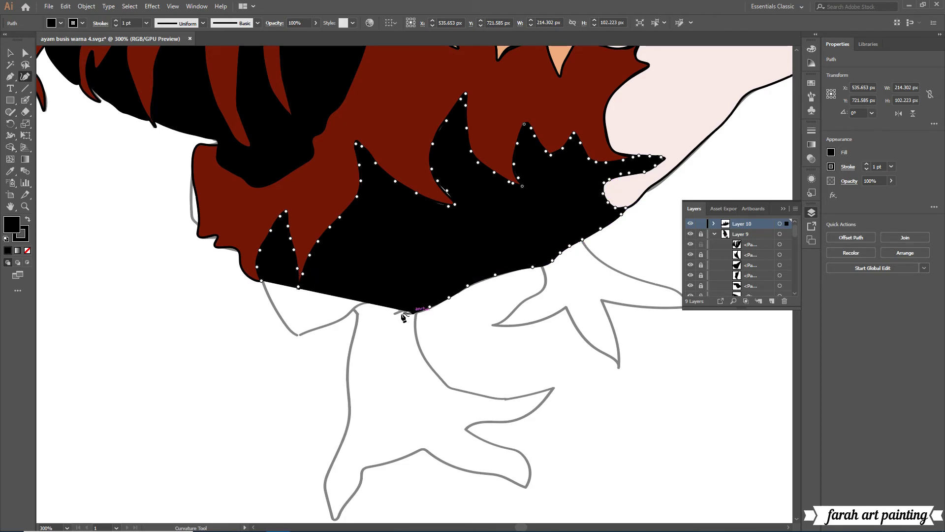
click(290, 332)
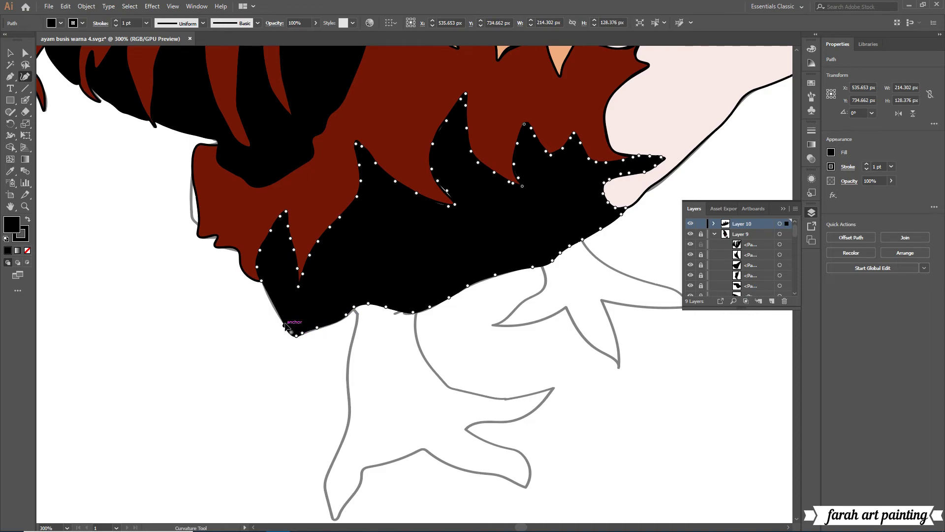
right_click(269, 294)
click(289, 300)
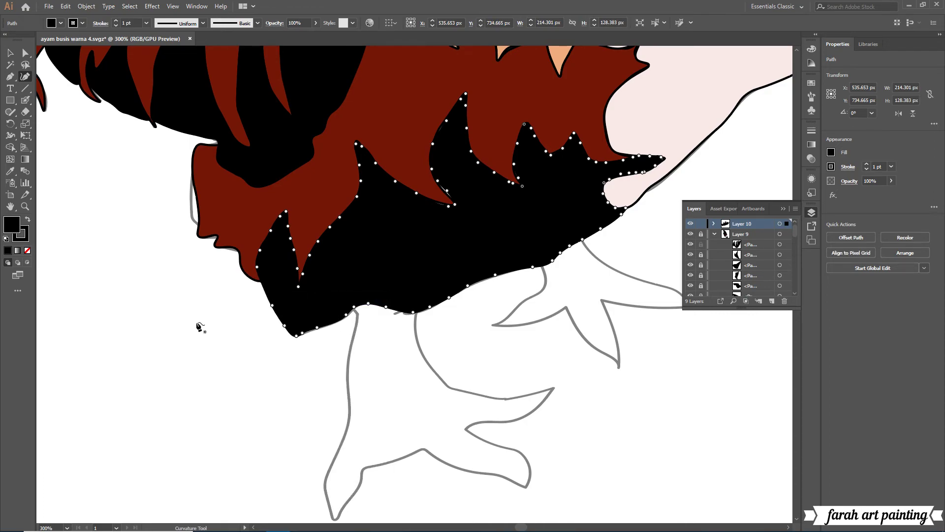
Change the new neck-feather shape's fill from black to a rust brown.
double_click(12, 225)
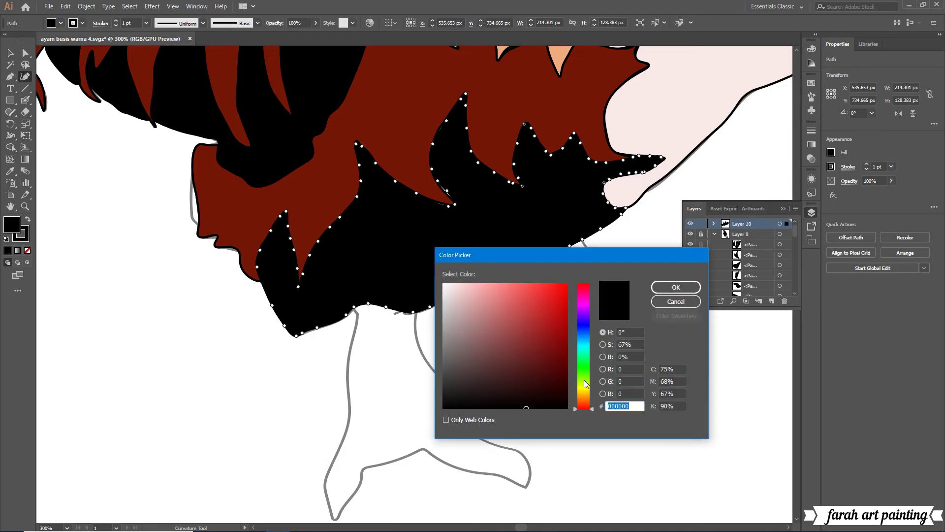
mouse_move(587, 374)
mouse_down()
mouse_move(588, 402)
mouse_move(569, 356)
mouse_up()
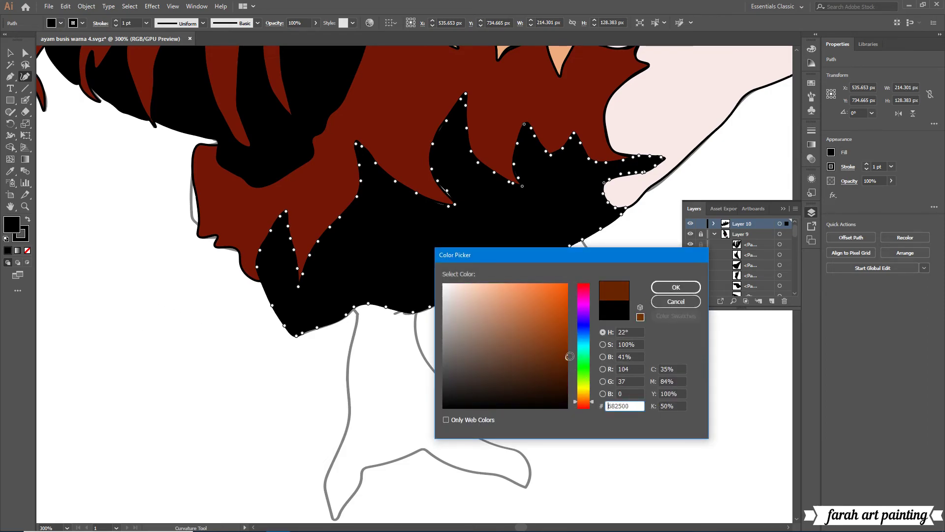
key(Return)
scroll(351, 398, up, 5)
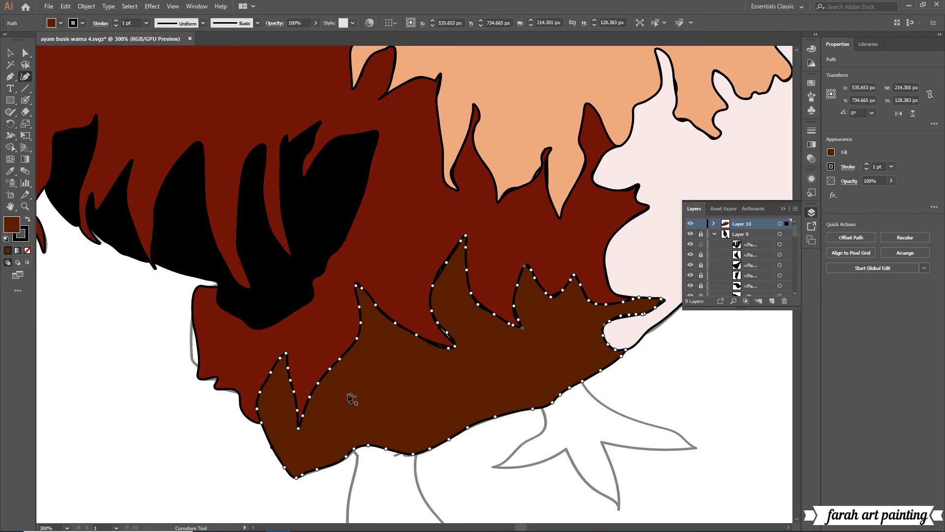
double_click(17, 229)
key(Return)
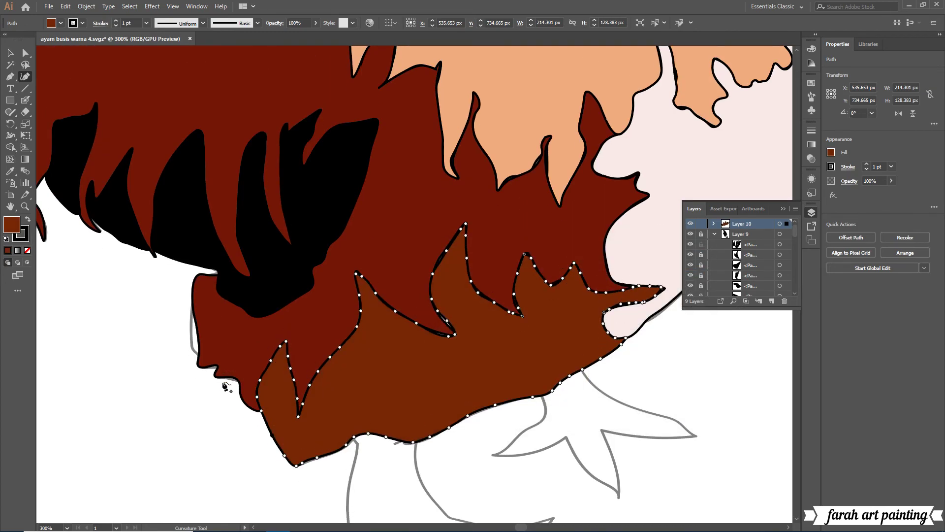
scroll(227, 413, up, 1)
Add an empty Layer 11 above and lock Layer 10.
click(714, 224)
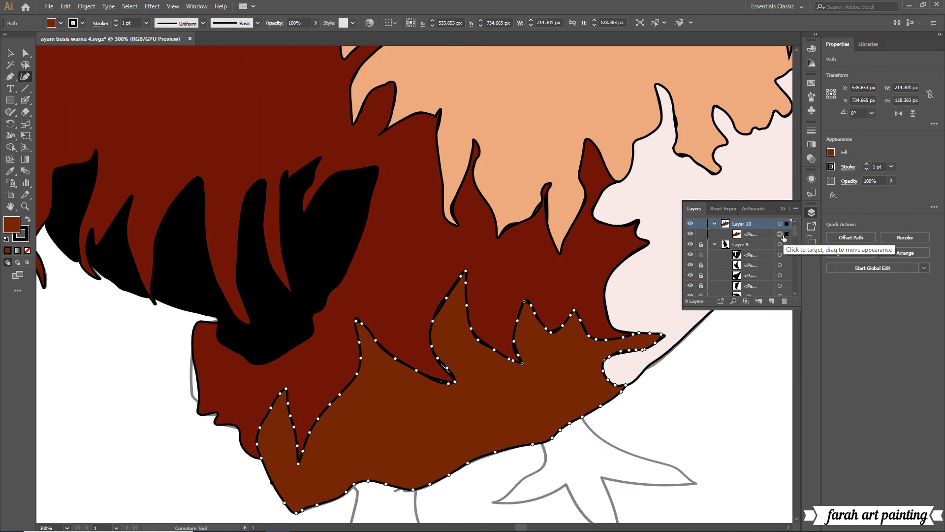
click(771, 301)
click(785, 301)
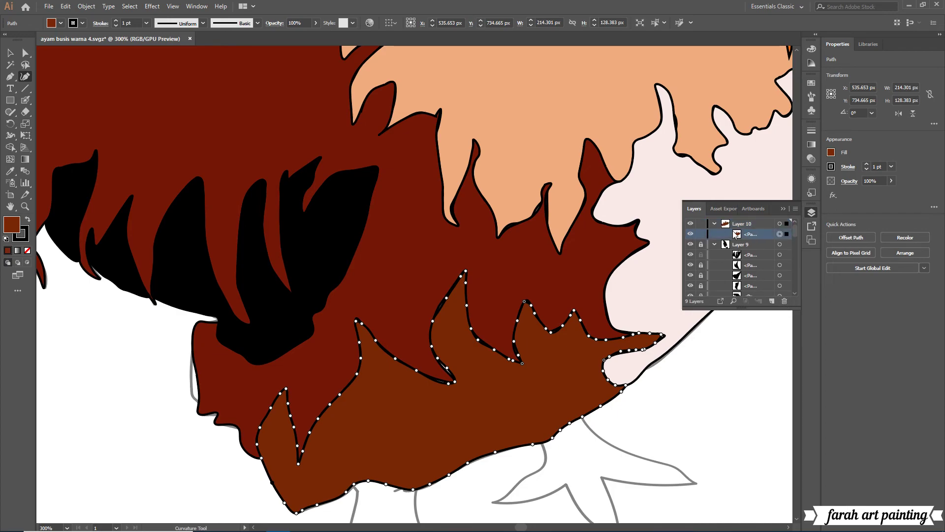
click(771, 301)
click(701, 234)
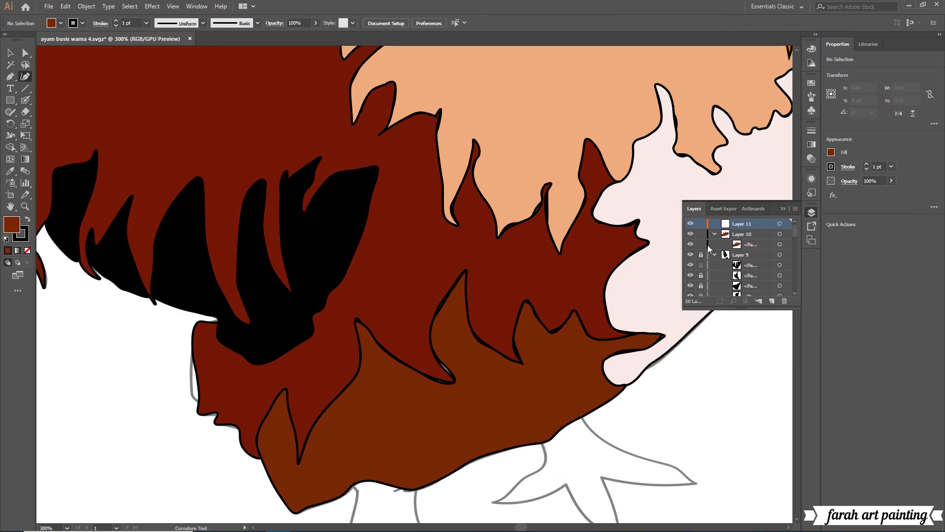
Select and inspect the brown feather path, switching between the Selection and Curvature tools.
click(779, 244)
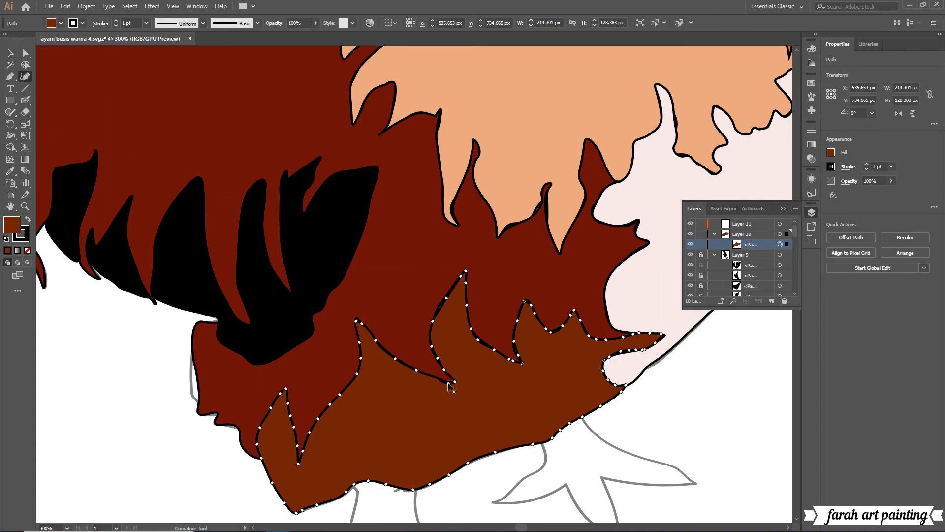
key(v)
scroll(471, 290, down, 2)
click(609, 444)
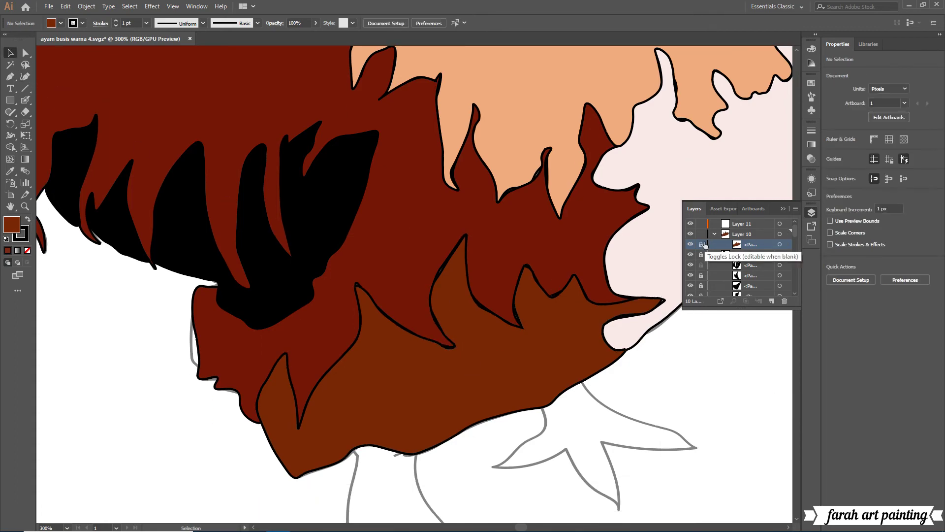
click(456, 302)
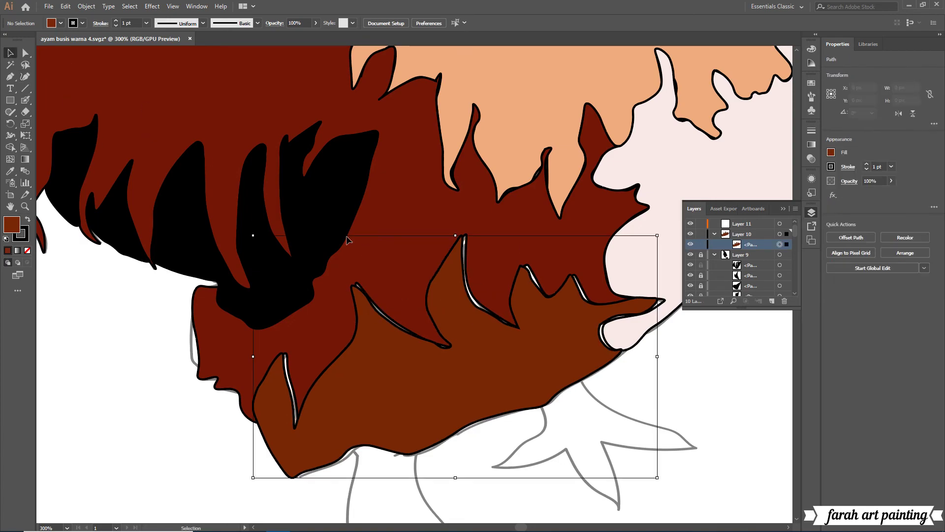
right_click(156, 286)
click(25, 77)
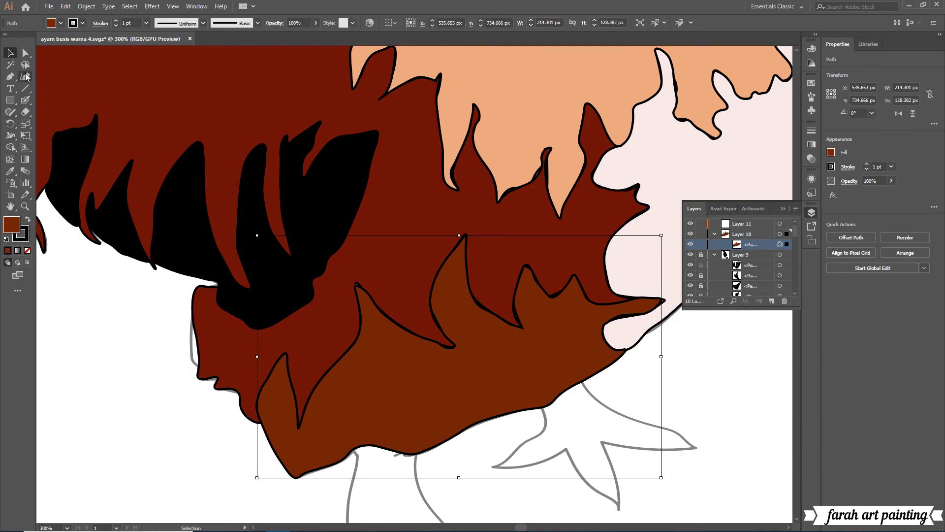
key(v)
scroll(660, 414, down, 2)
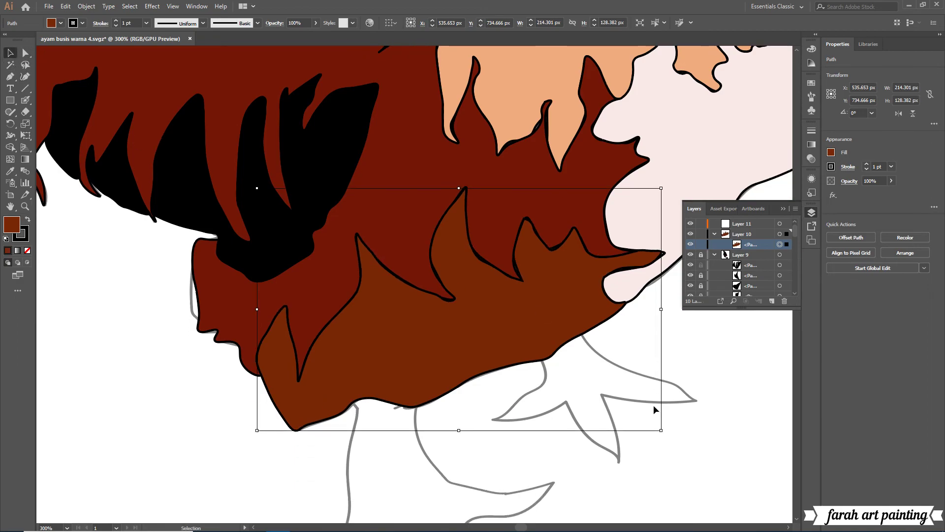
Make Layer 11 the active layer and deselect everything.
click(766, 224)
key(ctrl+shift+a)
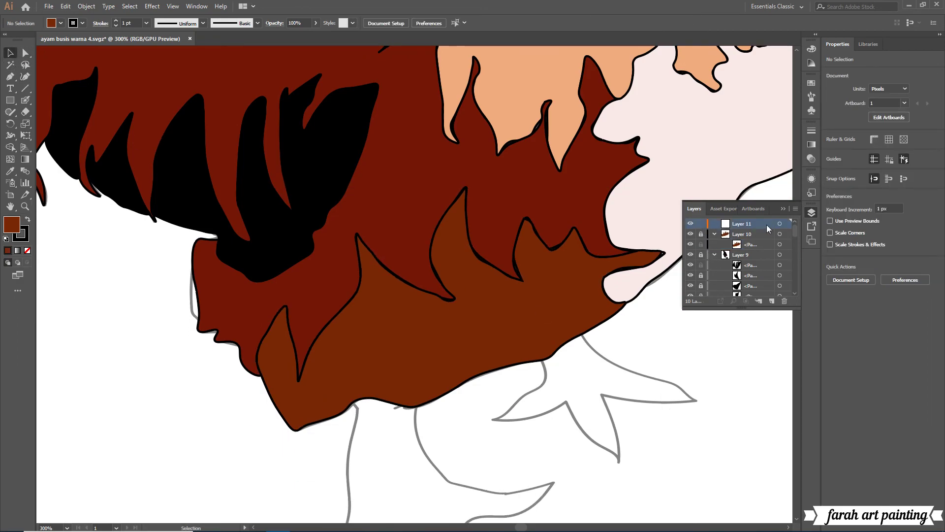
scroll(434, 406, down, 1)
scroll(433, 407, down, 3)
Choose the Curvature Tool with a near-black fill.
click(24, 76)
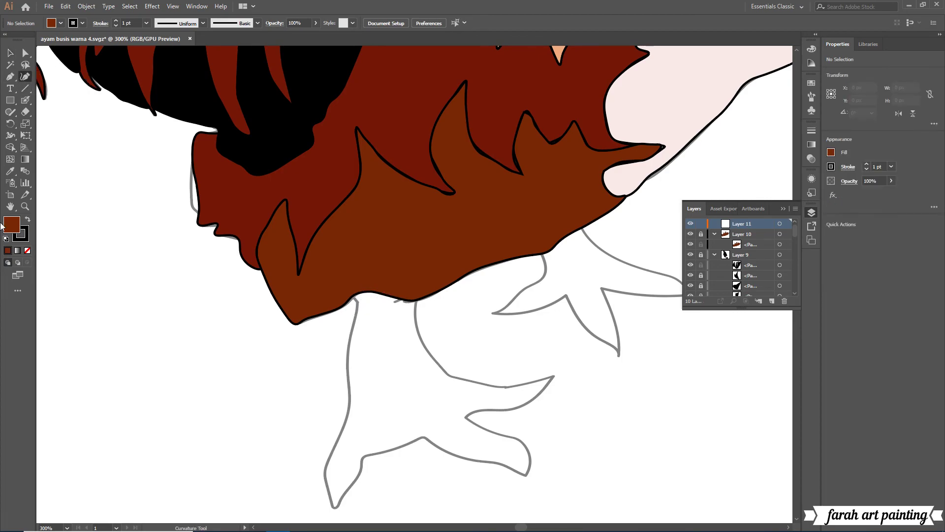
double_click(12, 225)
click(510, 385)
key(Return)
Start the leg shape at the feather edge and trace down its right side.
click(352, 297)
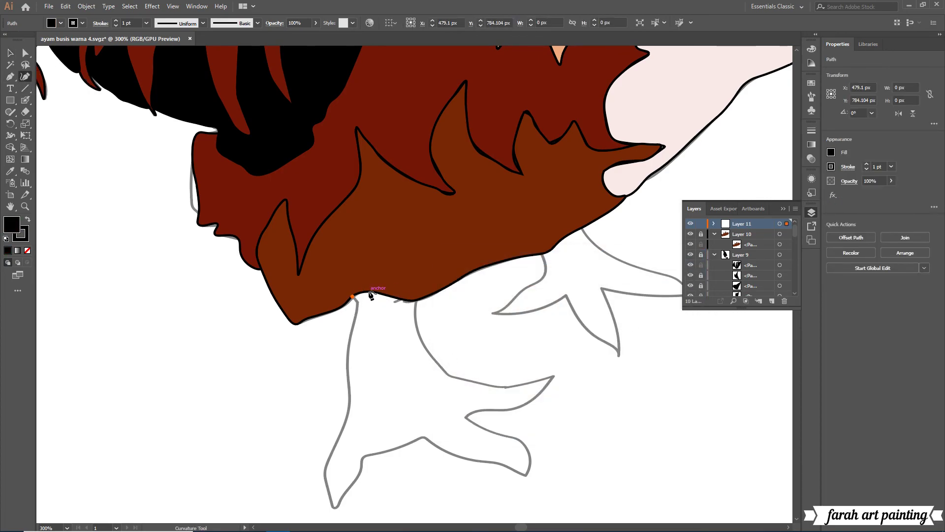
click(398, 298)
click(416, 330)
click(427, 349)
click(438, 366)
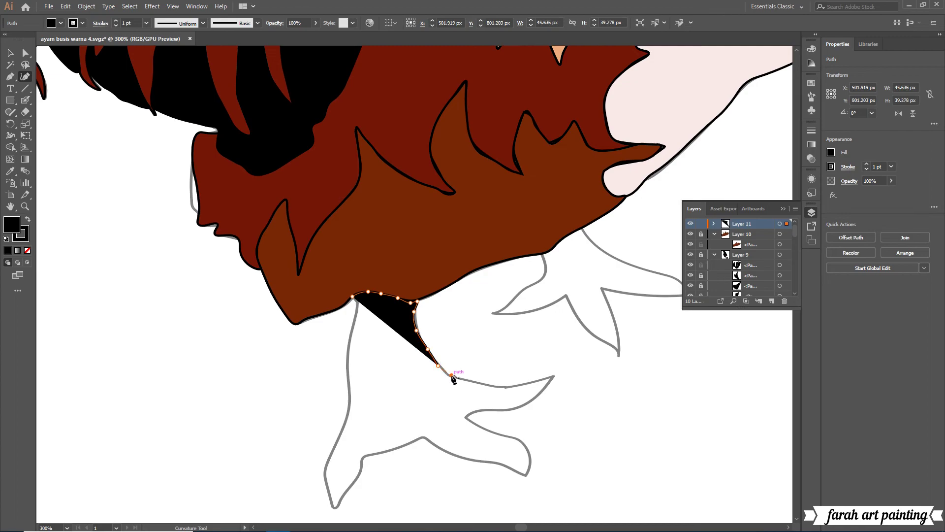
click(489, 384)
click(515, 378)
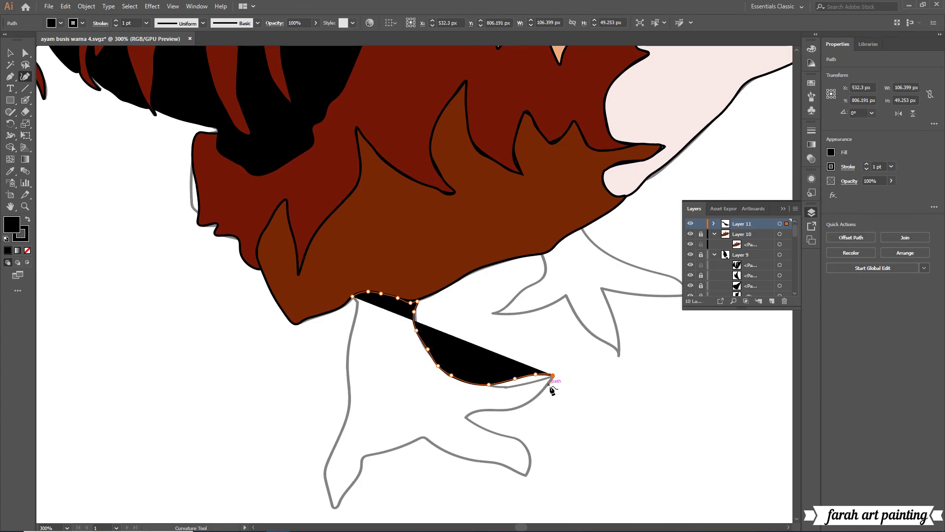
click(513, 412)
Trace around the upper toe down to the claw tip.
right_click(512, 409)
click(493, 408)
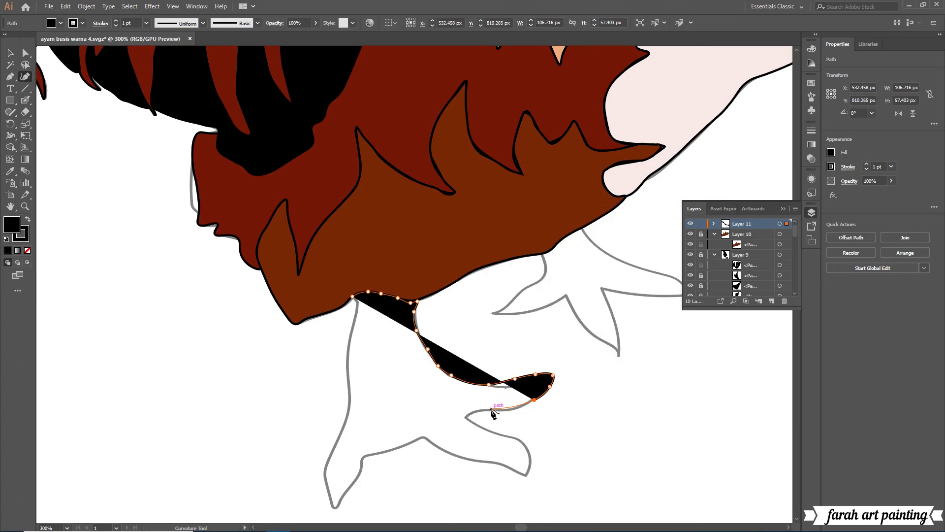
click(465, 418)
click(488, 428)
click(513, 436)
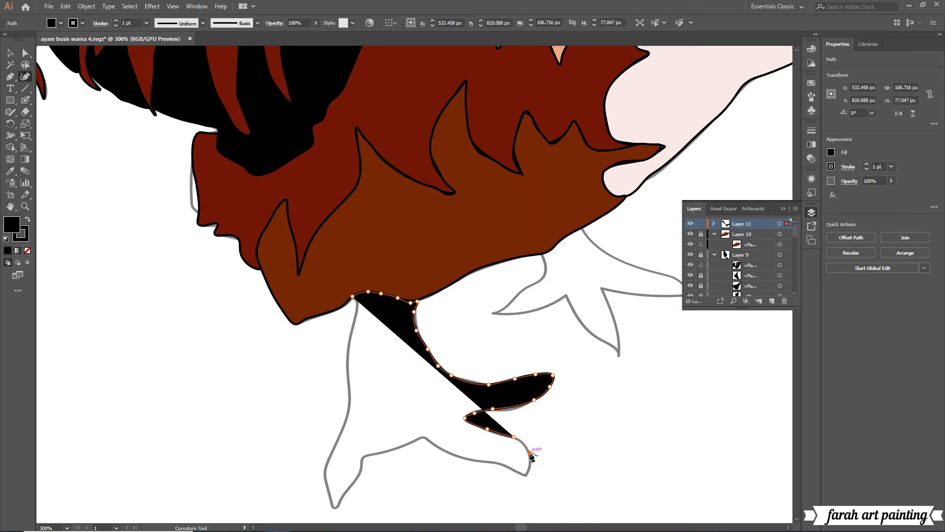
click(530, 452)
click(525, 472)
Trace the lower claw and the foot's underside toward the left.
click(526, 478)
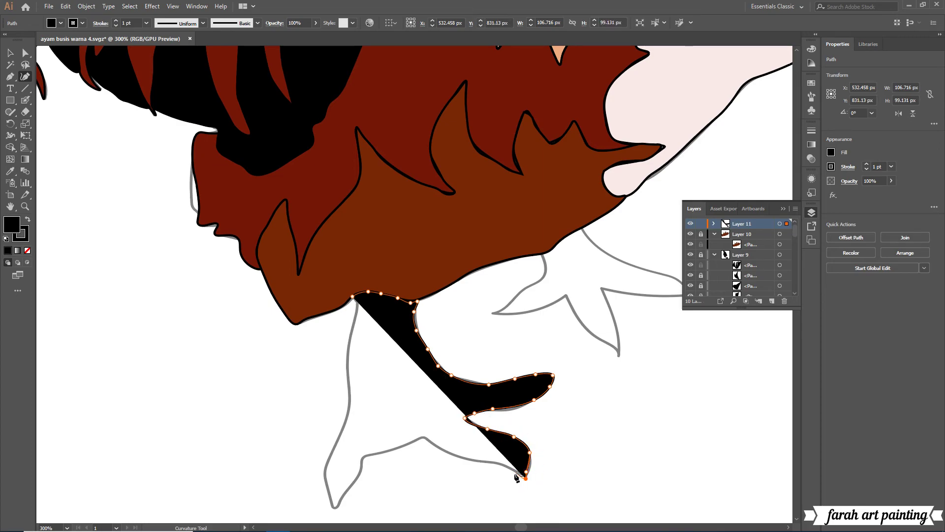
click(493, 463)
click(449, 452)
click(422, 436)
click(394, 448)
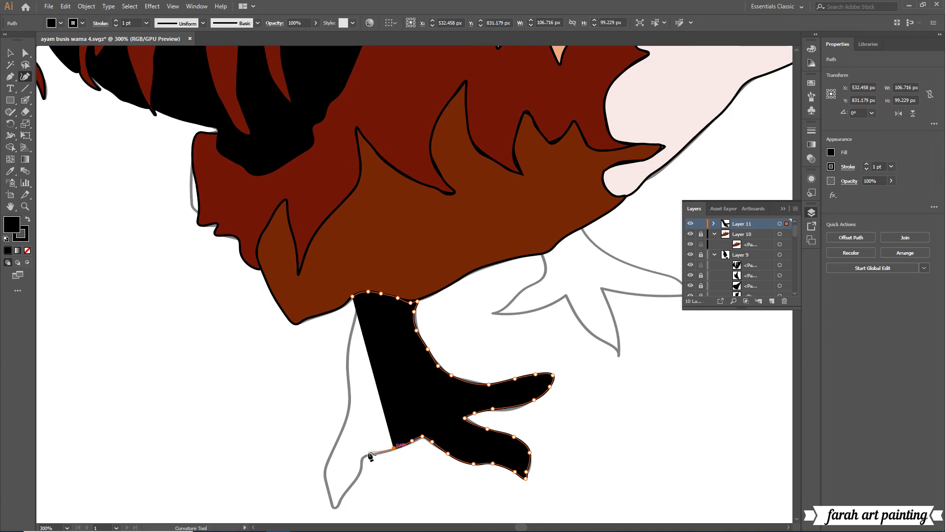
click(369, 456)
click(364, 459)
click(335, 502)
Shape the curved left toe and the leg's left edge, closing the shape at the top.
click(321, 473)
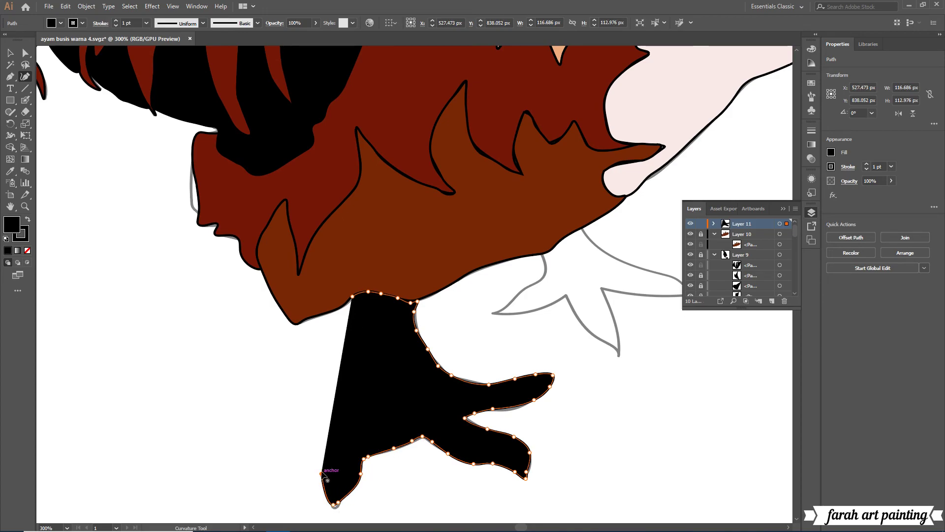
click(342, 435)
click(352, 413)
right_click(353, 416)
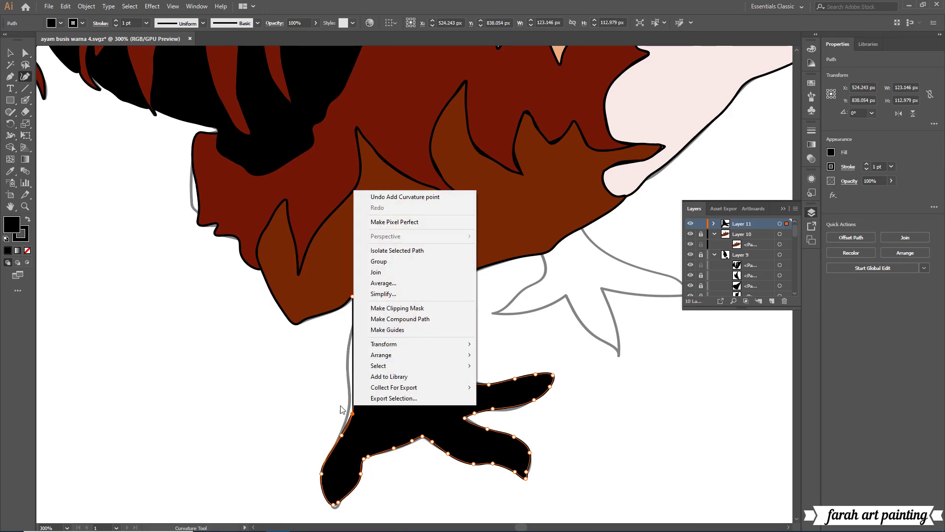
key(Escape)
click(349, 376)
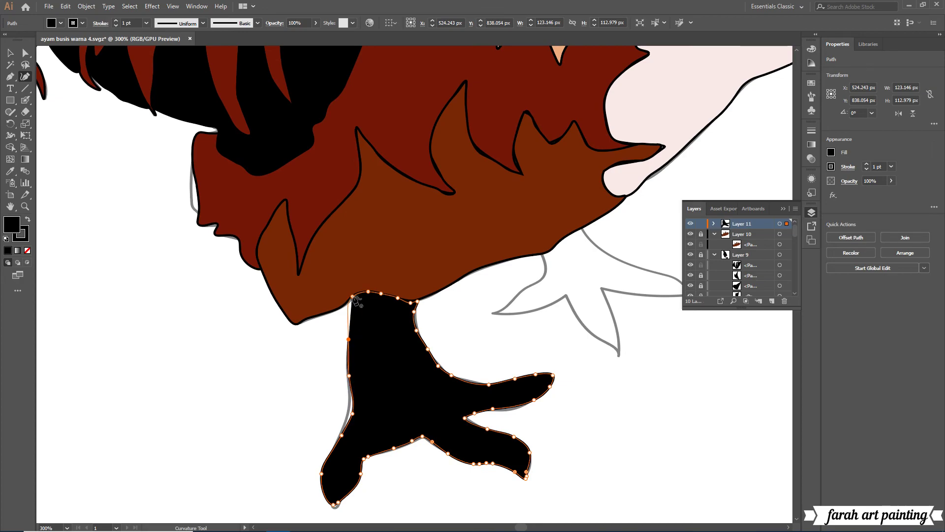
click(348, 339)
Add a new empty Layer 12 on top and lock Layer 11.
scroll(534, 452, down, 1)
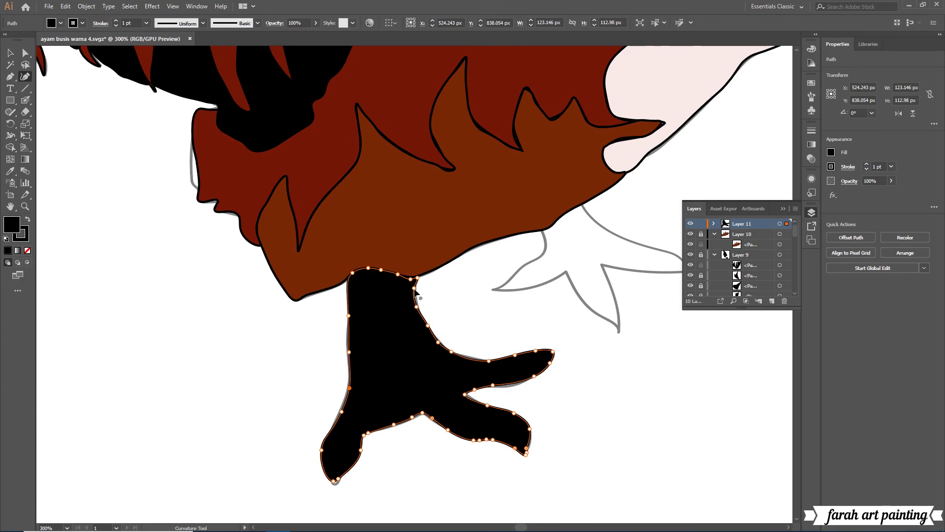
click(715, 224)
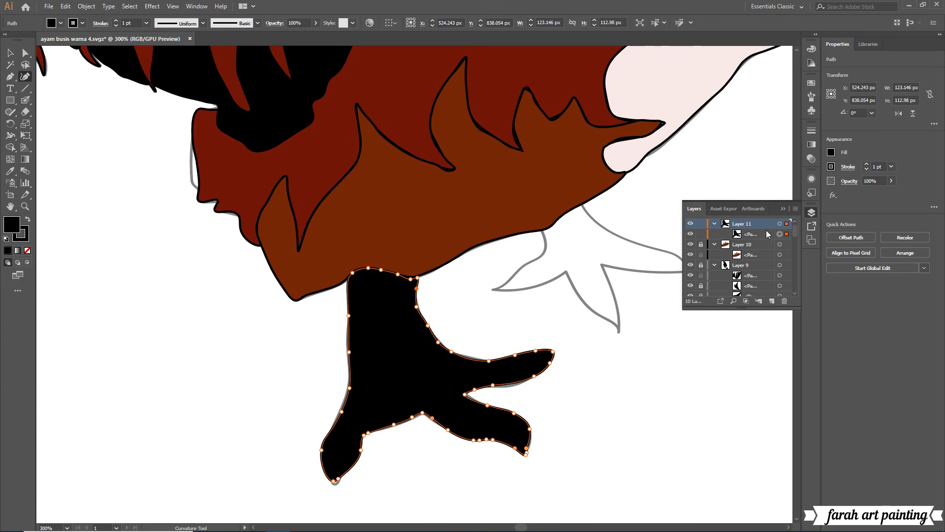
click(772, 301)
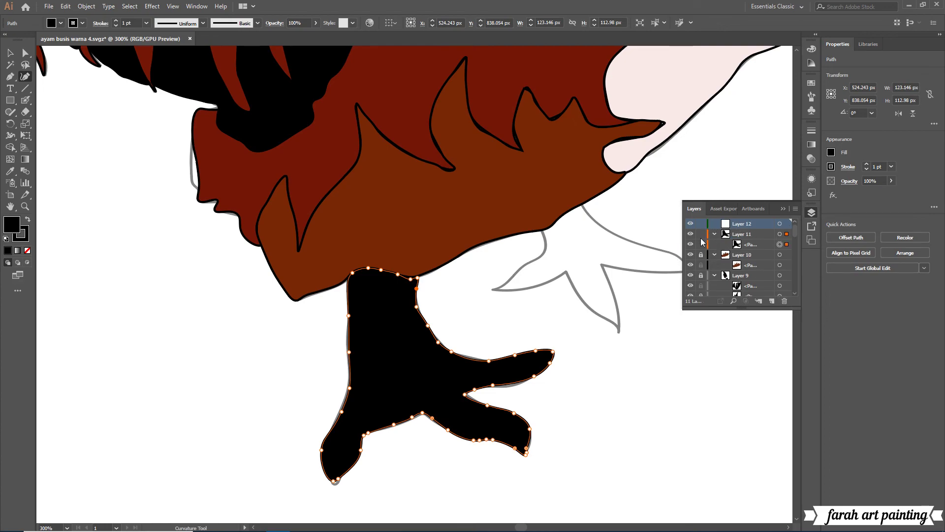
click(700, 233)
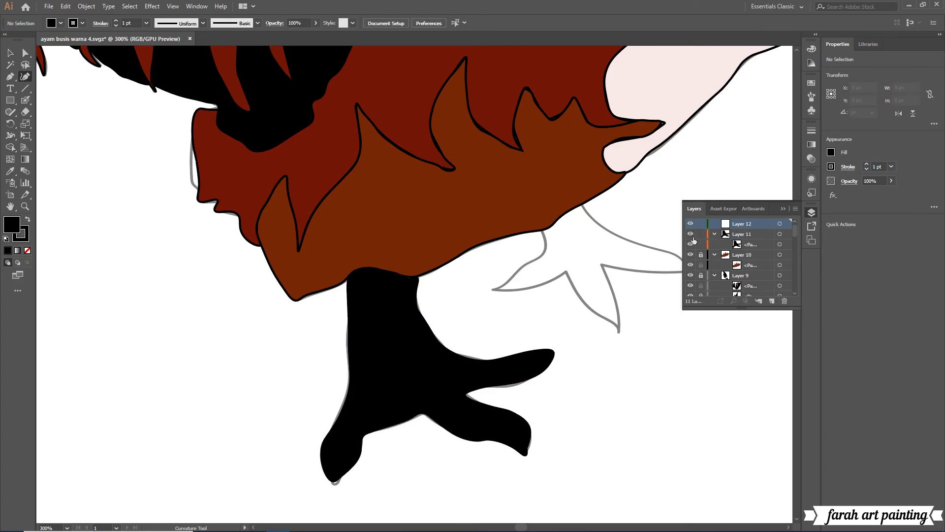
Recolour the leg shape's fill to pale pink FFD8CA and lock Layer 11.
right_click(622, 146)
key(Escape)
click(780, 244)
key(v)
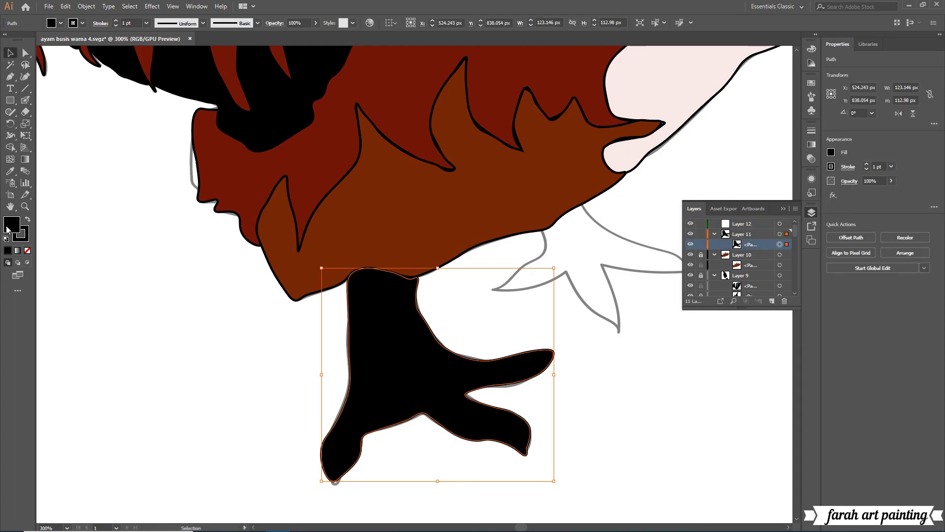
double_click(7, 229)
text(FFD8CA)
double_click(636, 405)
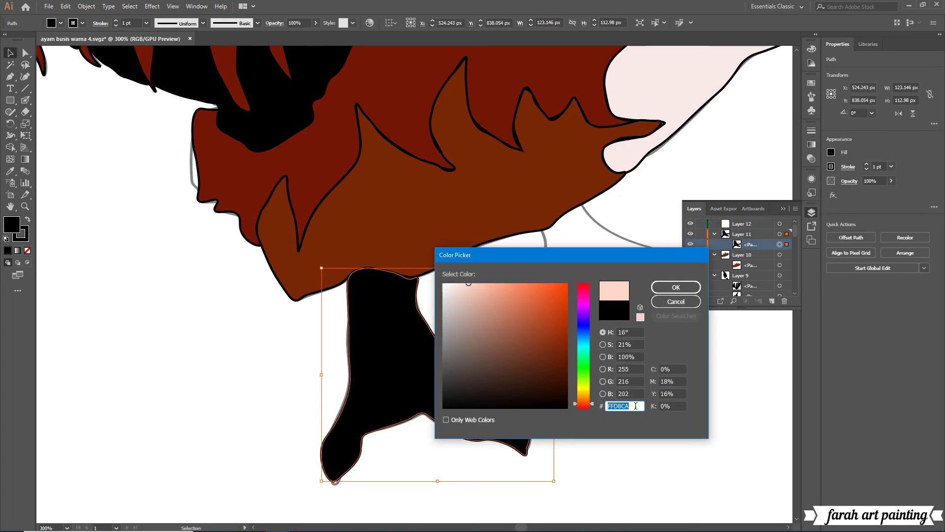
click(672, 286)
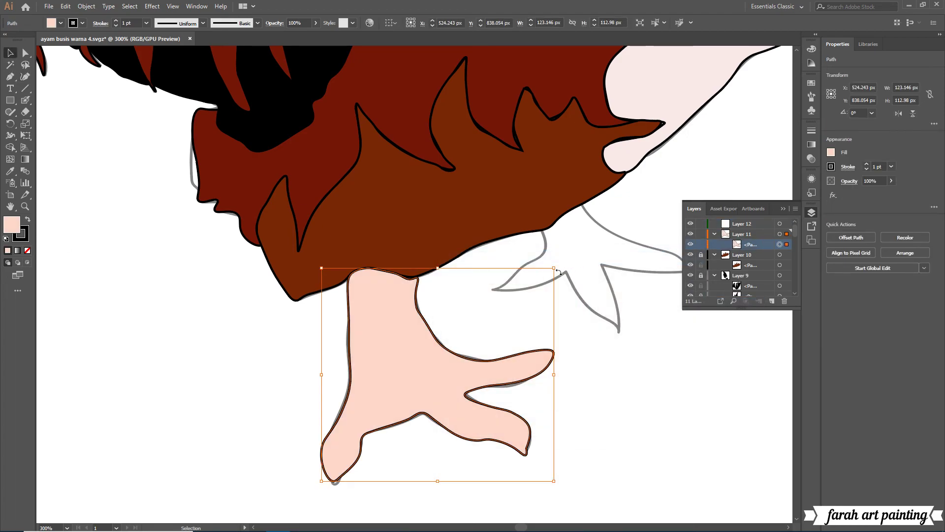
double_click(8, 226)
click(678, 302)
click(701, 235)
Set the fill back to black and start the far leg's shadow shape with the Curvature Tool.
double_click(12, 224)
click(675, 287)
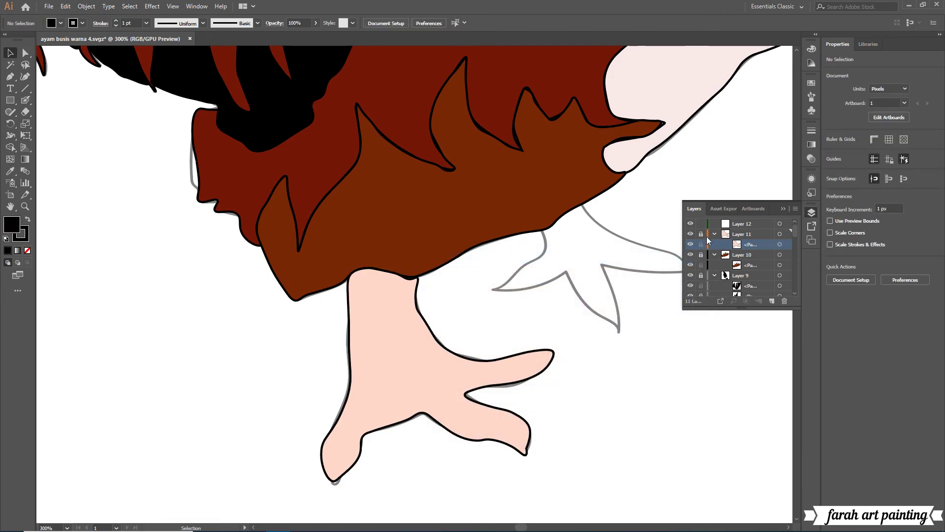
key(shift+grave)
click(541, 231)
Trace the far leg's top edge, the upper toe, and down the lower toe.
click(560, 215)
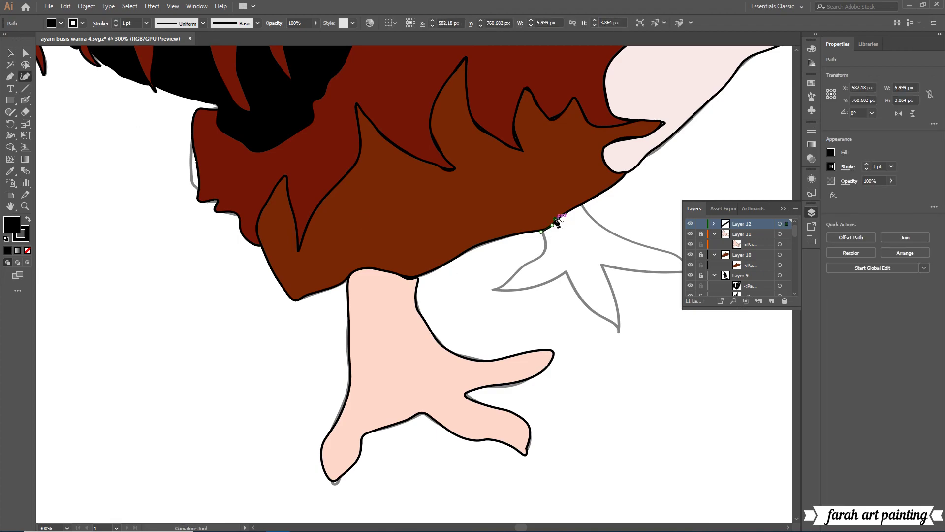
scroll(571, 211, right, 3)
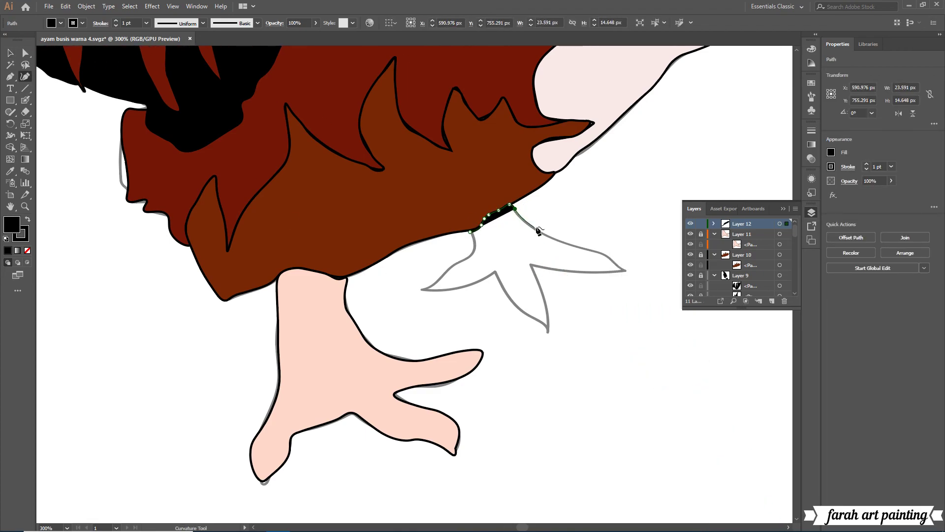
click(536, 226)
click(562, 242)
click(600, 238)
click(628, 256)
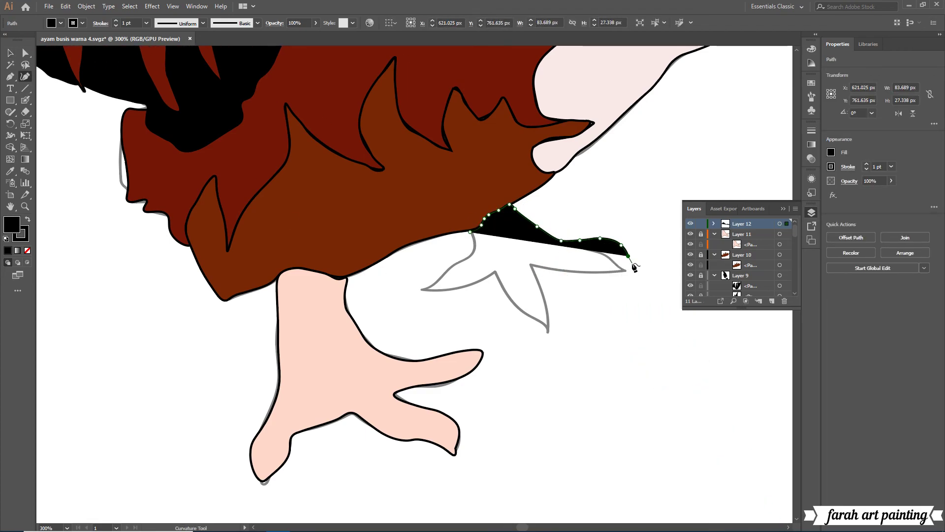
click(632, 263)
click(565, 264)
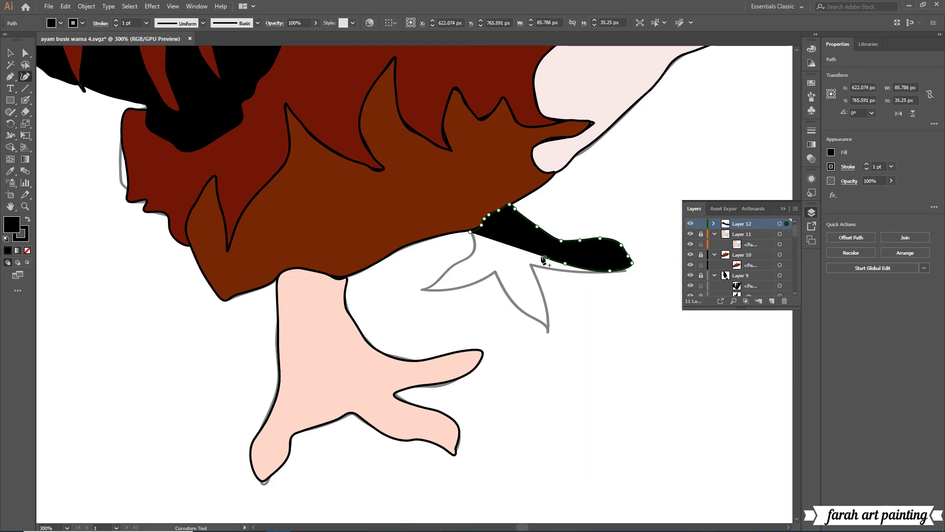
click(556, 288)
click(552, 328)
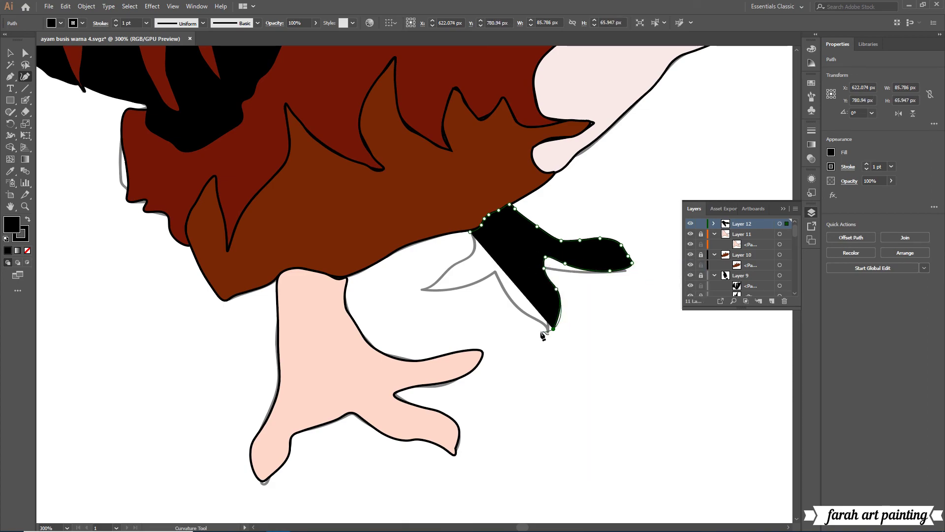
Round off the lower toe tip, trace the left toe, and close the far foot shape.
right_click(525, 303)
click(554, 338)
click(540, 324)
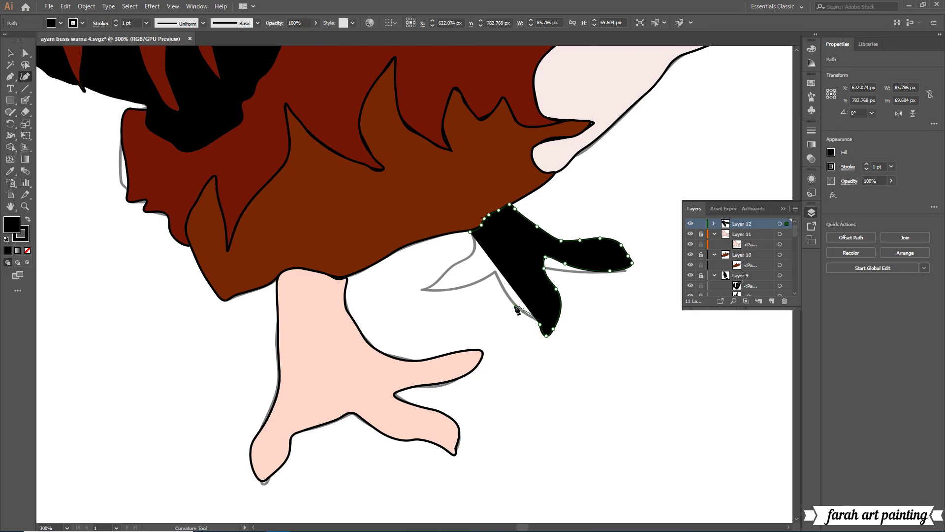
click(516, 306)
click(495, 270)
click(459, 289)
click(422, 290)
click(454, 263)
click(471, 252)
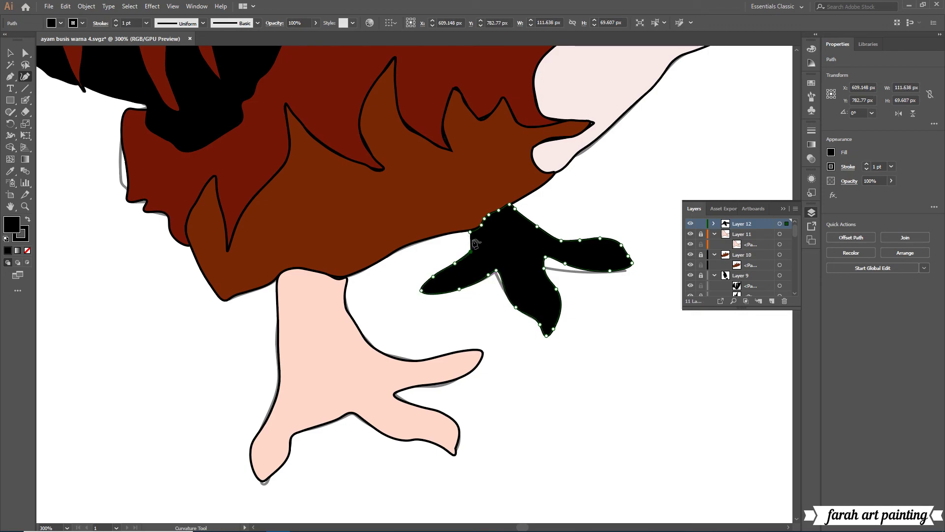
right_click(475, 242)
key(Escape)
click(470, 231)
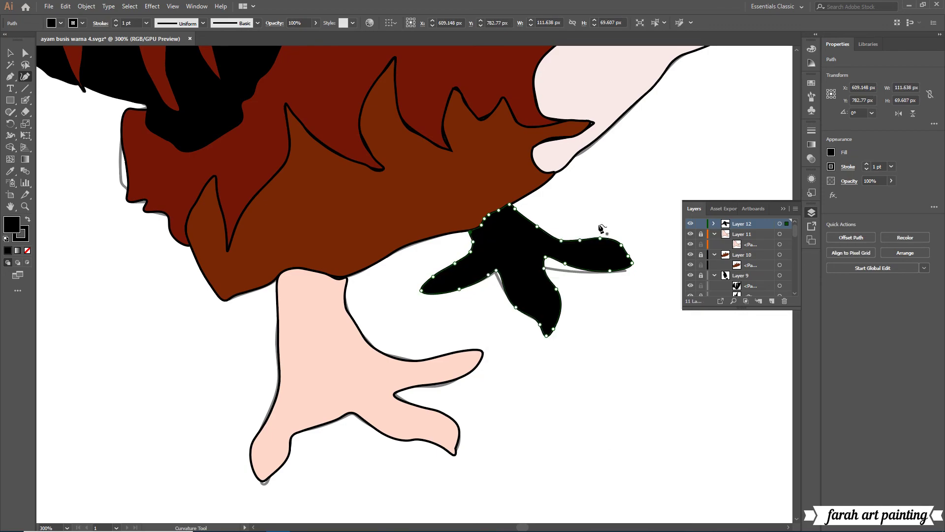
Lock Layer 12 and check the fill colour, leaving it black.
click(701, 224)
key(v)
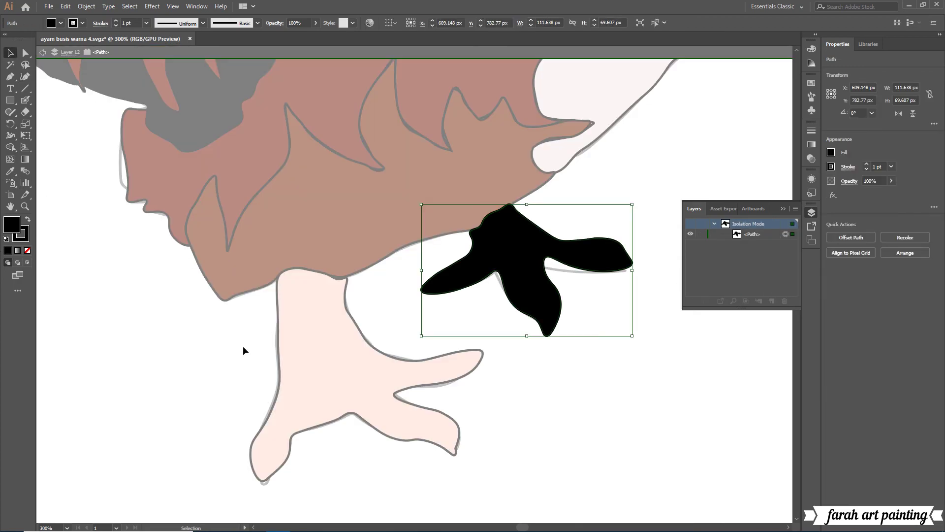
double_click(15, 228)
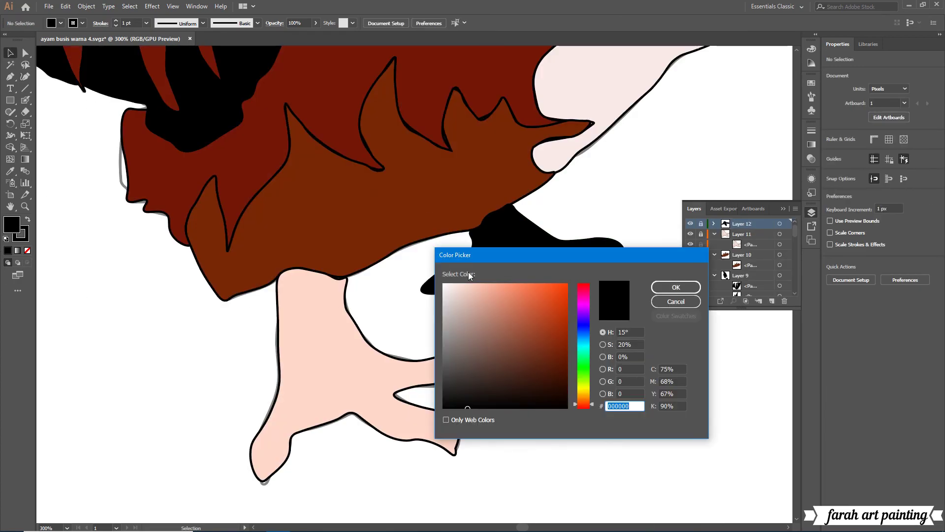
click(691, 287)
Unlock the black foot, fill it pale pink FFDBCA, and zoom to 66.67%.
click(701, 224)
key(ctrl+a)
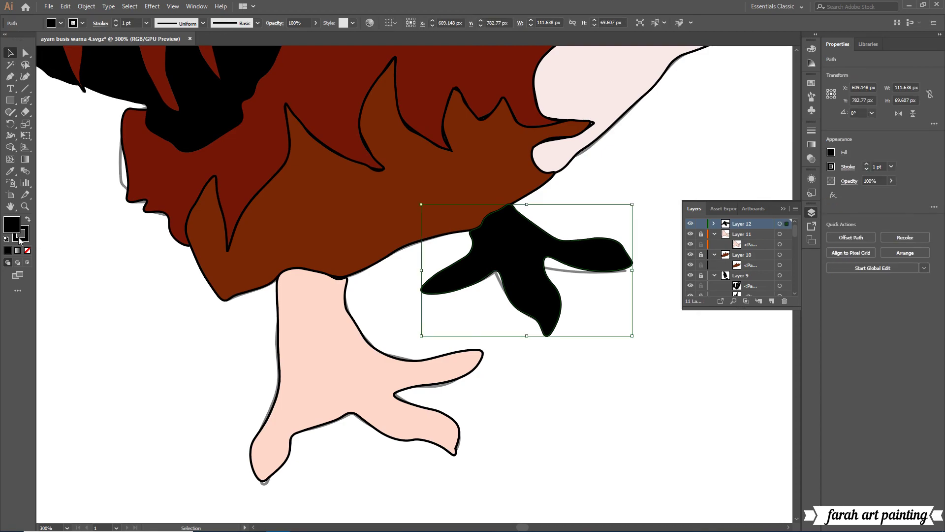
double_click(15, 227)
right_click(638, 430)
click(654, 309)
text(FFD8CA)
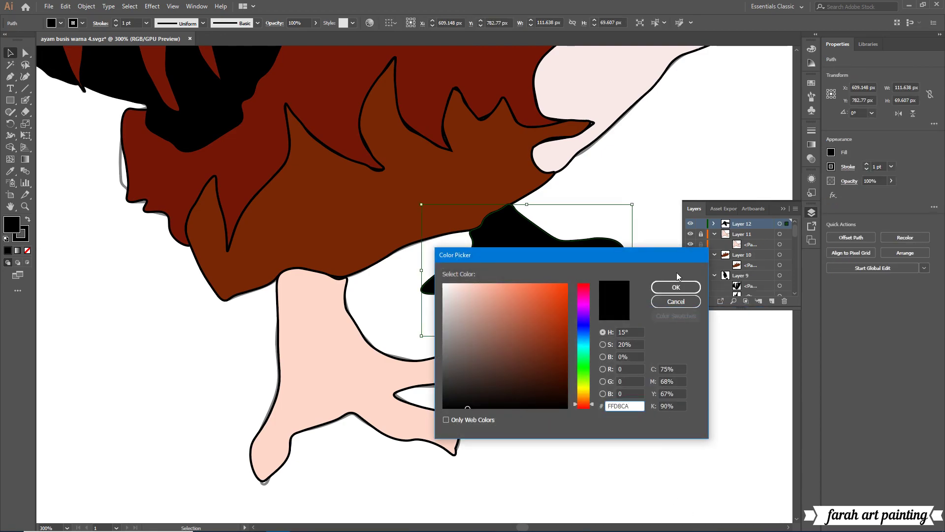
key(Return)
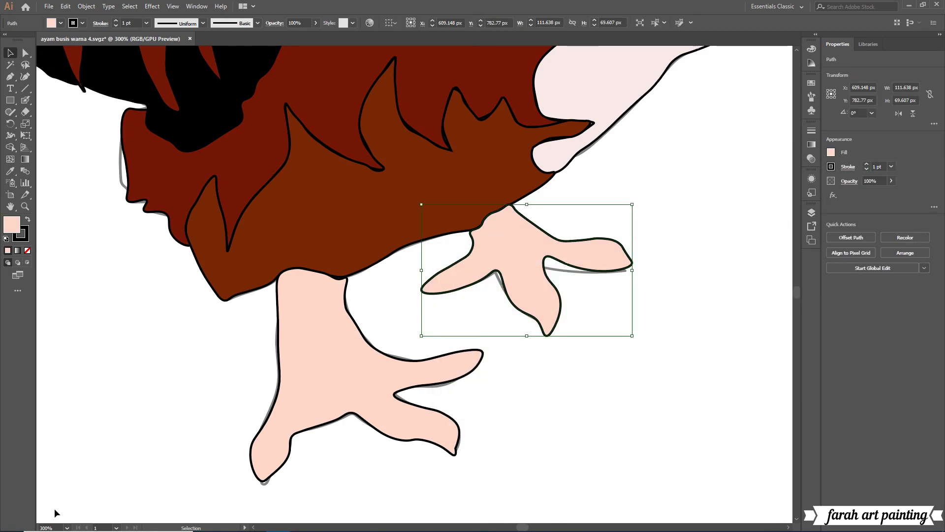
click(67, 527)
click(105, 419)
Set the view zoom to 100% and show the Layers panel.
scroll(487, 423, up, 3)
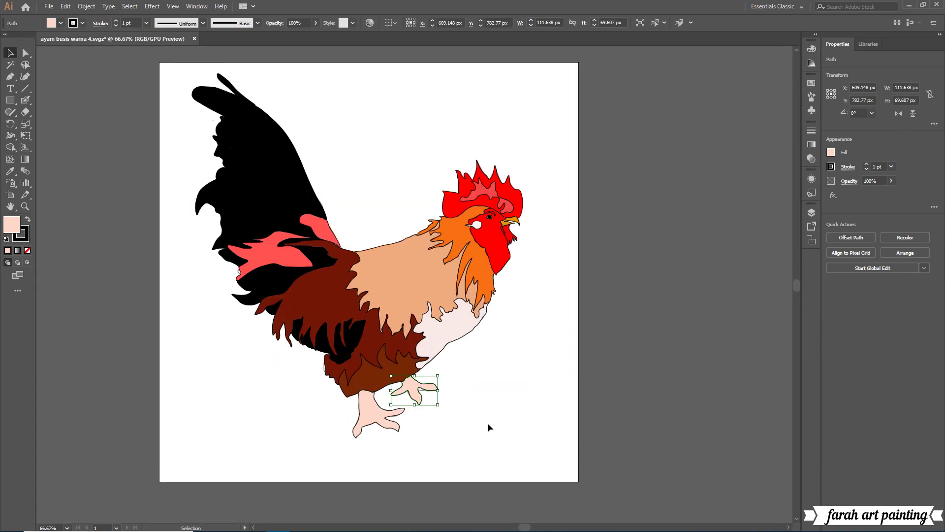
click(67, 527)
click(83, 340)
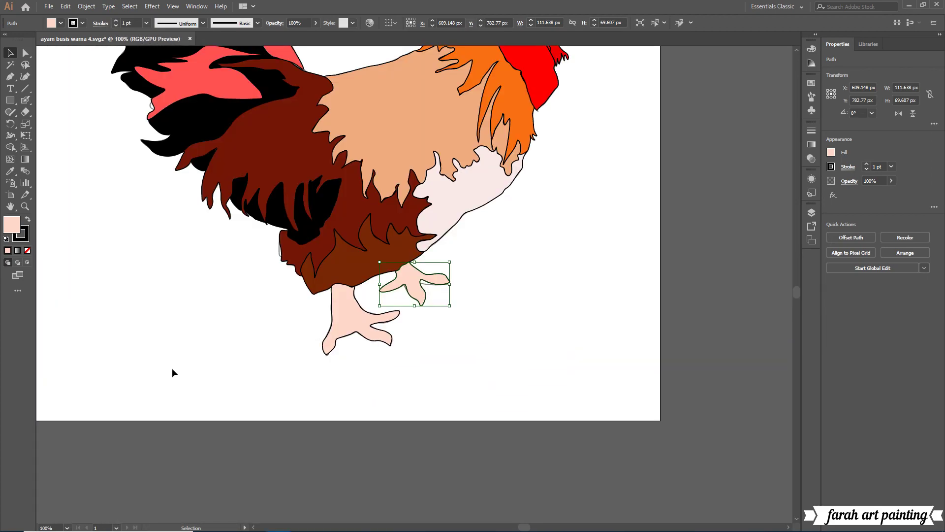
scroll(172, 367, up, 4)
click(252, 527)
click(811, 212)
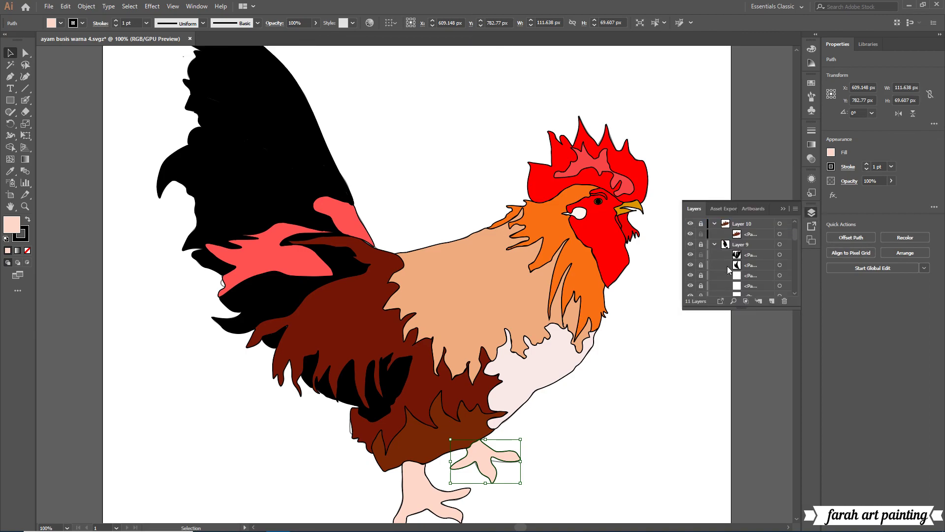
scroll(705, 252, up, 3)
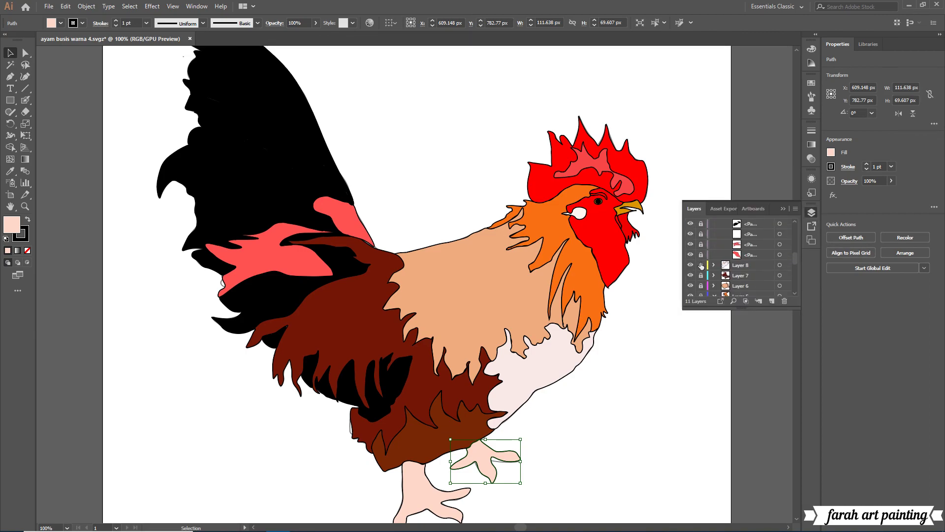
Deselect the orange neck path, lock Layer 6, and unlock a path within it.
click(751, 276)
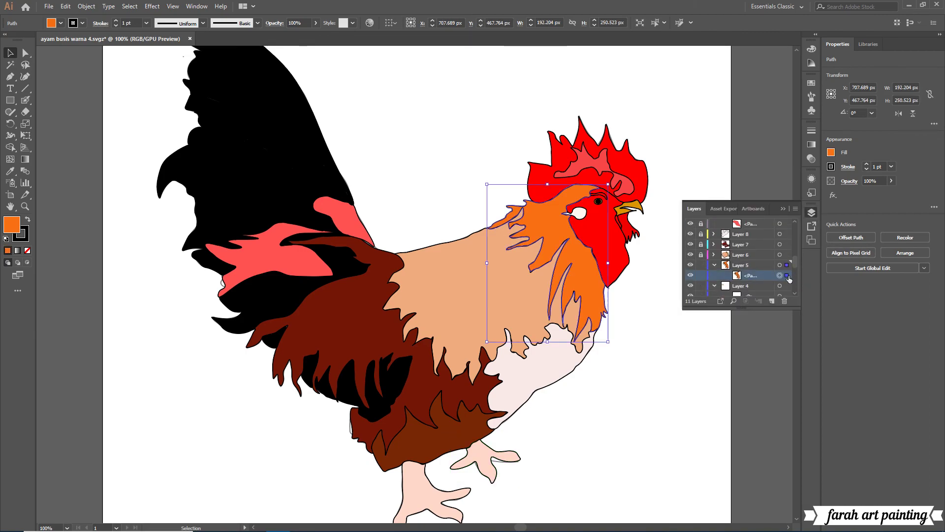
key(ctrl+shift+a)
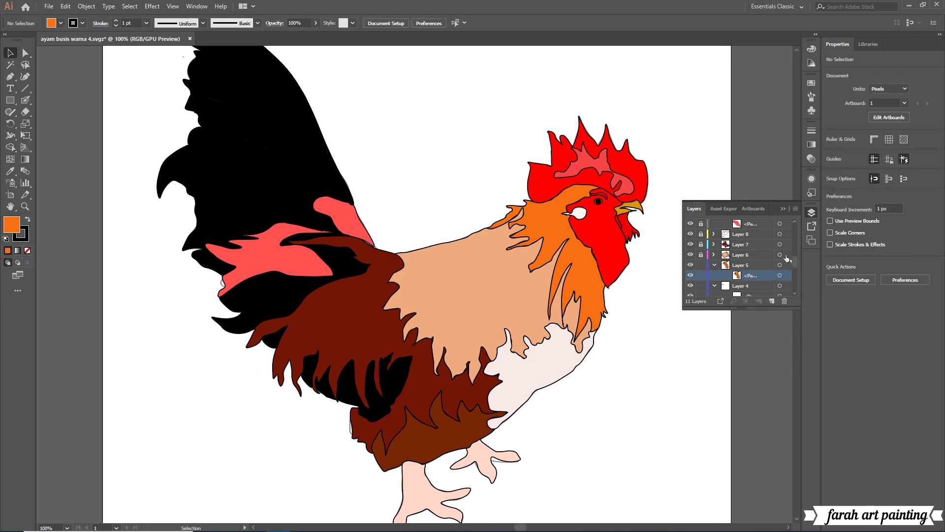
click(701, 257)
scroll(701, 281, up, 3)
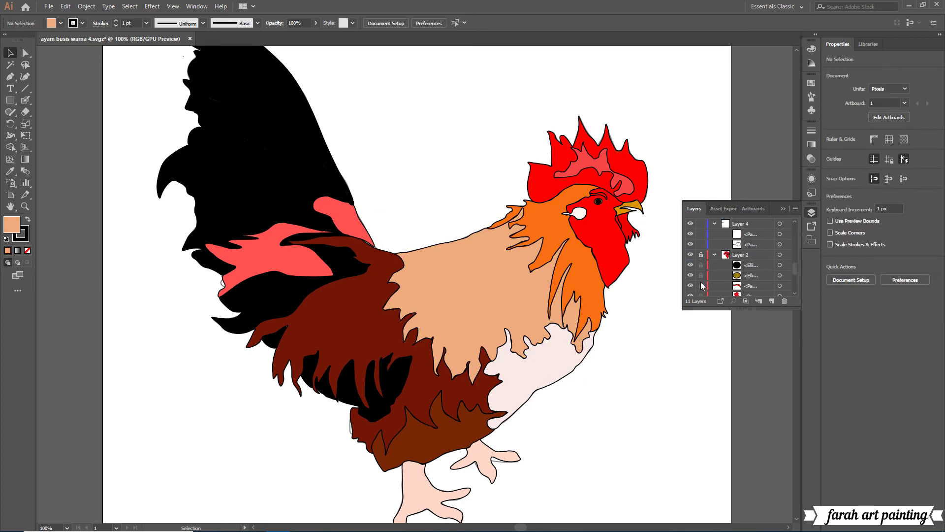
click(700, 254)
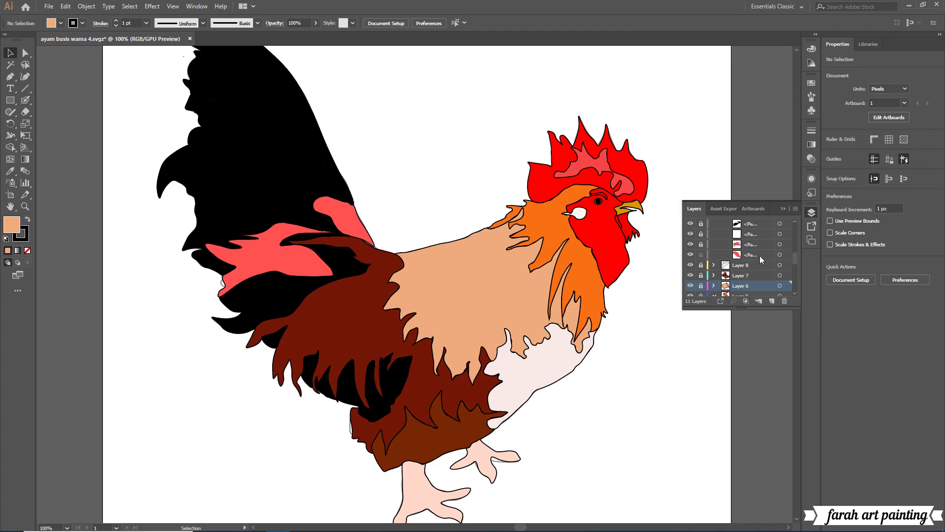
scroll(725, 258, down, 2)
Expand Layer 4, unlock Layer 5, and select the upper pink wing path.
click(710, 256)
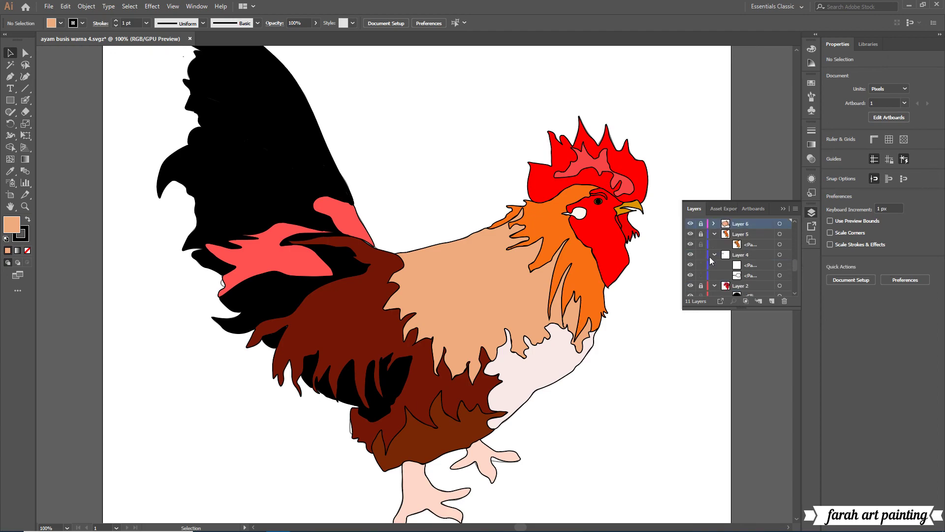
click(700, 234)
click(786, 244)
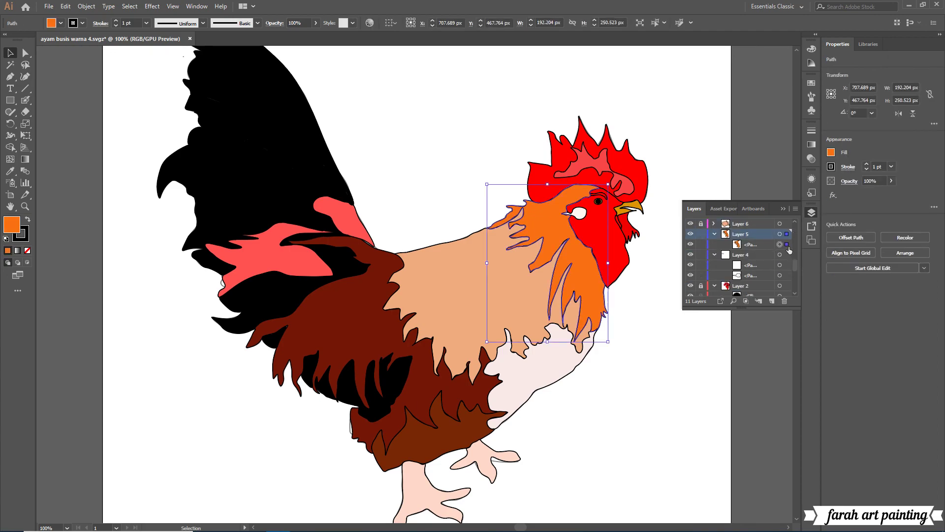
click(702, 233)
scroll(709, 251, up, 4)
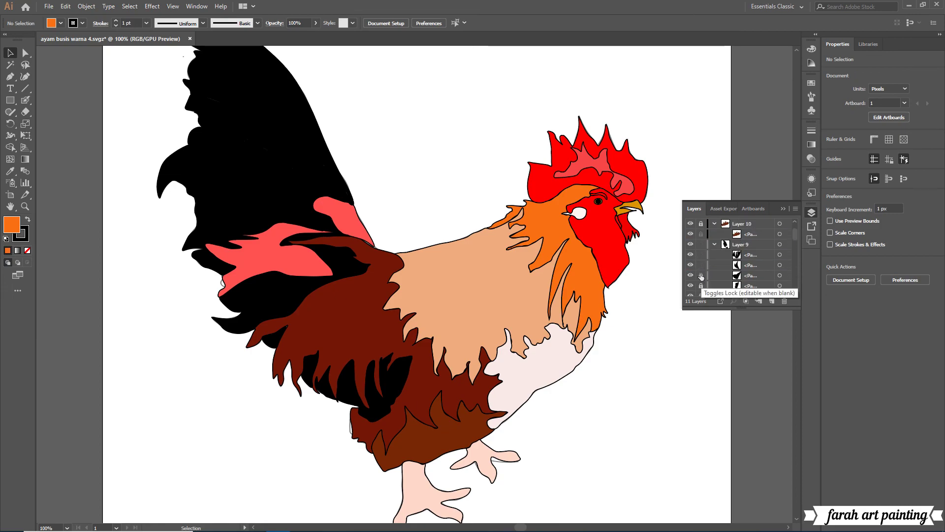
scroll(701, 254, down, 2)
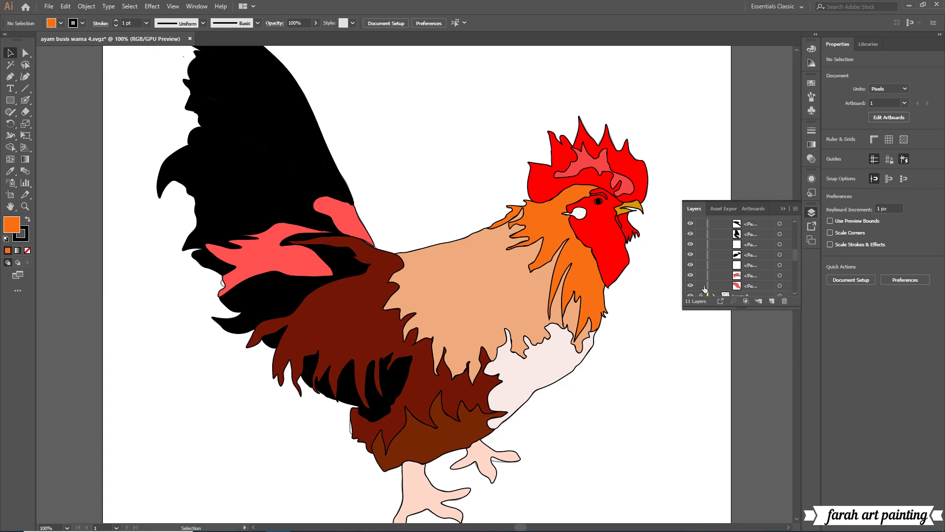
click(787, 257)
Check the dark wing path's fill colour on Layer 7 without changing it.
scroll(726, 253, down, 3)
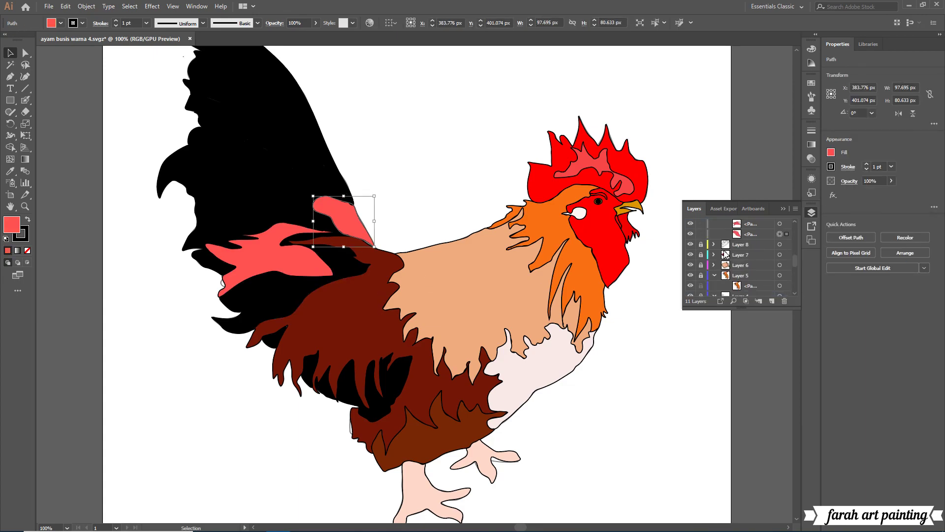
click(780, 286)
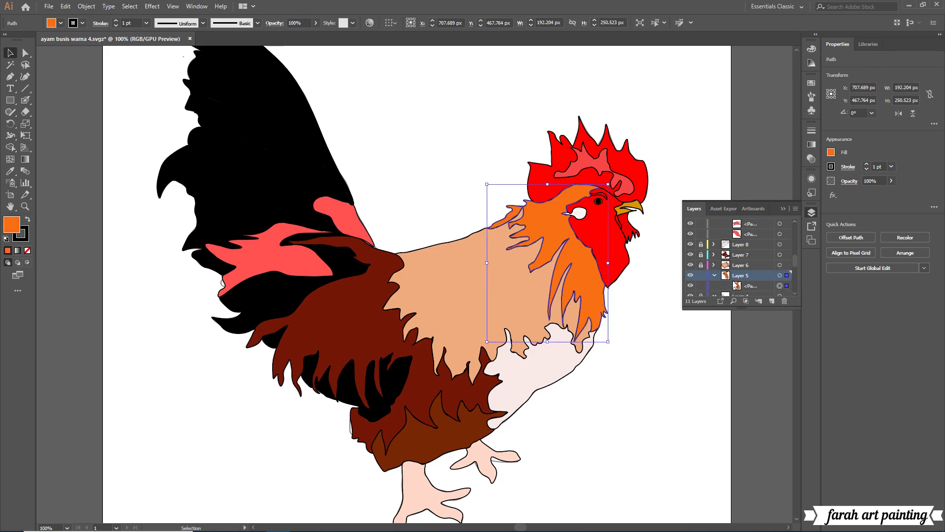
click(741, 275)
click(779, 255)
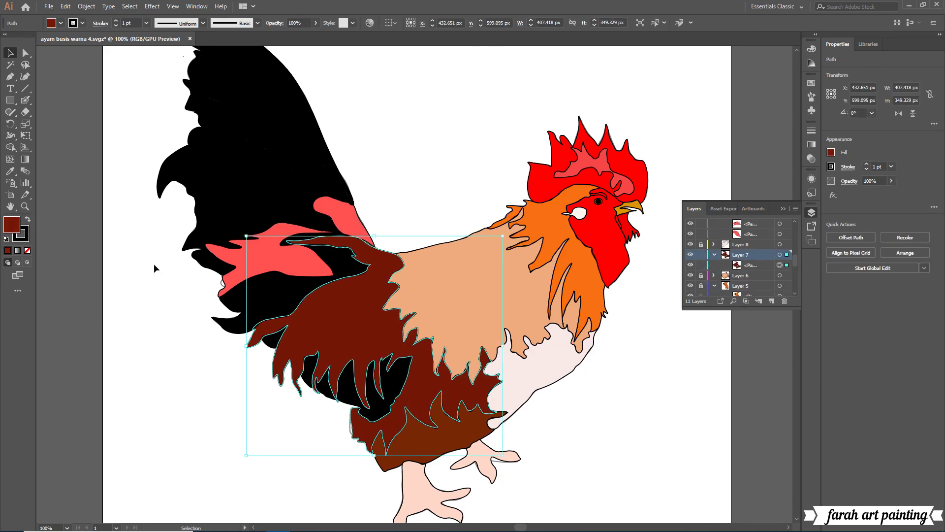
double_click(11, 224)
right_click(629, 406)
click(652, 302)
click(688, 300)
key(ctrl+shift+a)
Fill the upper pink wing patch with dark red 751707.
click(779, 235)
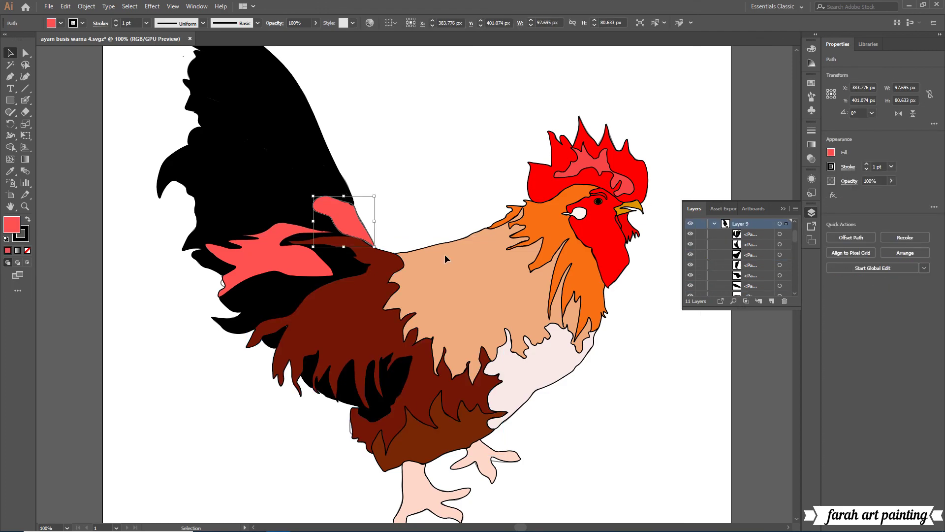
double_click(18, 228)
right_click(617, 409)
click(635, 314)
click(675, 287)
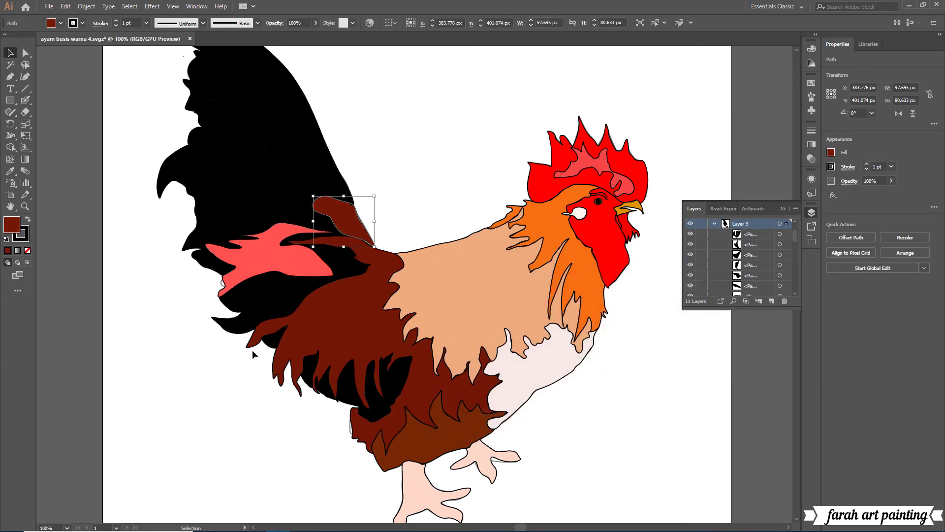
Fill the lower pink wing shape with 751707 and select the black feather path beneath it.
click(272, 270)
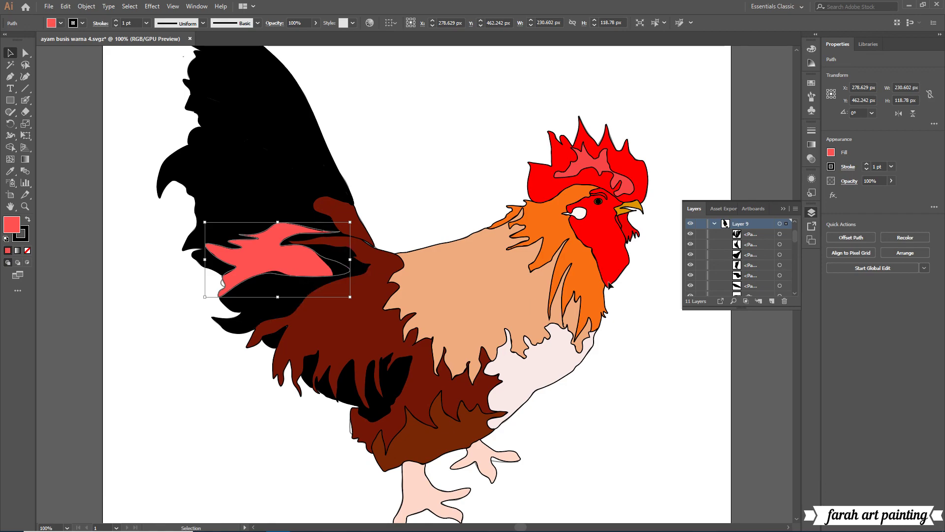
double_click(12, 224)
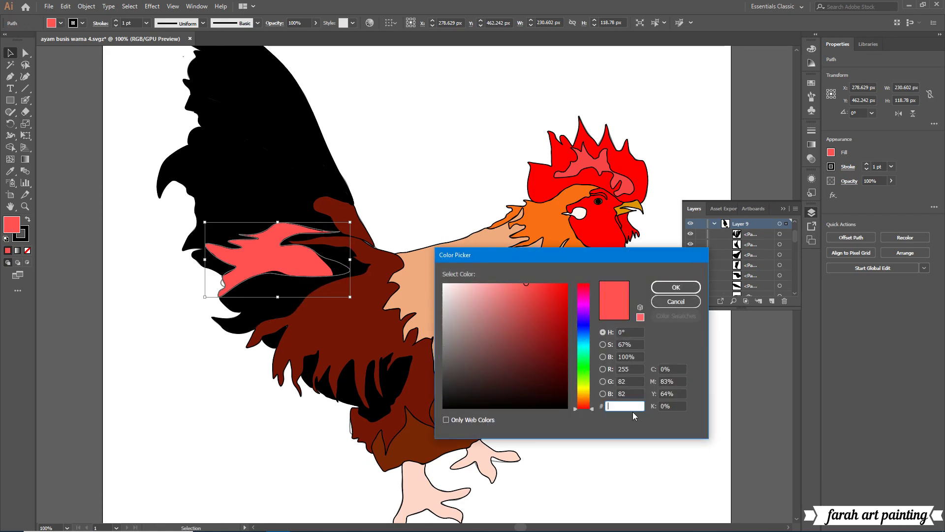
right_click(635, 406)
click(649, 315)
click(680, 291)
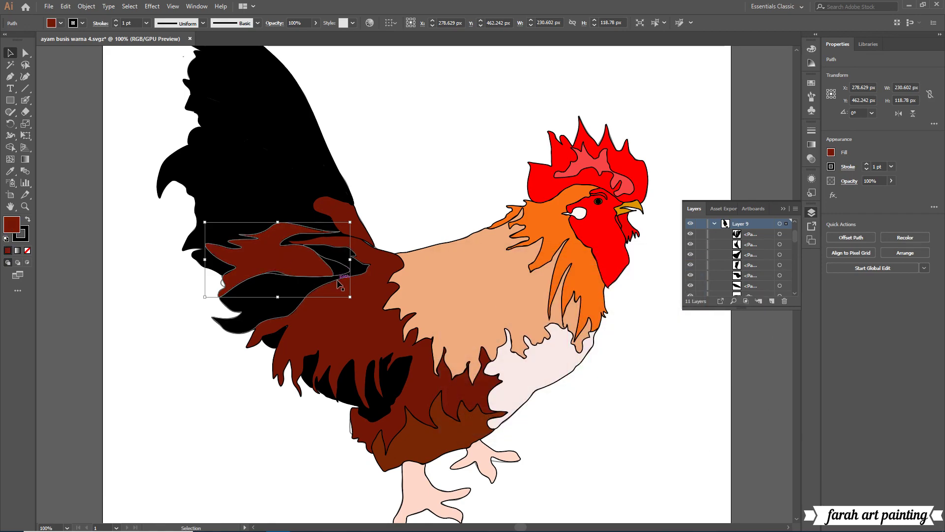
click(361, 269)
key(shift+grave)
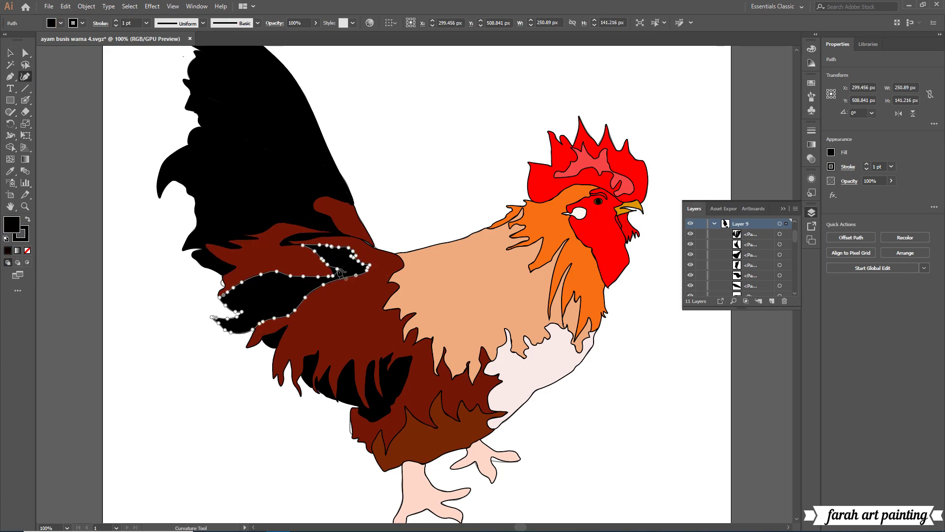
Add an anchor to the black shadow feather and drag its inner notch into shape.
click(338, 266)
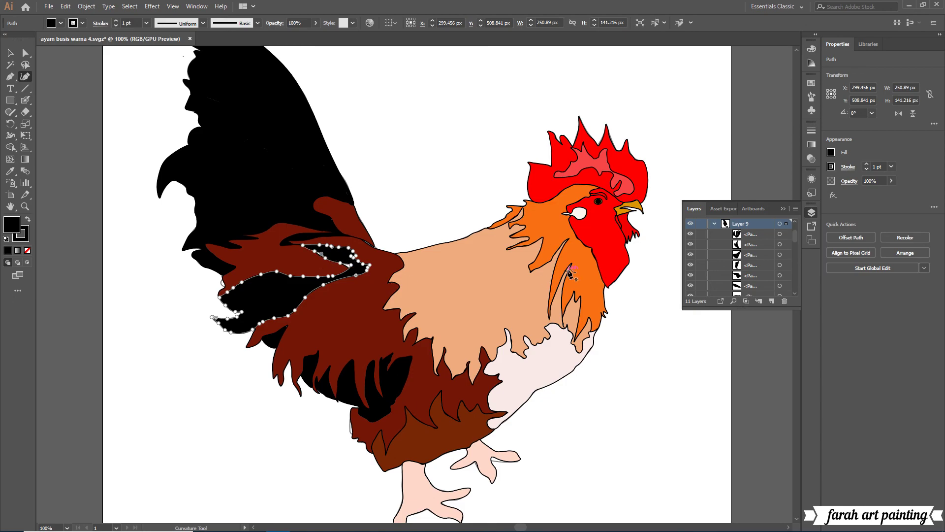
scroll(732, 252, up, 2)
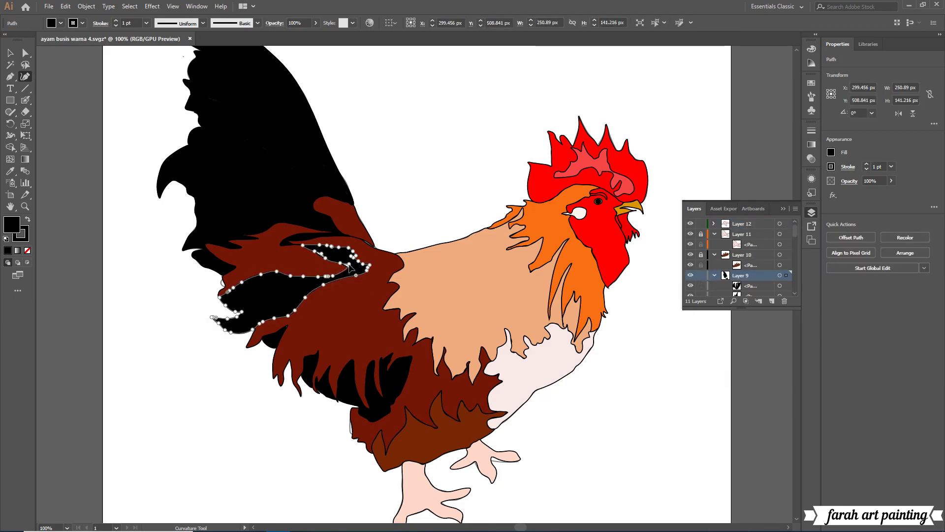
drag(348, 267, 320, 256)
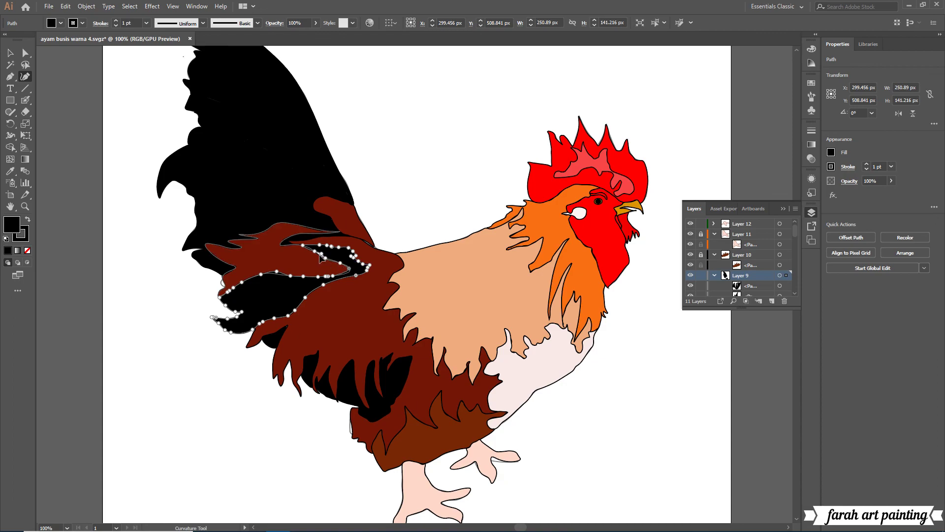
Lock Layer 9 and zoom out to 66.67% to see the whole rooster.
click(701, 275)
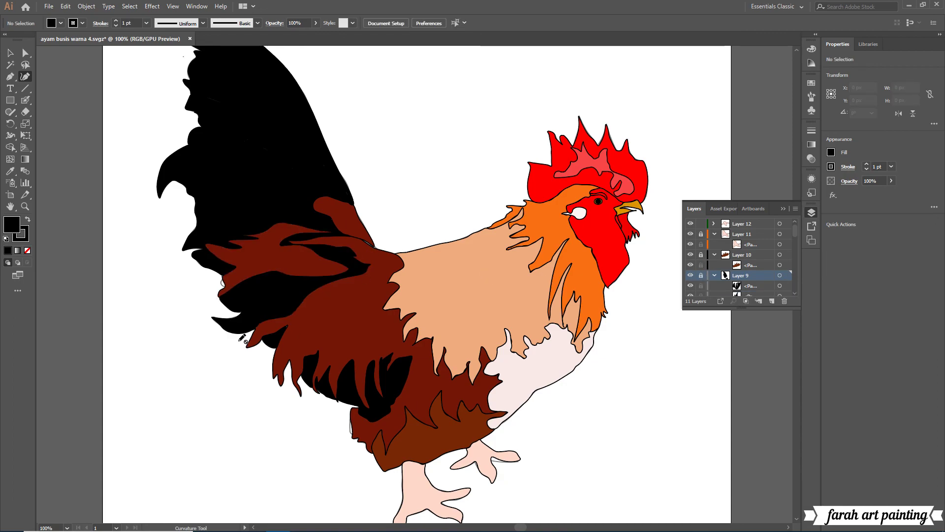
scroll(295, 343, up, 2)
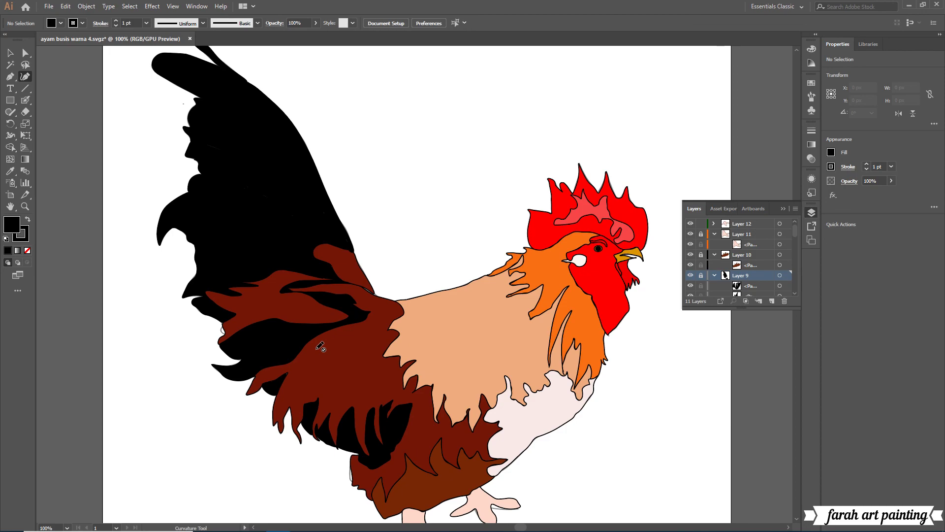
click(67, 527)
click(84, 406)
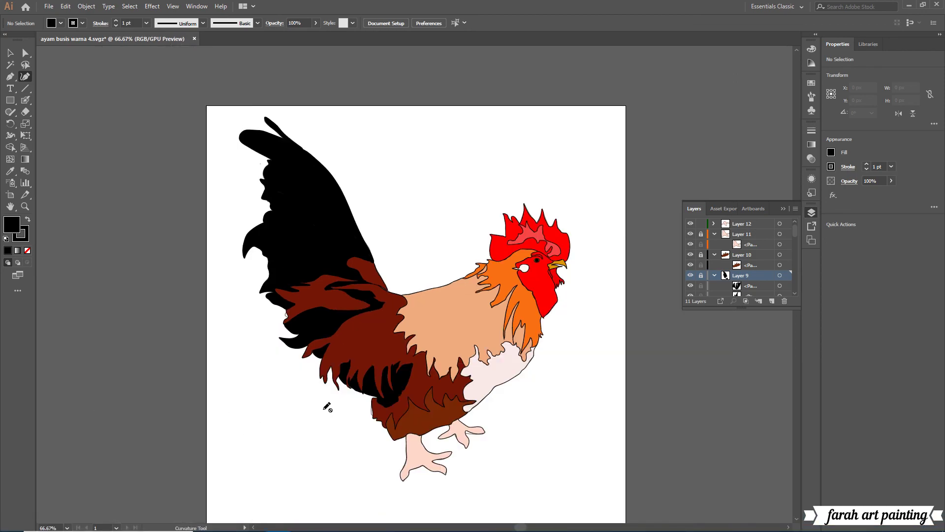